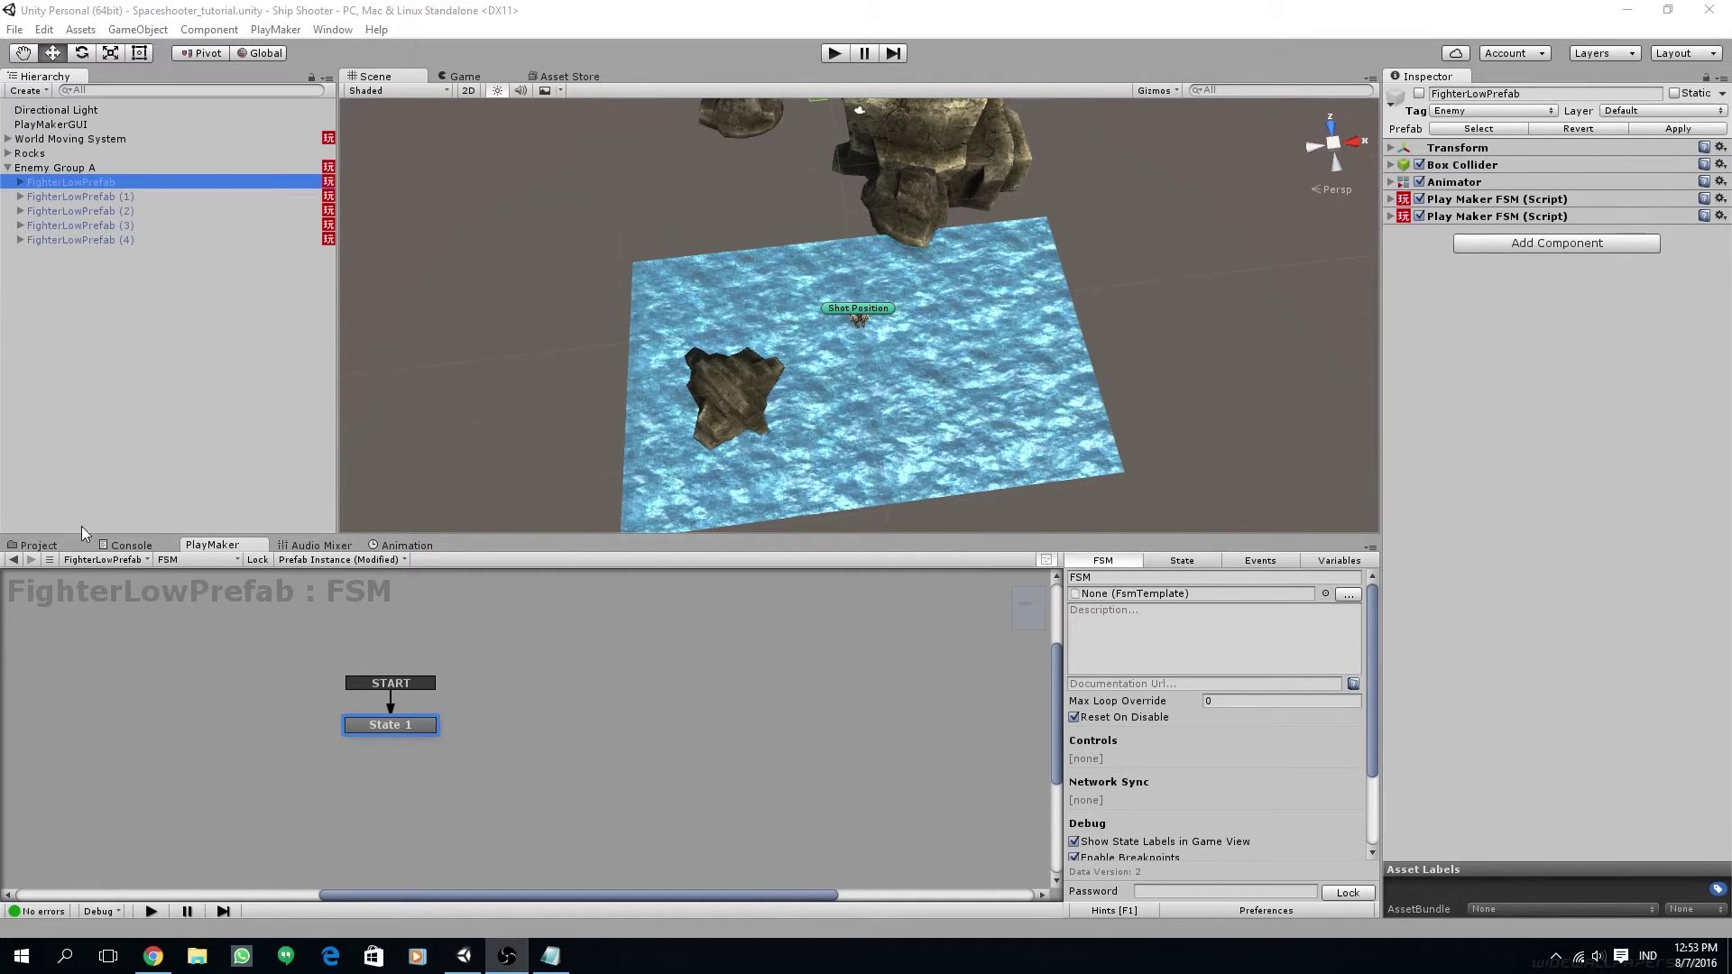
Step: Delete the four fighter copies, FighterLowPrefab (1) to (4), from Enemy Group A, keeping only the original
left_click(39, 546)
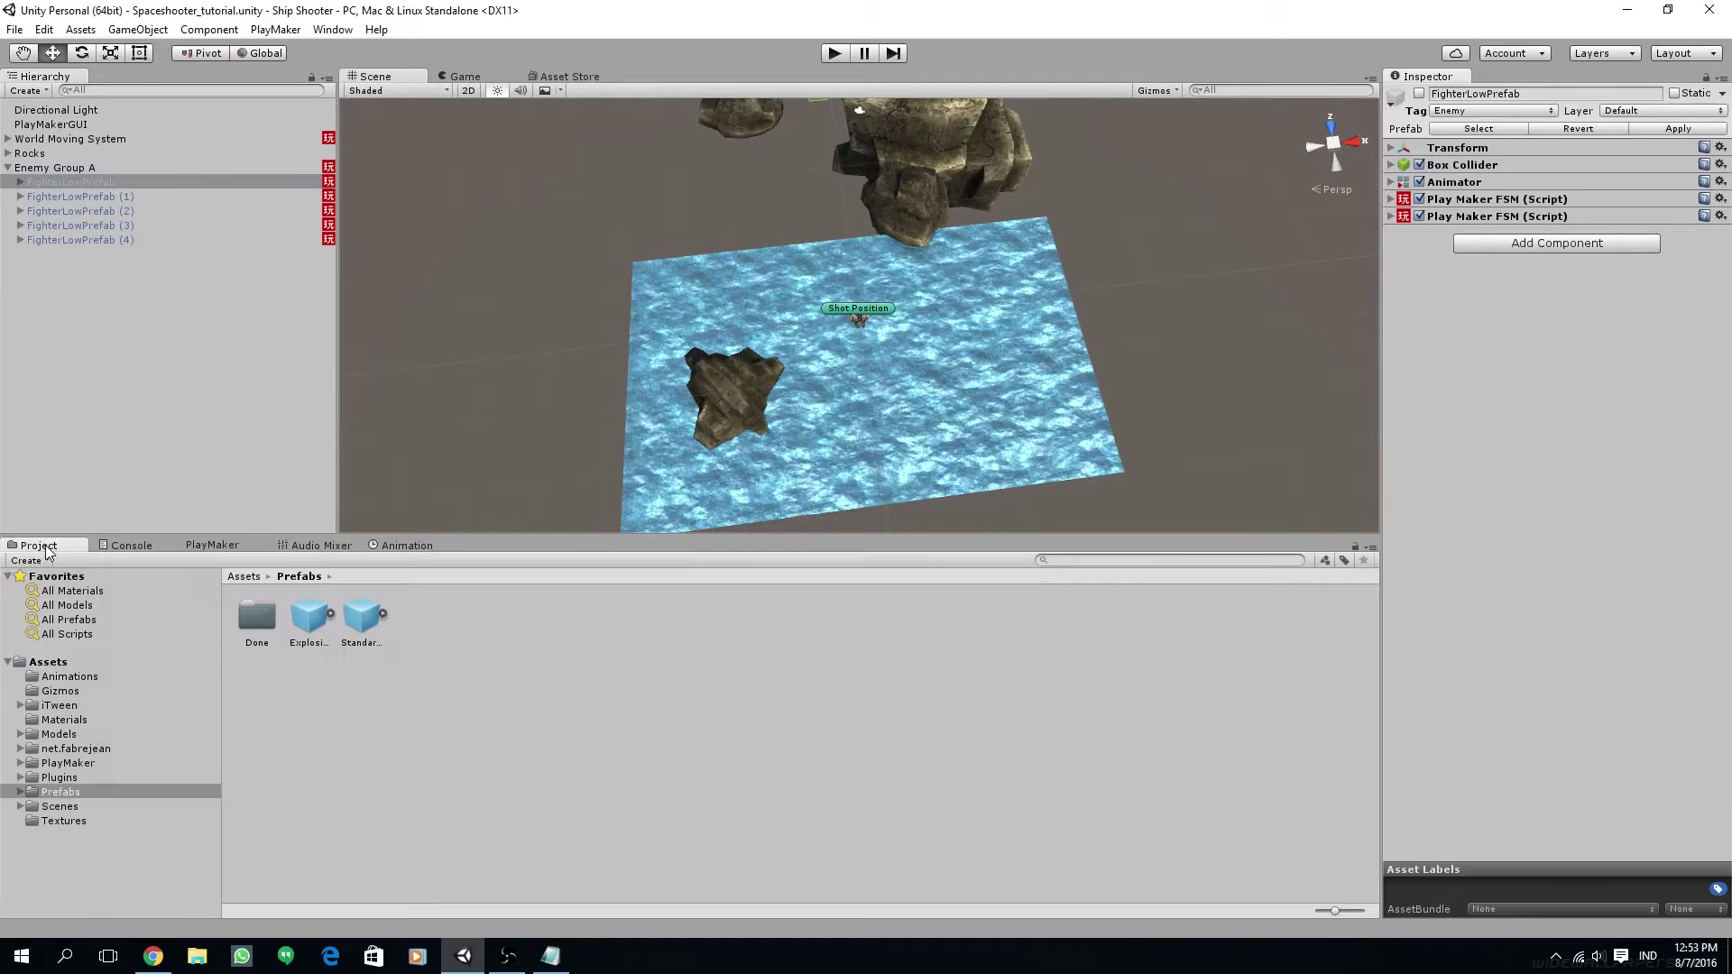
left_click(88, 199)
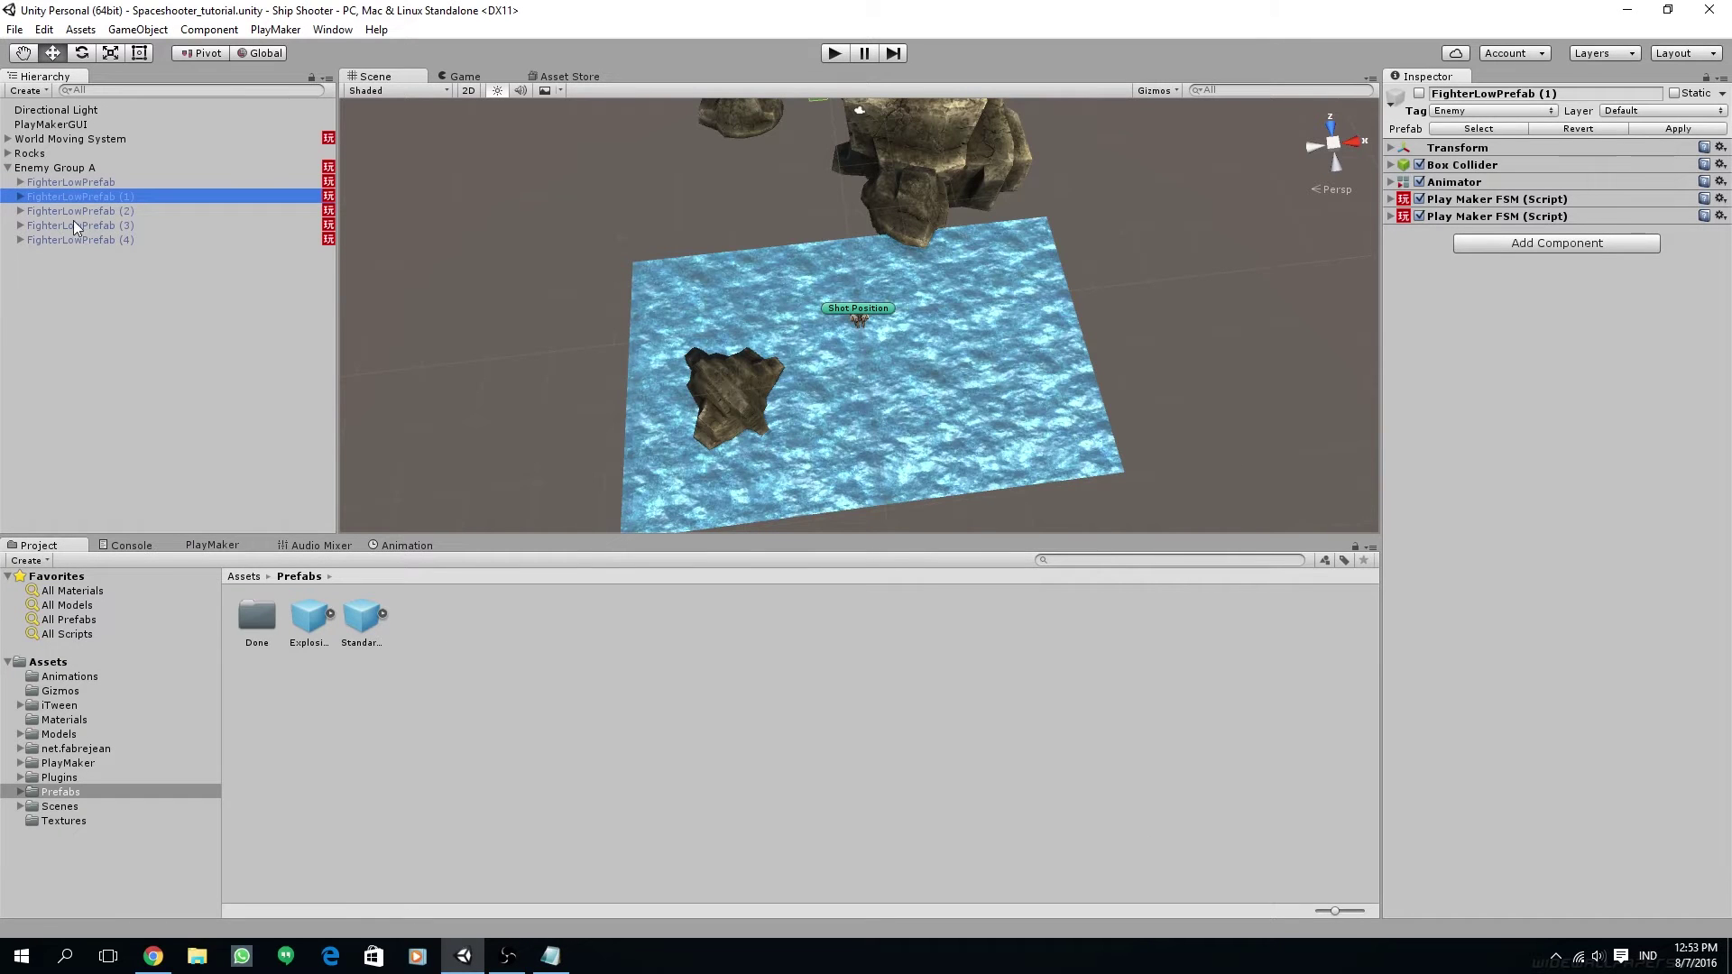
left_click(89, 240, "shift")
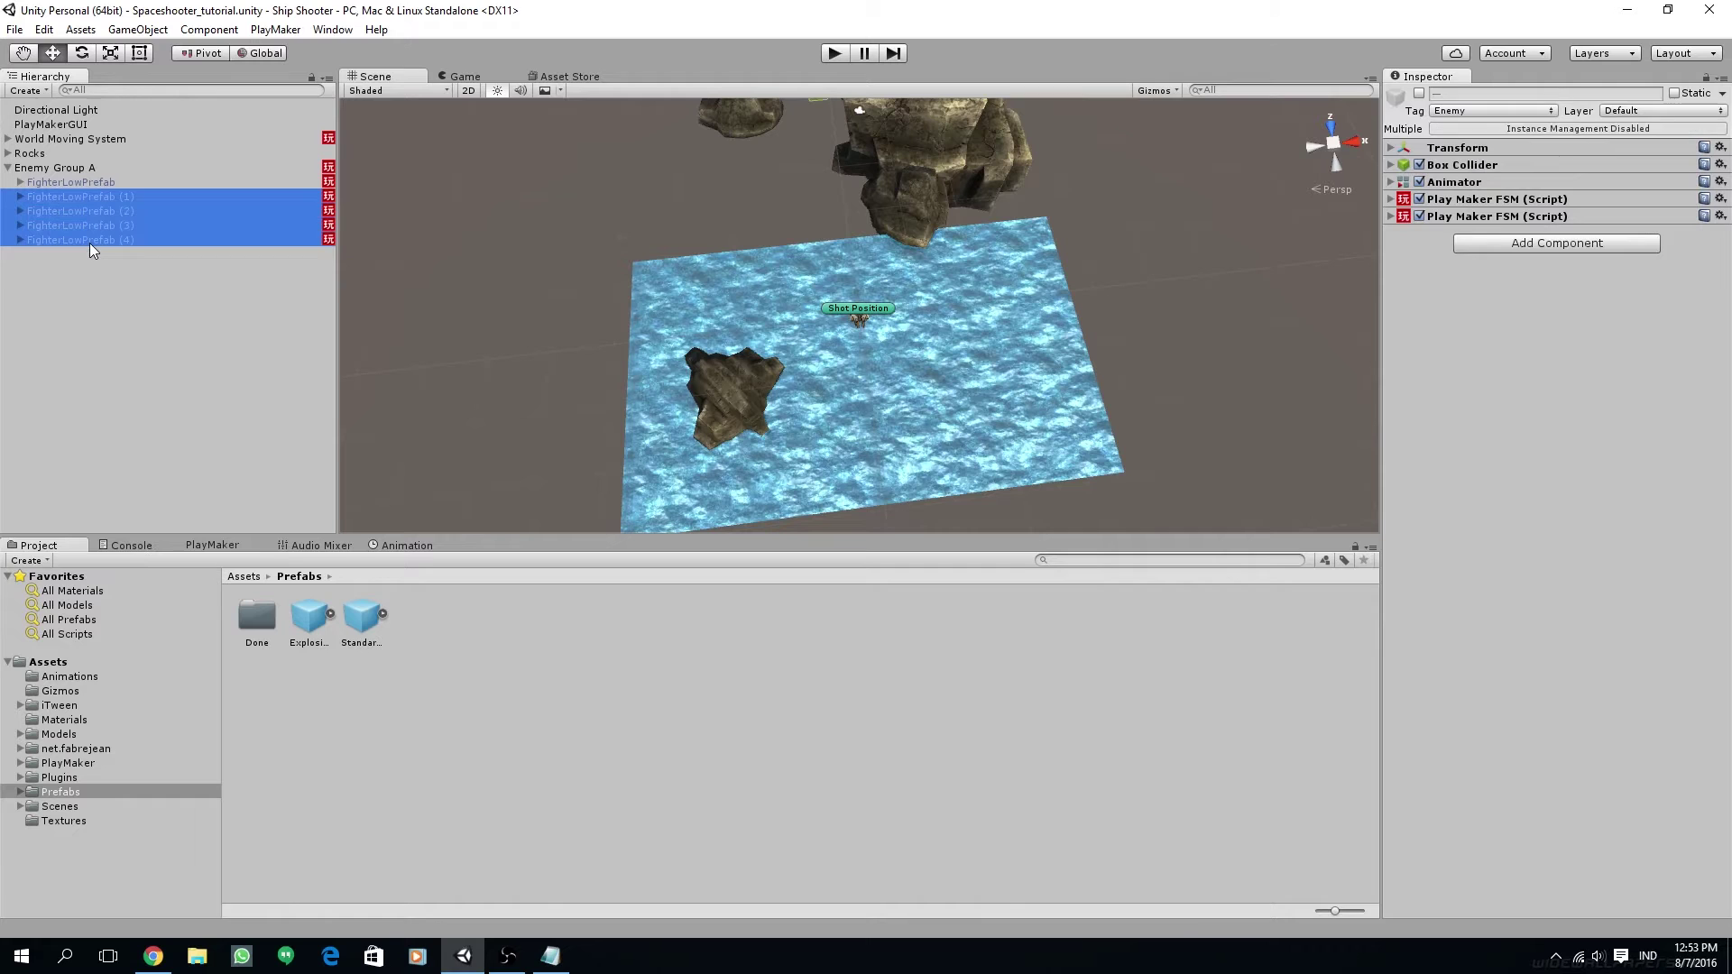
key("Delete")
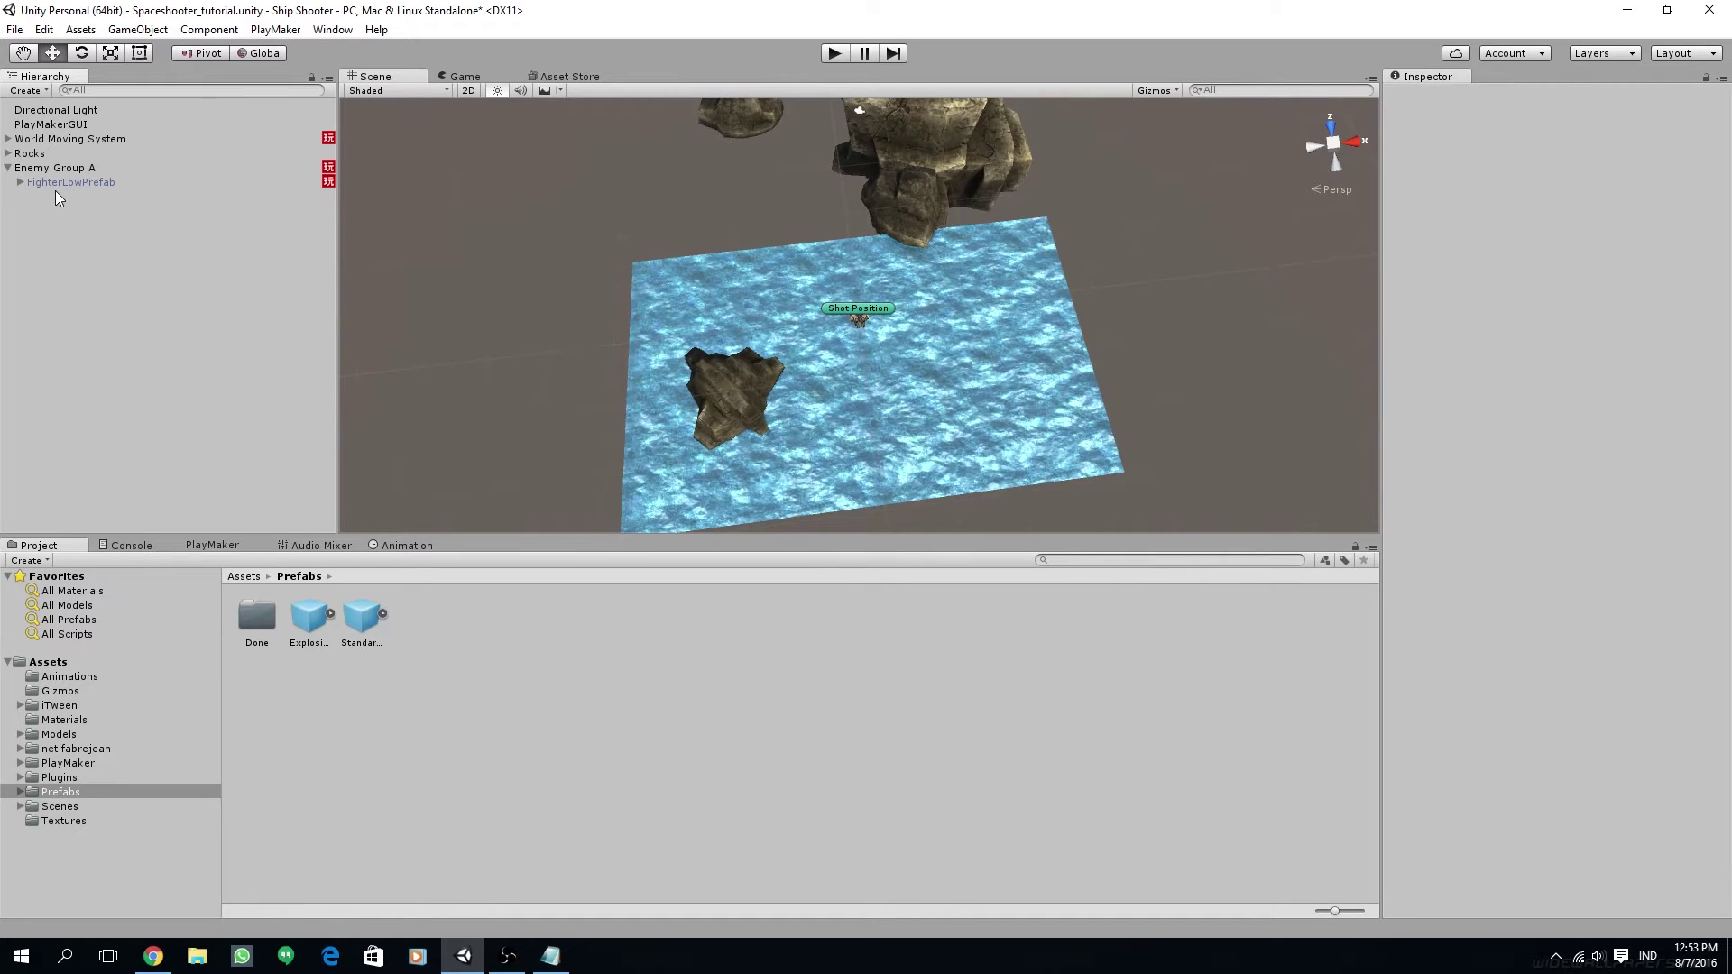
Step: Rename the remaining fighter's state machine called FSM as "Destroy When Leaving the Screen"
left_click(56, 186)
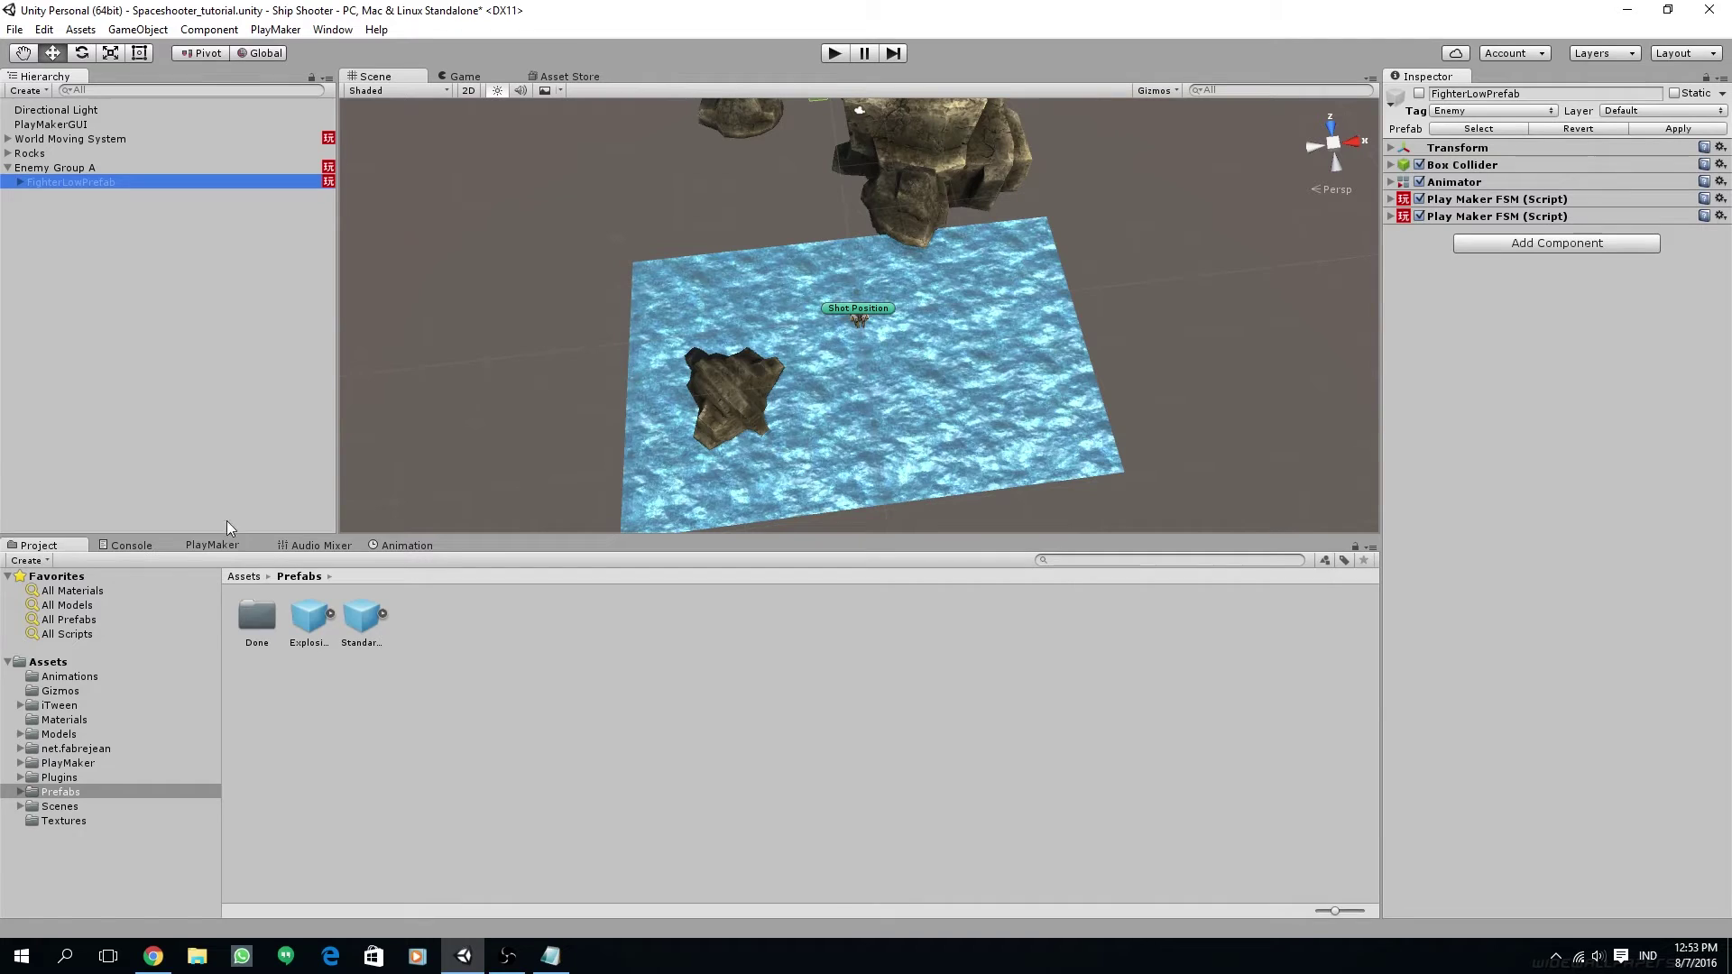
left_click(212, 545)
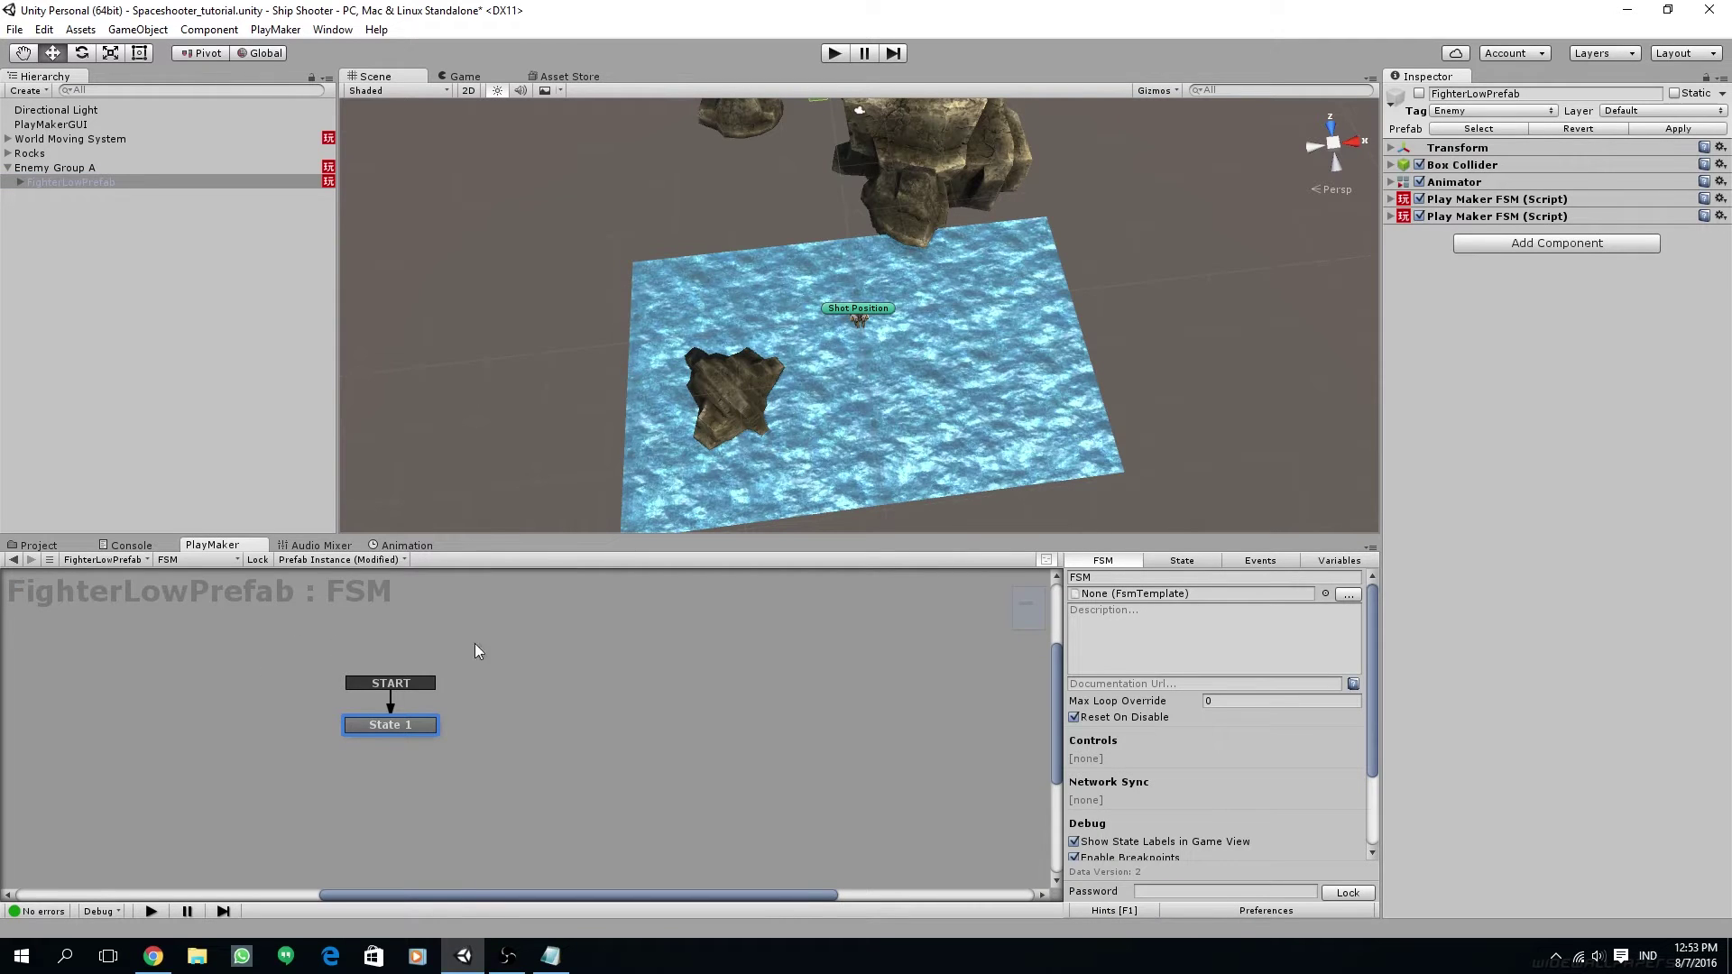
left_click(198, 556)
left_click(234, 567)
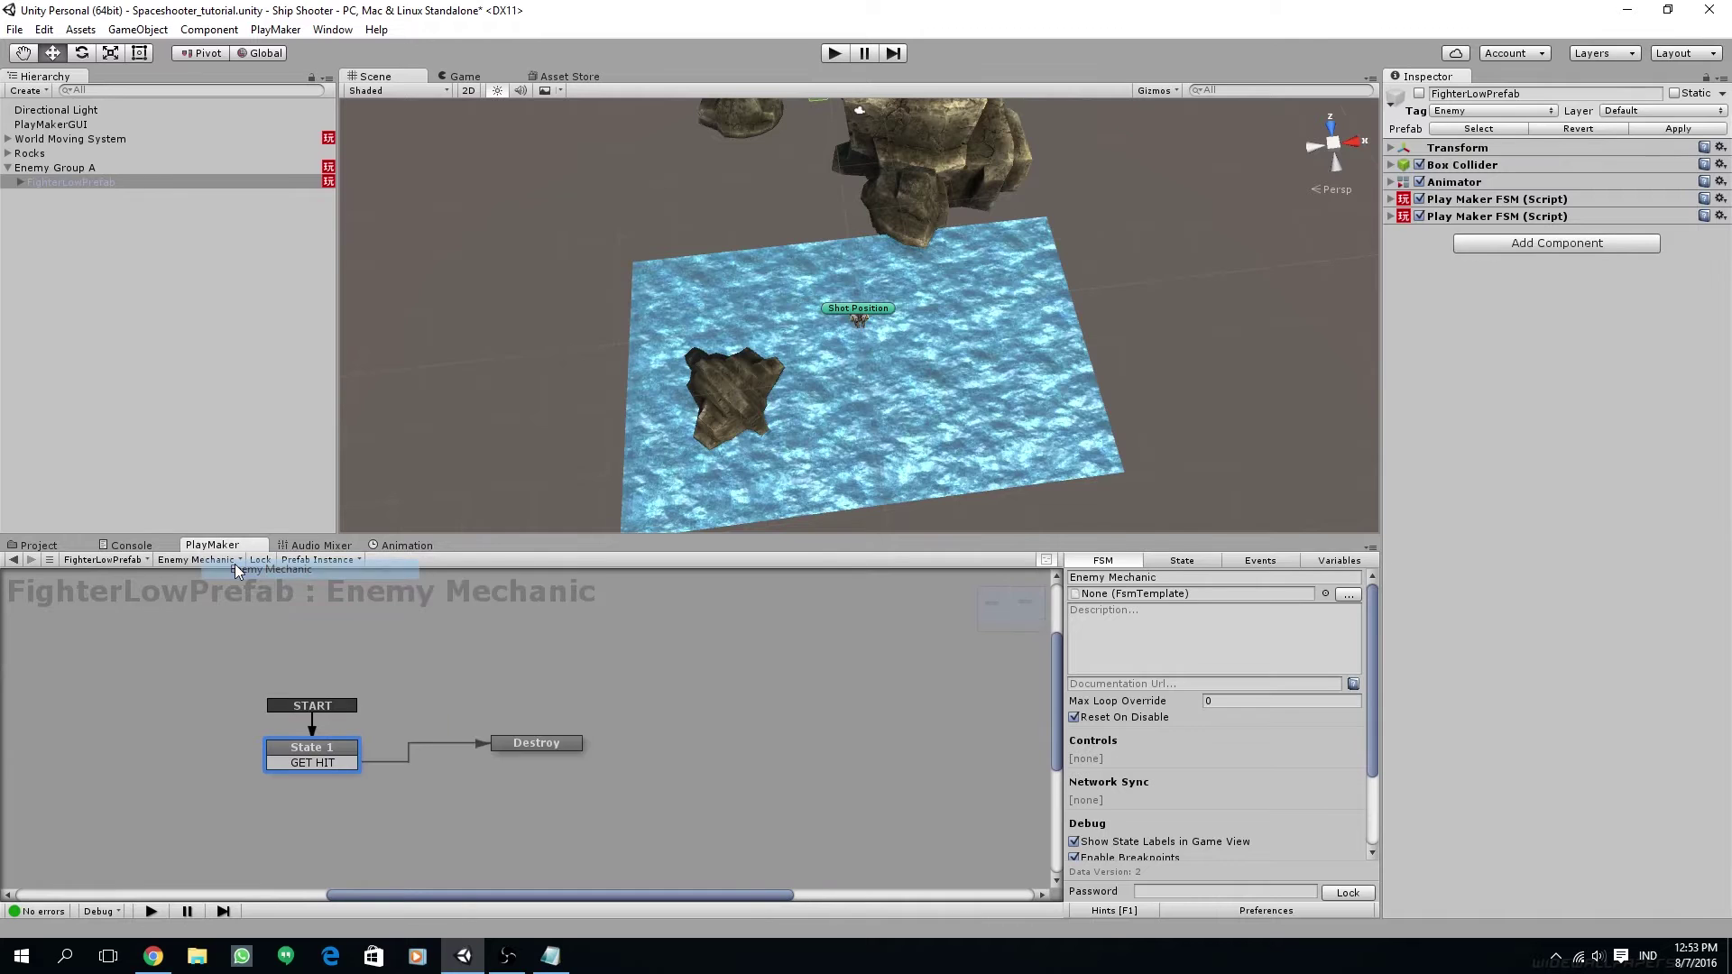
left_click(194, 560)
left_click(242, 592)
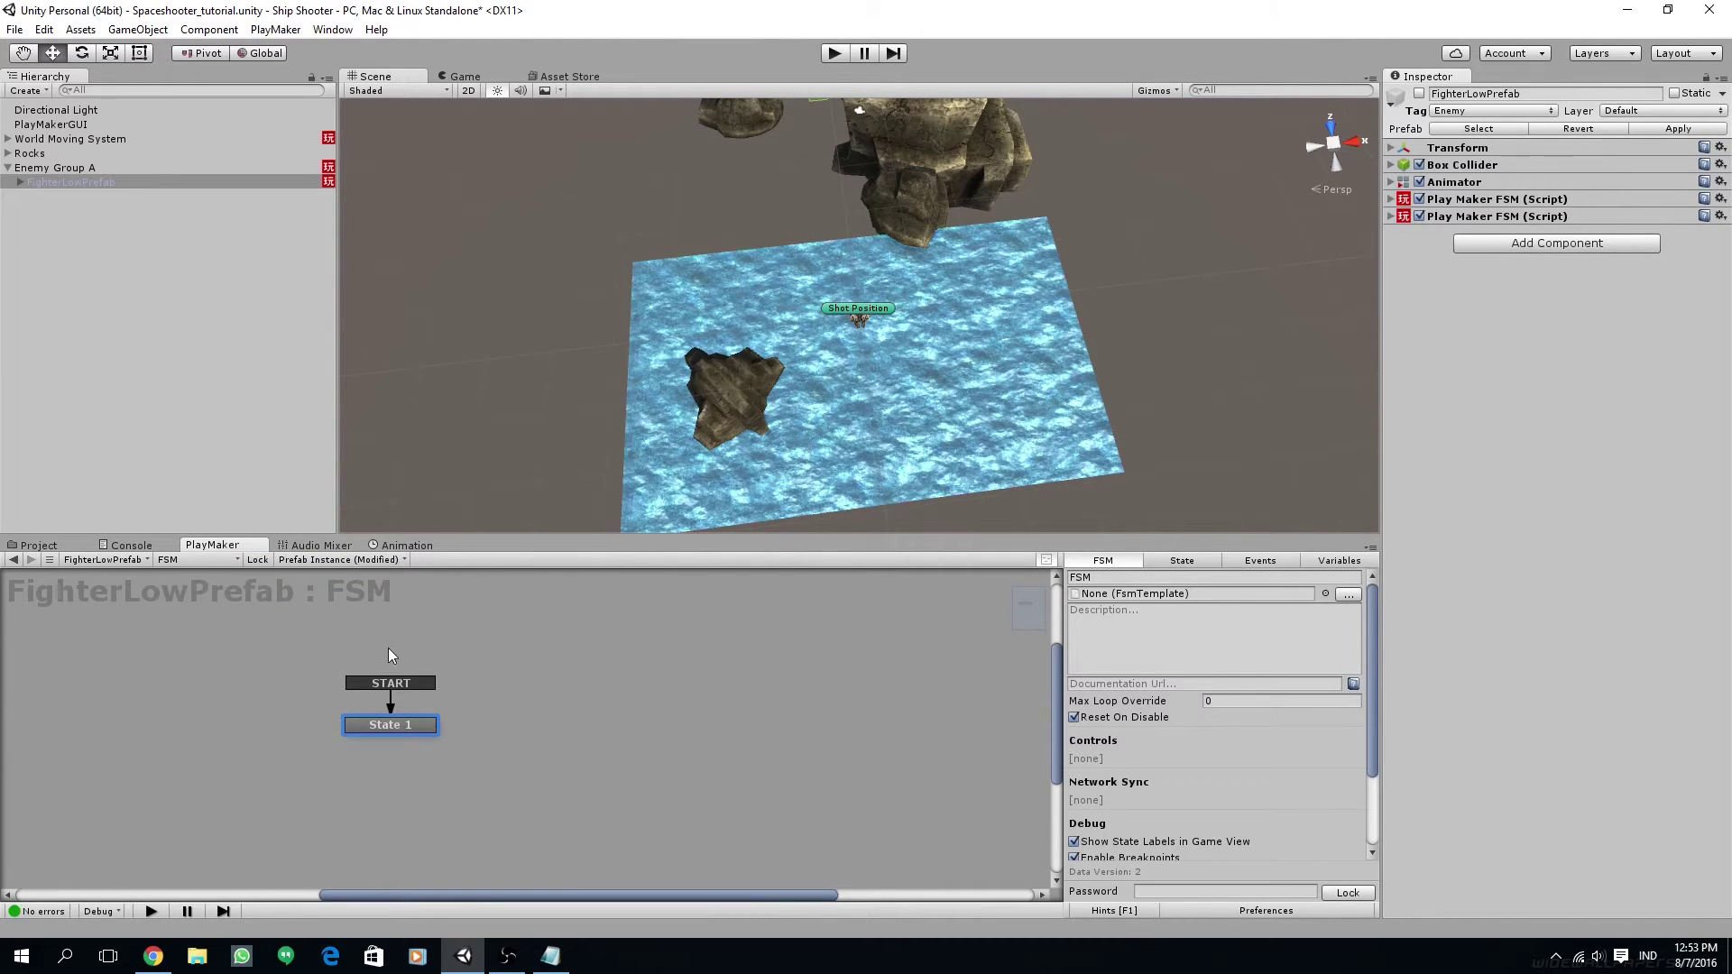
left_click(1119, 579)
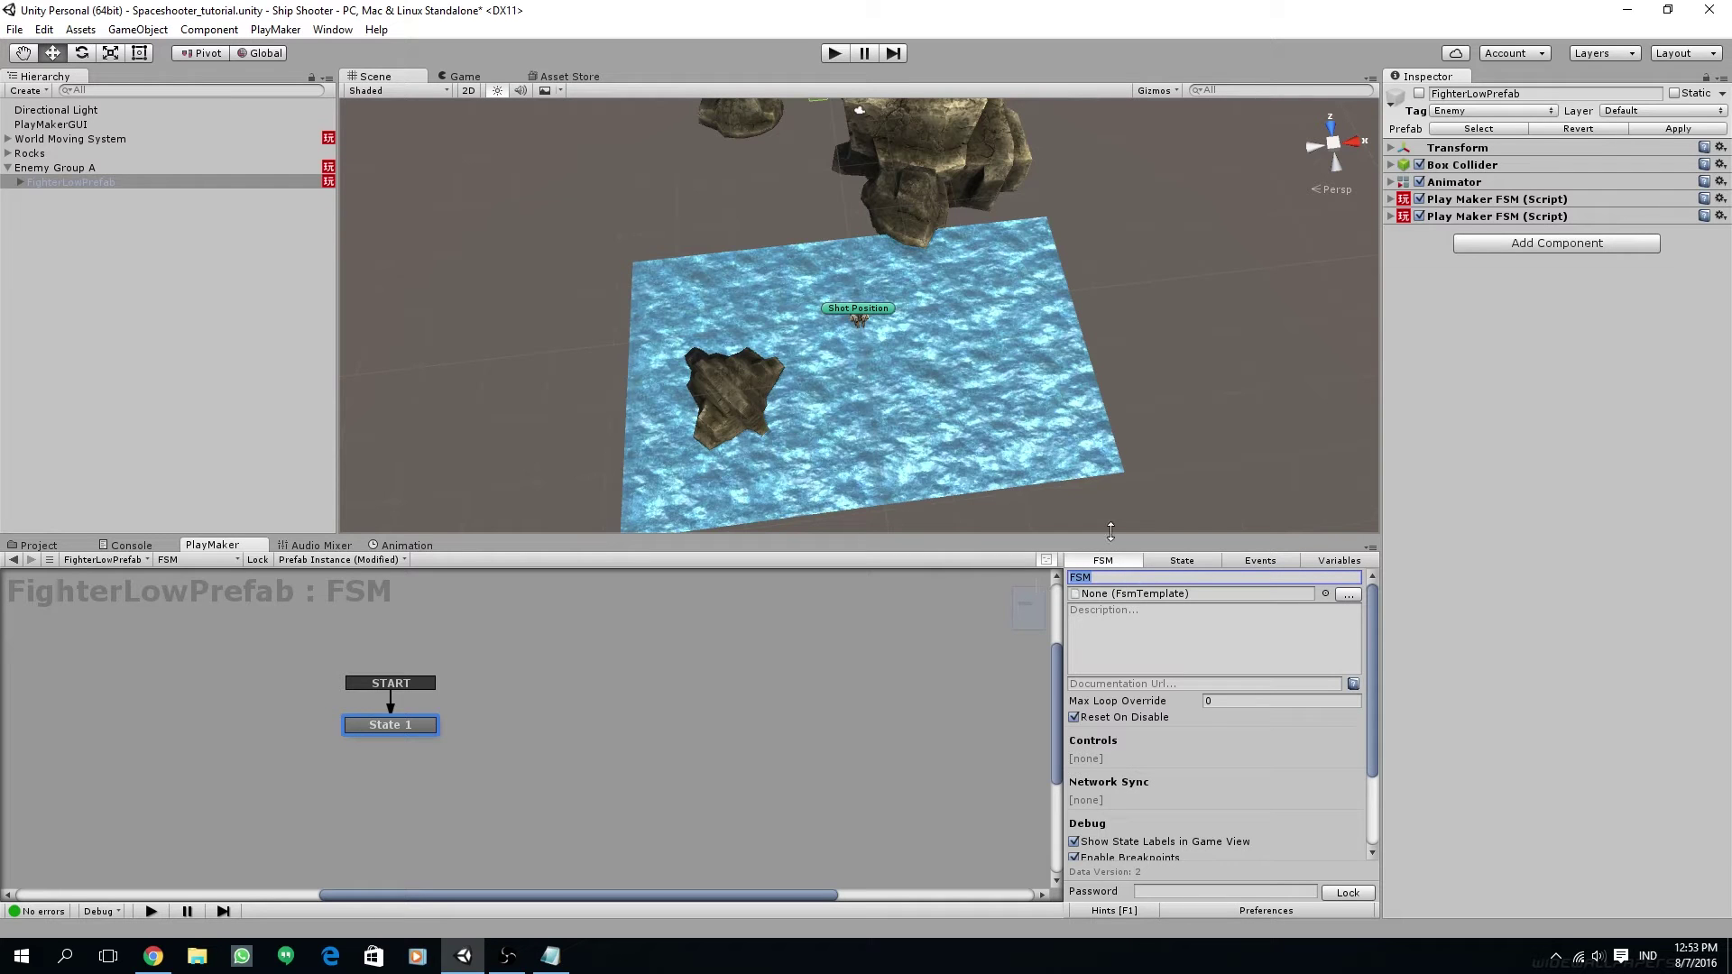
type("Destroy When L")
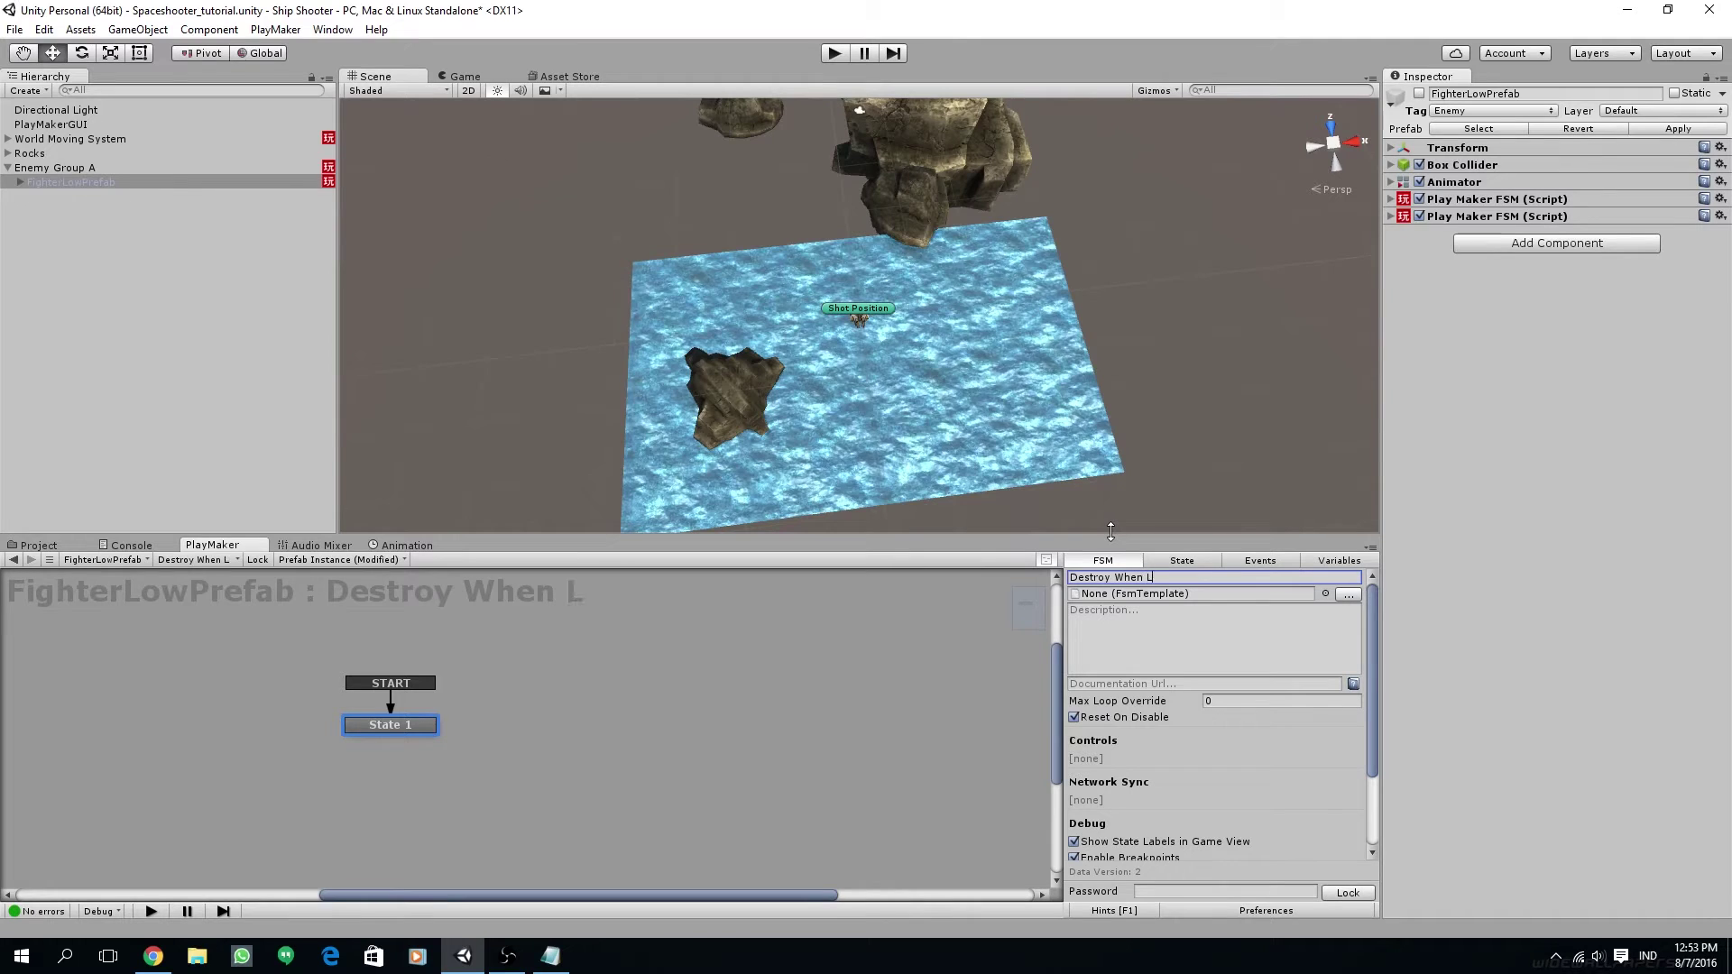
type("eaving the Screen")
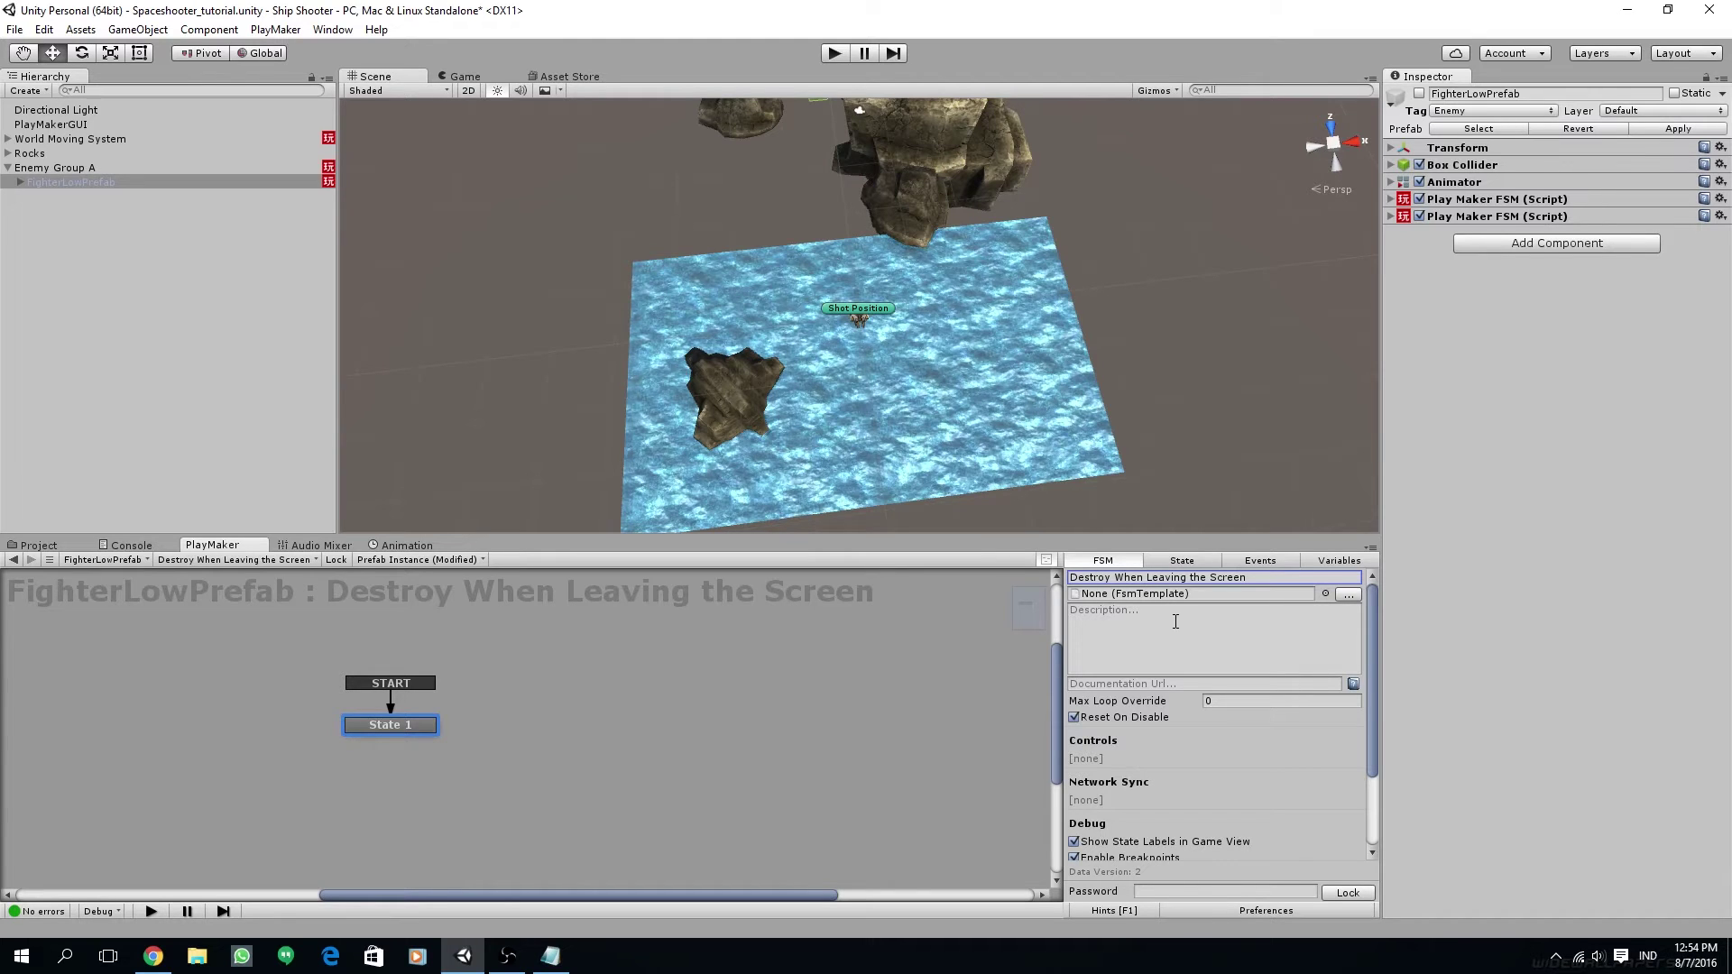
Step: Rename the fighter's Enemy Mechanic state machine as "Enemy Lives"
left_click(282, 563)
left_click(318, 598)
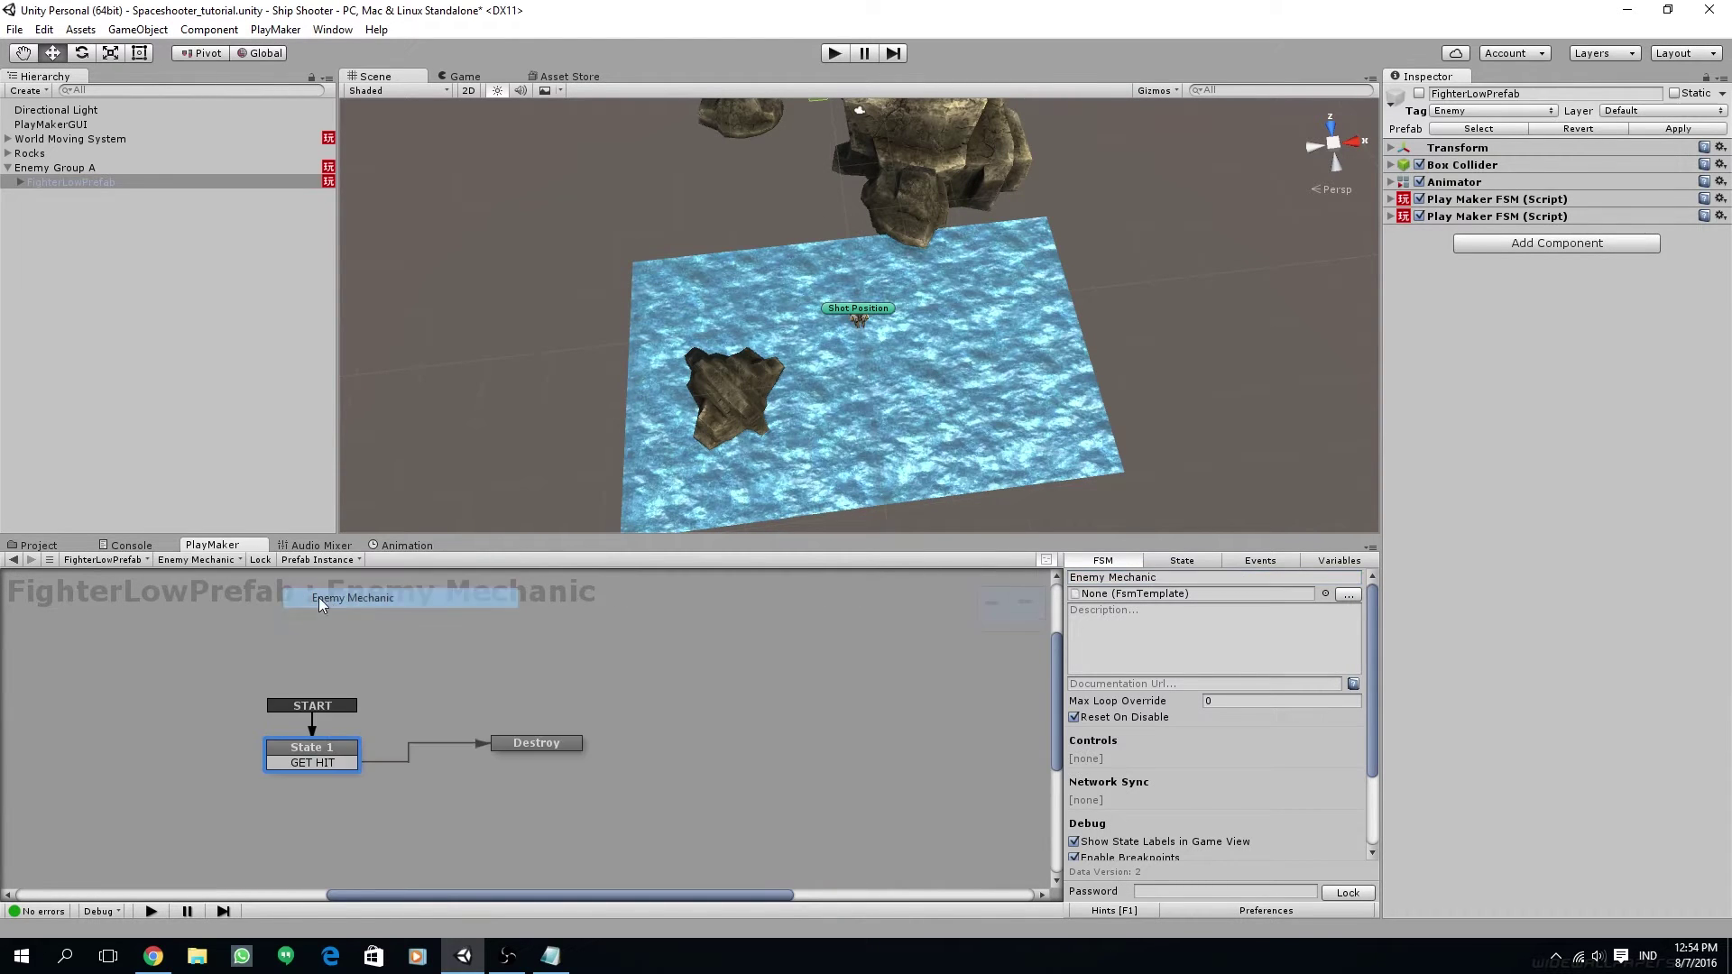
double_click(1110, 578)
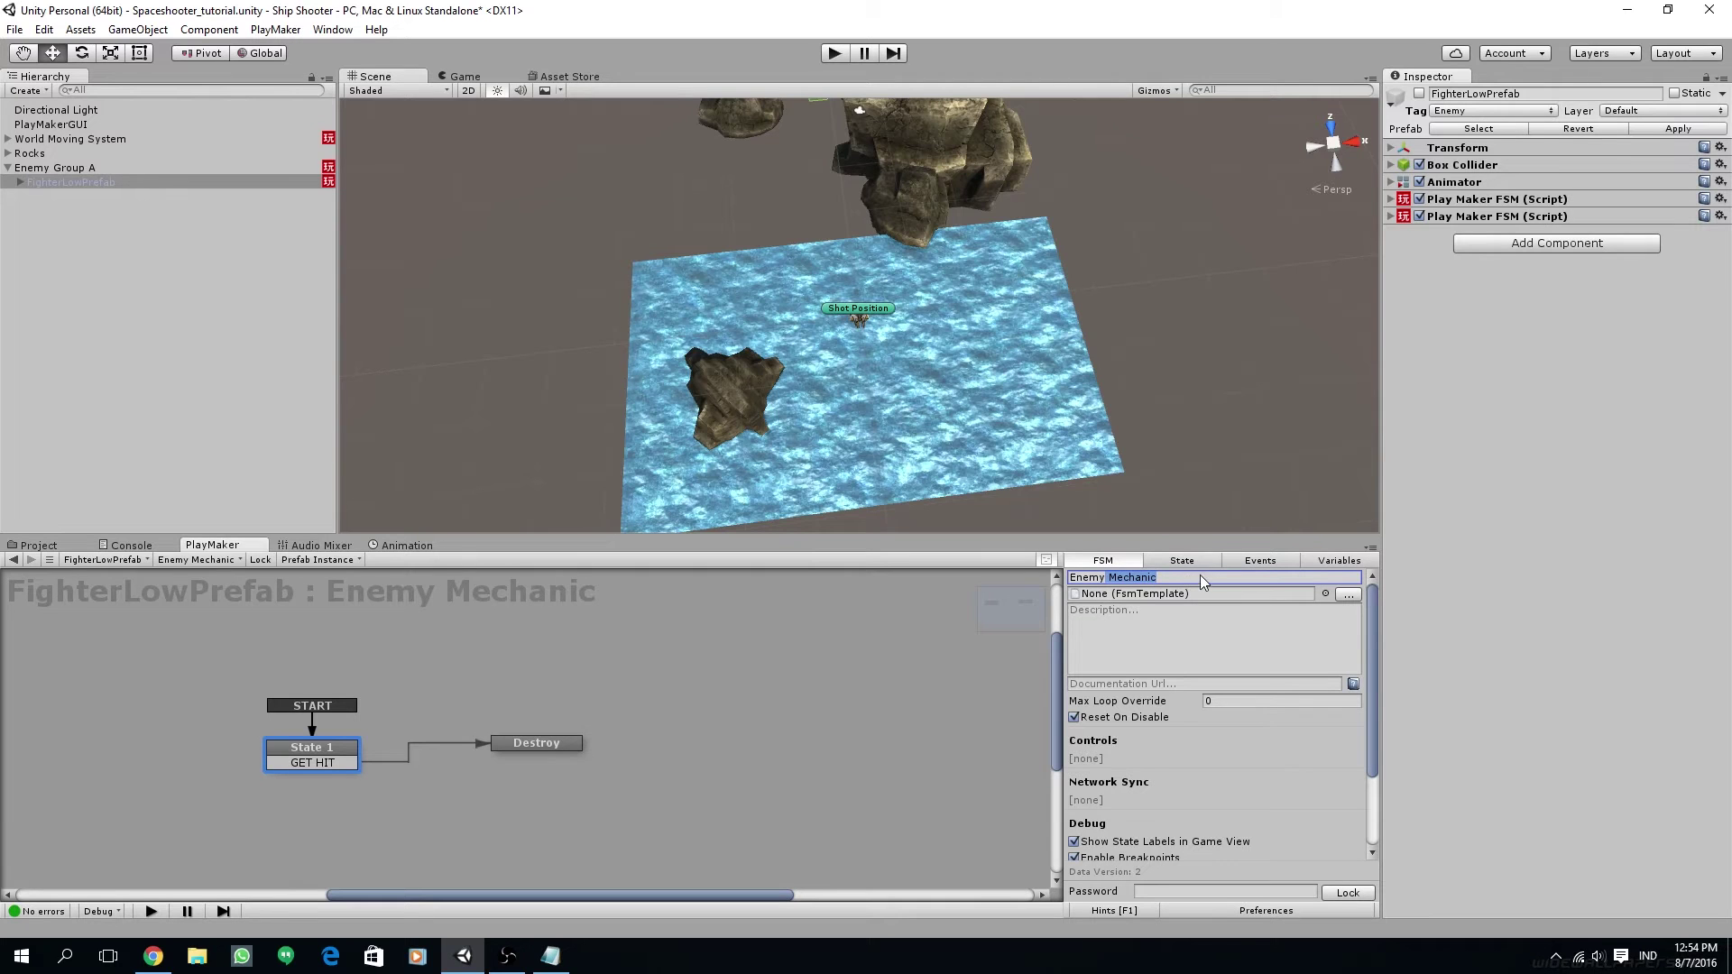
key("BackSpace")
type("Lives")
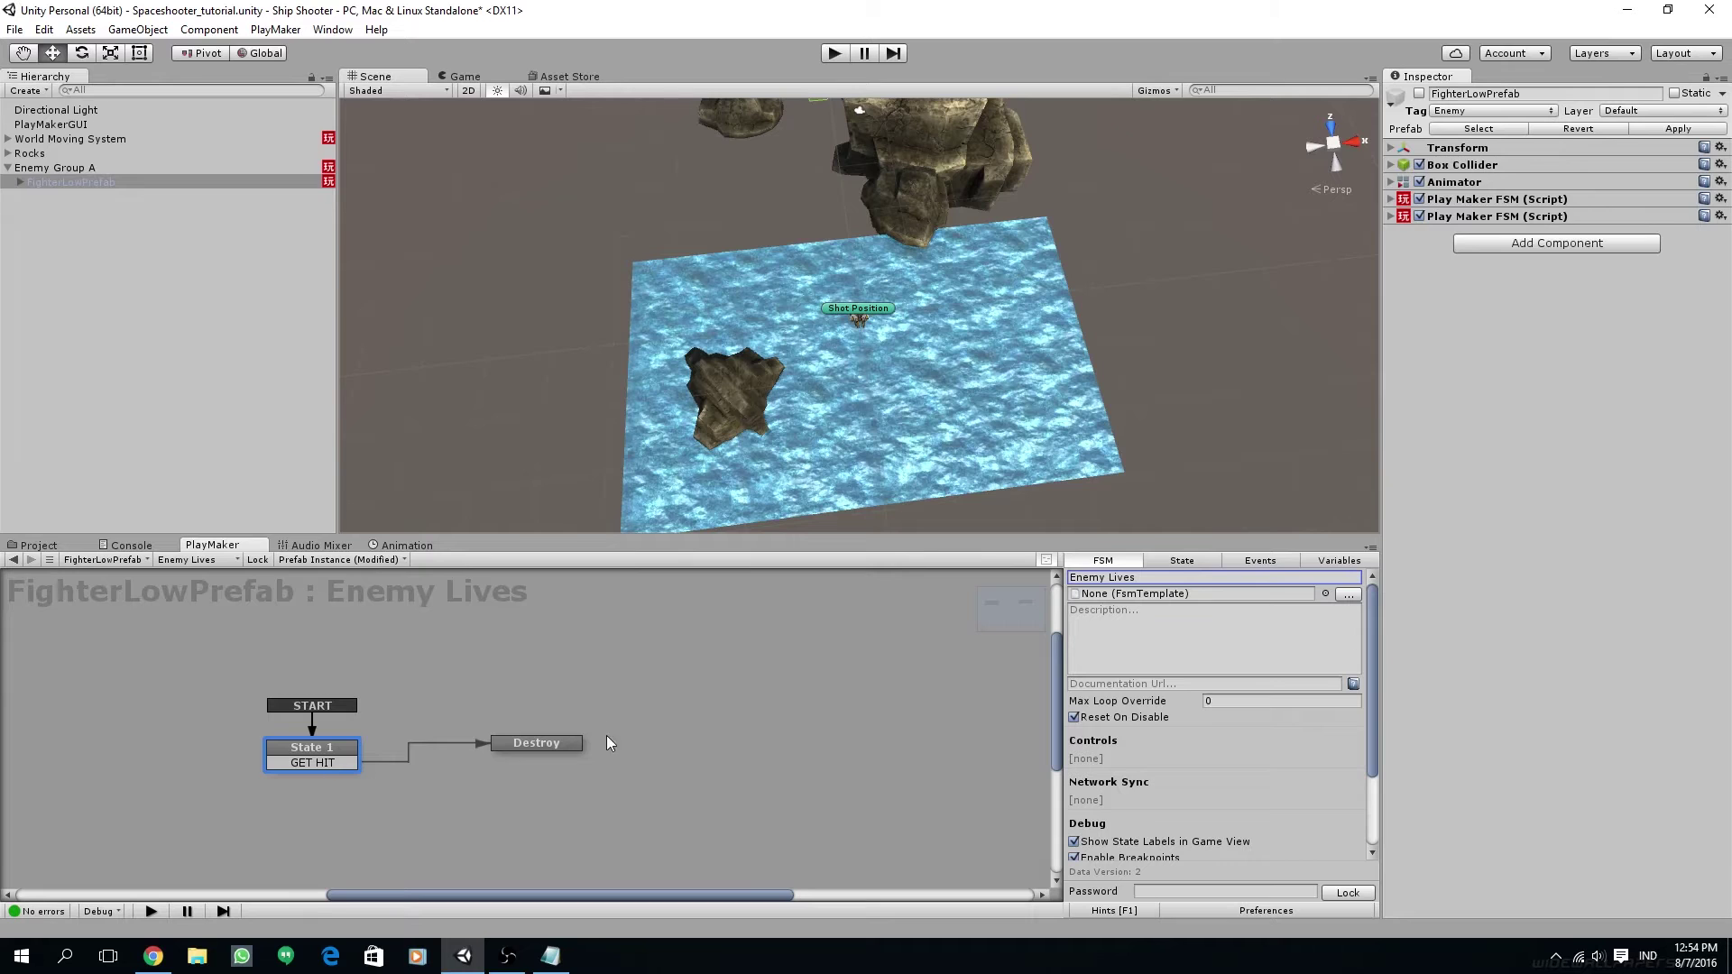
Step: Check the actions of the Destroy state and reposition Destroy and State 1 in the Enemy Lives graph
left_click(505, 746)
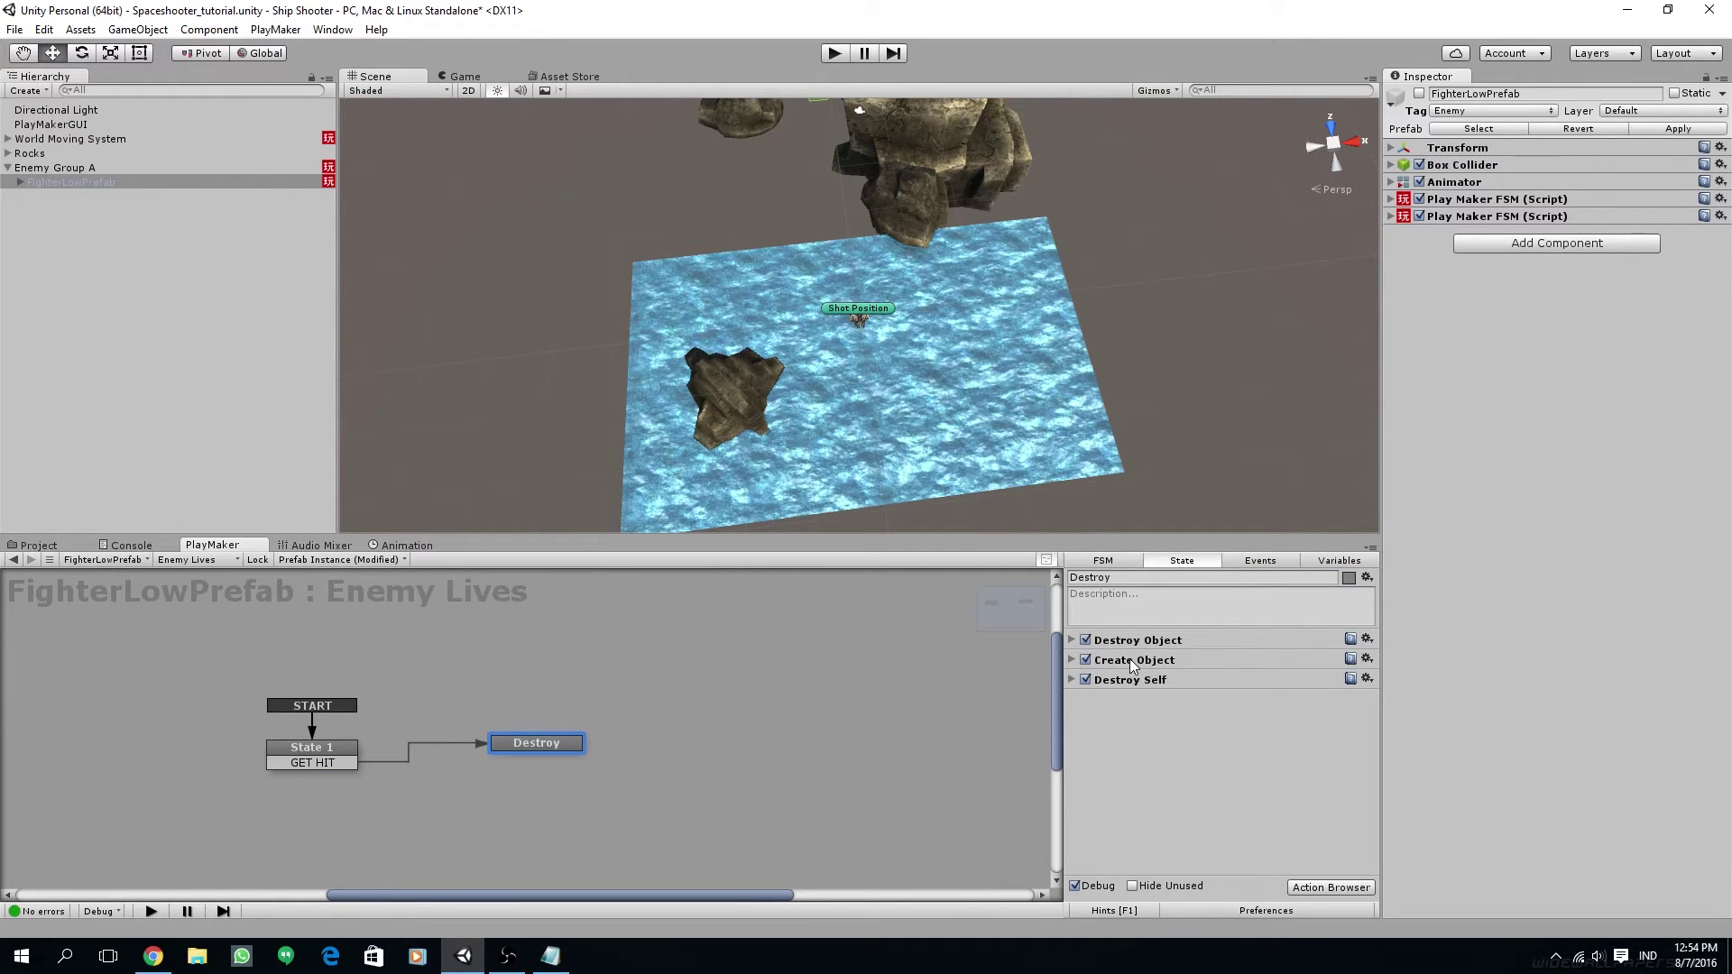
left_click(327, 751)
left_click_drag(520, 740, 554, 733)
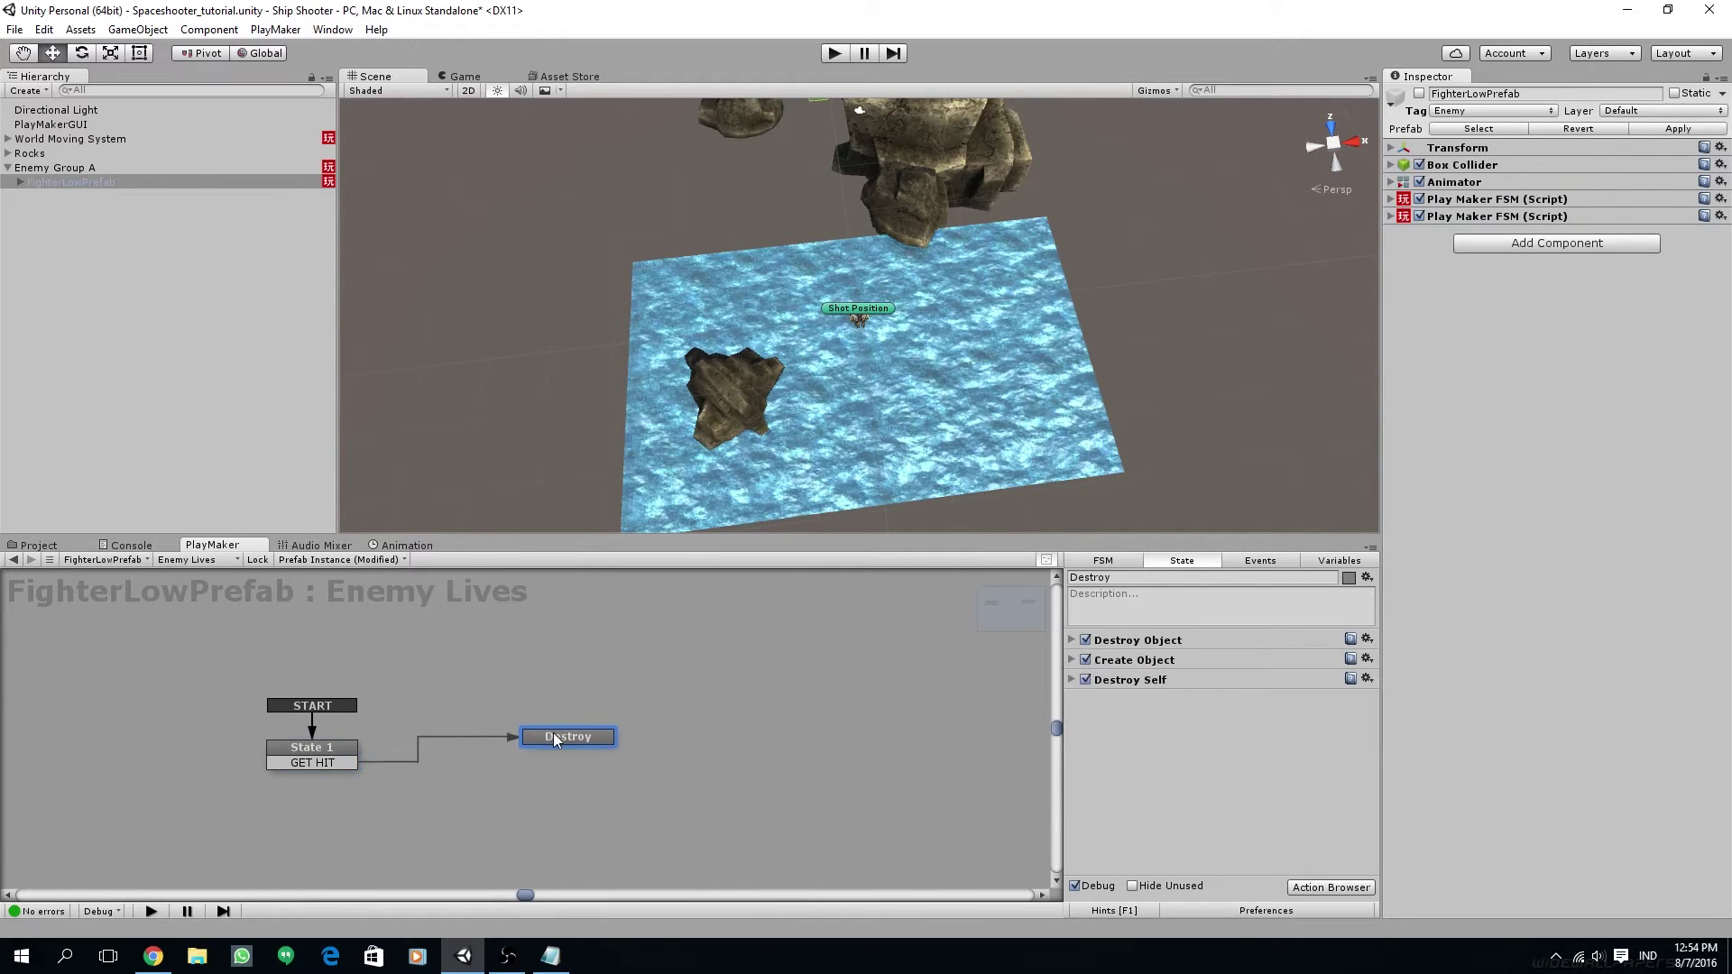
left_click_drag(331, 745, 381, 726)
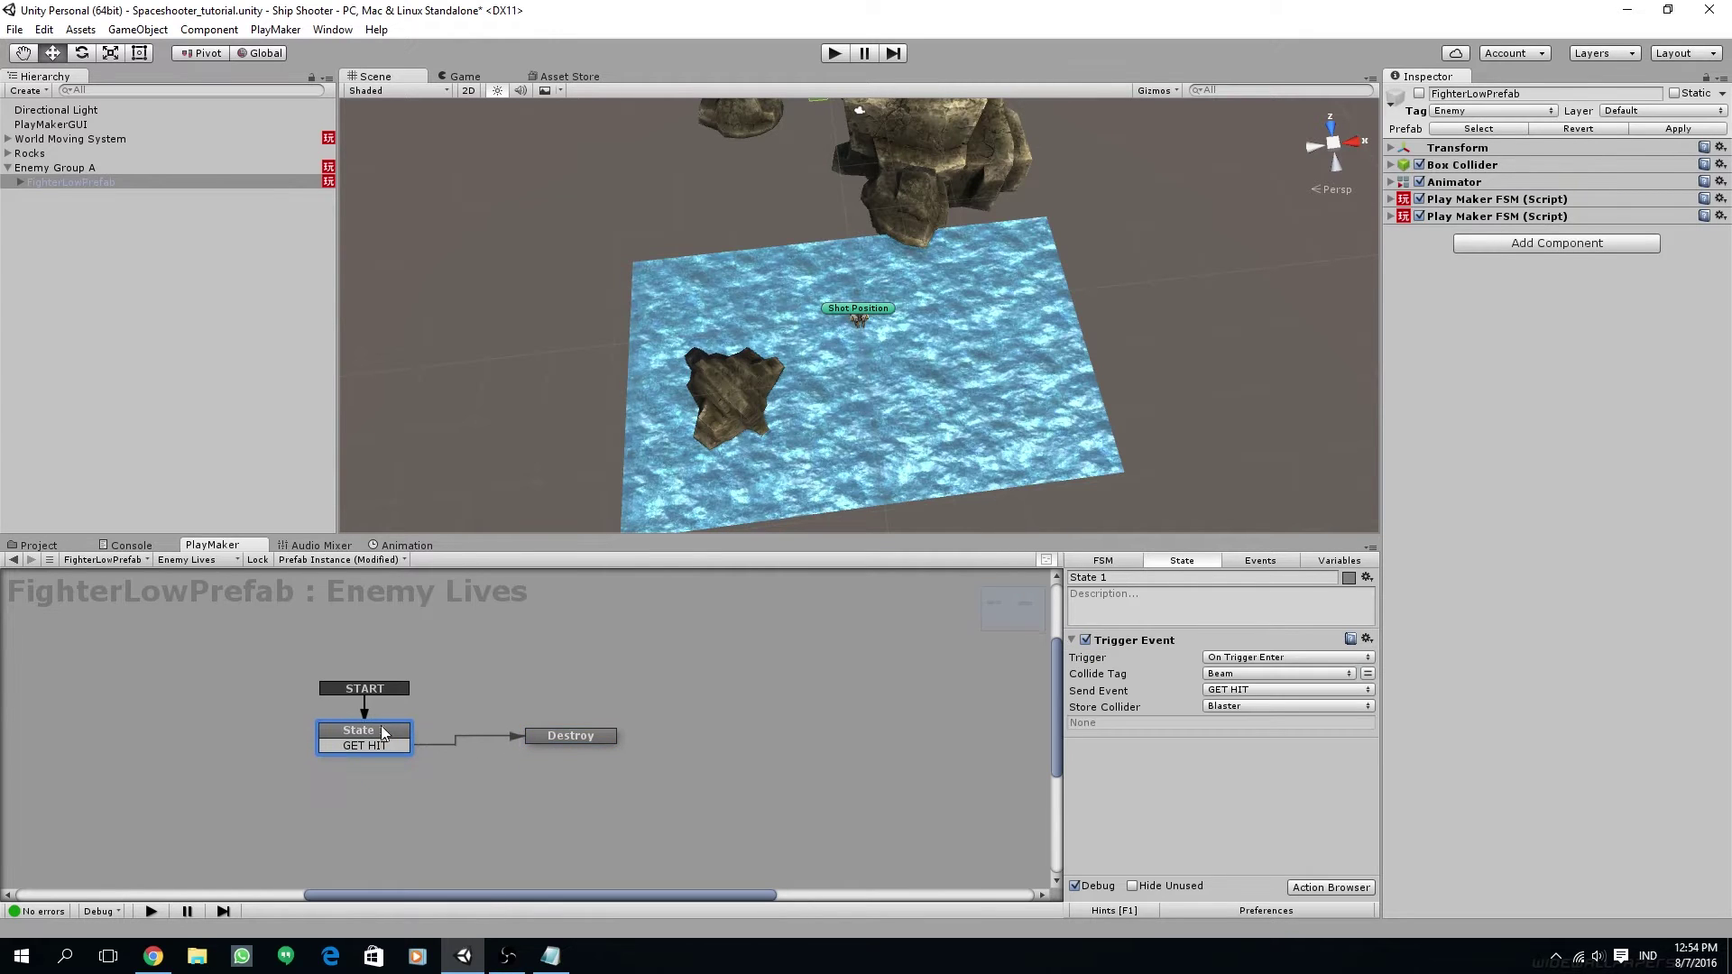
Step: Locate the fighter's source prefab in the project and examine its components
left_click(53, 546)
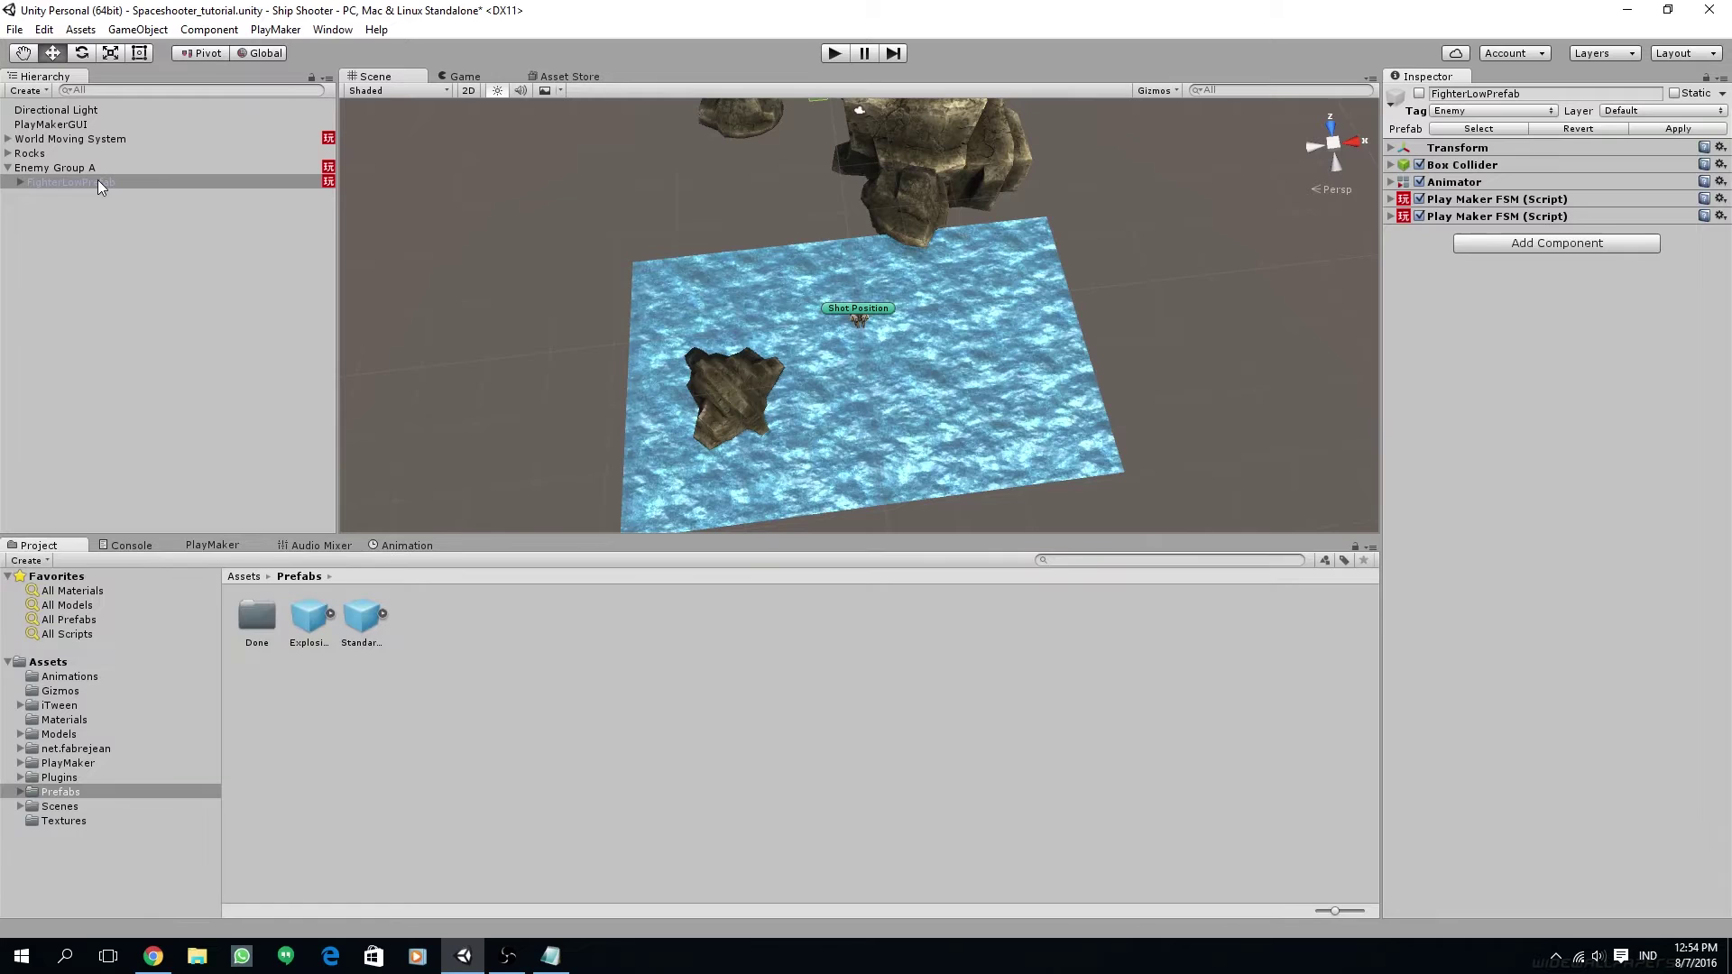
left_click(1480, 128)
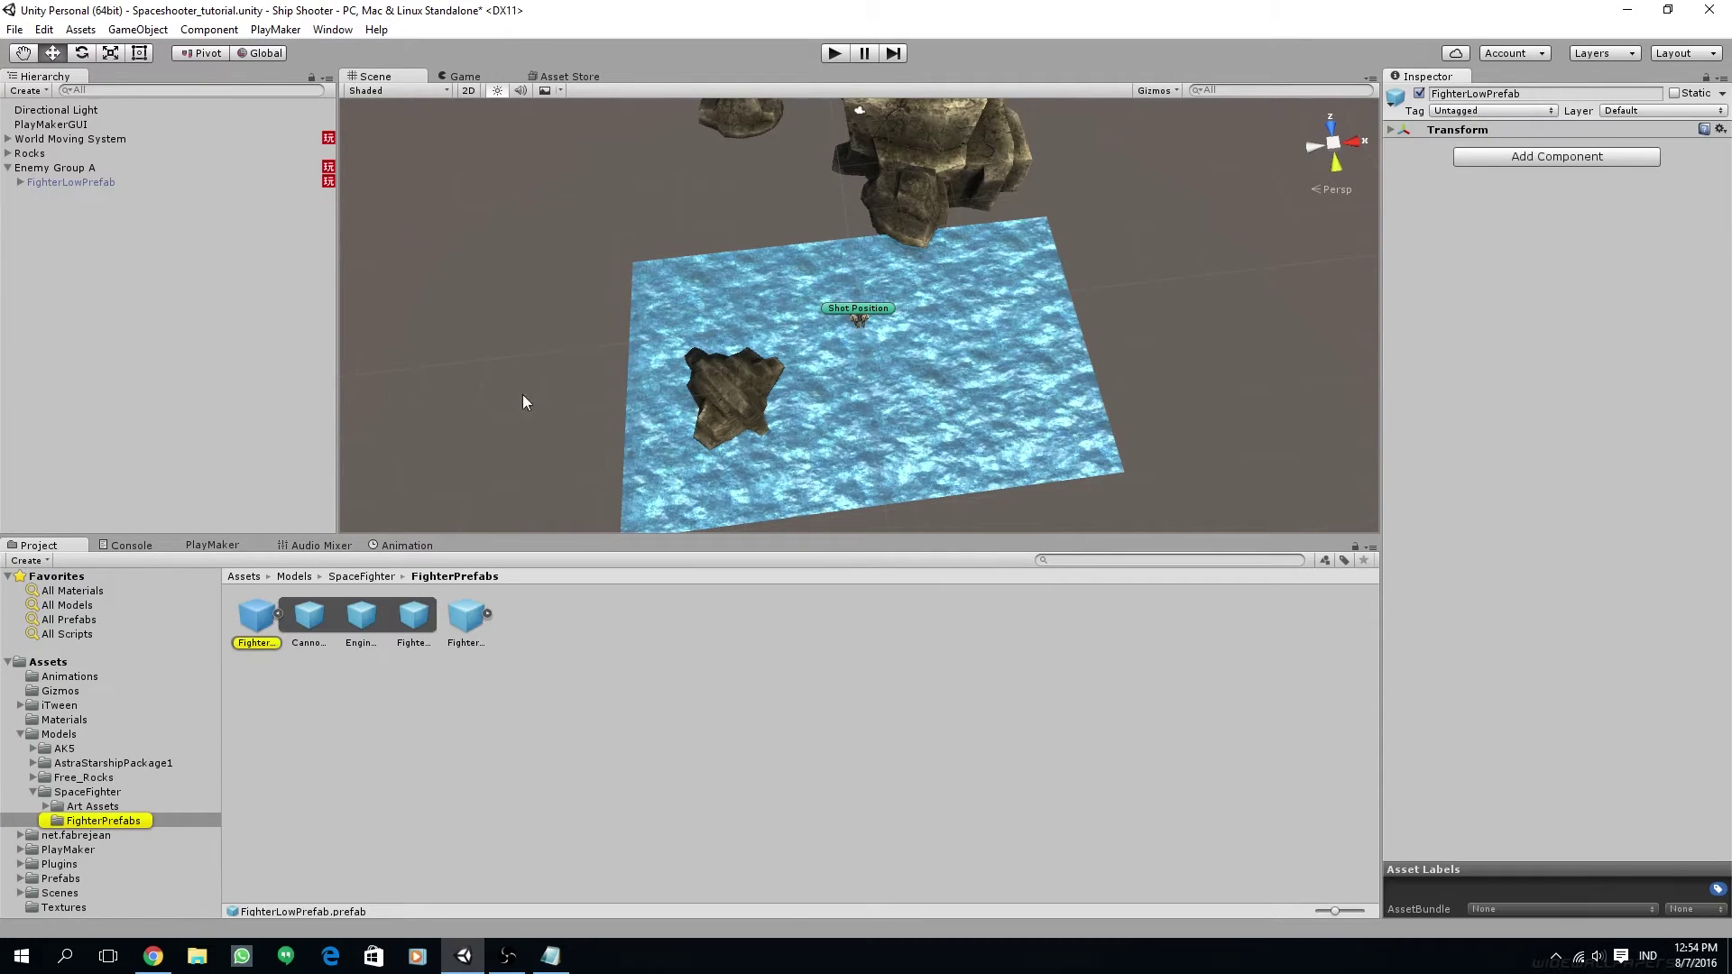
left_click(278, 614)
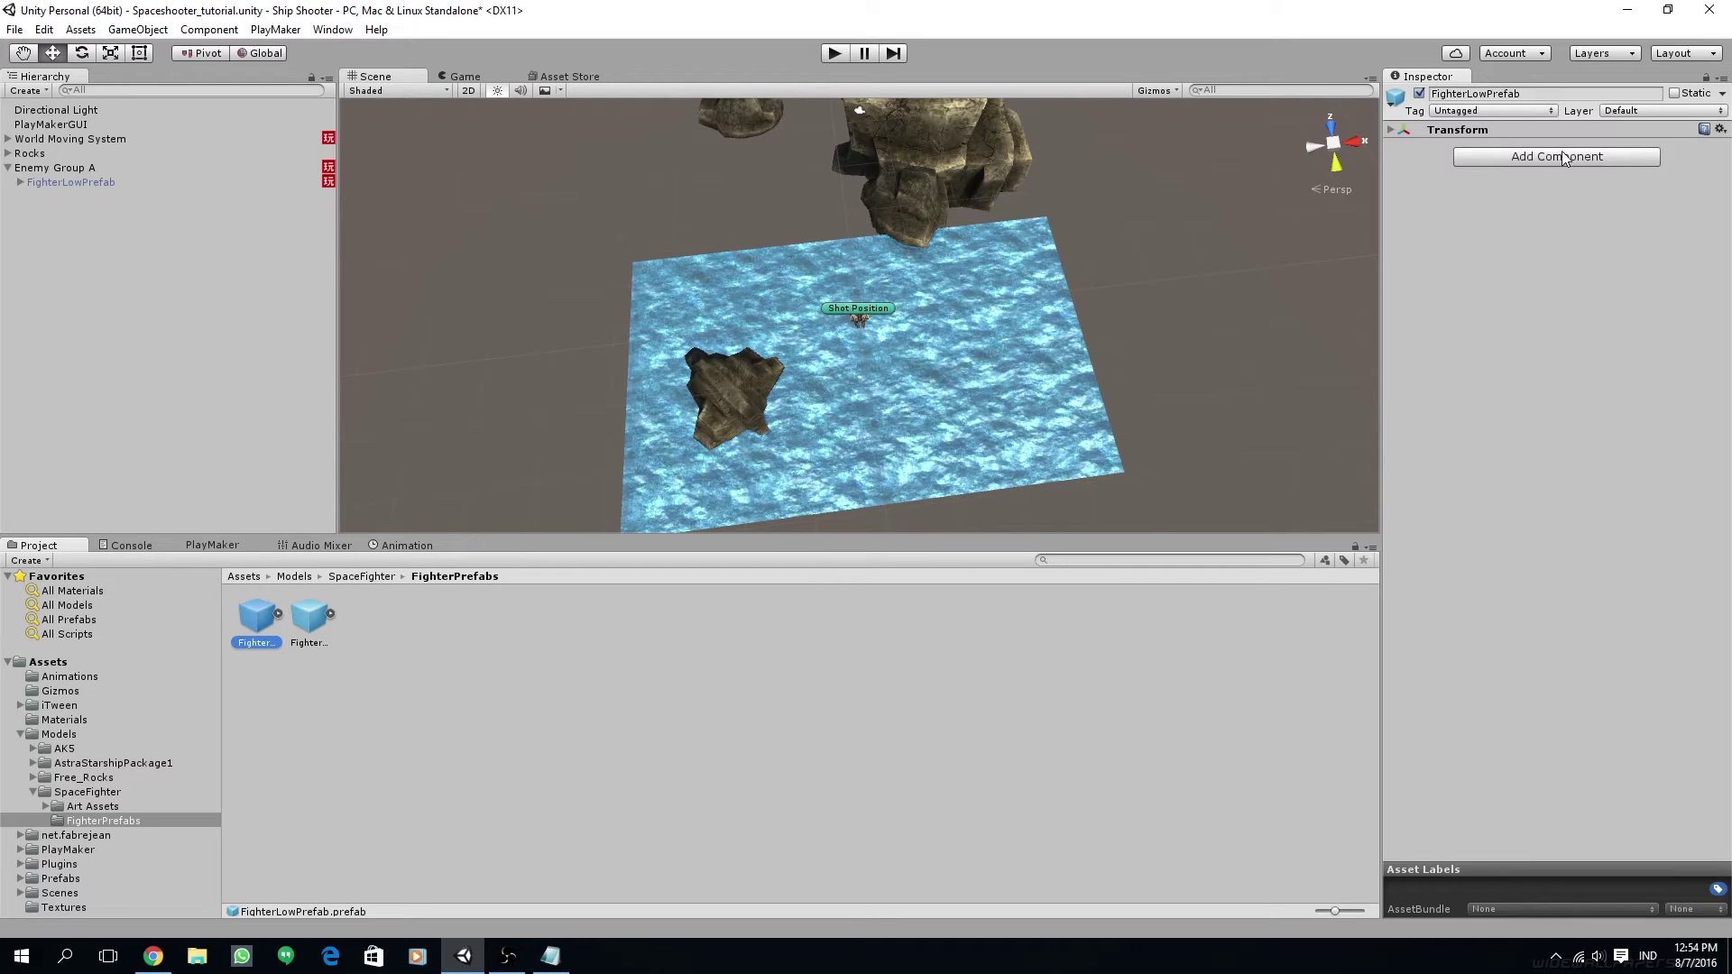
Step: Create a new prefab in the Prefabs folder from the FighterLowPrefab object in Enemy Group A
left_click(47, 183)
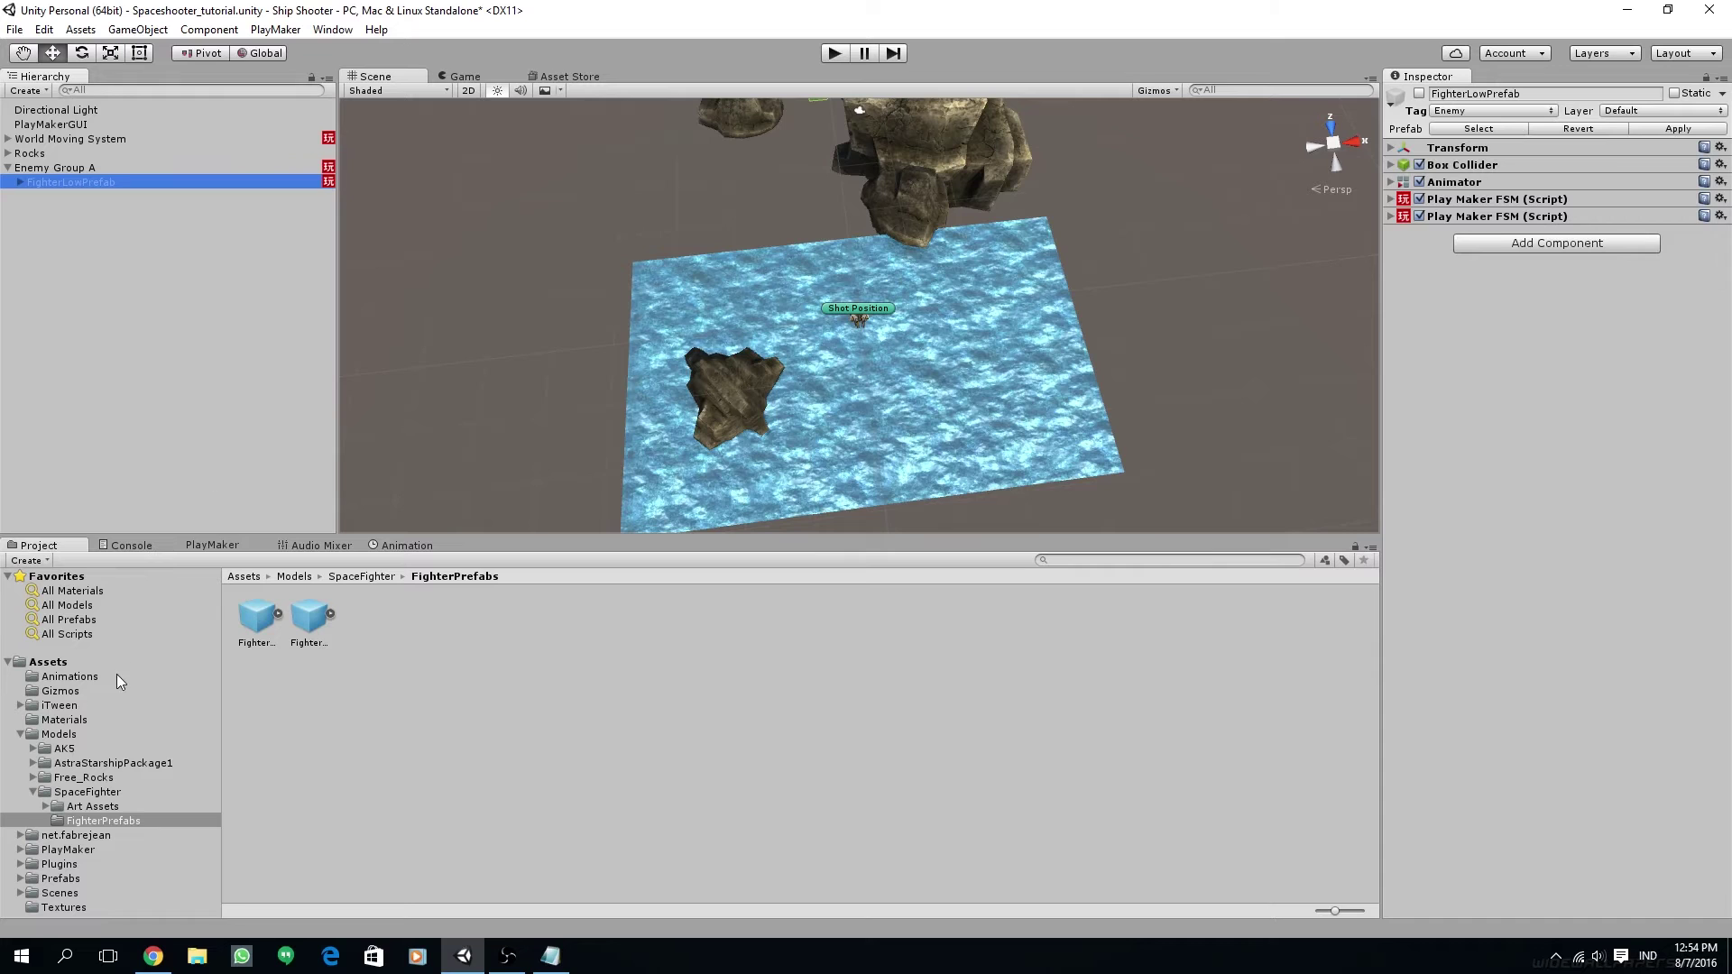
left_click(20, 735)
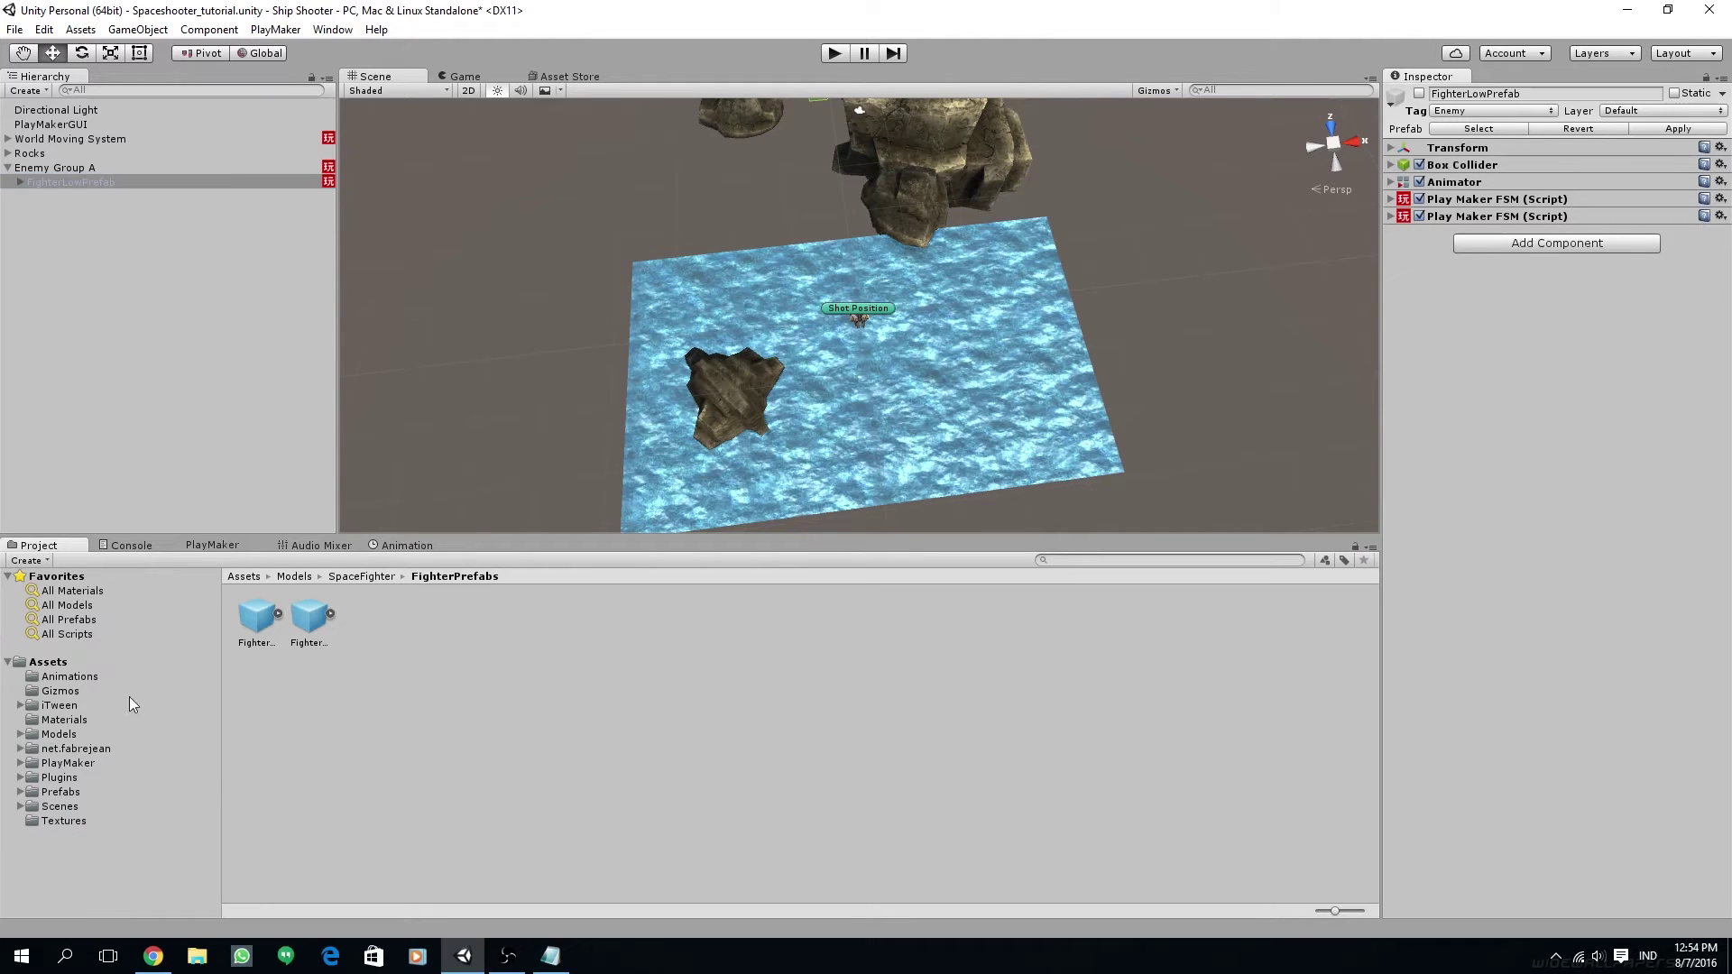
left_click(79, 792)
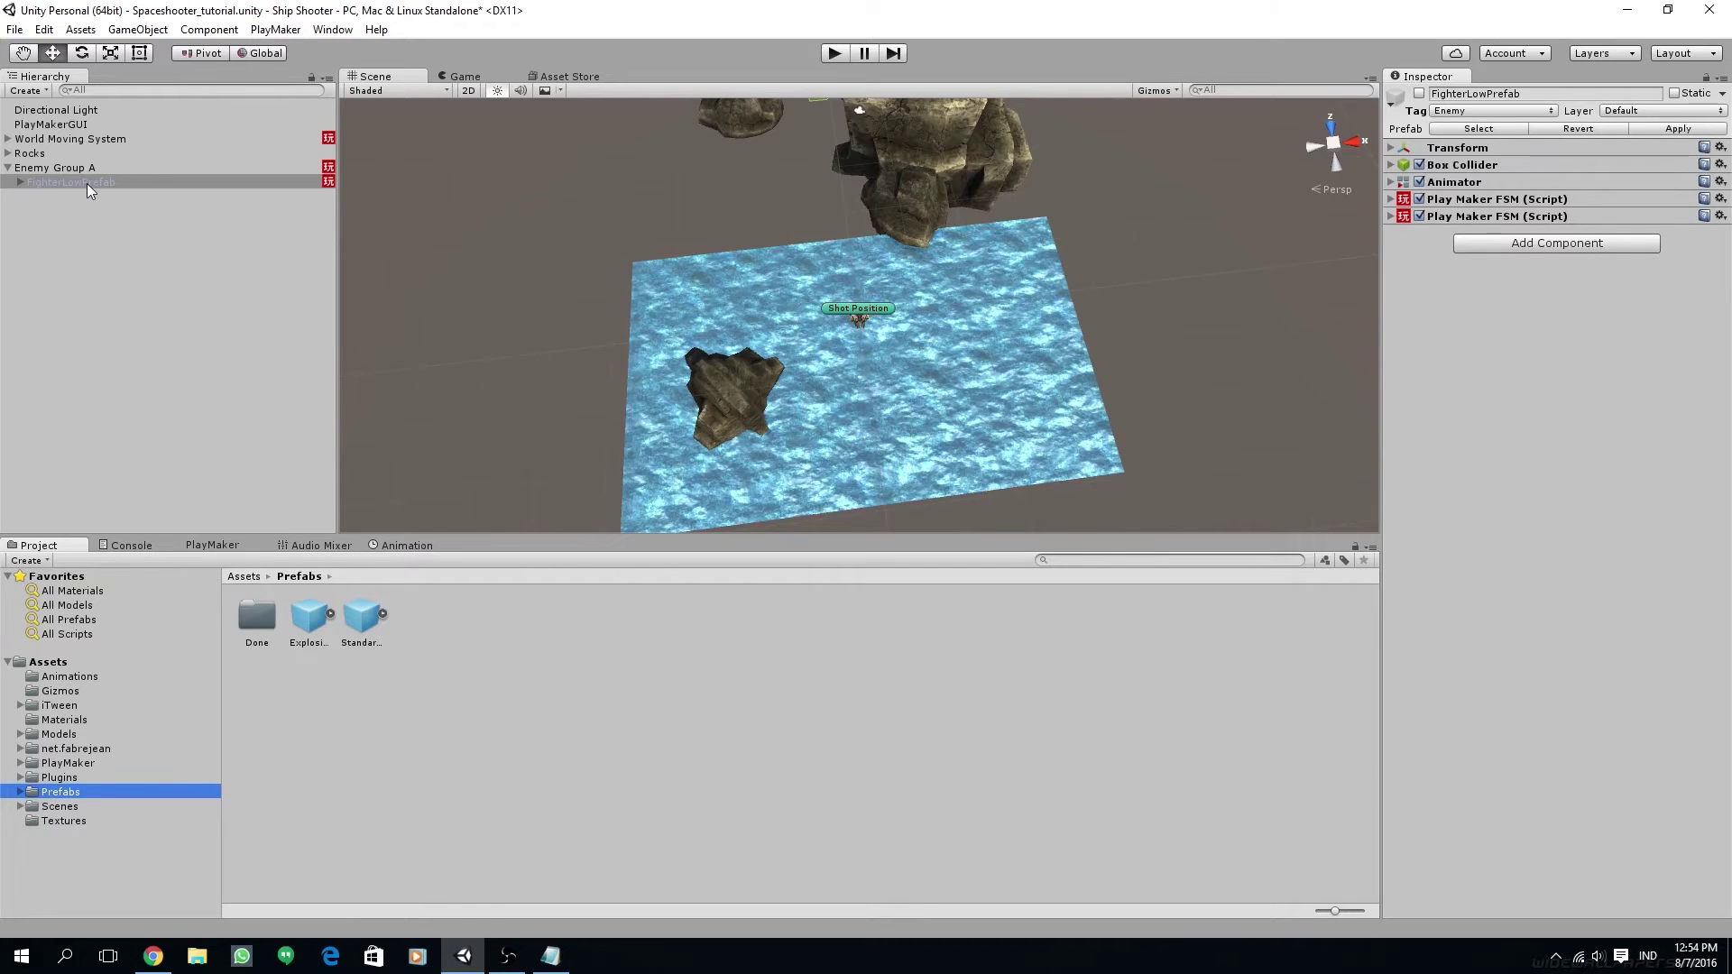
left_click_drag(83, 182, 464, 695)
left_click(367, 622)
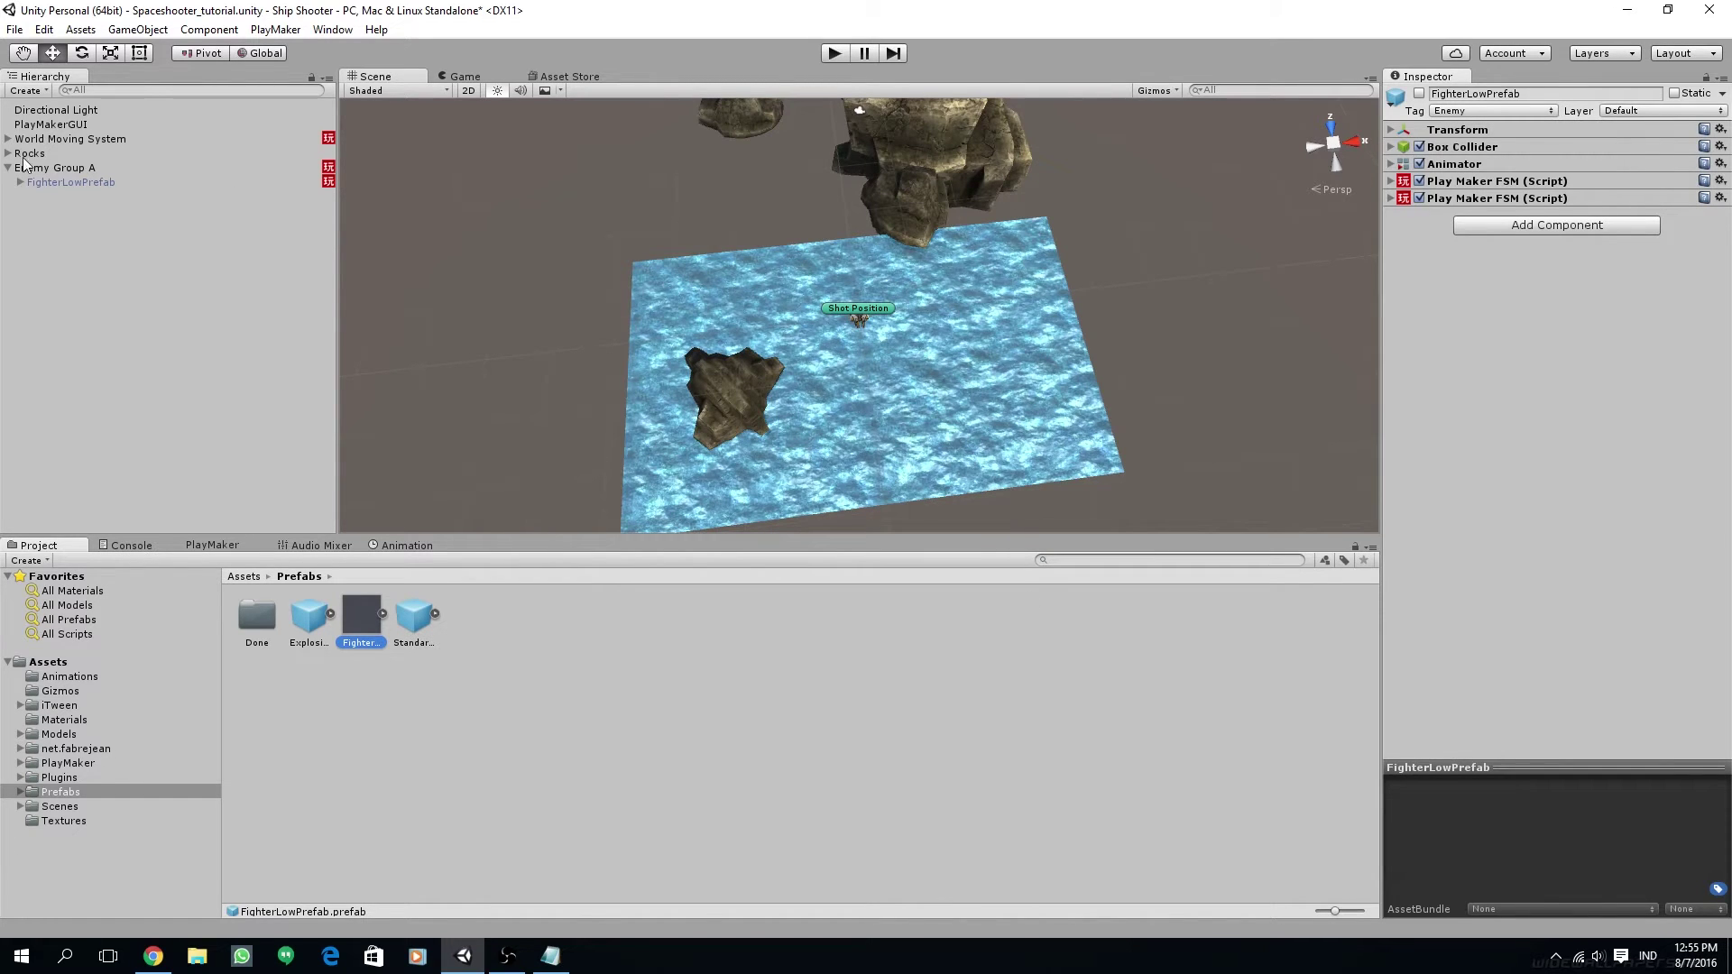
Step: Duplicate FighterLowPrefab four times within Enemy Group A
middle_click_drag(972, 312, 980, 435)
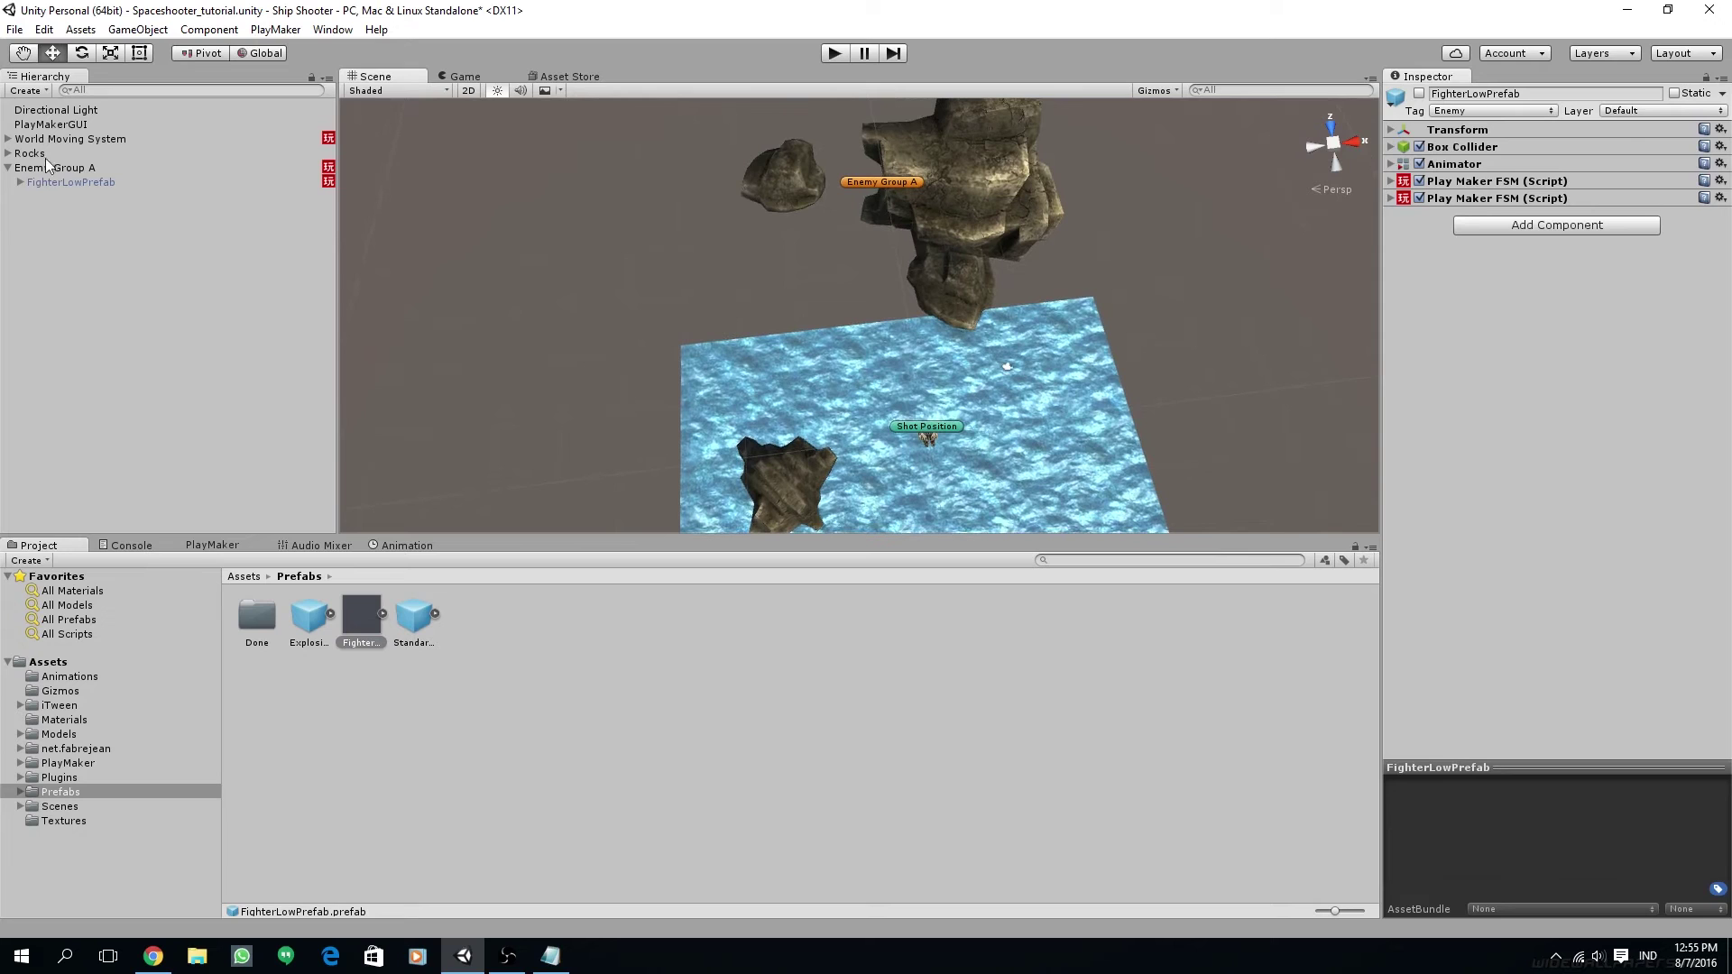
left_click(74, 183)
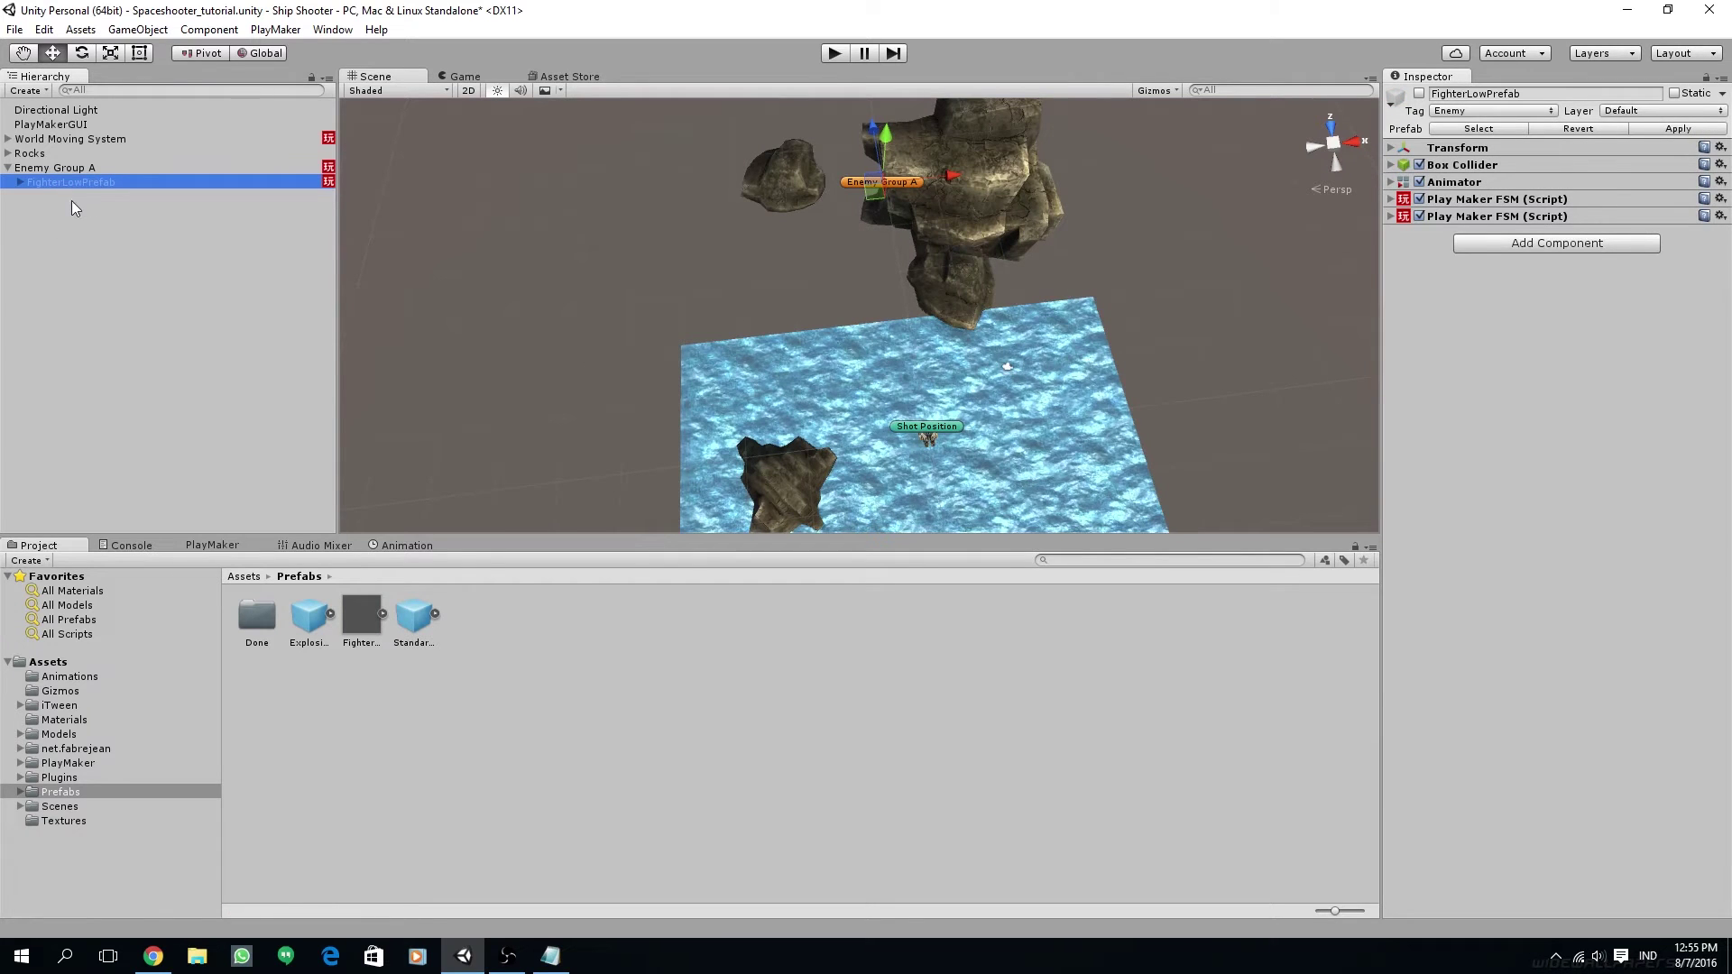
key("ctrl+d")
key("ctrl+d")
key("ctrl+d")
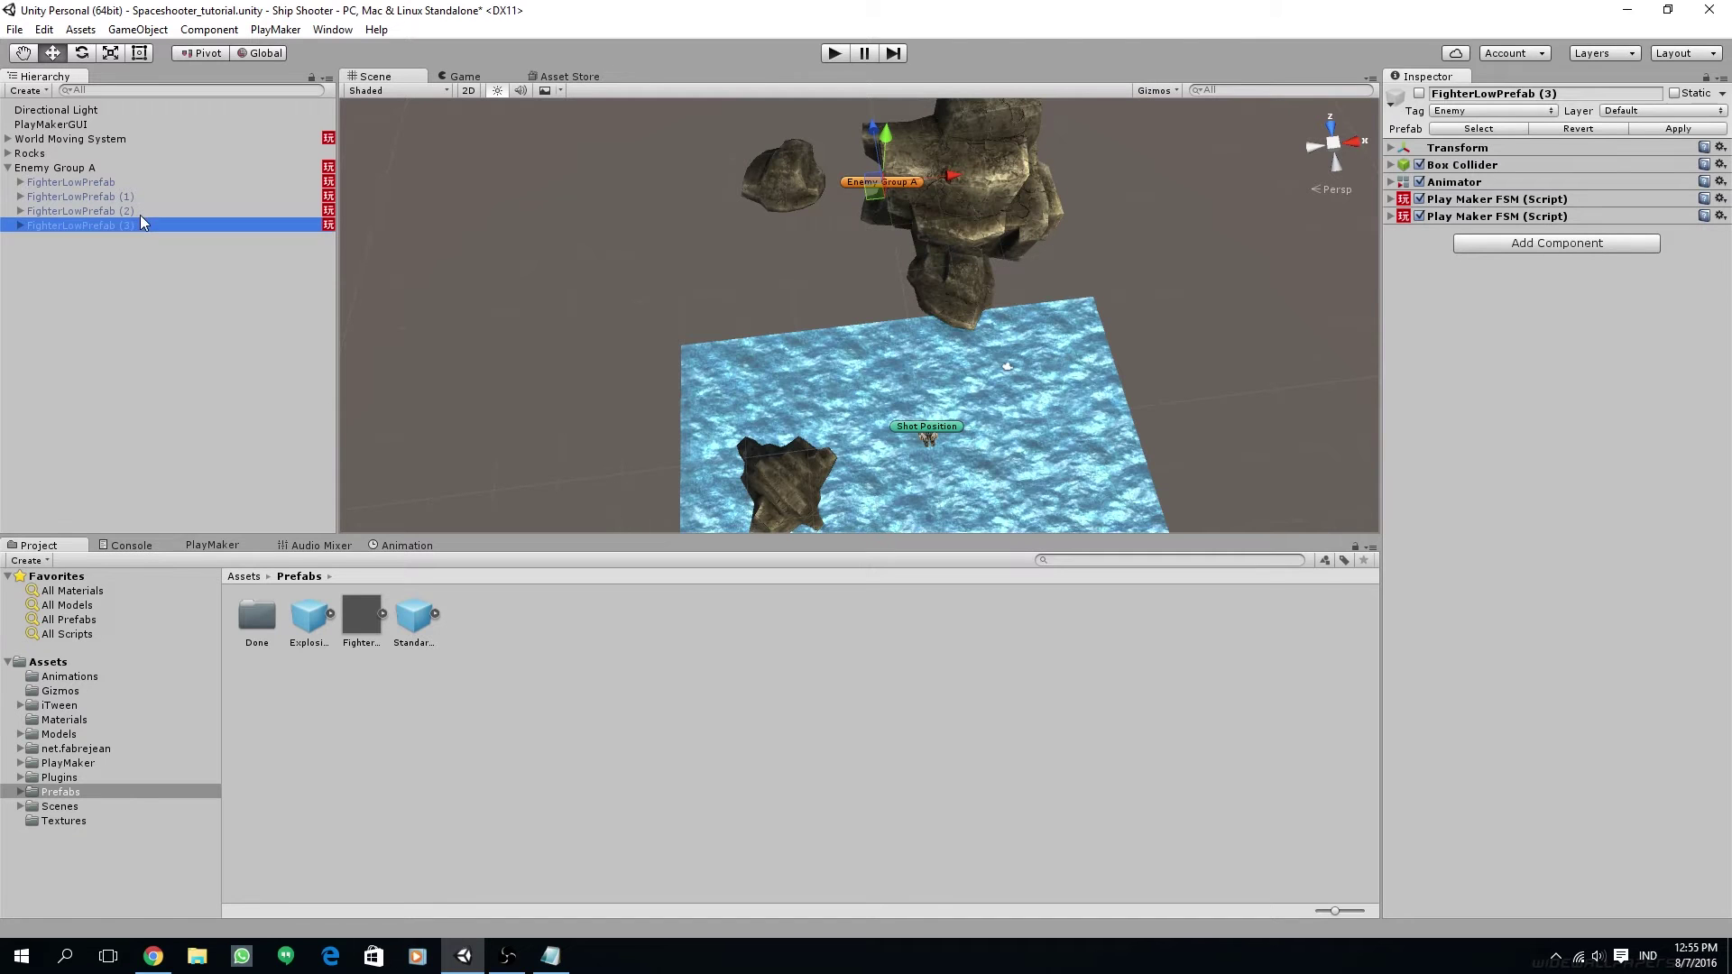
key("ctrl+d")
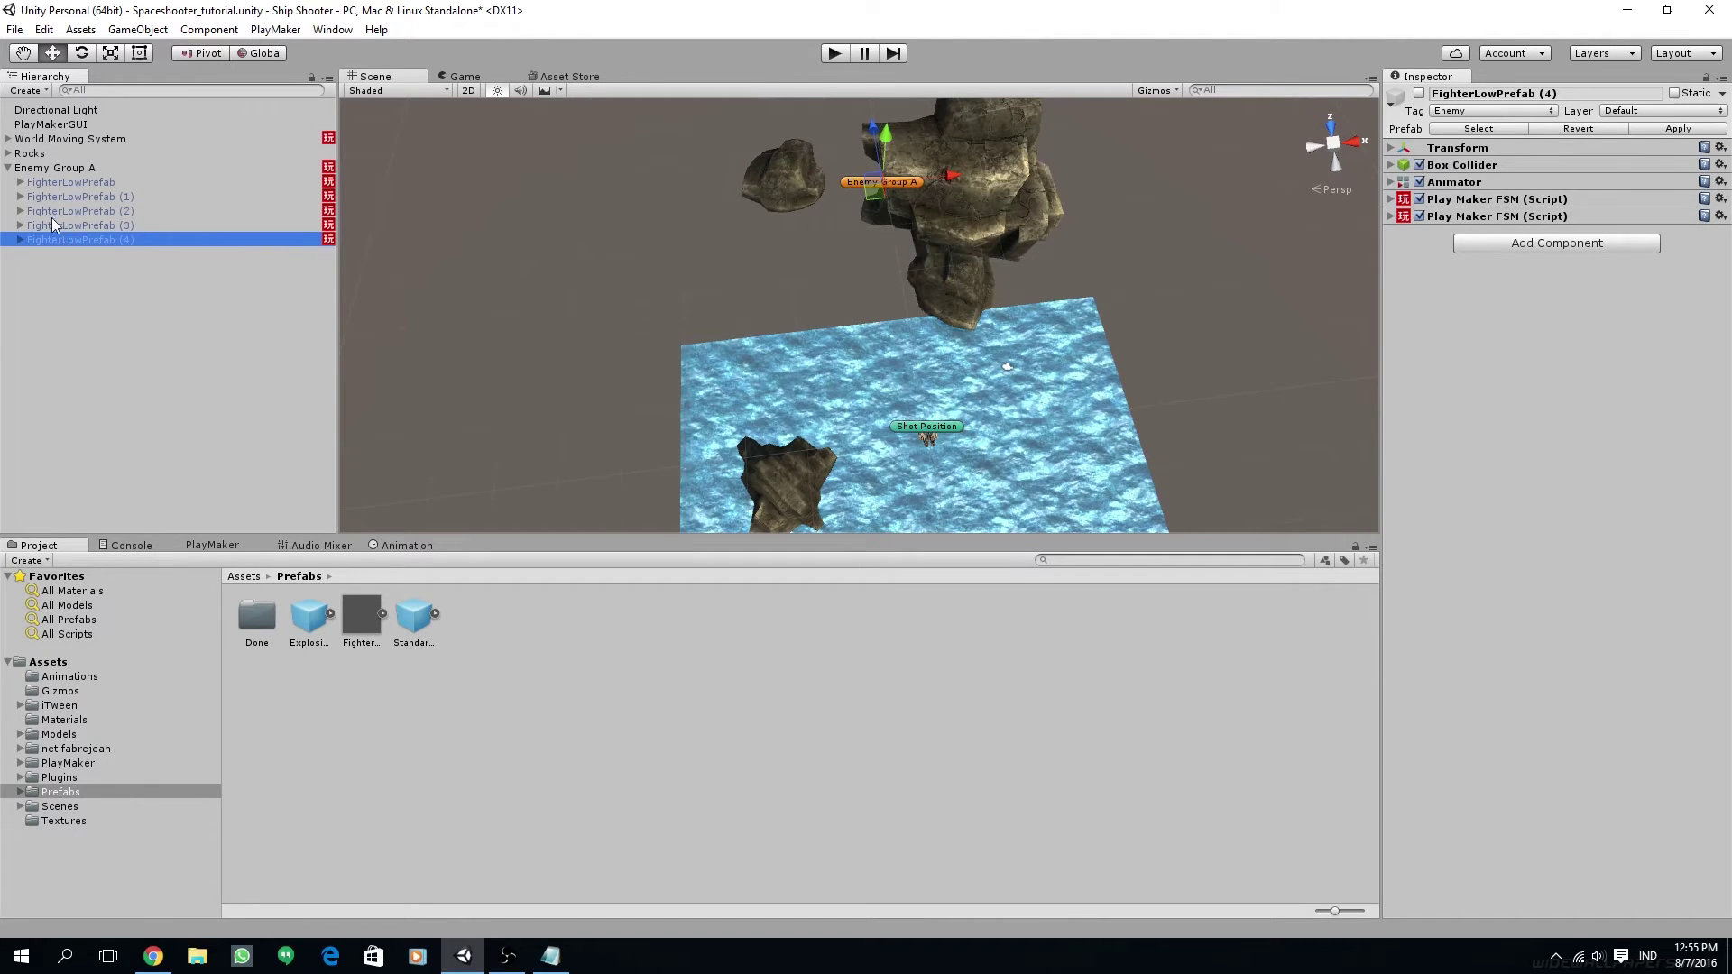
Step: Activate FighterLowPrefab (4) and frame it in the scene for a close look
left_click_drag(895, 225, 882, 372, "alt")
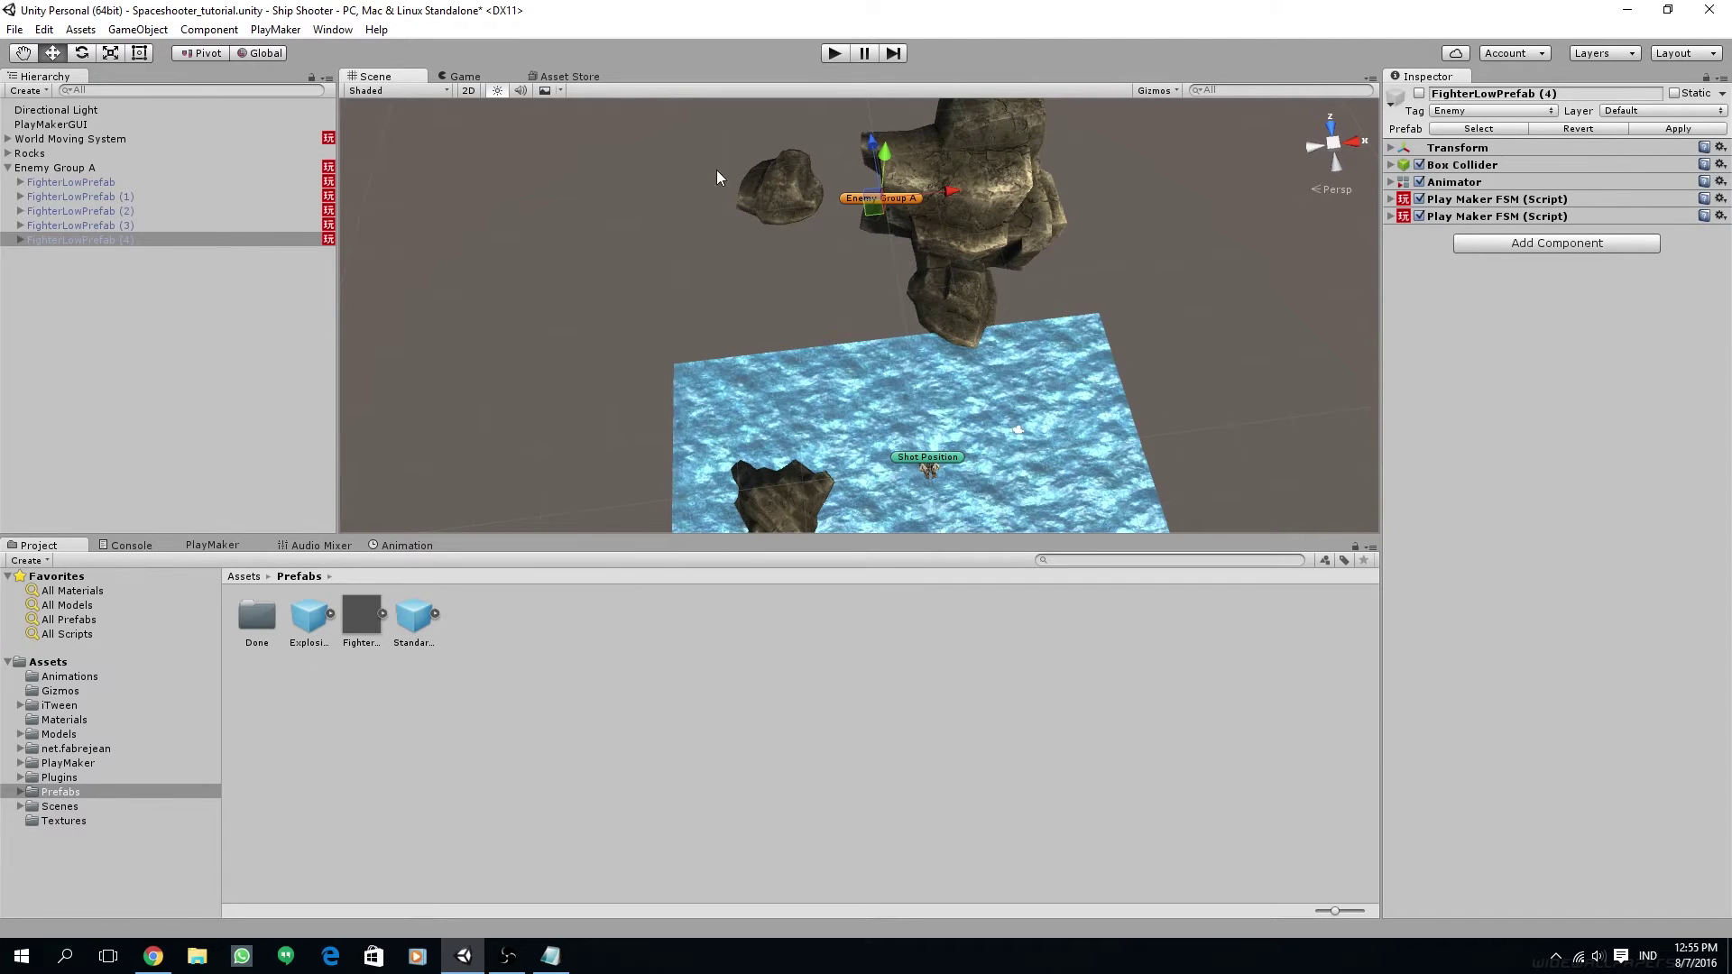
left_click(1419, 93)
key("f")
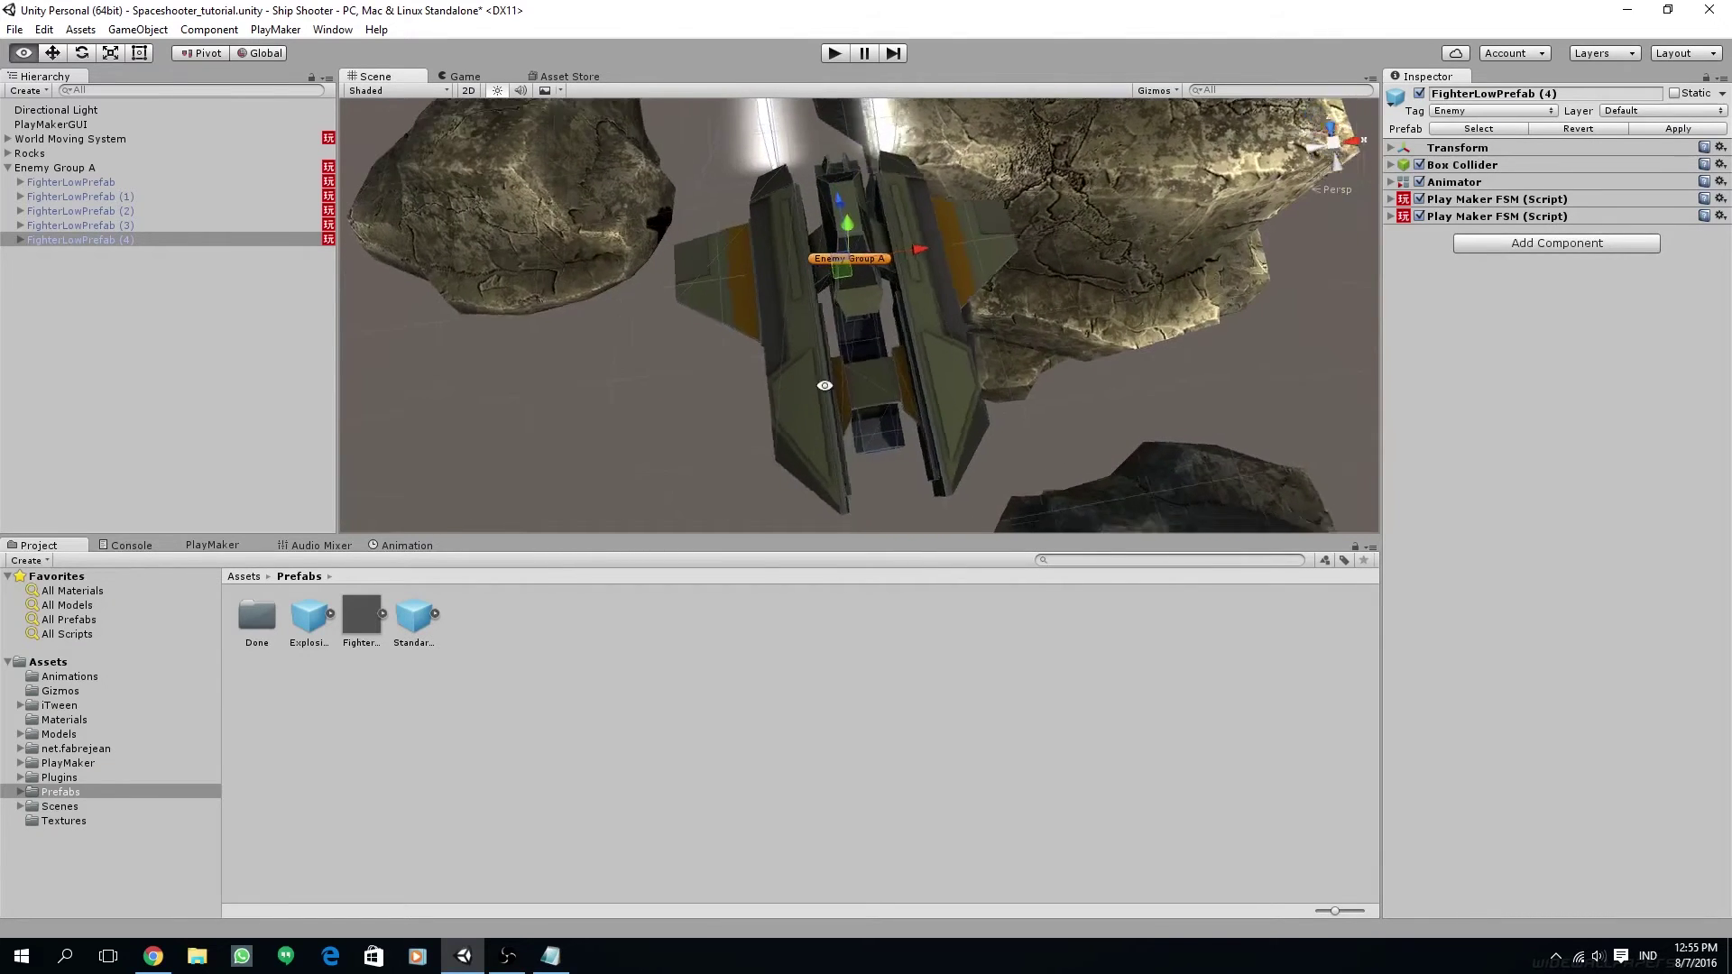
left_click_drag(927, 336, 837, 408, "alt")
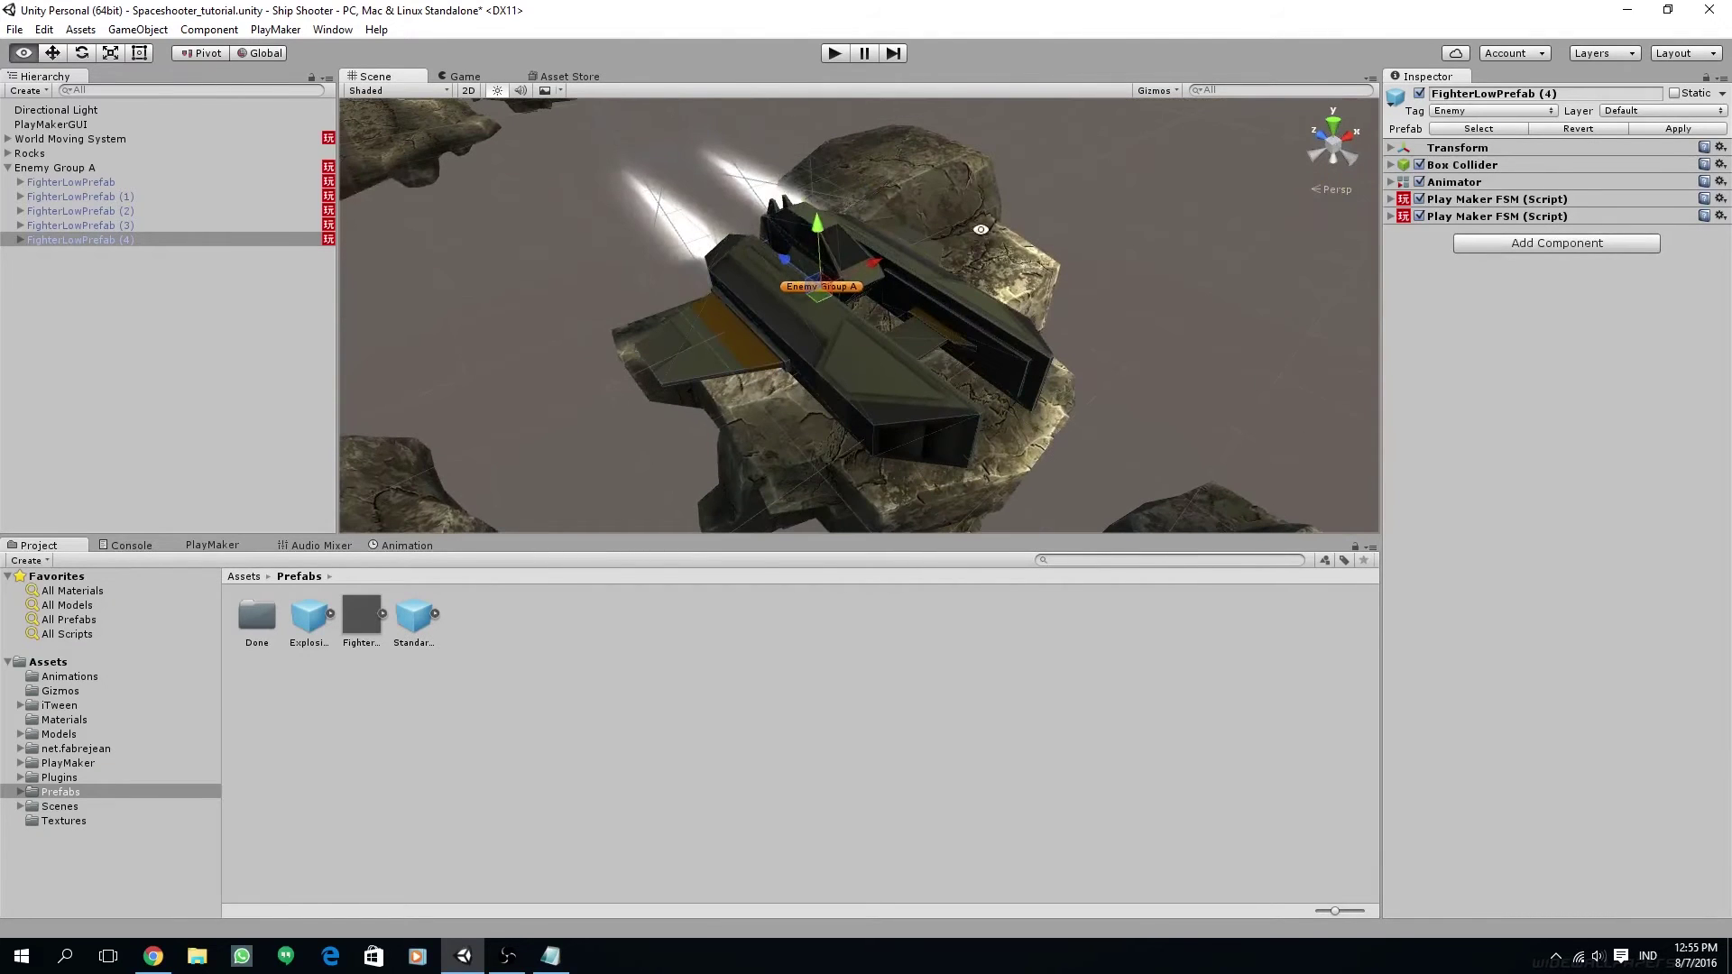
Step: Open the import settings of the FighterLow texture in SpaceFighter's Art Assets Textures folder
left_click(89, 735)
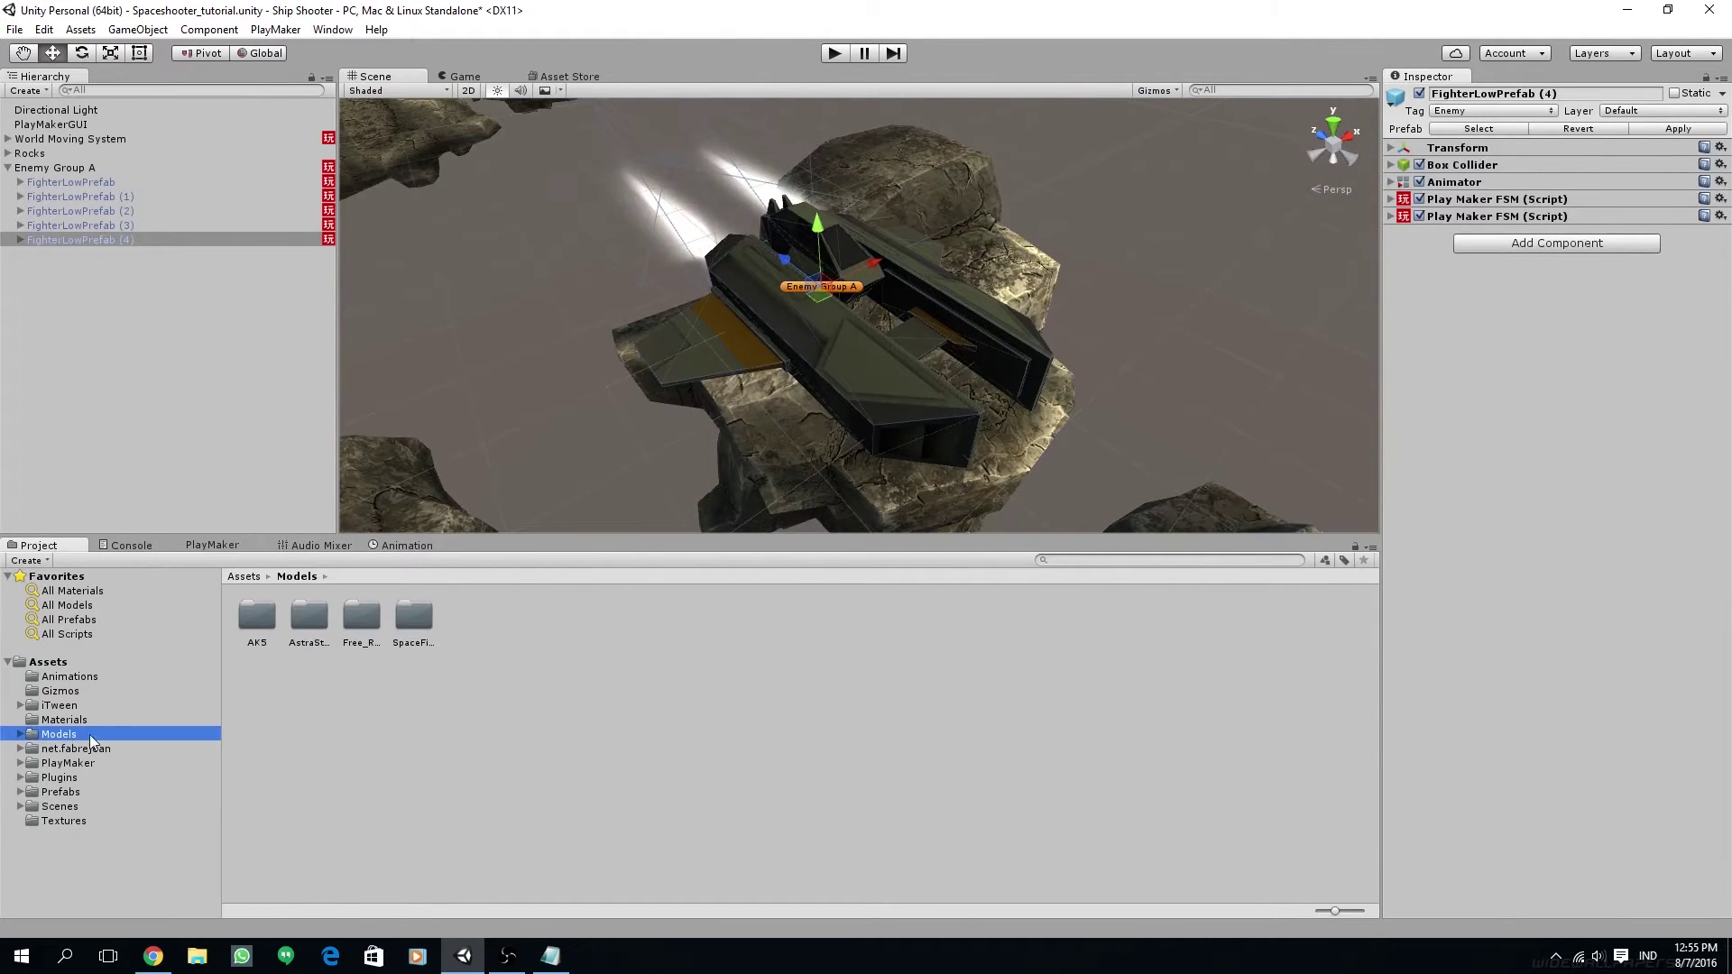
double_click(411, 623)
double_click(257, 612)
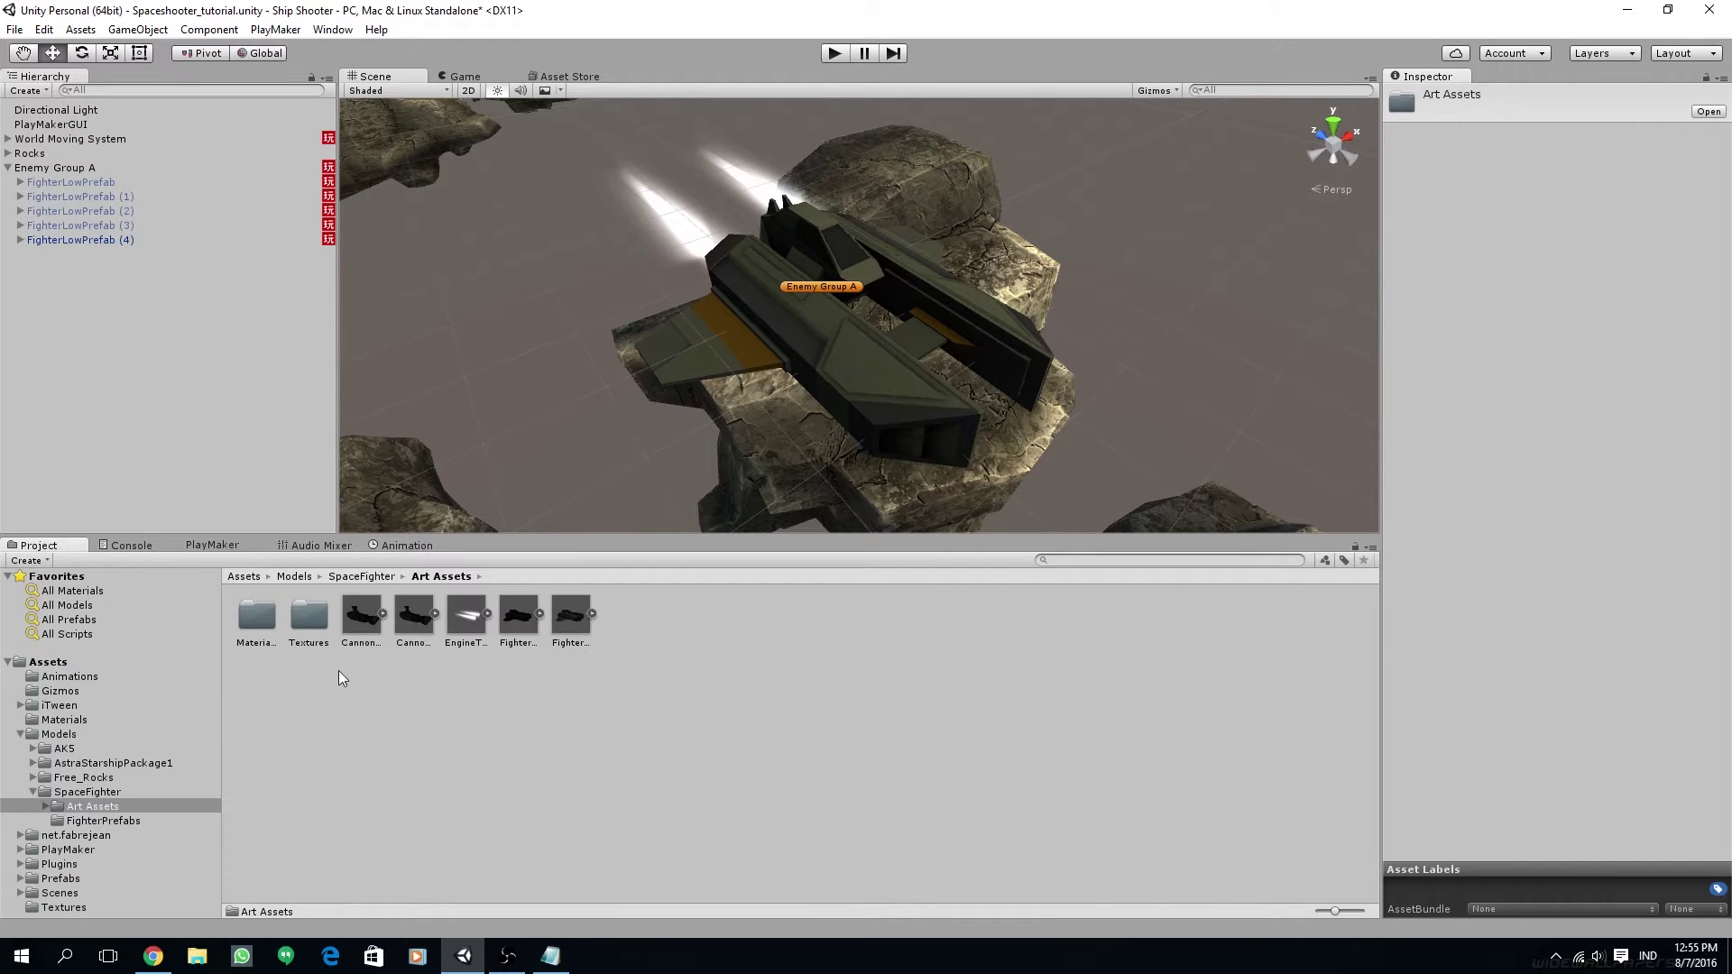
double_click(308, 616)
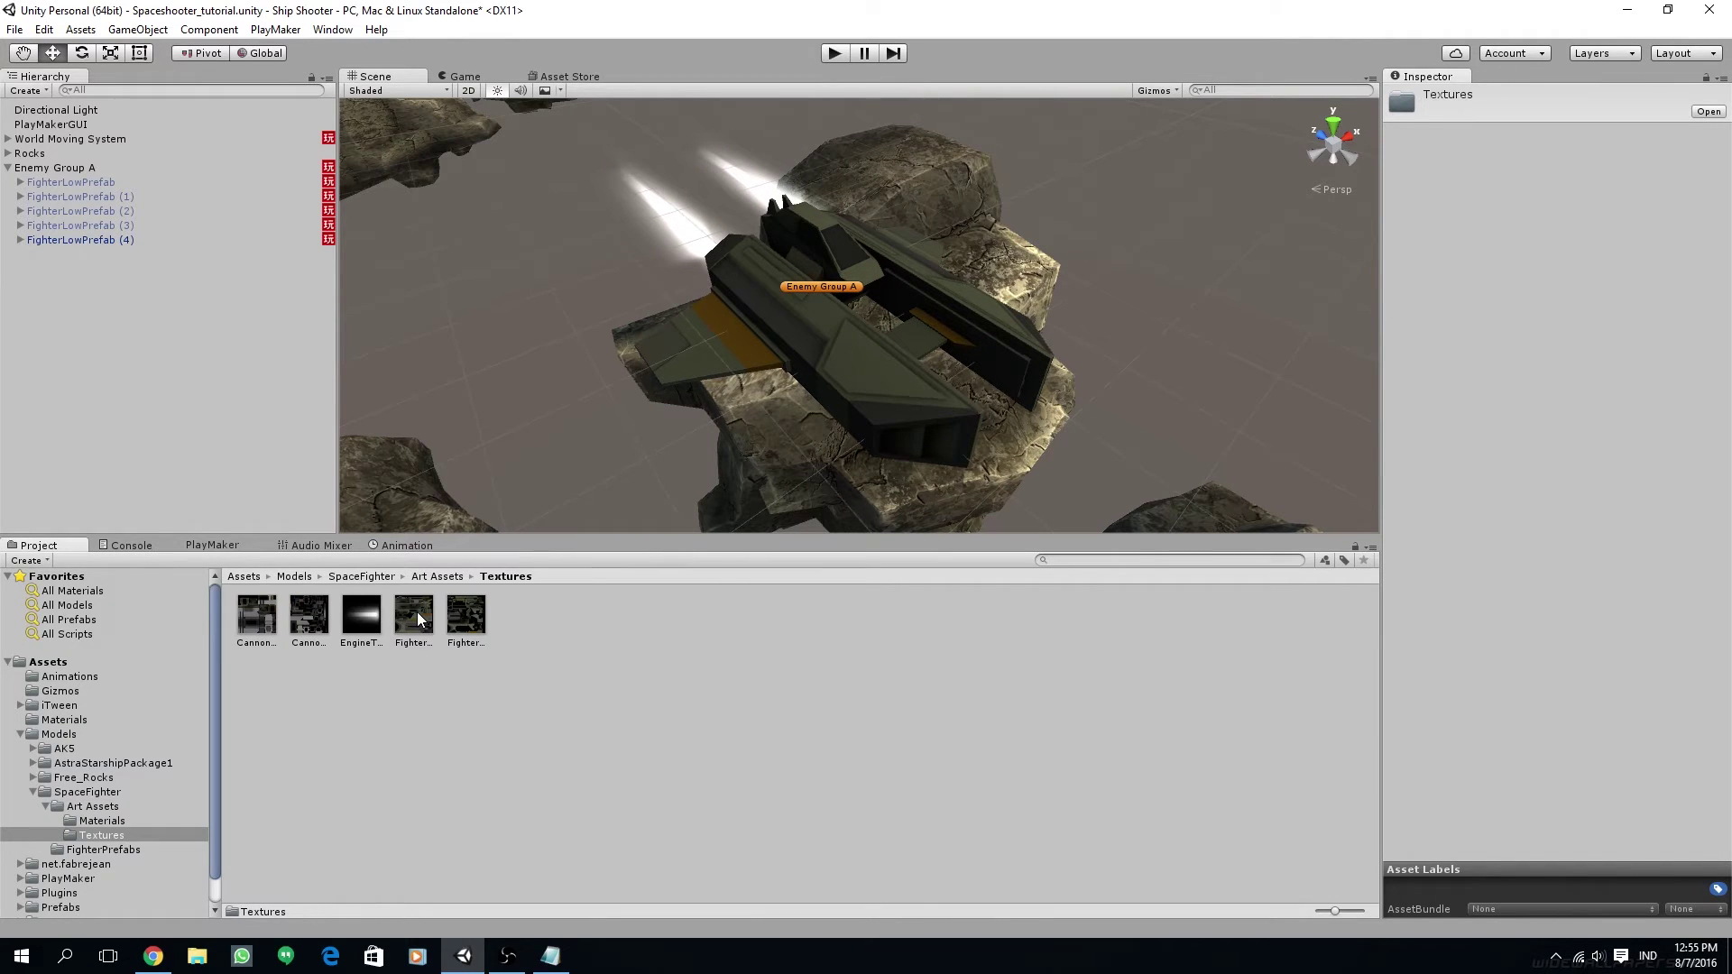
left_click(416, 614)
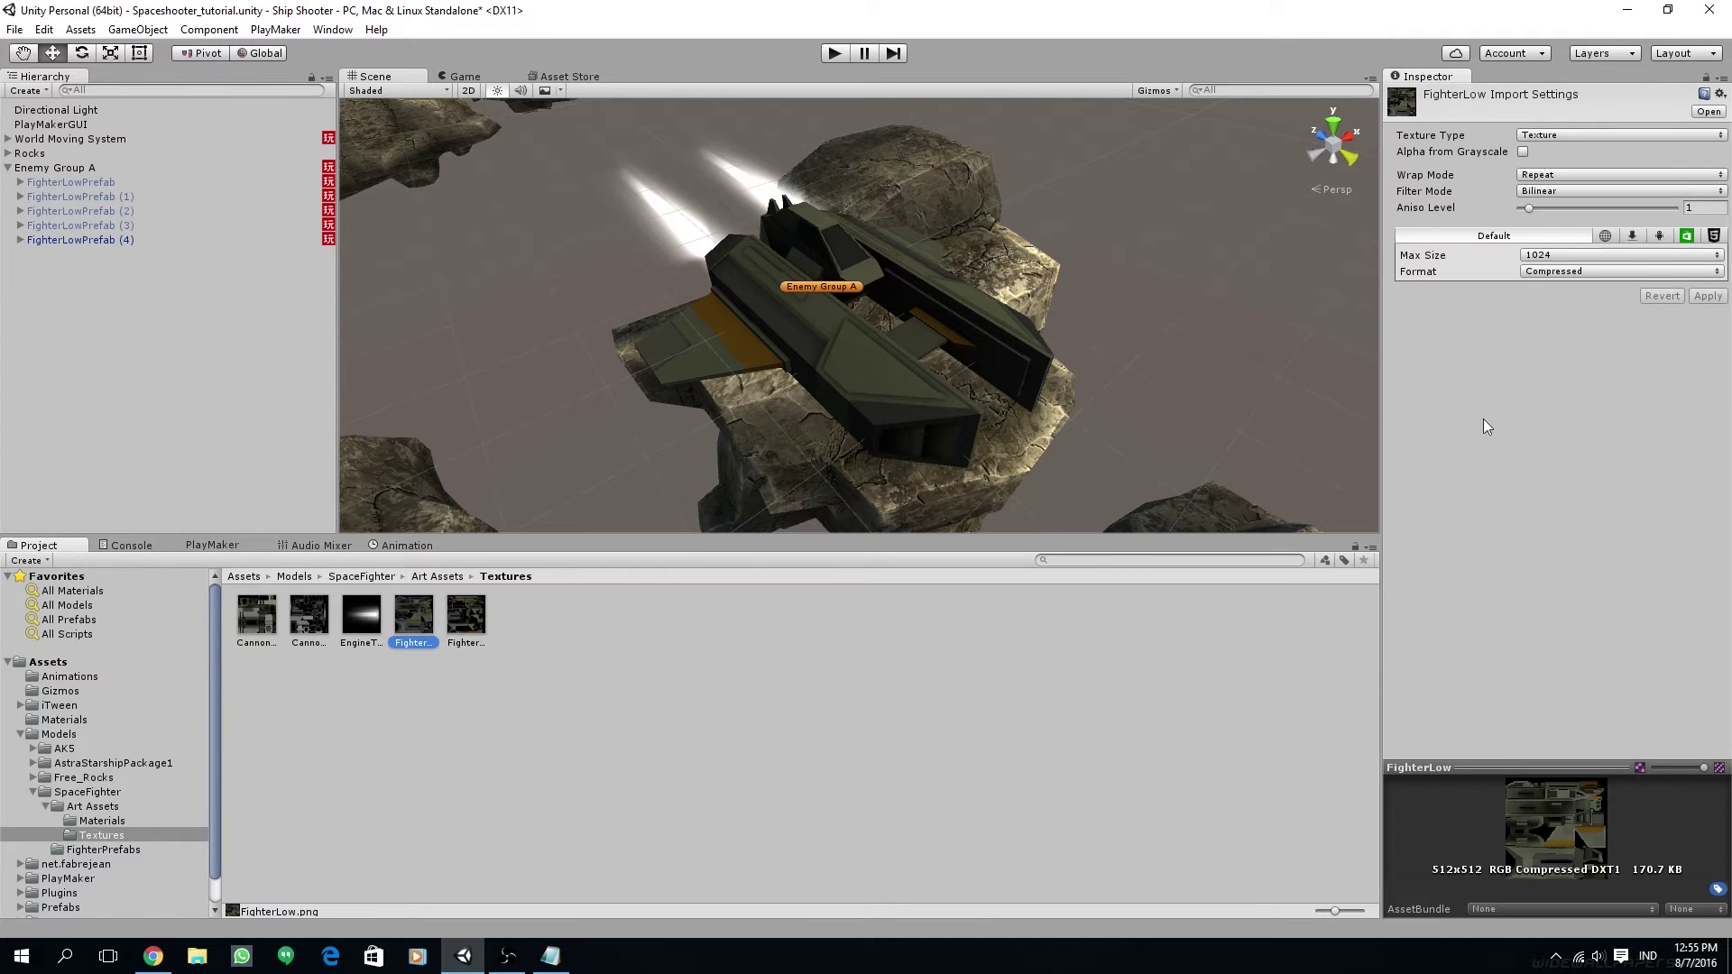
Step: Open FighterLow.png from its Textures folder on disk in Adobe Photoshop CS5.1 and place its window clear for editing
right_click(419, 616)
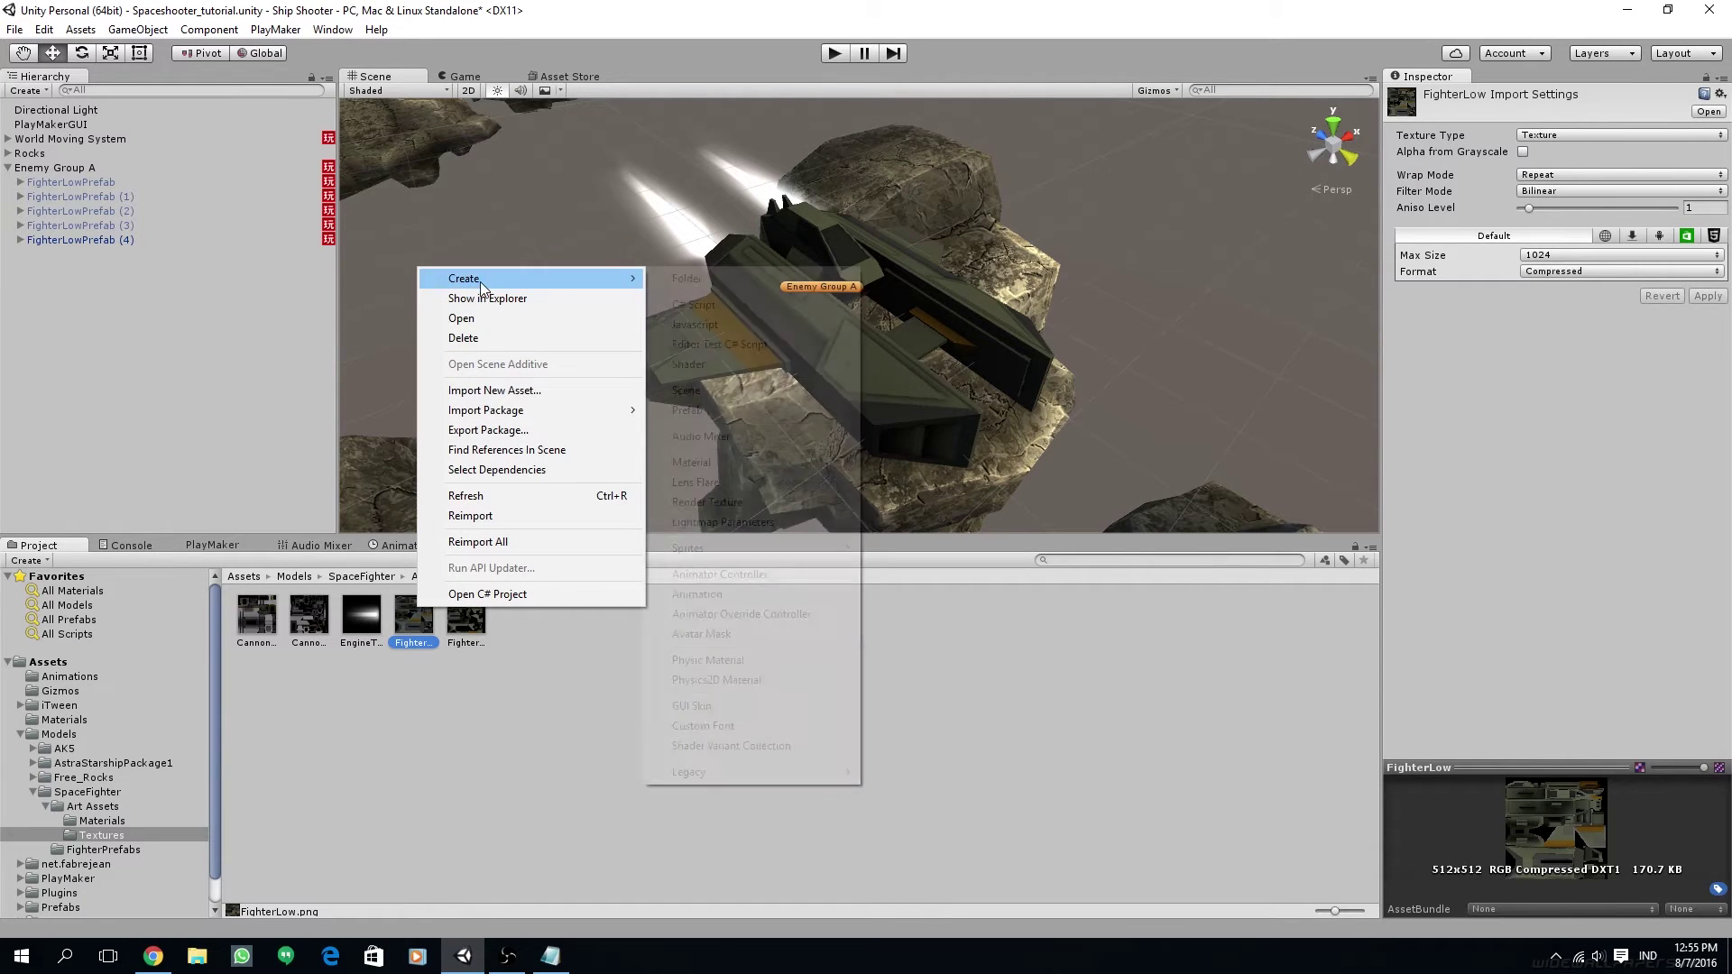
left_click(496, 304)
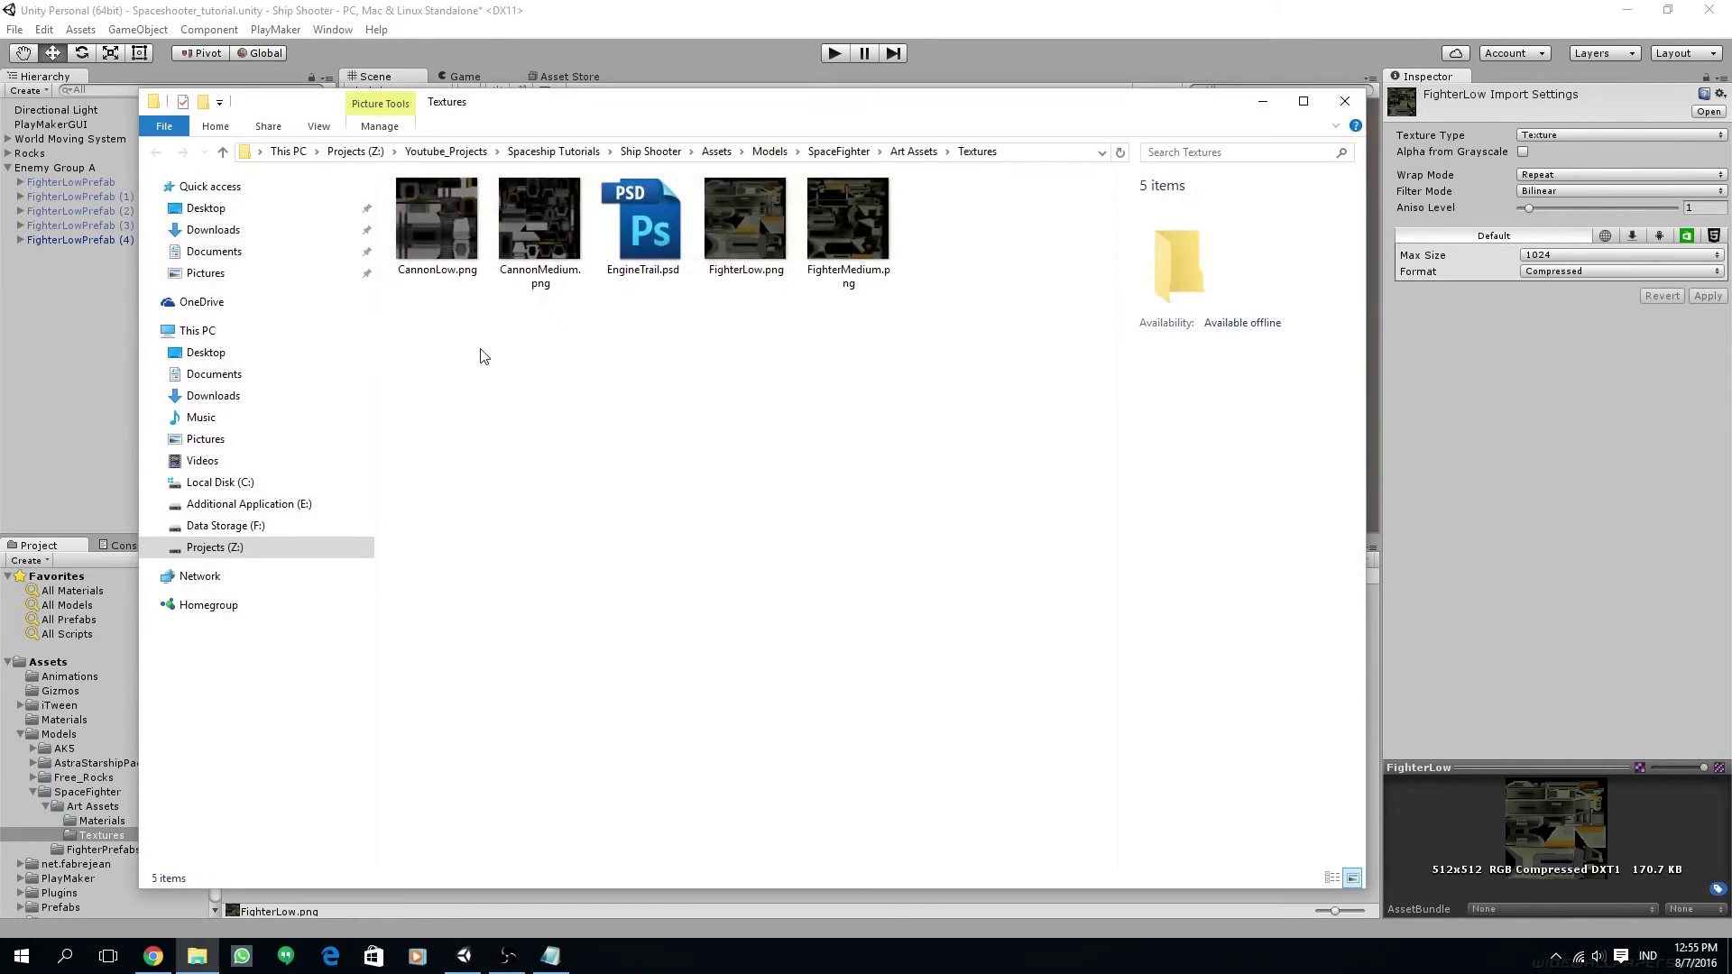
right_click(744, 205)
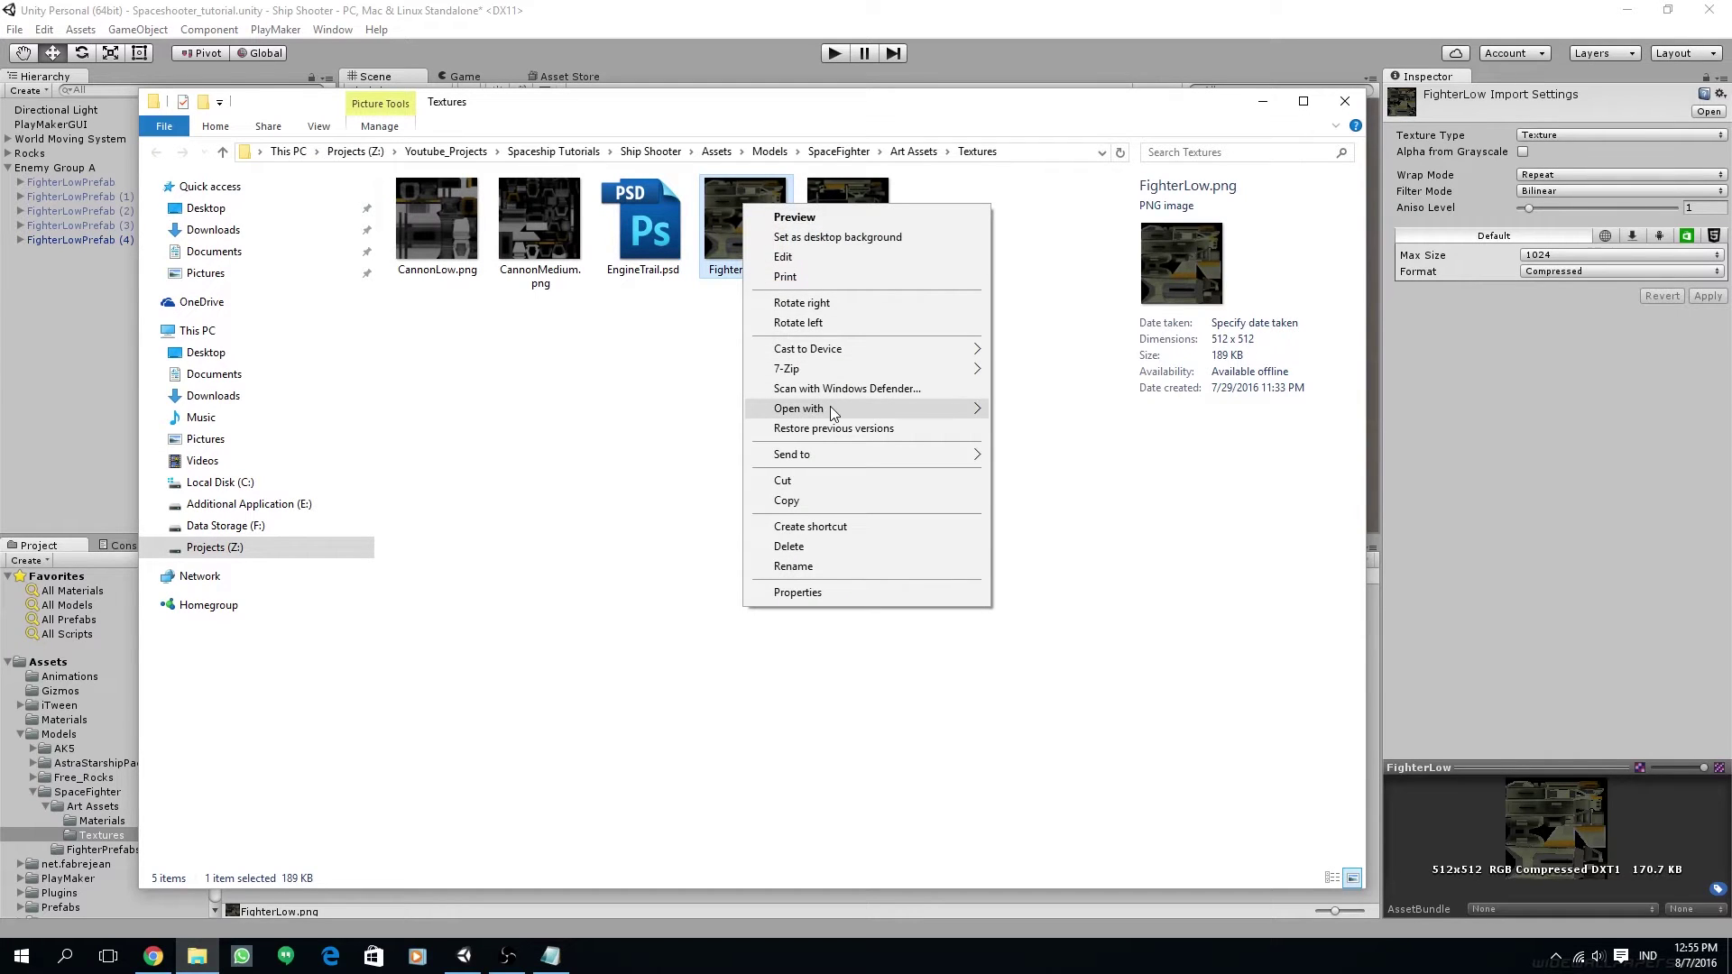
mouse_move(832, 412)
left_click(1065, 414)
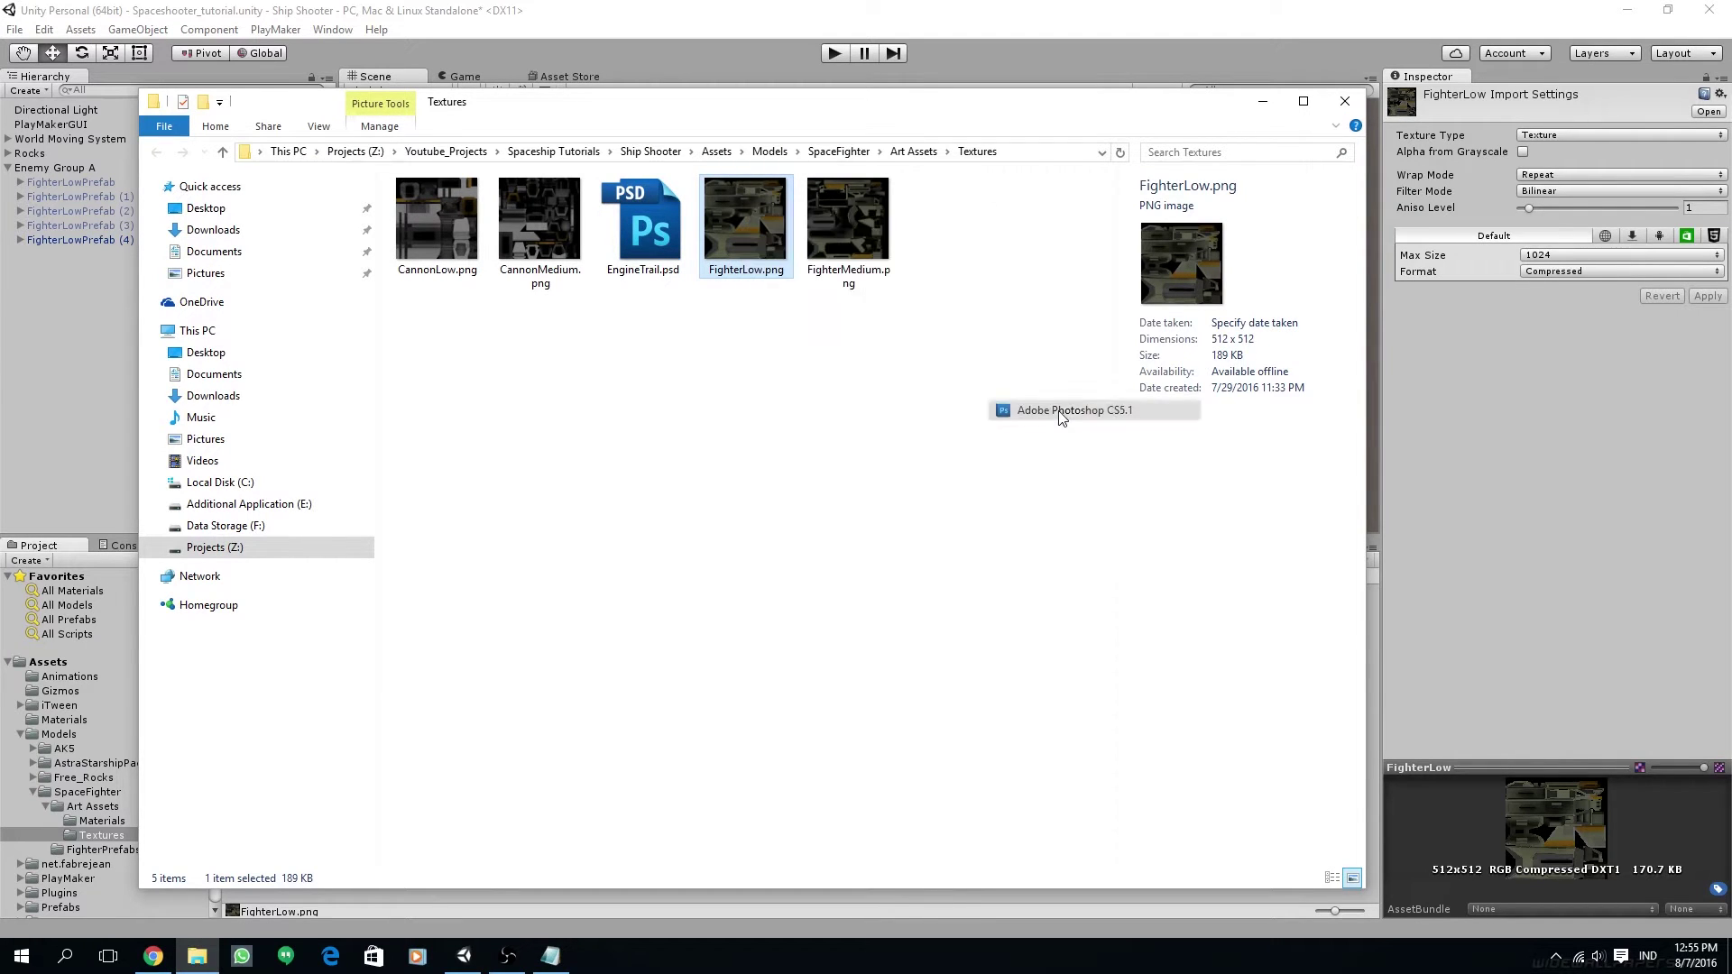
left_click(1260, 102)
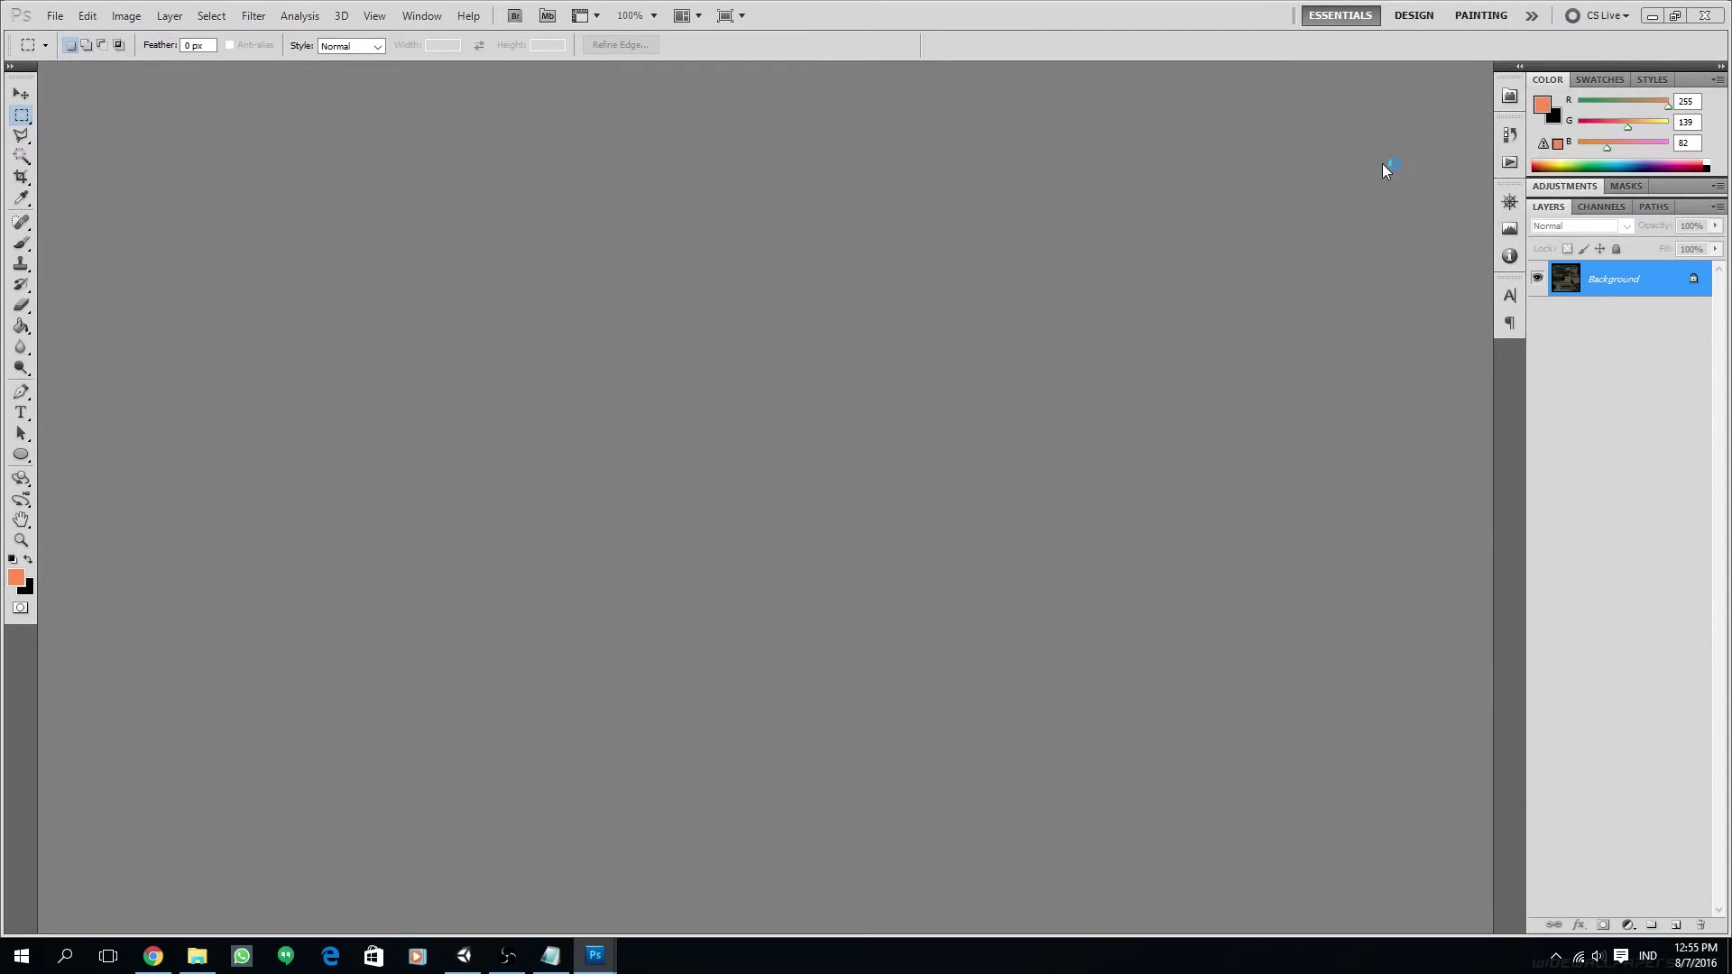
left_click_drag(1073, 144, 293, 119)
Step: Shift the FighterLow texture's hue to -180 with a Hue/Saturation adjustment
left_click(127, 15)
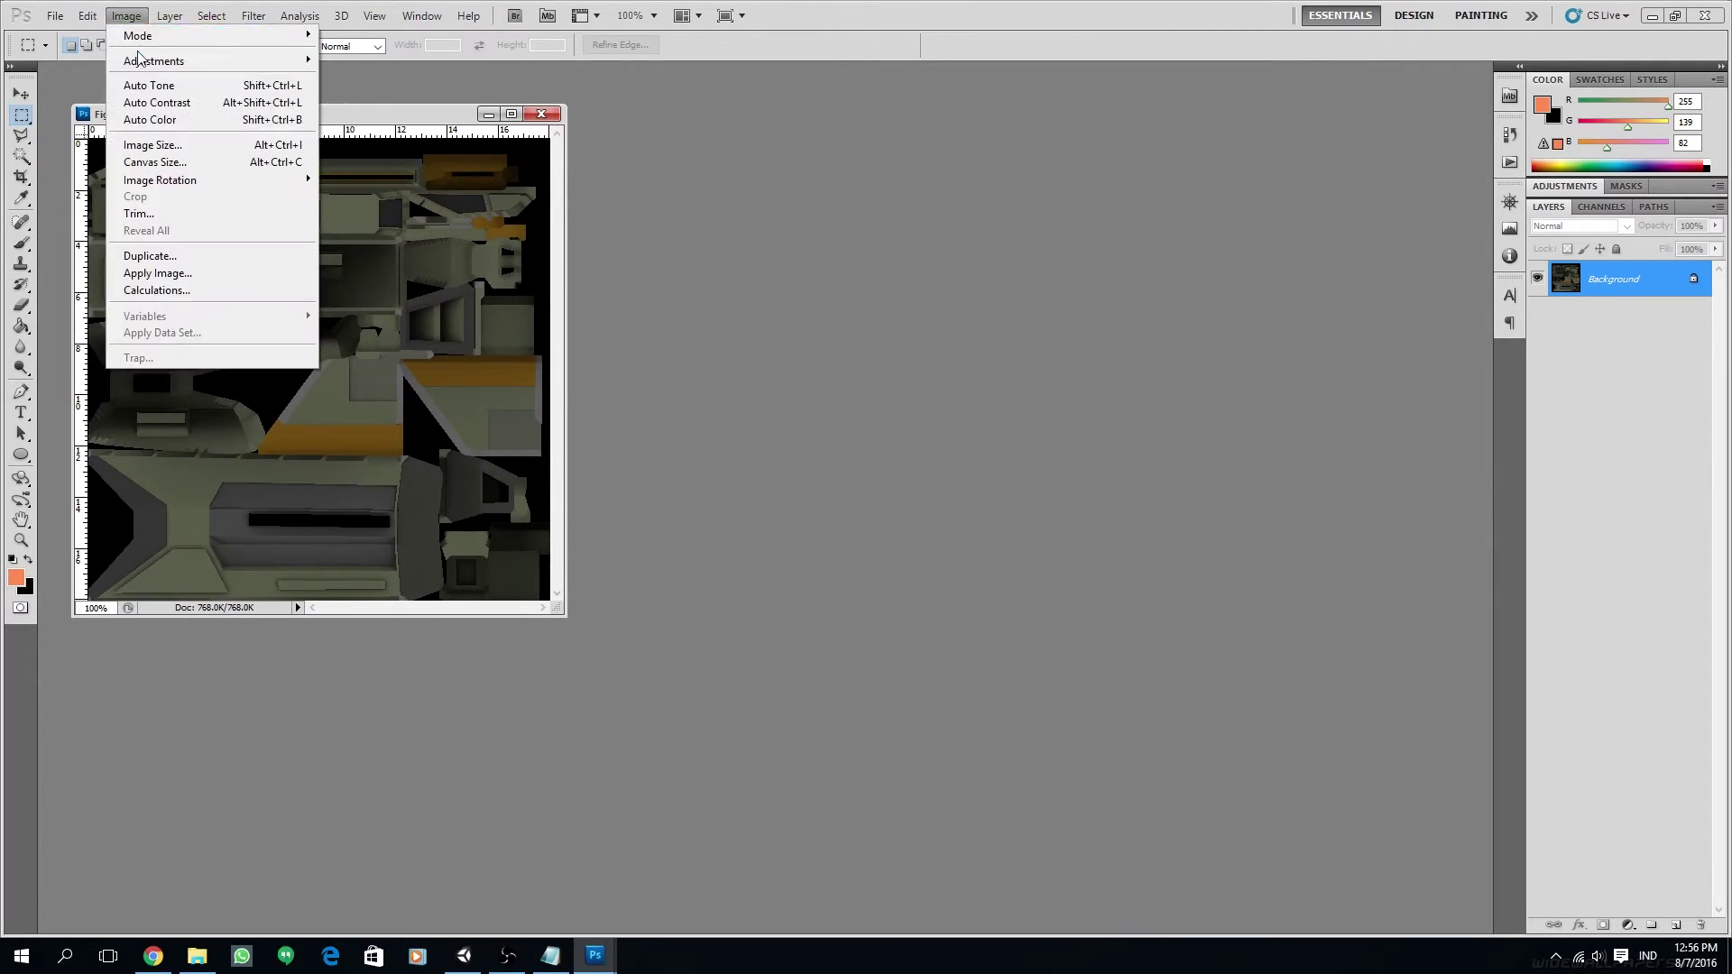
mouse_move(149, 67)
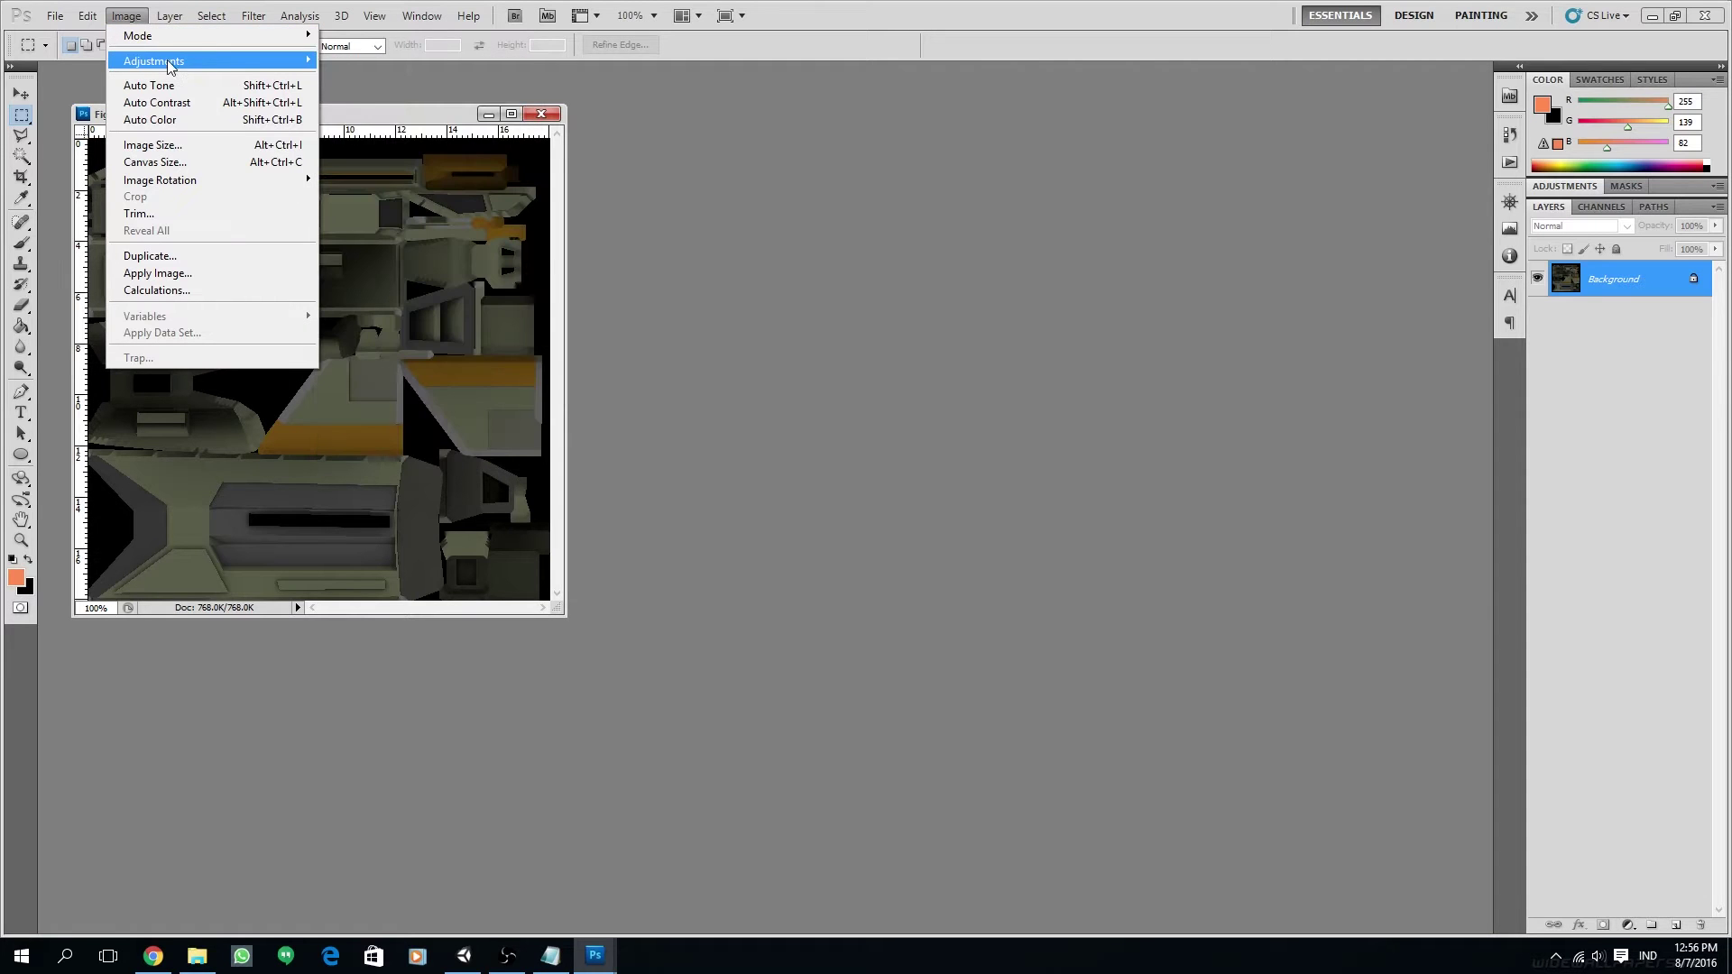
left_click(399, 128)
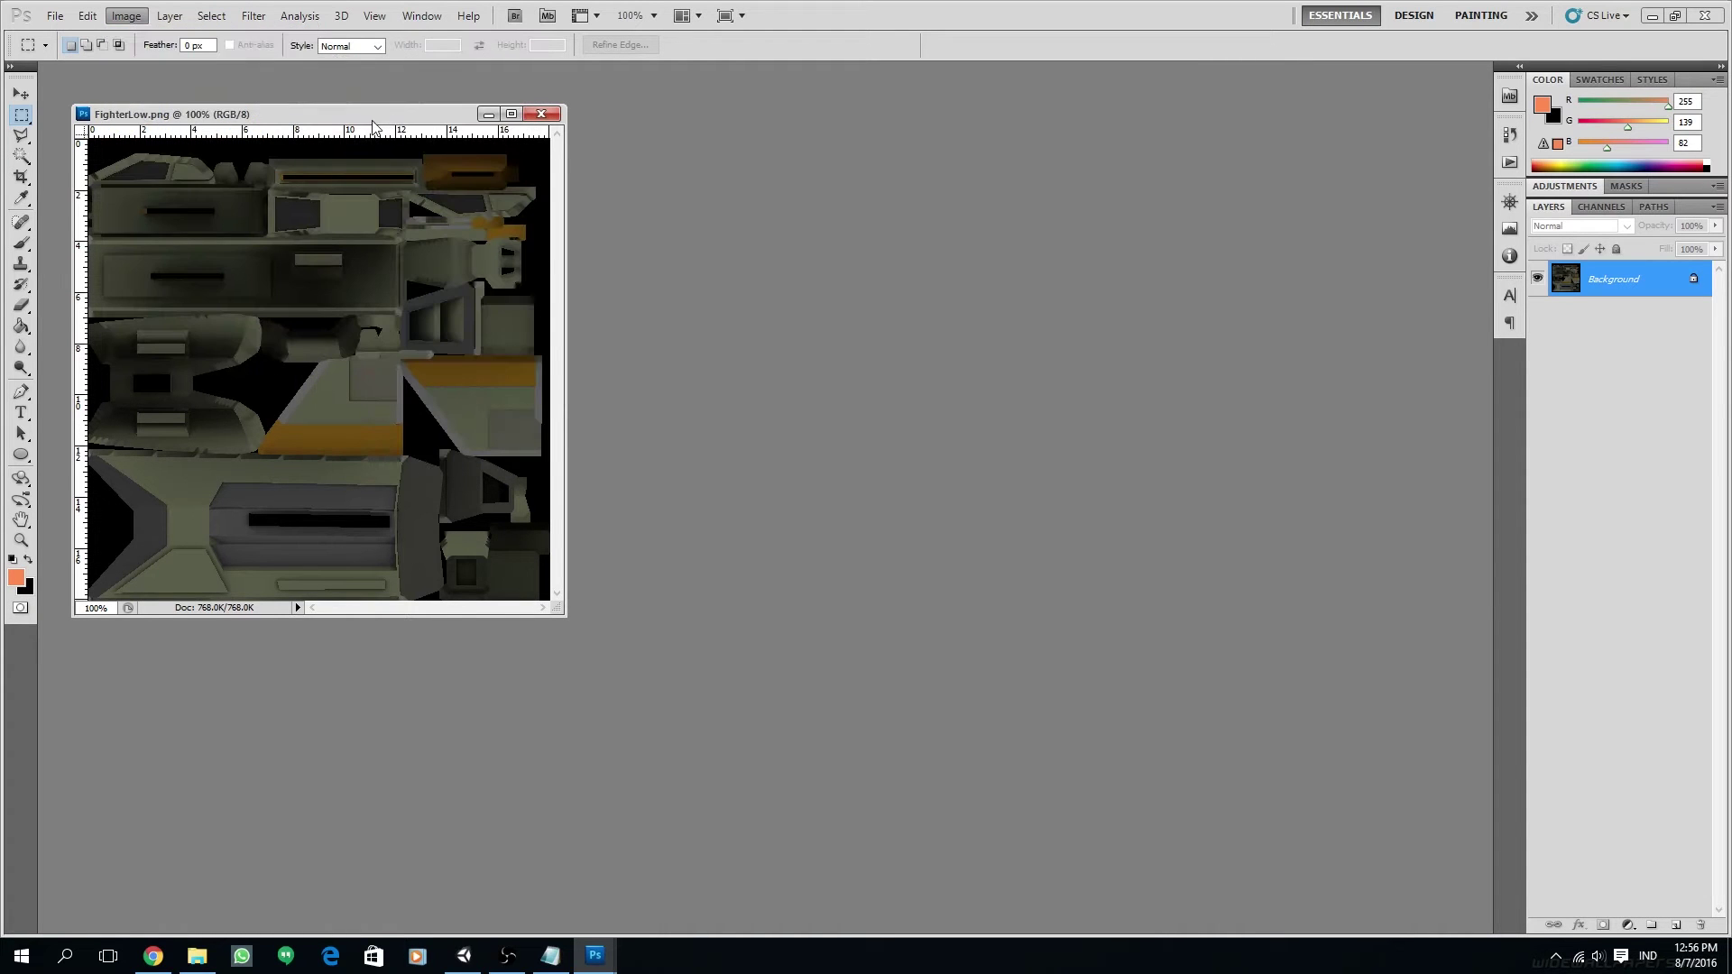
left_click(126, 15)
mouse_move(149, 64)
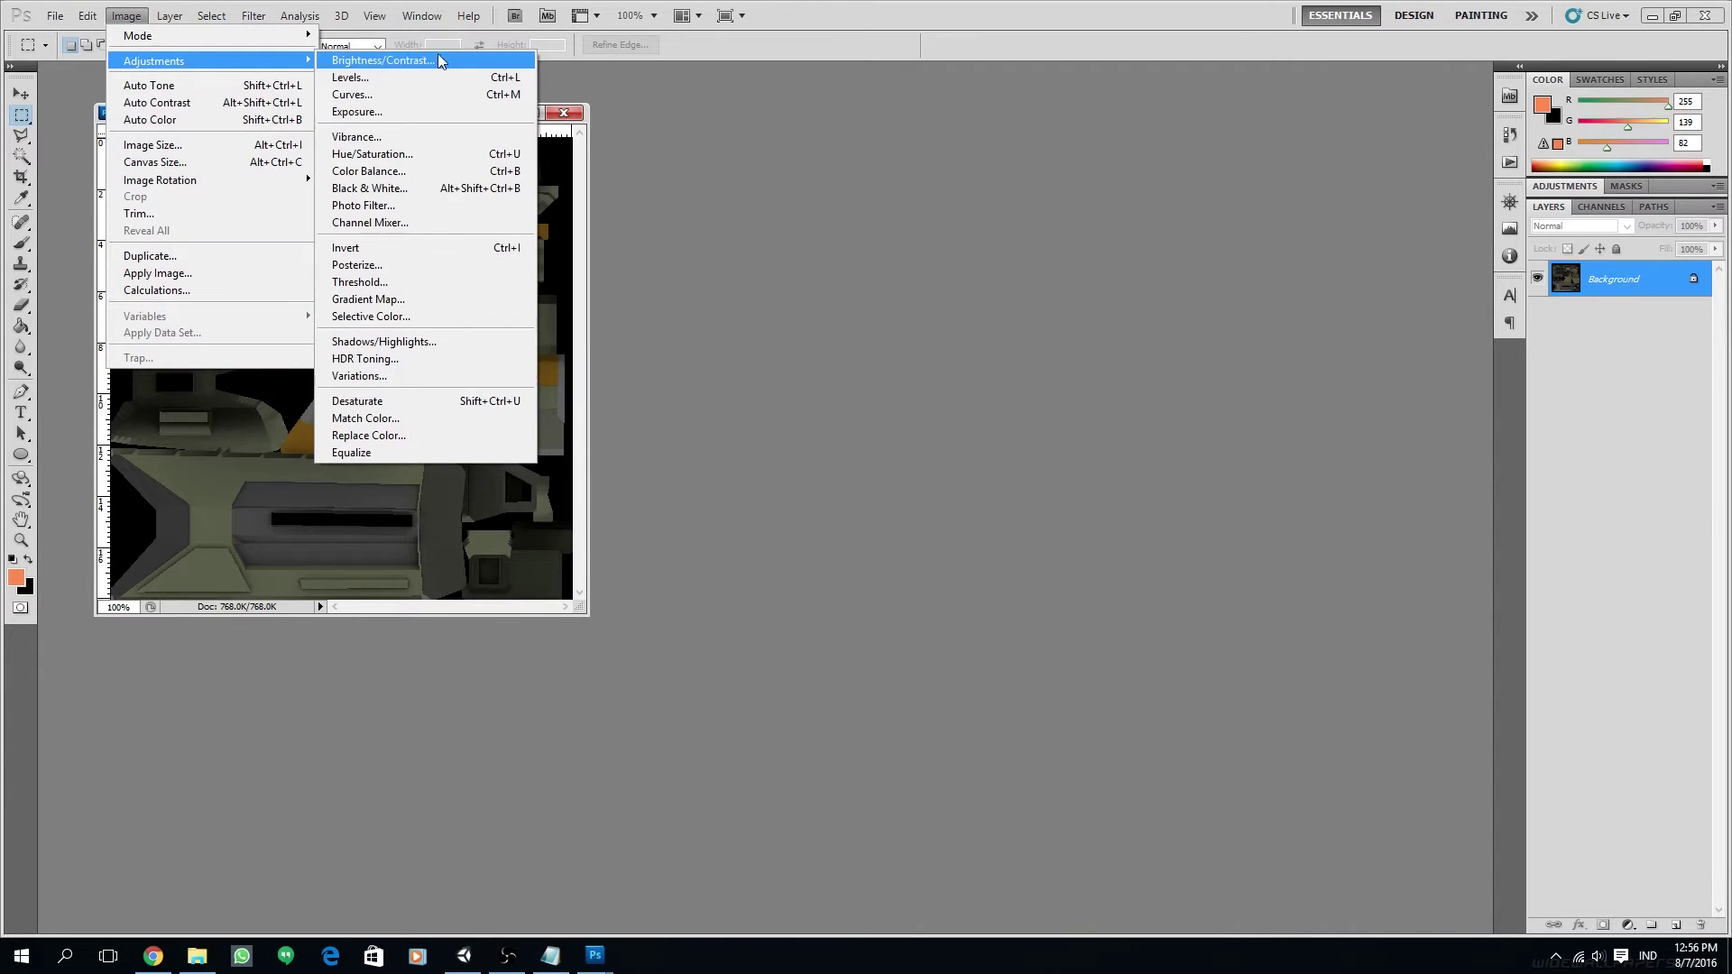
left_click(403, 155)
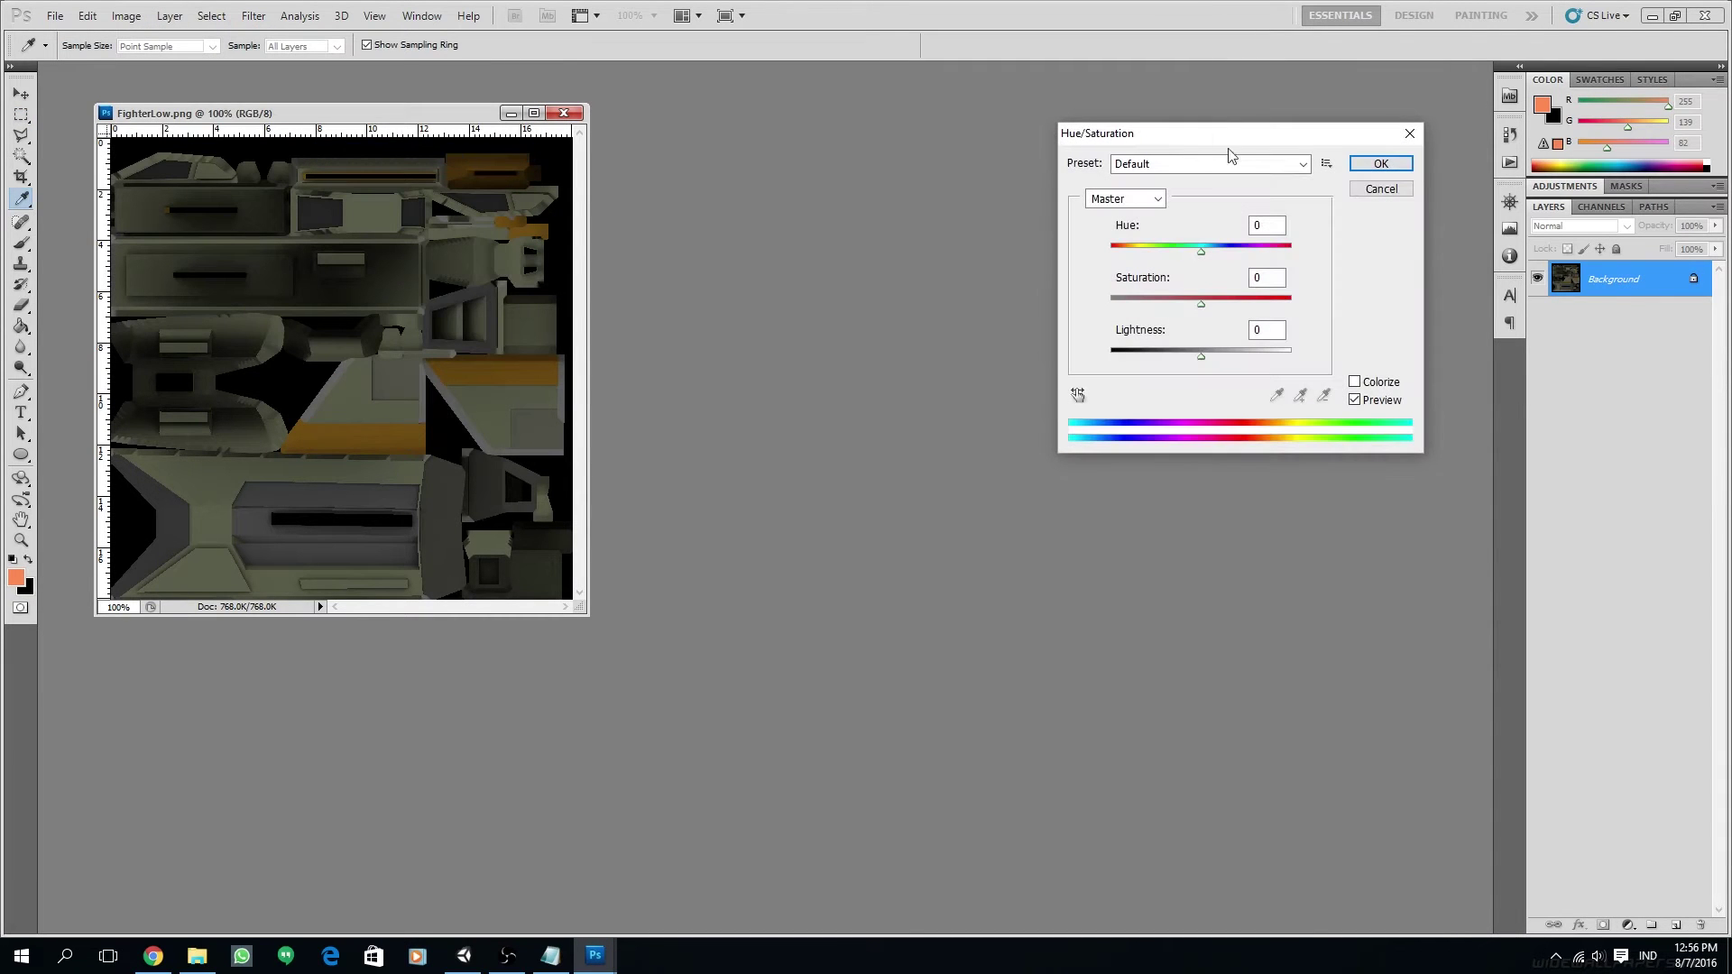
left_click_drag(1218, 136, 952, 134)
left_click_drag(943, 246, 884, 253)
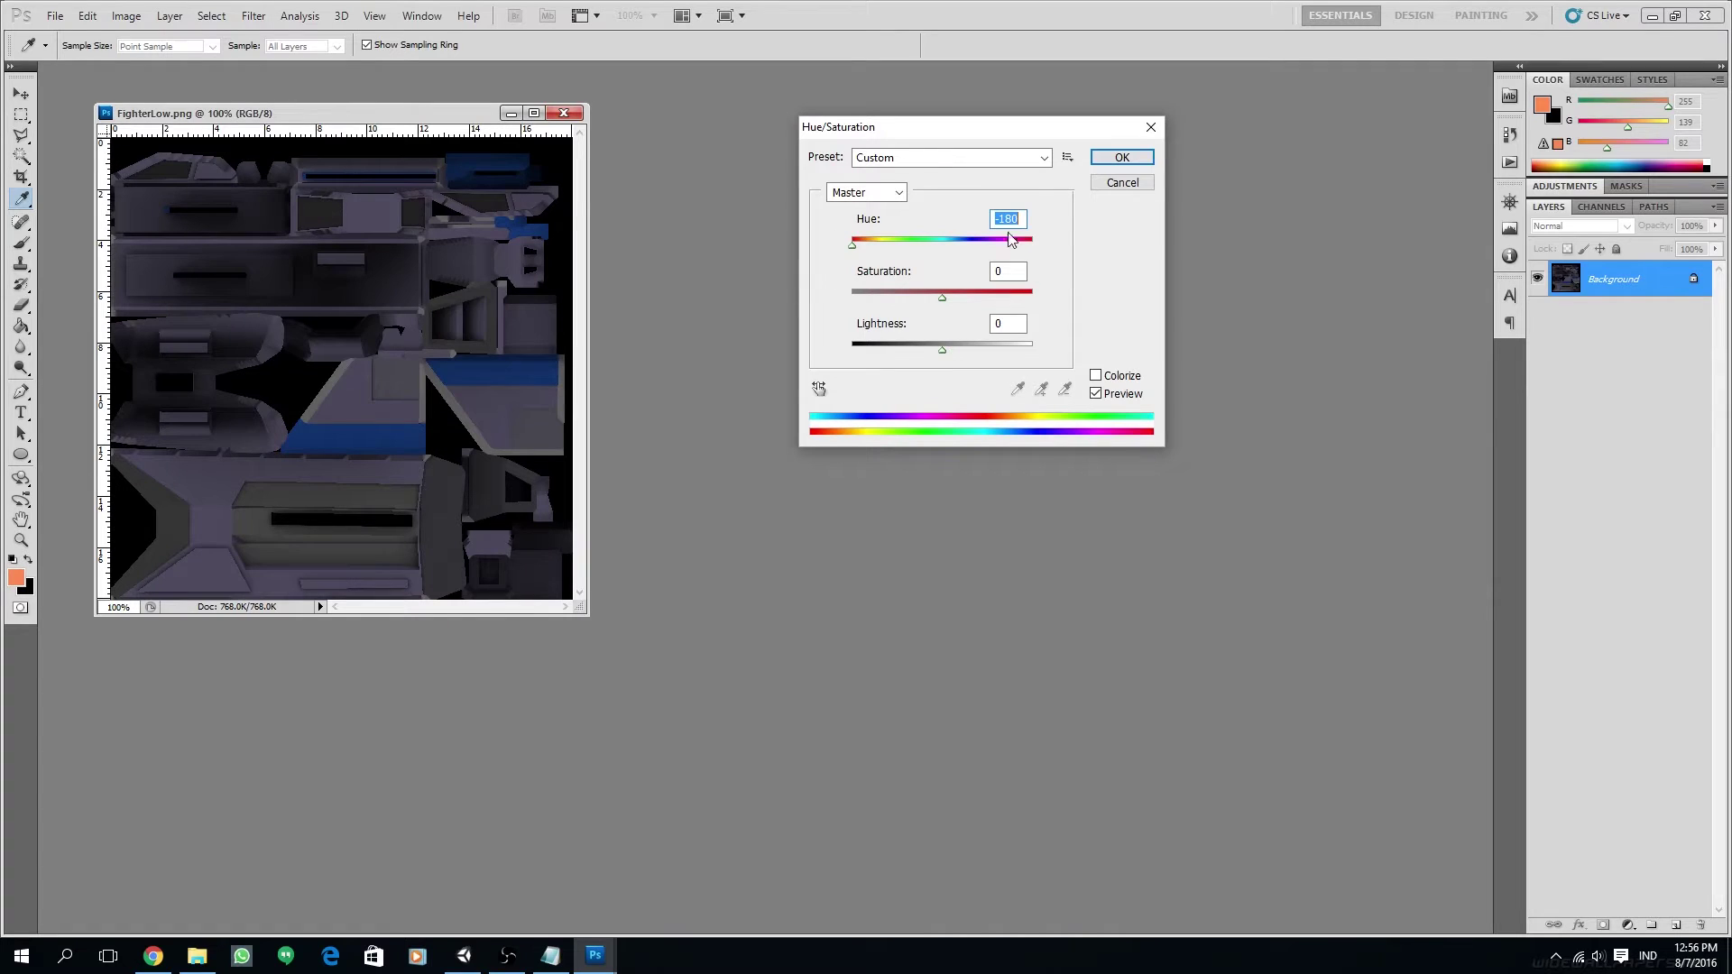
left_click(1122, 159)
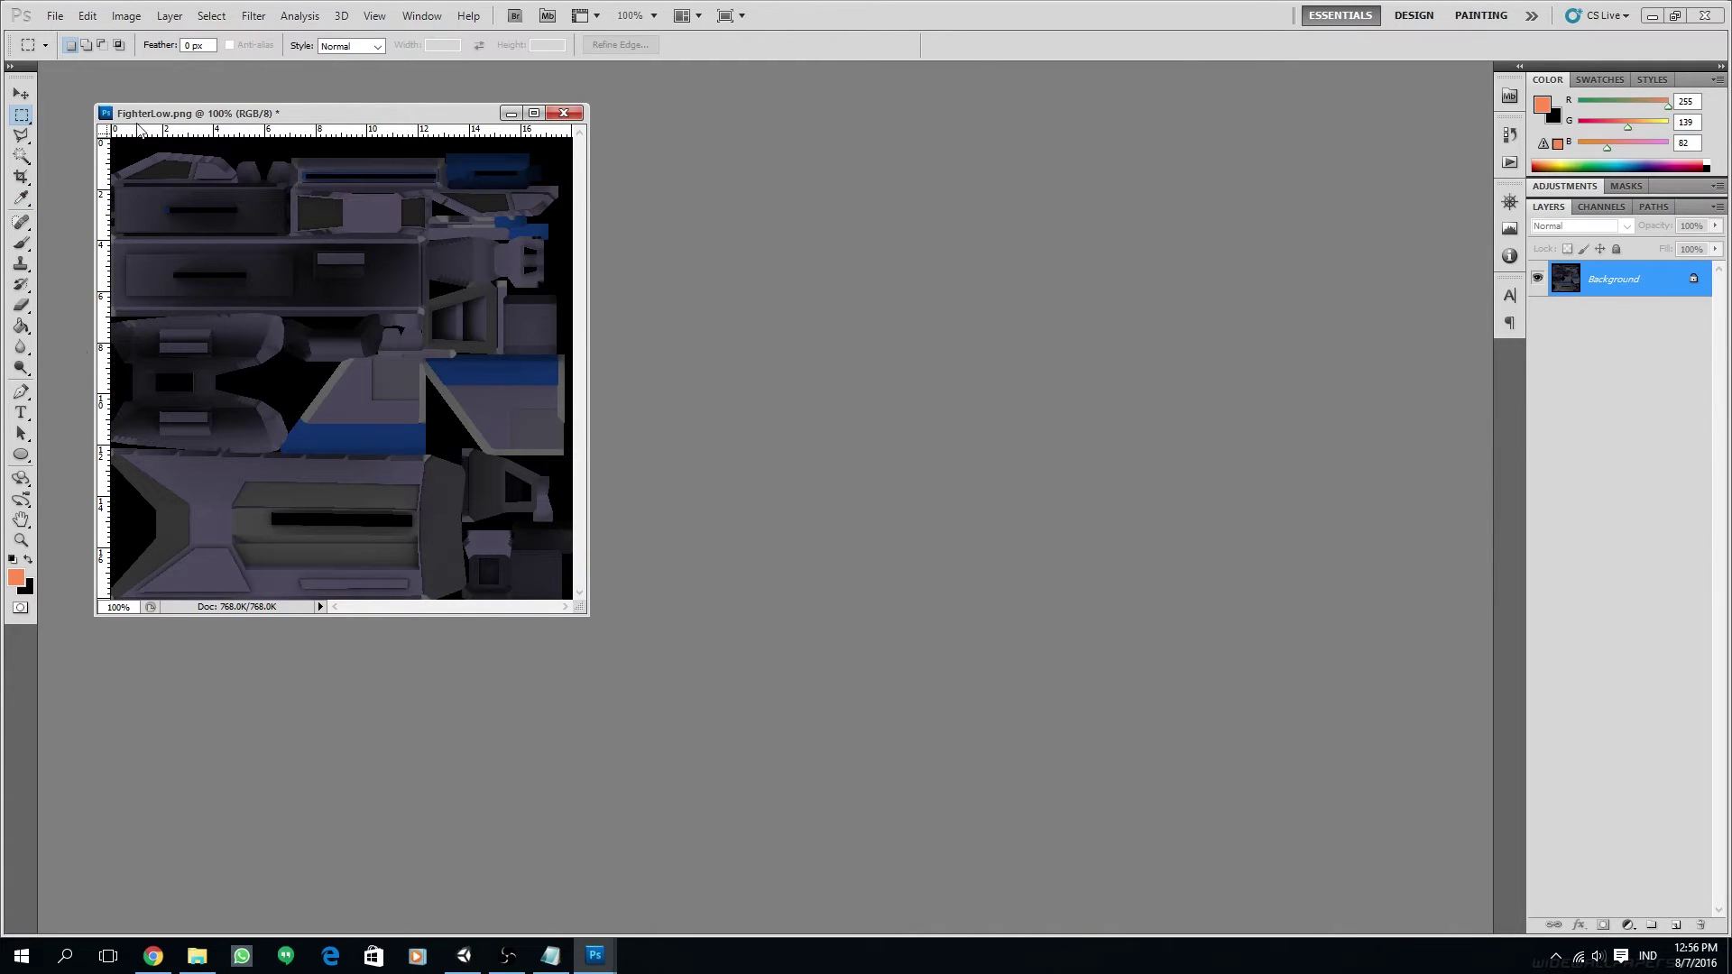
Step: Select the purple-grey hull areas with Color Range by sampling the hull colour in the texture's lower part
left_click(204, 18)
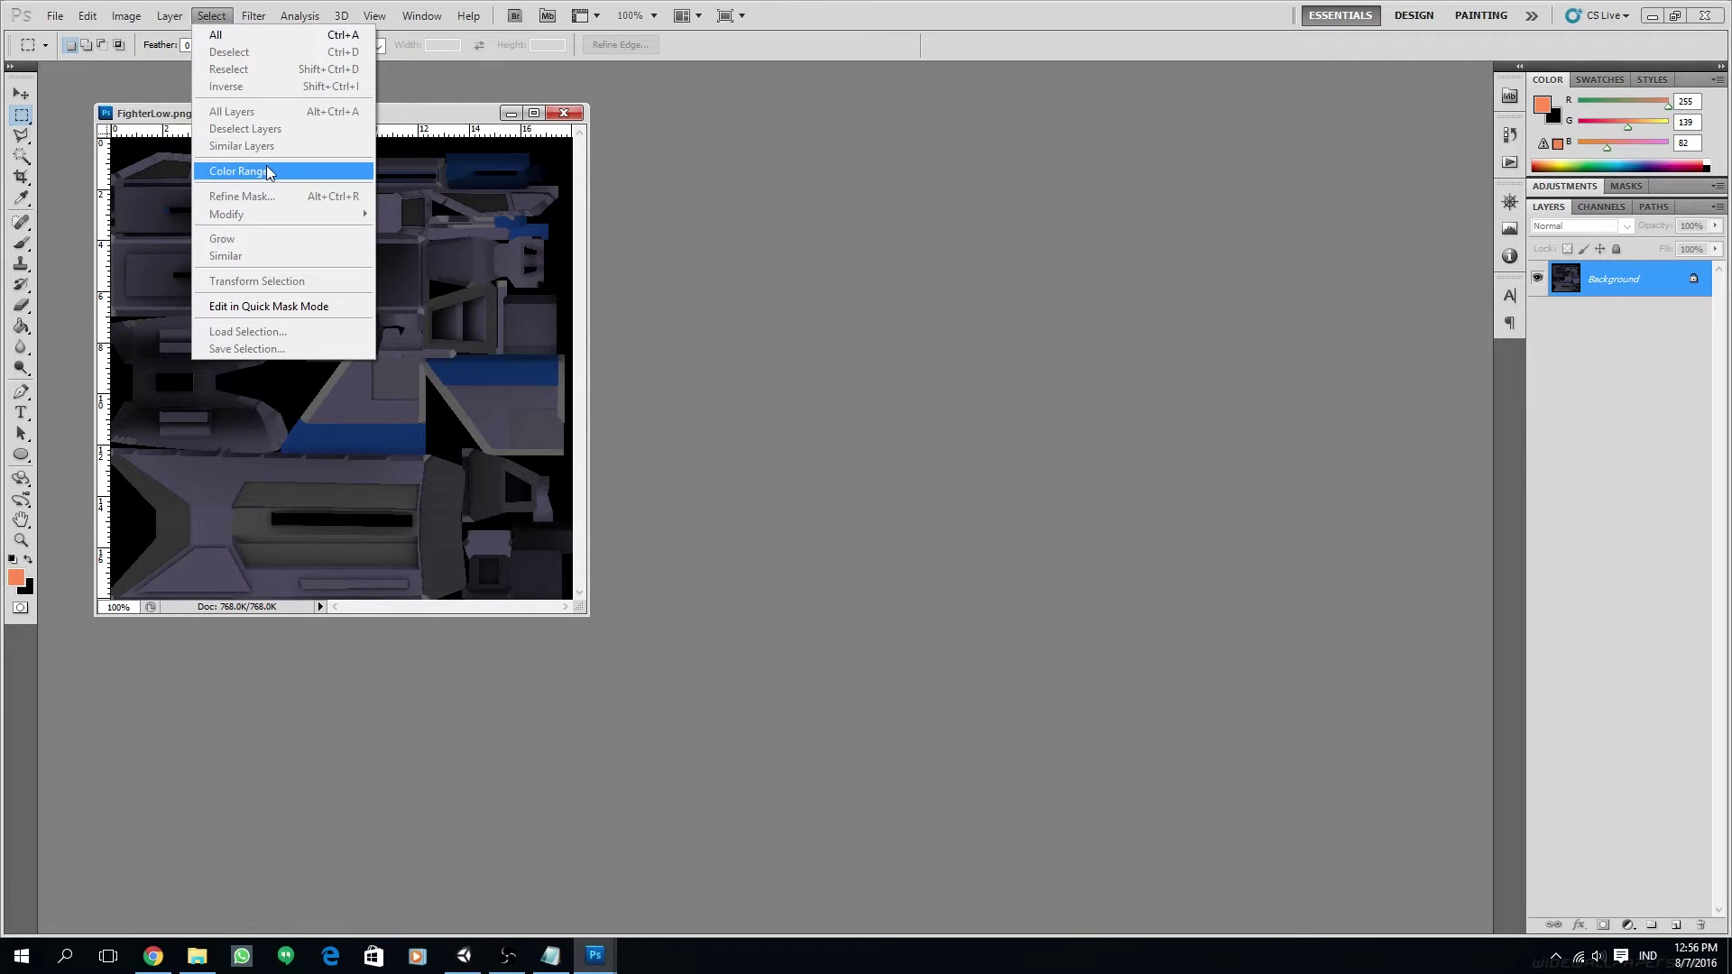
left_click(211, 16)
left_click(211, 16)
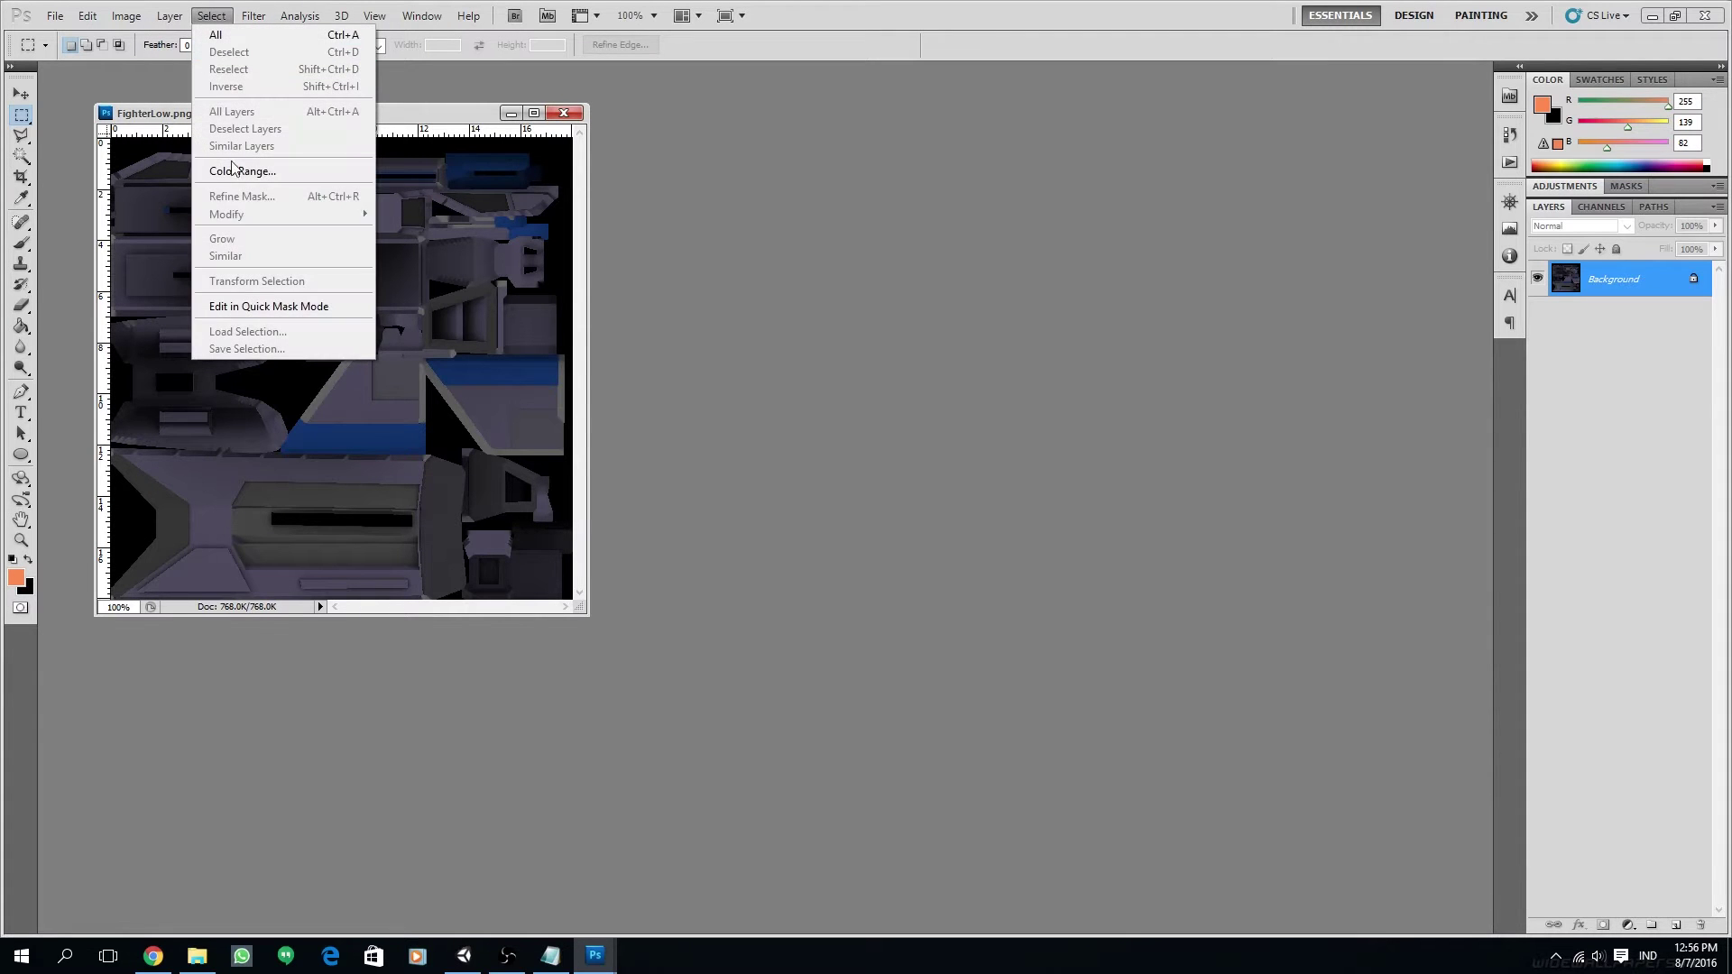
left_click(244, 170)
left_click(217, 492)
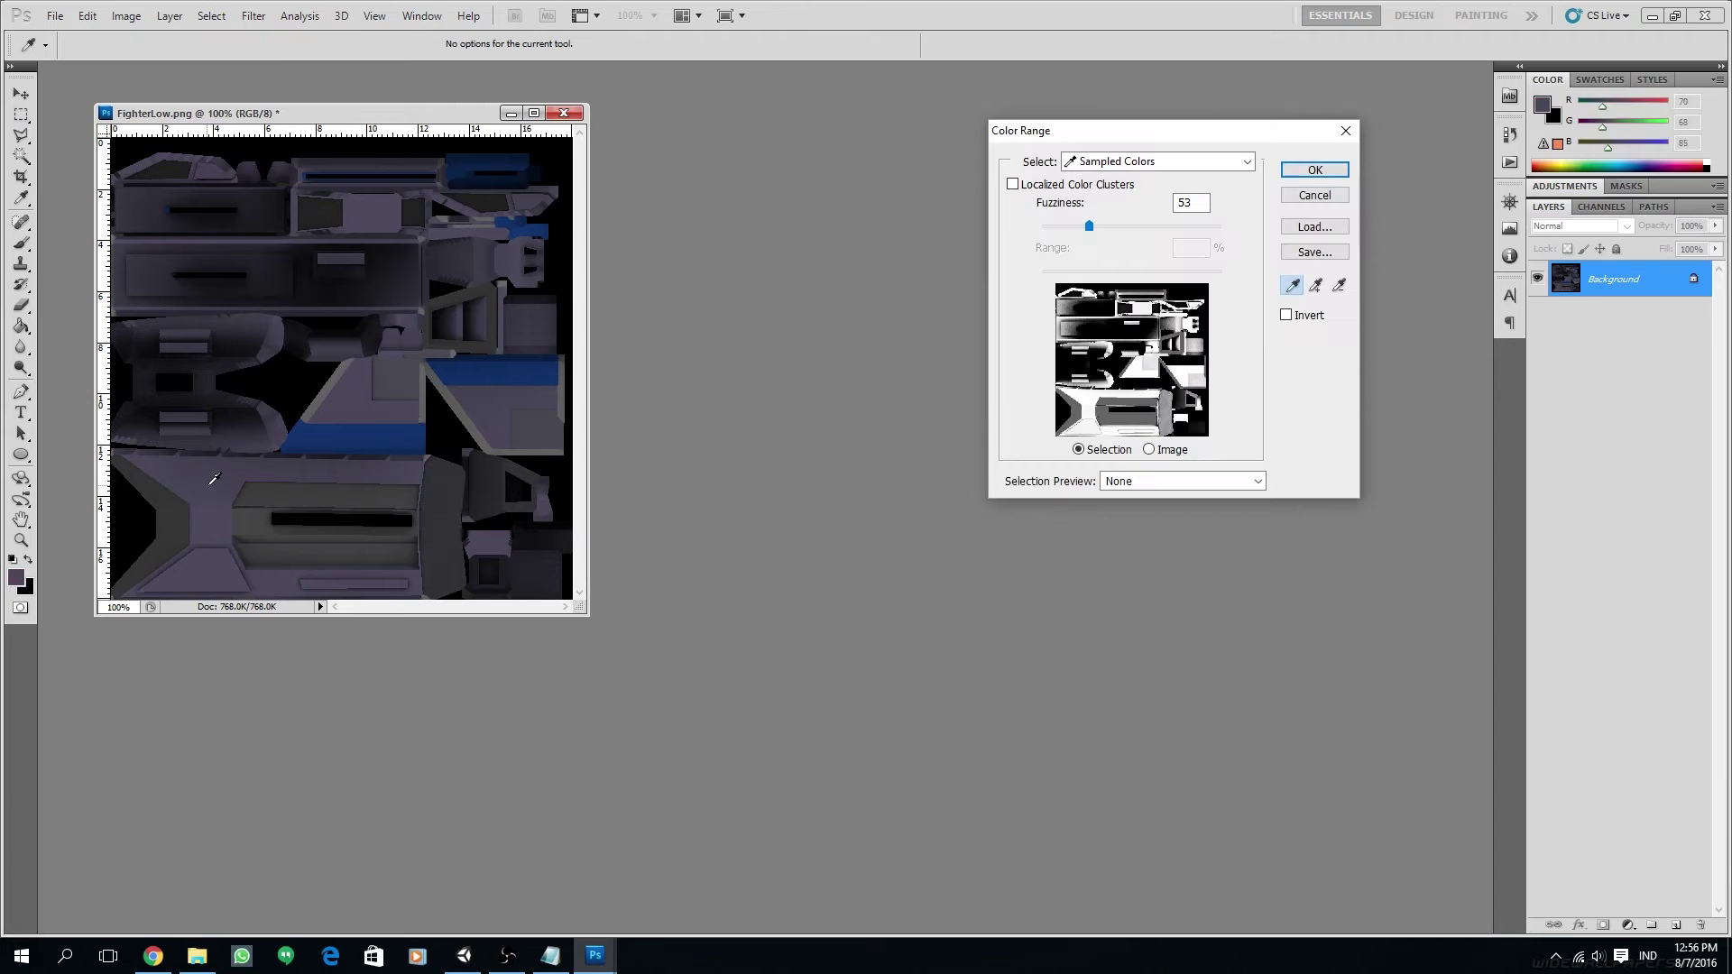
left_click(1316, 170)
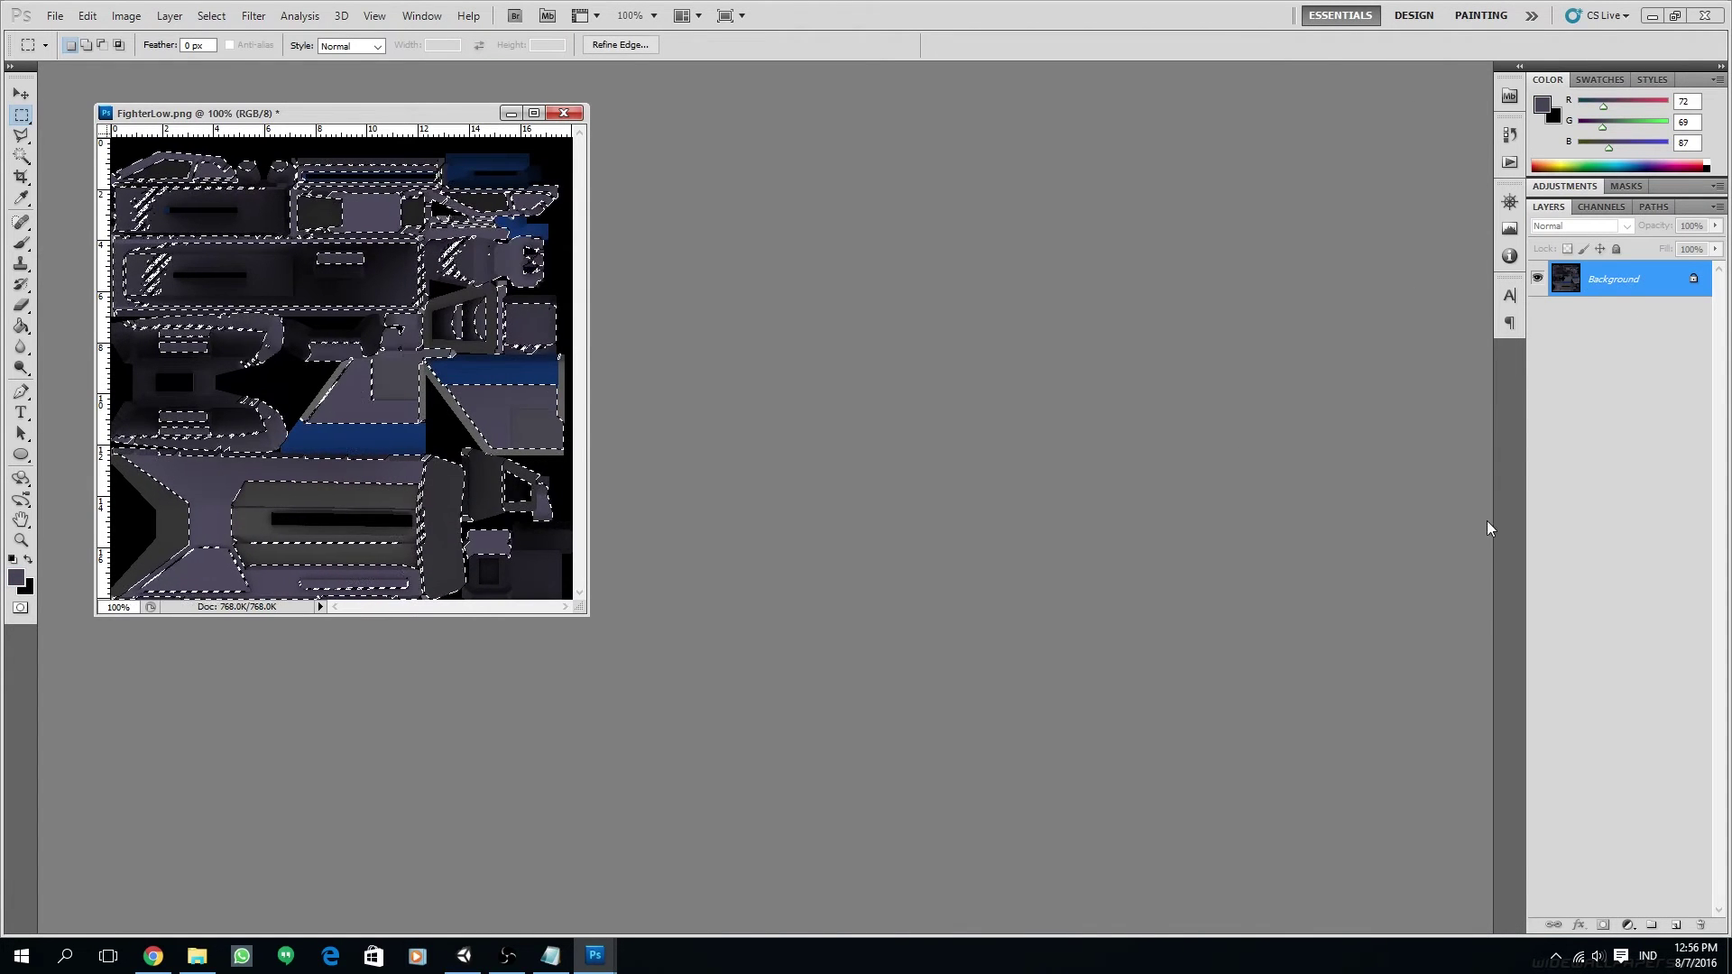
Step: Add a new layer above the background and set the foreground colour to yellow #e8bb32
left_click(1677, 926)
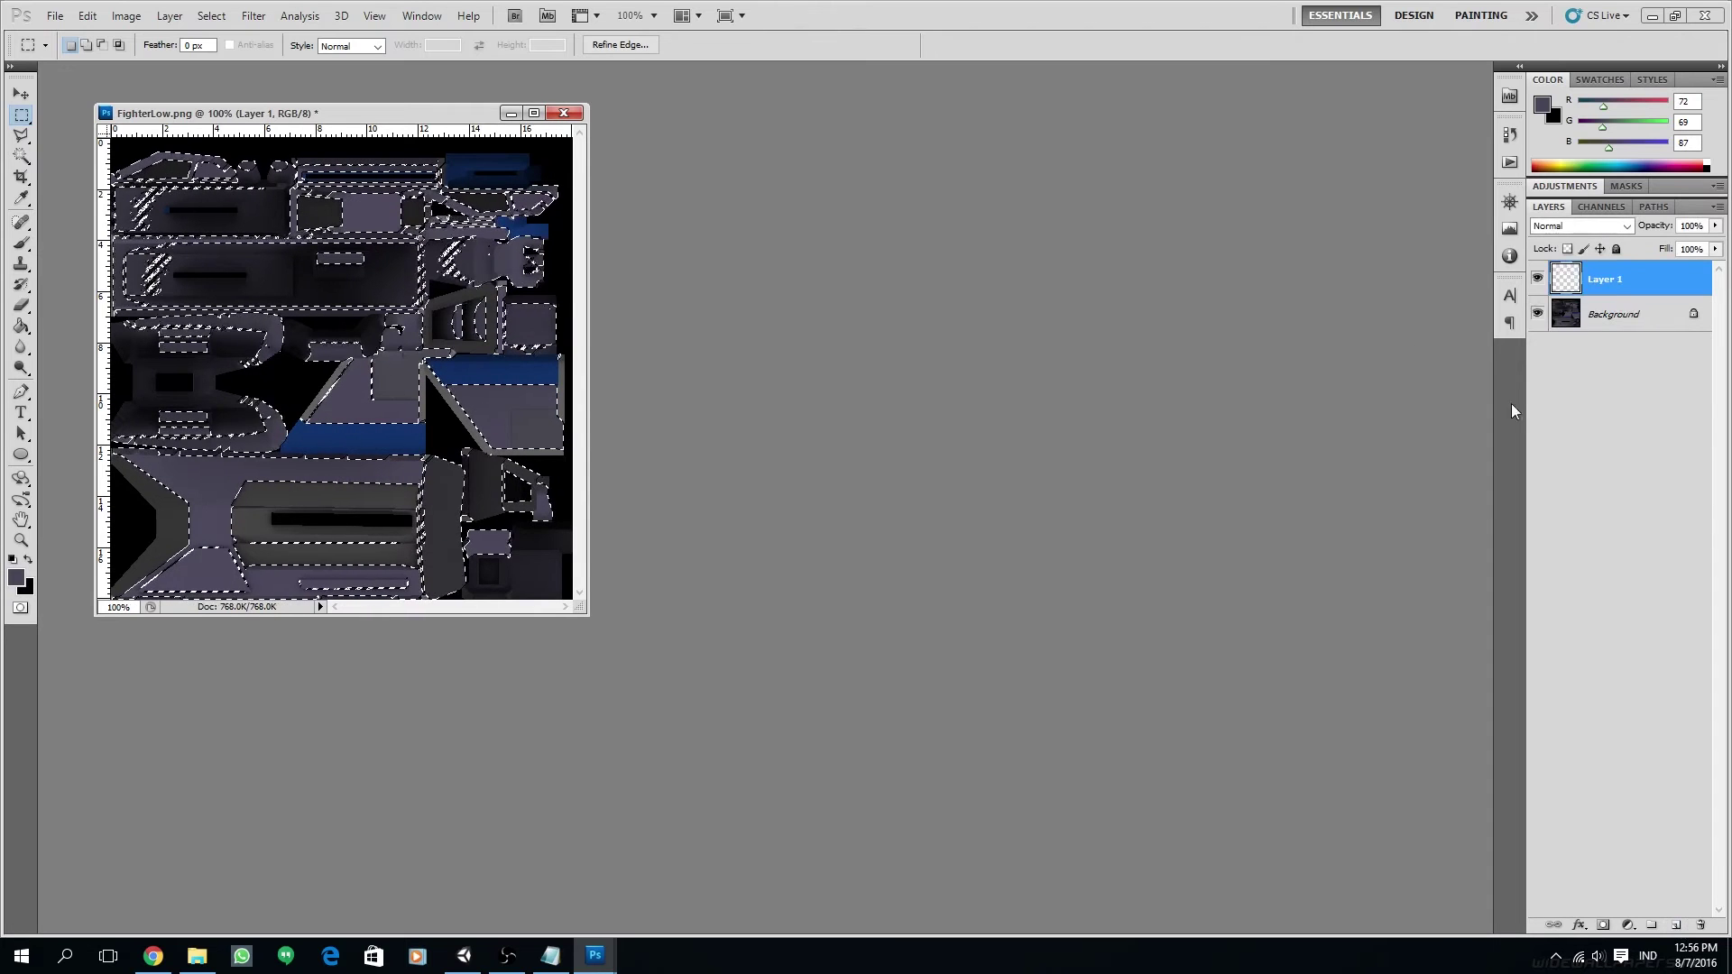
left_click(15, 577)
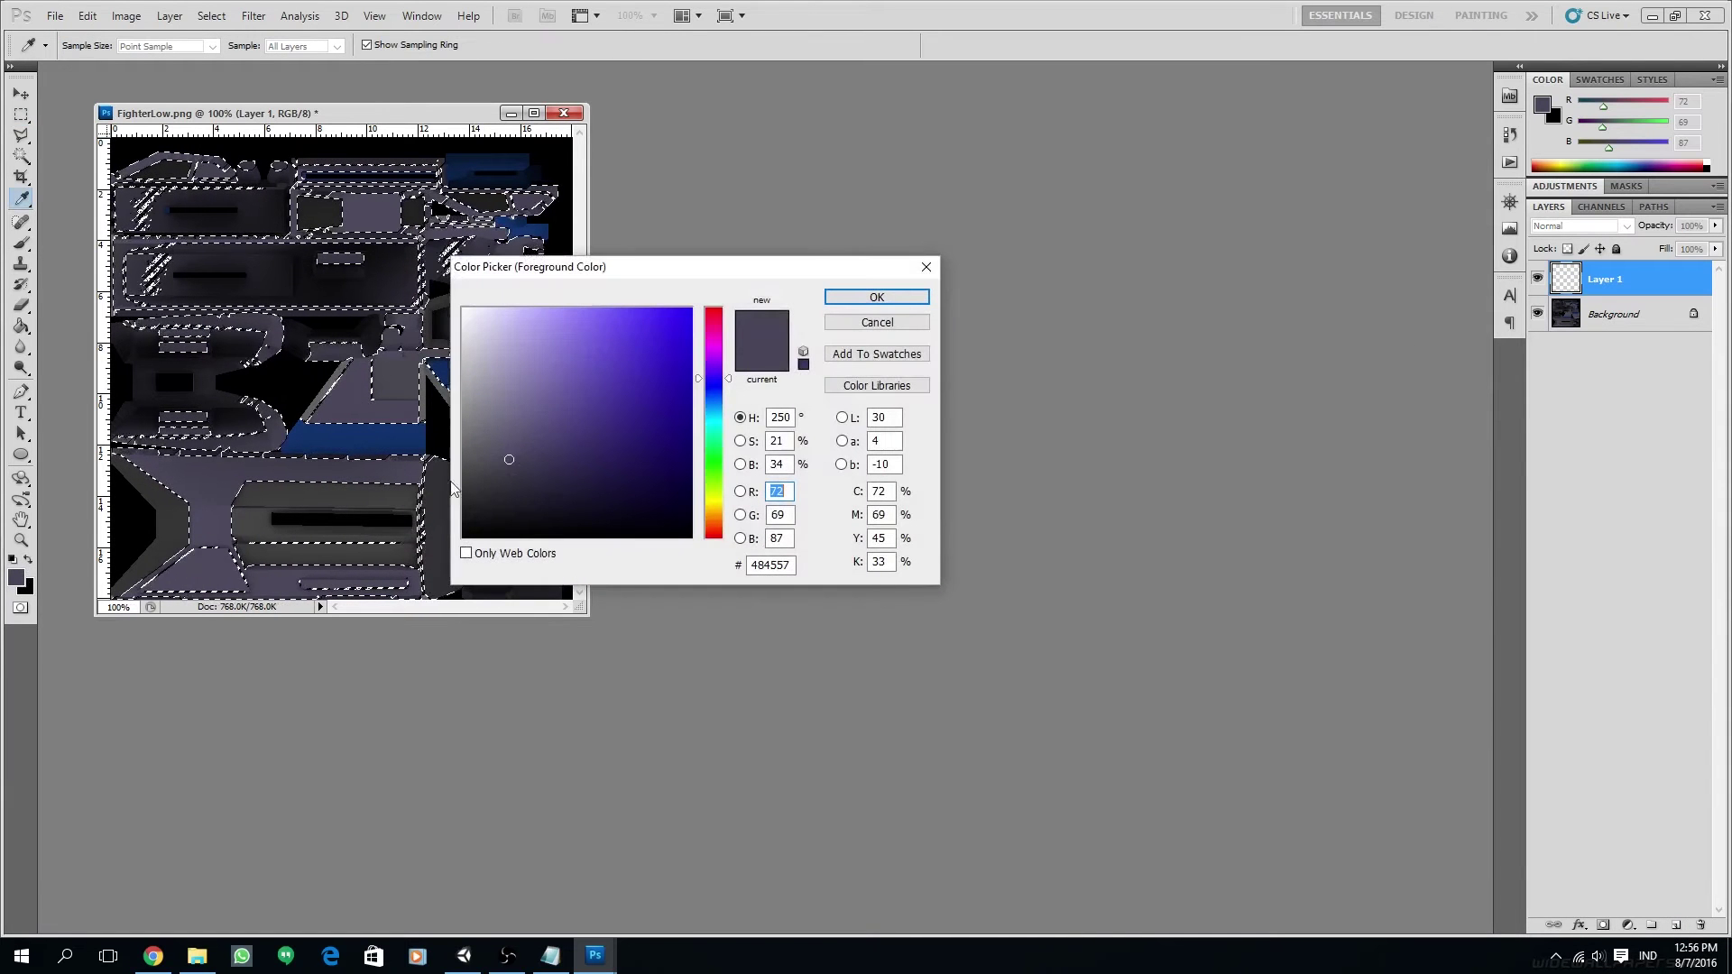
left_click_drag(665, 278, 961, 225)
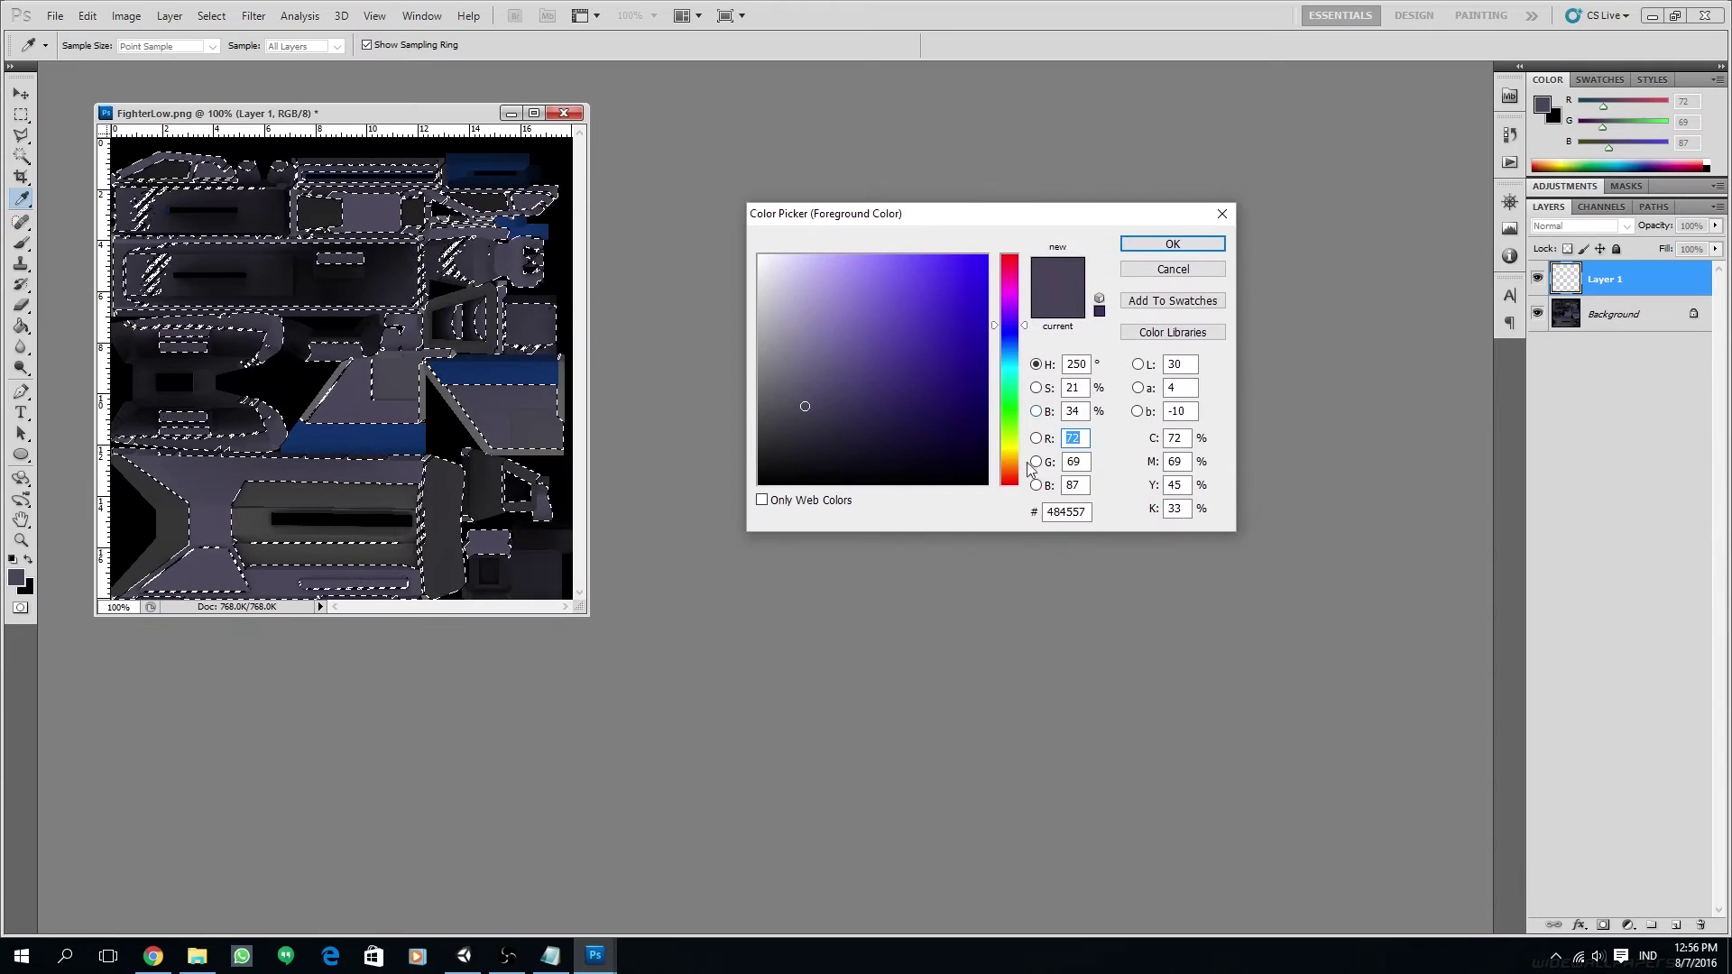
left_click_drag(1009, 471, 1010, 456)
left_click(896, 281)
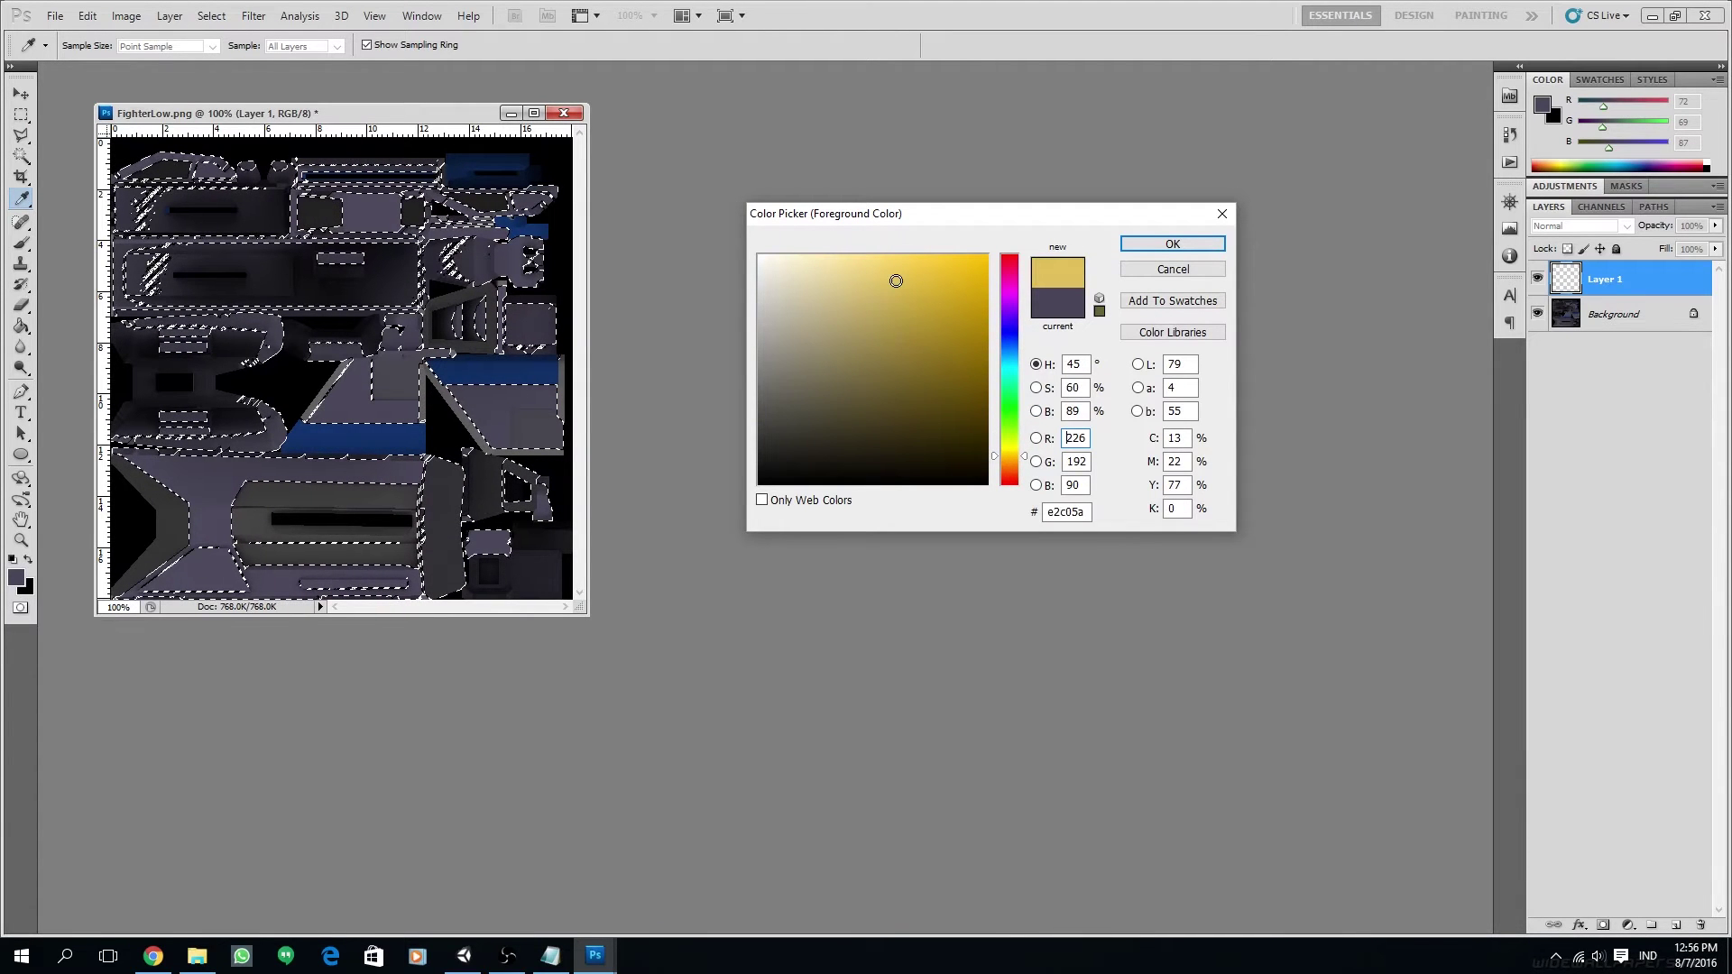
left_click_drag(896, 281, 938, 275)
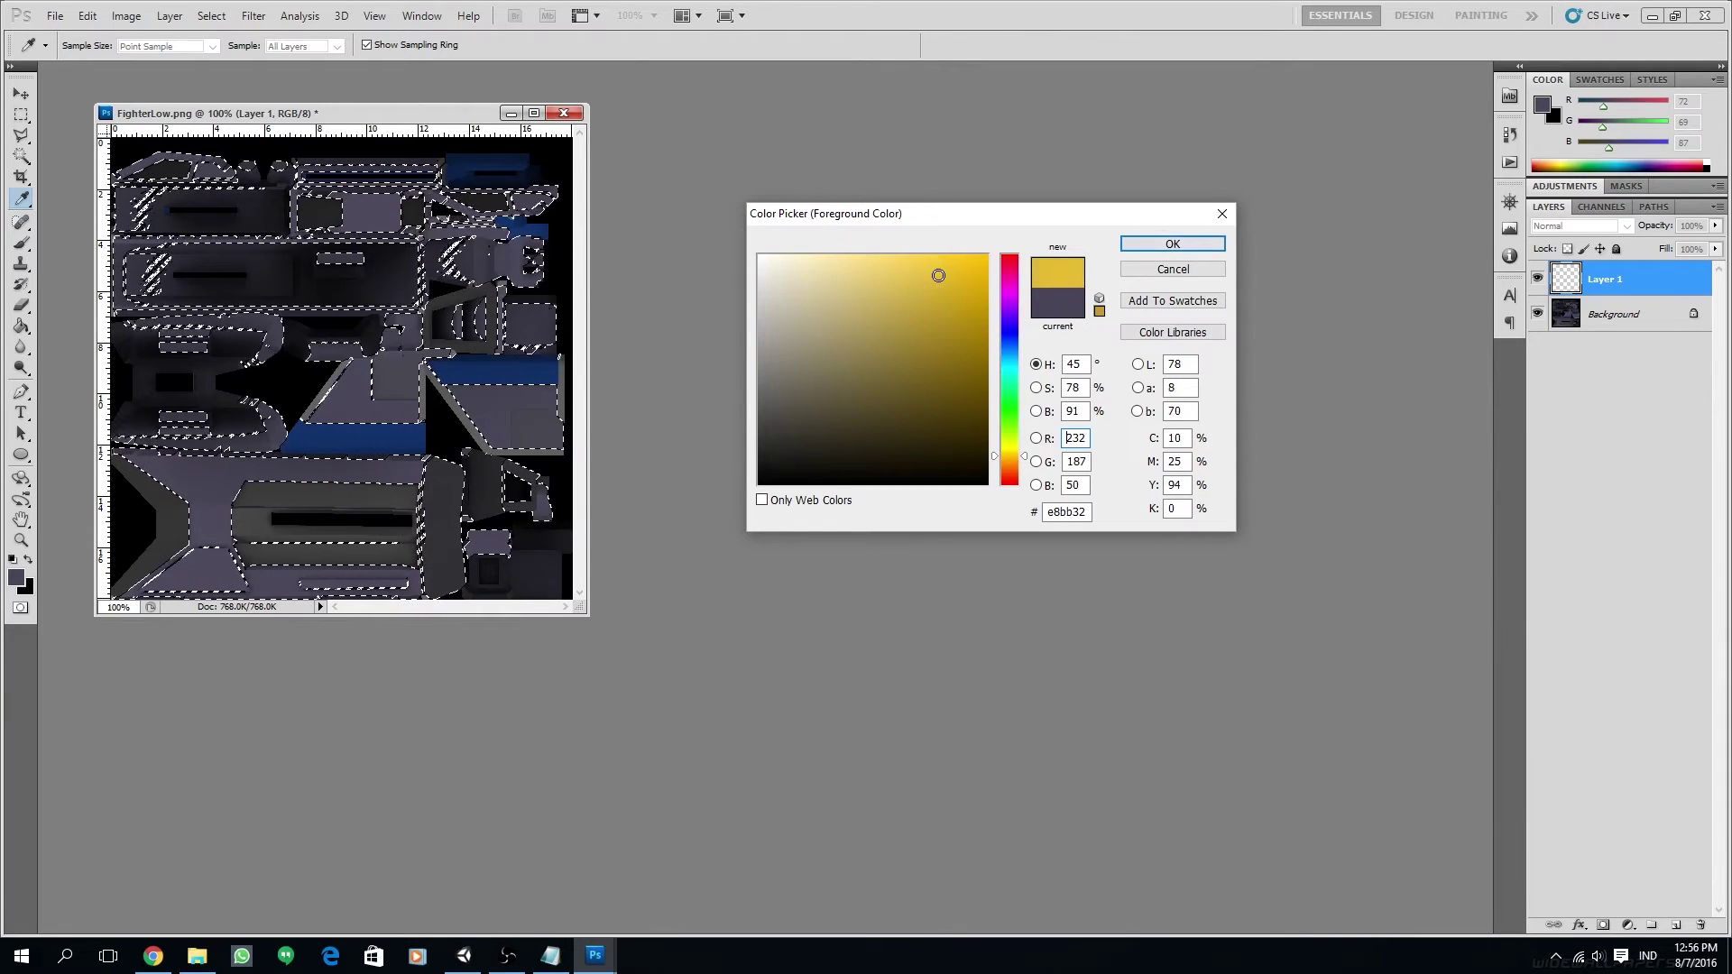
left_click(1137, 249)
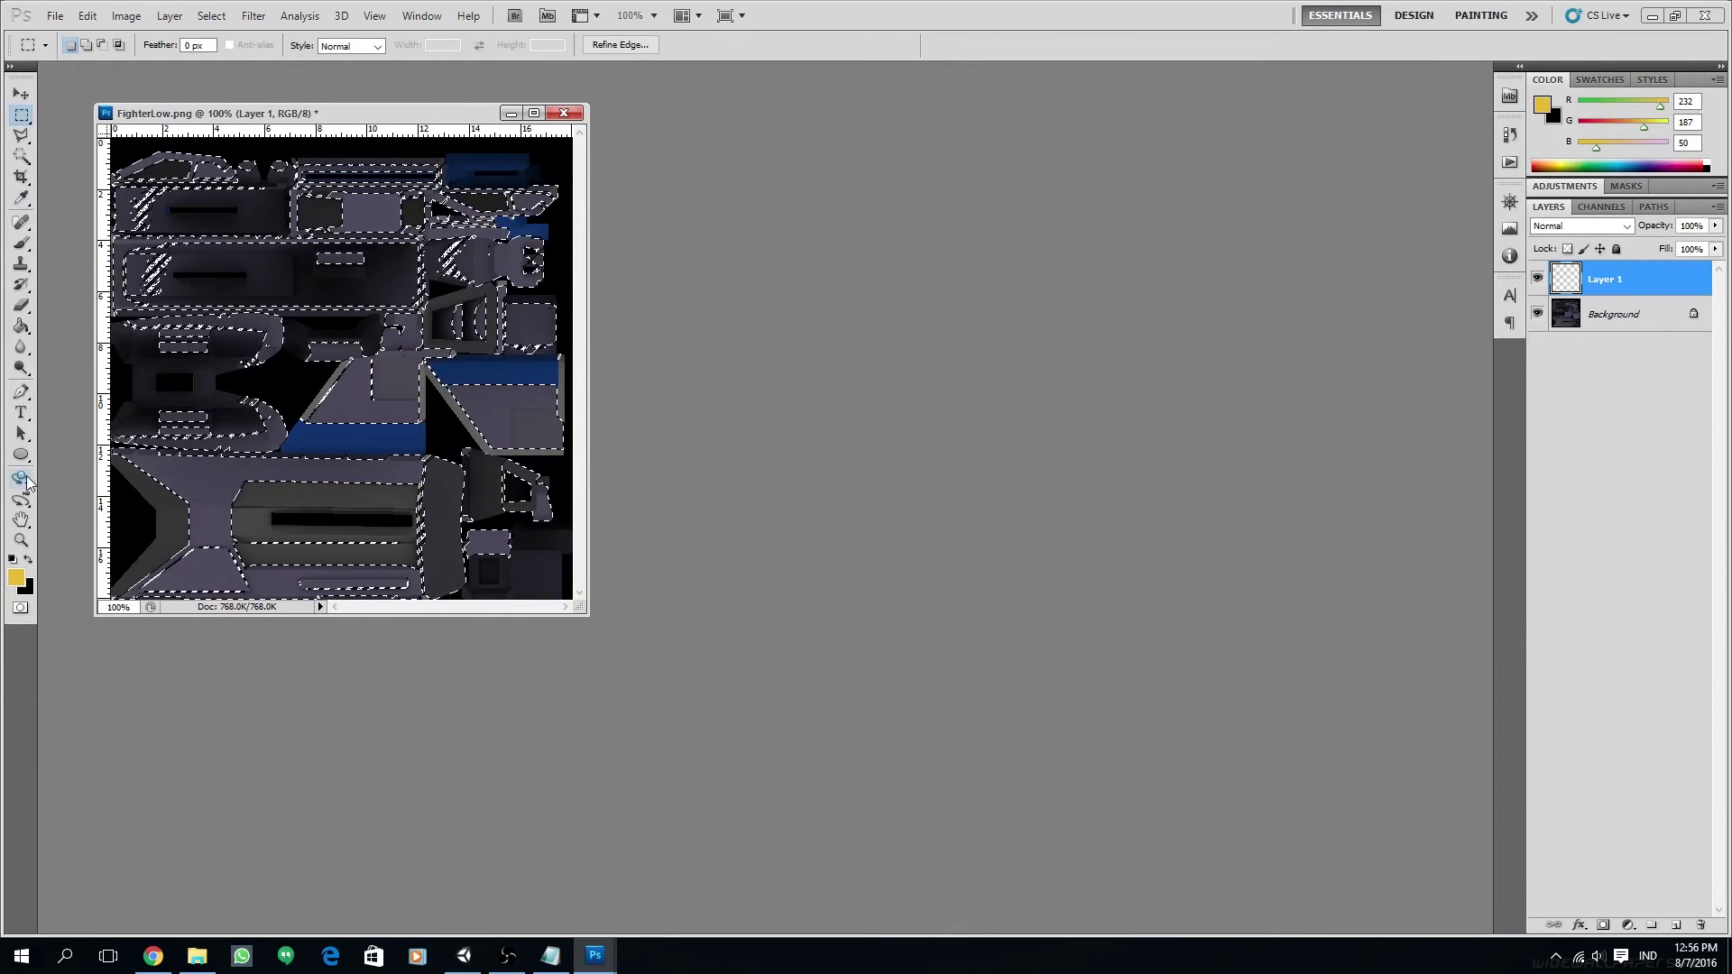
Step: Fill the selected hull areas on the new layer with the yellow foreground colour and clear the selection
left_click(27, 330)
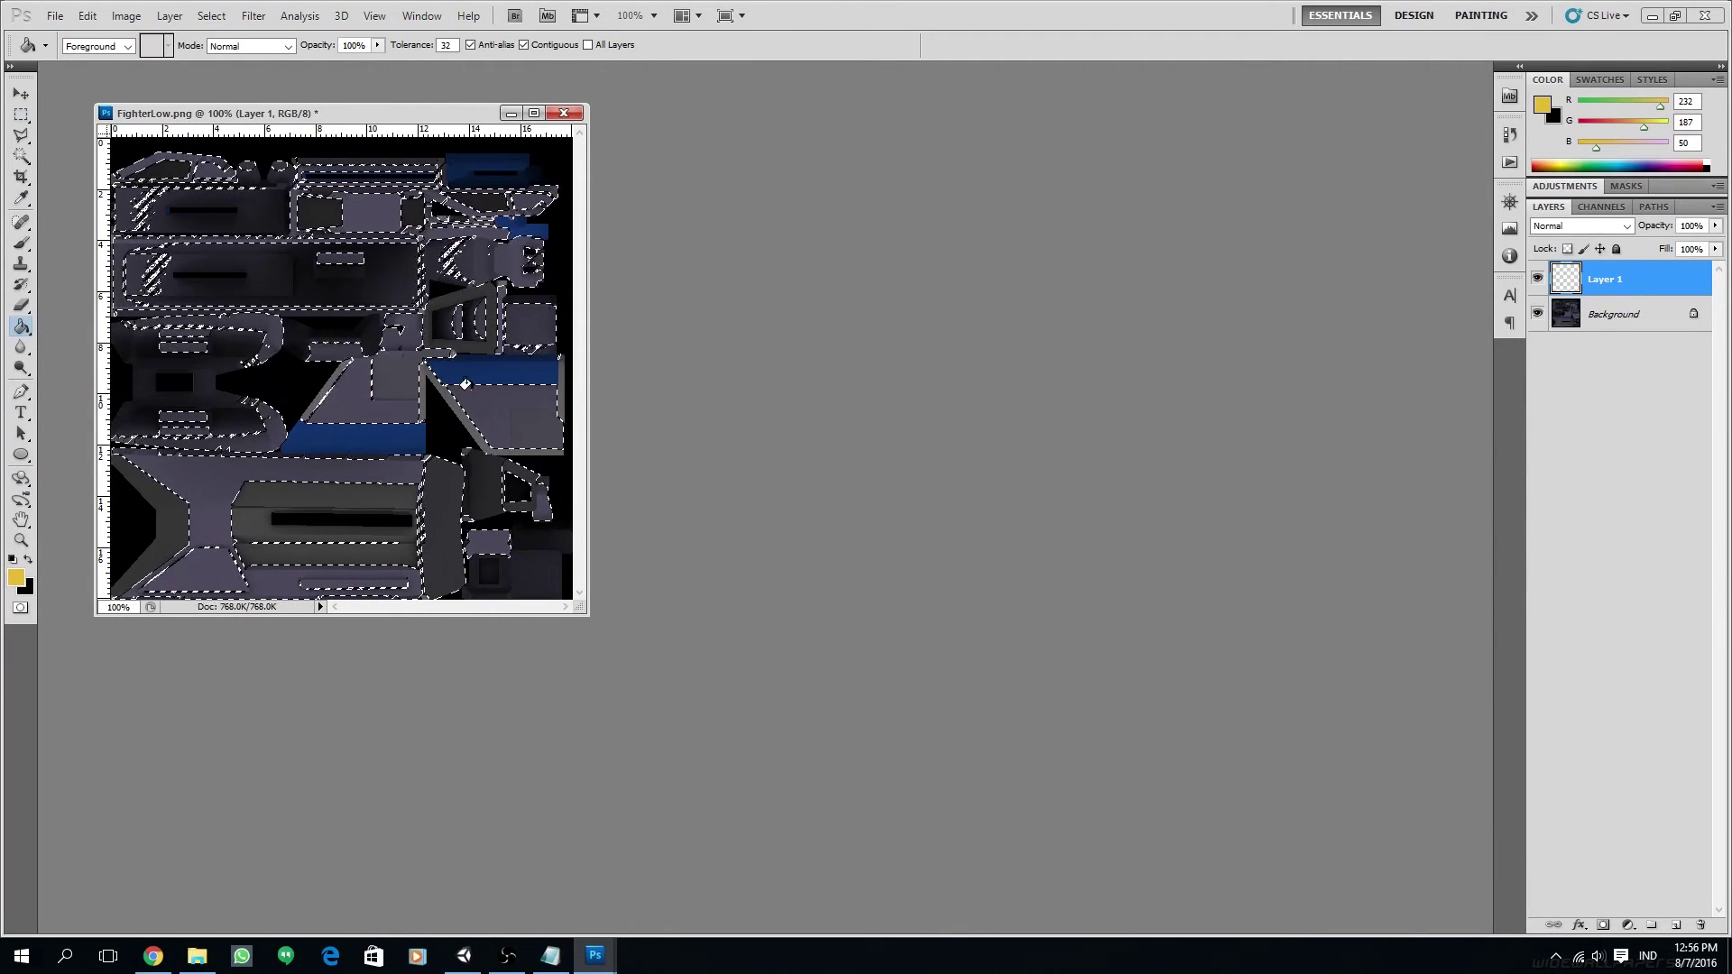
left_click(359, 396)
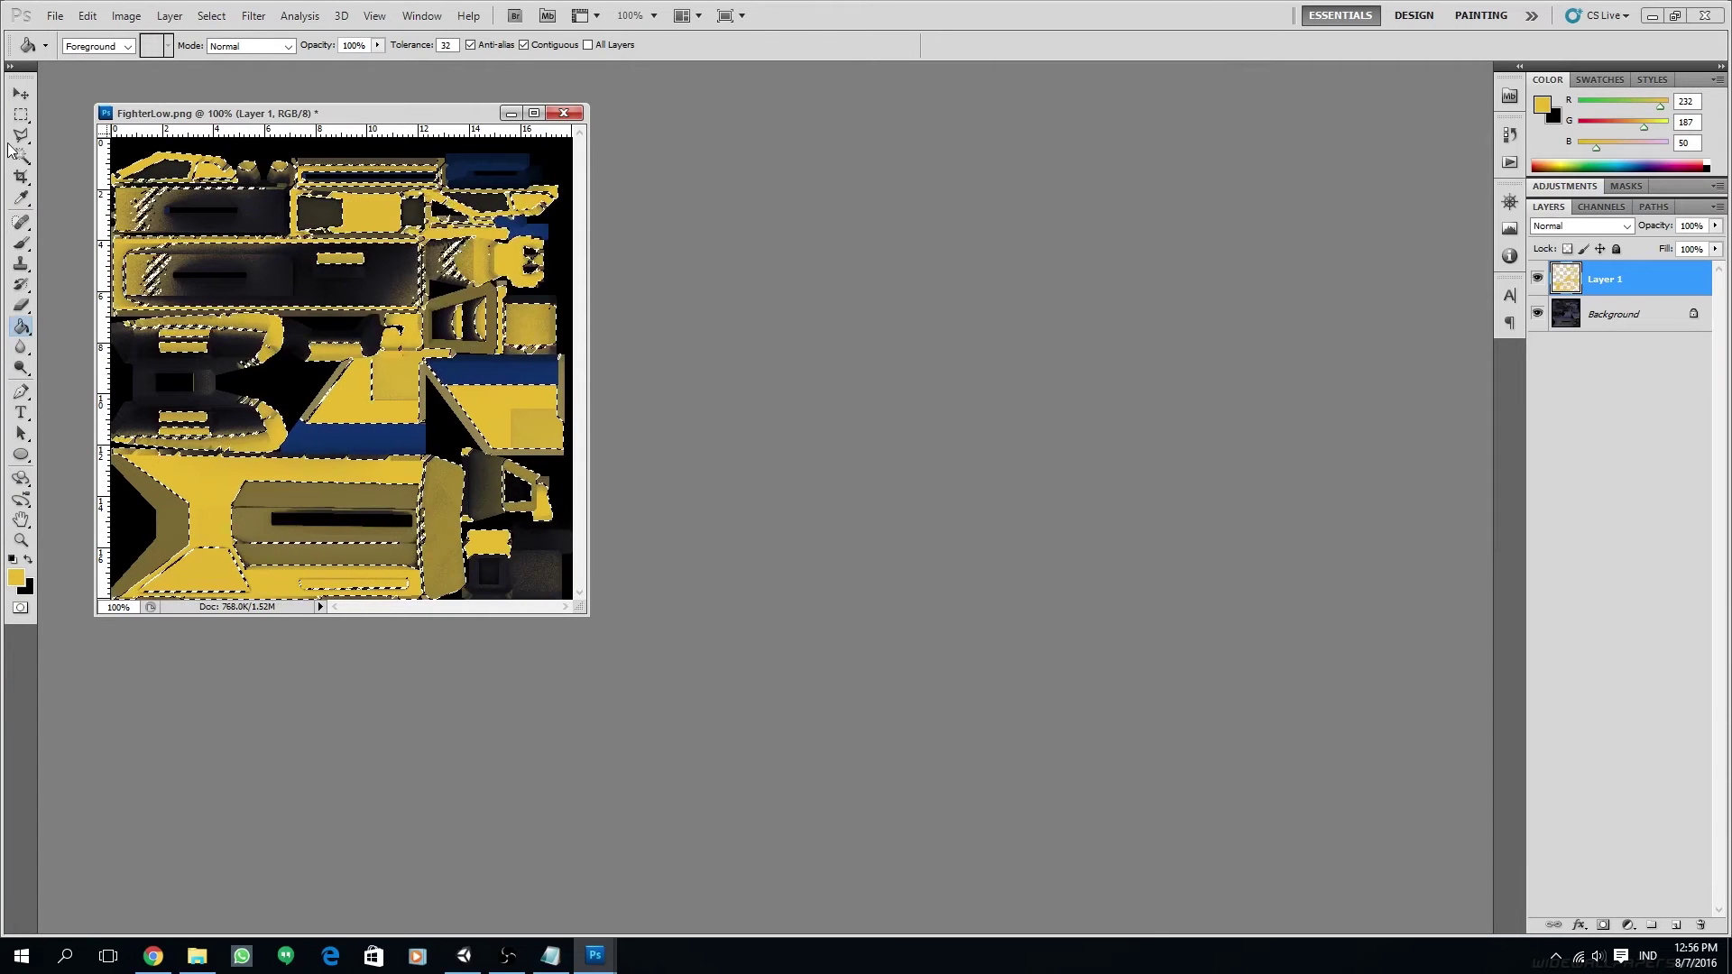
left_click(21, 114)
left_click(214, 310)
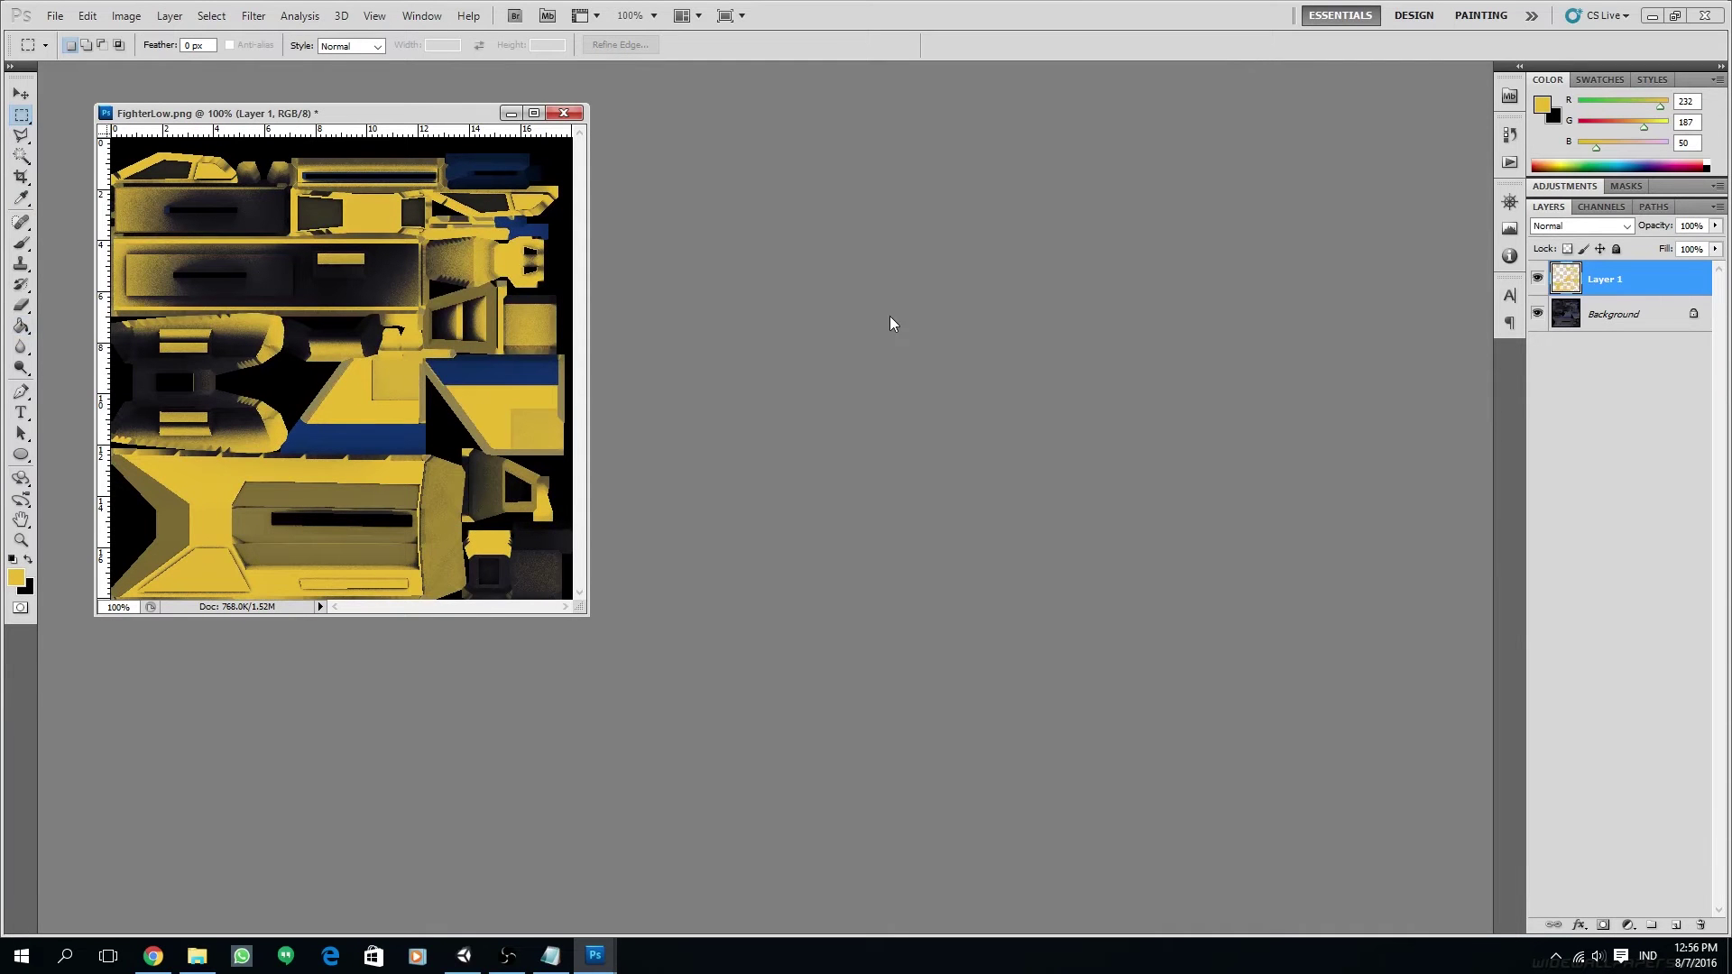
Step: Try blend modes such as Multiply, Linear Burn, Color Dodge, Lighter Color and Overlay on the yellow layer, and restore Normal
left_click(1583, 232)
left_click(1573, 287)
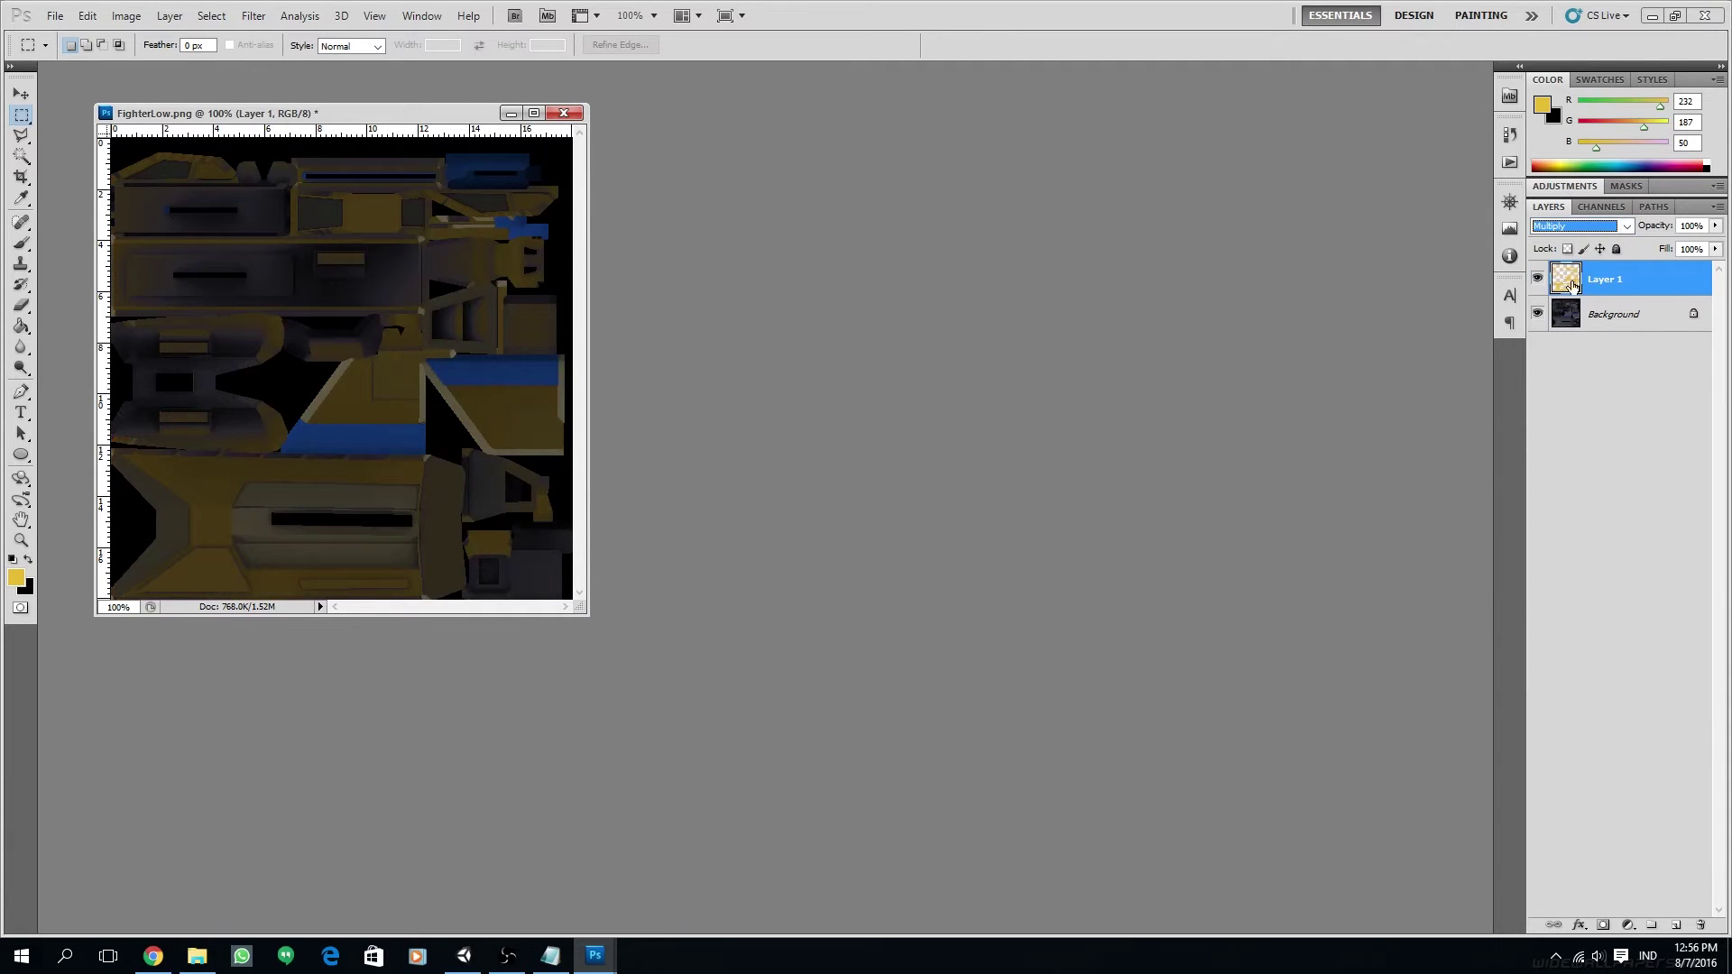
key("Down")
key("Down")
key("Down")
key("Down")
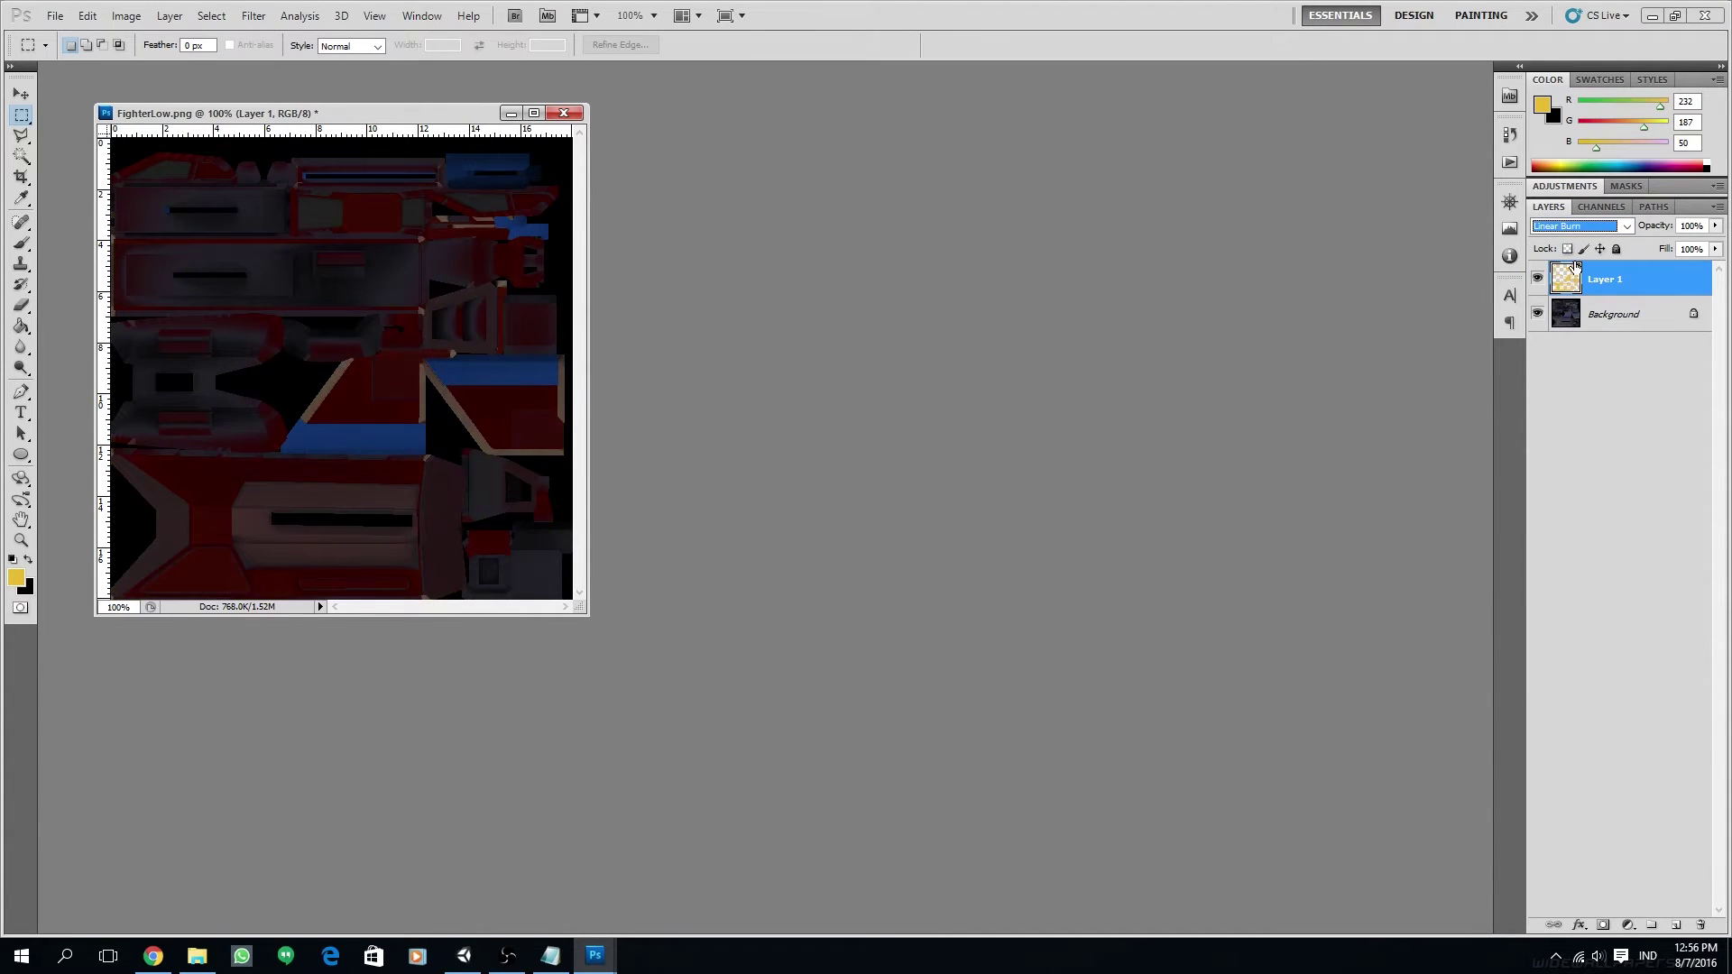
key("Down")
key("Down")
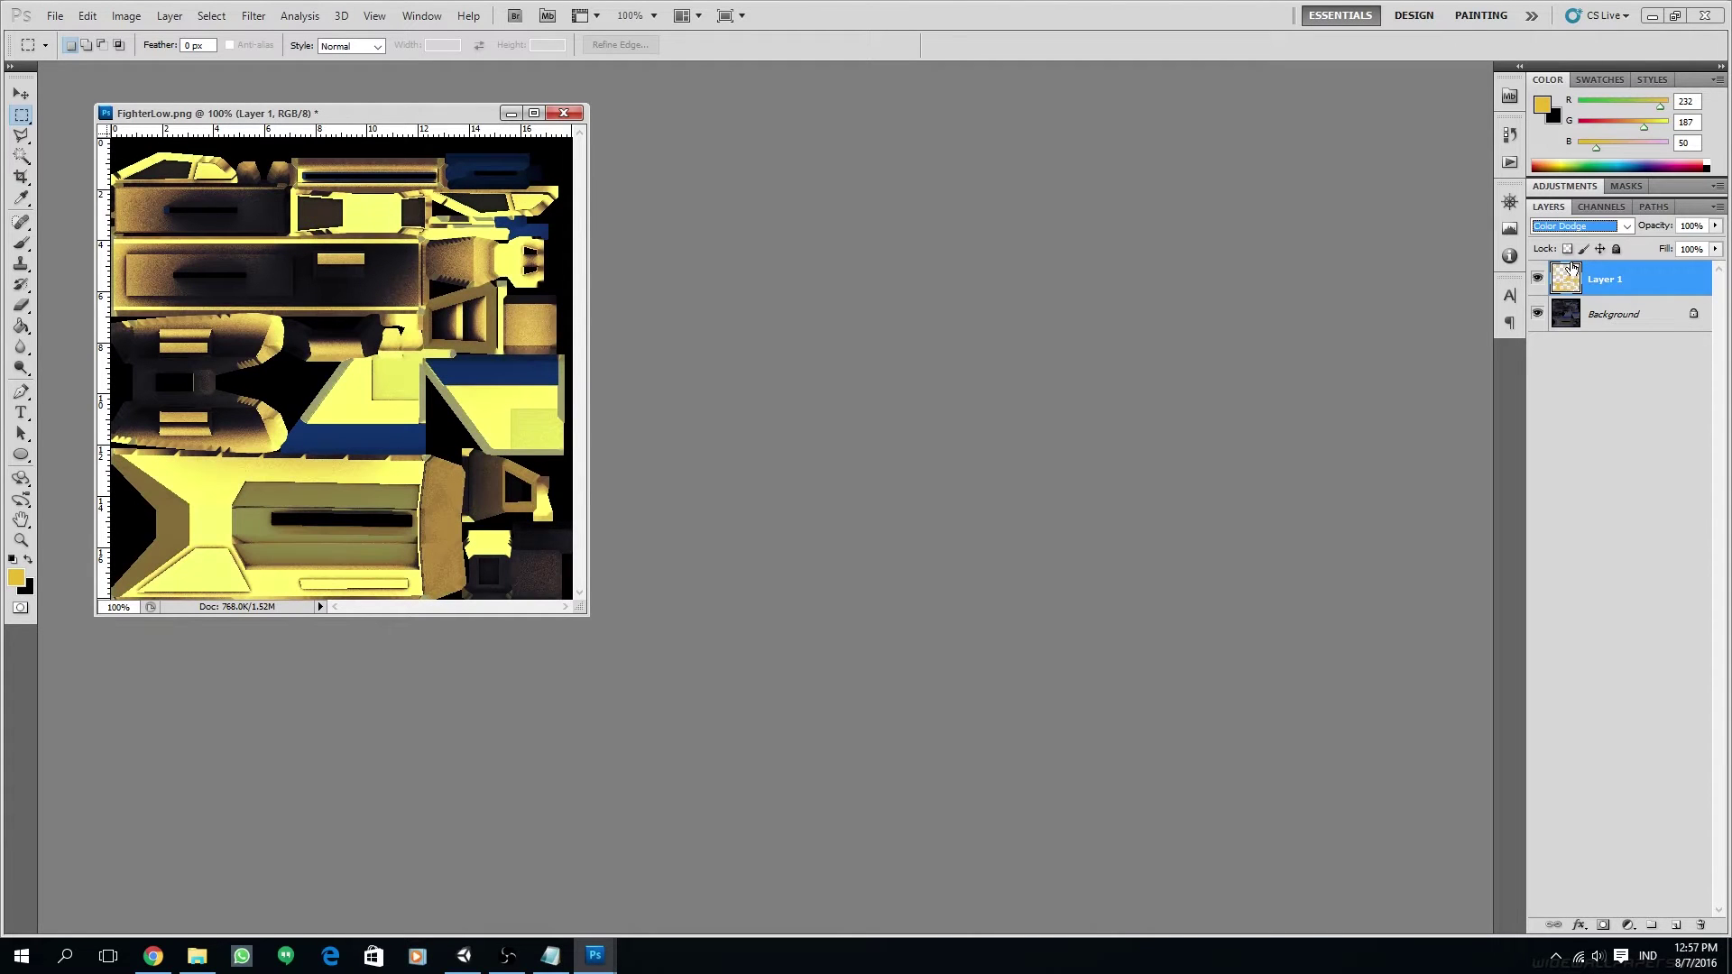
key("Down")
key("Down")
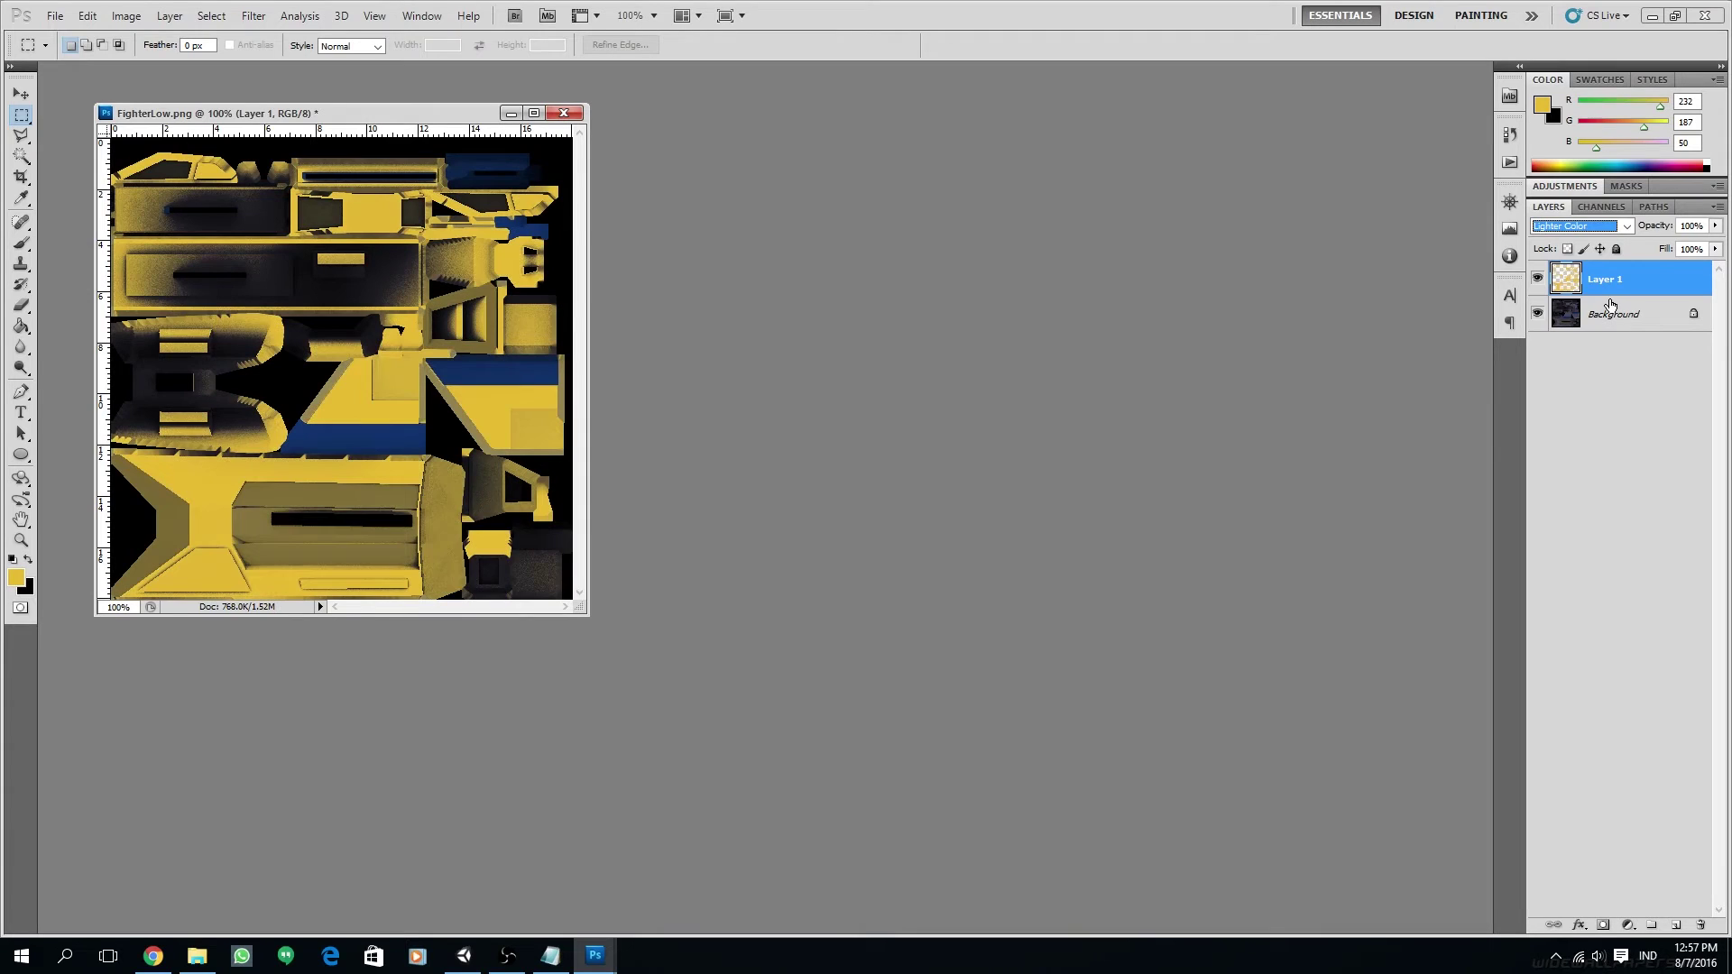
key("Down")
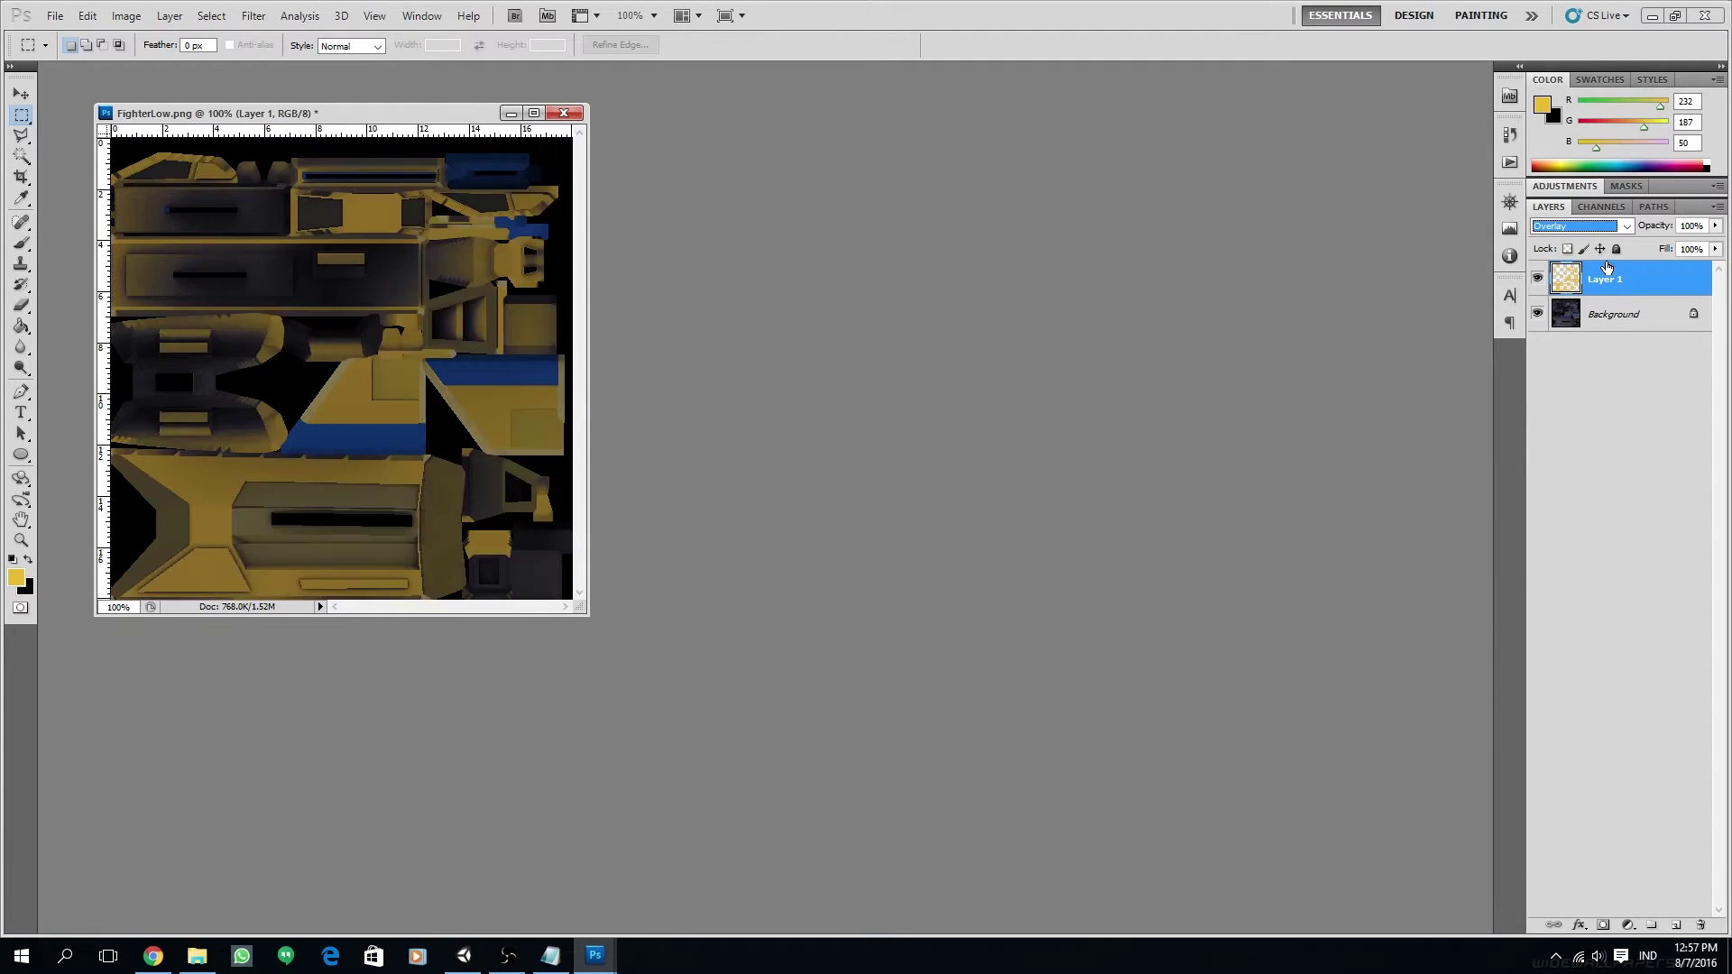
key("Up")
left_click(1581, 227)
left_click(1583, 244)
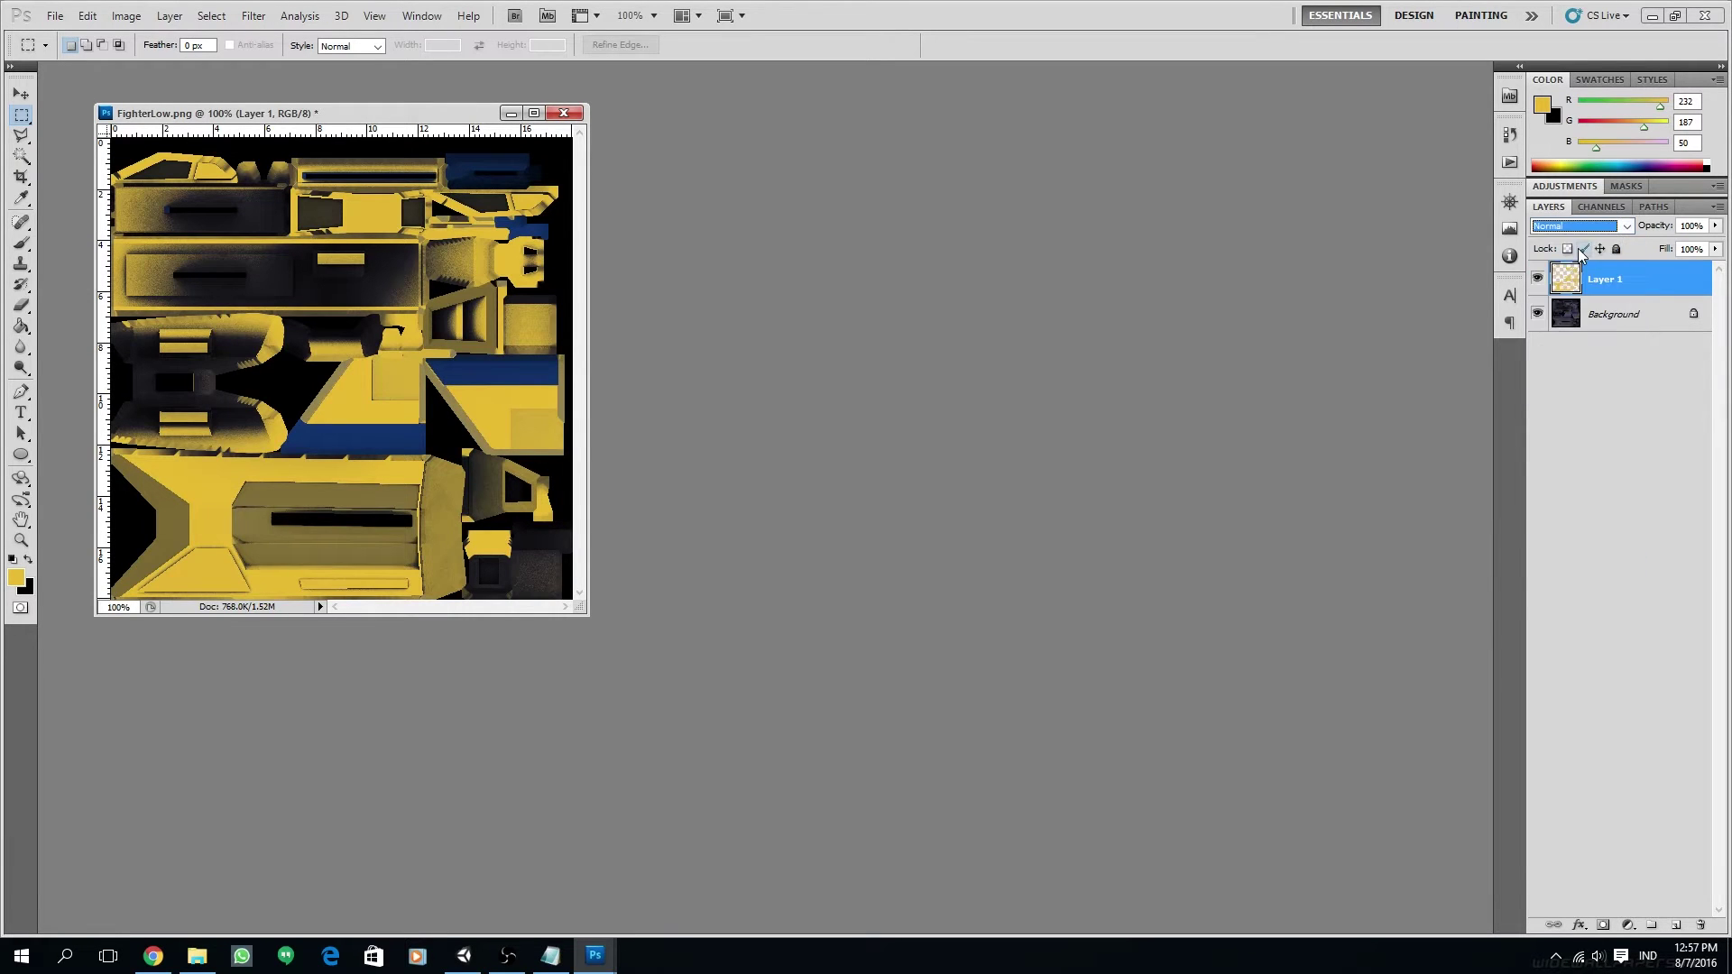
Step: Set the yellow layer's opacity to 75% and flatten the image
left_click_drag(1716, 226, 1638, 232)
type("75")
key("Return")
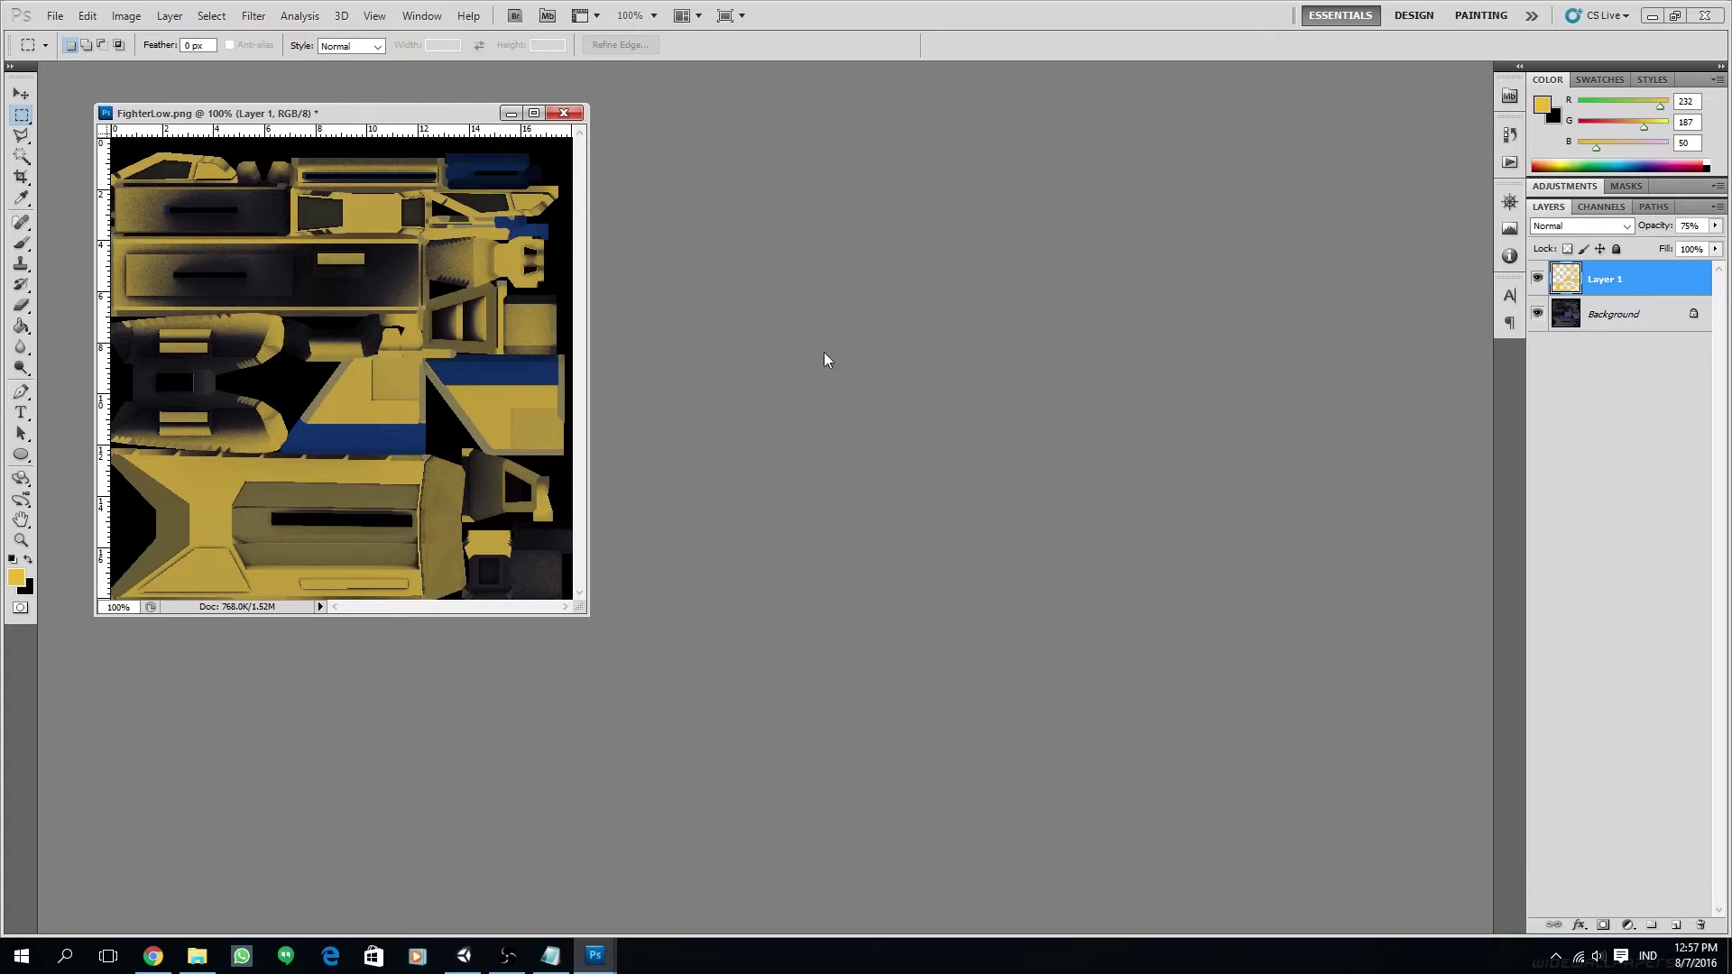
left_click(168, 16)
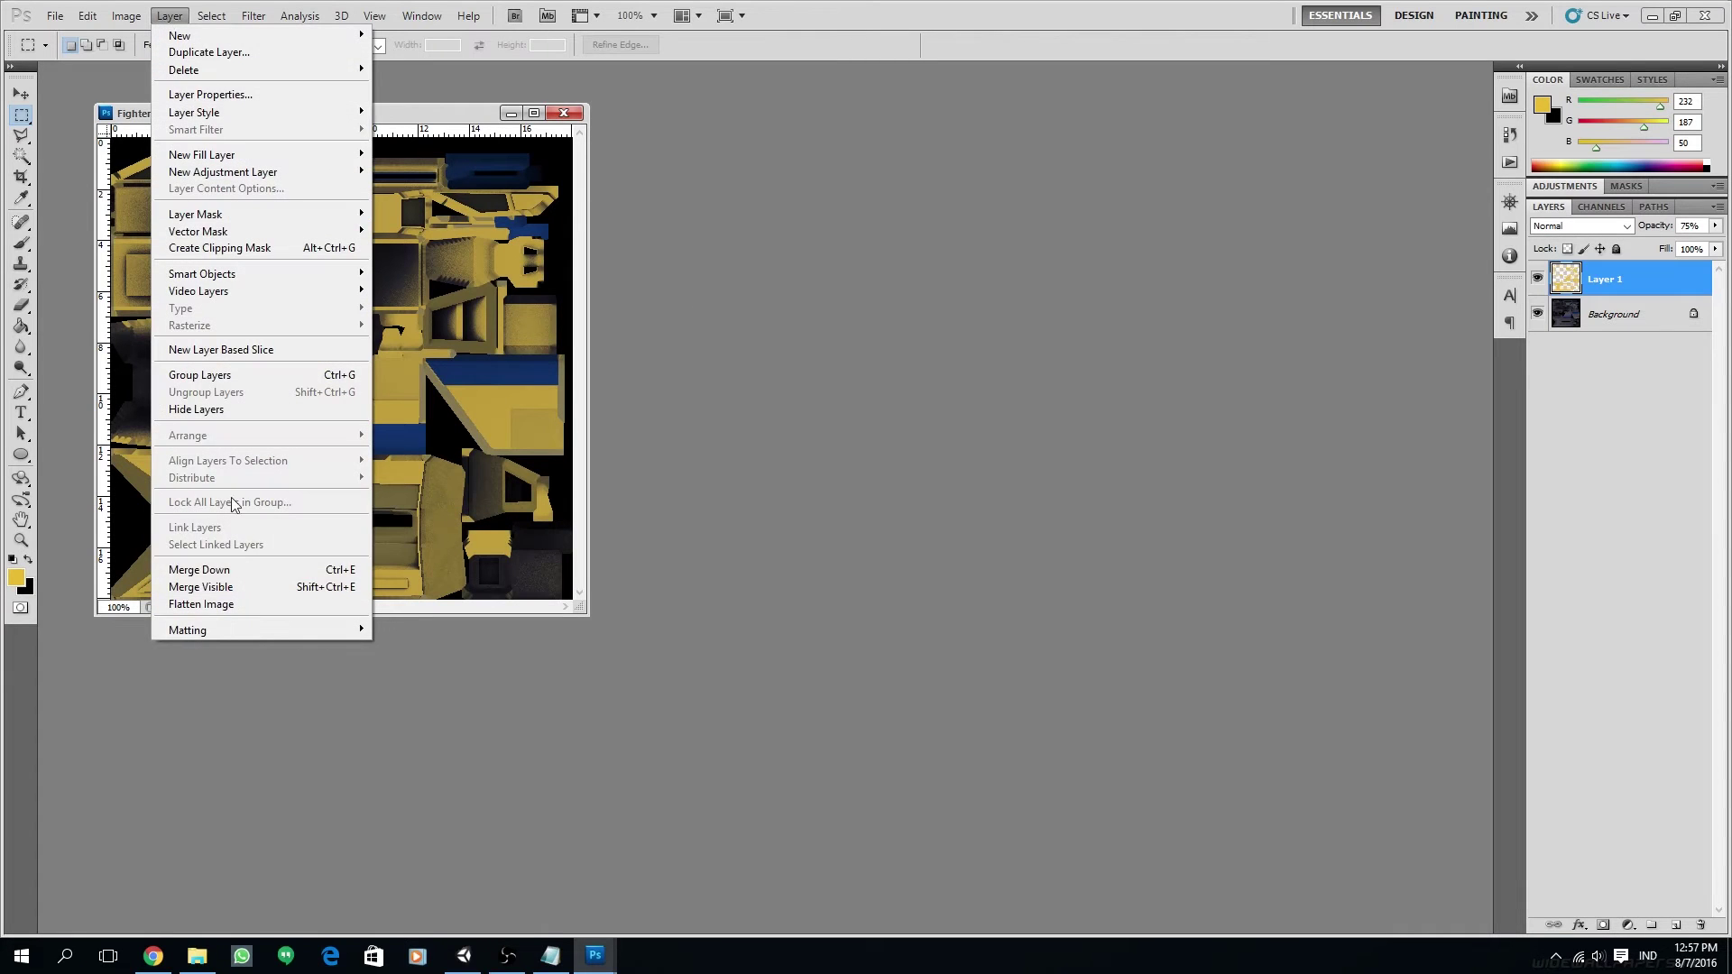
left_click(221, 604)
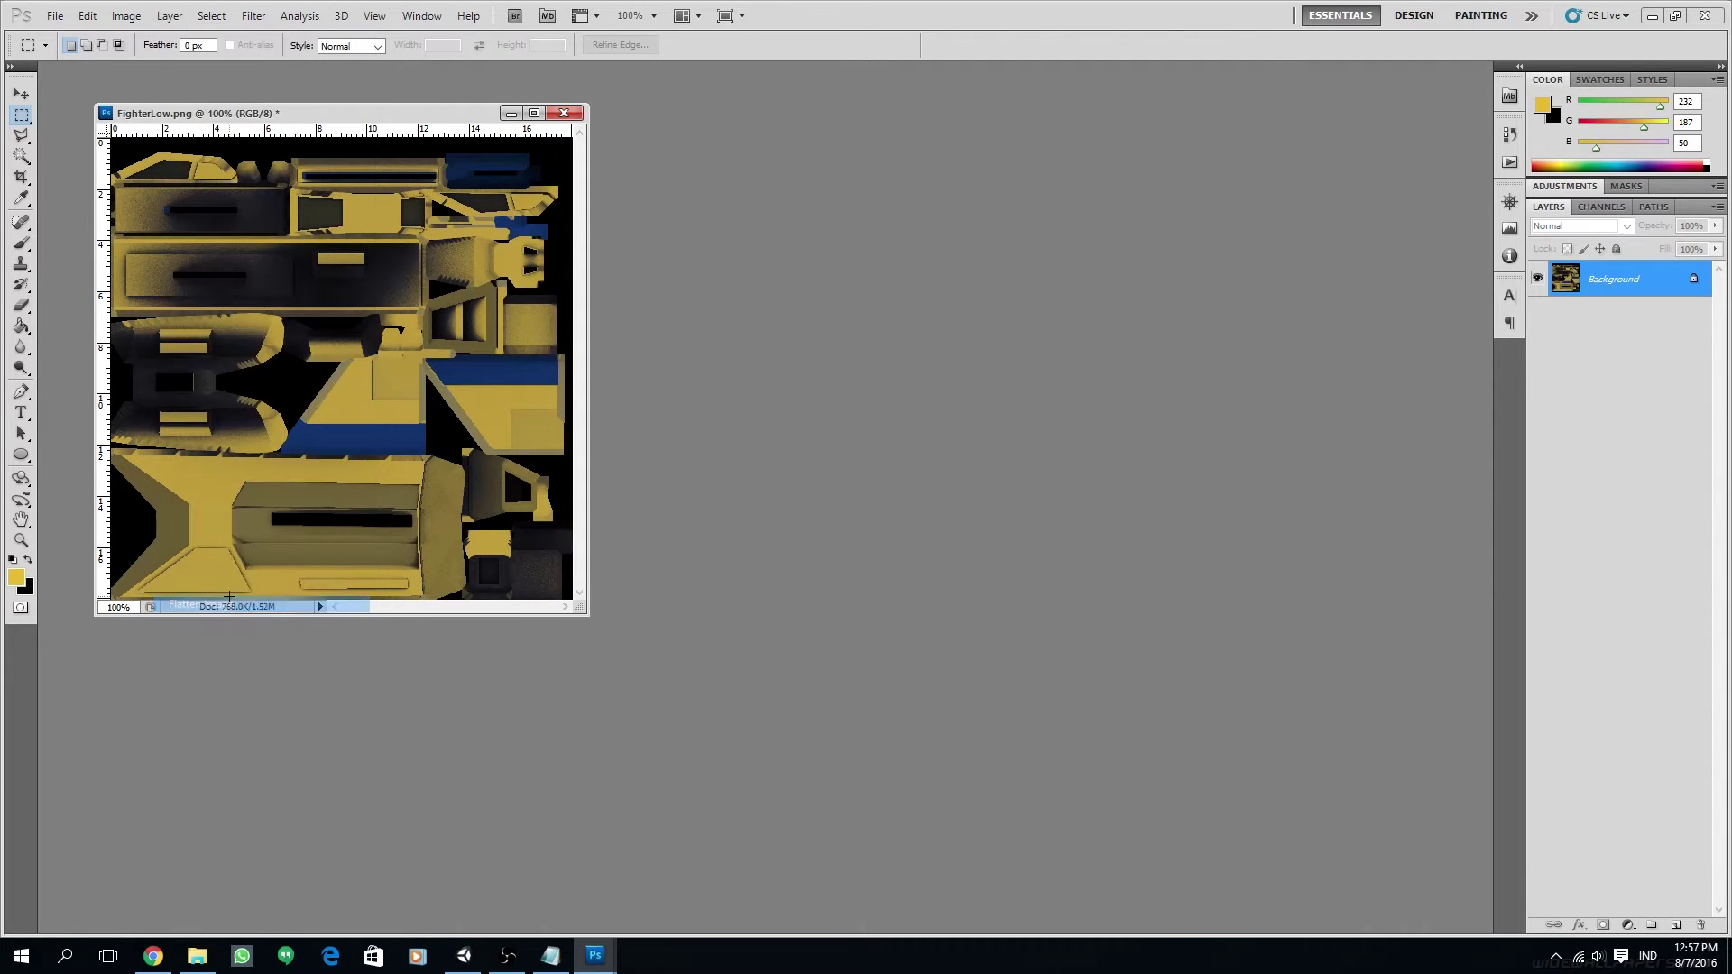
left_click(171, 17)
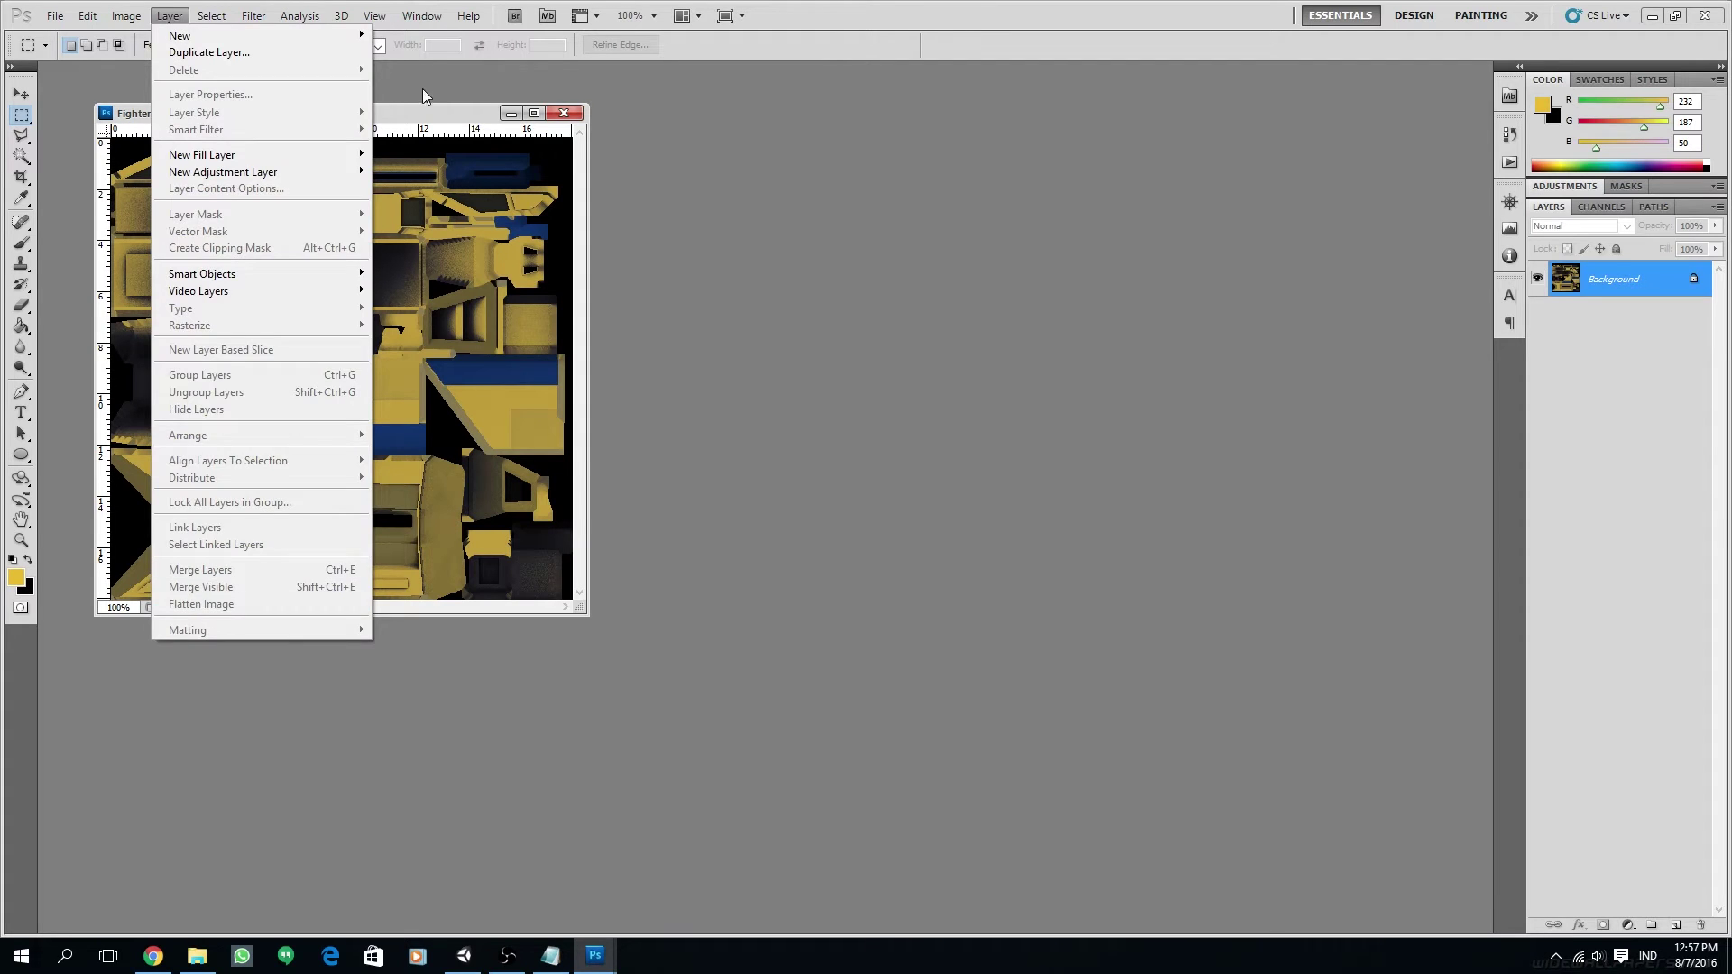
Step: Save the recoloured texture as a separate file named FighterLow2.png in the Textures folder, without interlacing
left_click(418, 123)
left_click(65, 18)
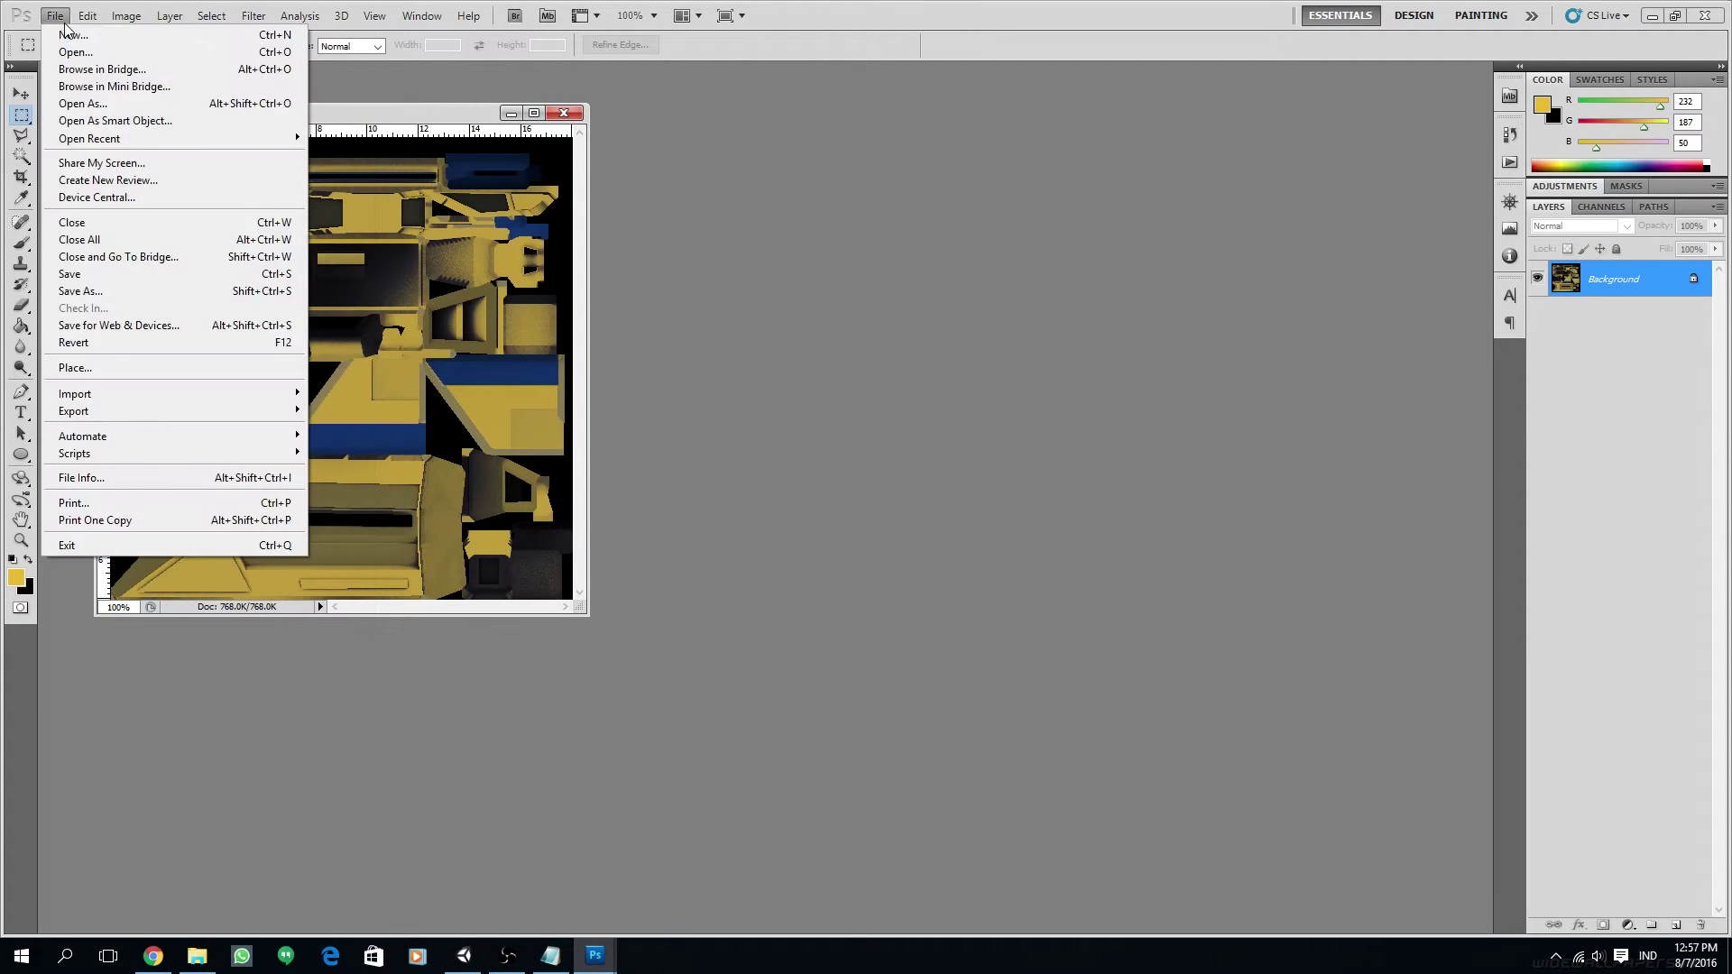
left_click(95, 296)
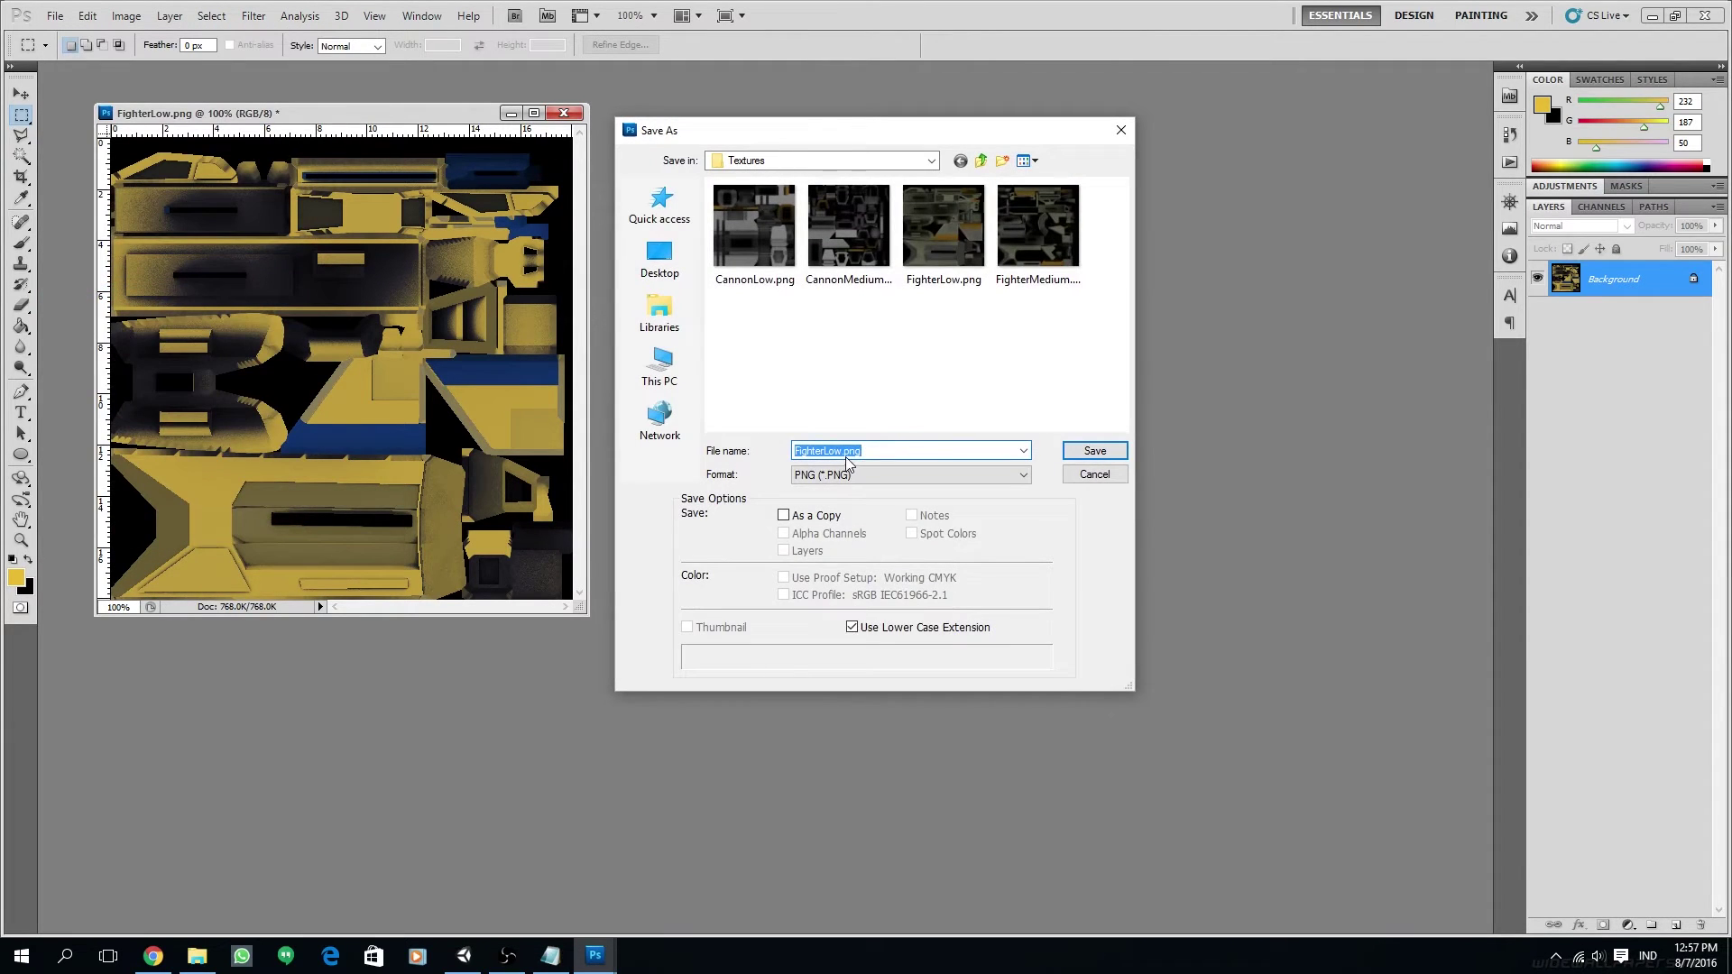
left_click(843, 452)
type("2")
left_click(1119, 454)
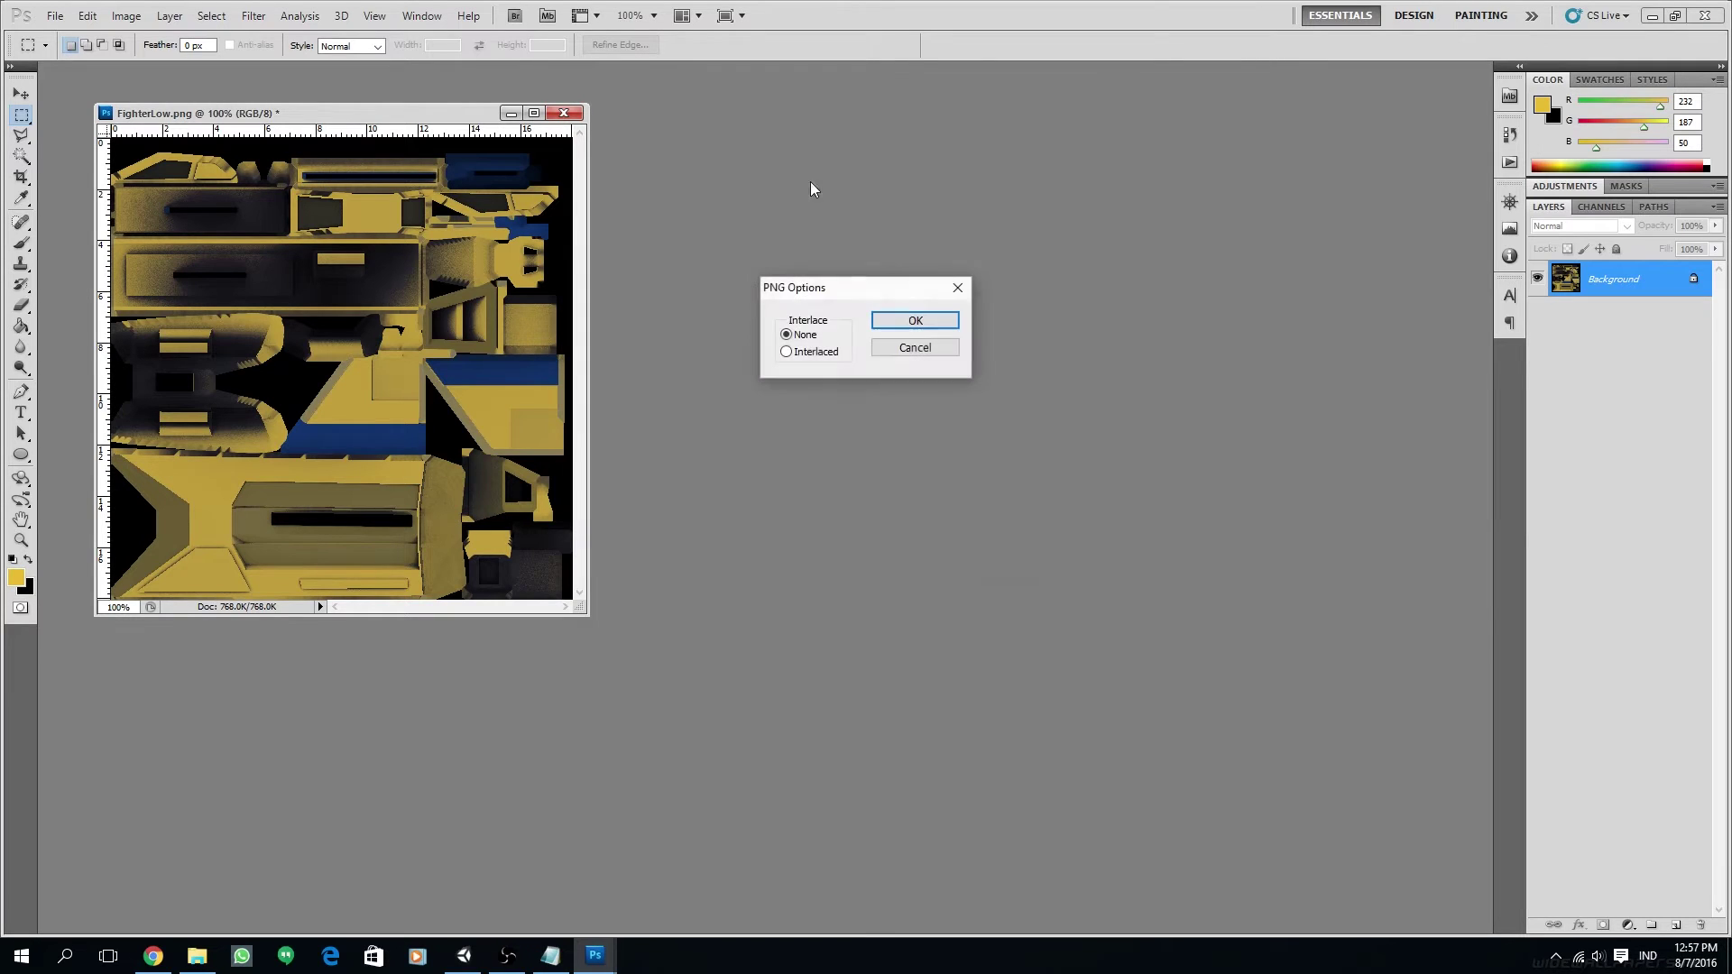
left_click(904, 321)
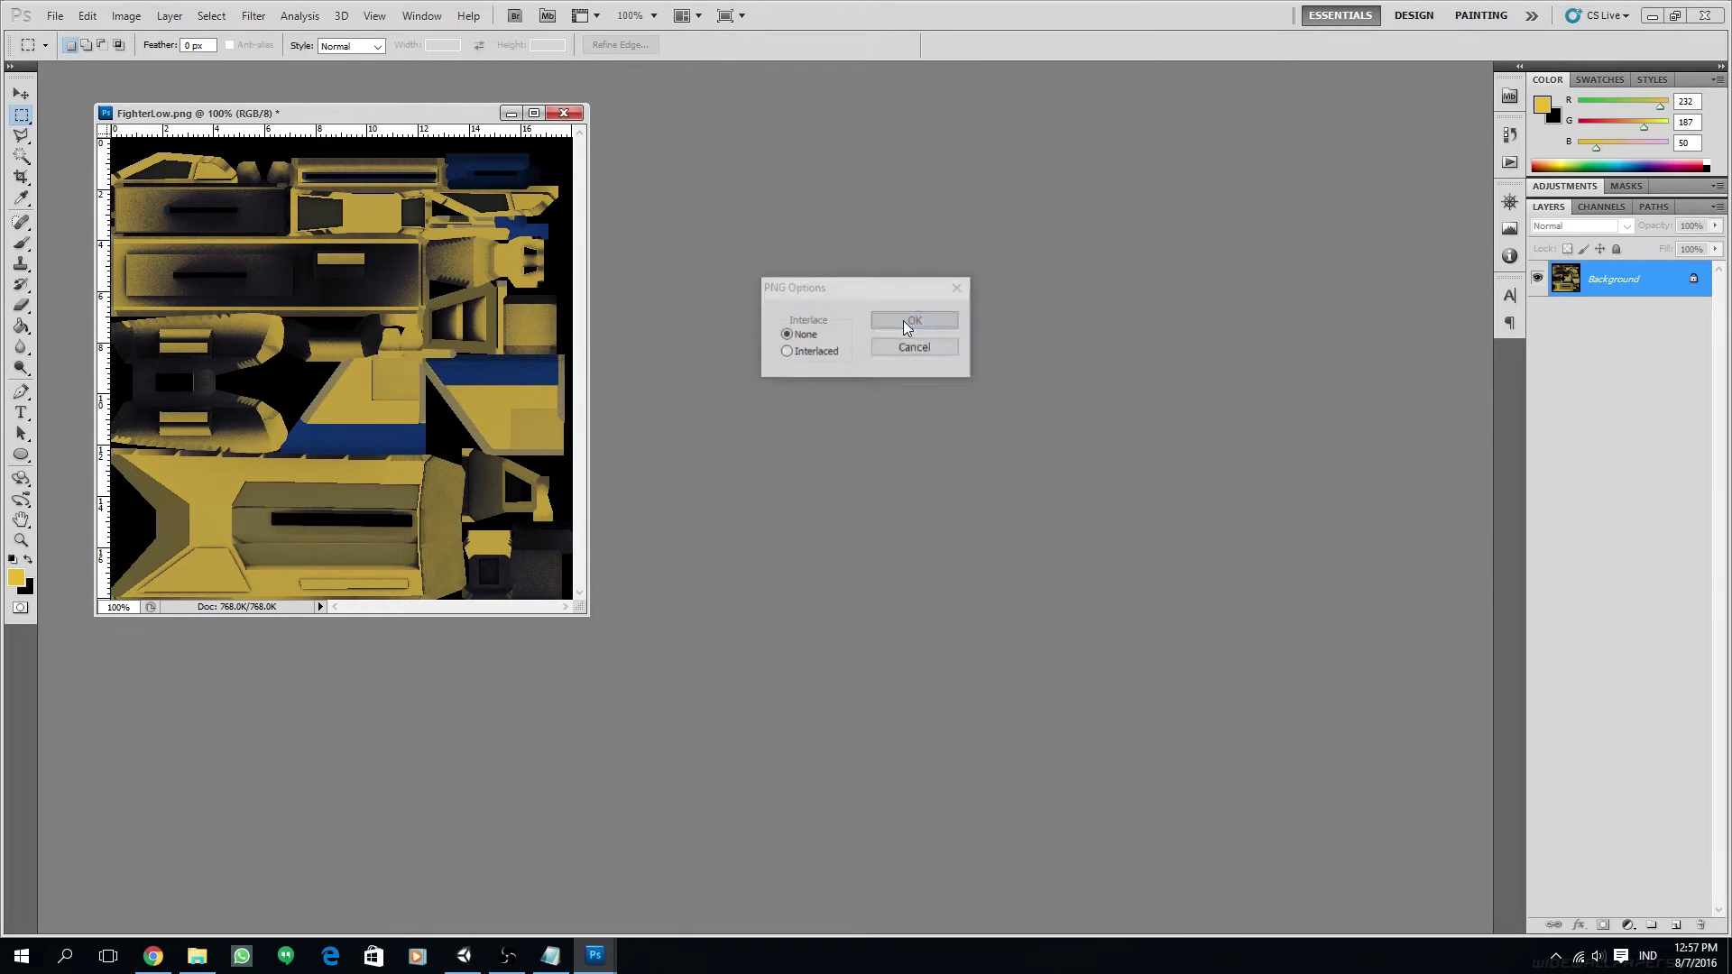
Step: Close the image and Photoshop, and select the FighterLow2 texture in Unity
left_click(564, 112)
left_click(1708, 19)
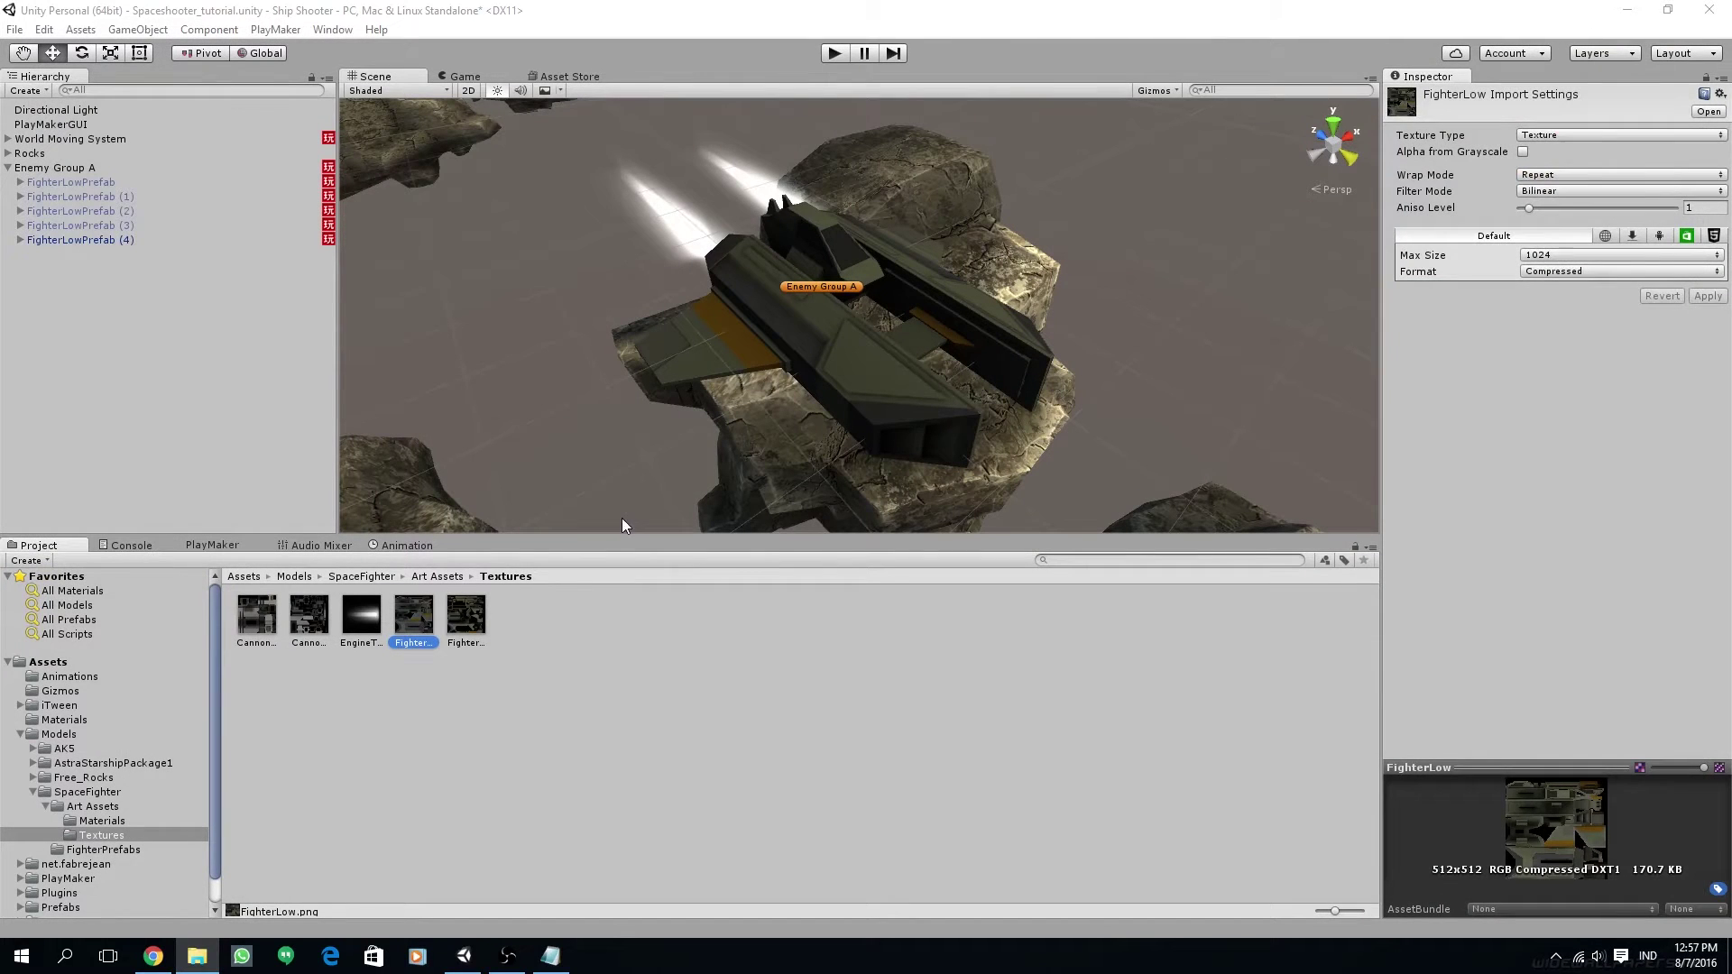
left_click(460, 622)
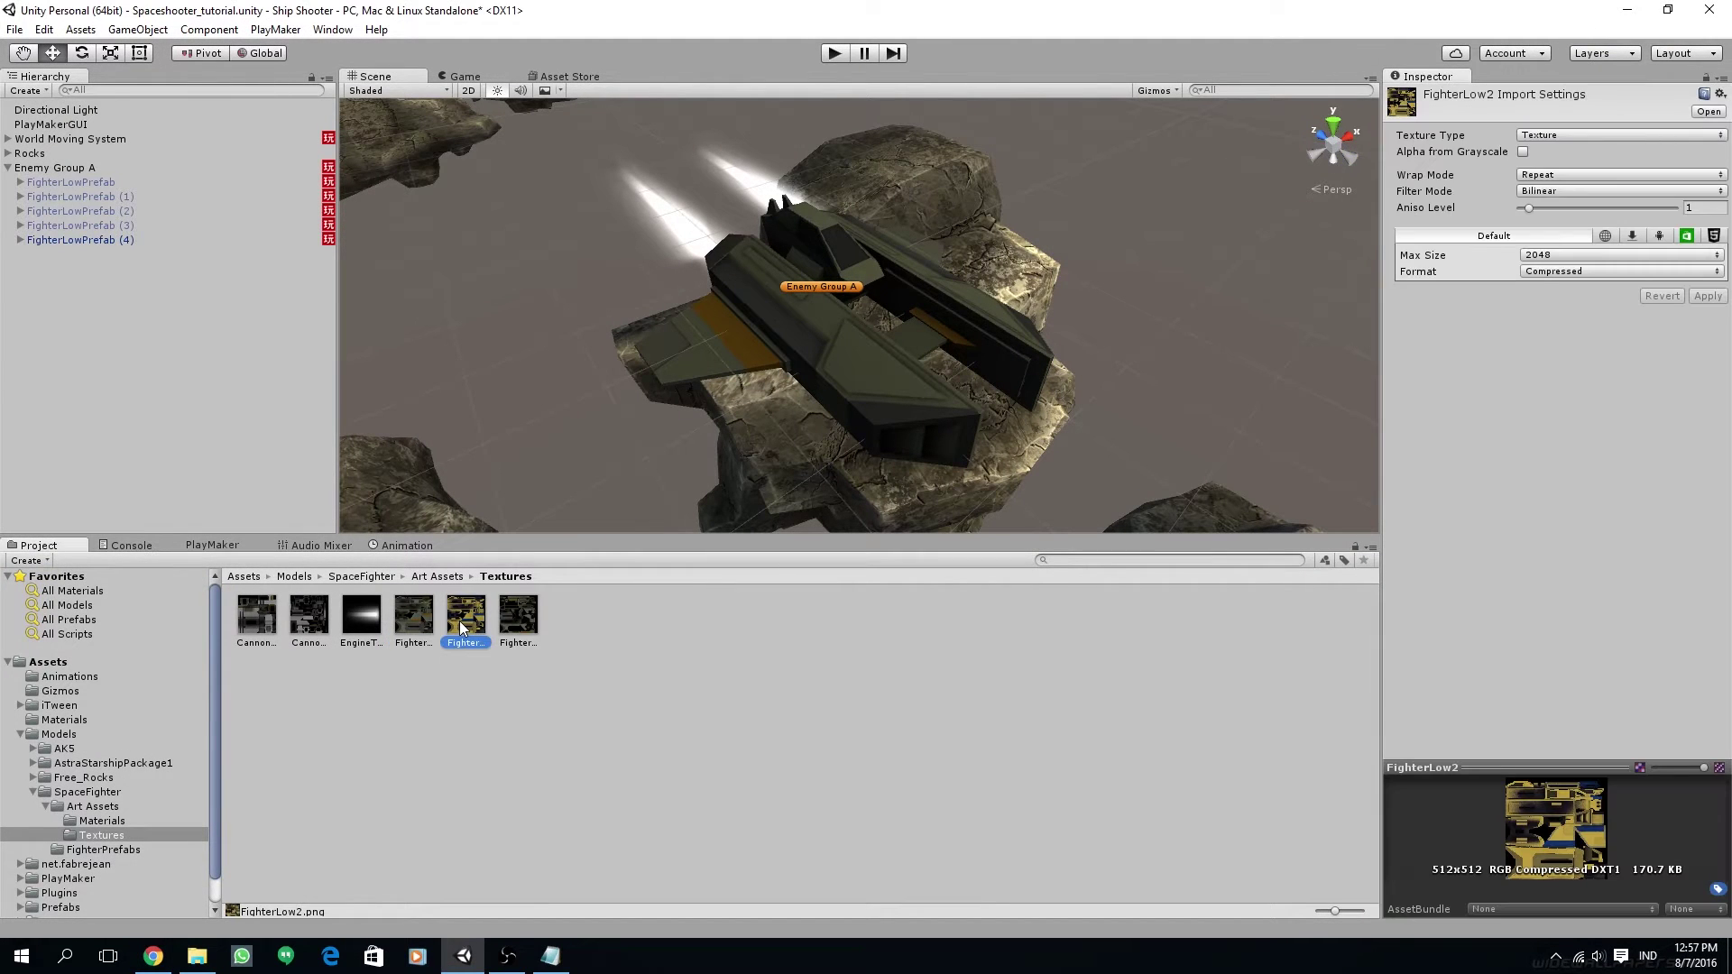
Step: Duplicate the FighterLow material in SpaceFighter's Materials folder and name the copy FighterLow 2
left_click(97, 821)
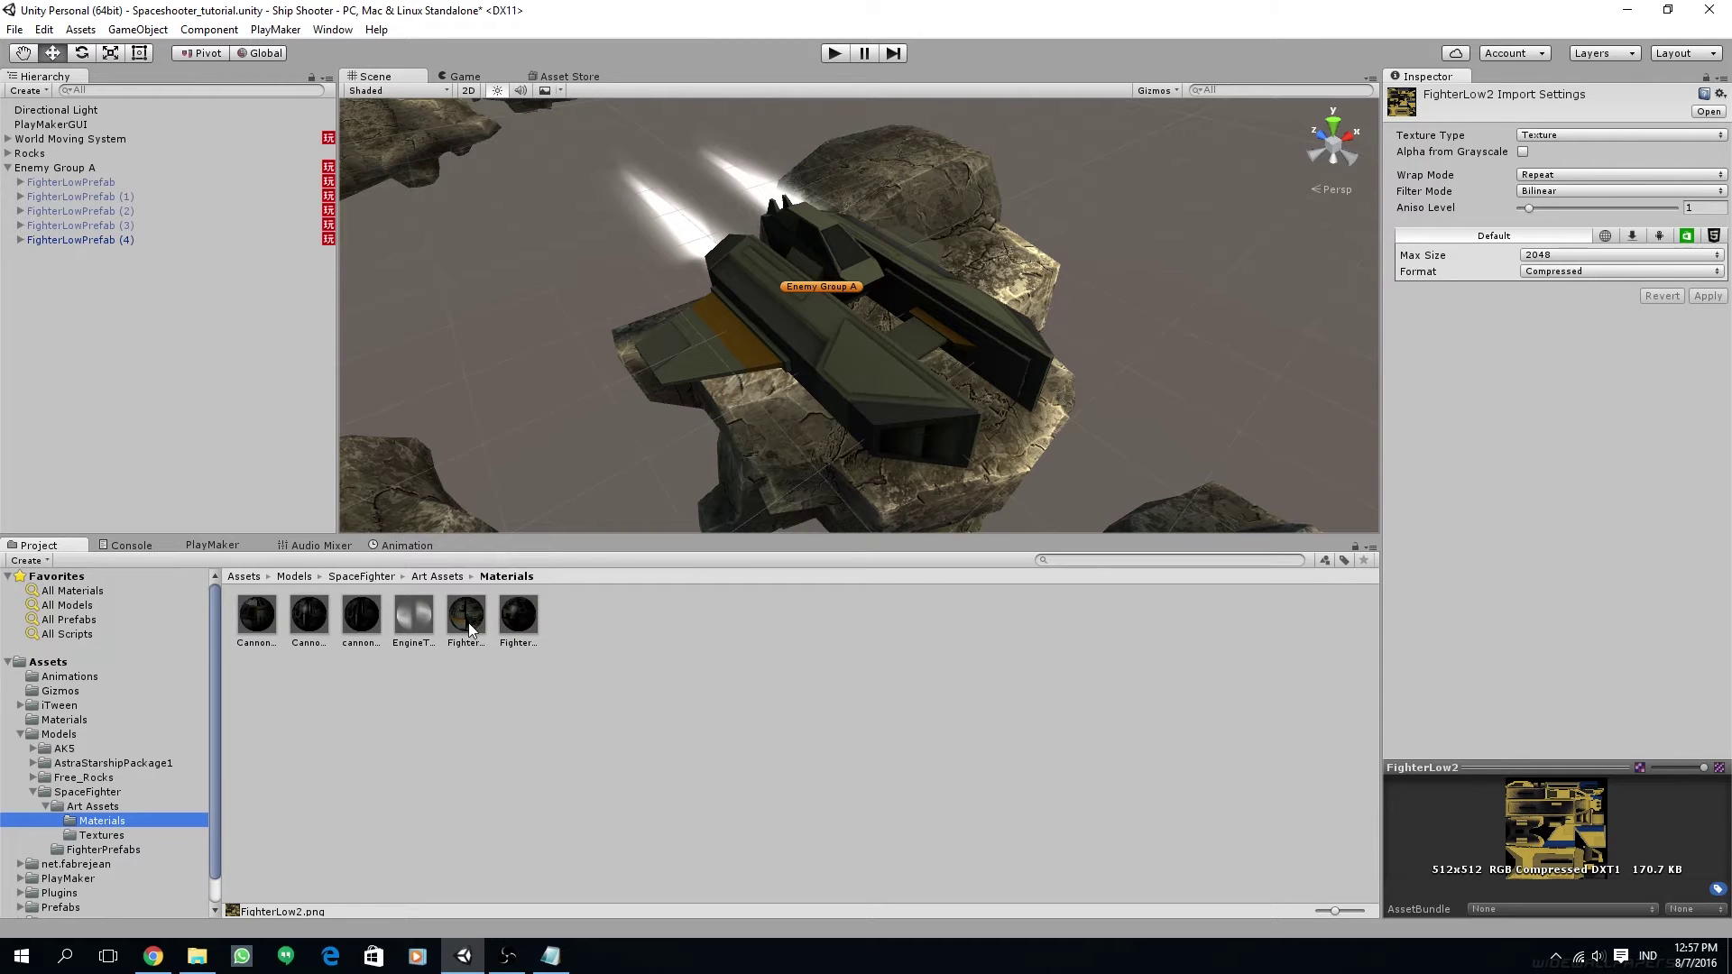
left_click(468, 623)
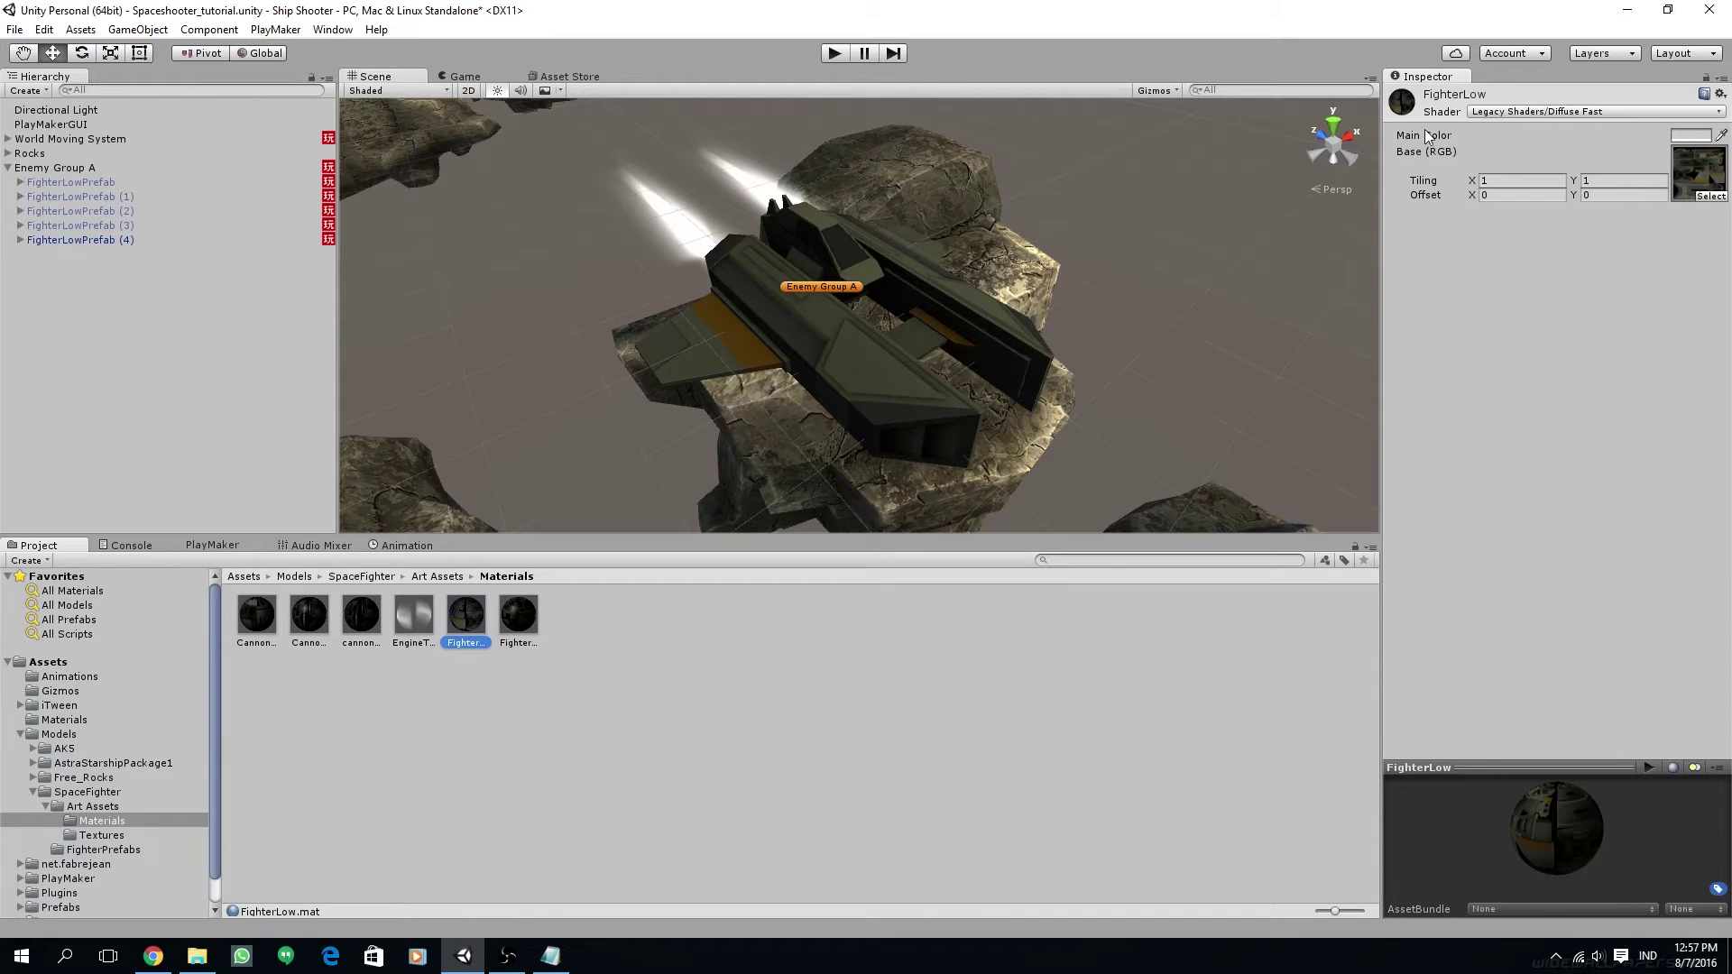
left_click(682, 677)
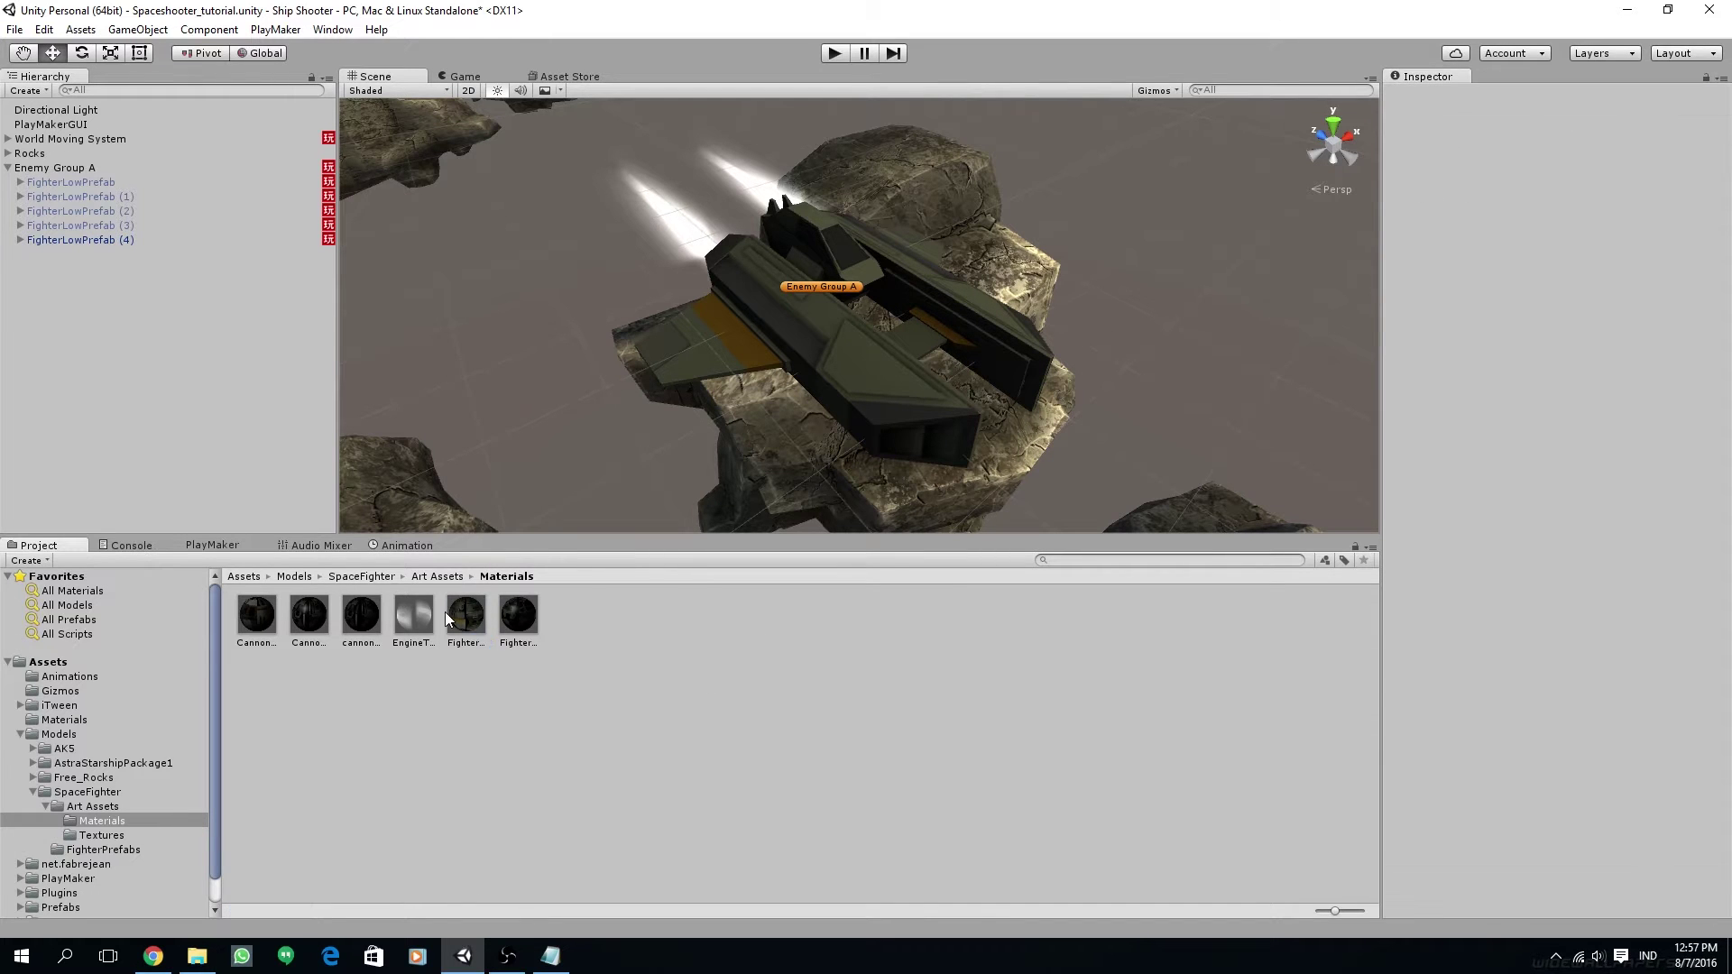
key("ctrl+d")
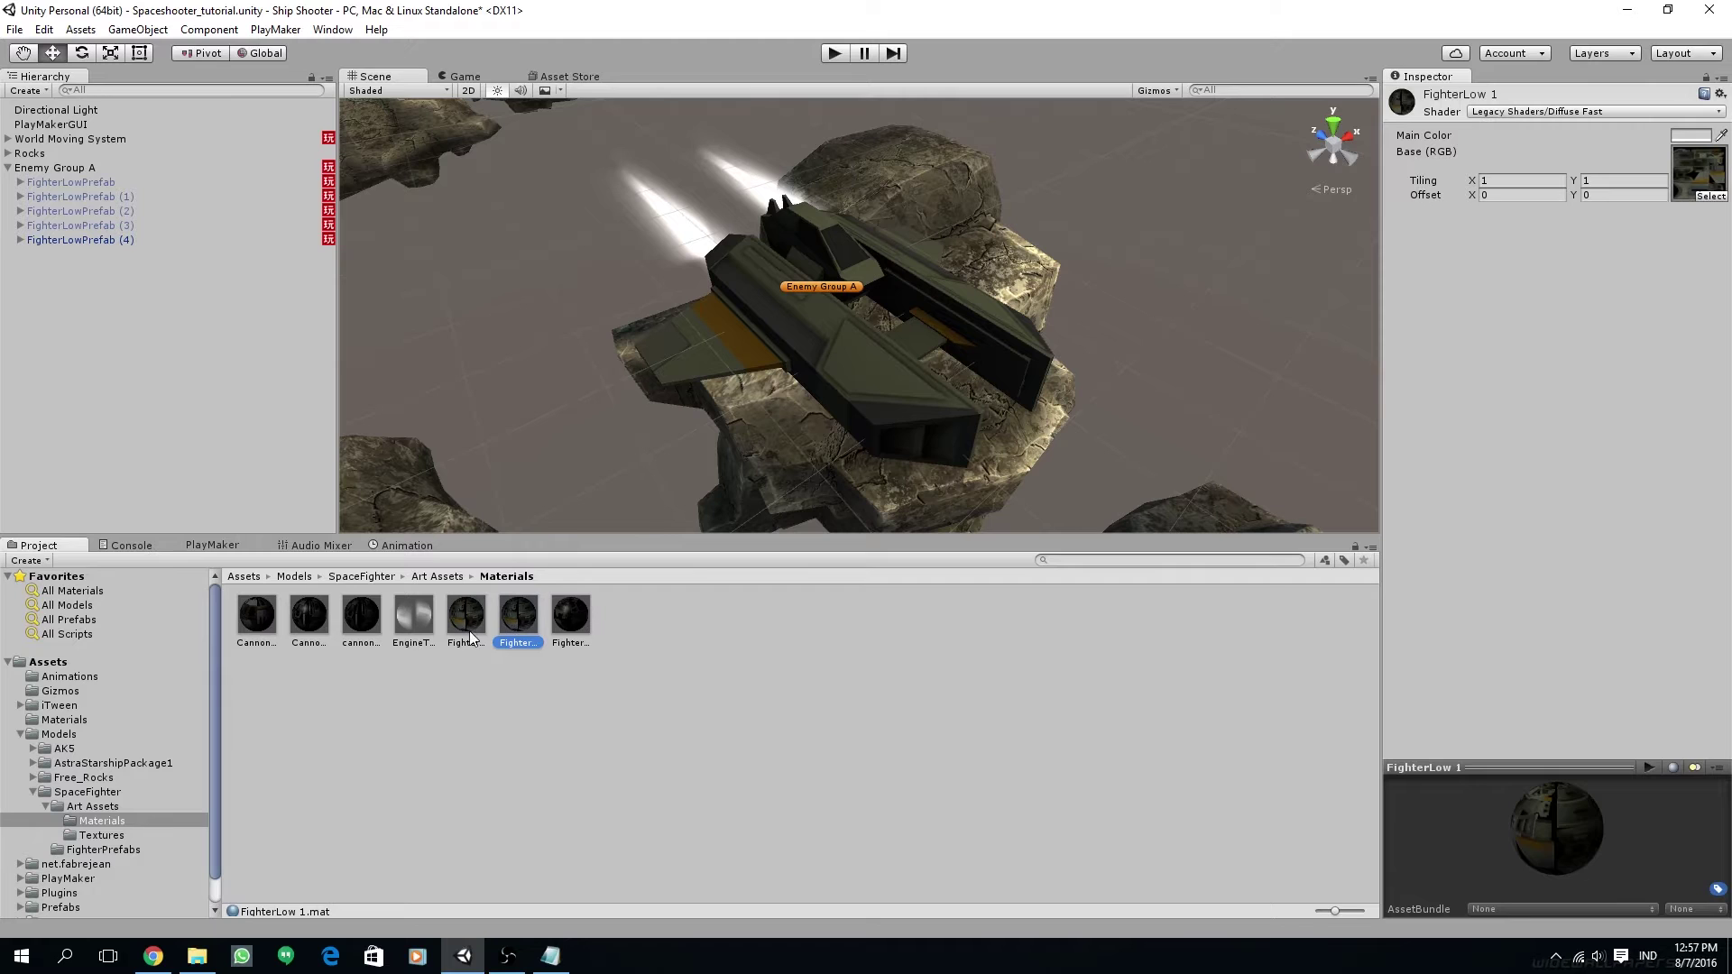
left_click(465, 615)
left_click(570, 615)
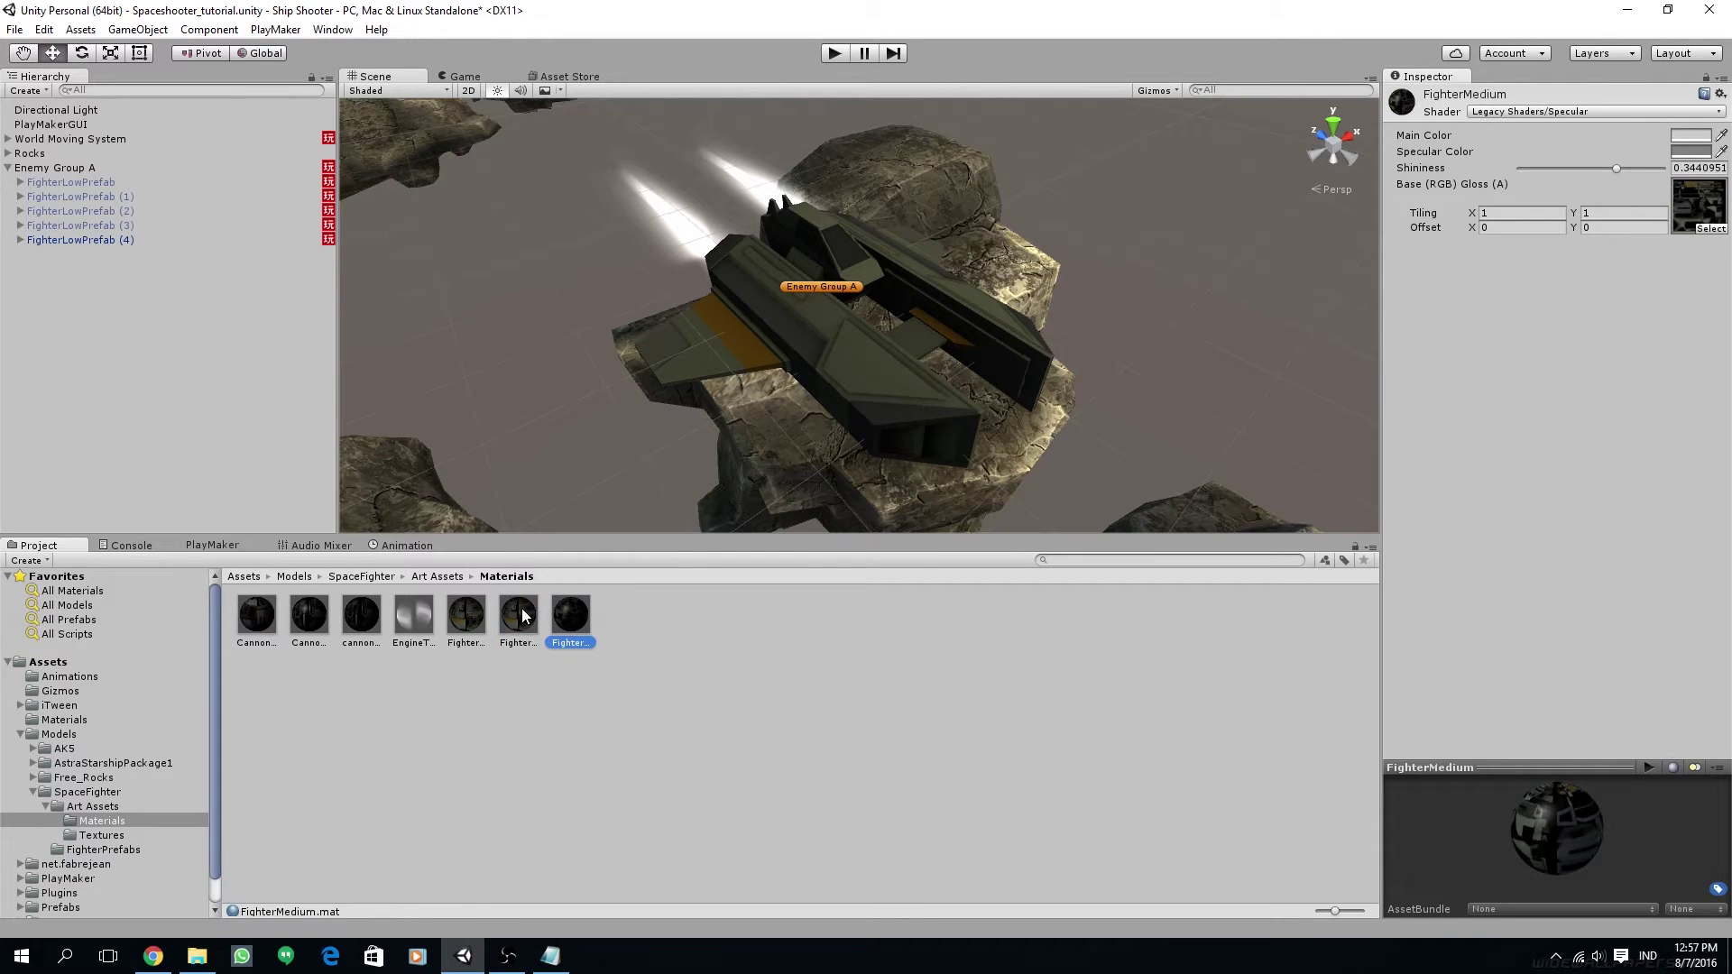
left_click(522, 608)
key("F2")
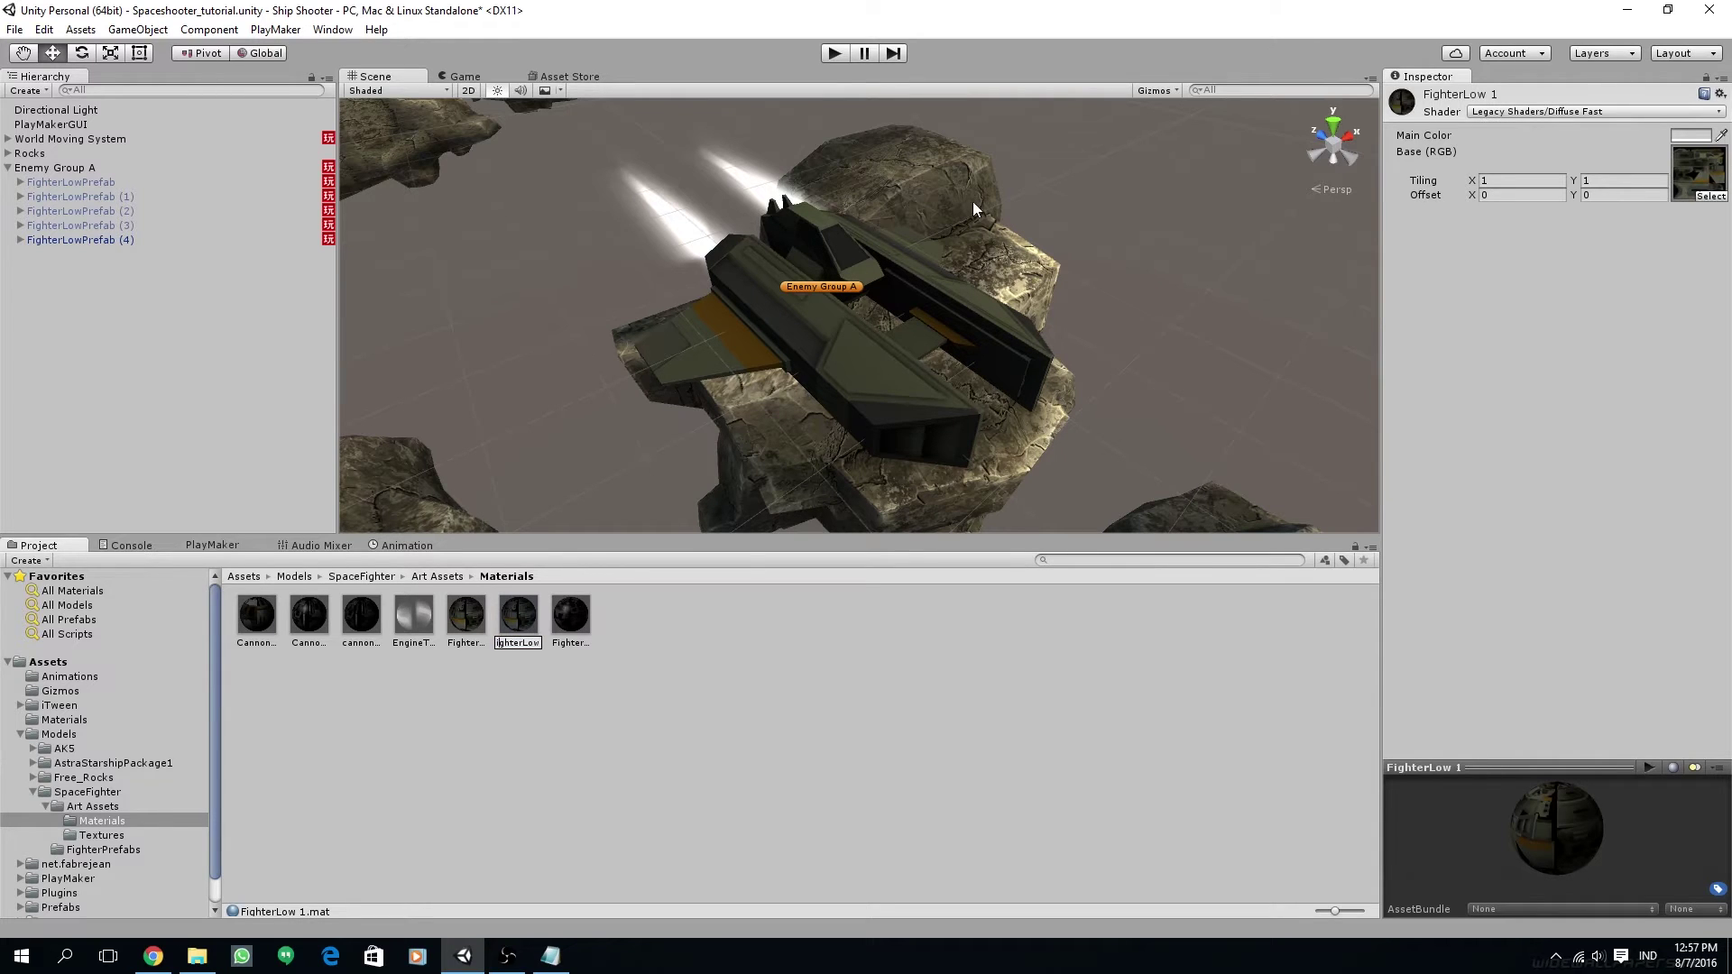
key("End")
key("Return")
Step: Assign the FighterLow2 texture as the base texture of the FighterLow 2 material
left_click(1709, 200)
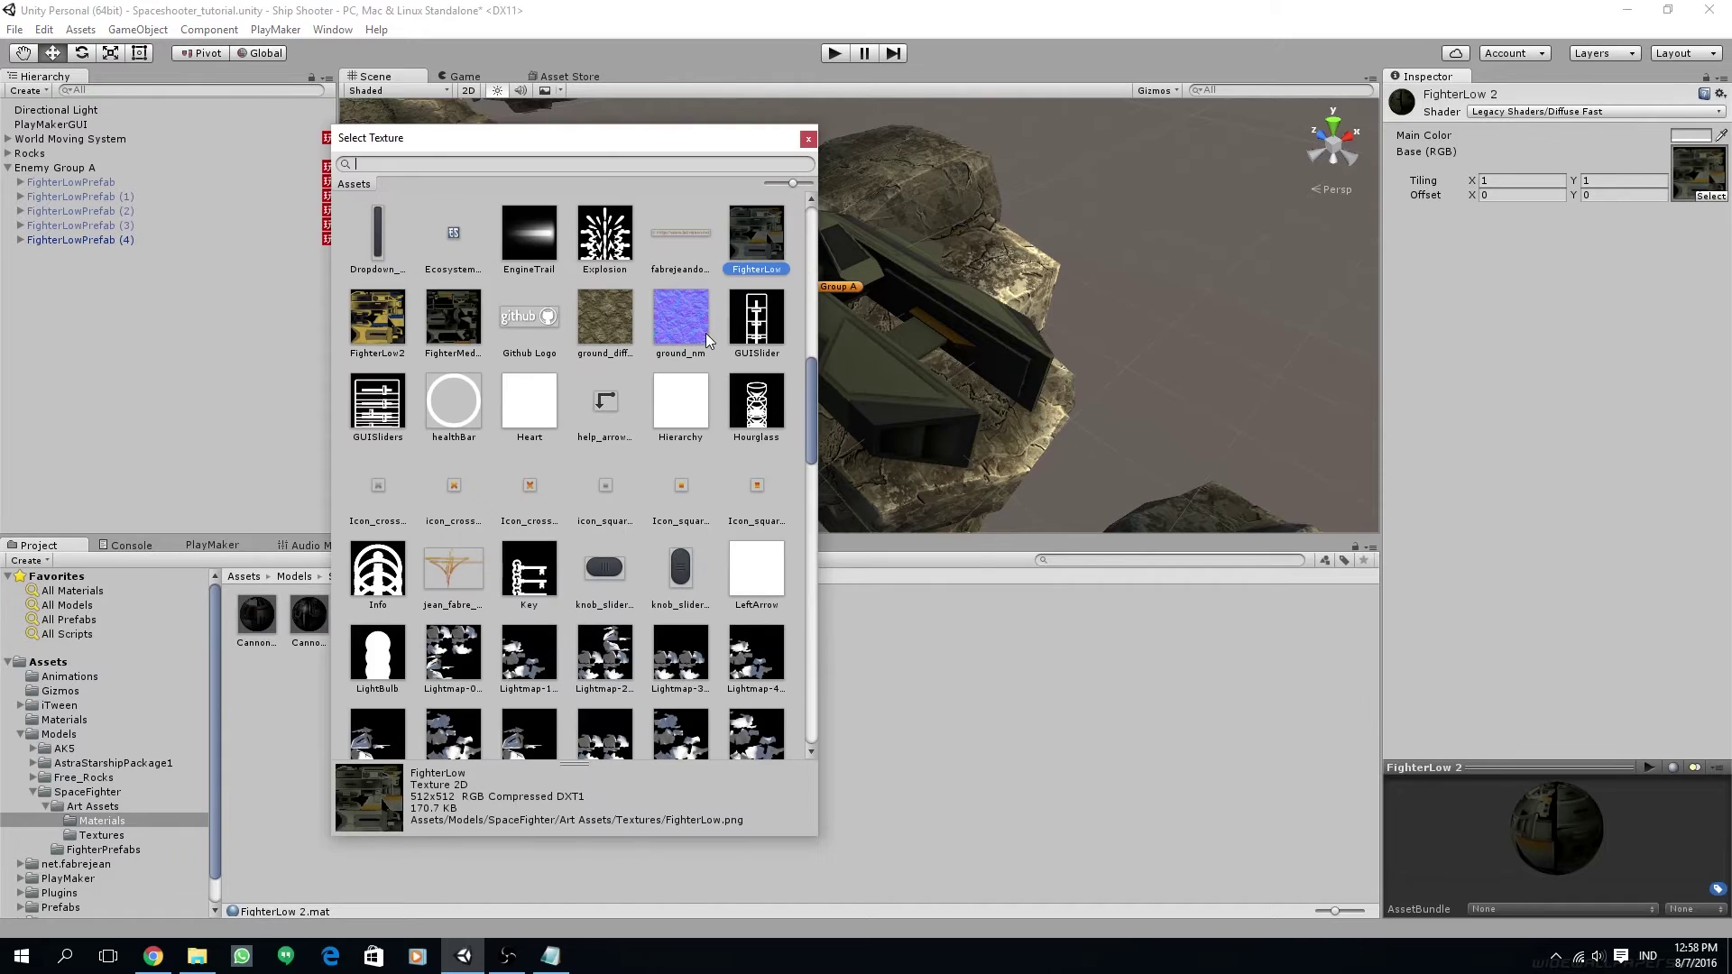
left_click(362, 319)
left_click(363, 320)
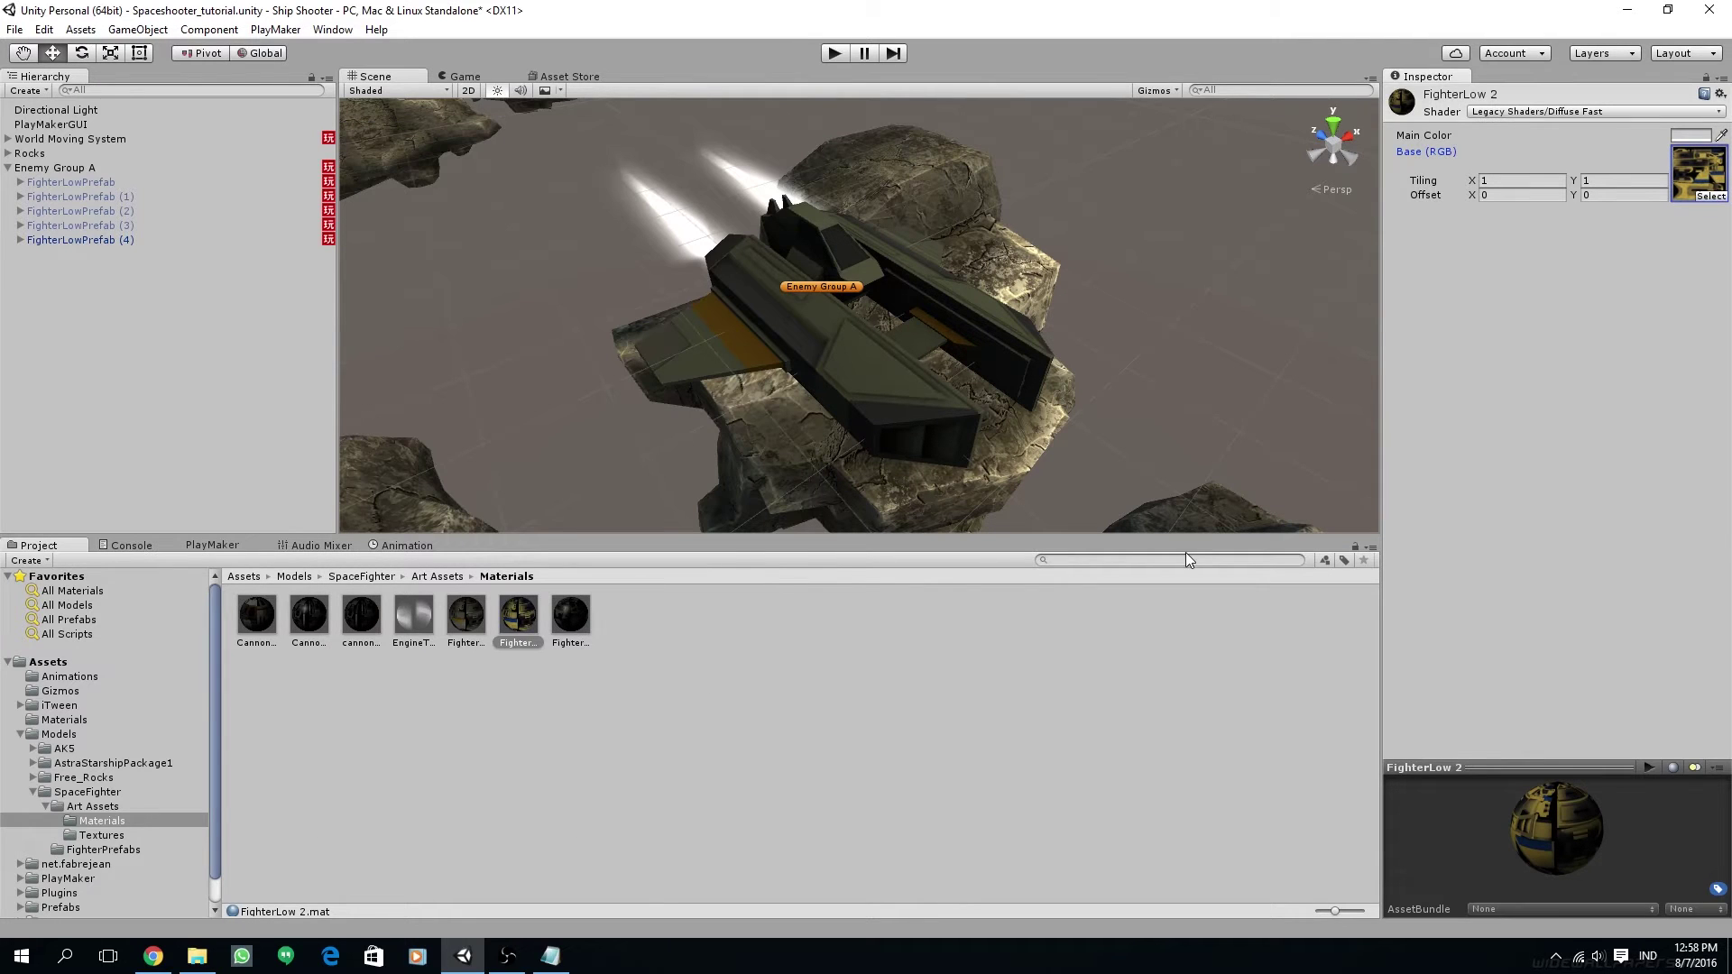
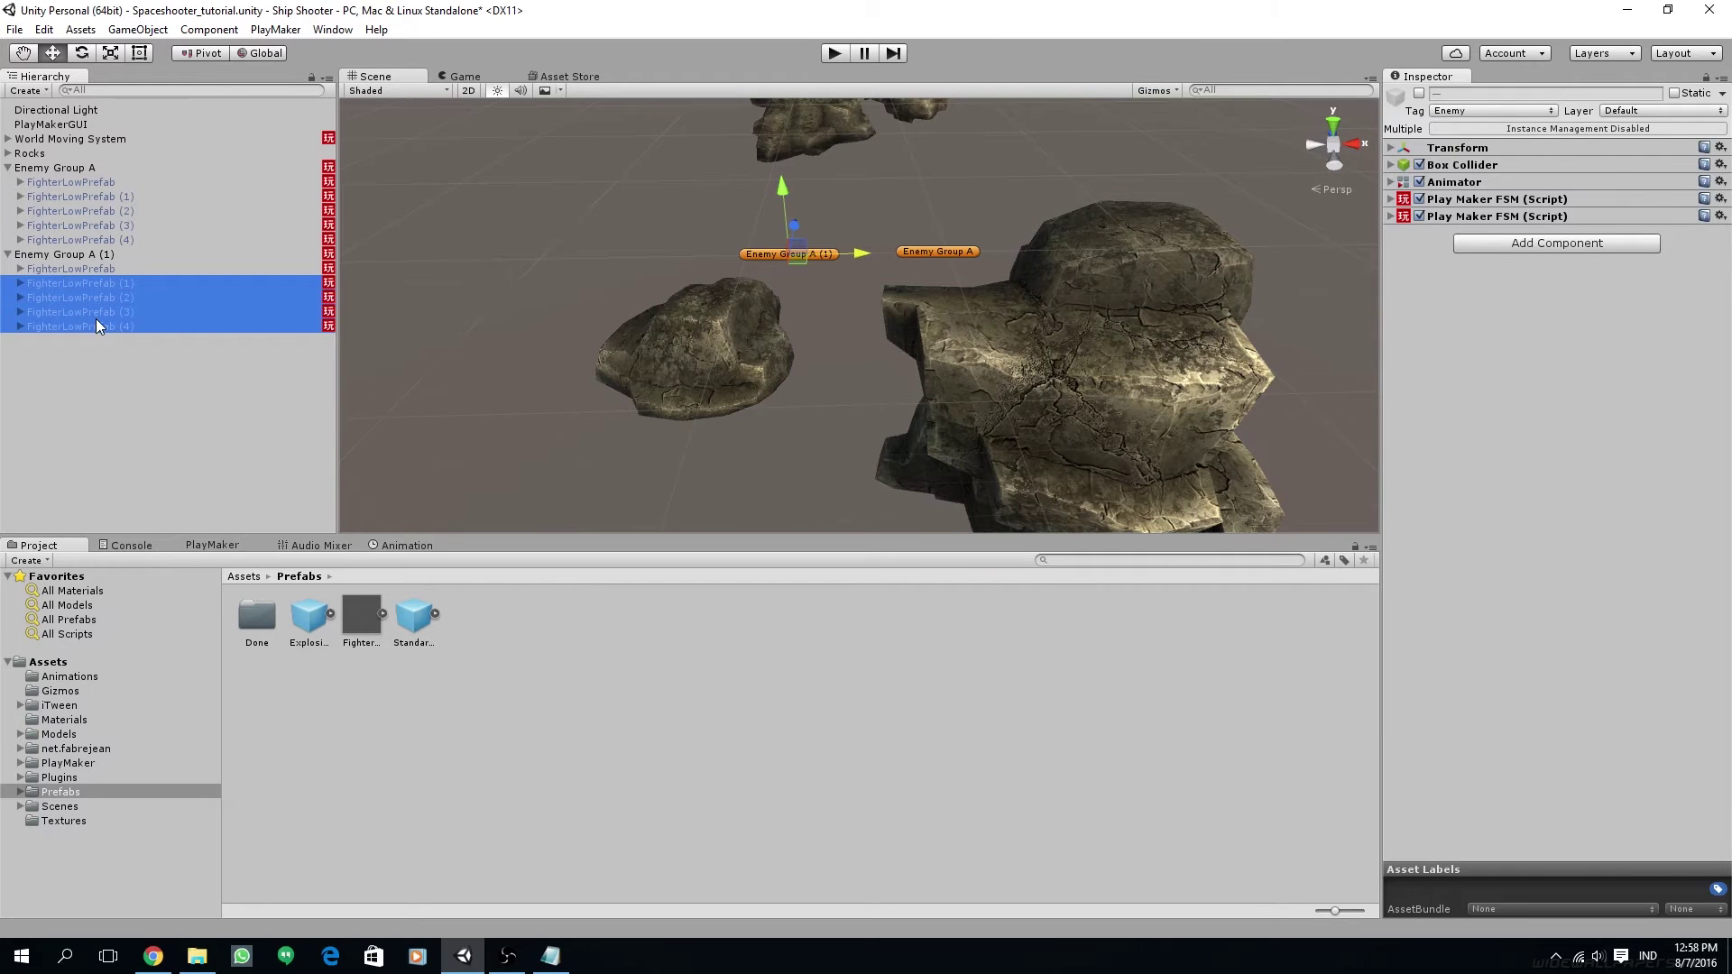
Step: Delete FighterLowPrefab (1) to (4) from Enemy Group A (1) and remove the Animator component from its remaining fighter
key("Delete")
left_click(74, 268)
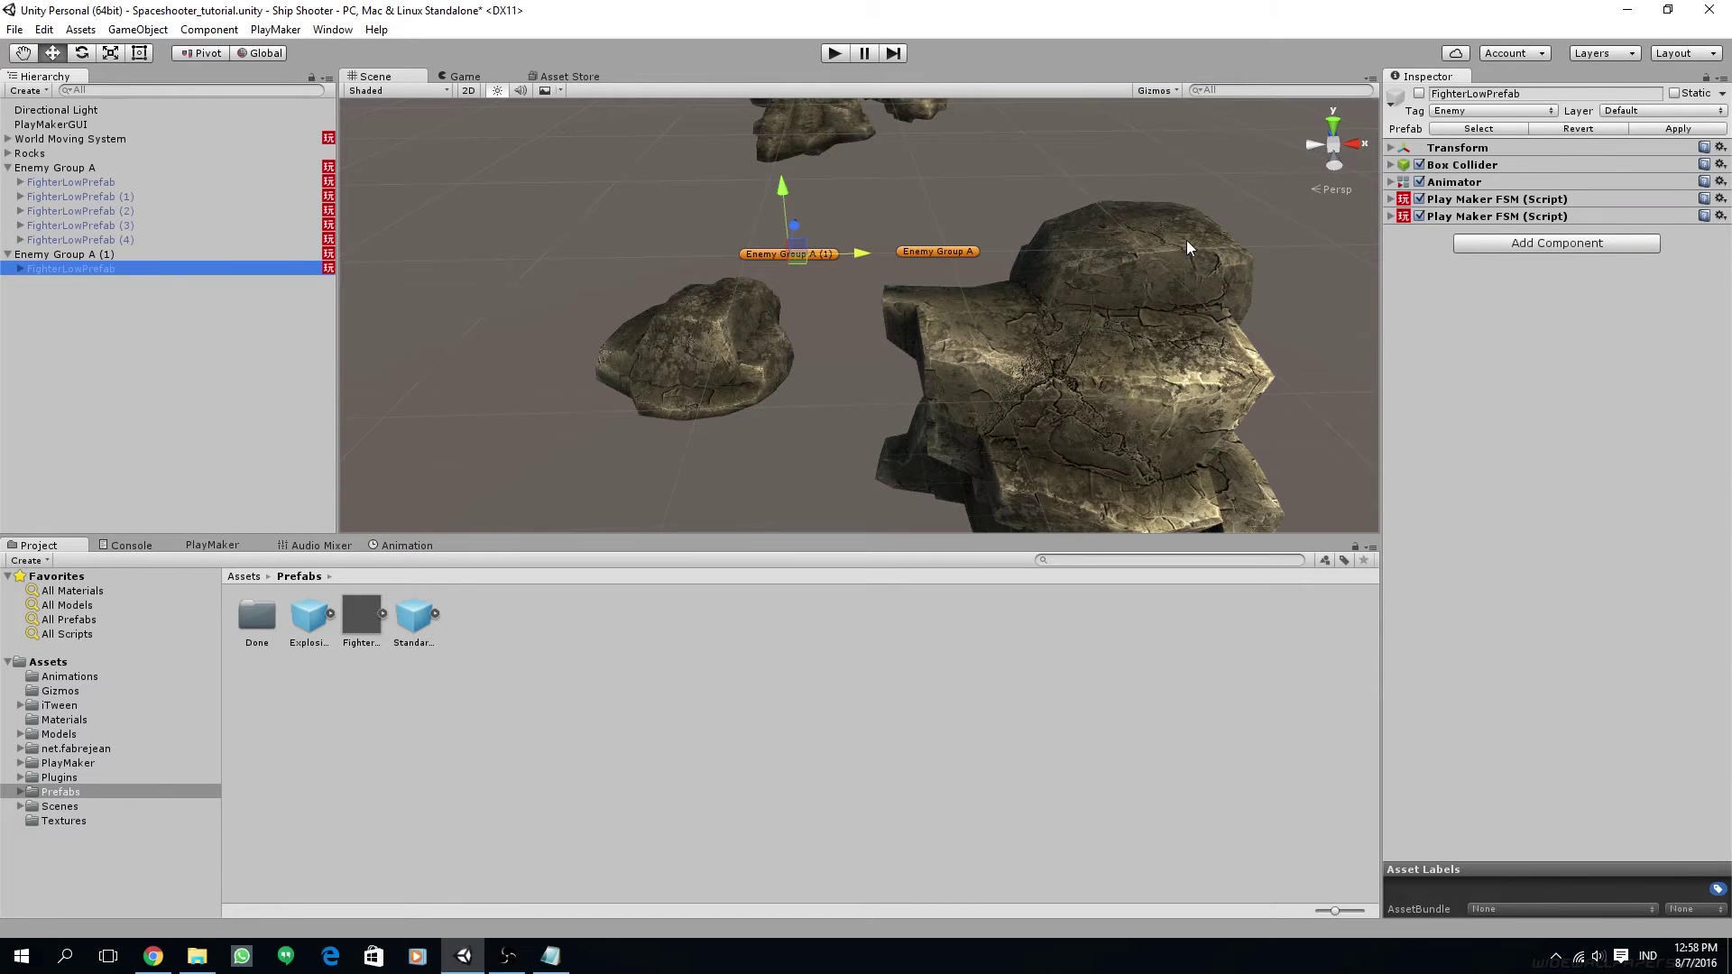
left_click_drag(909, 262, 996, 374, "alt")
left_click(1390, 181)
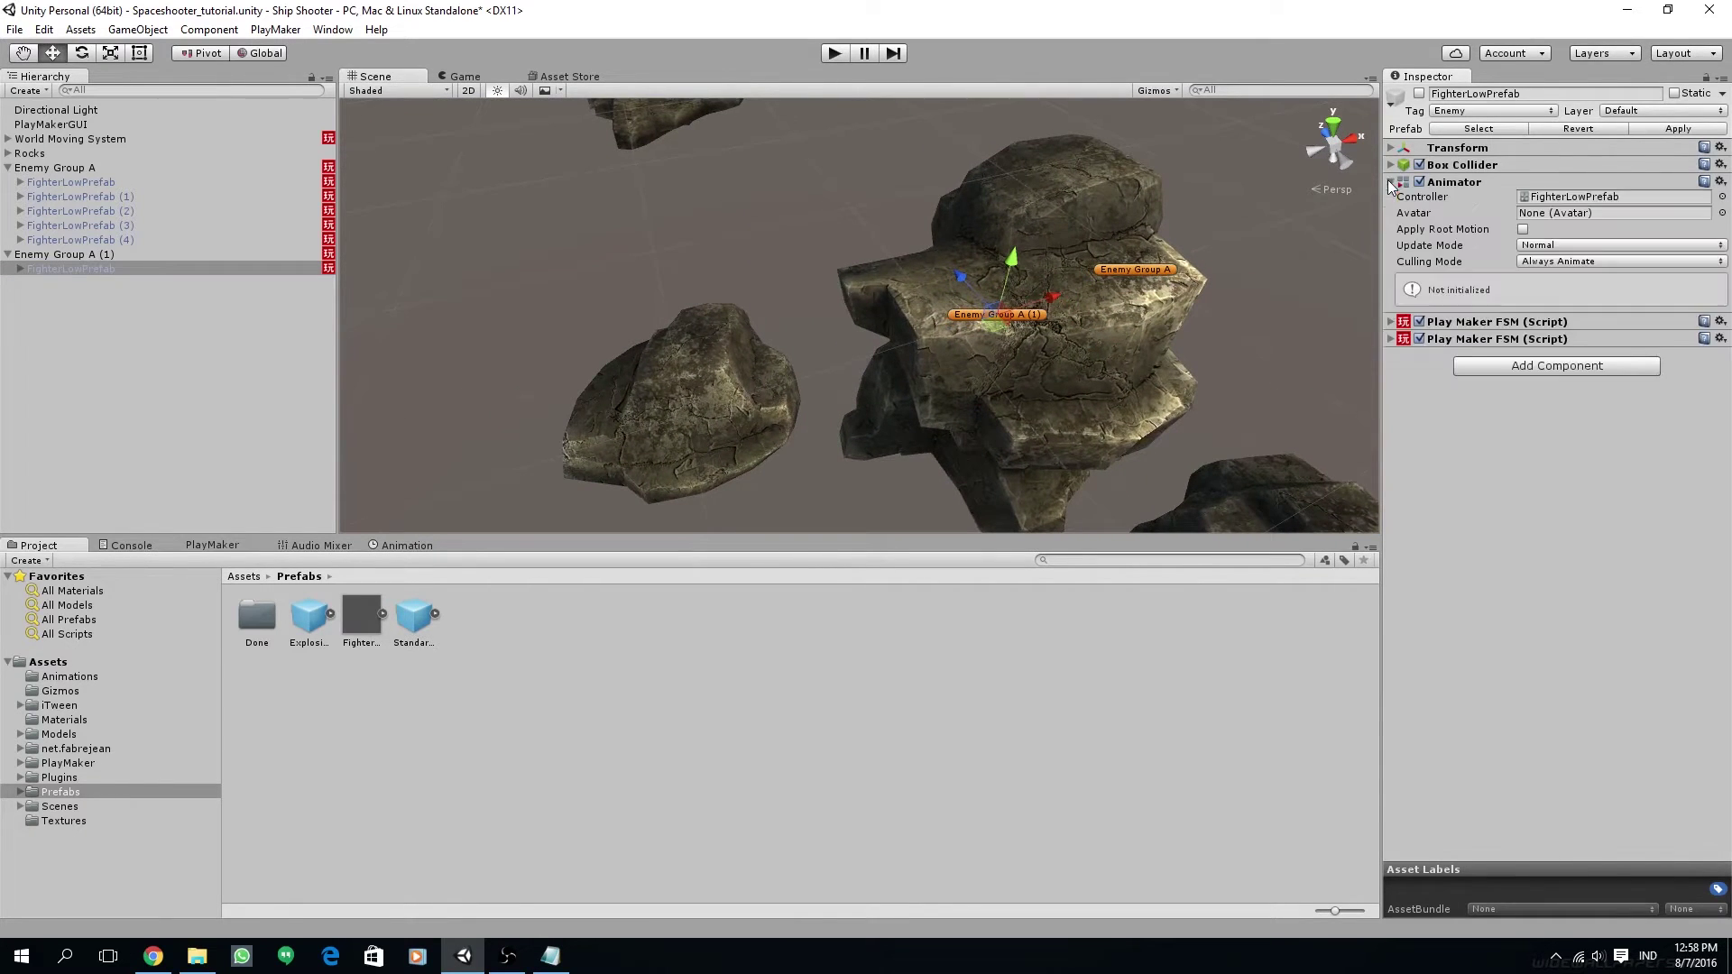
right_click(1453, 181)
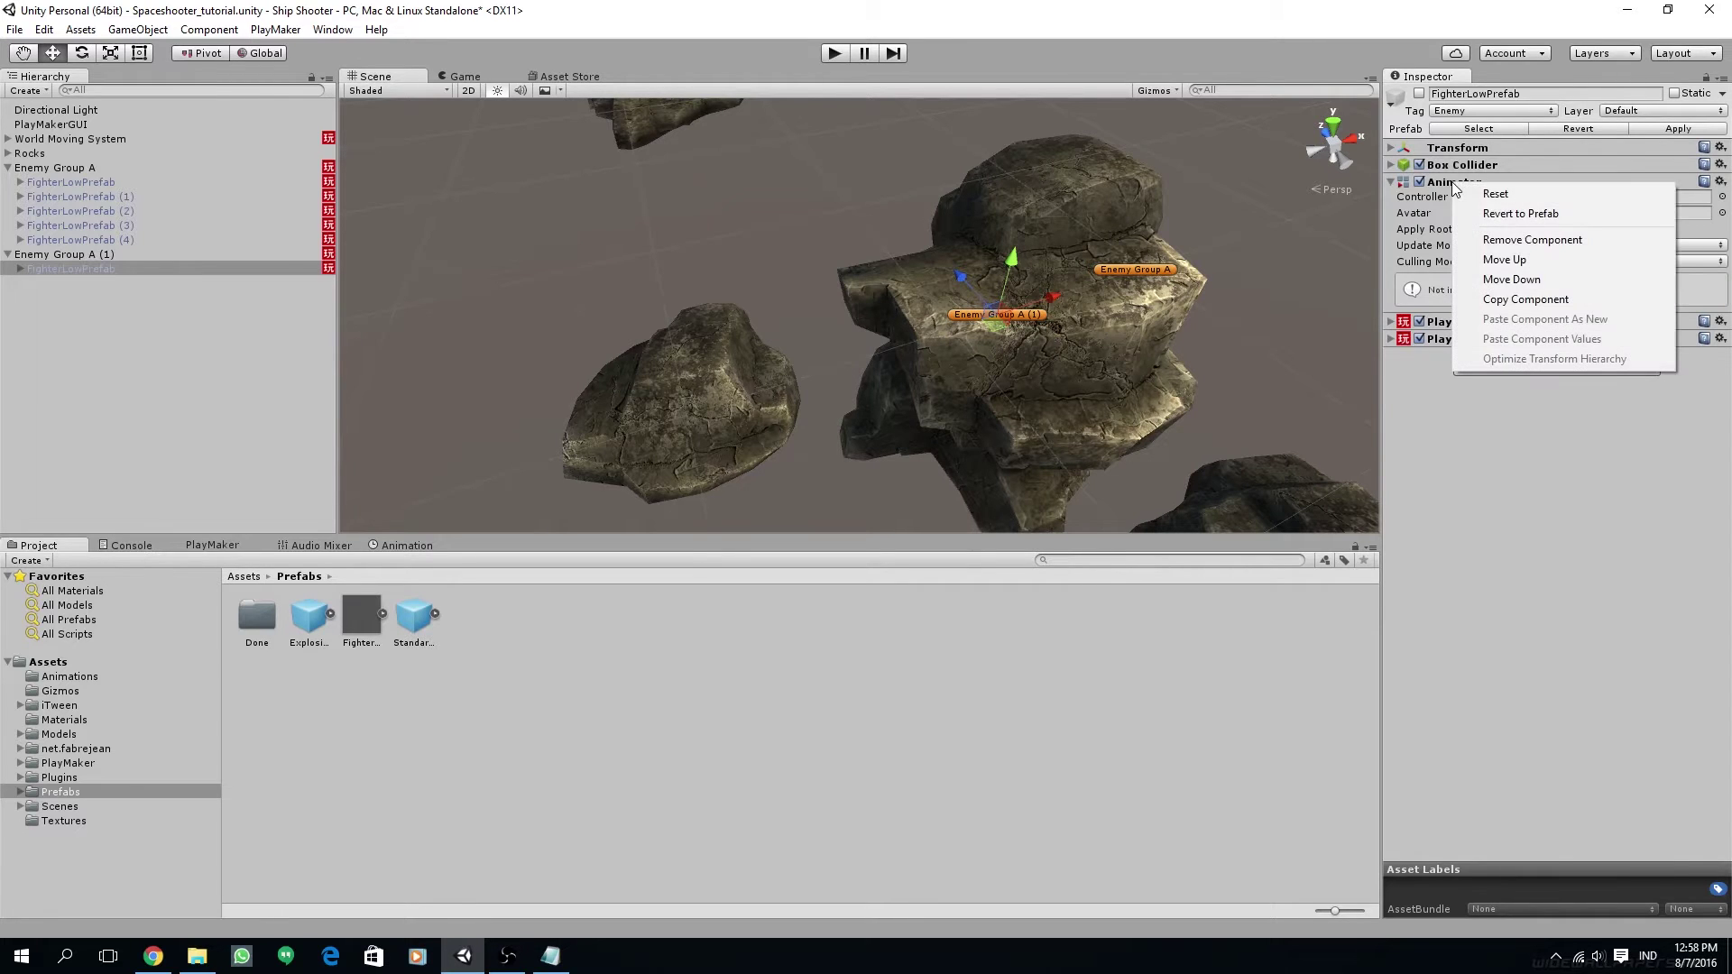
left_click(1533, 239)
Step: Activate the remaining FighterLowPrefab in Enemy Group A (1) so it shows in the scene
left_click_drag(1002, 365, 998, 375, "alt")
left_click(1420, 93)
left_click_drag(1254, 204, 1289, 316, "alt")
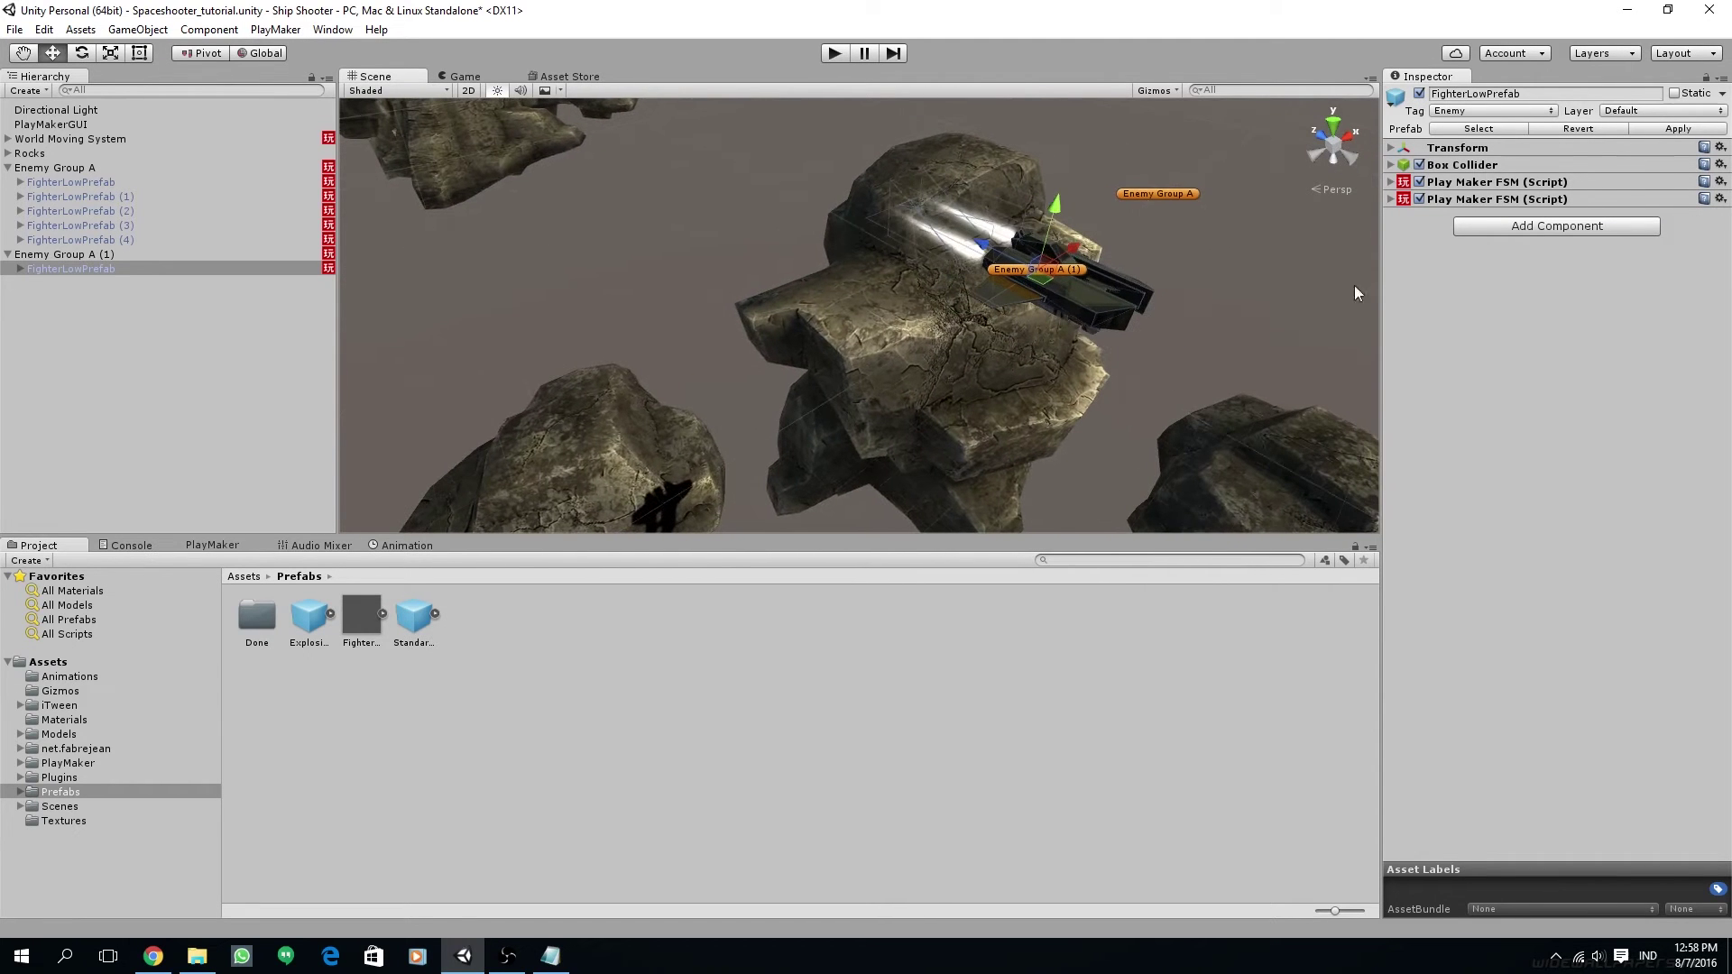
Step: Expand FighterLowPrefab in Enemy Group A (1) and select the FighterLow mesh object nested inside its FighterLow child
left_click(18, 269)
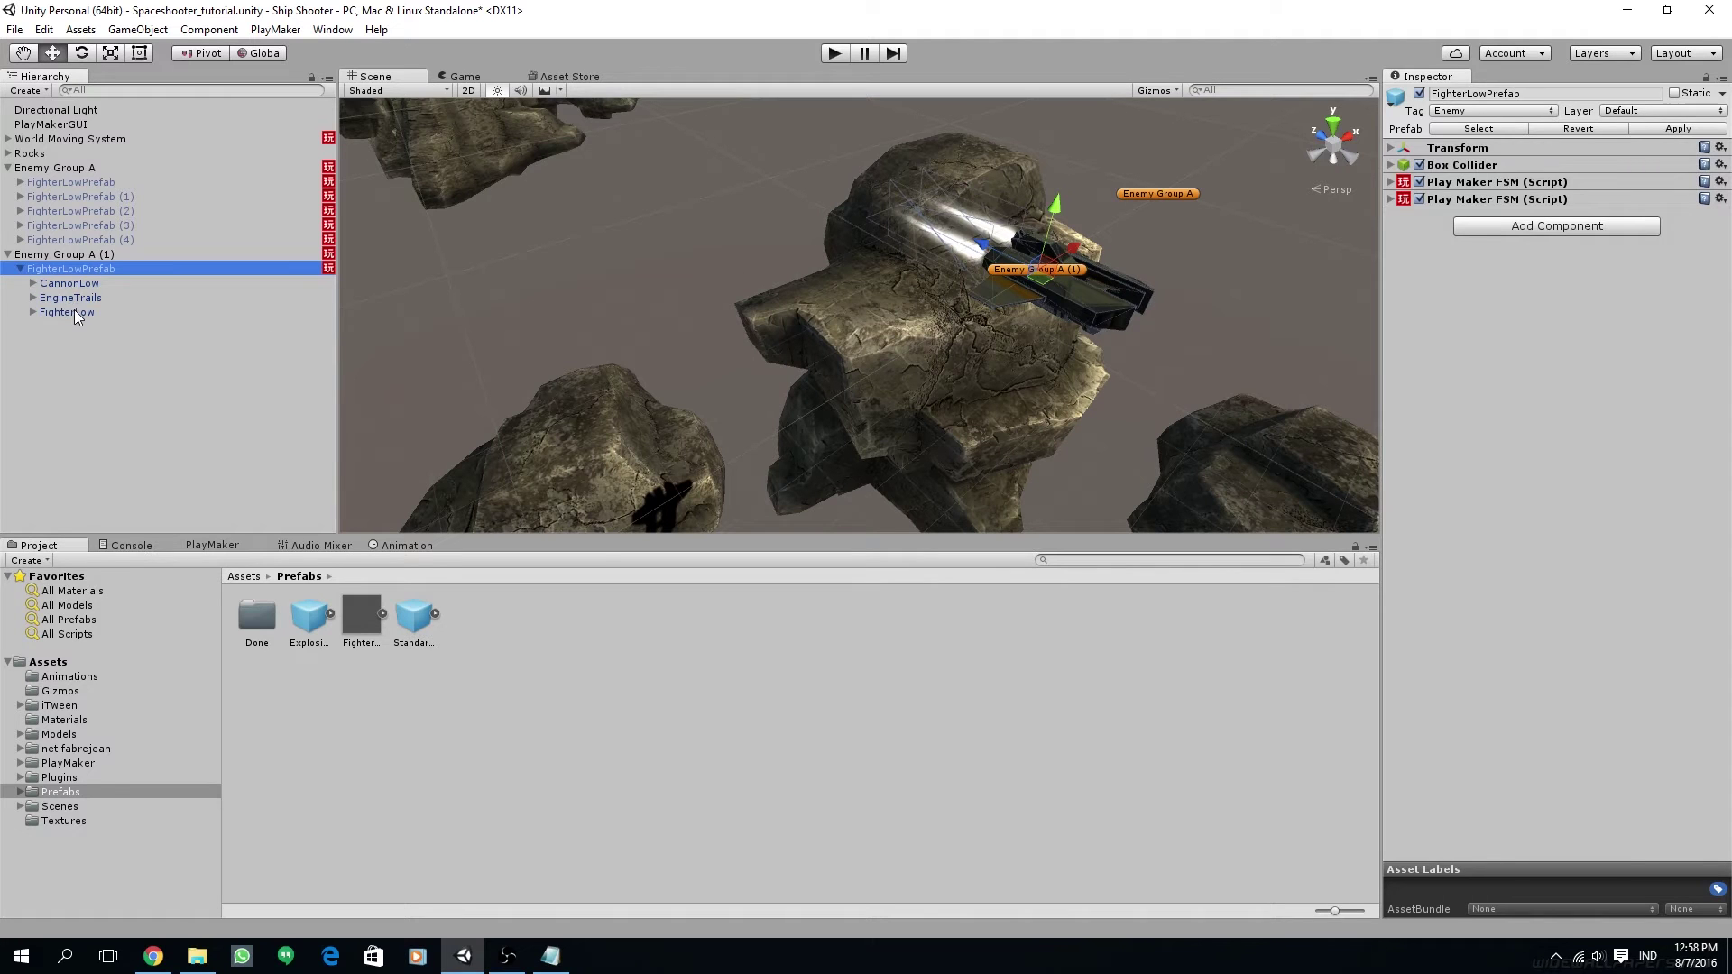
left_click(75, 310)
left_click(27, 270)
left_click(21, 269)
left_click(20, 269)
left_click(64, 313)
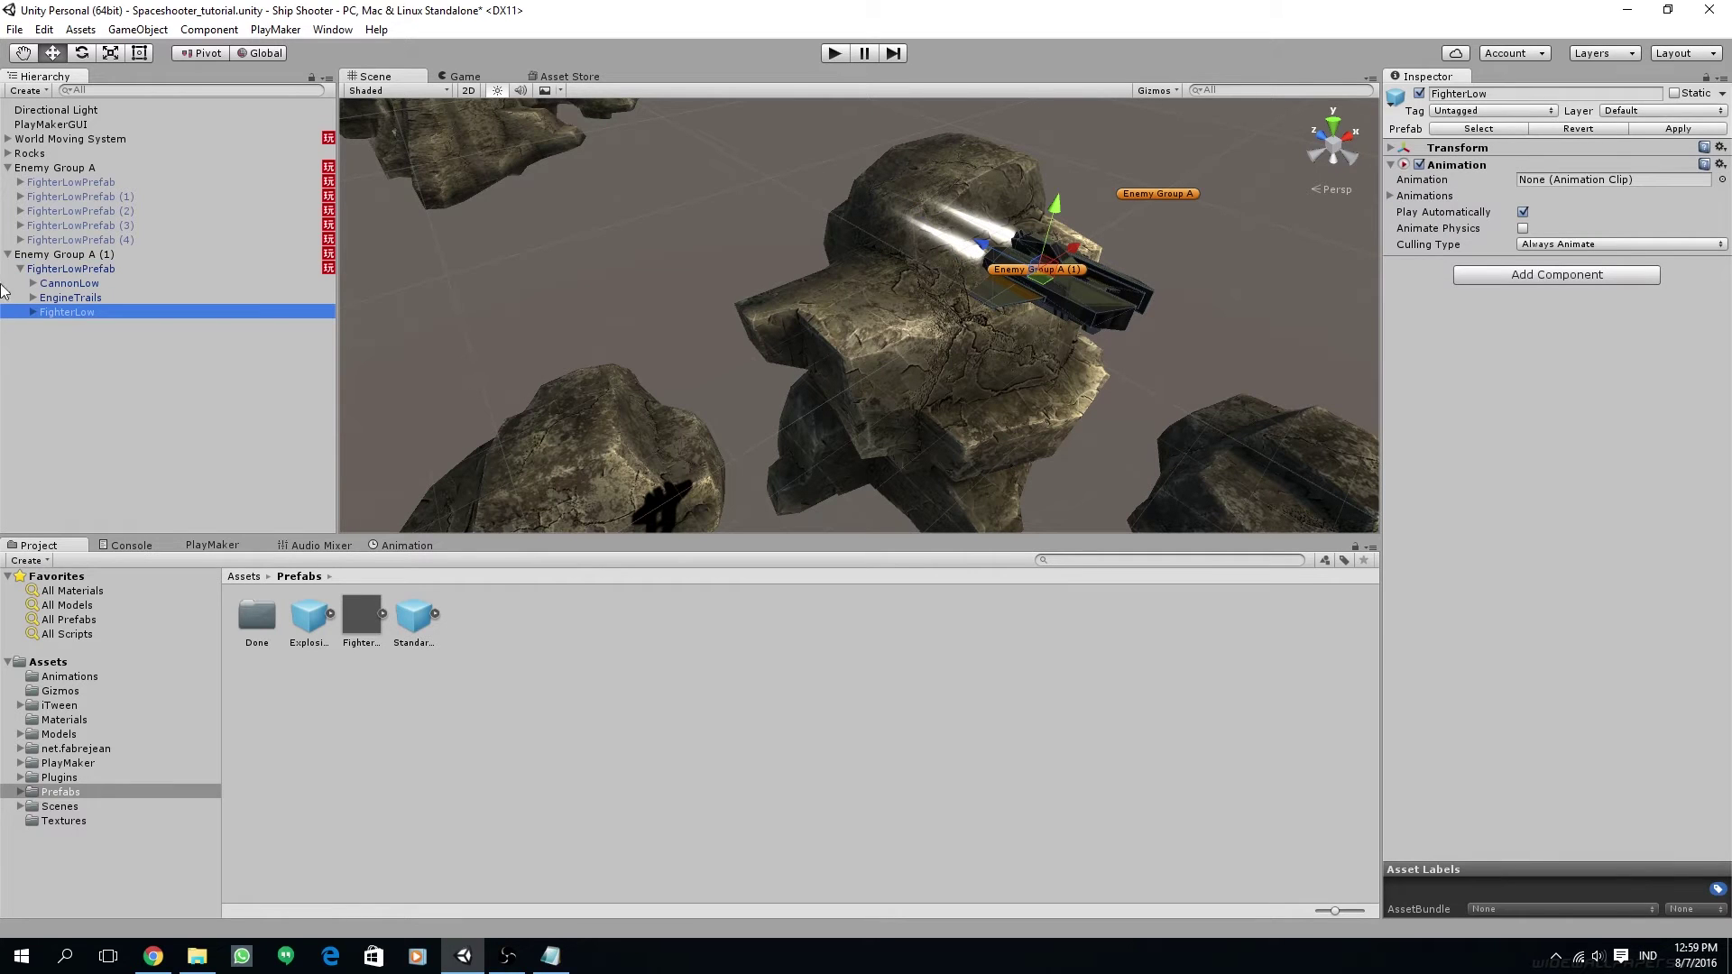
left_click(33, 312)
left_click(74, 325)
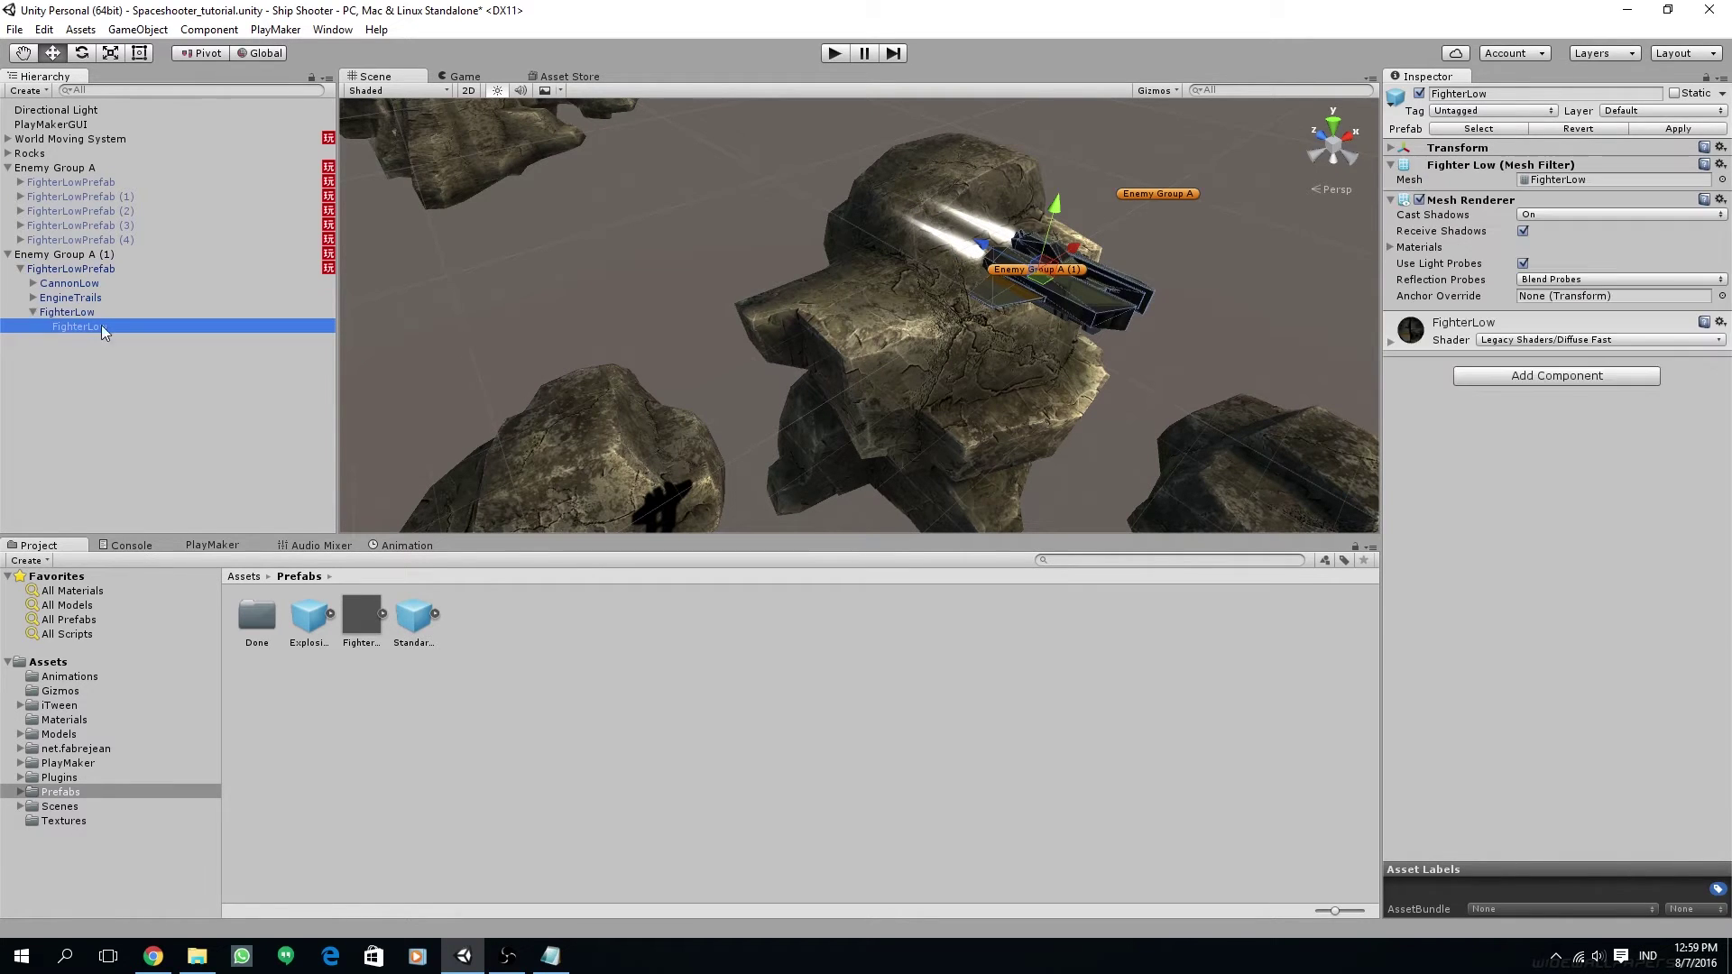
Step: Apply the FighterLow 2 material from Models > SpaceFighter > Art Assets > Materials to the nested FighterLow mesh
left_click(60, 734)
double_click(417, 619)
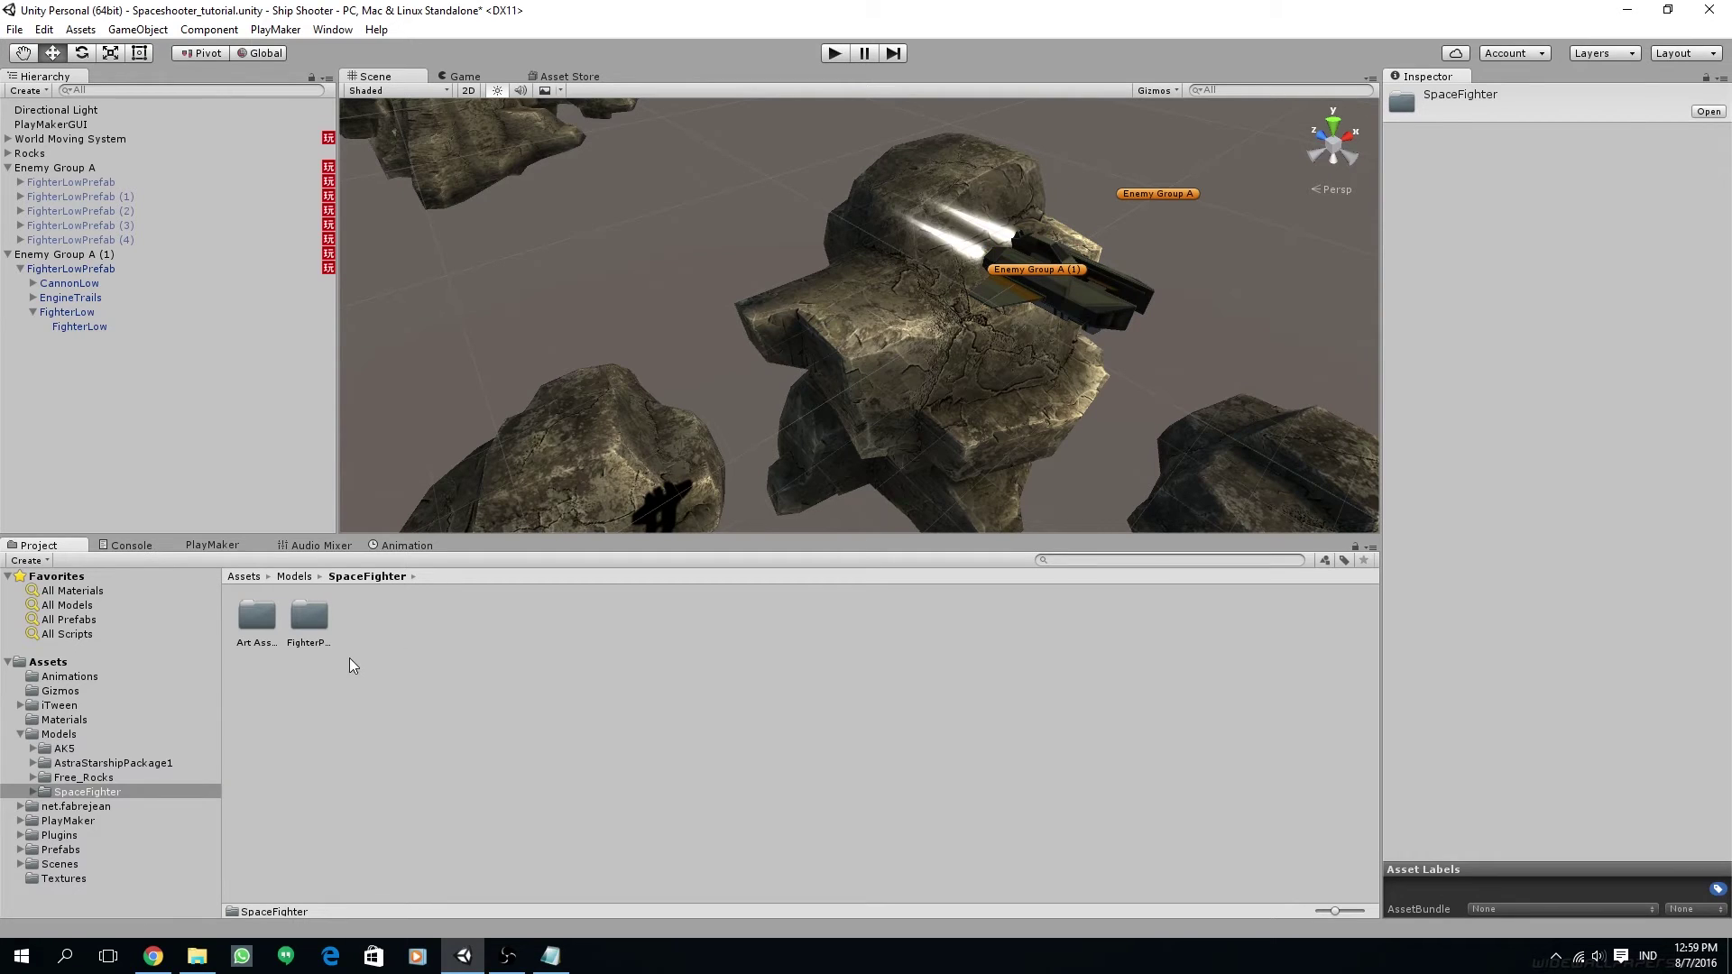
double_click(245, 618)
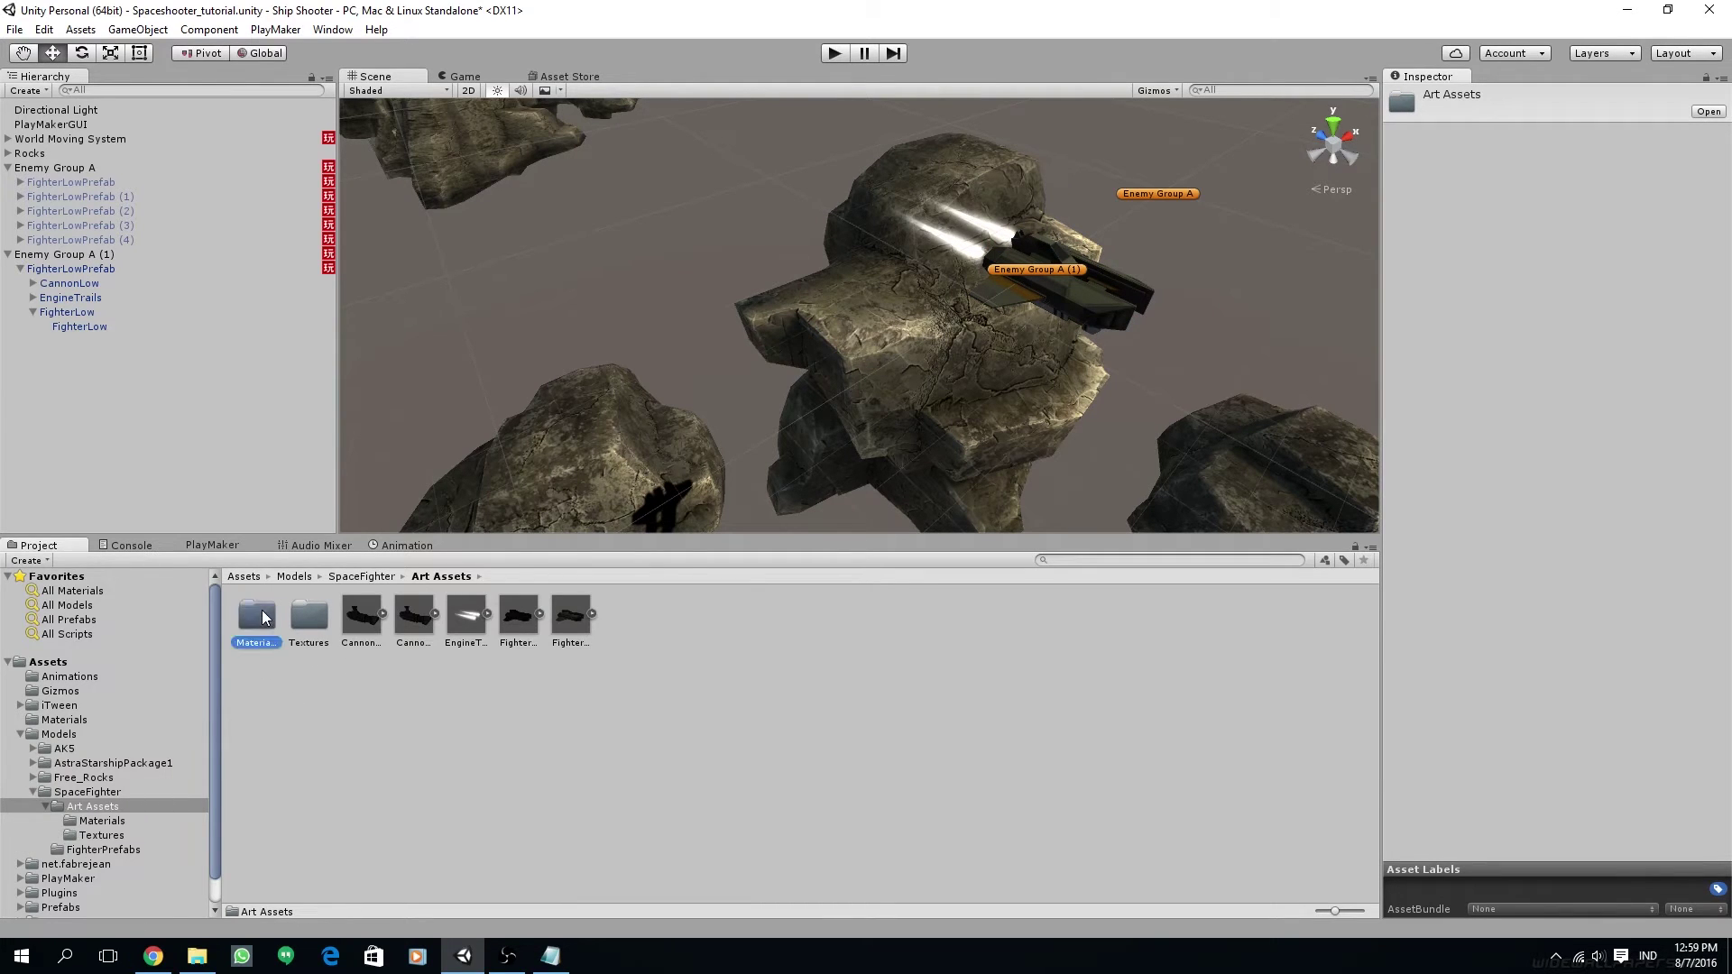
double_click(257, 617)
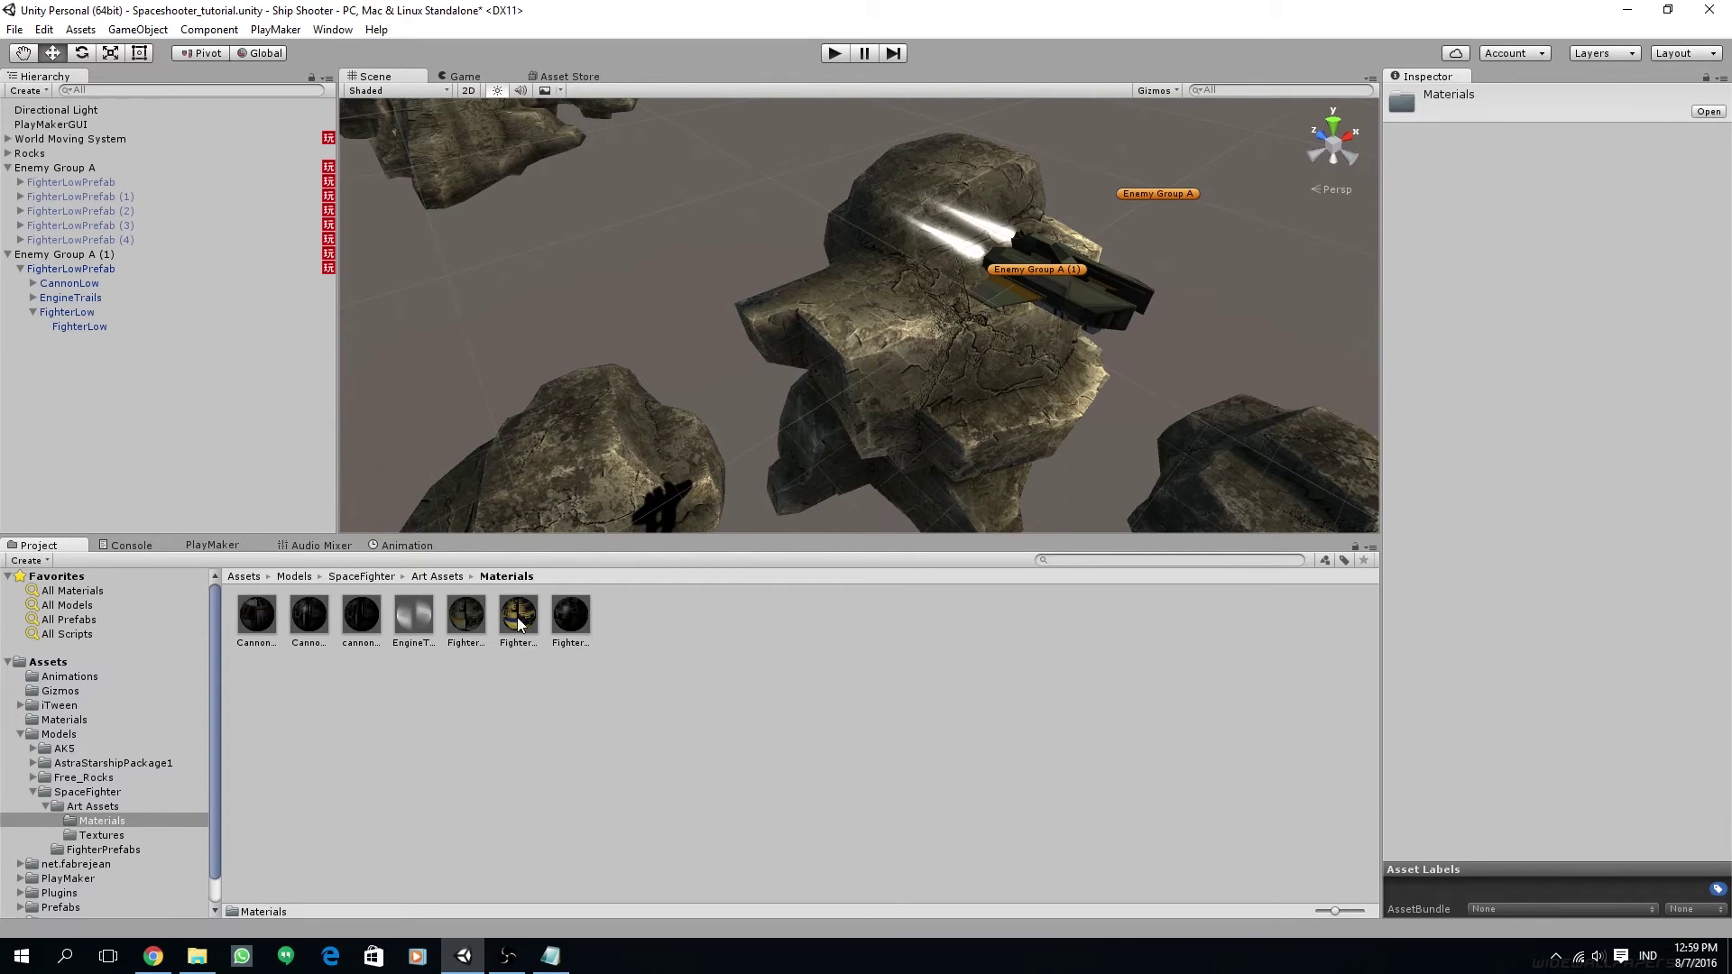
left_click_drag(517, 617, 85, 325)
left_click(85, 325)
left_click_drag(902, 361, 844, 290, "alt")
left_click_drag(729, 309, 345, 339, "alt")
Step: Collapse the recoloured fighter's hierarchy and show the Transform values of its FighterLowPrefab
left_click(33, 312)
left_click(50, 267)
left_click(19, 269)
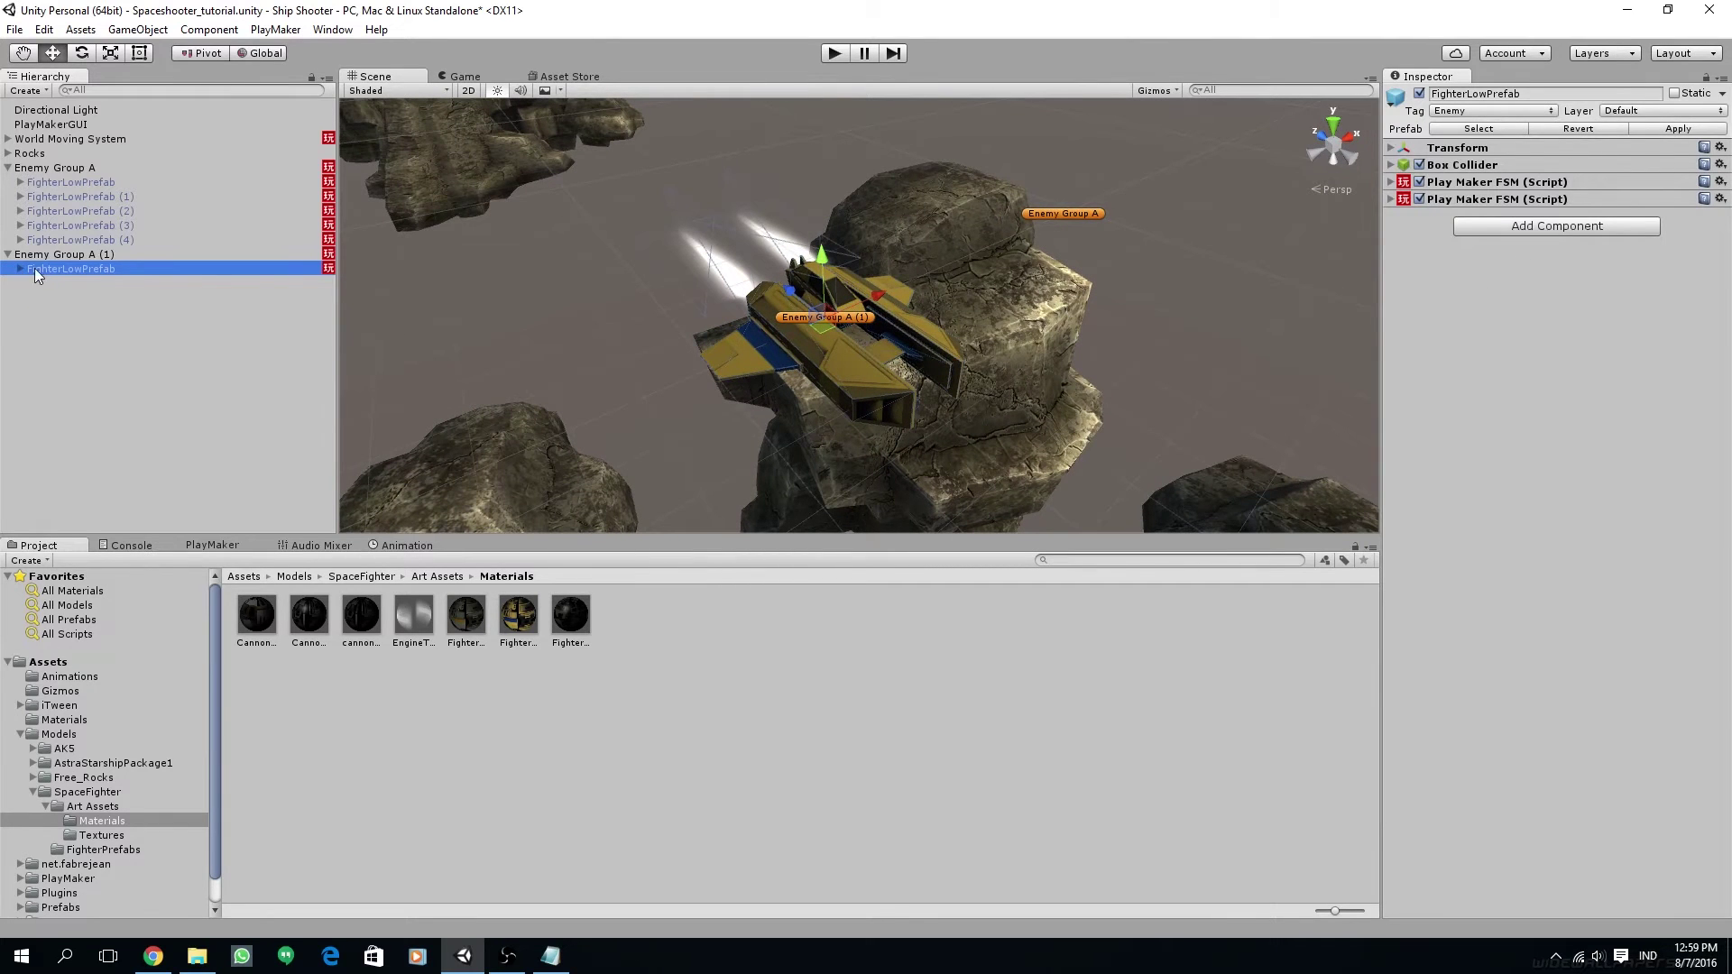
left_click_drag(666, 294, 614, 299, "alt")
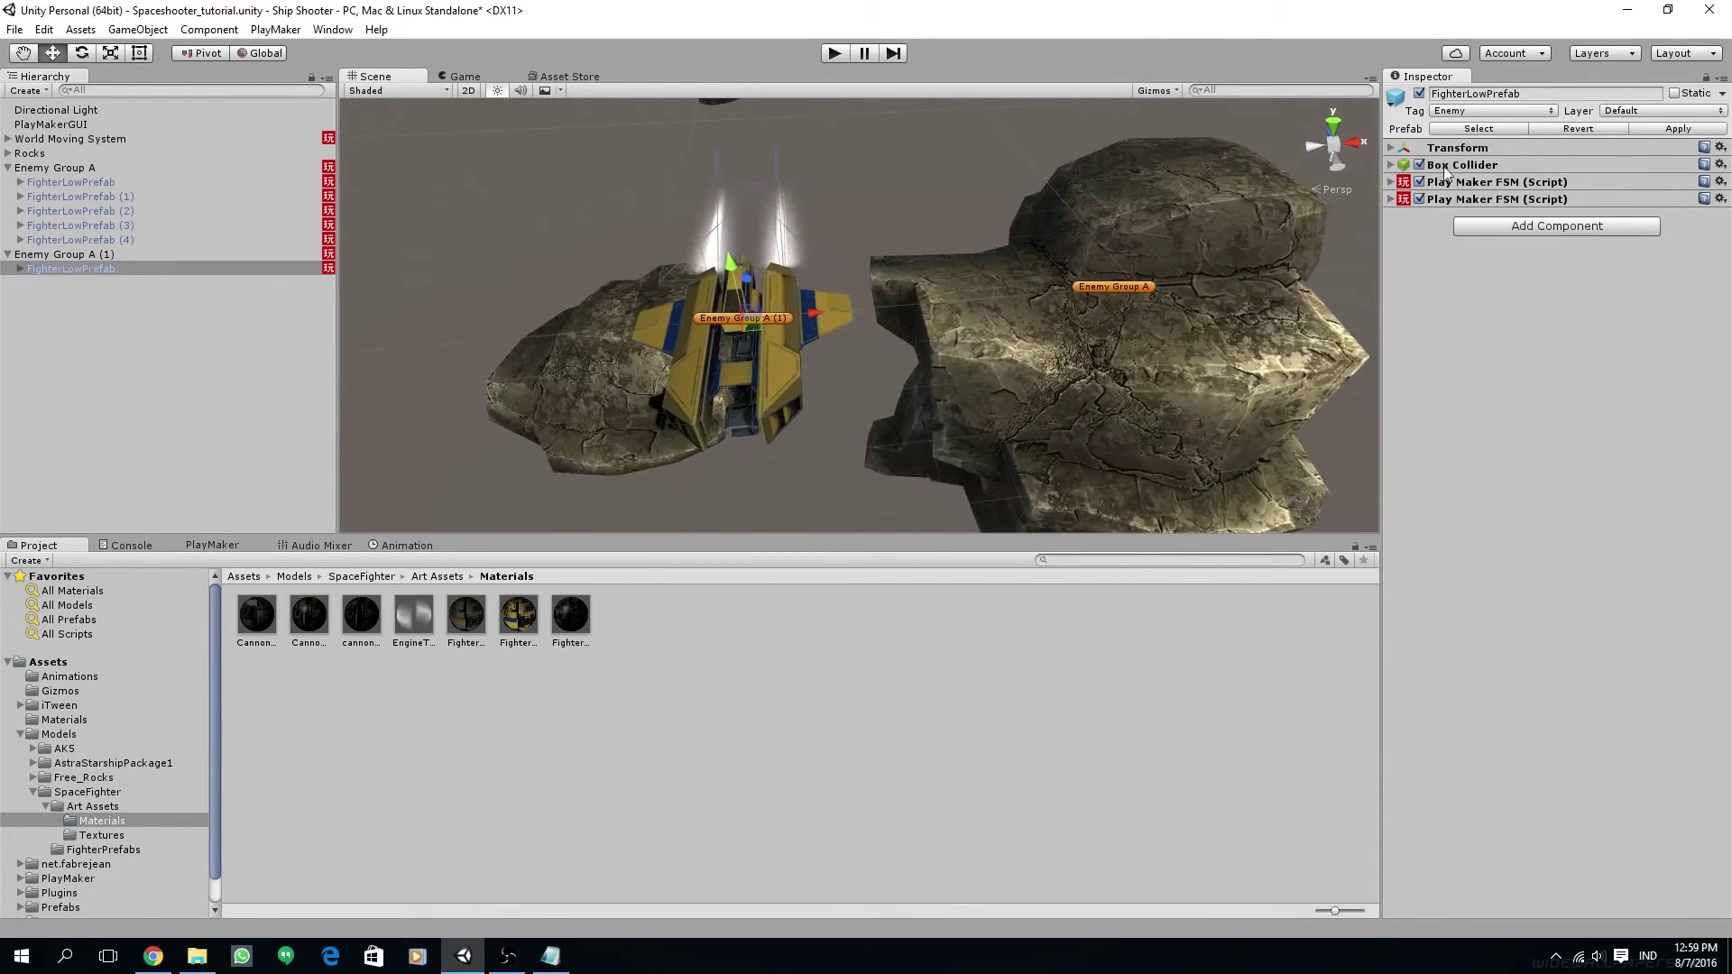
left_click(1392, 148)
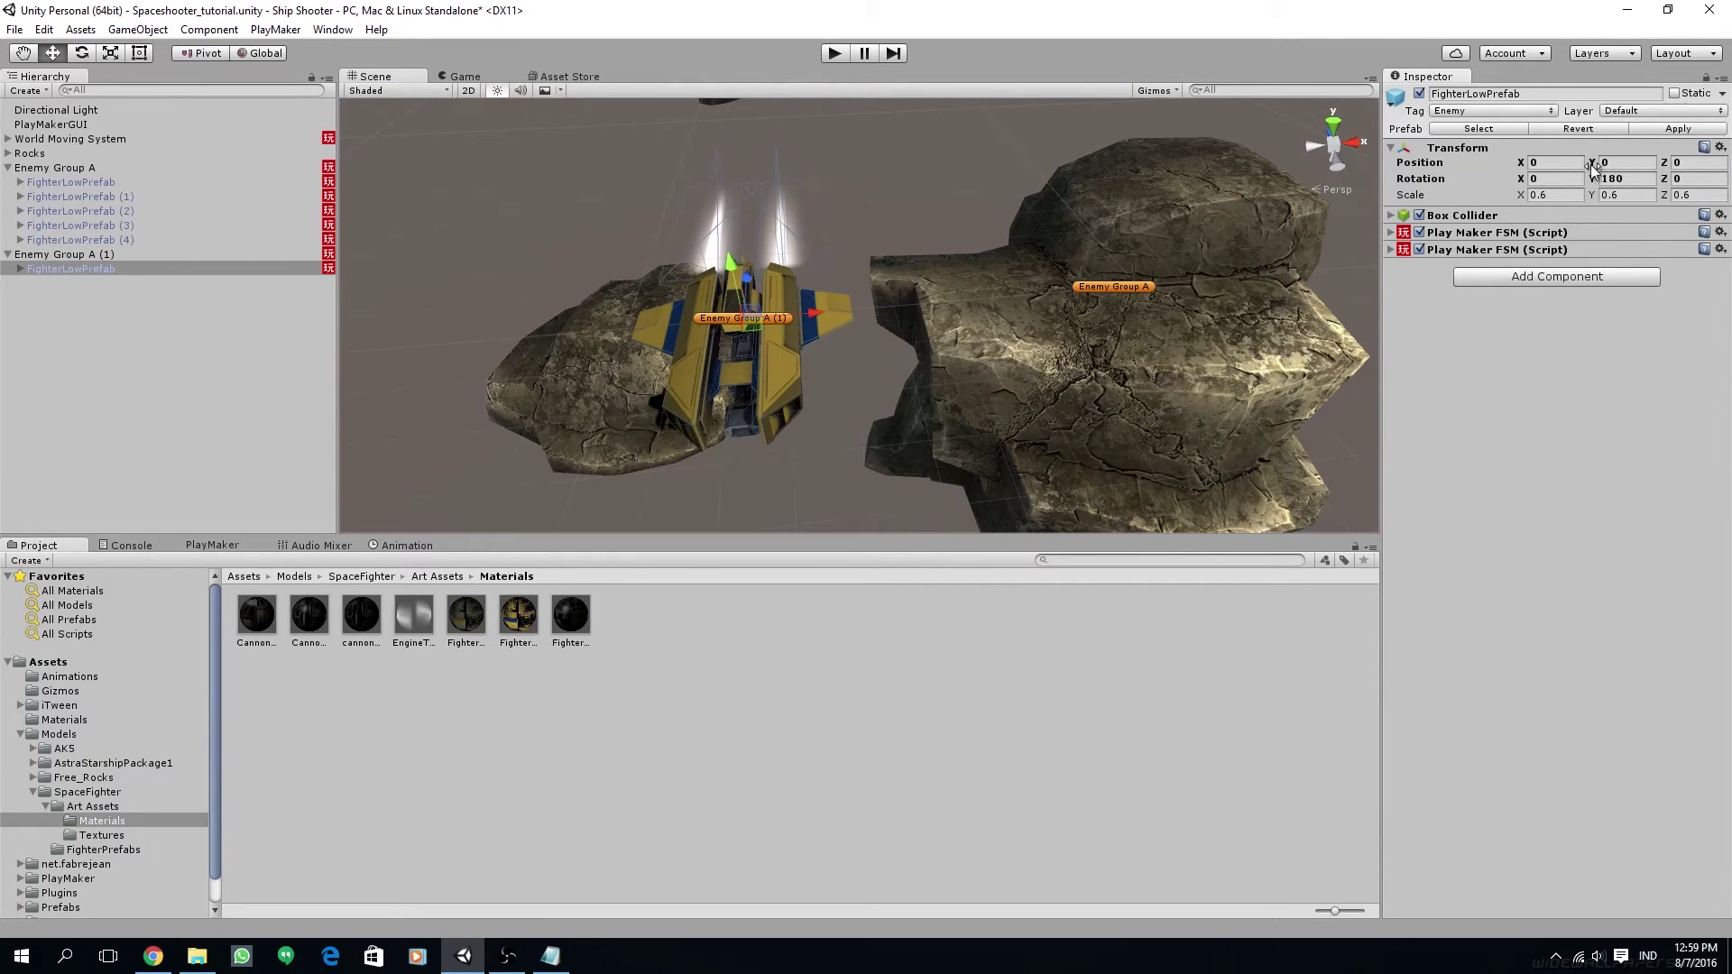
Step: Examine the new fighter's placement from above, relative to the rocks and the water area
left_click_drag(1038, 361, 1245, 207, "alt")
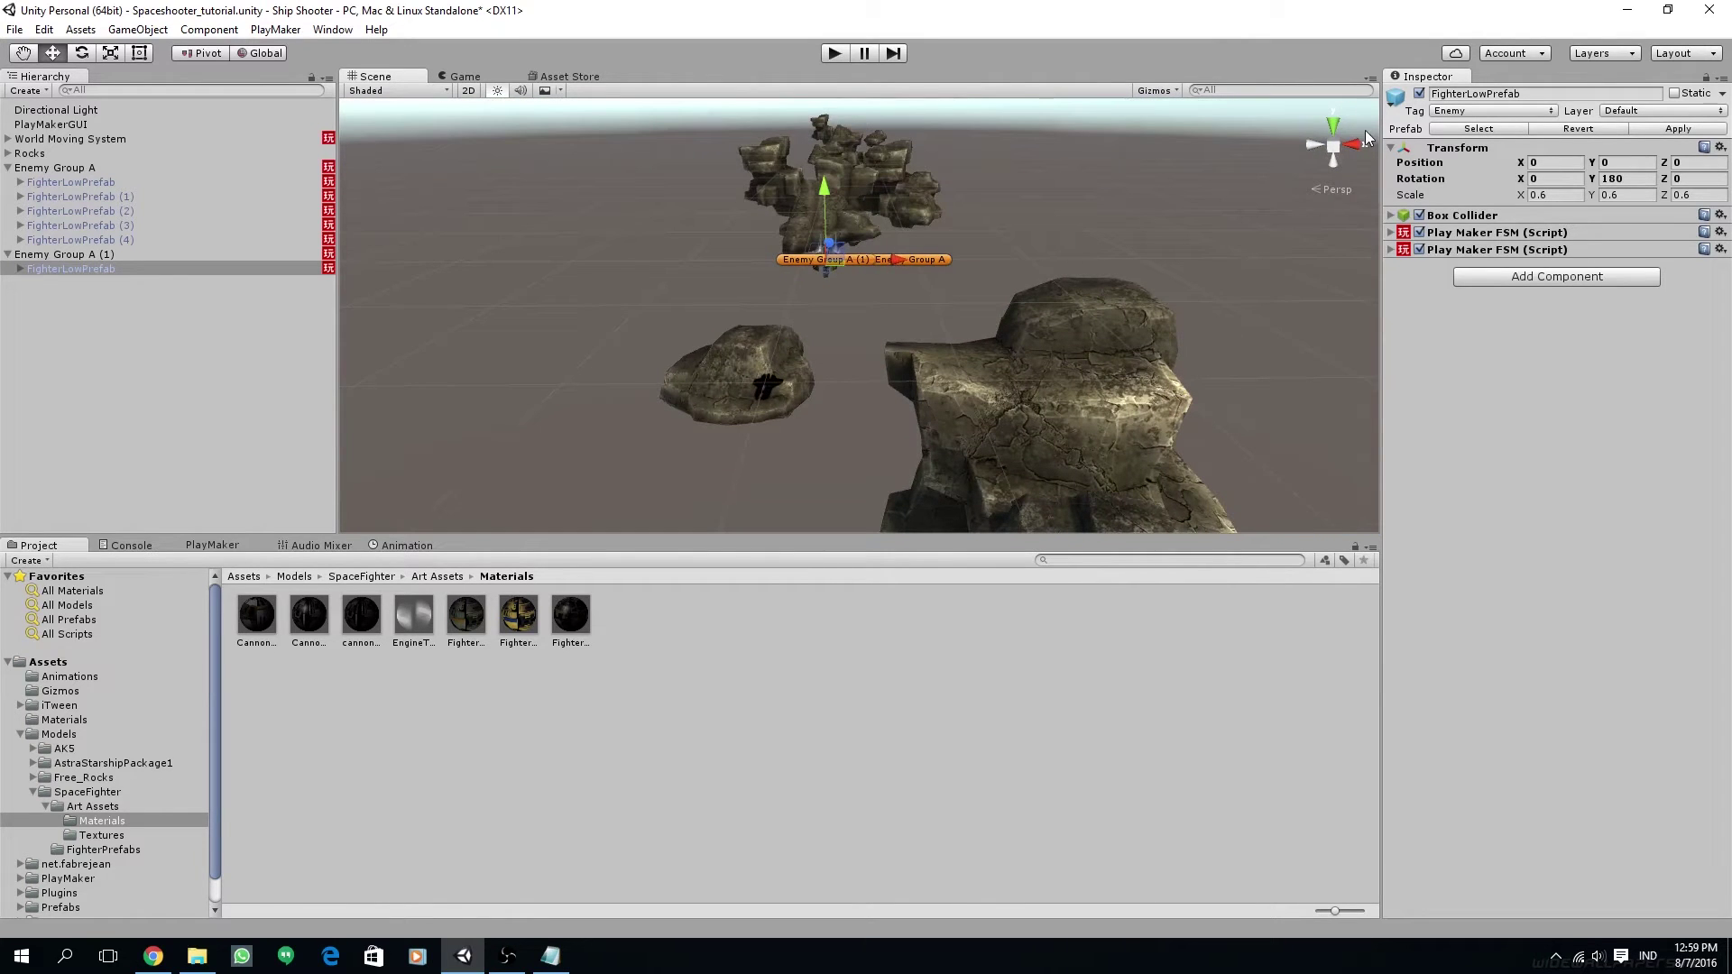
left_click(1336, 127)
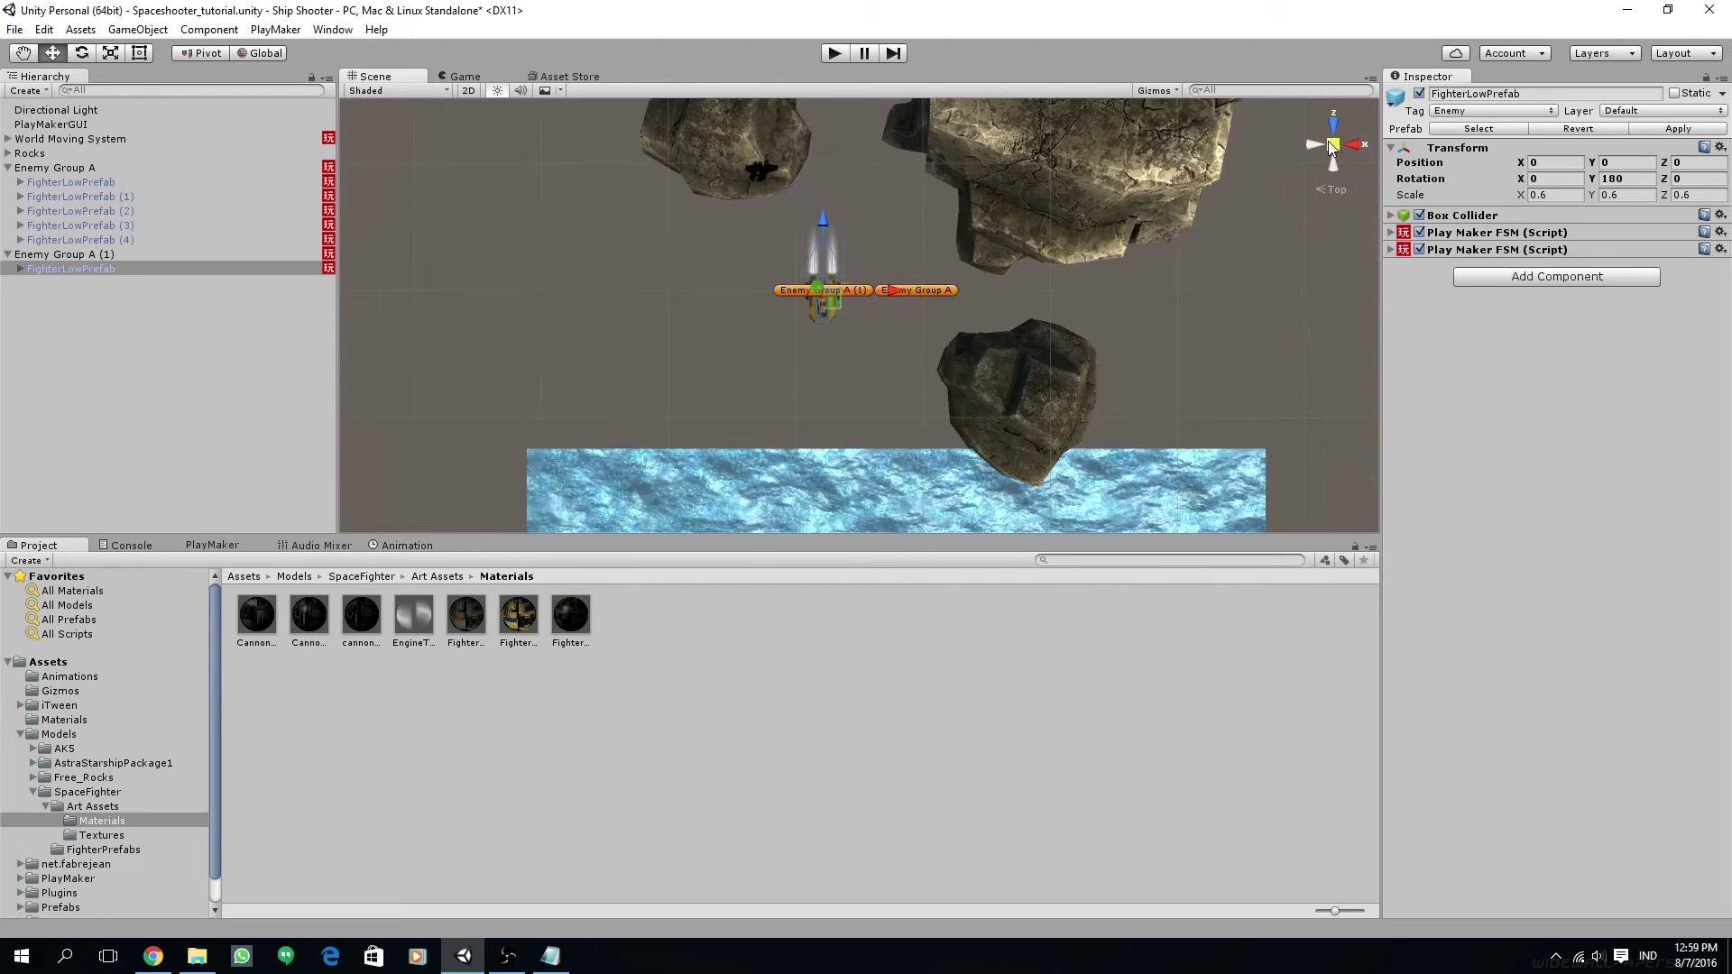
left_click(1333, 146)
left_click(1335, 147)
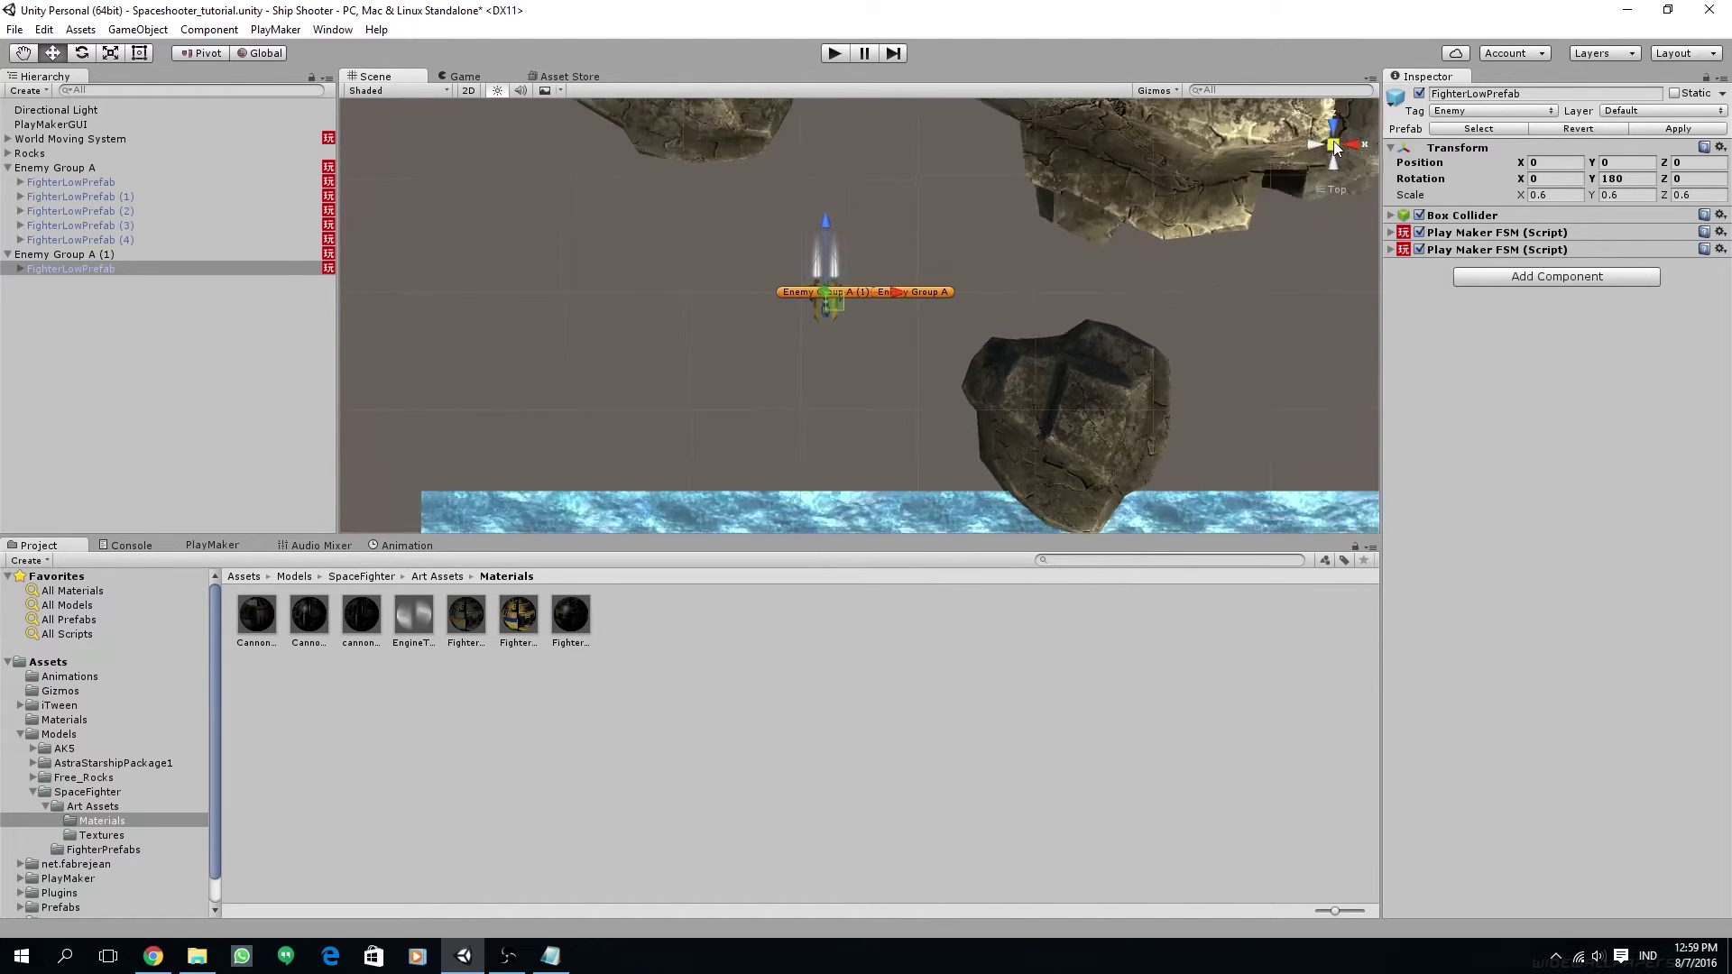
left_click(1334, 147)
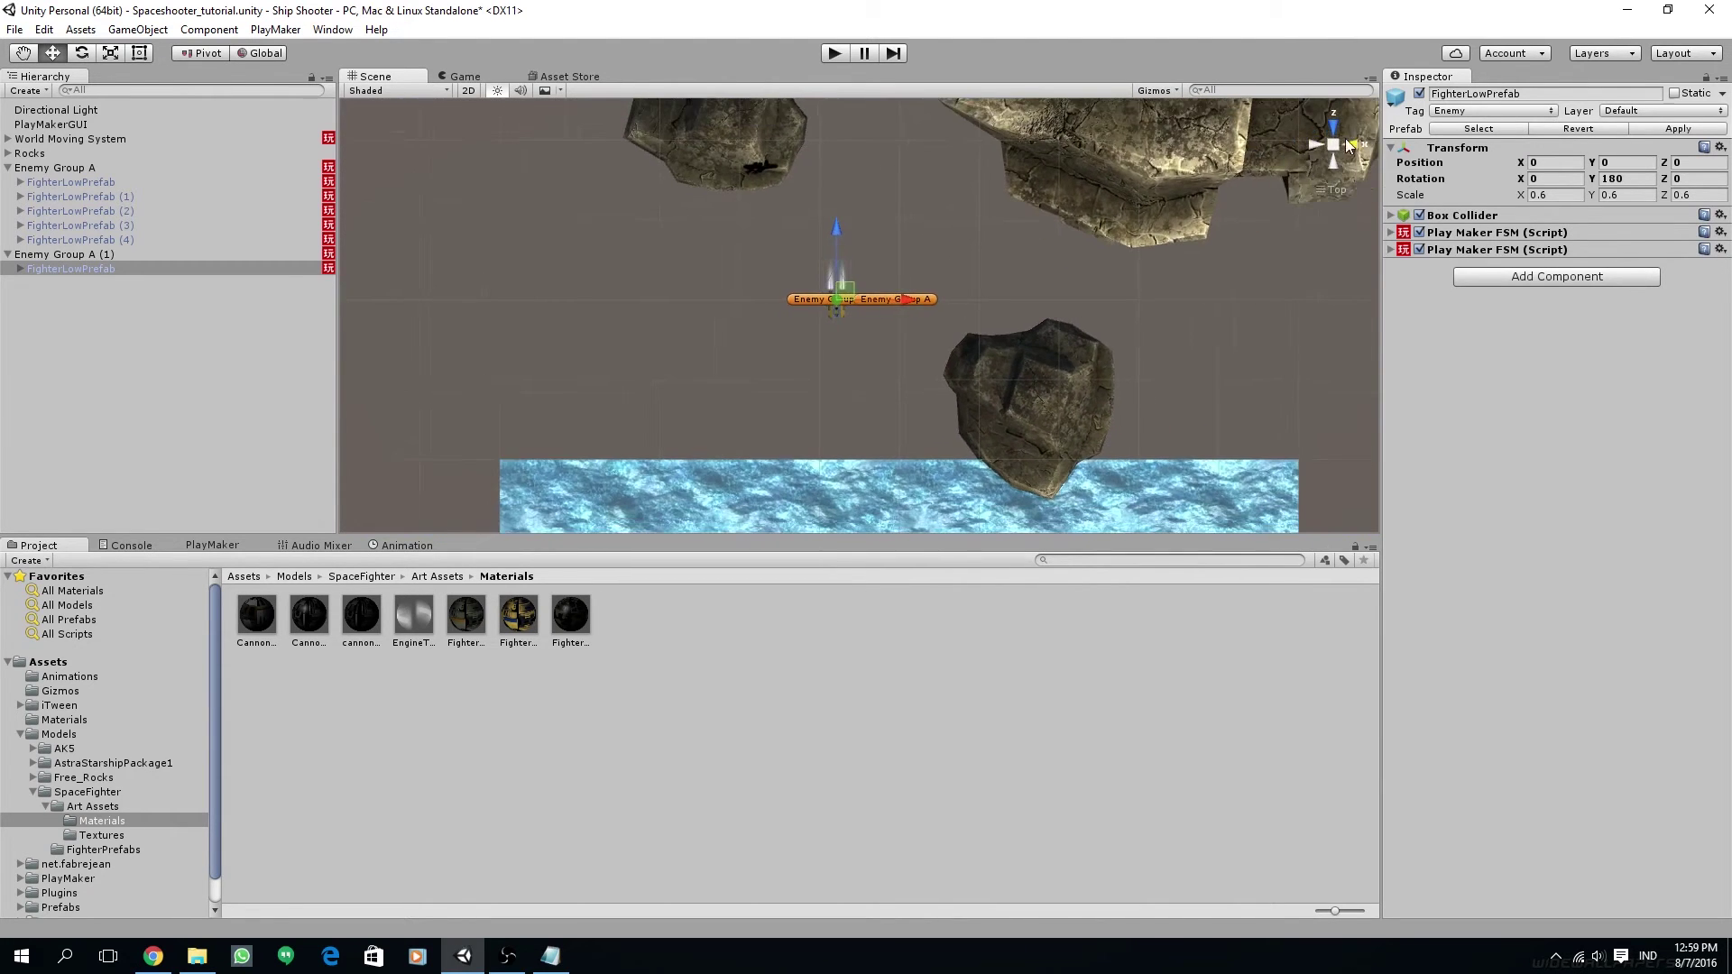
left_click(1332, 148)
left_click(1332, 148)
left_click(1333, 149)
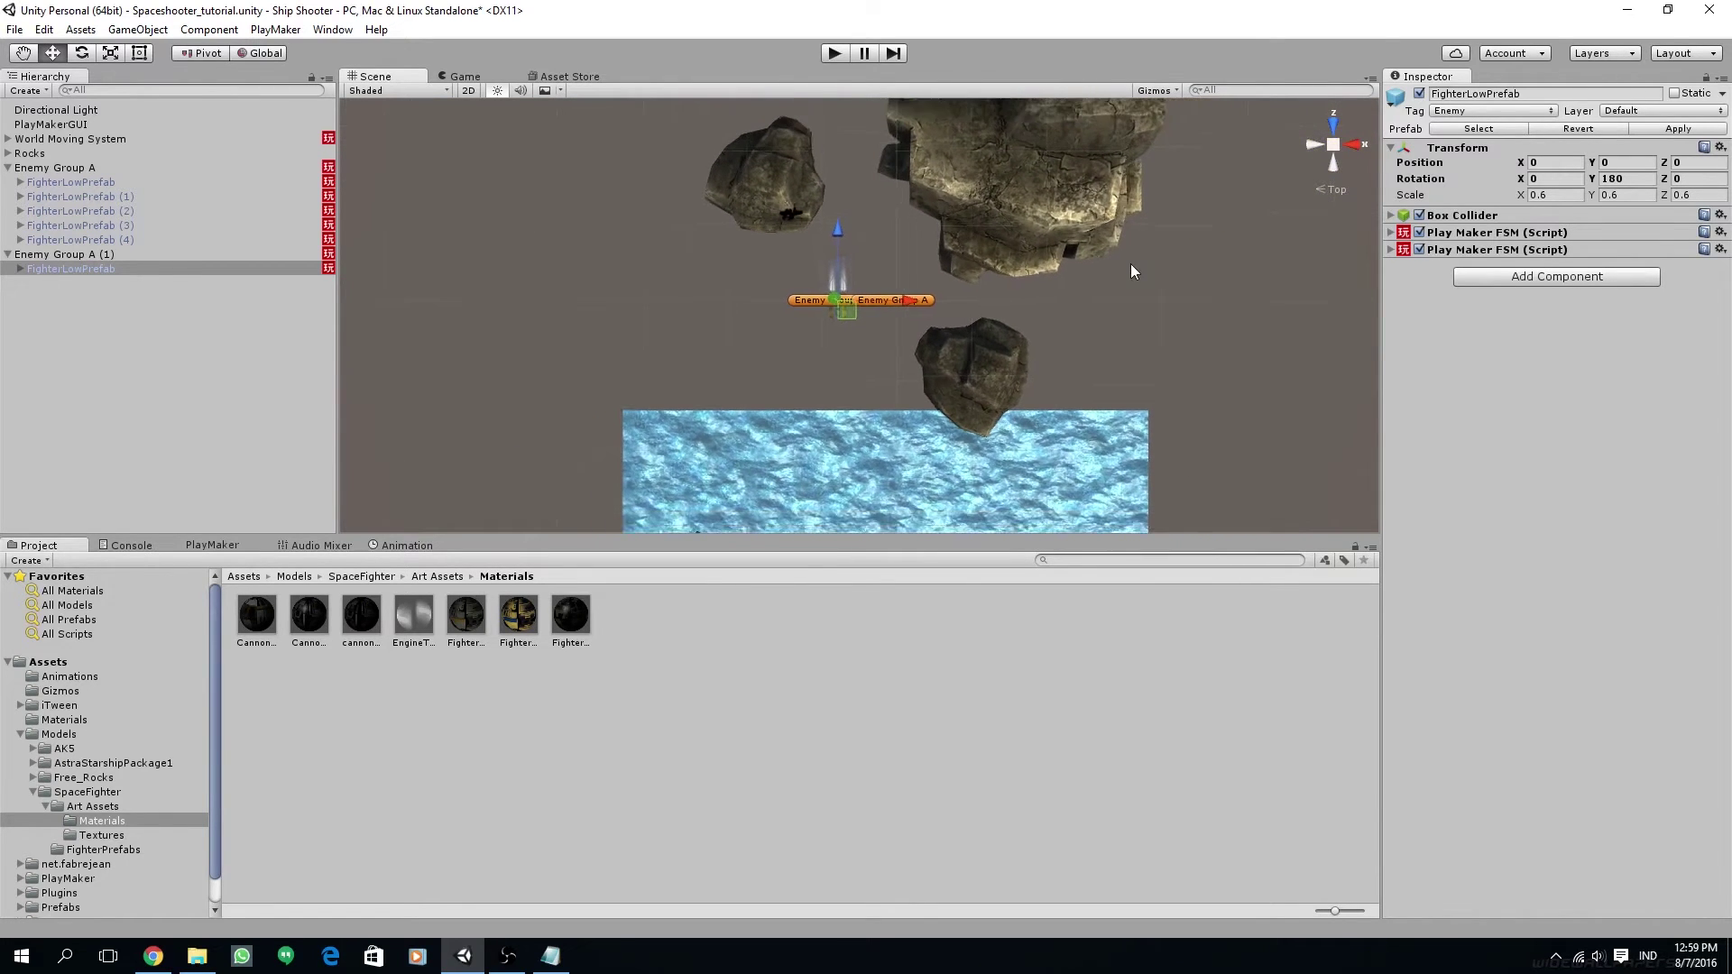
middle_click_drag(1071, 375, 1076, 159)
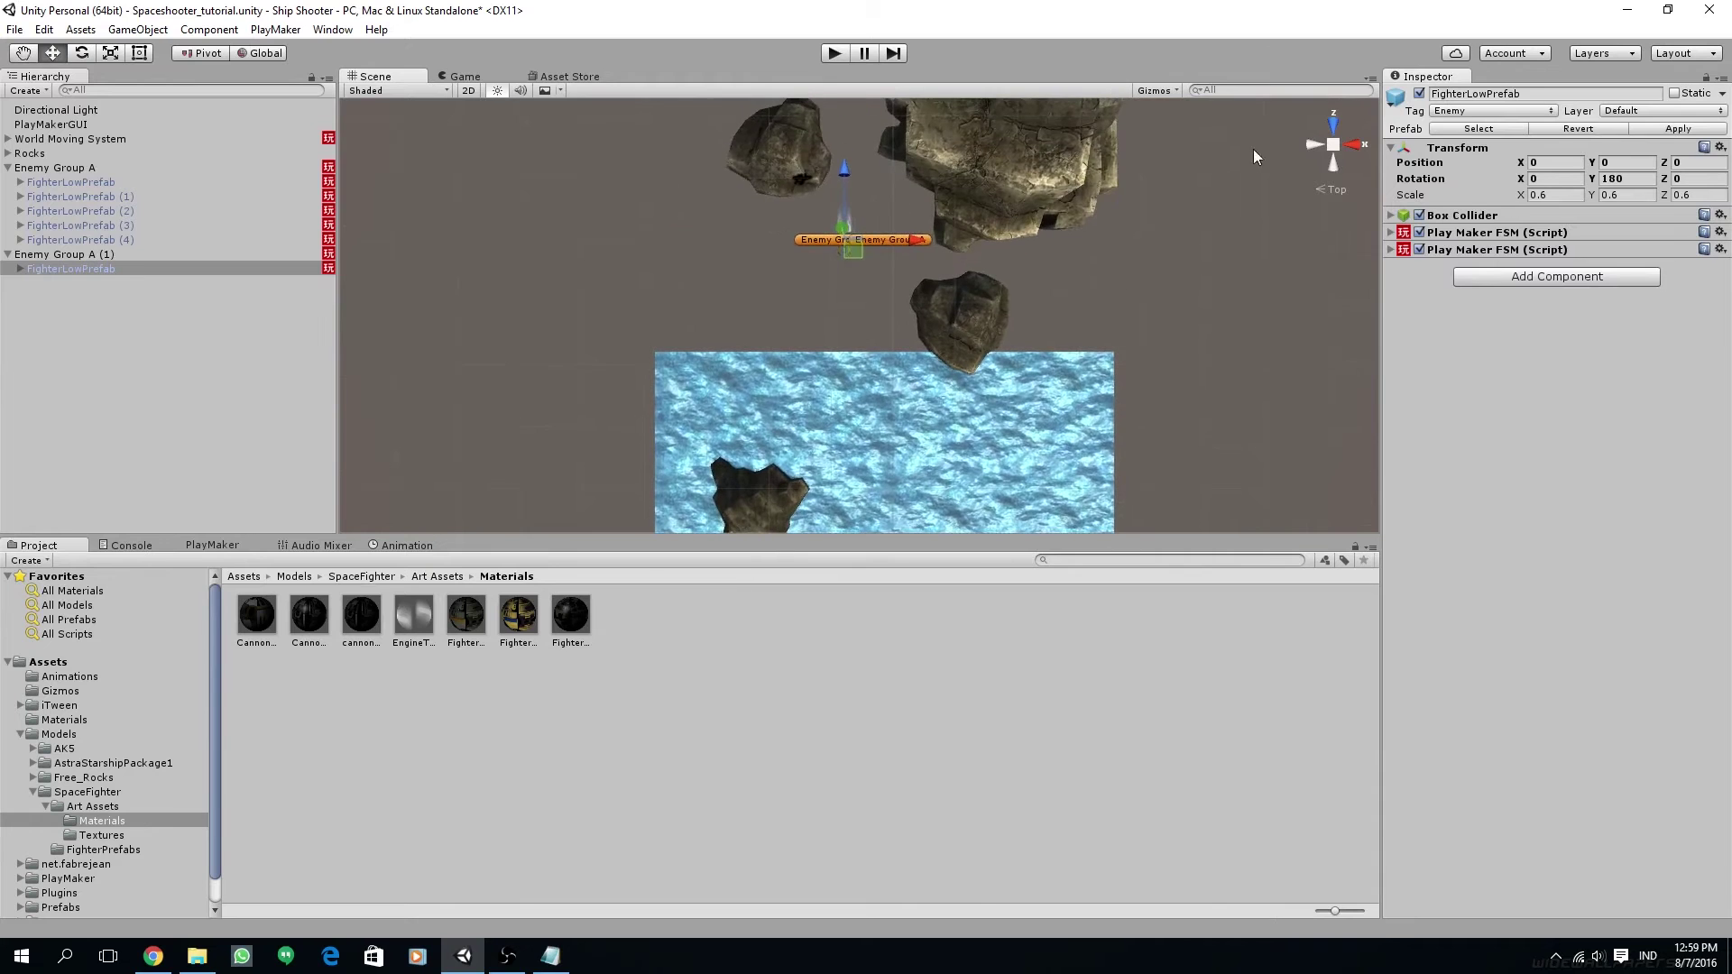
left_click(1333, 144)
scroll(945, 253, "down", 2)
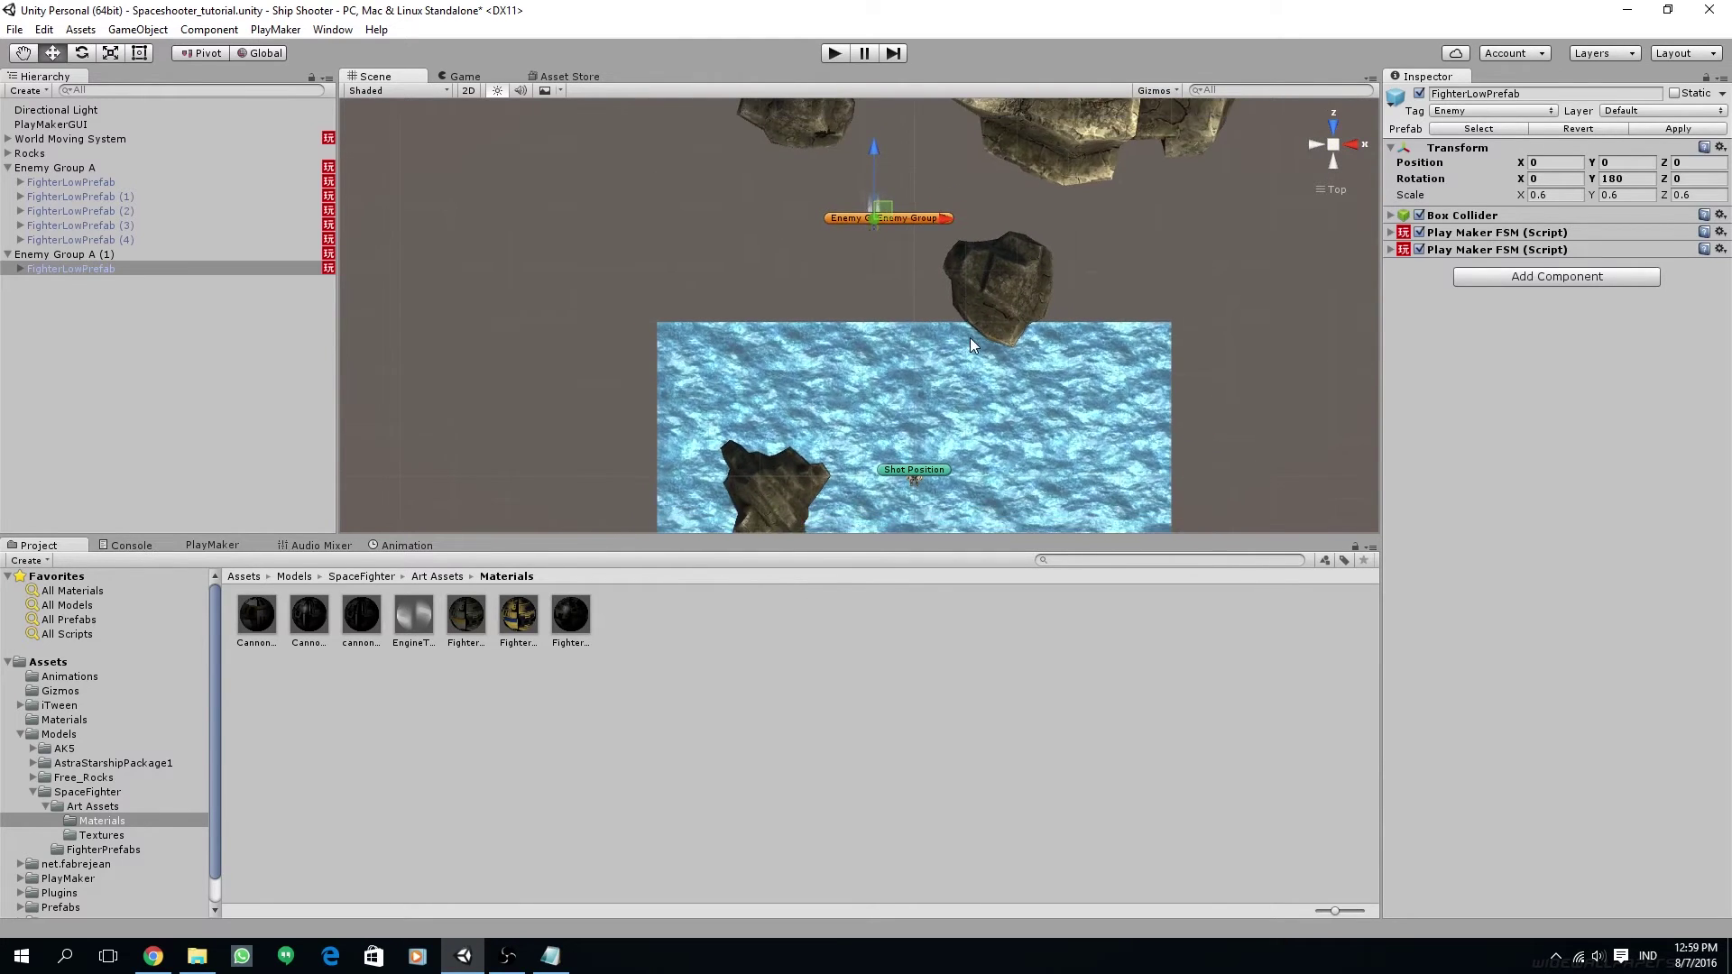
Step: Start creating an animation clip for FighterLowPrefab in Enemy Group A (1)
scroll(944, 395, "down", 2)
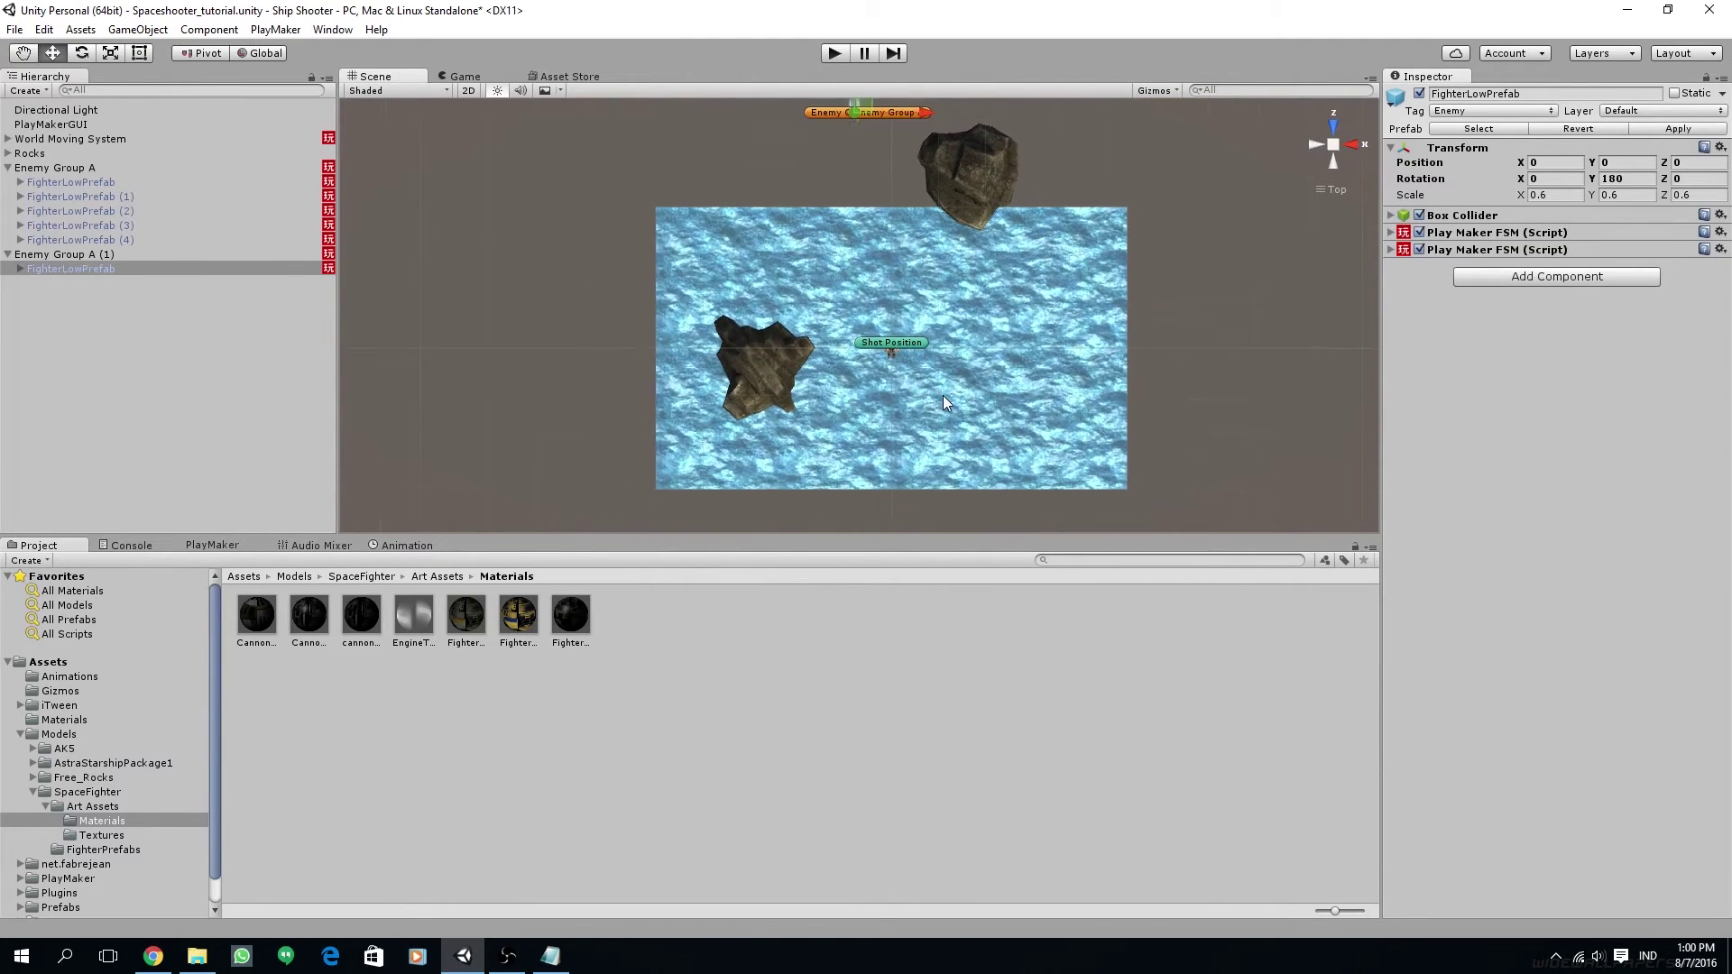
left_click(72, 263)
left_click(83, 256)
left_click(83, 273)
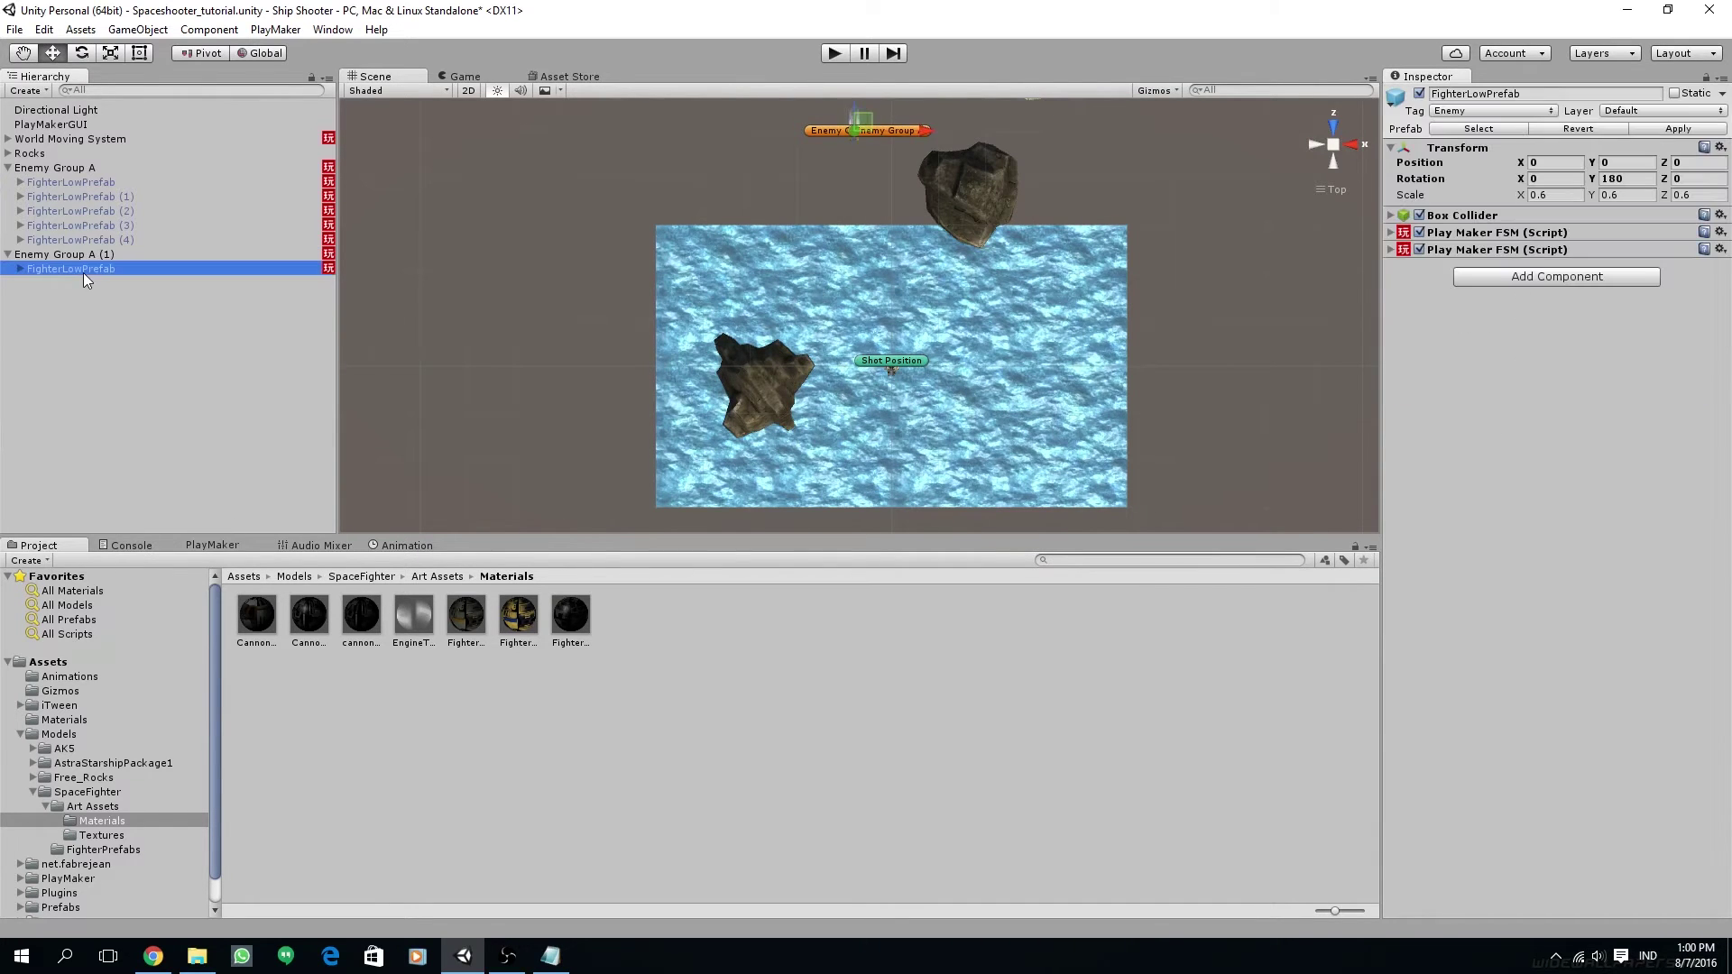
left_click(411, 546)
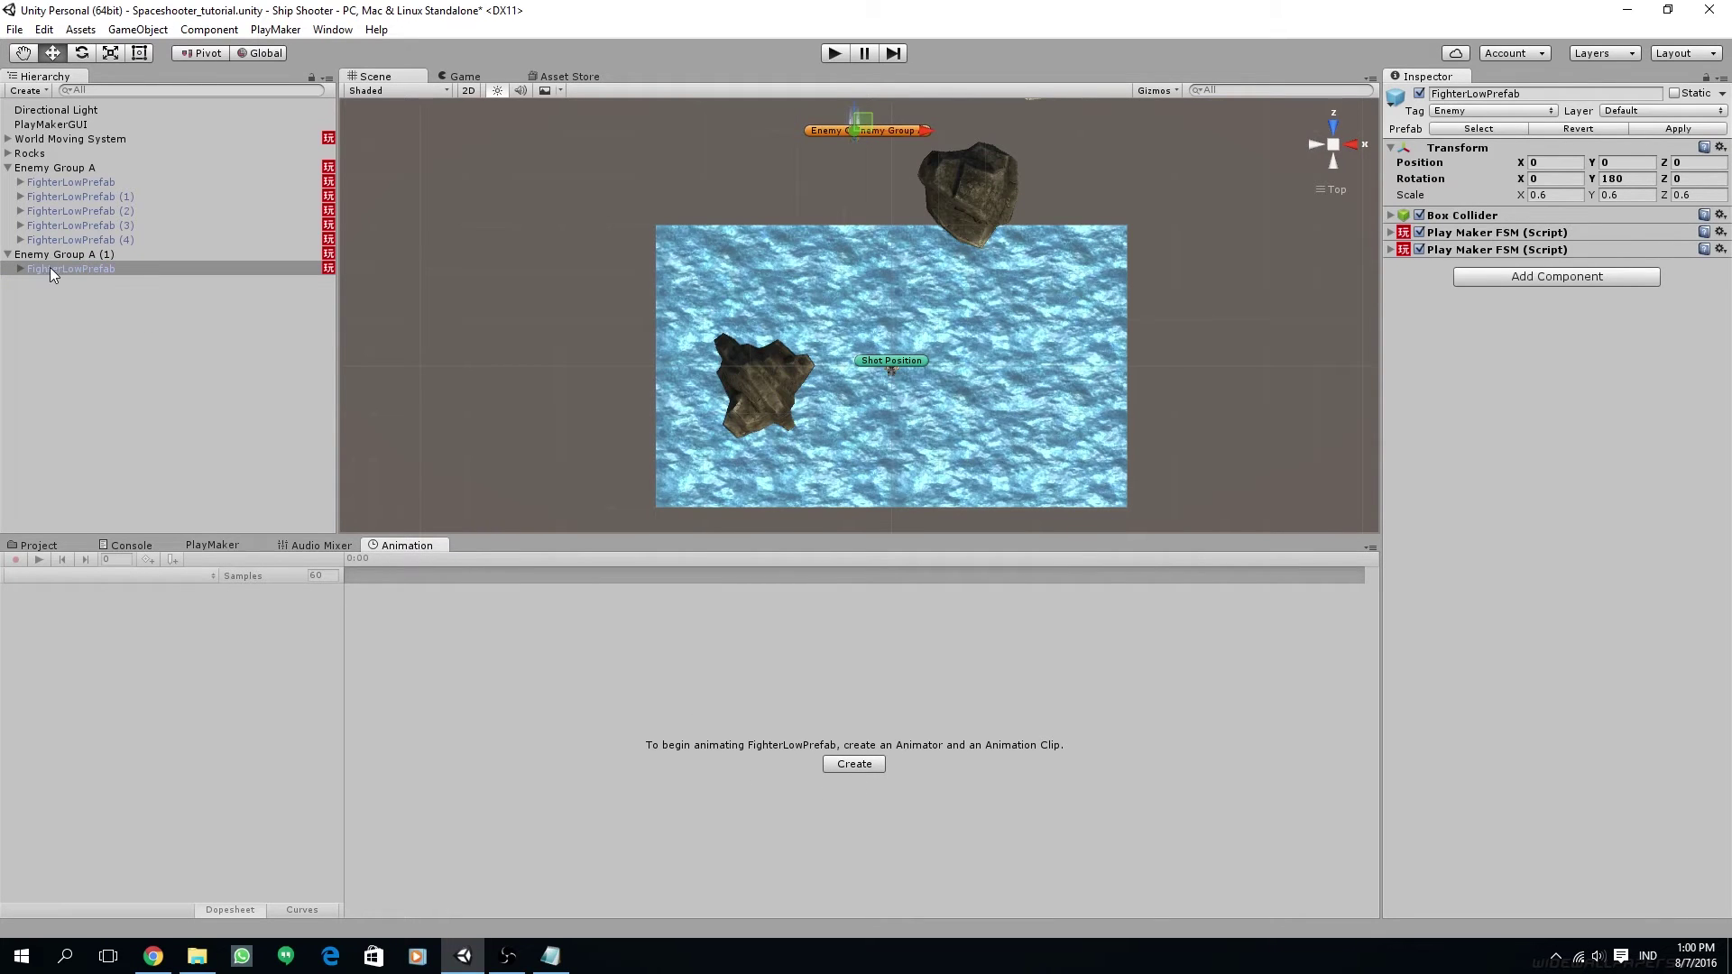
left_click(853, 765)
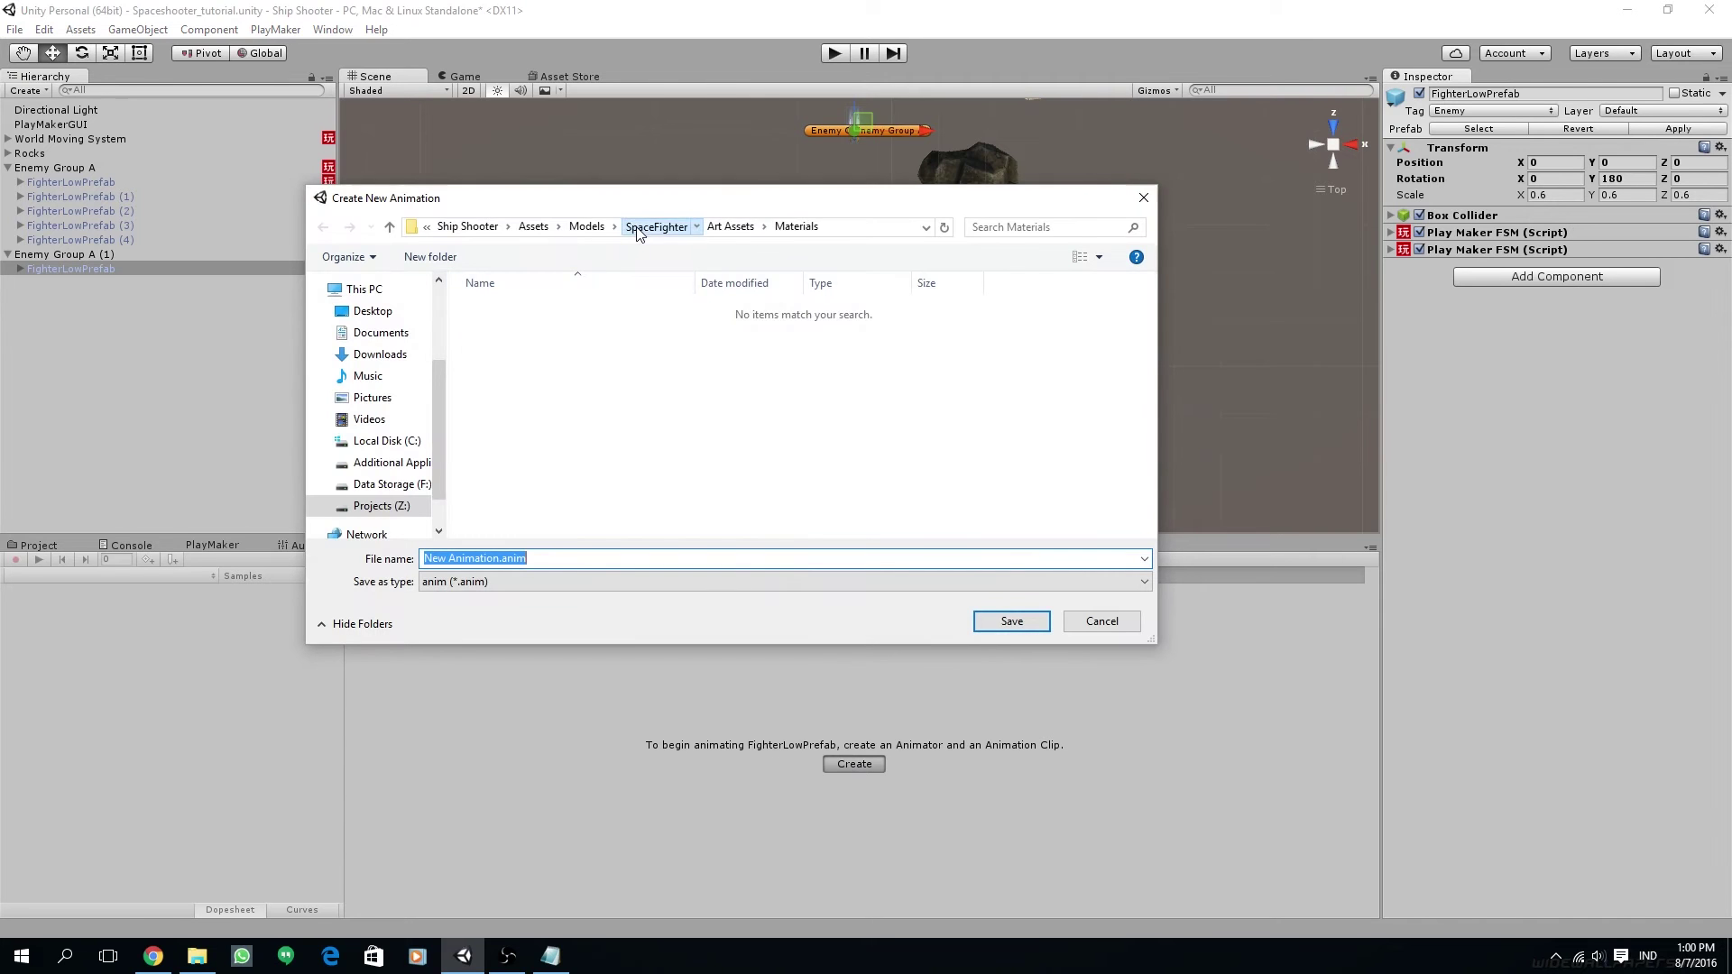
Step: Save the new clip in the project's Assets > Animations folder as Enemy_B_Move_to_Left
left_click(637, 228)
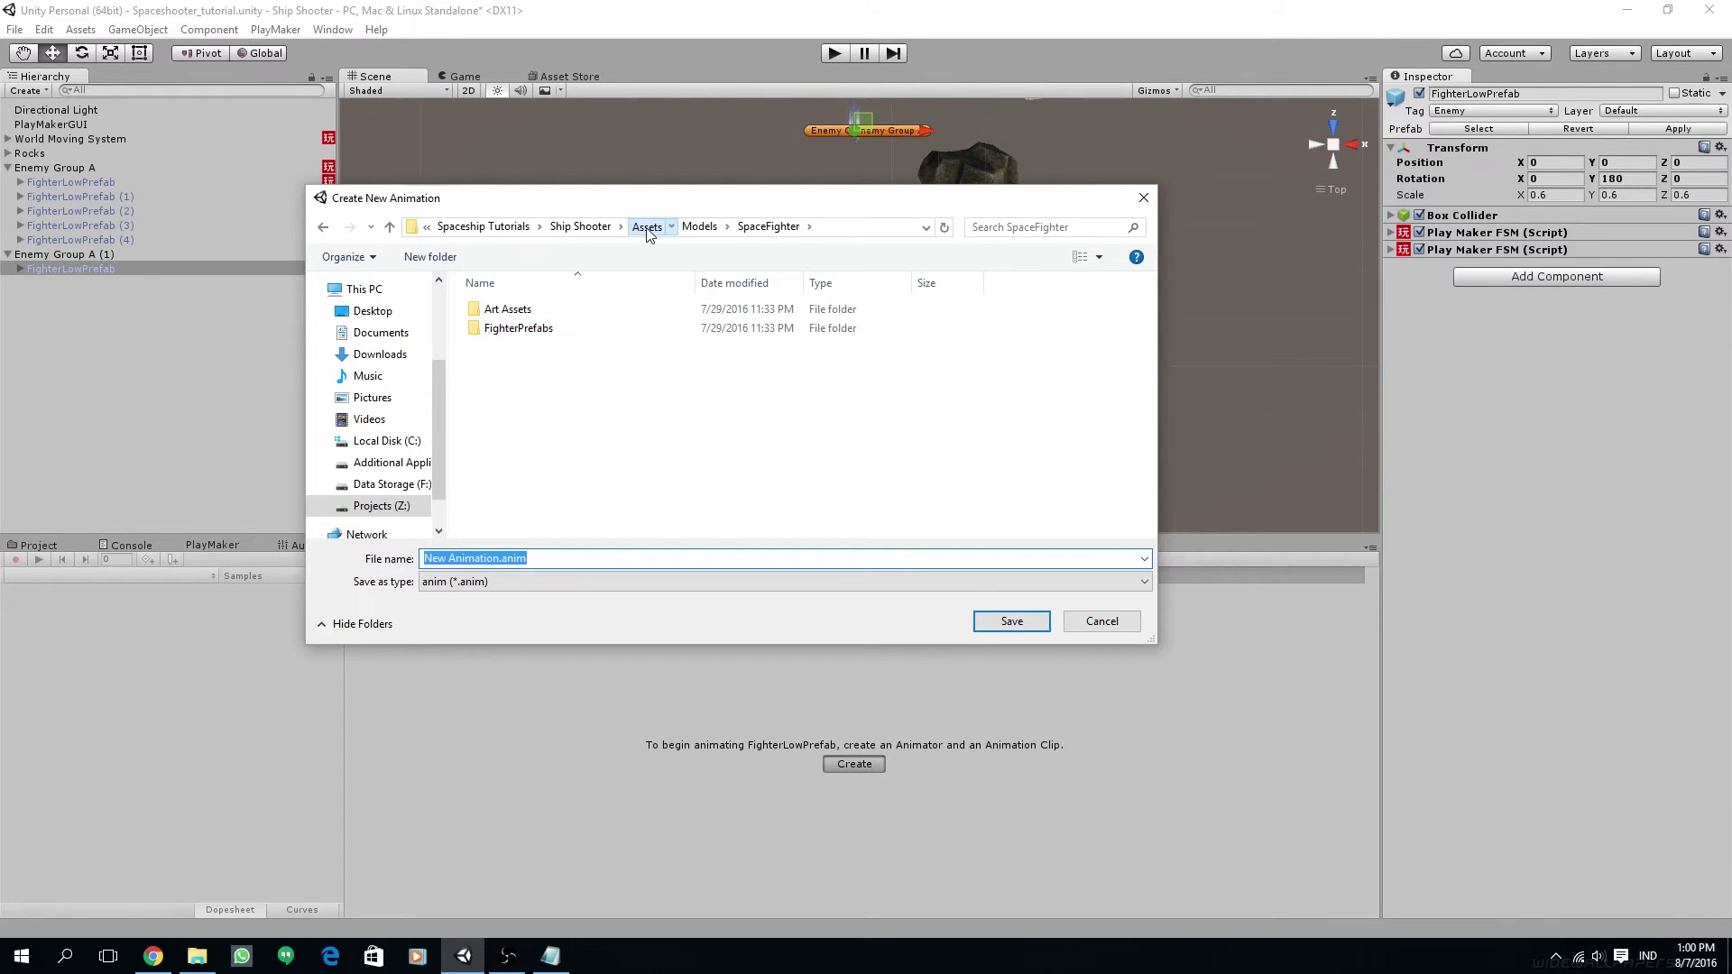
left_click(646, 227)
double_click(510, 309)
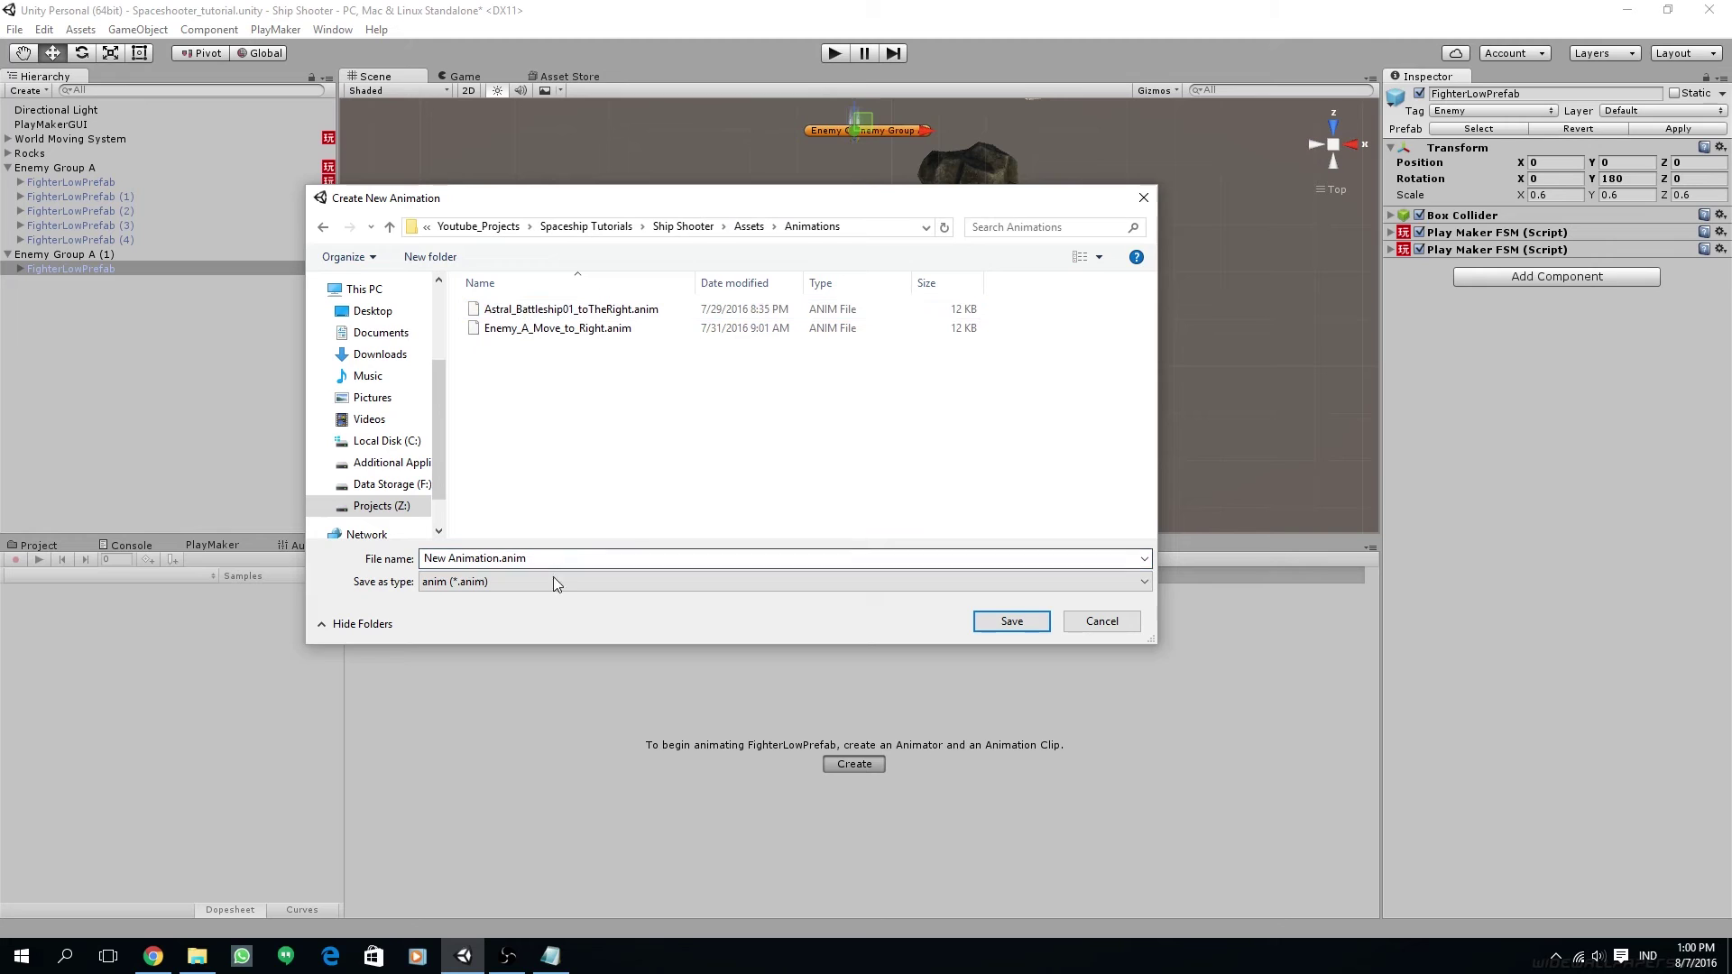
type("En")
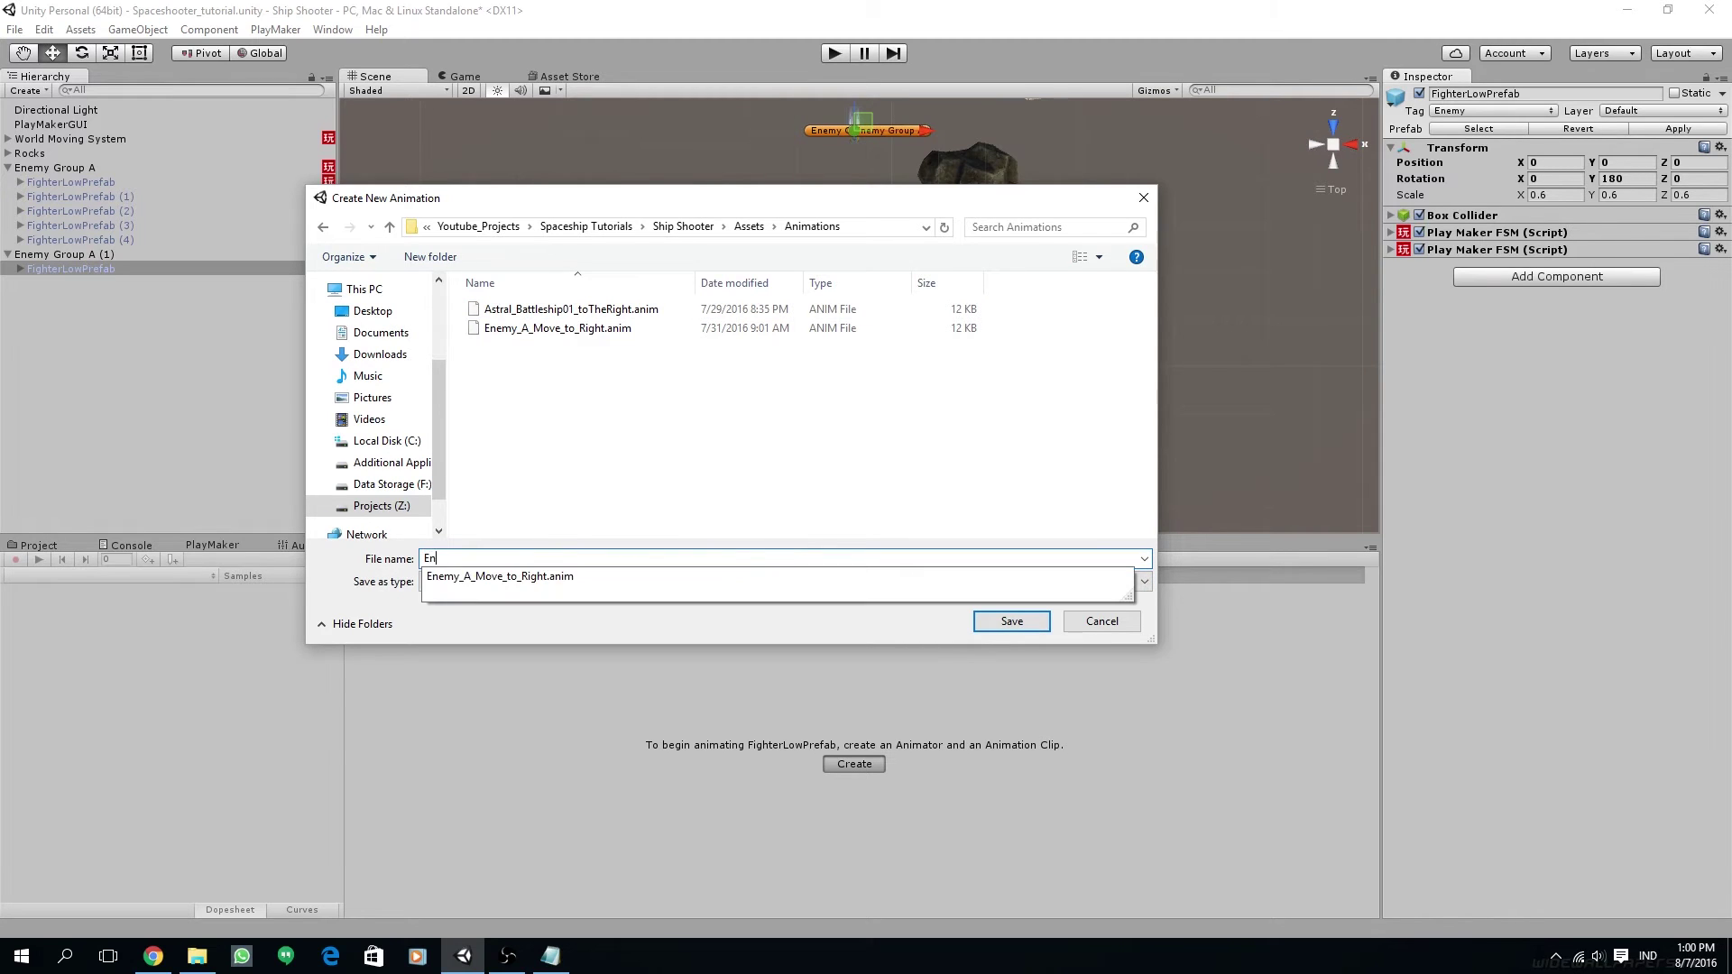
type("emy_B_Move_")
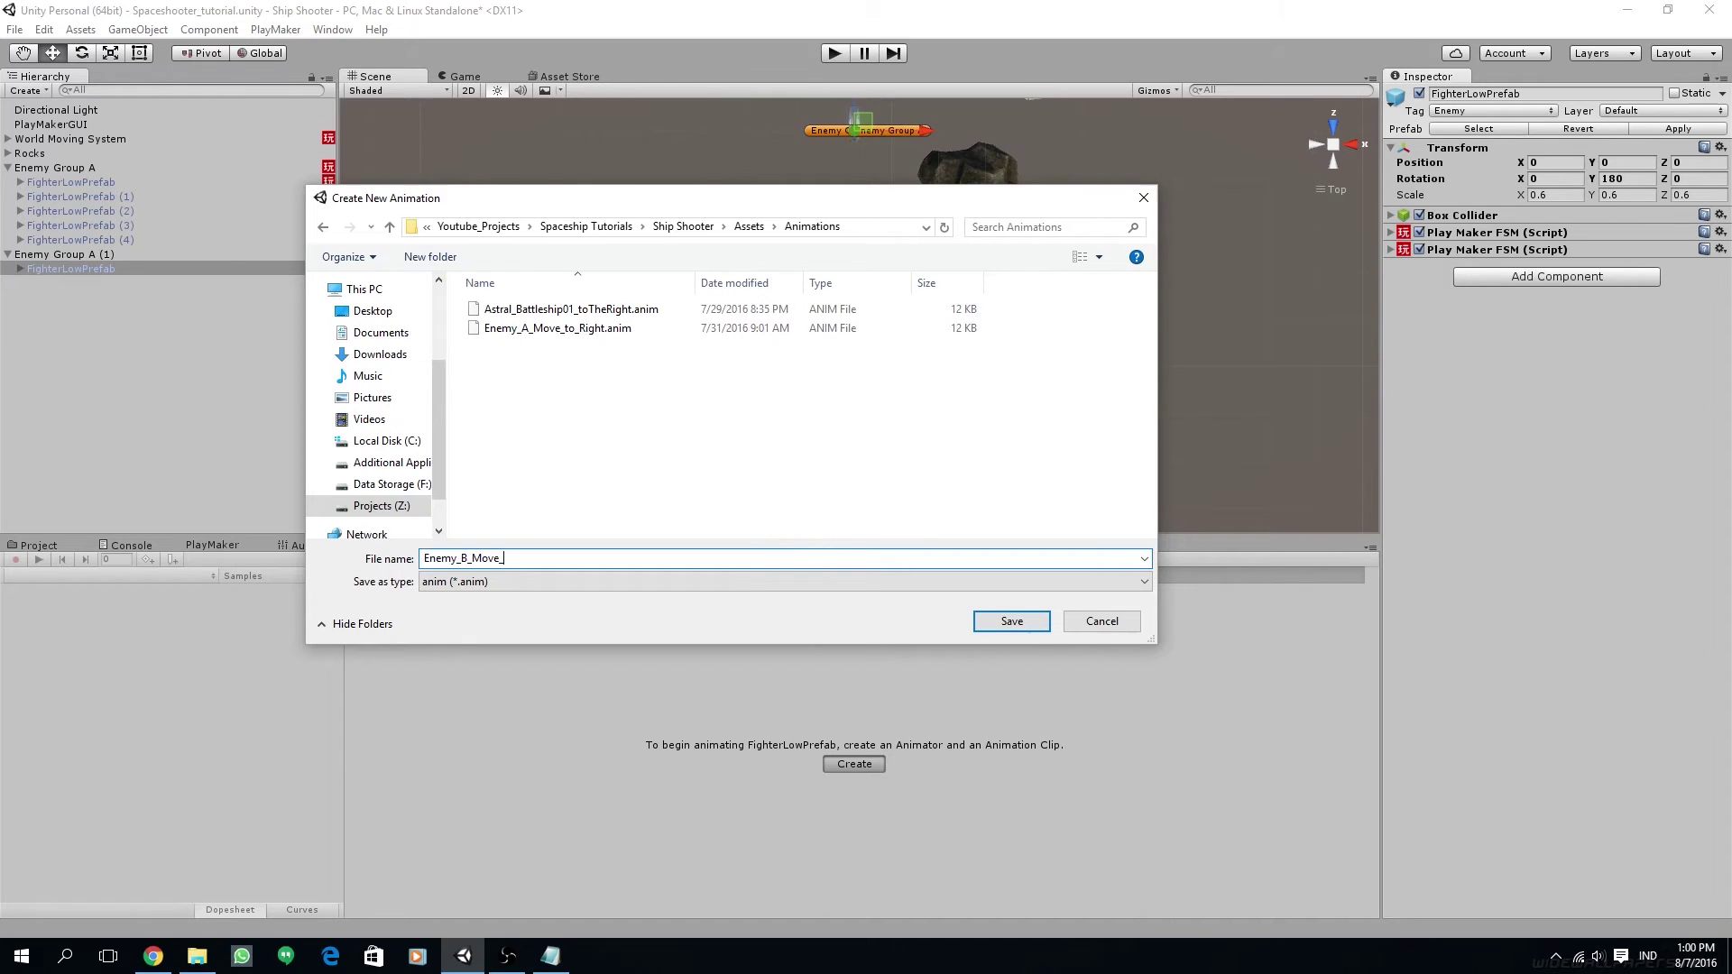
type("to_Left")
left_click(1011, 620)
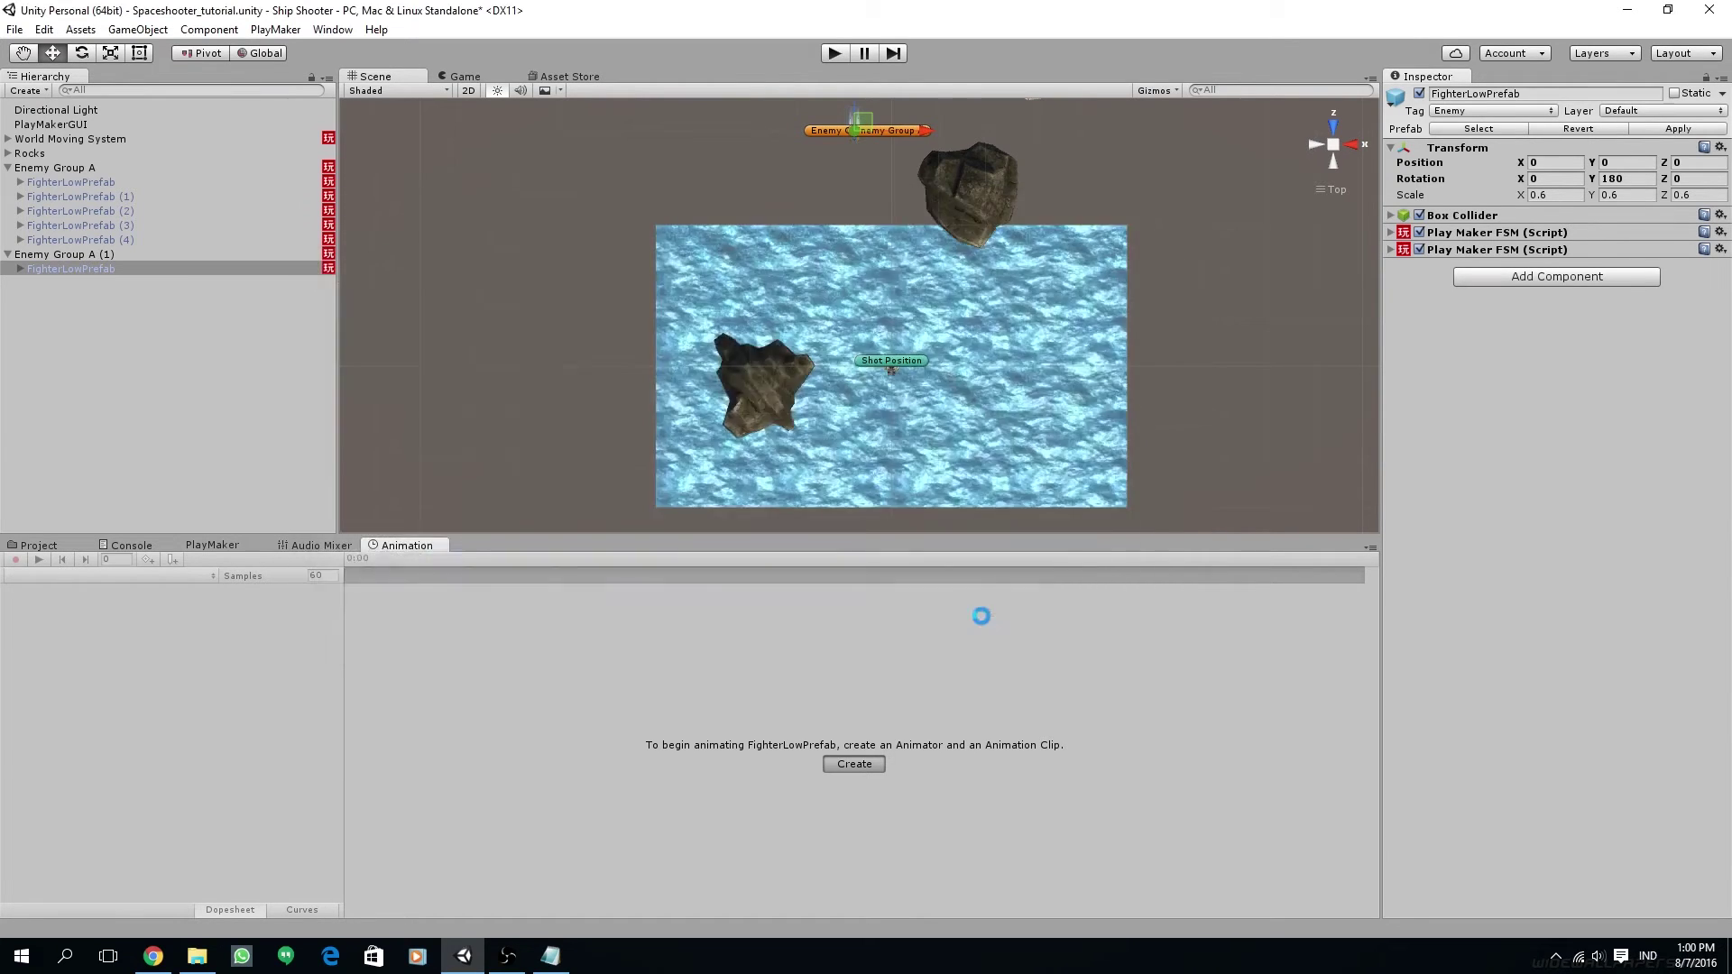
Step: Keyframe the fighter's position at 1:30, moving it down over the water to about Z -62.6
left_click_drag(869, 222, 878, 258)
scroll(878, 258, "down", 1)
middle_click_drag(825, 363, 817, 317)
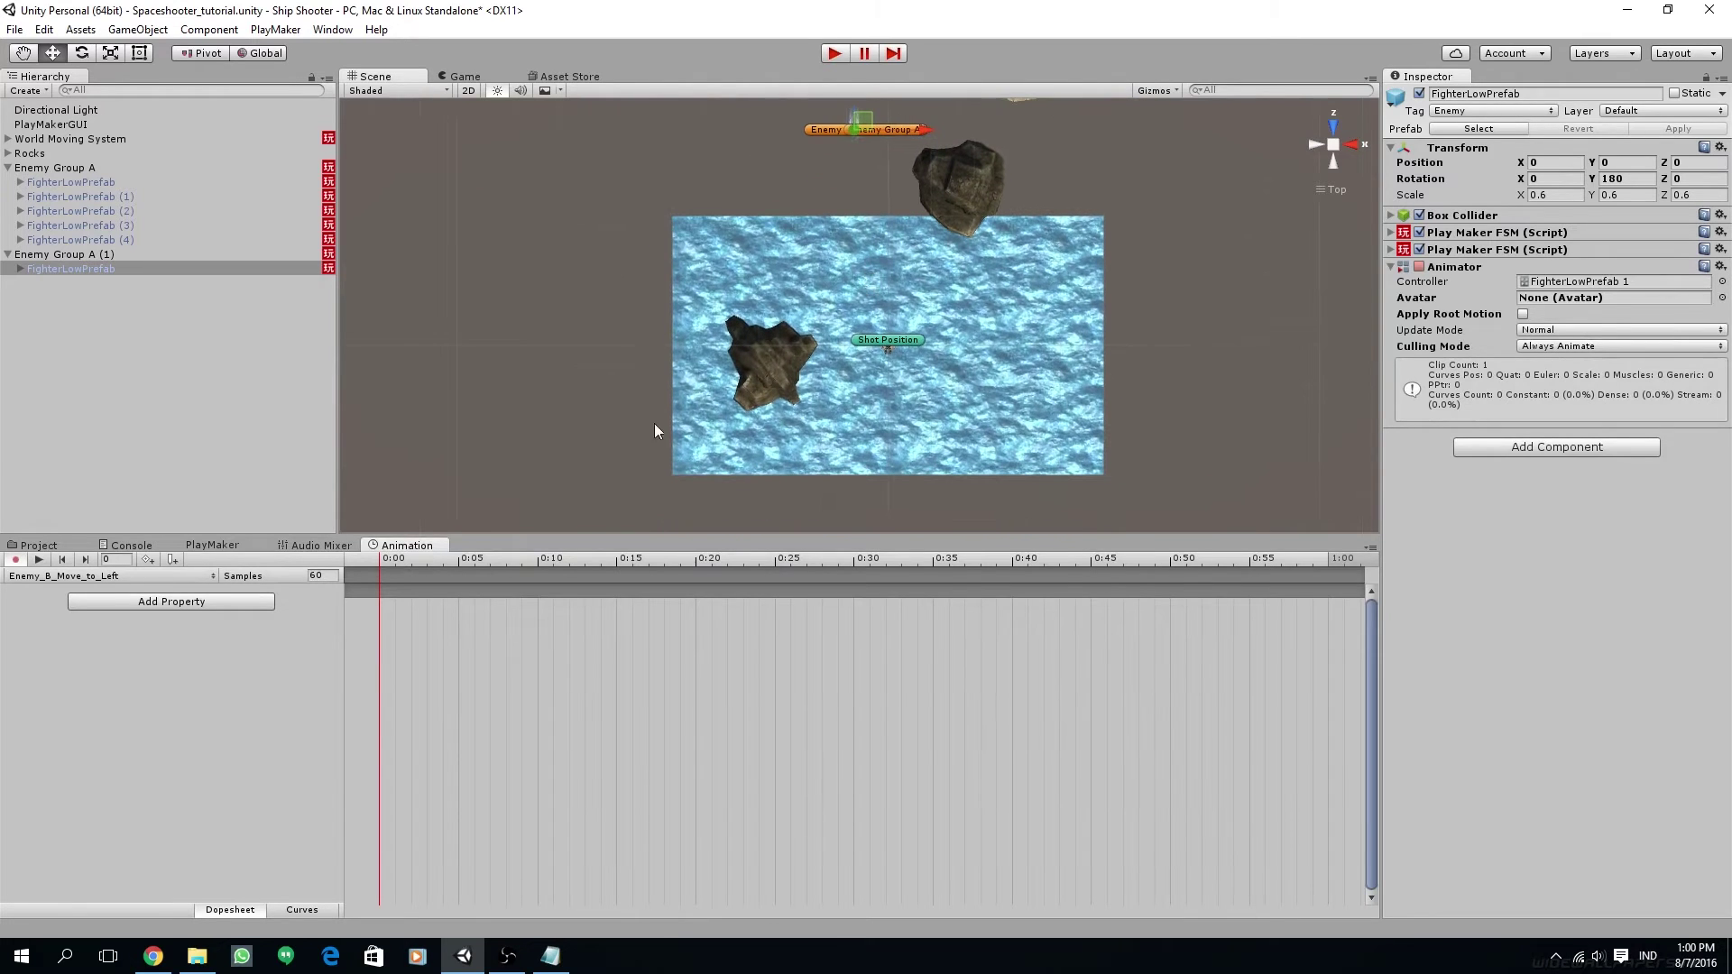
left_click_drag(383, 558, 951, 614)
scroll(1052, 639, "down", 4)
left_click_drag(1042, 559, 1113, 564)
middle_click_drag(862, 203, 858, 261)
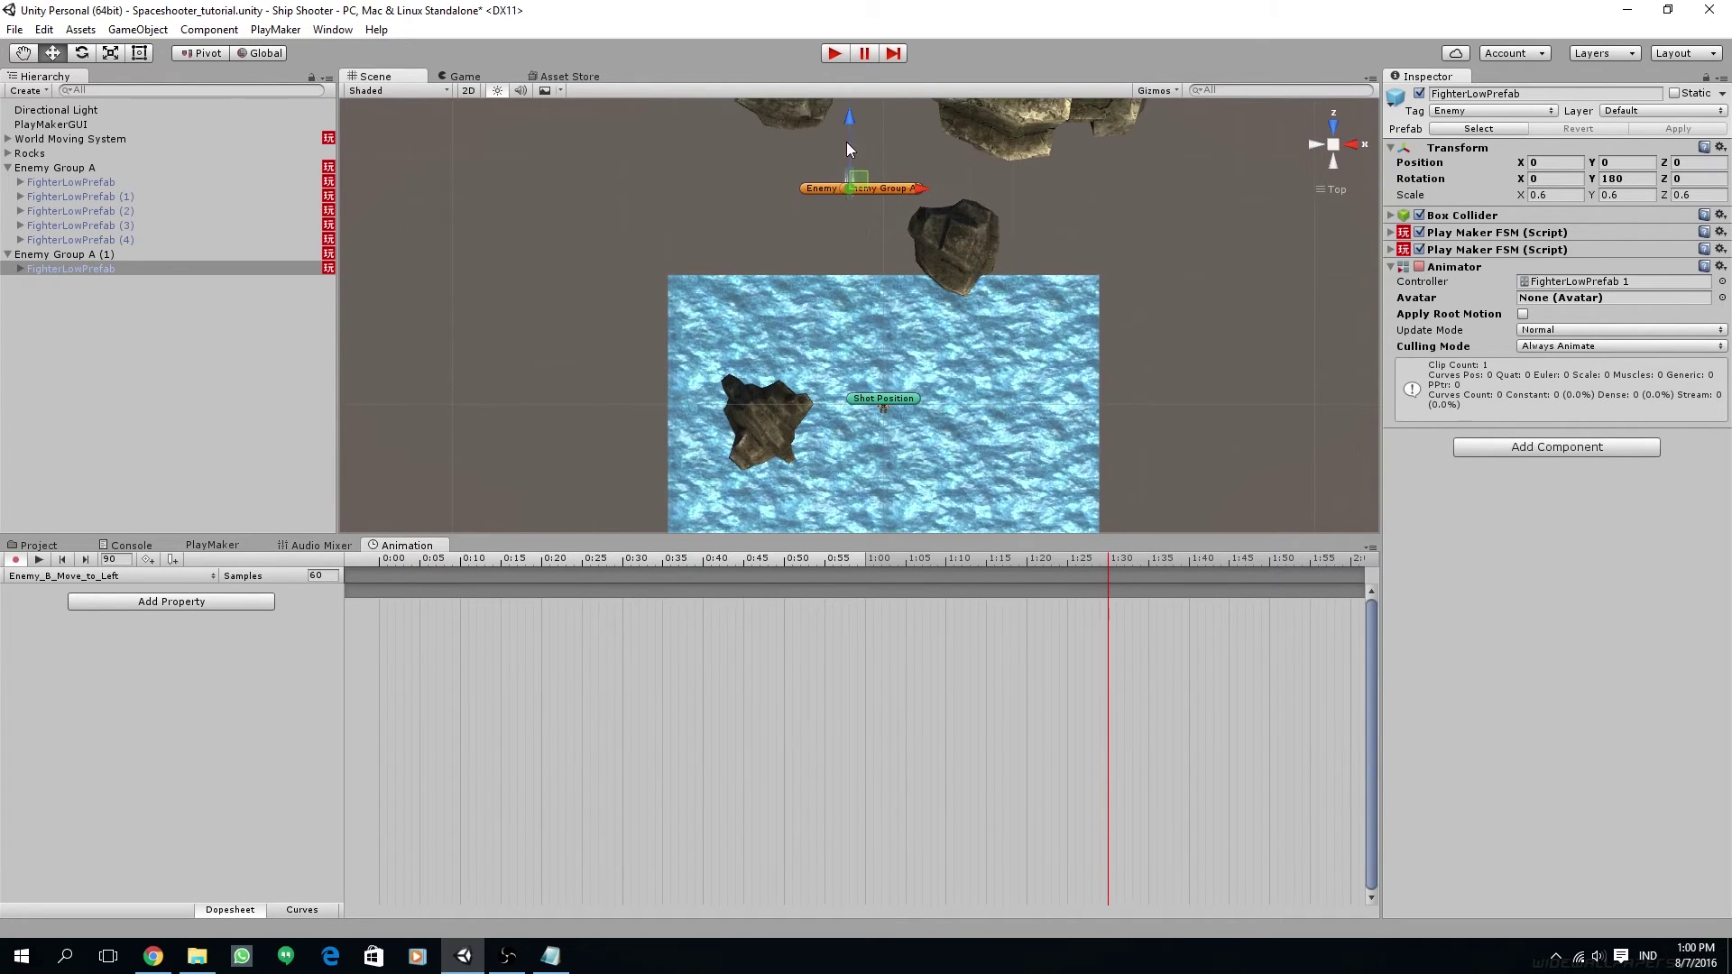
left_click_drag(847, 132, 883, 407)
Step: Keyframe the fighter's position at 2:30, beyond the water's left edge at about X -57.3, Z -47.1, and preview the motion
middle_click_drag(957, 428, 957, 332)
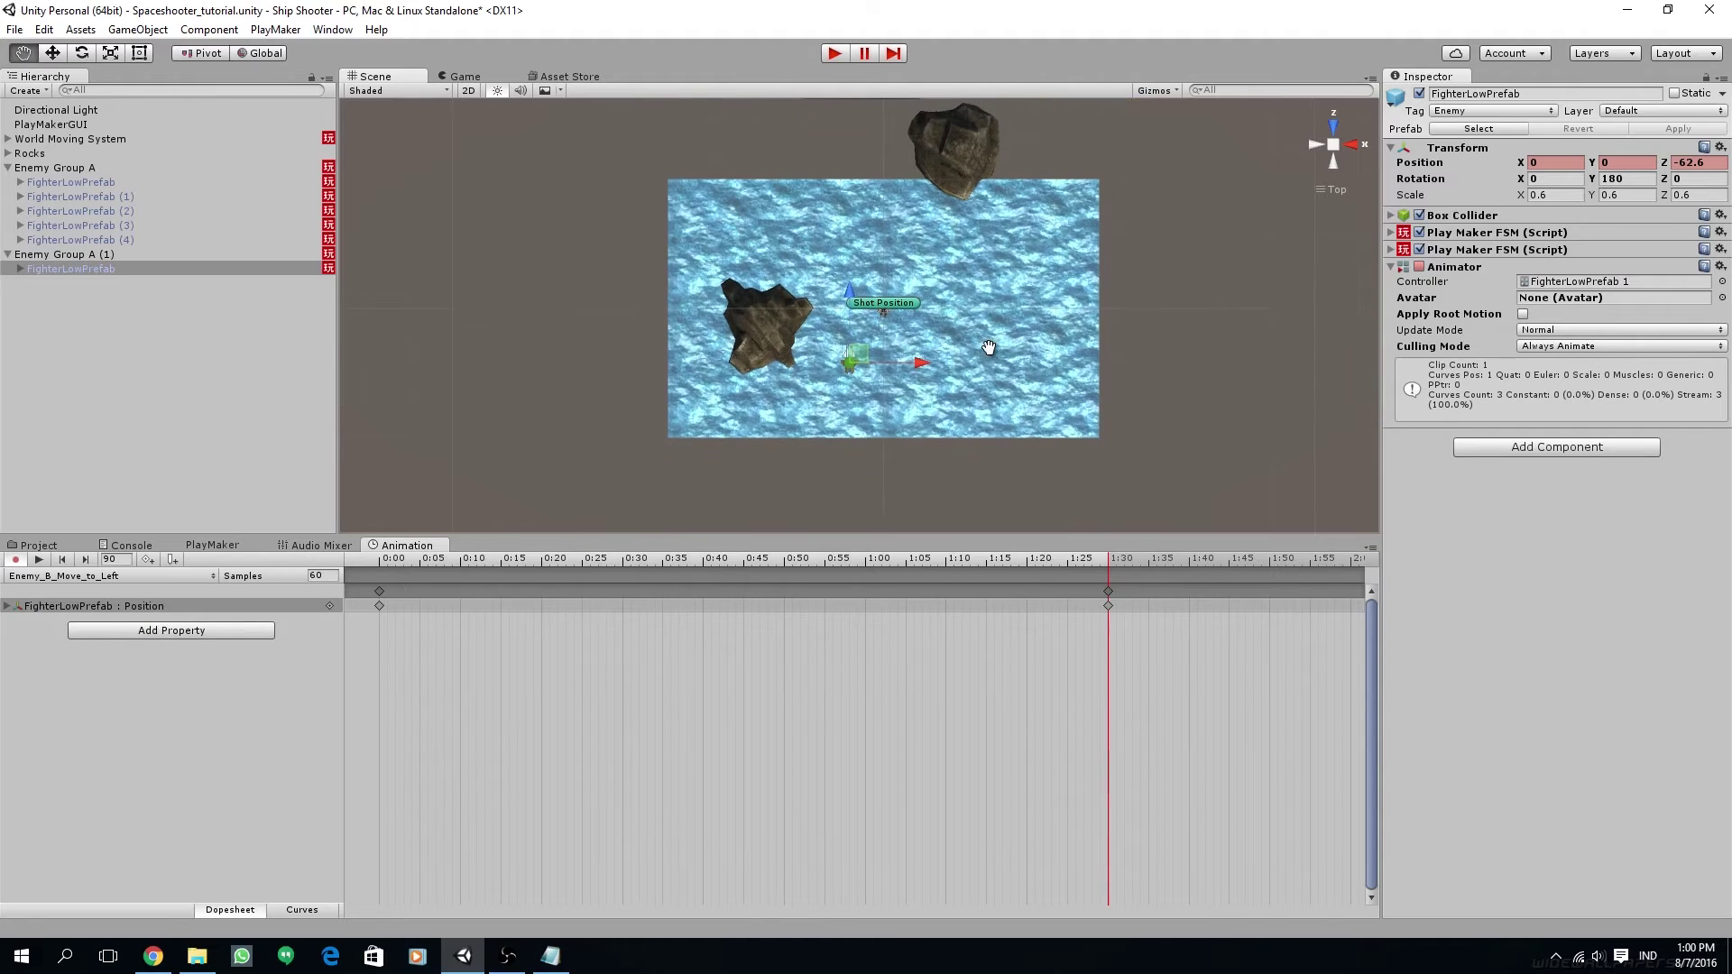
scroll(1130, 657, "down", 3)
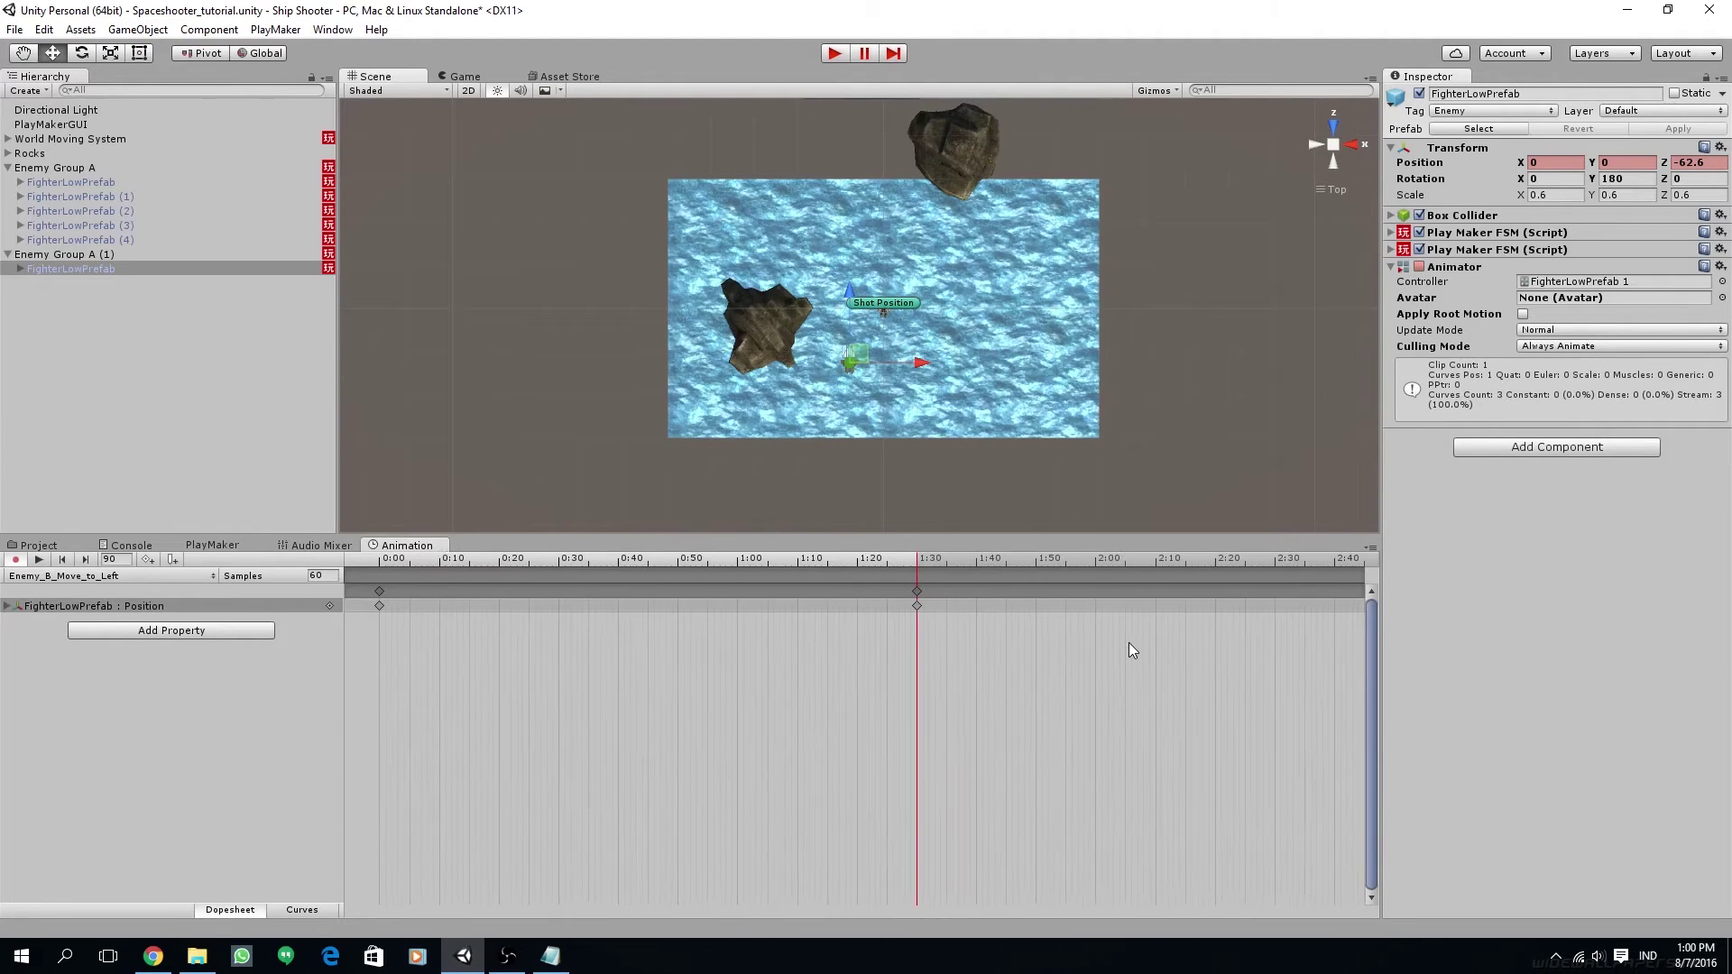
left_click_drag(1062, 561, 1277, 563)
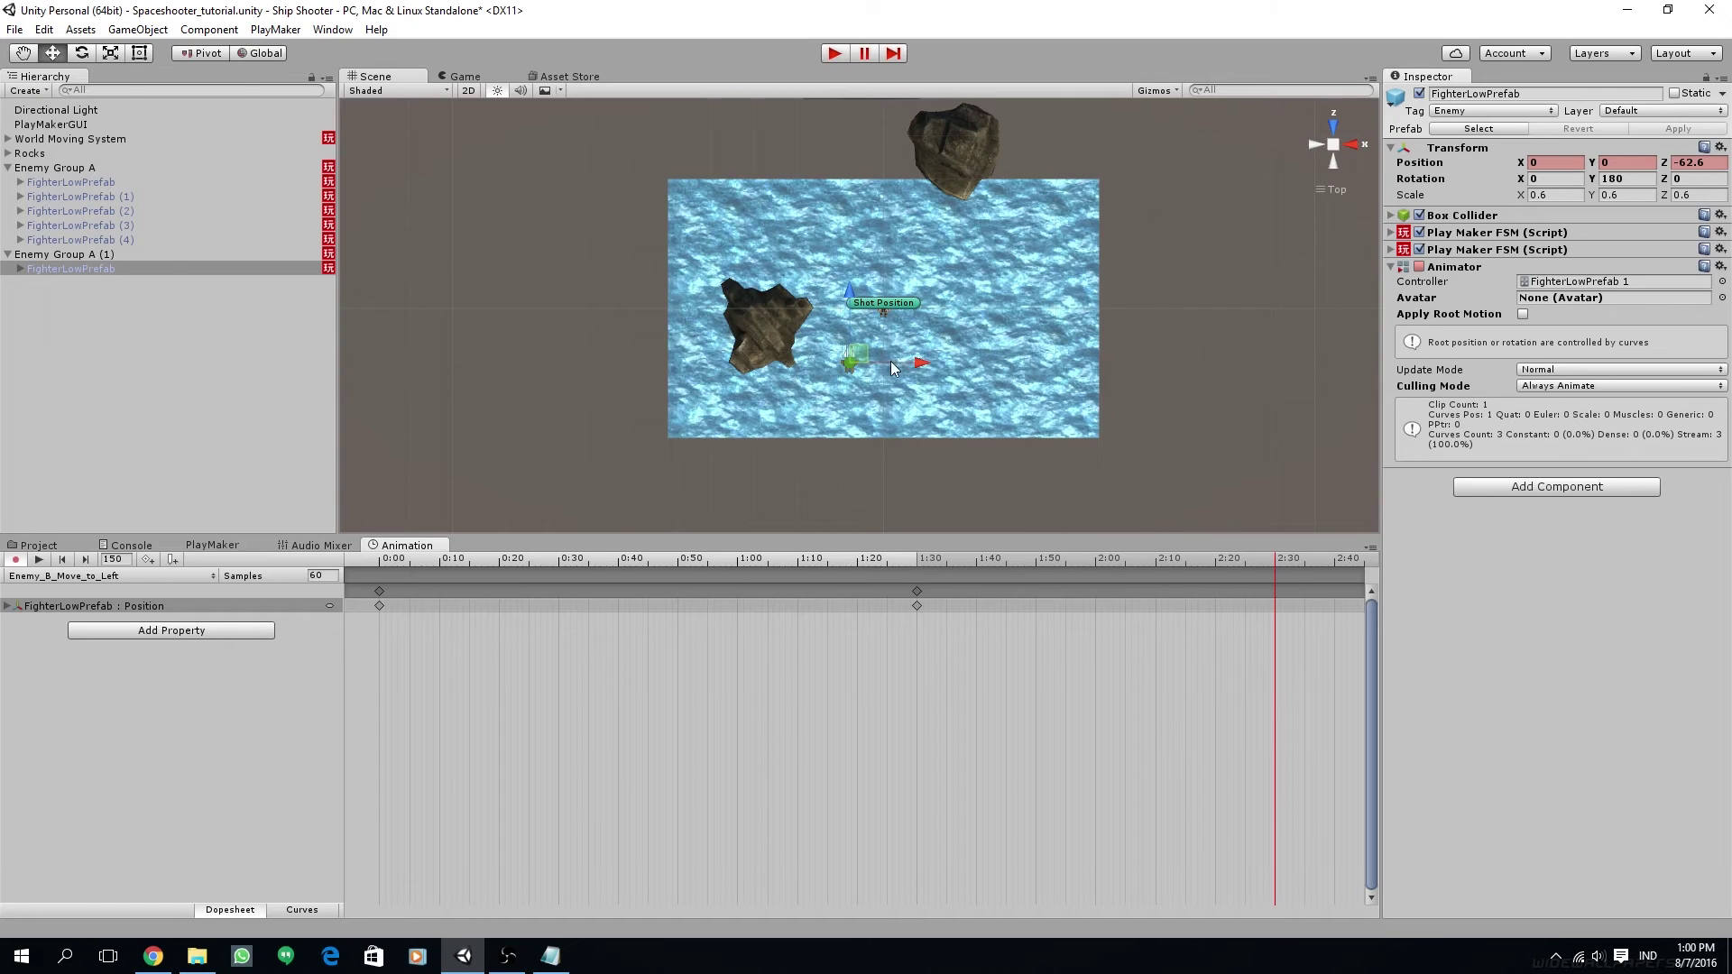
left_click_drag(928, 359, 676, 389)
left_click_drag(600, 301, 601, 235)
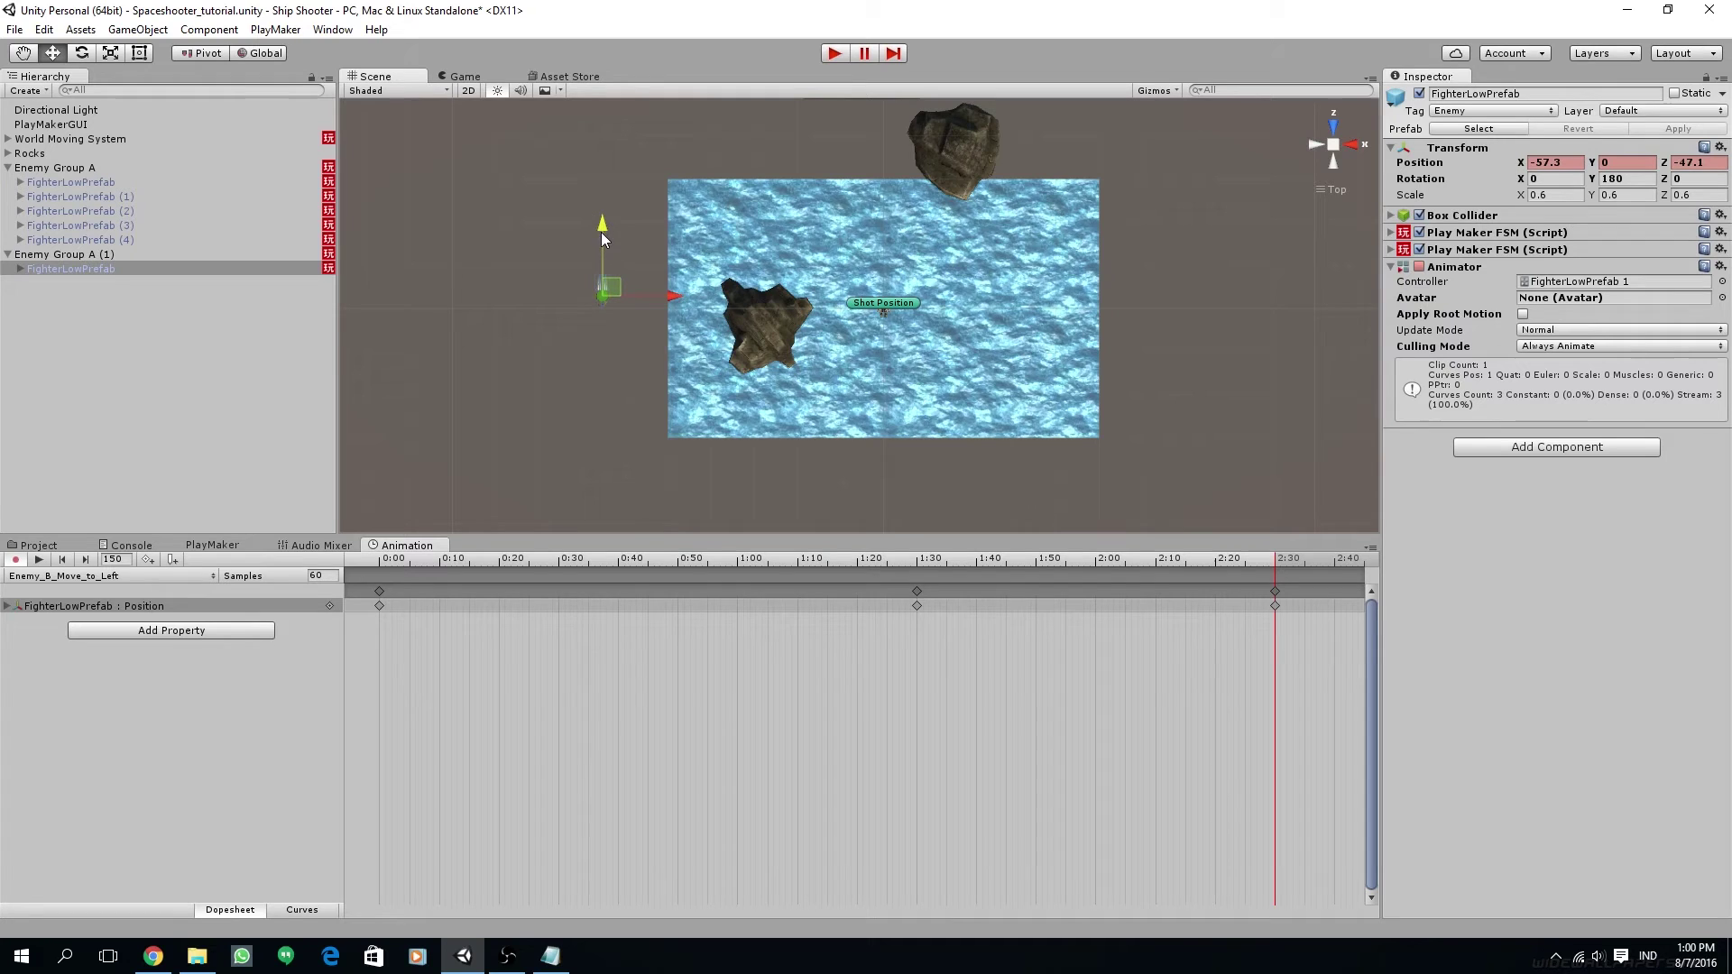
left_click(40, 560)
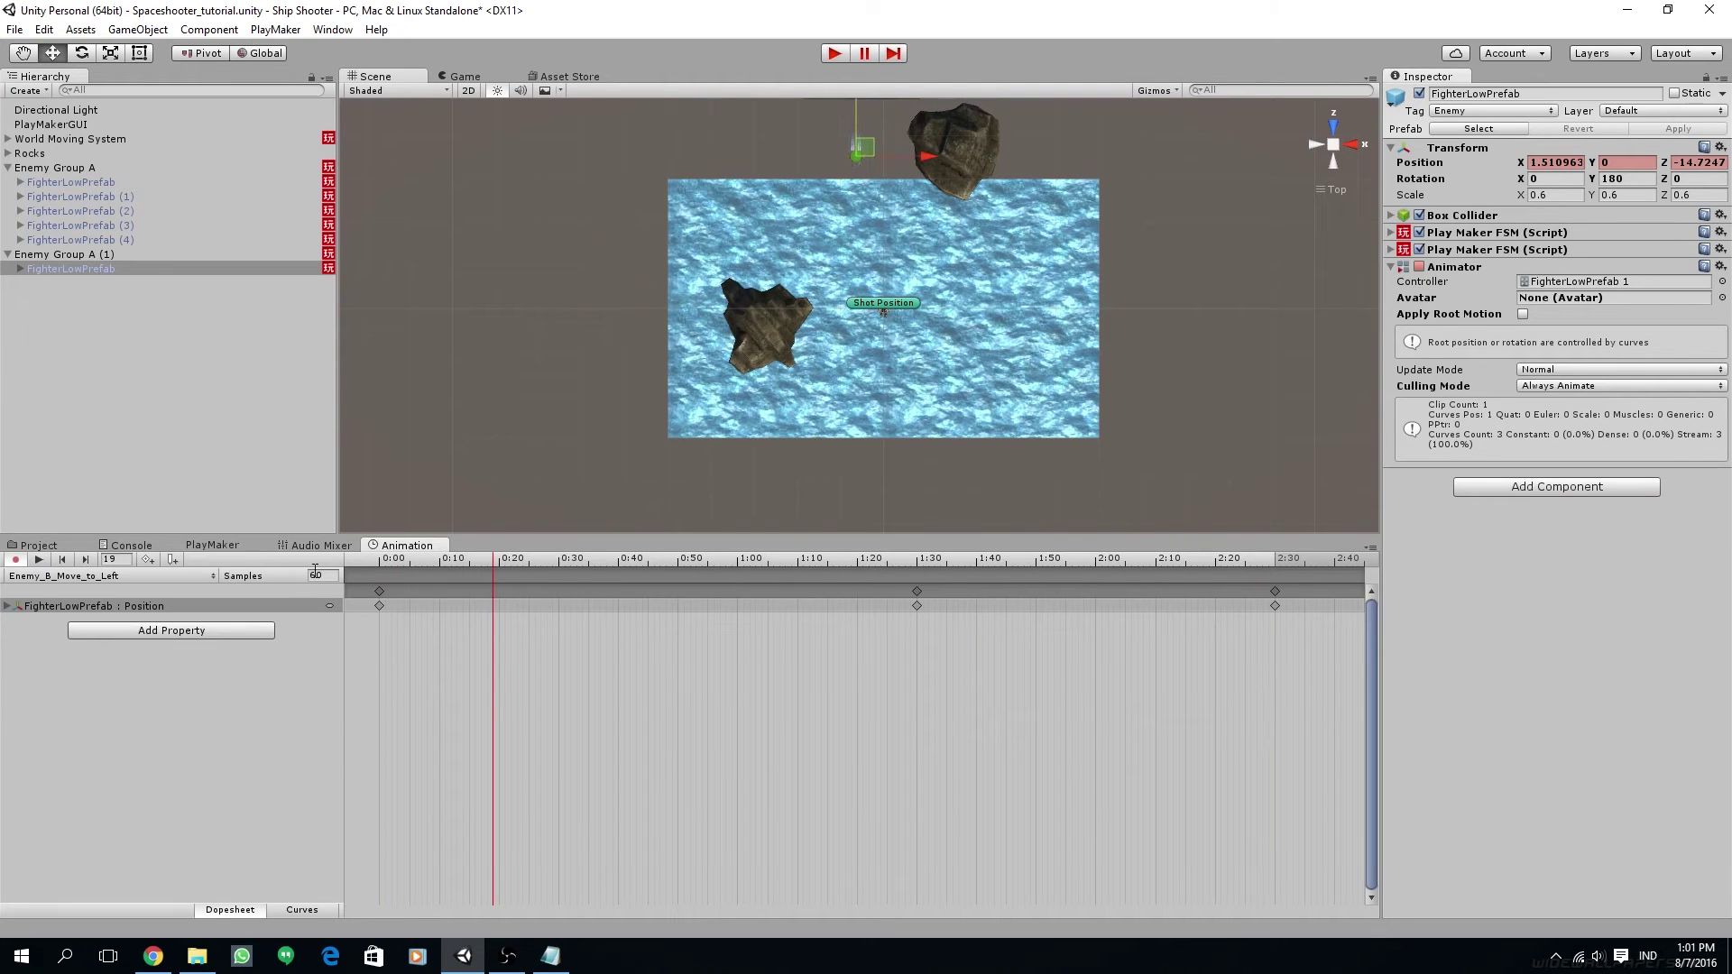
left_click_drag(409, 567, 918, 553)
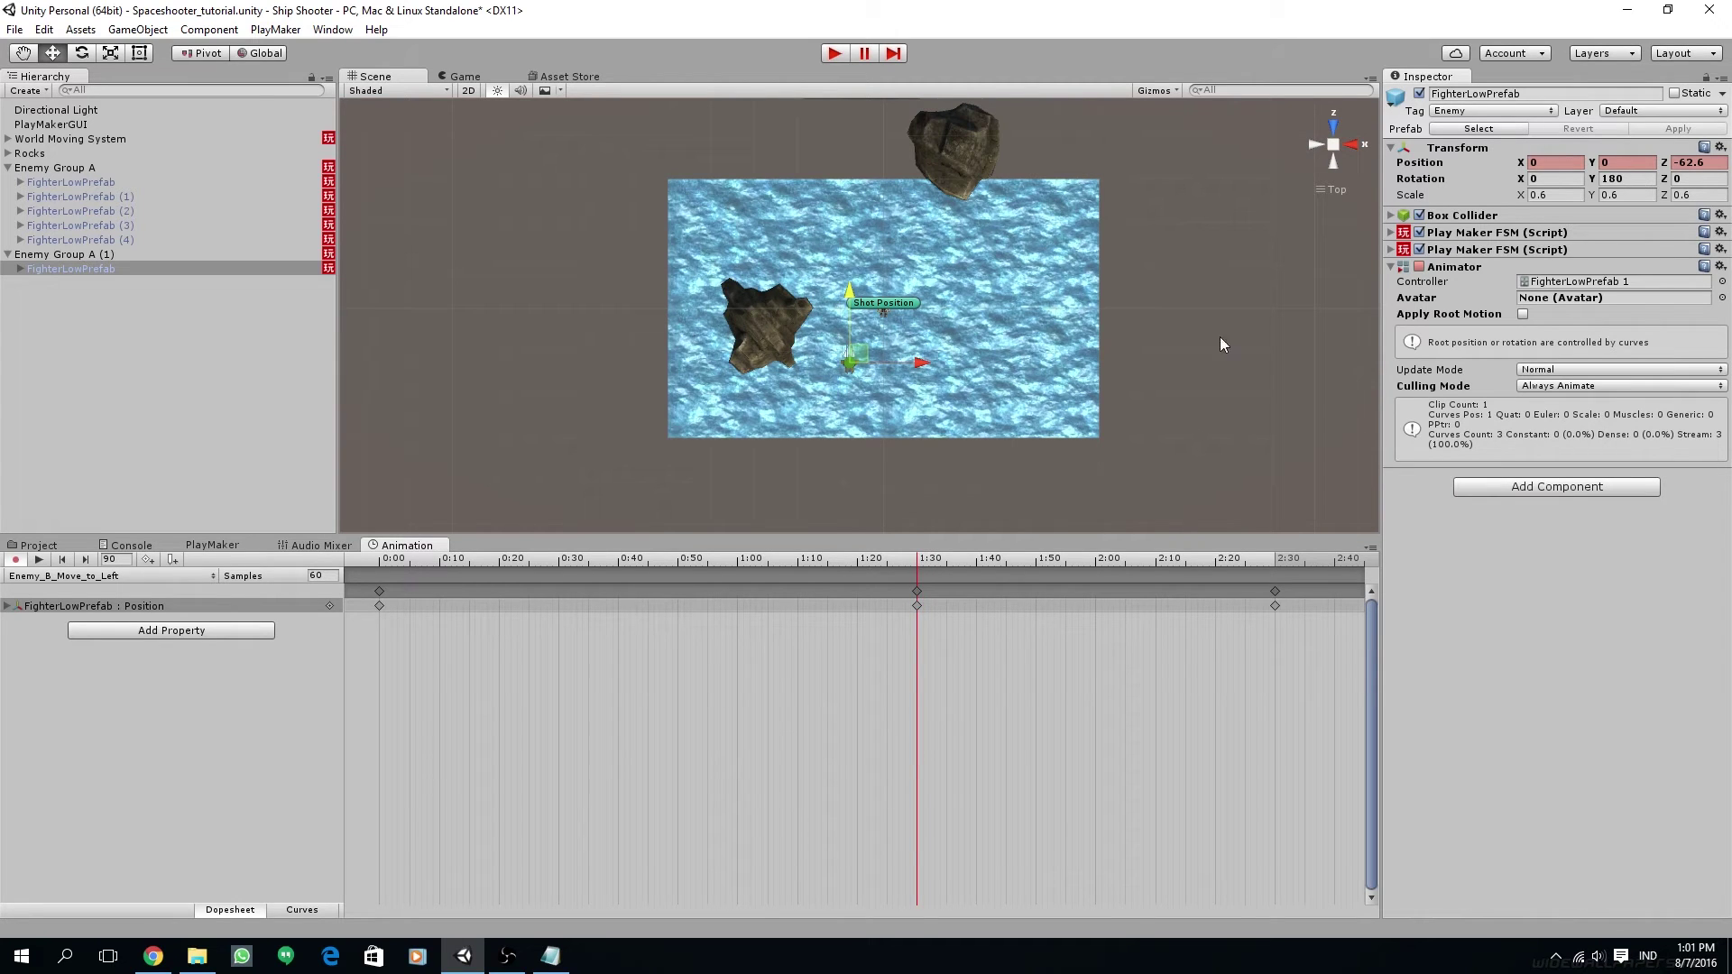
Step: Add the Transform Rotation property to the Enemy_B_Move_to_Left clip and expand its X, Y and Z tracks
left_click(121, 633)
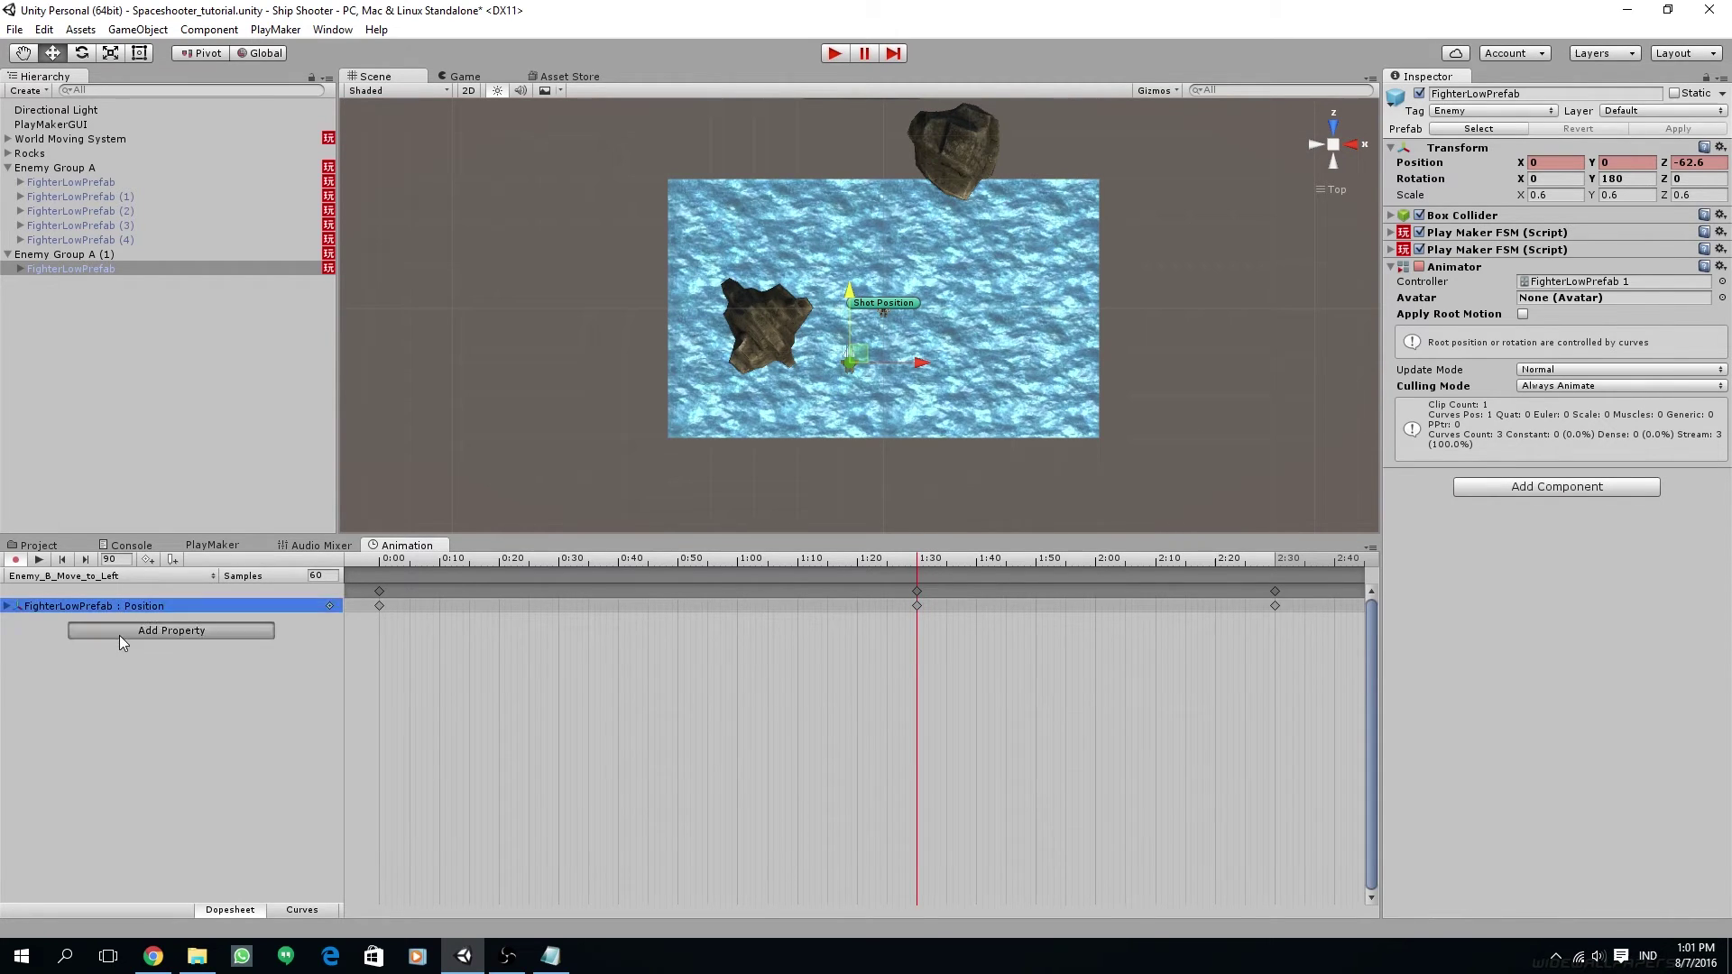
left_click(157, 657)
left_click(165, 631)
left_click(283, 630)
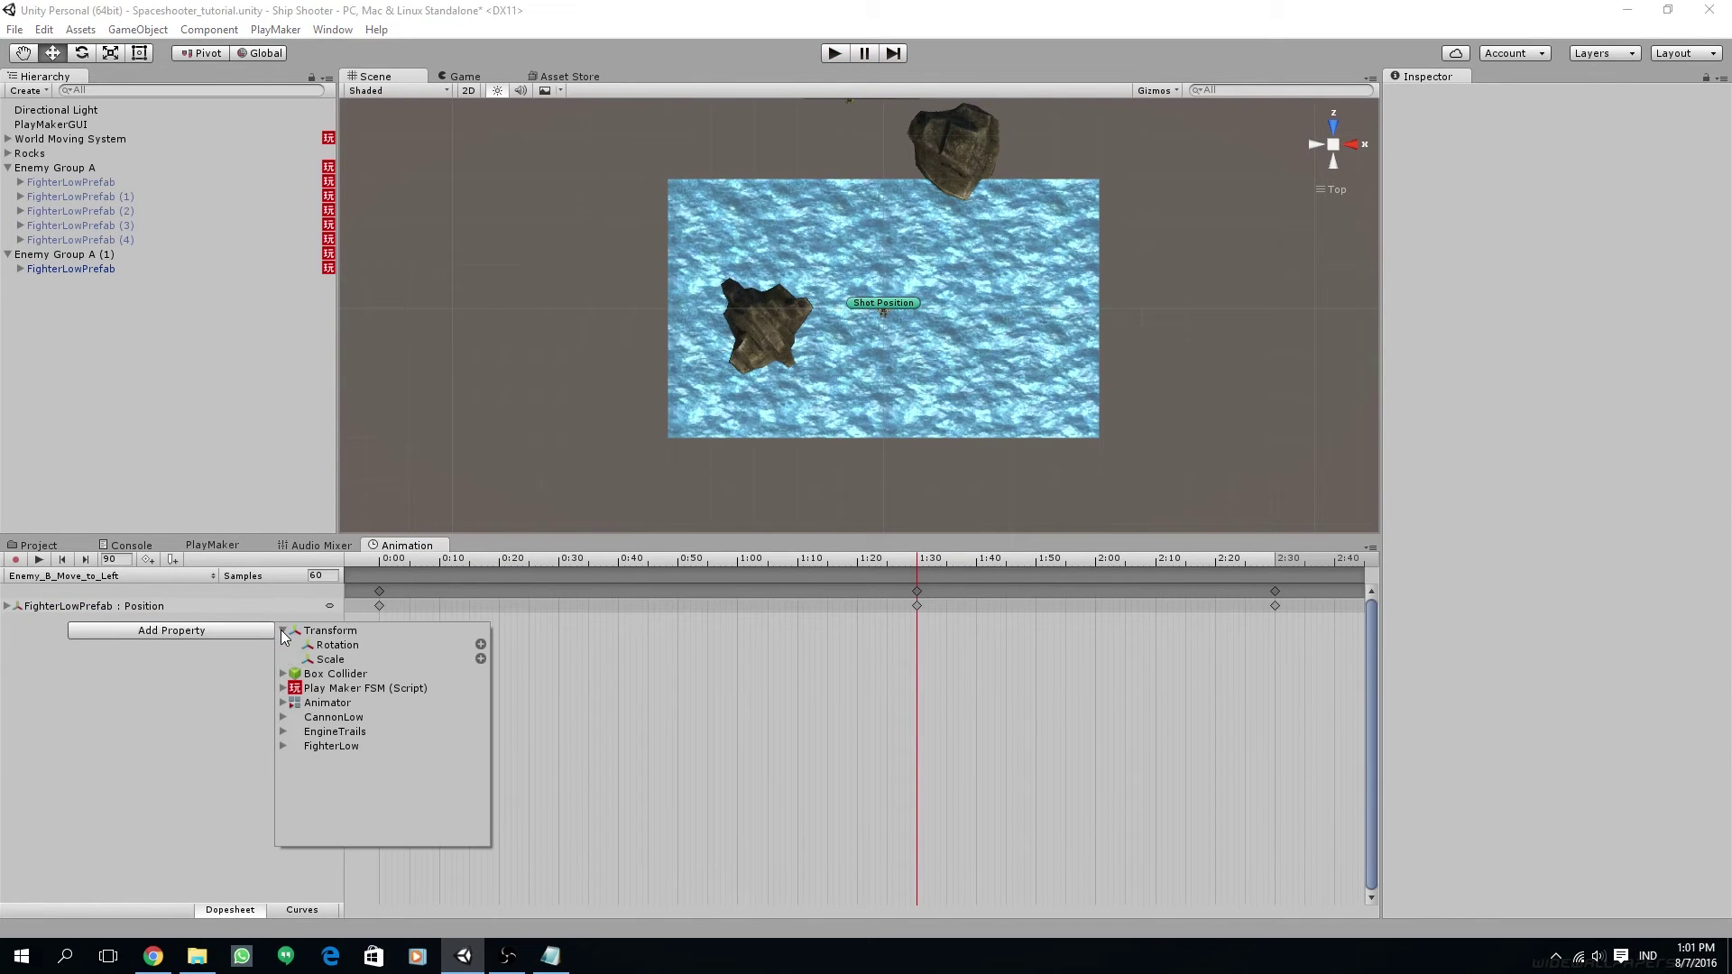
left_click(480, 646)
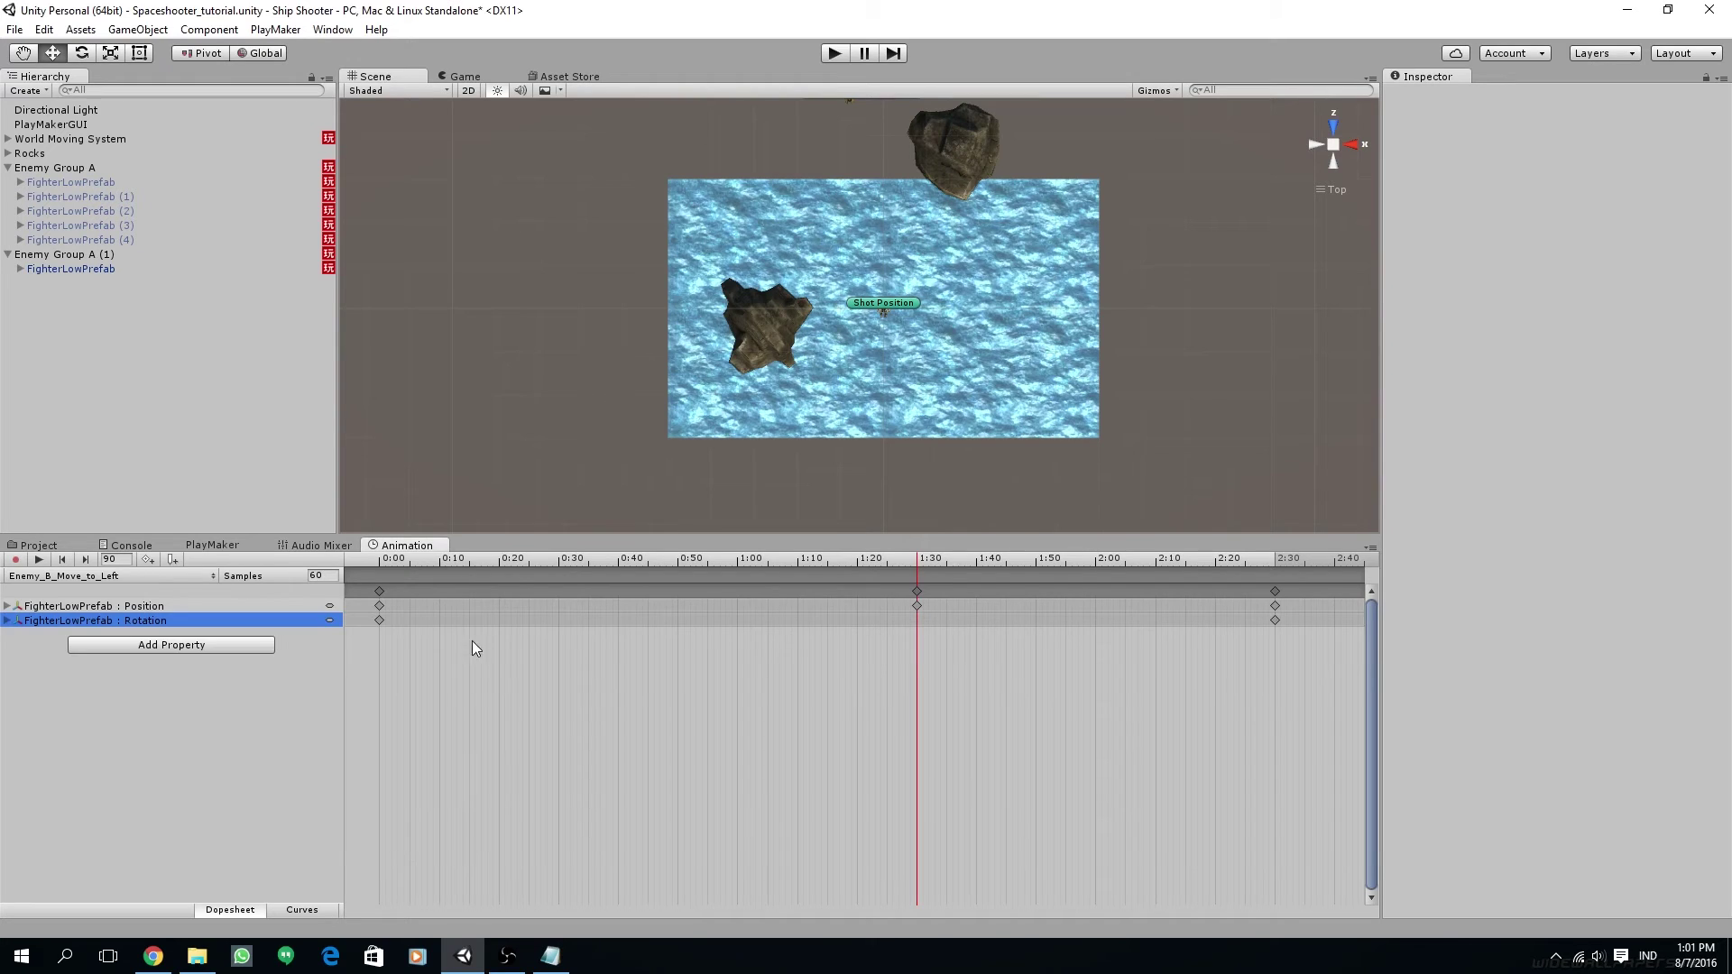
left_click(8, 621)
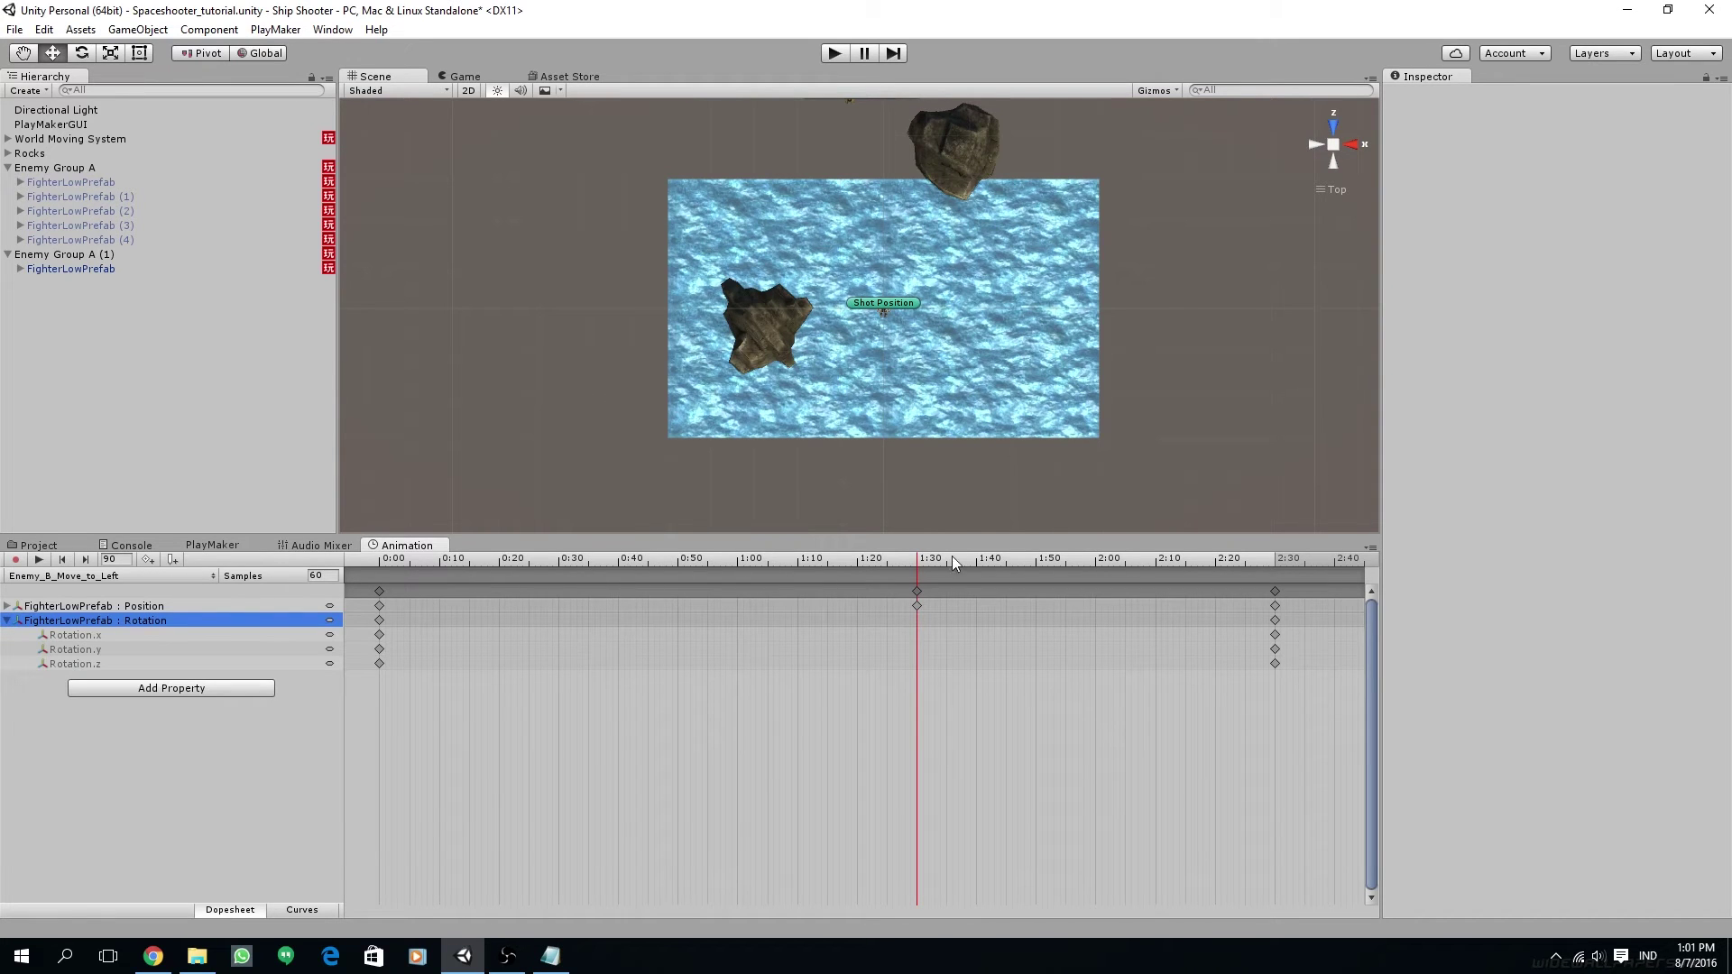
Step: Add a rotation keyframe at 1:30 with Y at 180
mouse_move(400, 549)
left_mouse_down()
mouse_move(320, 546)
mouse_move(411, 547)
mouse_move(371, 558)
left_mouse_up()
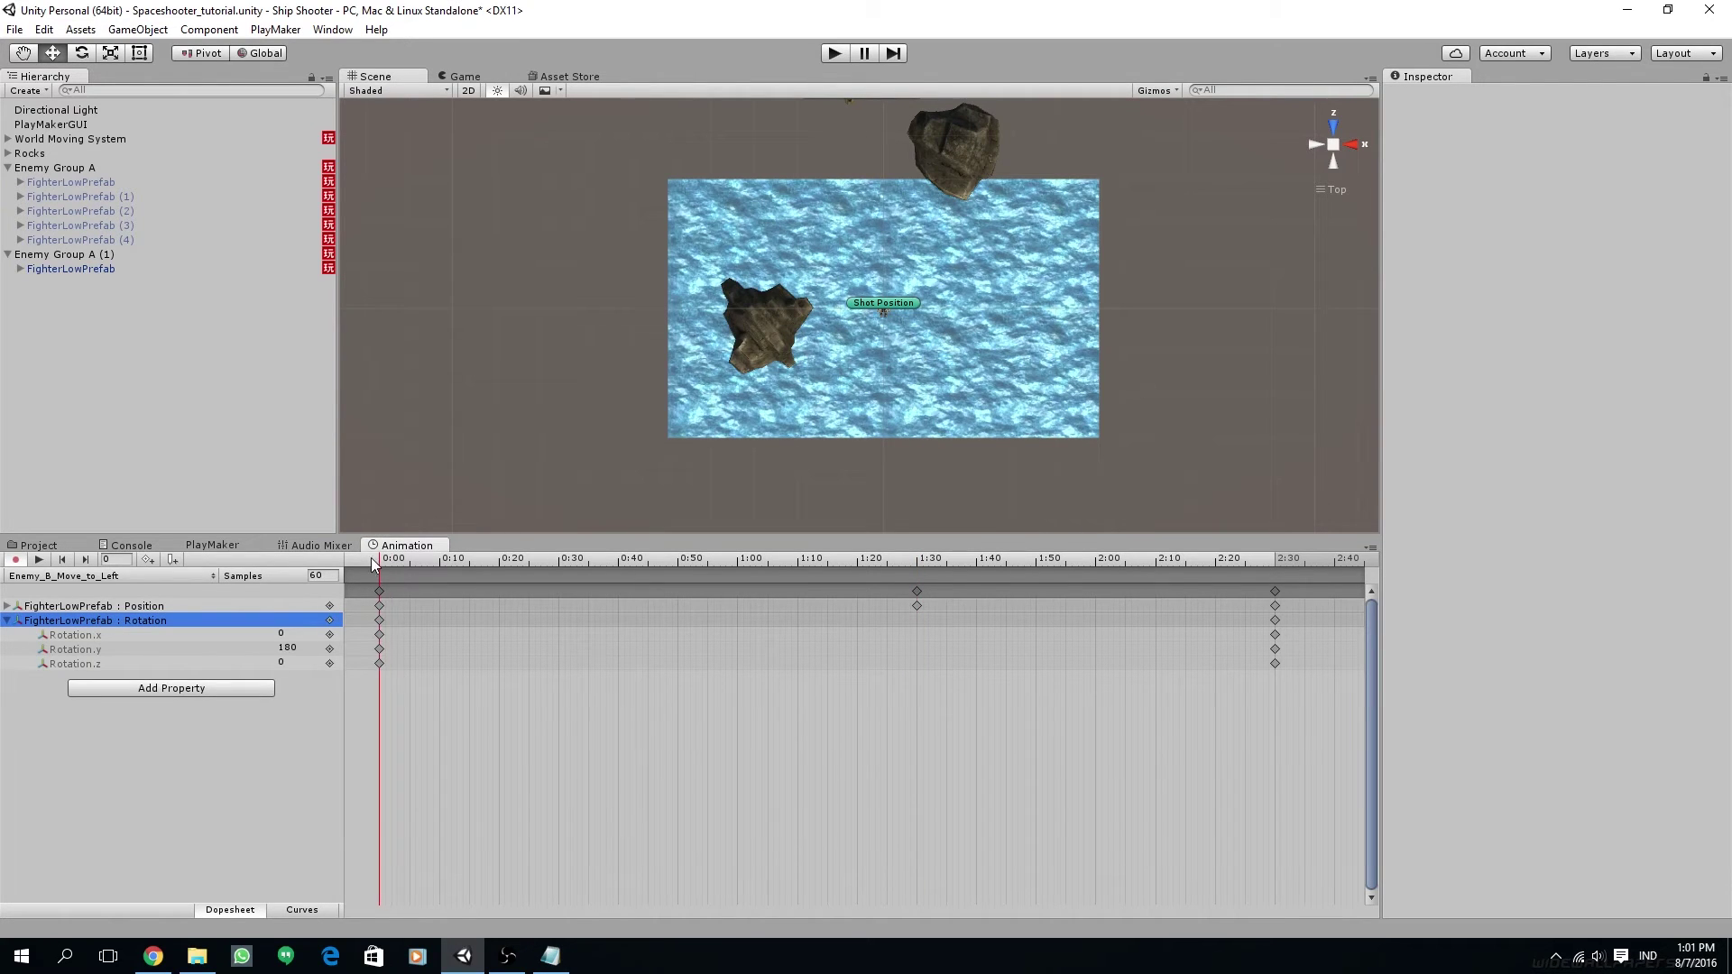
left_click(380, 620)
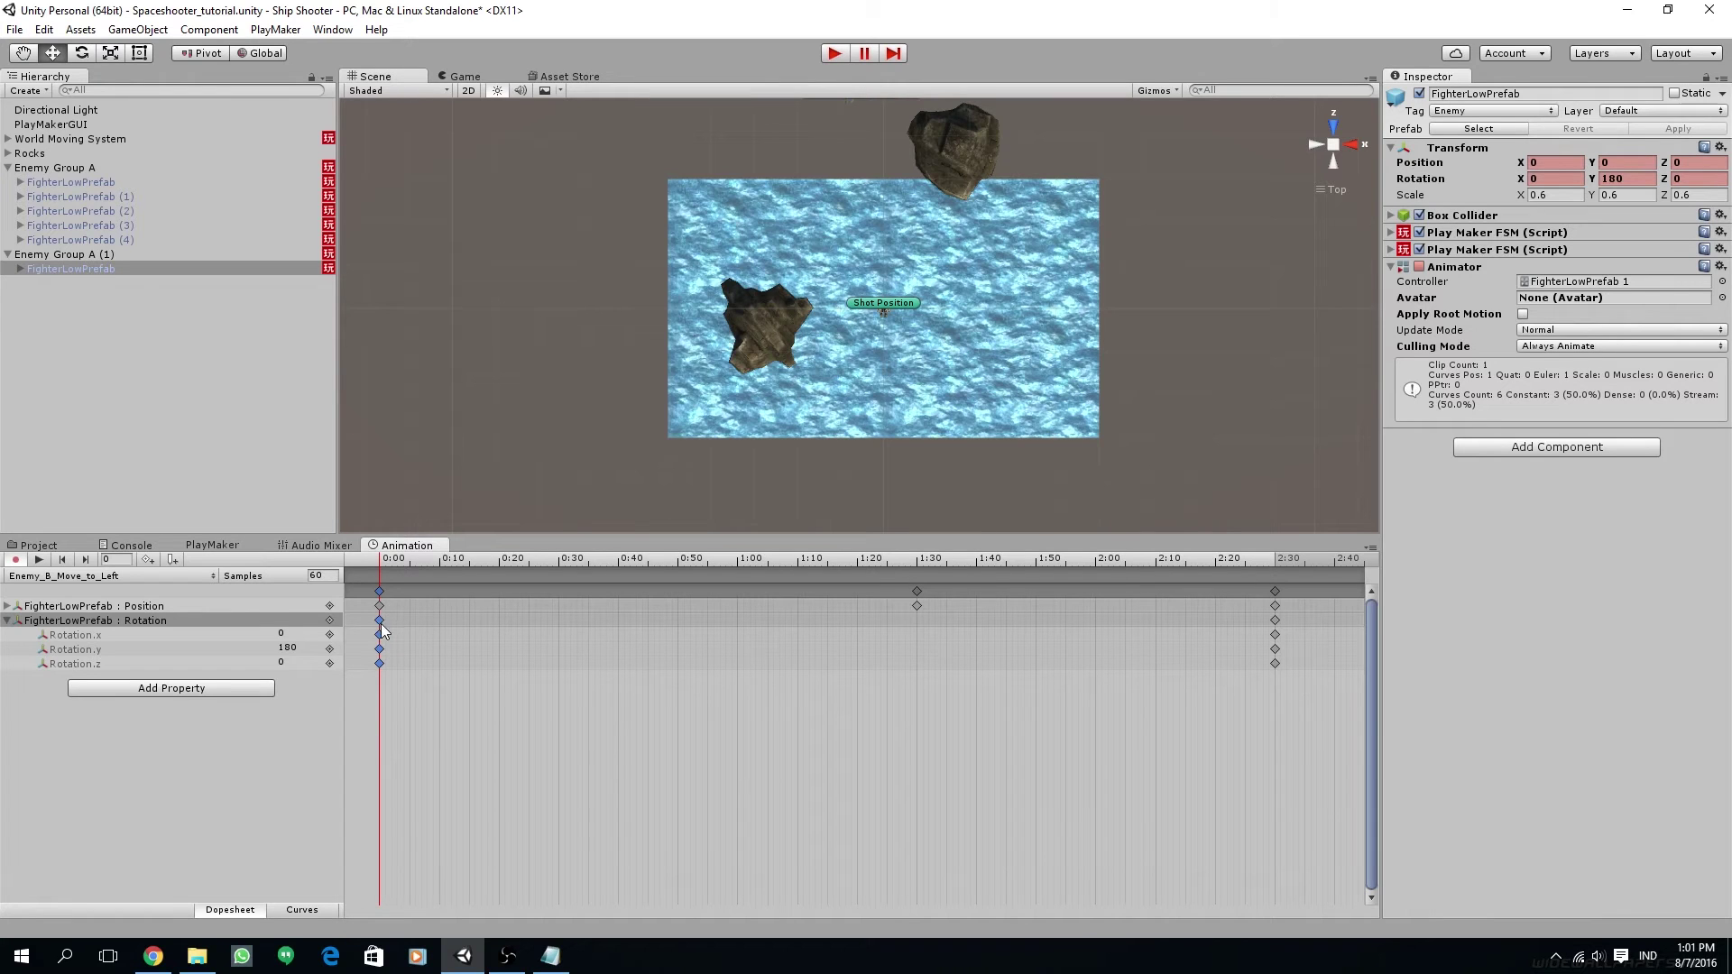
left_click(886, 560)
left_click_drag(886, 560, 918, 559)
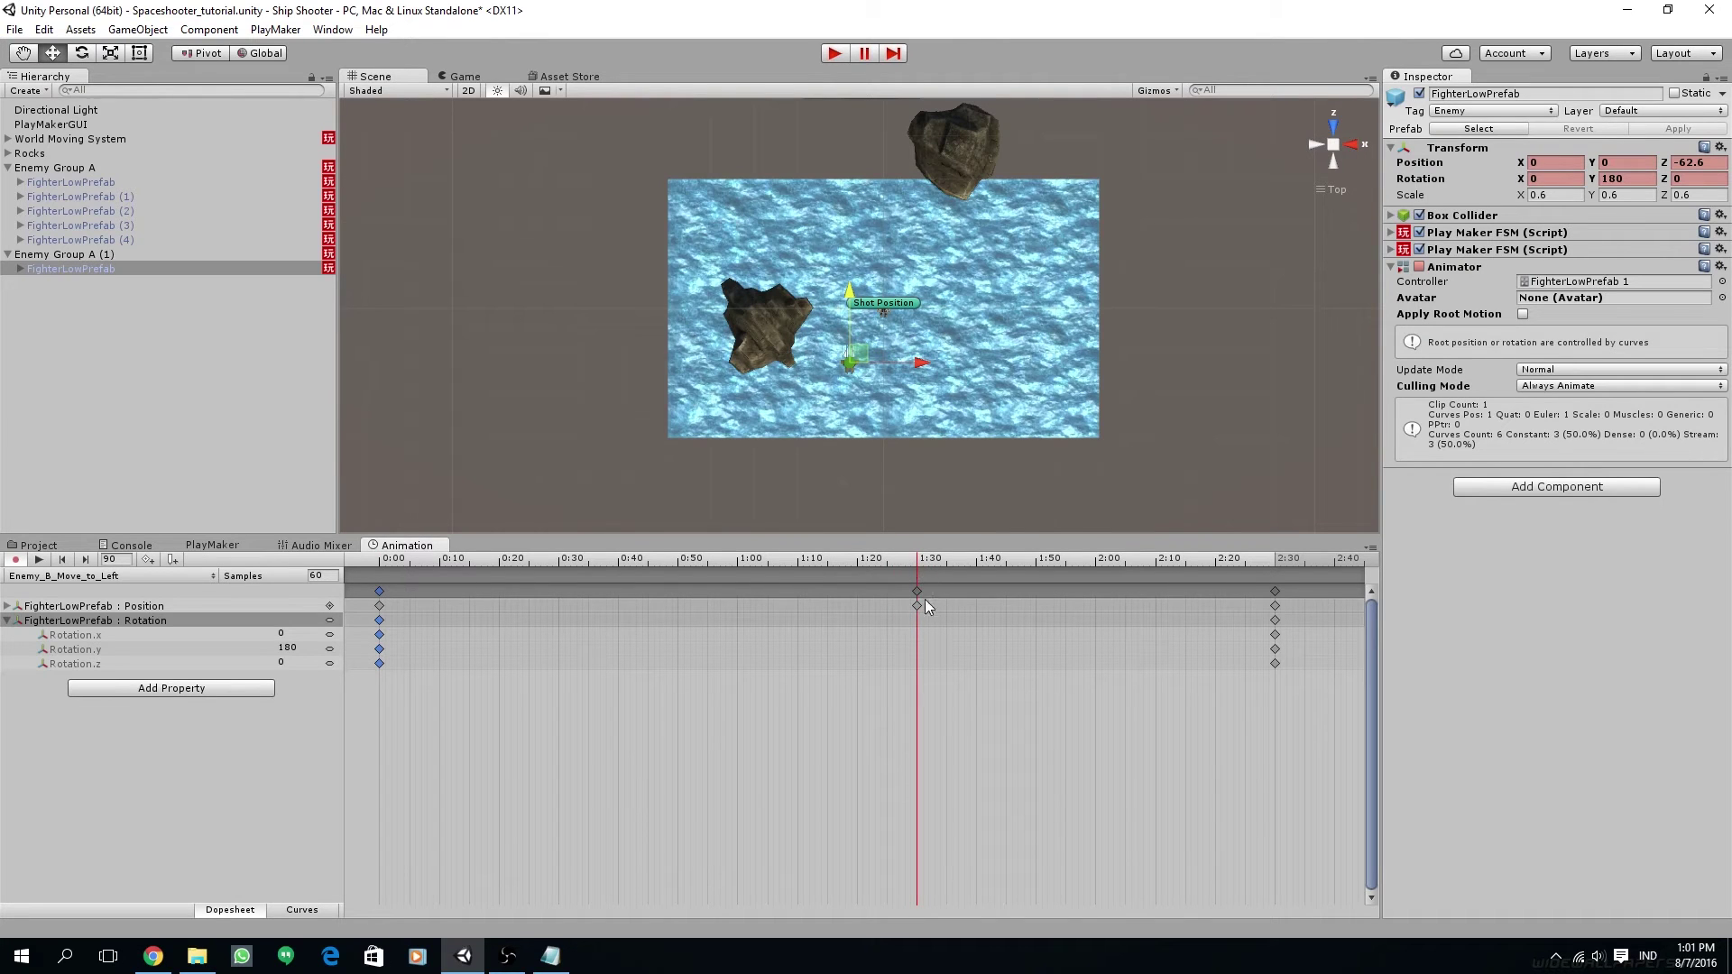
key("k")
Step: Keyframe the fighter's Y rotation at 1:40 with a value of about 261.69
left_click_drag(912, 564, 1277, 638)
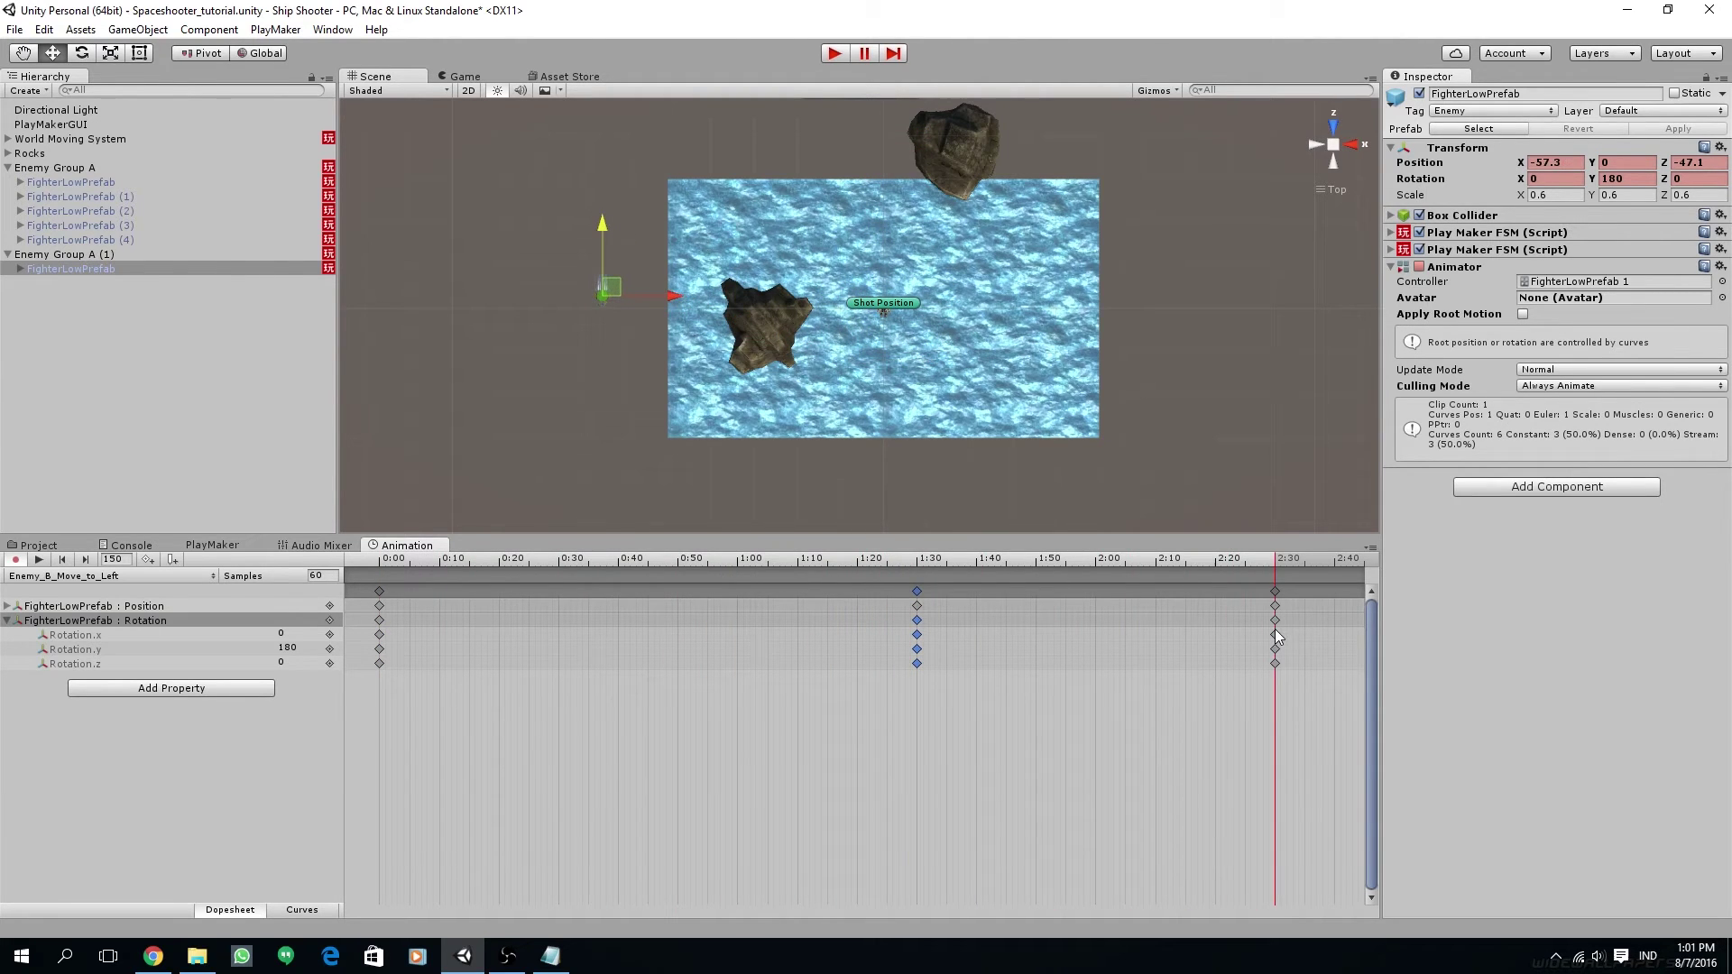
left_click_drag(1052, 568, 978, 565)
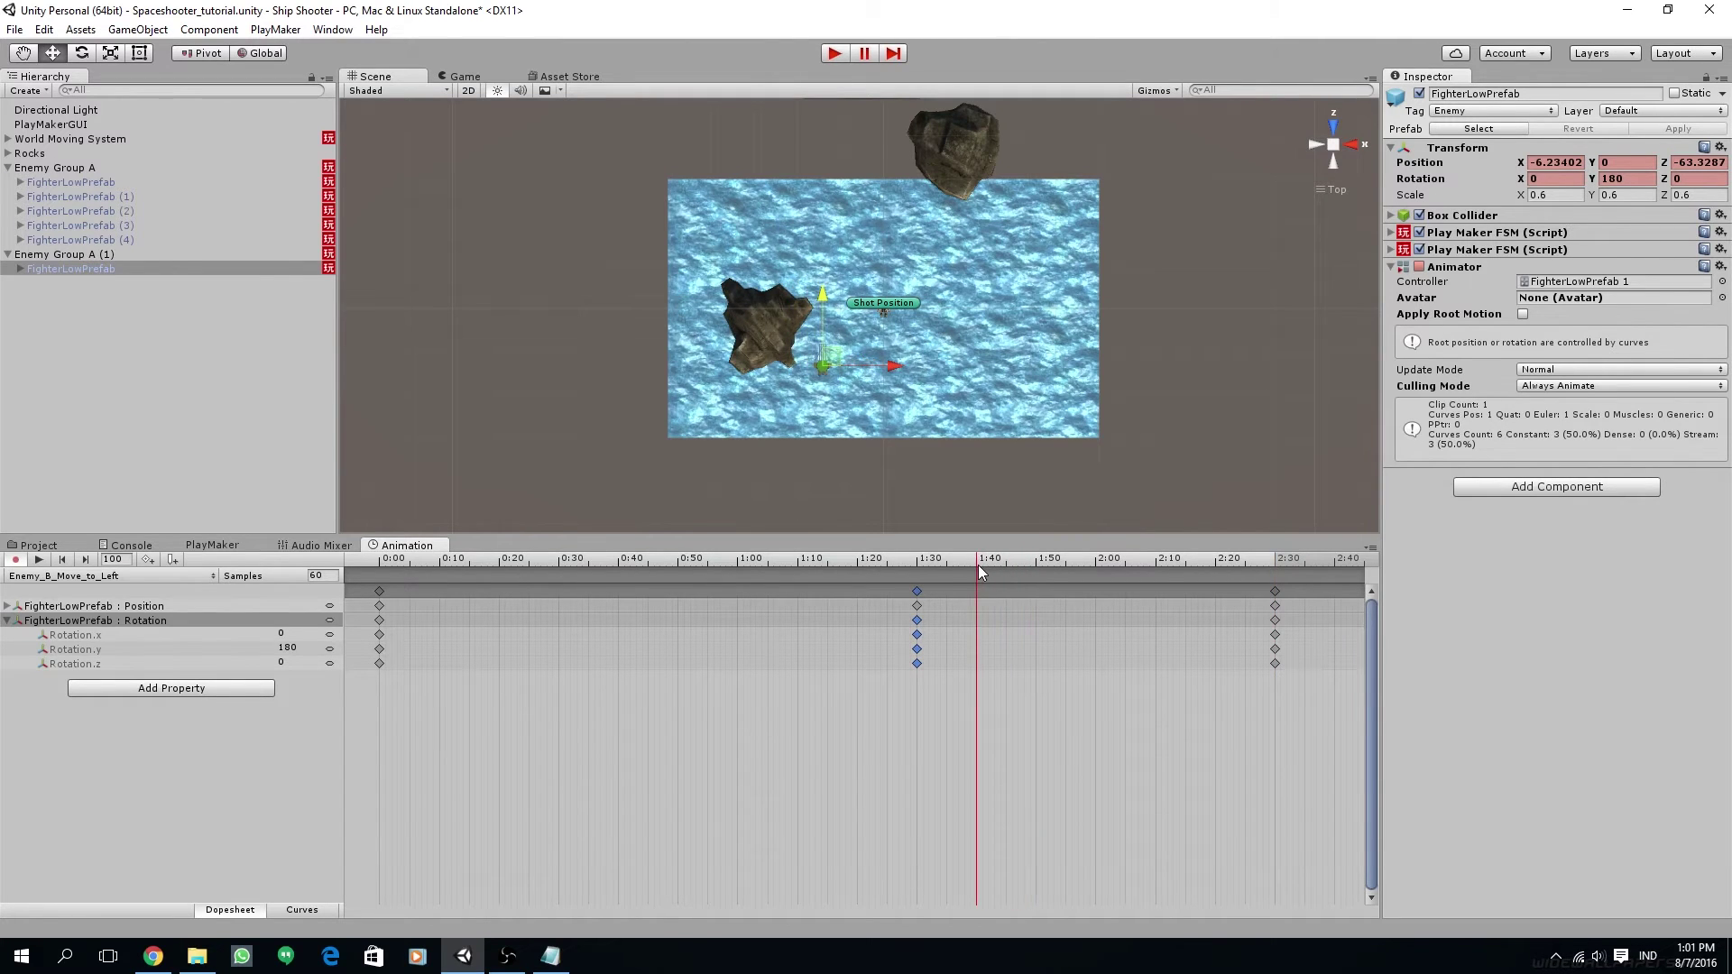
left_click_drag(1598, 182, 1523, 182)
left_click_drag(1632, 191, 608, 360)
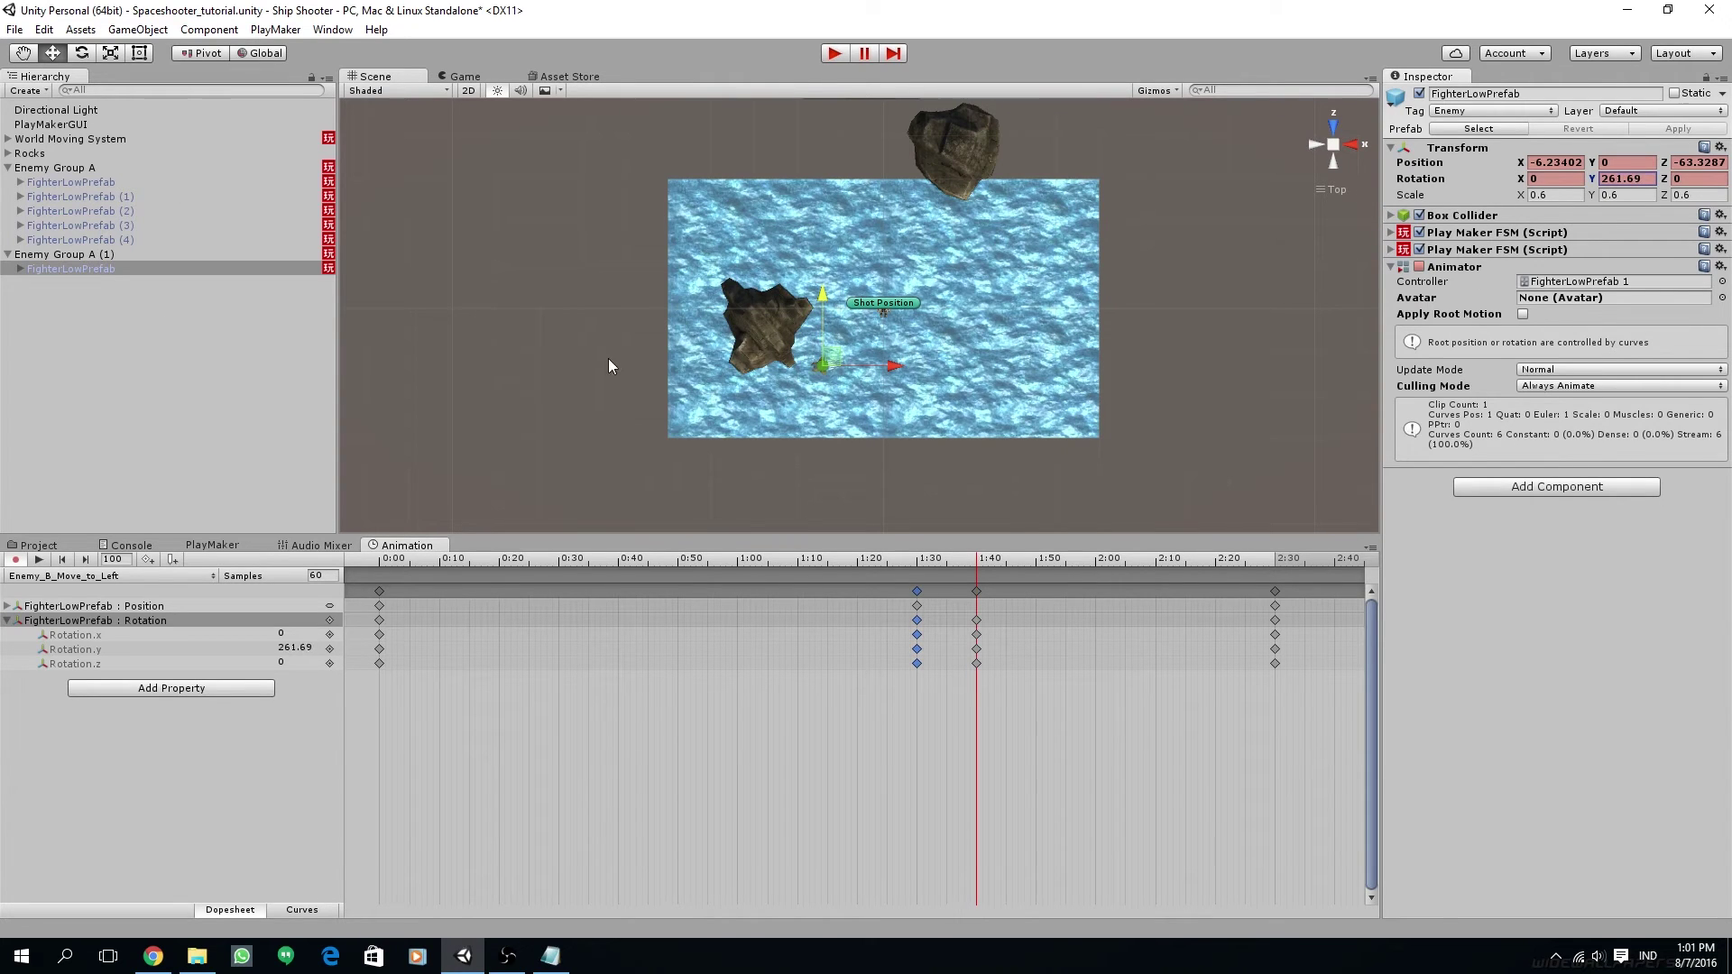
Step: Examine how the fighter's Y rotation changes between the keys from 0:00 to 1:40
left_click_drag(907, 565, 279, 563)
left_click_drag(647, 565, 326, 636)
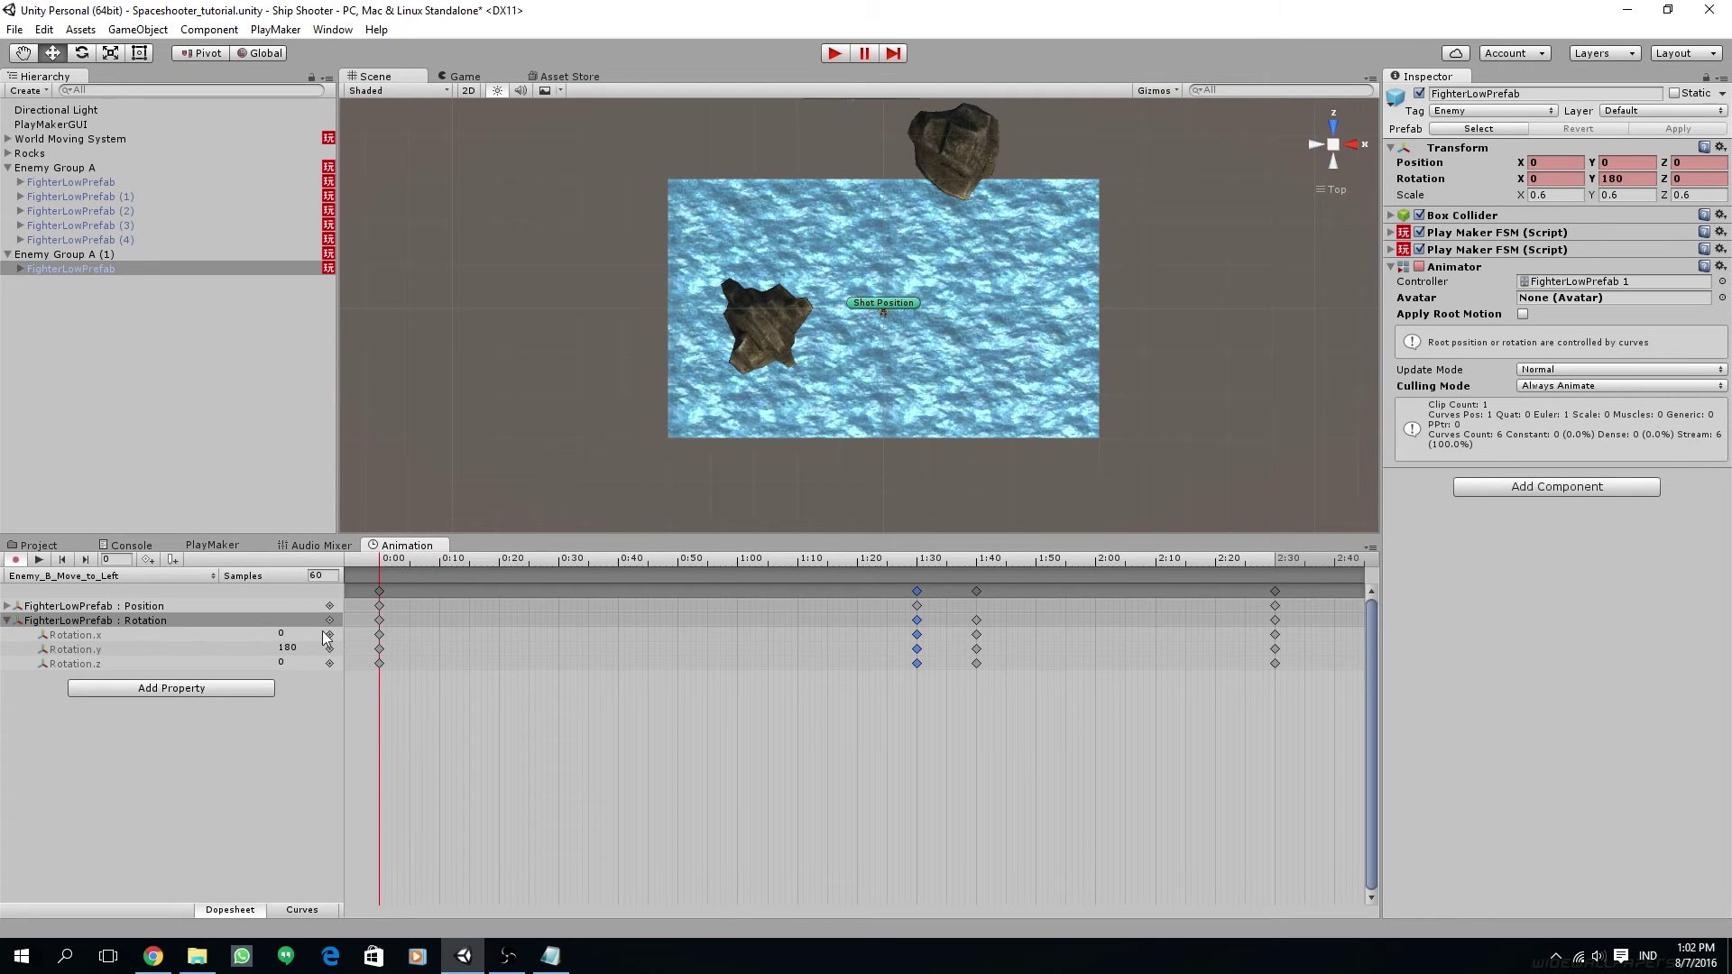
left_click(379, 649)
left_click_drag(901, 650, 1038, 647)
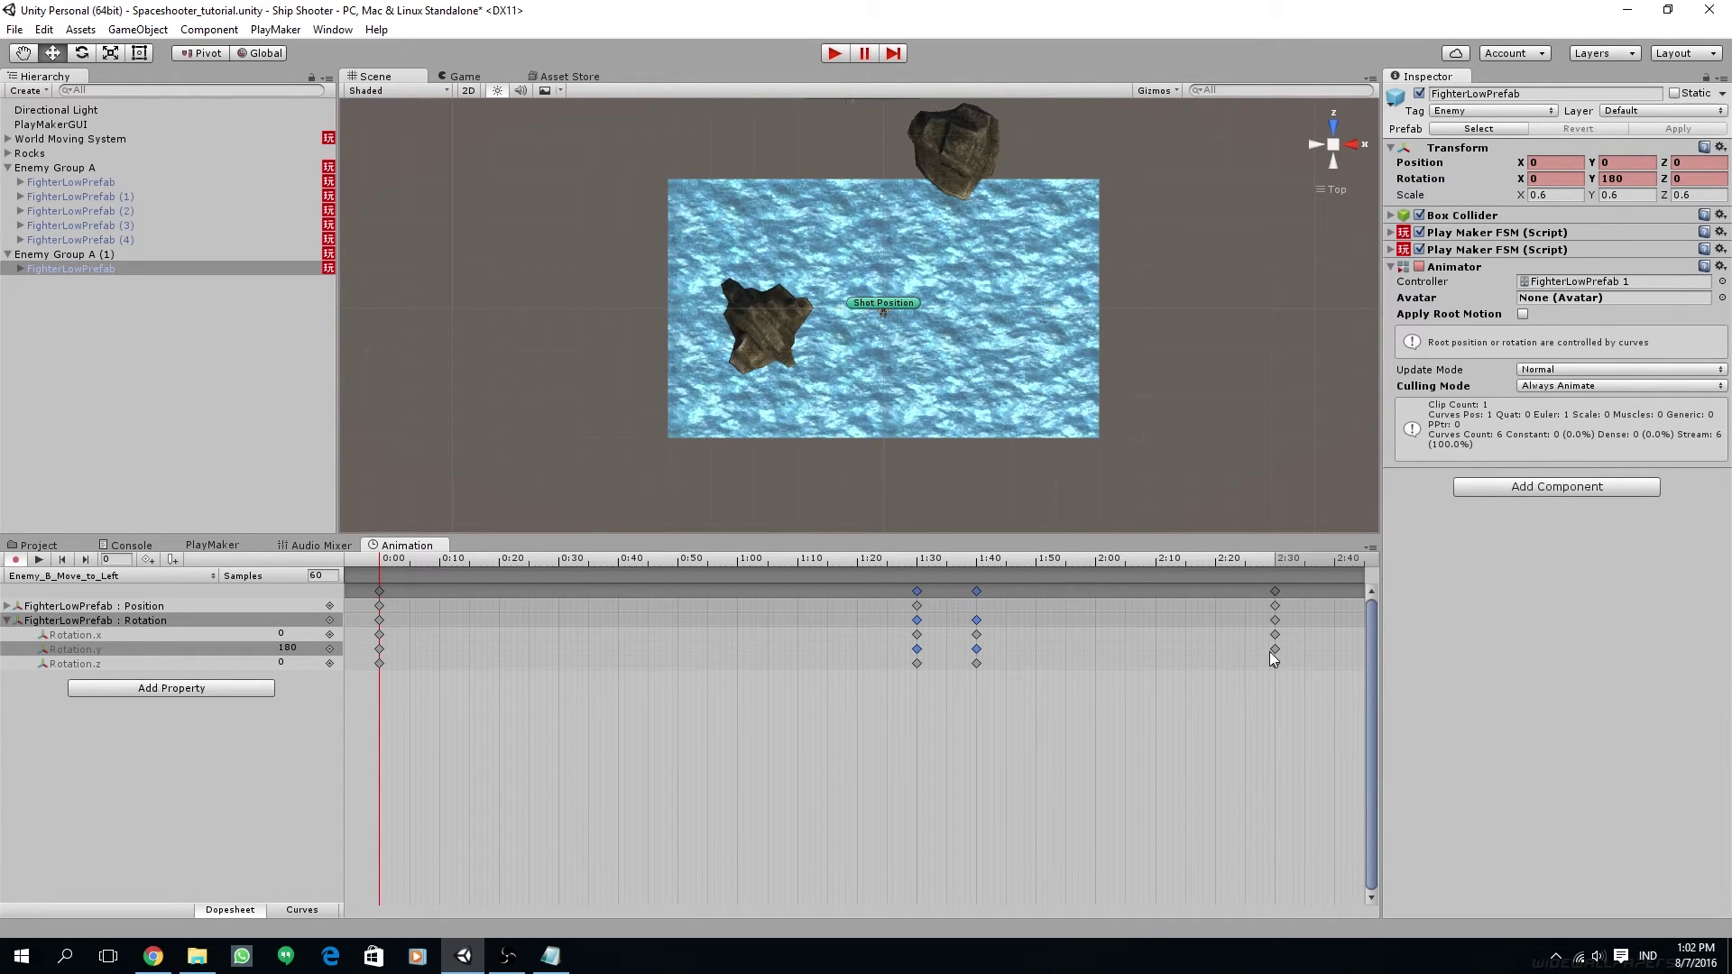
left_click_drag(379, 576, 642, 632)
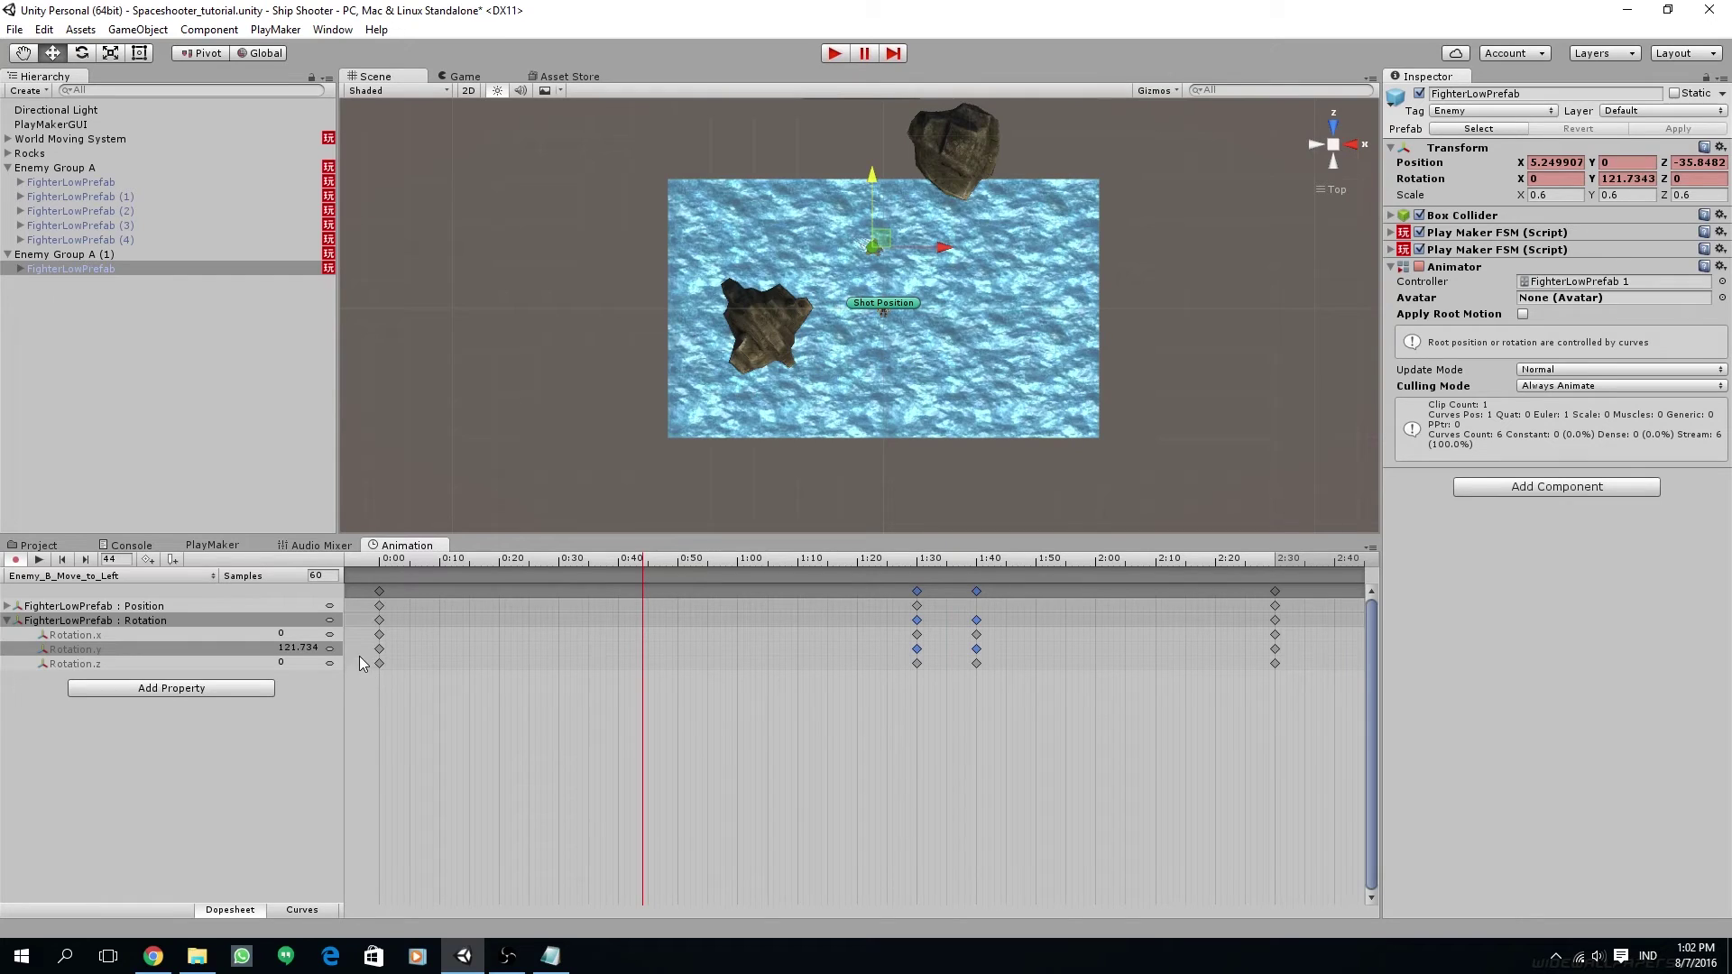
Step: Set both tangents of all Rotation.y keys from 0:00 to 2:30 to Linear
left_click_drag(359, 647, 1319, 646)
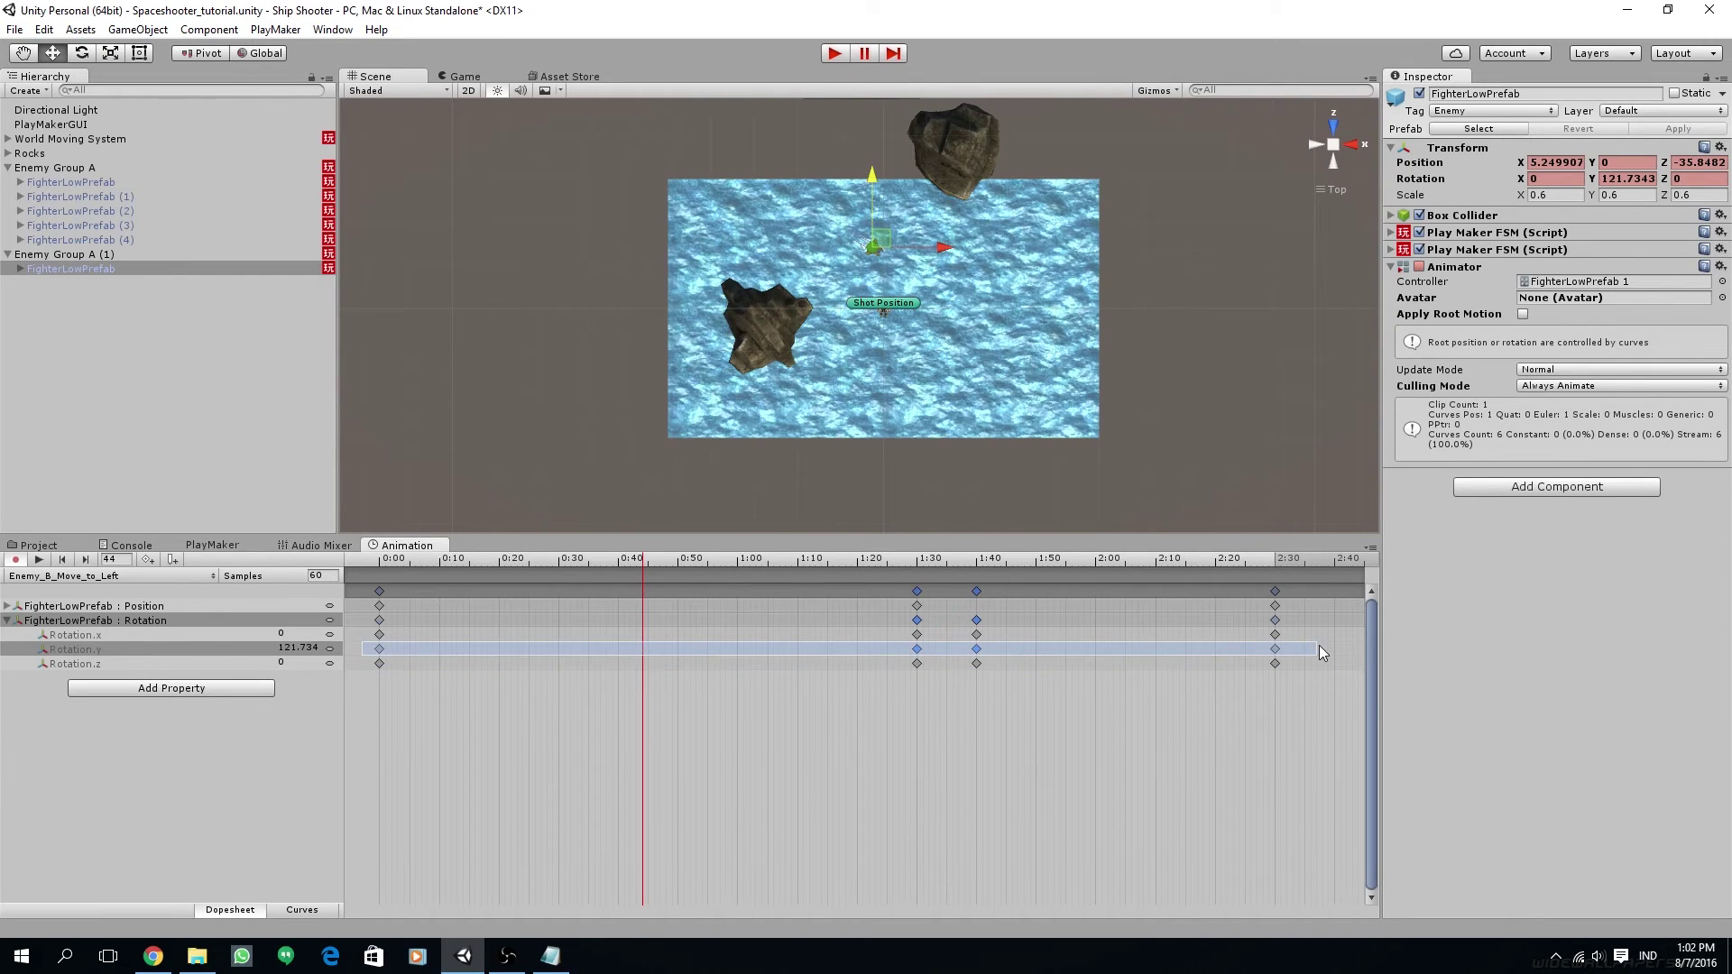
right_click(926, 651)
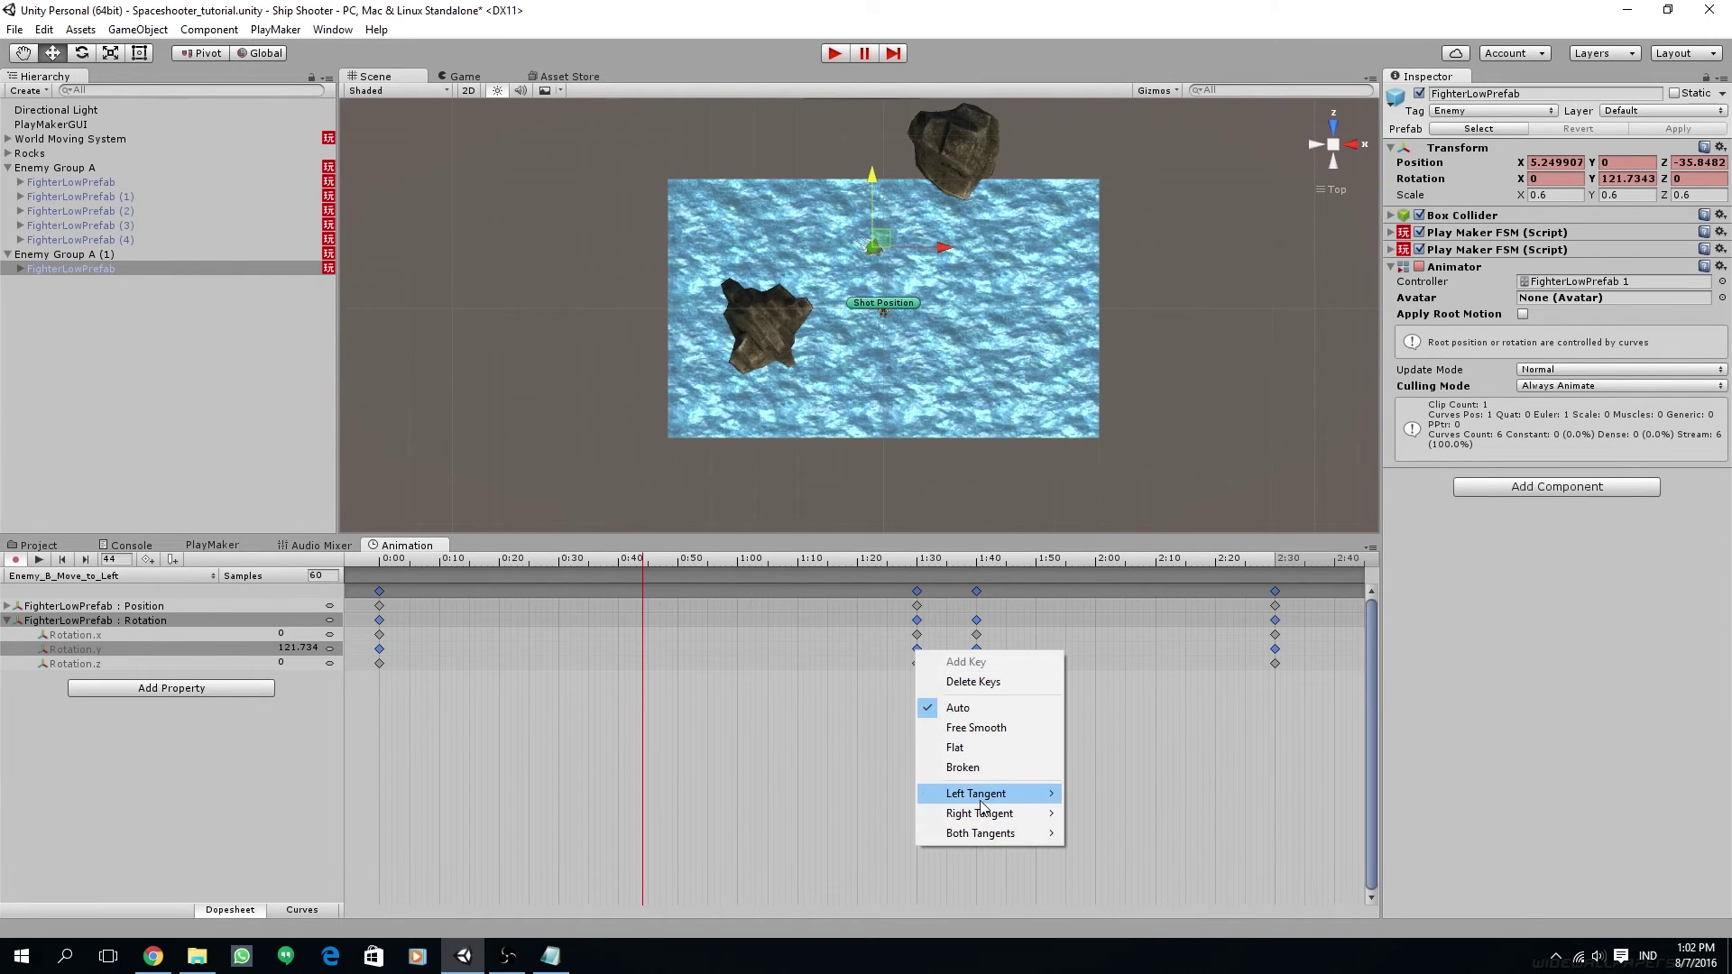
mouse_move(987, 835)
left_click(1106, 854)
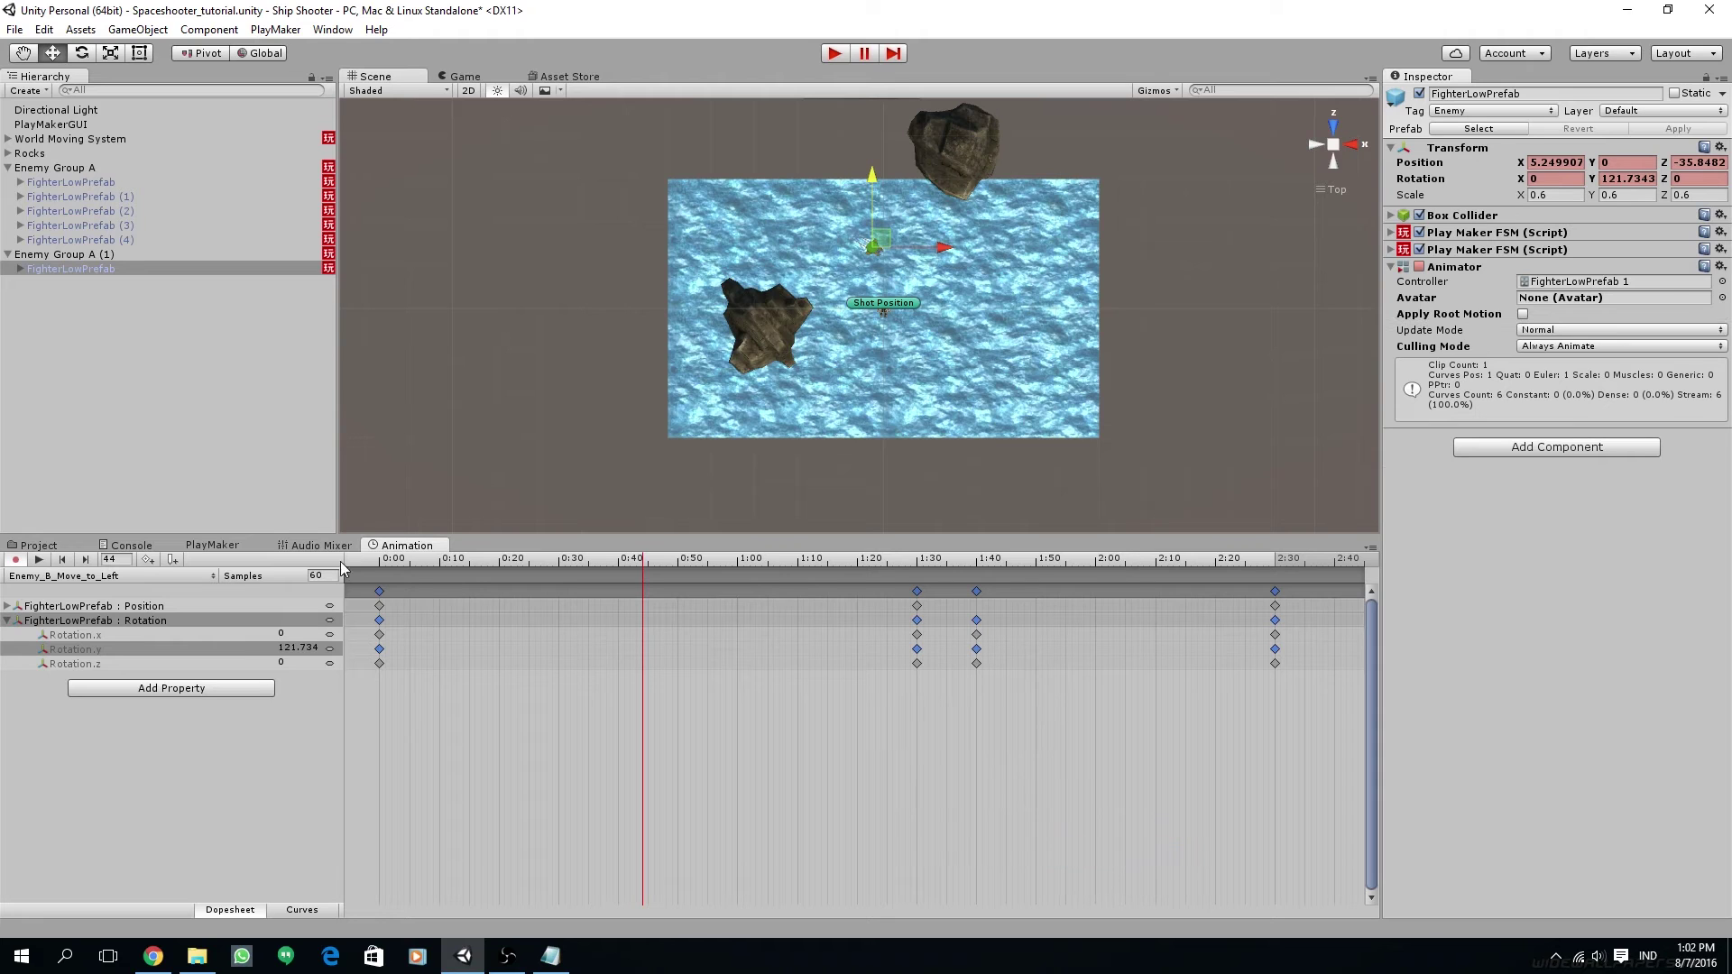
Step: Delete the fighter's Rotation.y keyframe at 2:30 in the Enemy_B_Move_to_Left clip
left_click_drag(379, 564, 1278, 588)
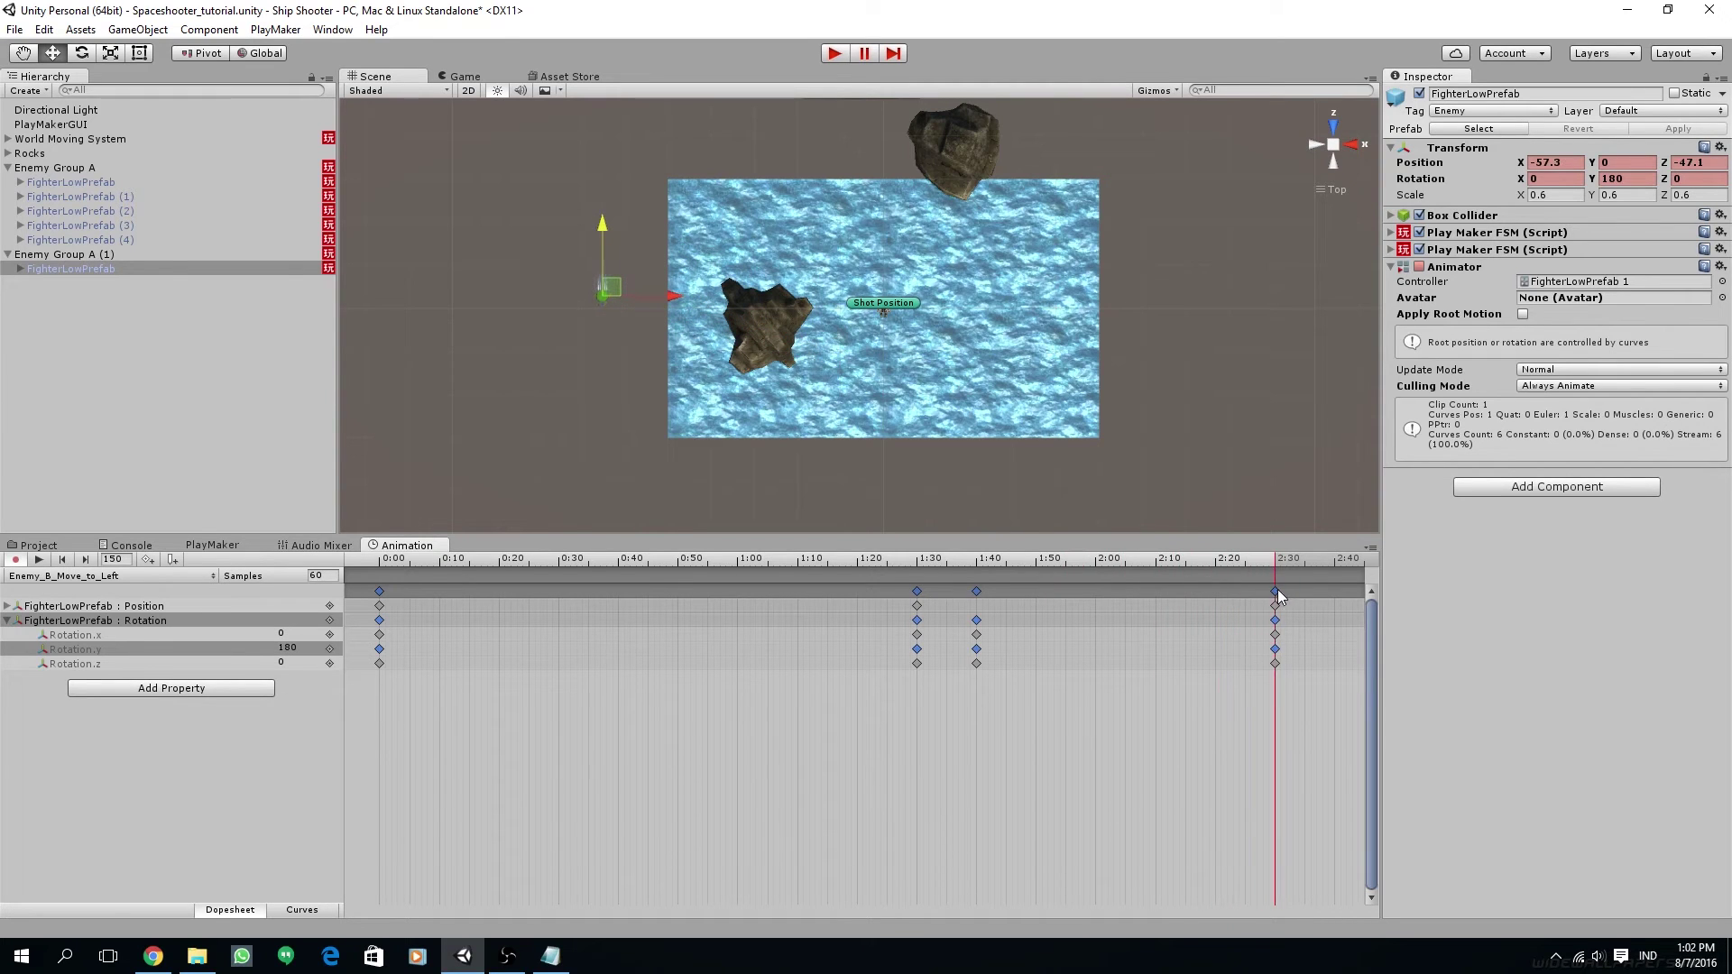
left_click(1275, 650)
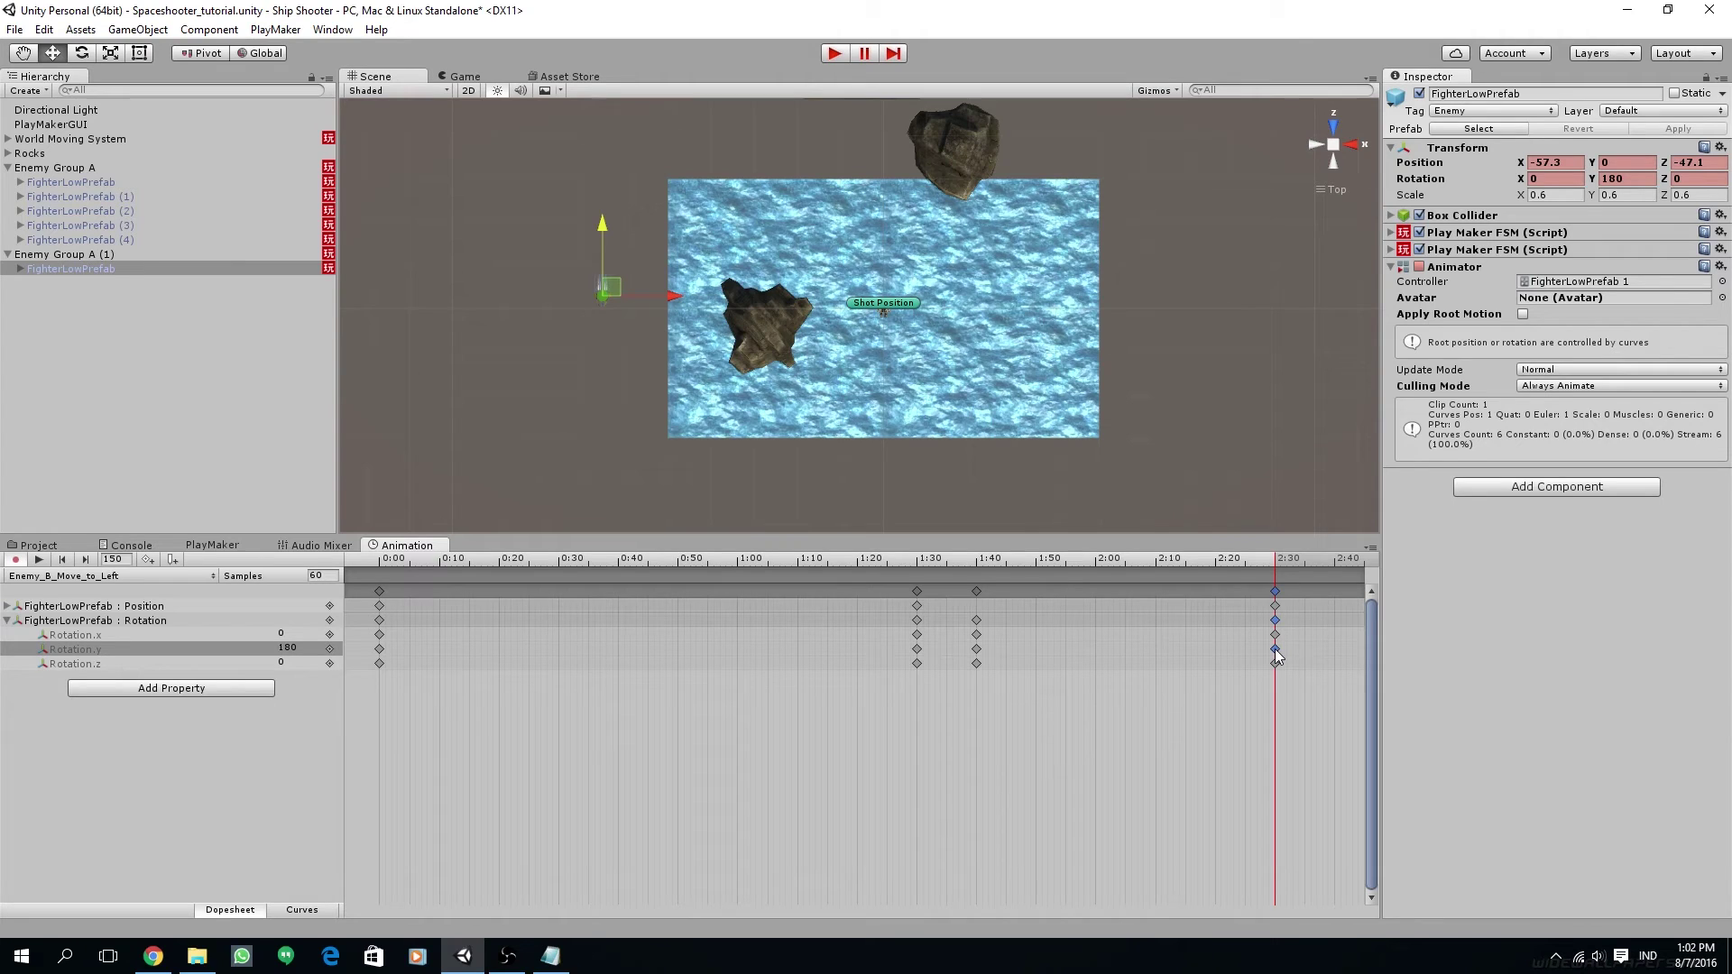
left_click(333, 648)
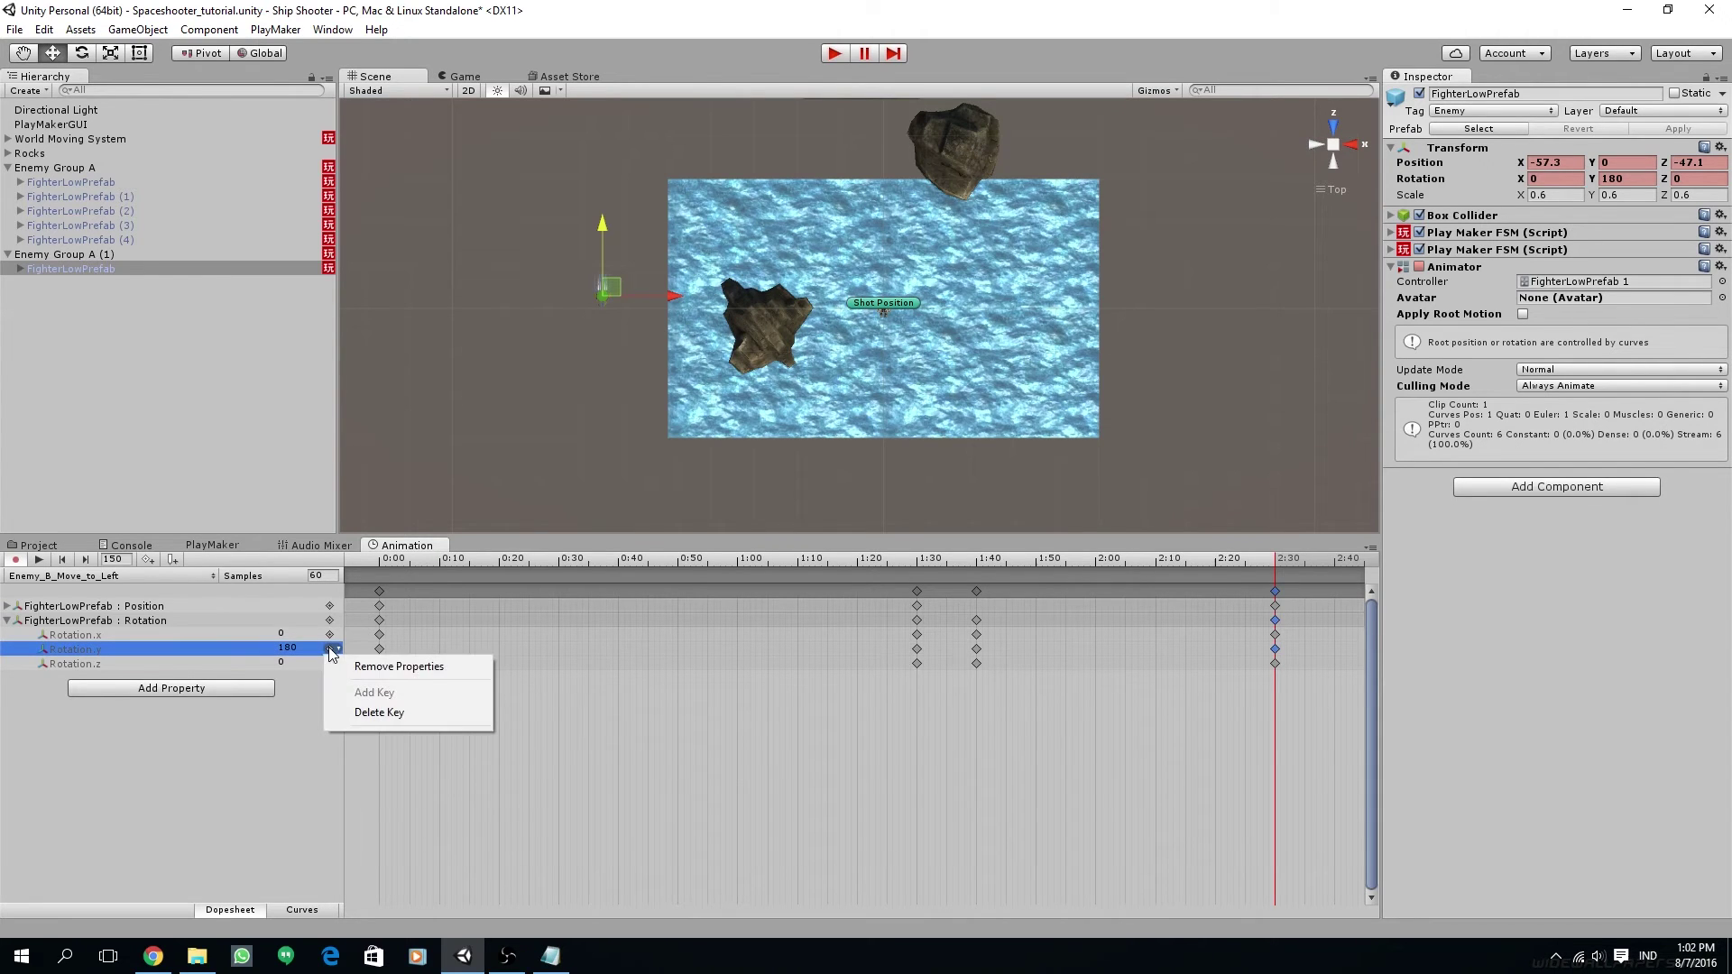
left_click(379, 712)
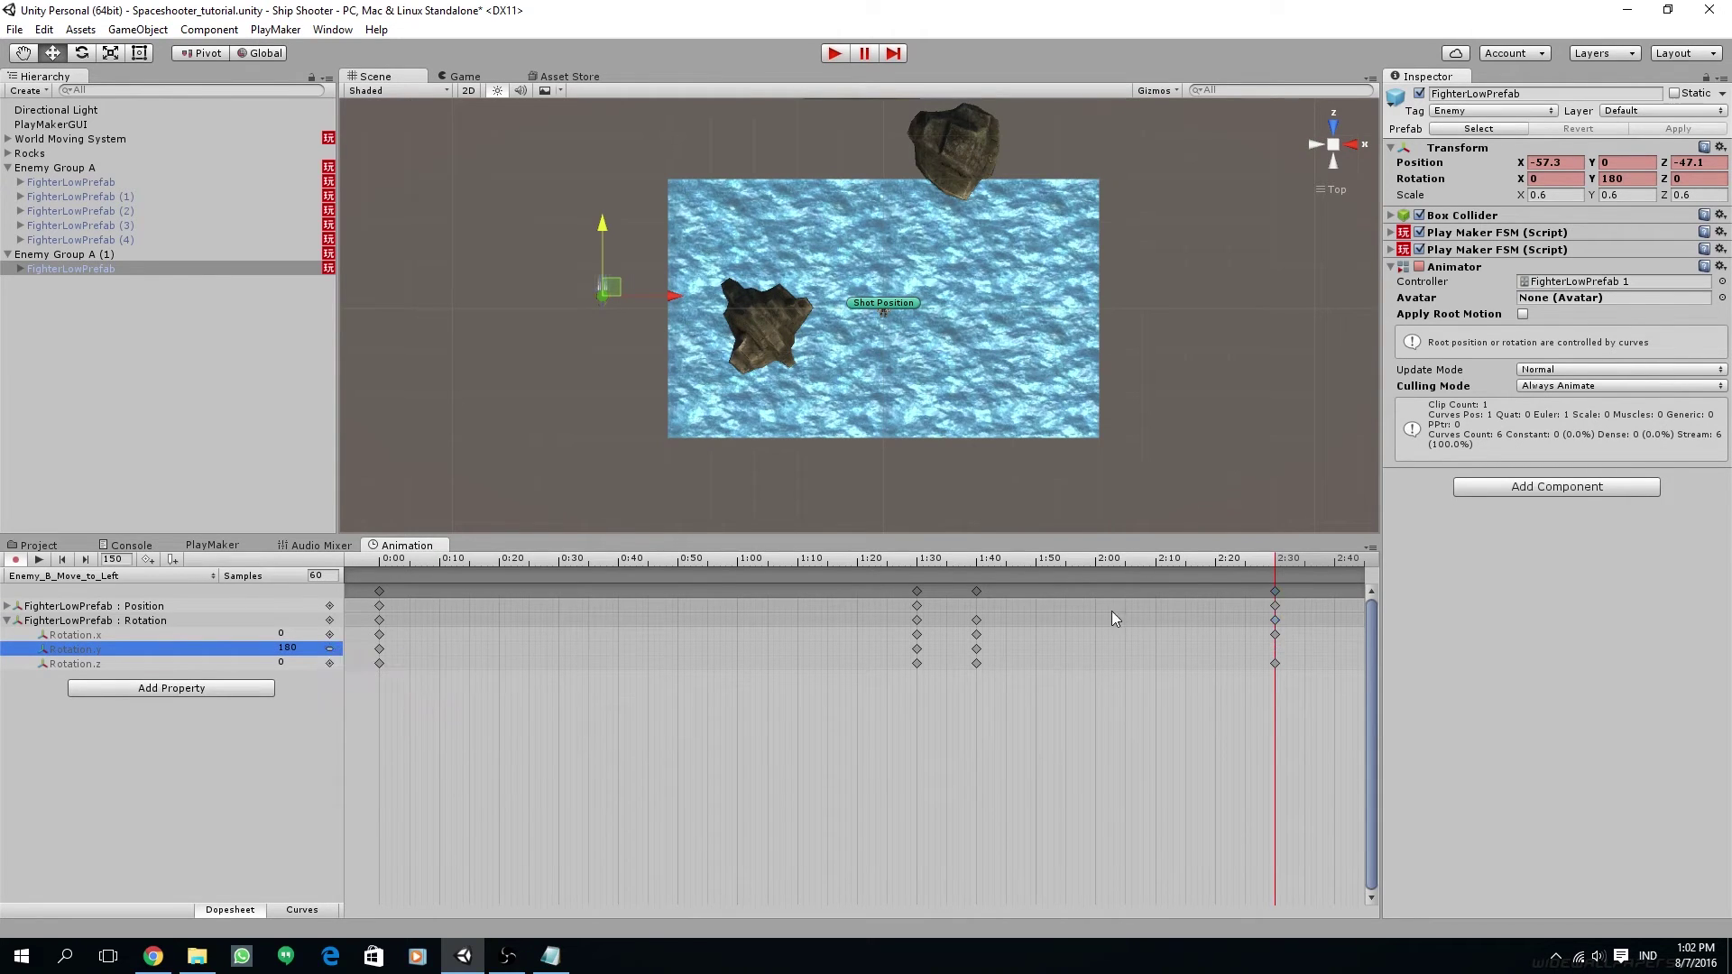
Step: Preview the clip up close in the scene, checking how the fighter turns around 1:20 to 1:50
left_click_drag(1130, 567, 1042, 568)
scroll(739, 397, "up", 5)
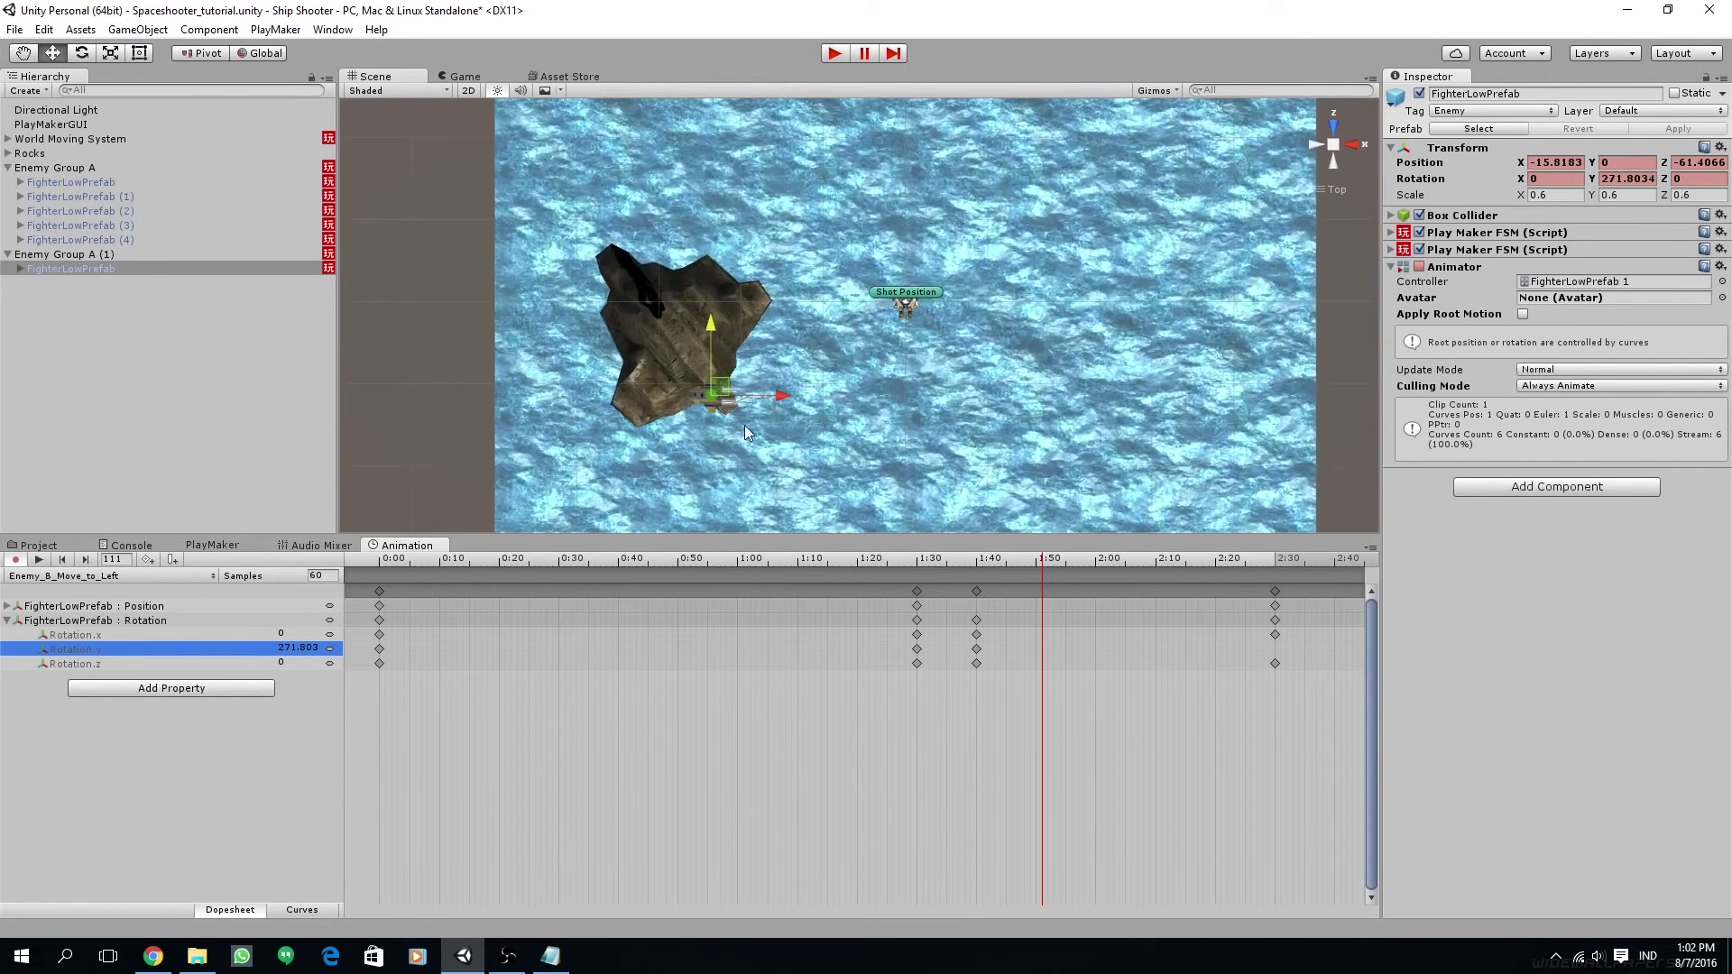
middle_click_drag(755, 452, 801, 411)
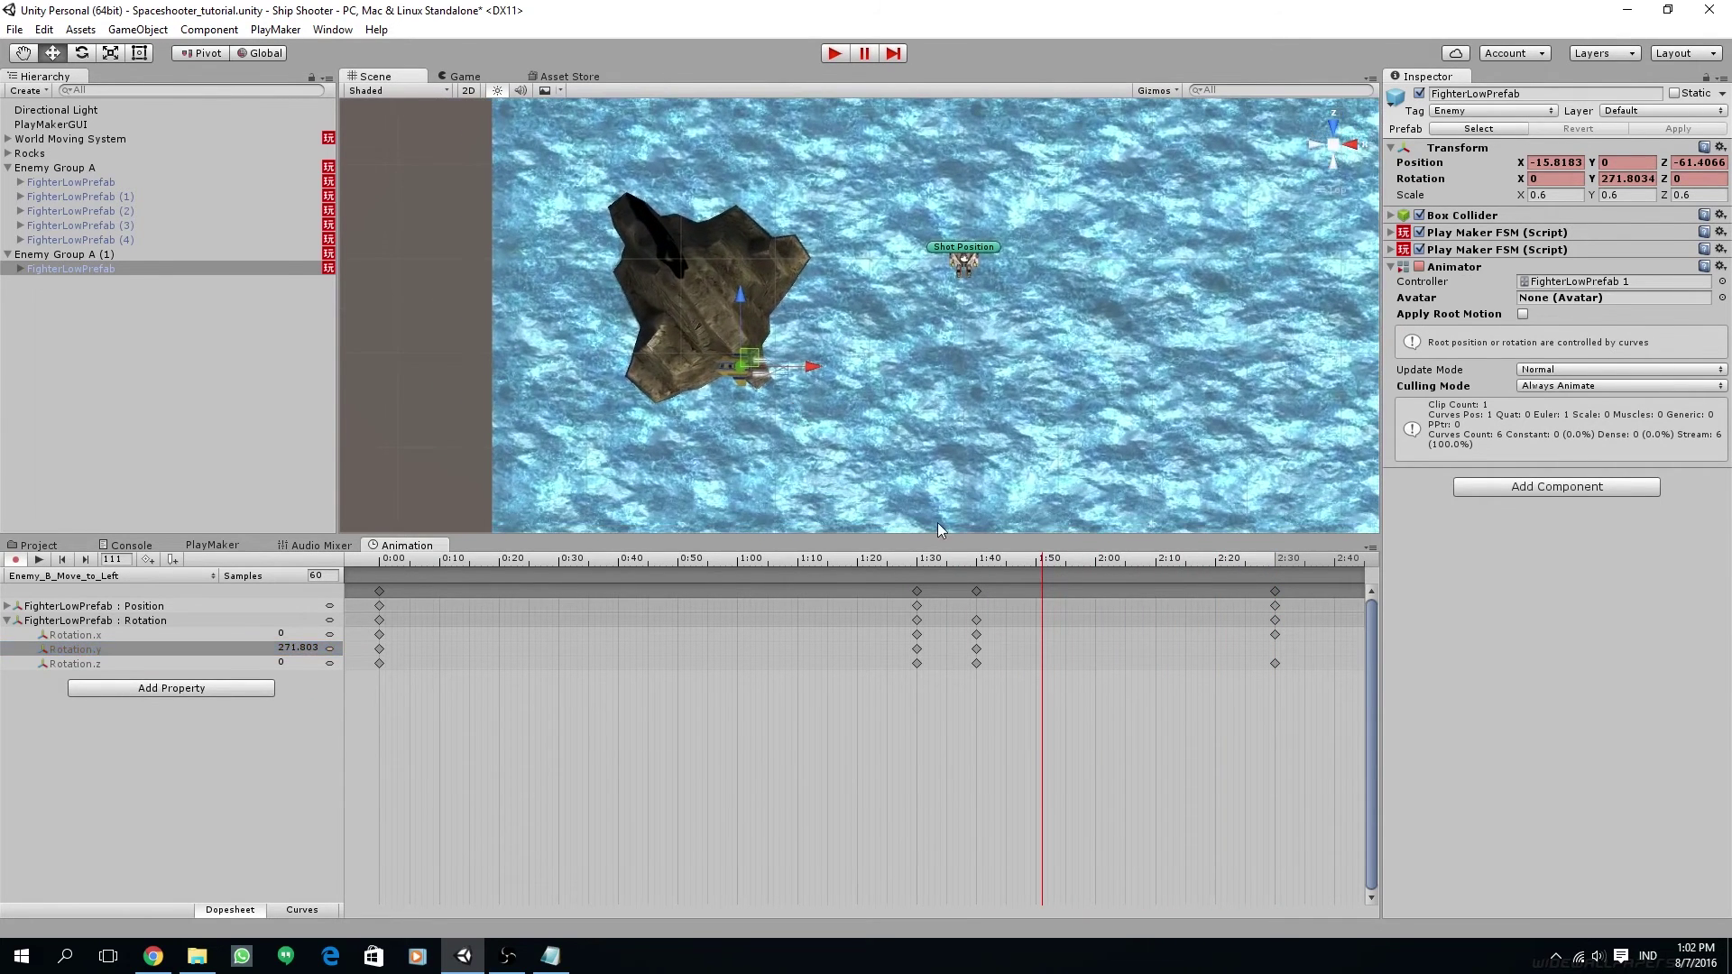
left_click(38, 559)
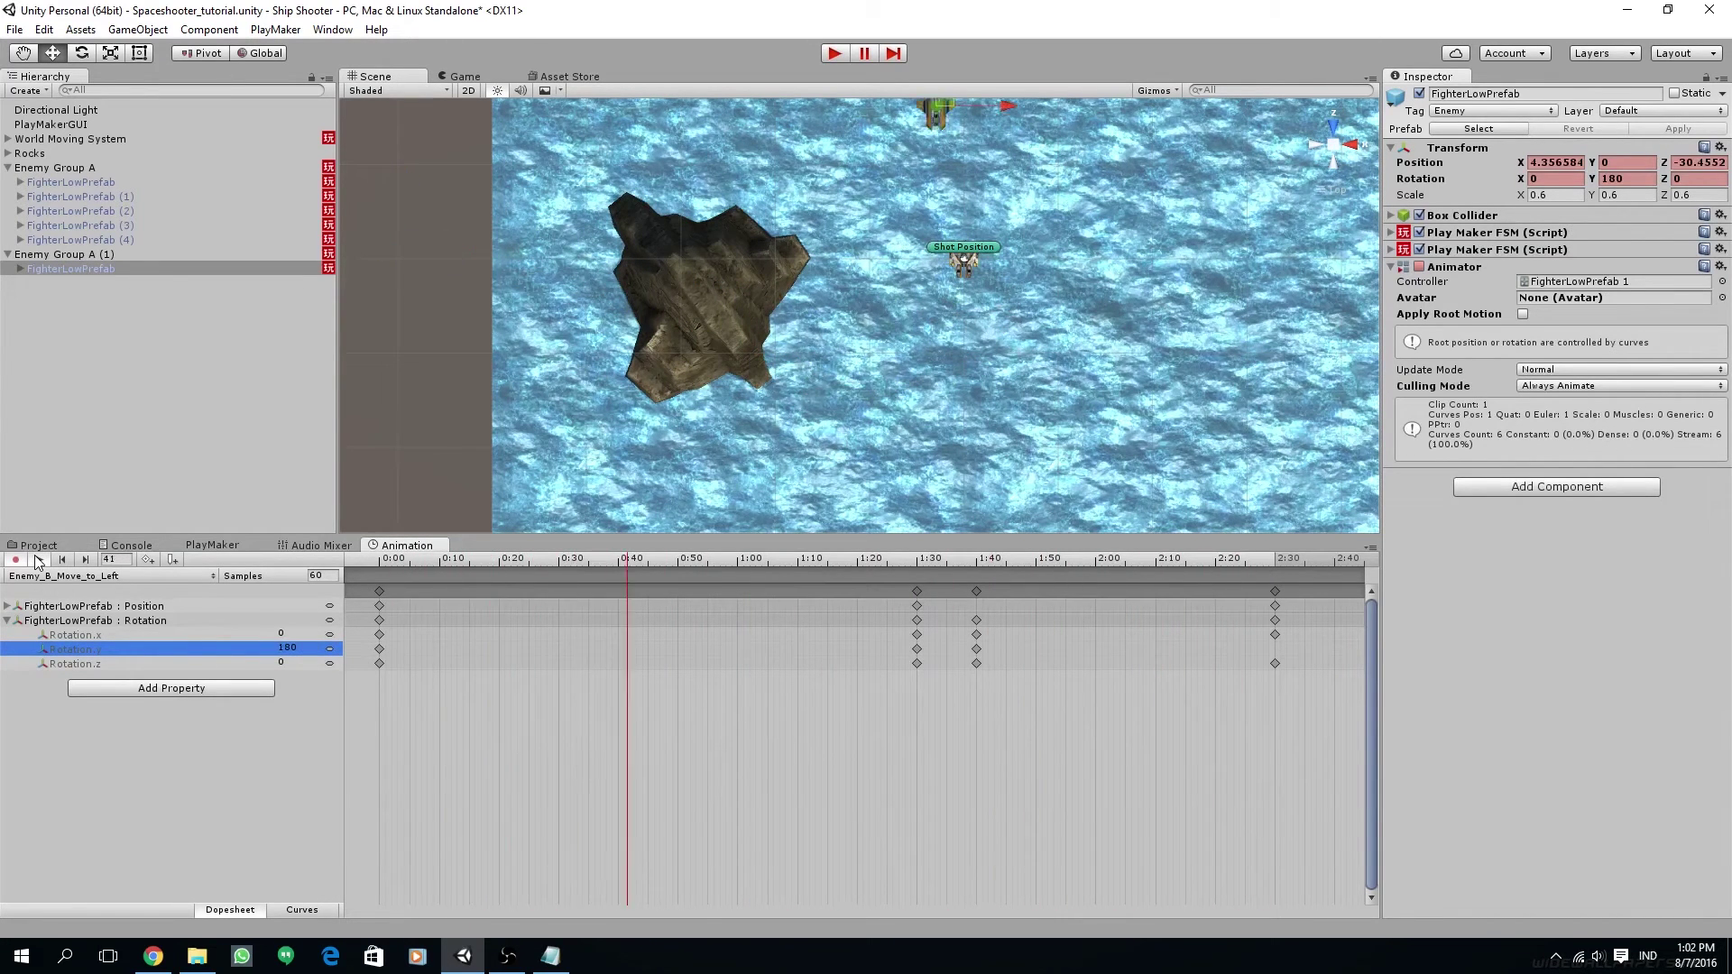
left_click(945, 564)
left_click_drag(944, 565, 858, 565)
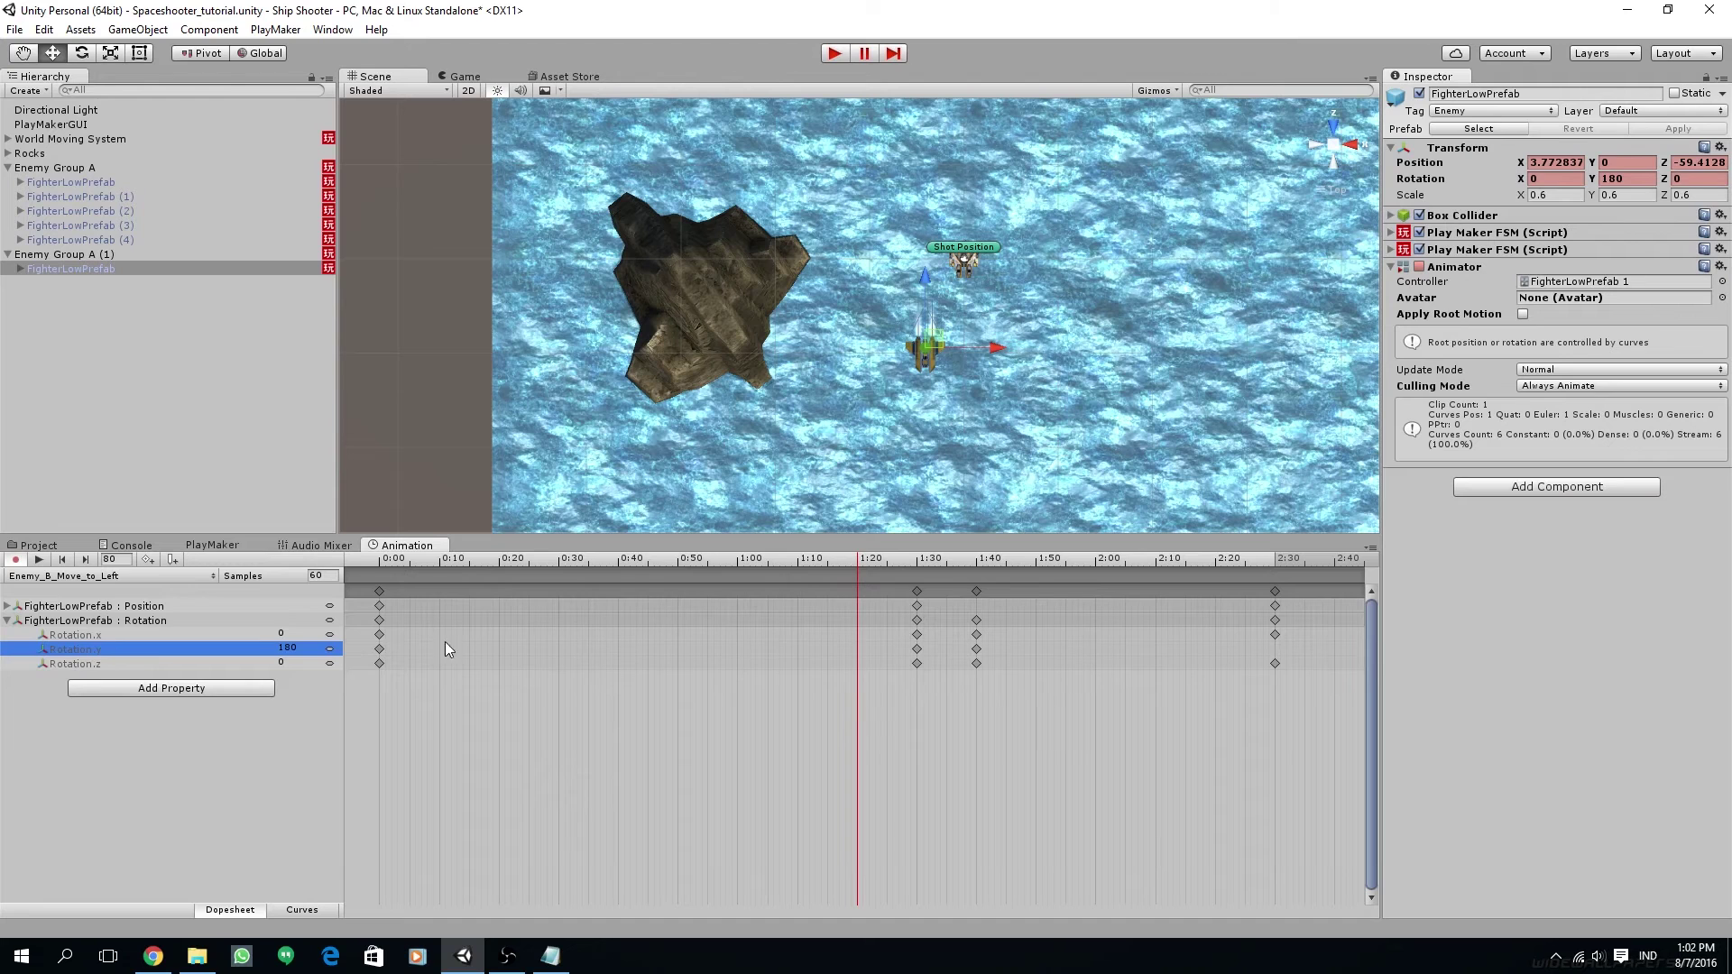
Step: Move the Rotation.y keyframe at 1:30 to 1:10 and preview the fighter's turn
left_click_drag(917, 653, 794, 659)
left_click_drag(766, 554, 1124, 549)
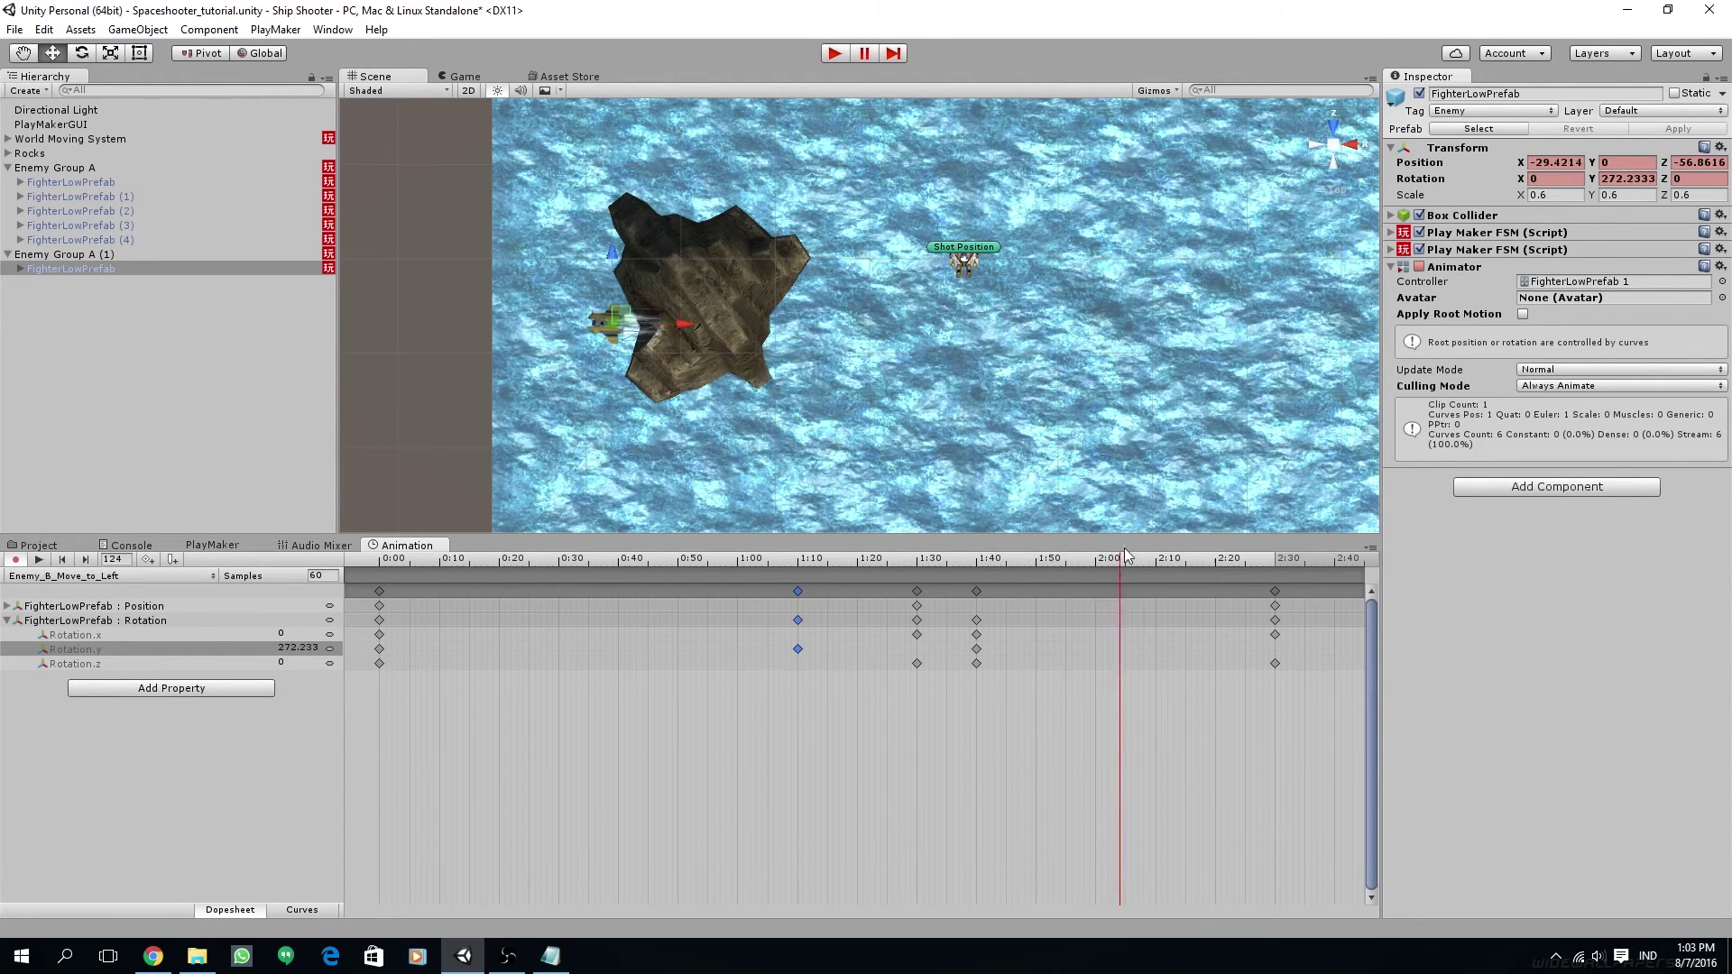
left_click(39, 559)
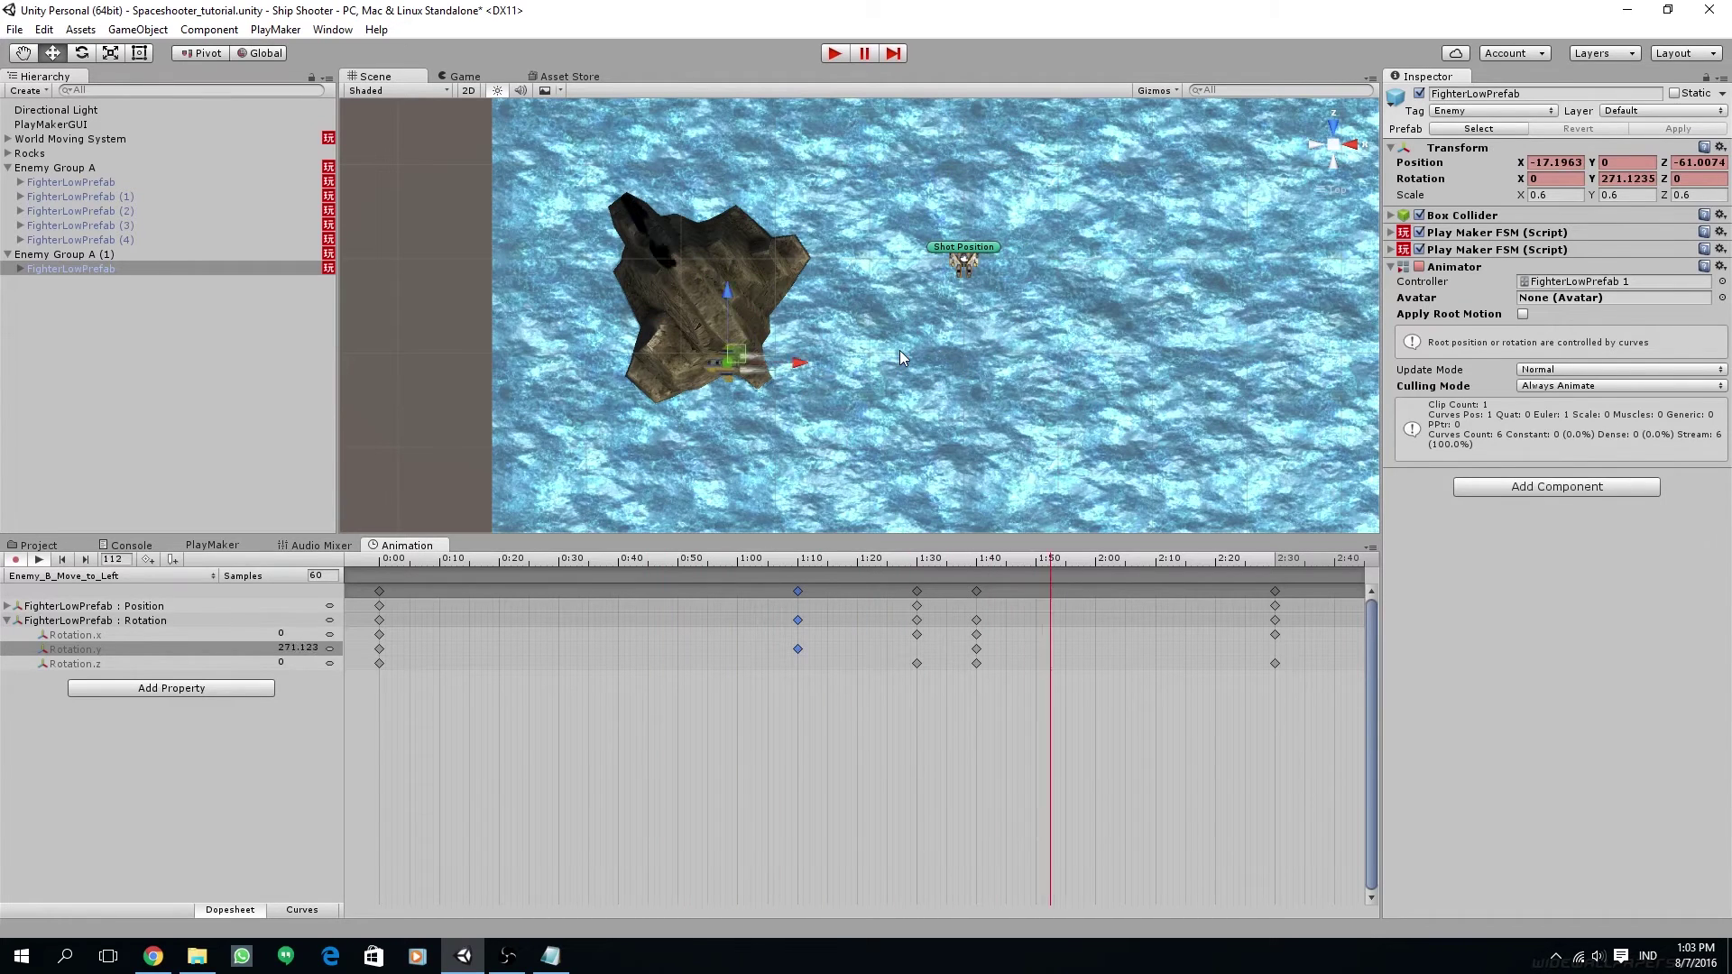
left_click(39, 559)
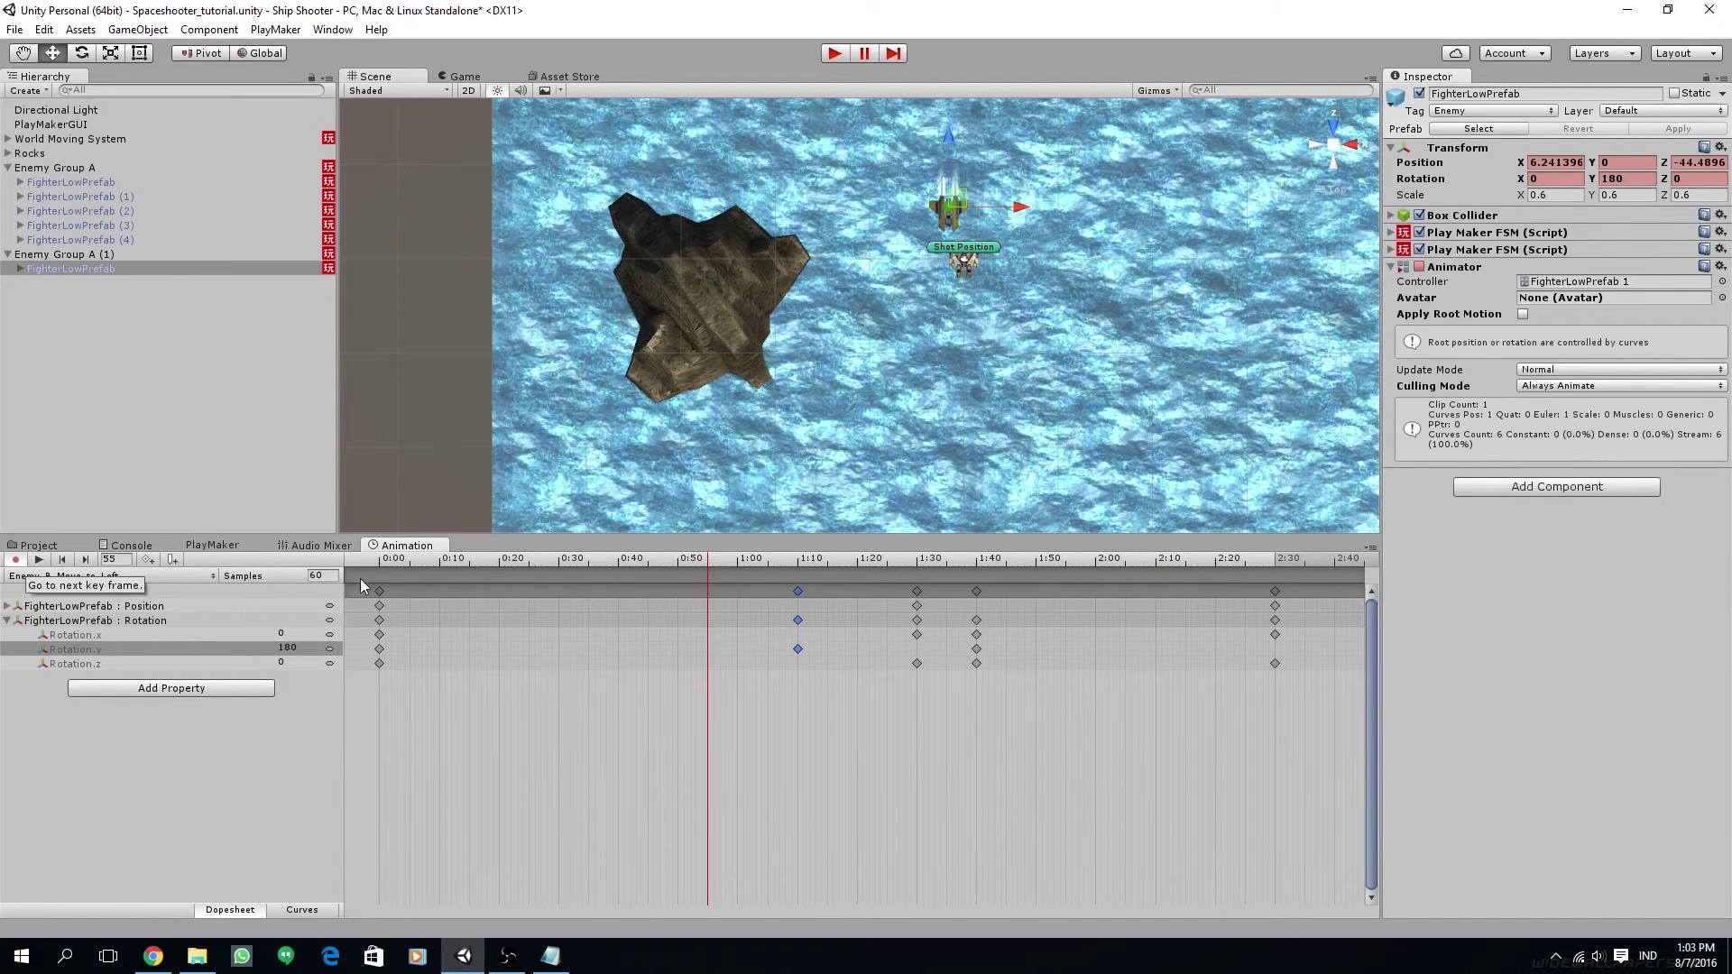
Step: Set the clip's sample rate to 45, preview the full flight path and leave recording mode
scroll(796, 382, "down", 3)
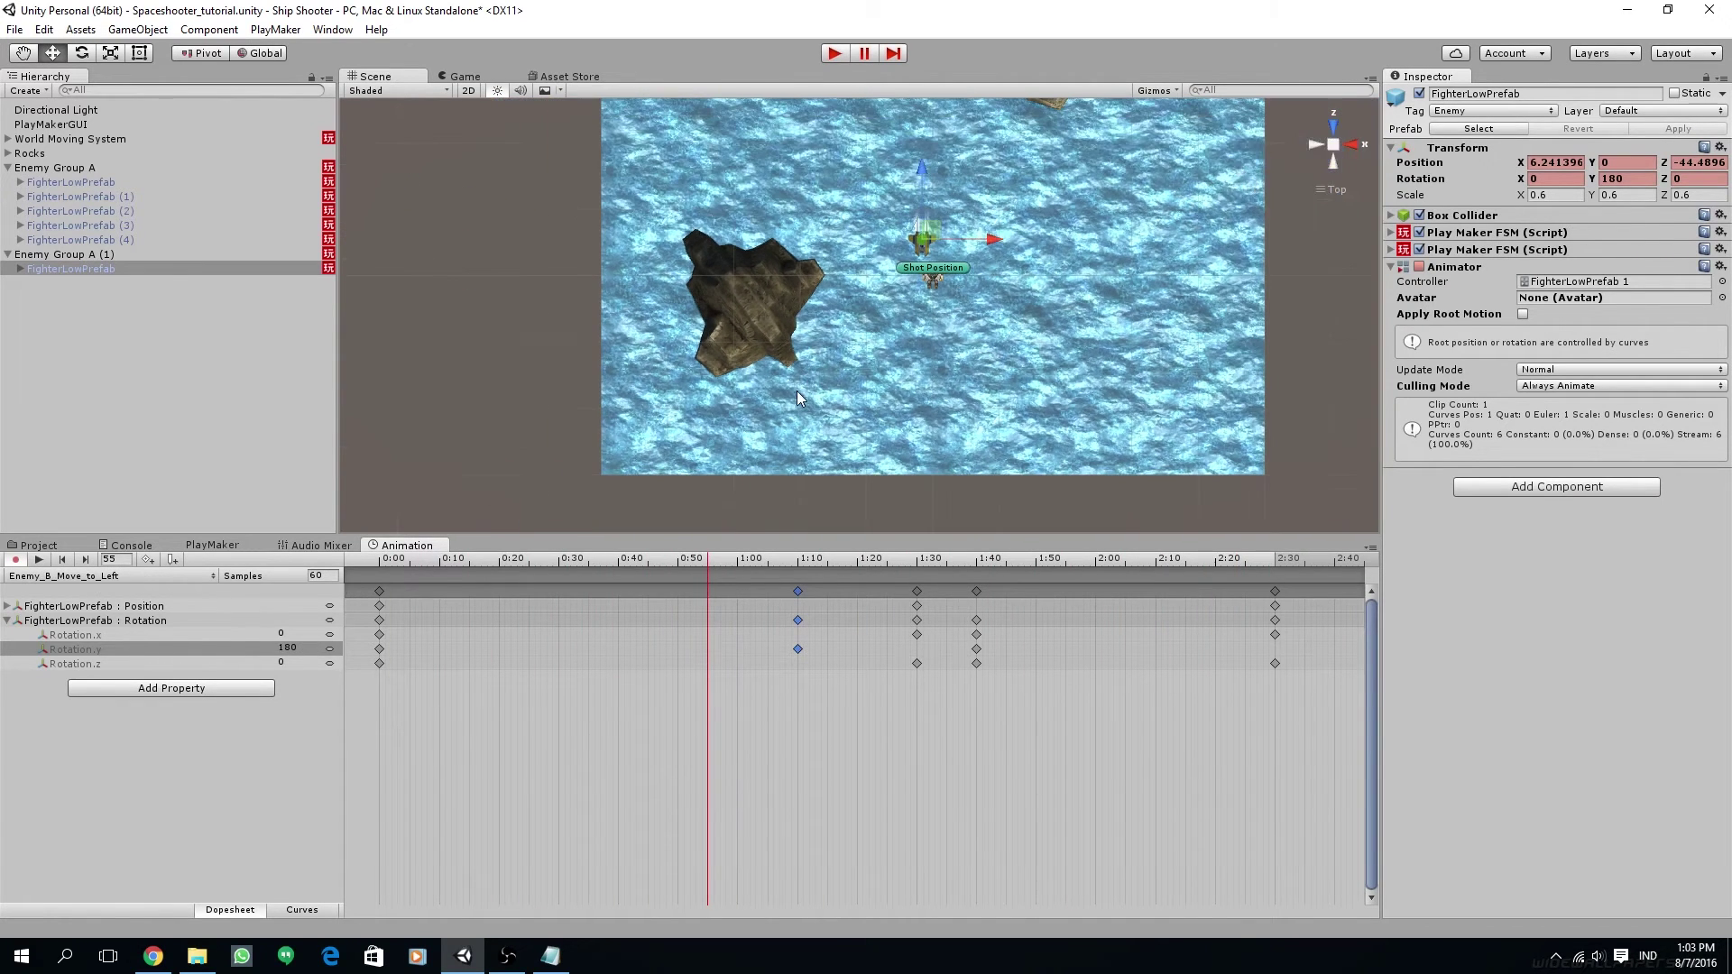
left_click(15, 559)
left_click_drag(440, 561, 256, 599)
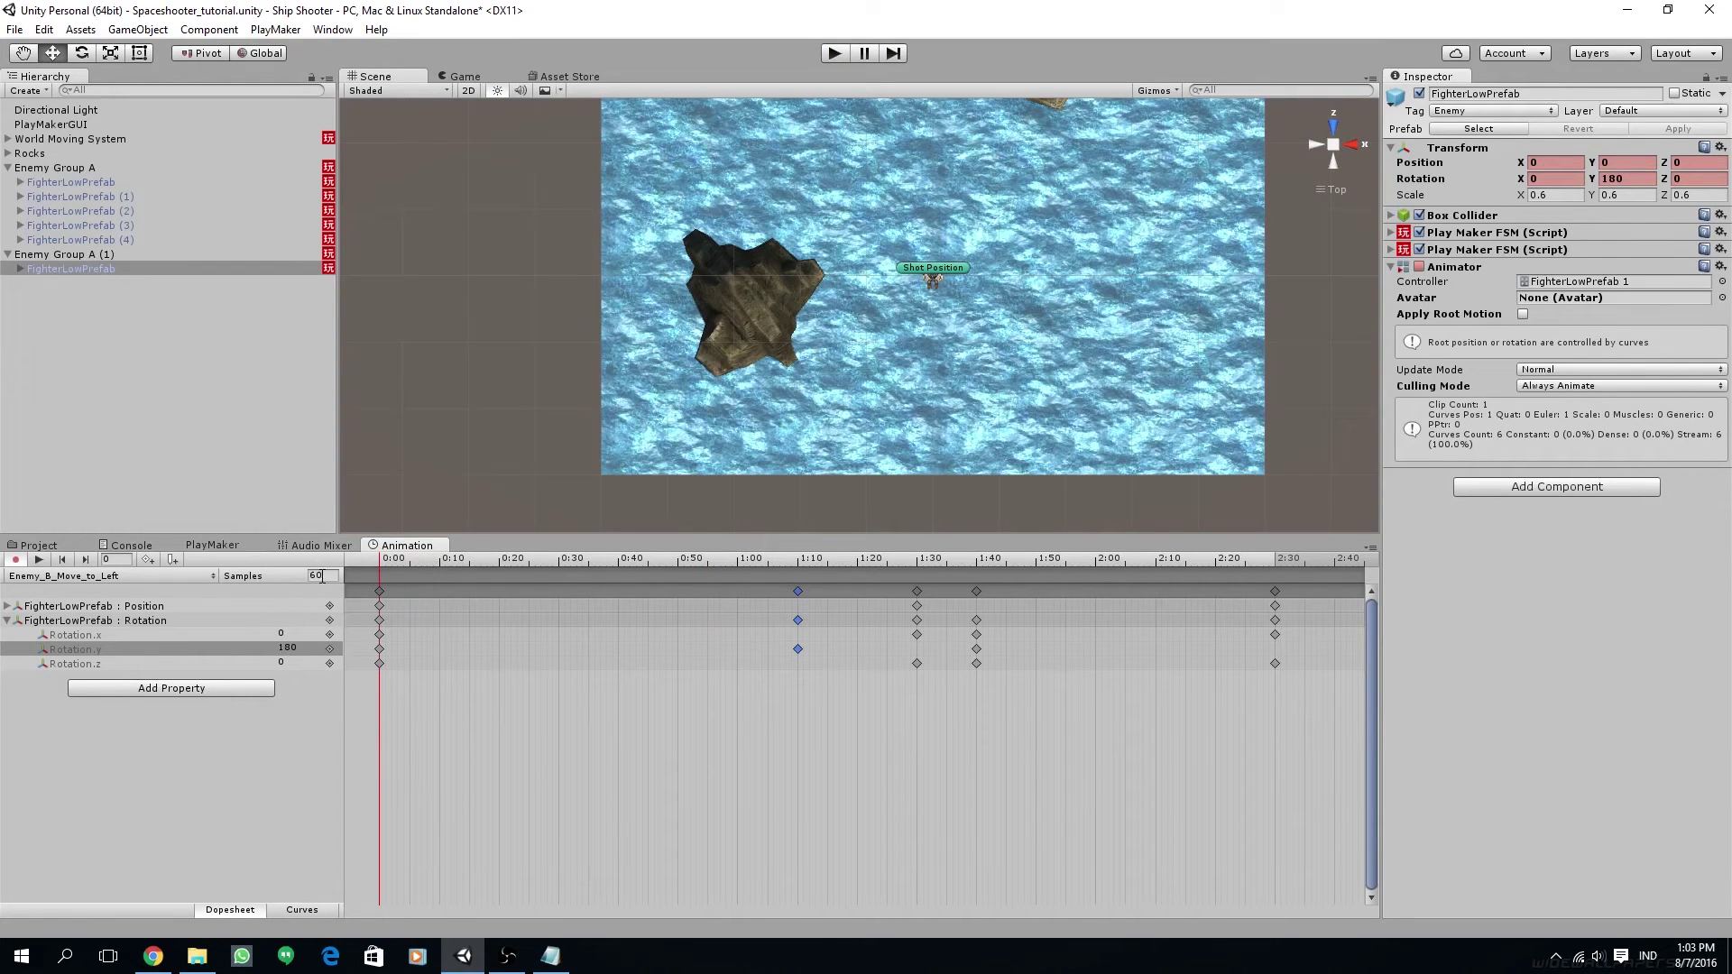
type("45")
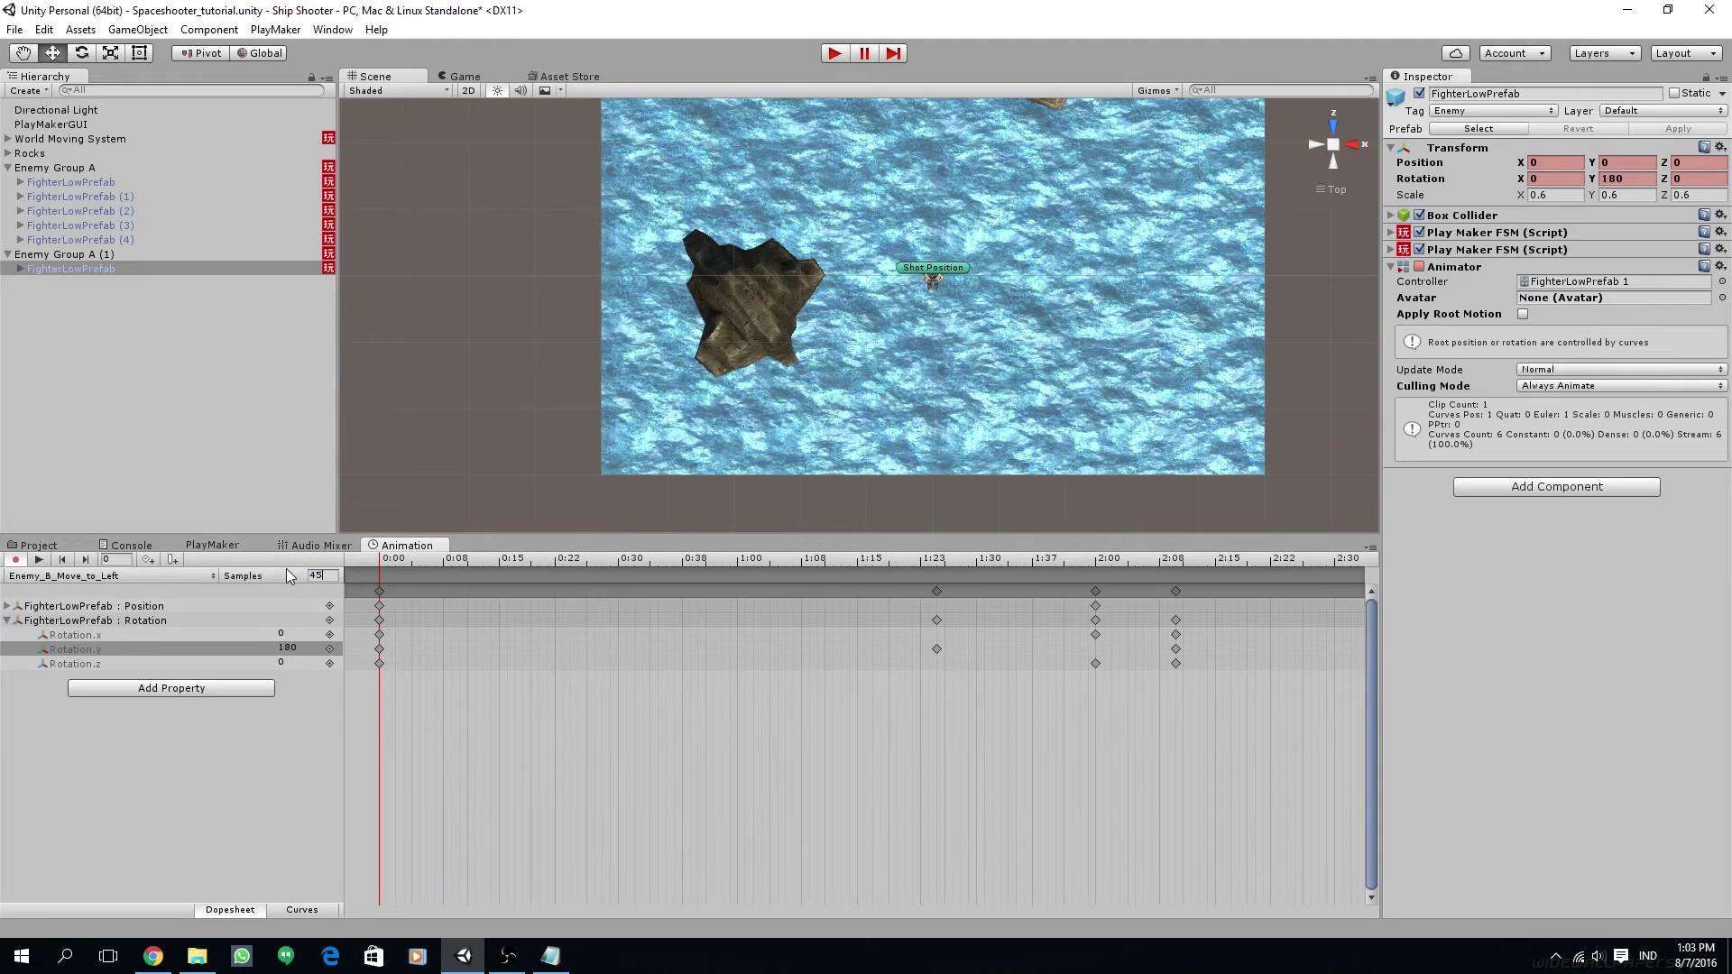
left_click(40, 559)
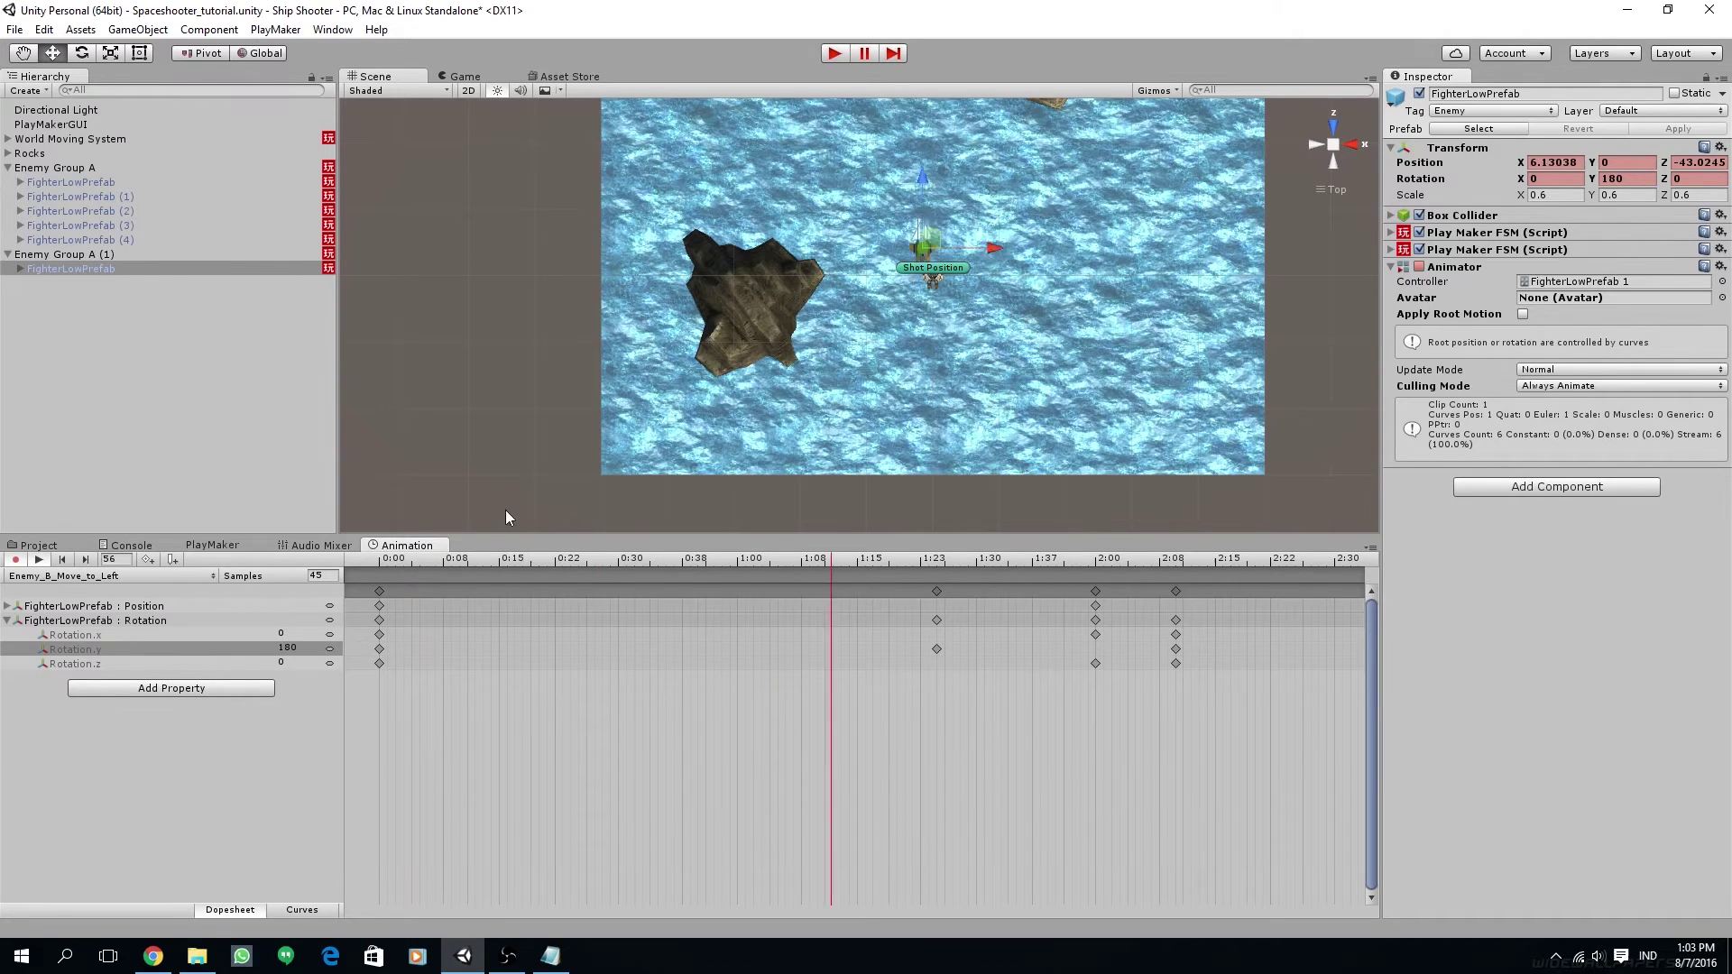
left_click(39, 559)
left_click_drag(548, 558, 1209, 633)
scroll(1238, 676, "down", 4)
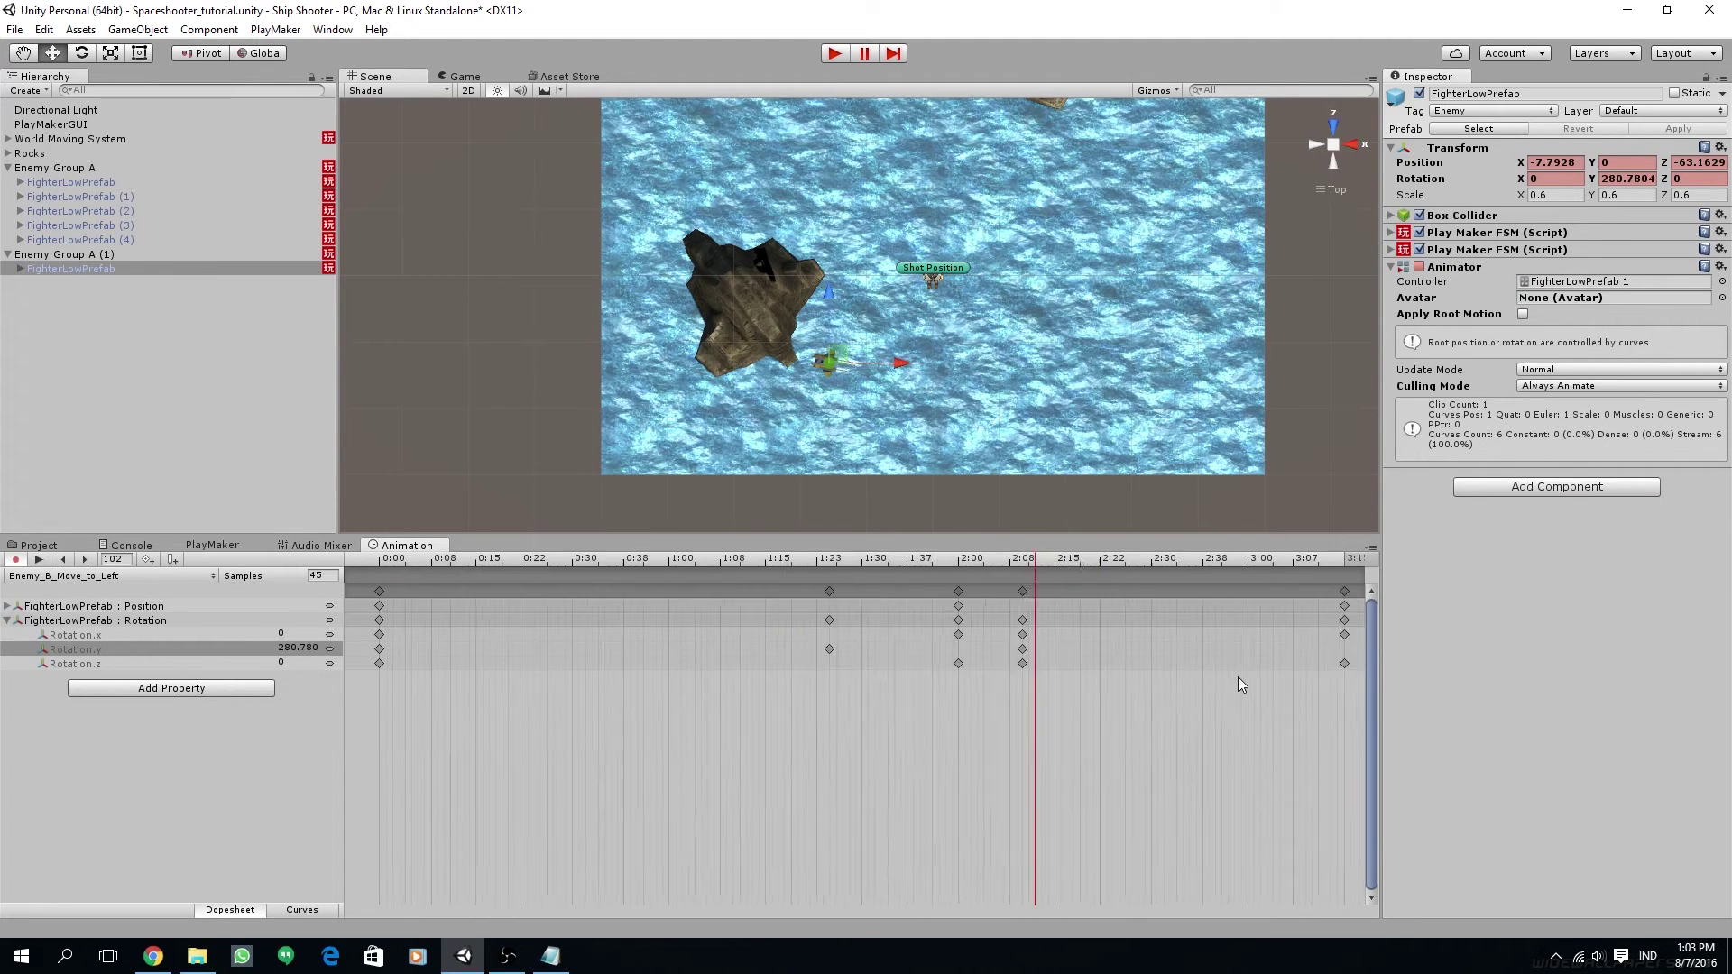
left_click_drag(965, 565, 932, 578)
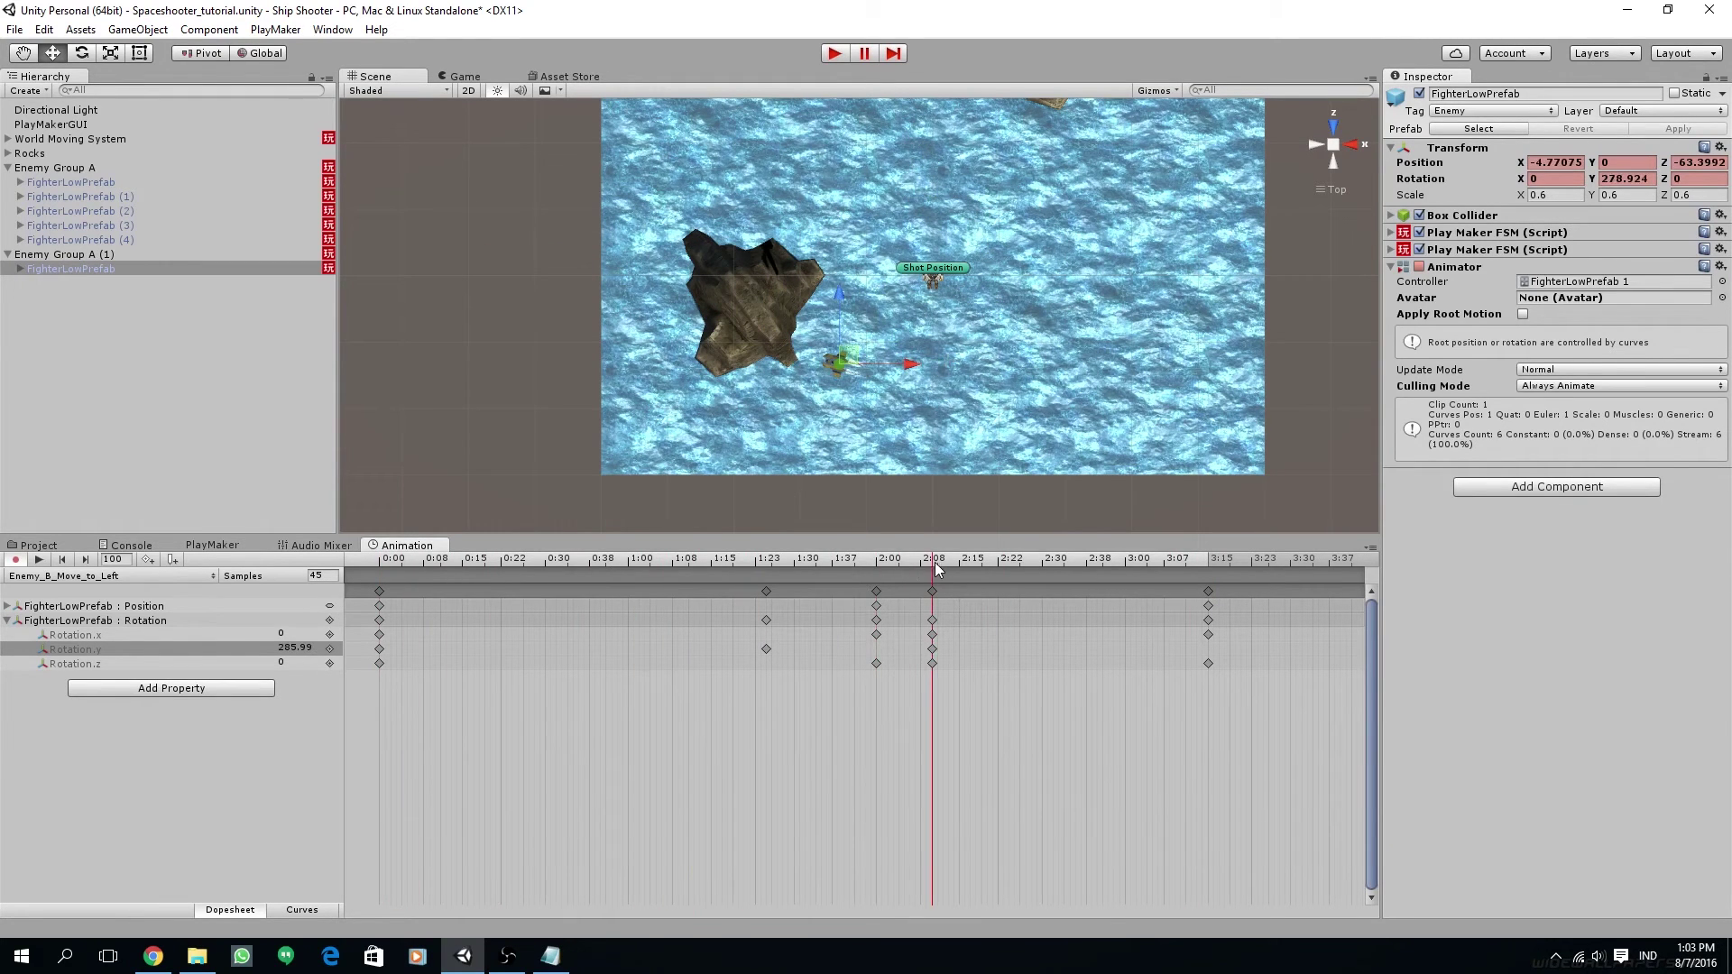
left_click(15, 560)
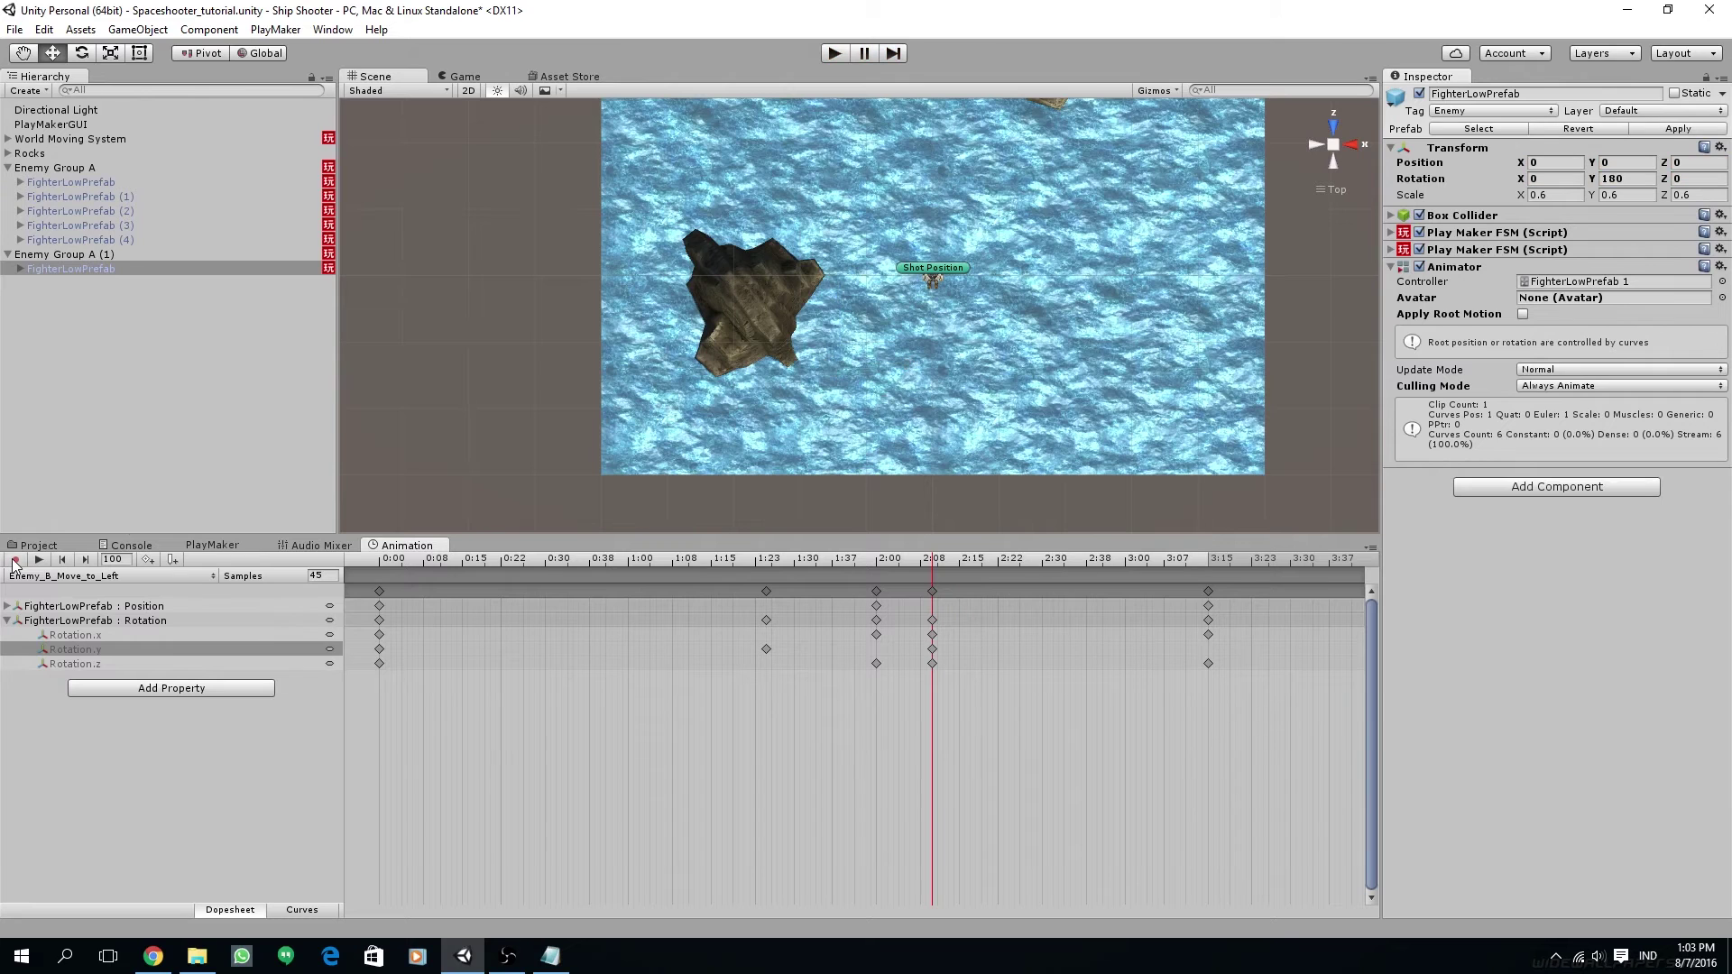
Step: Rename the fighter in Enemy Group A (1) as FighterLowPrefab_B
middle_click_drag(735, 309, 893, 505)
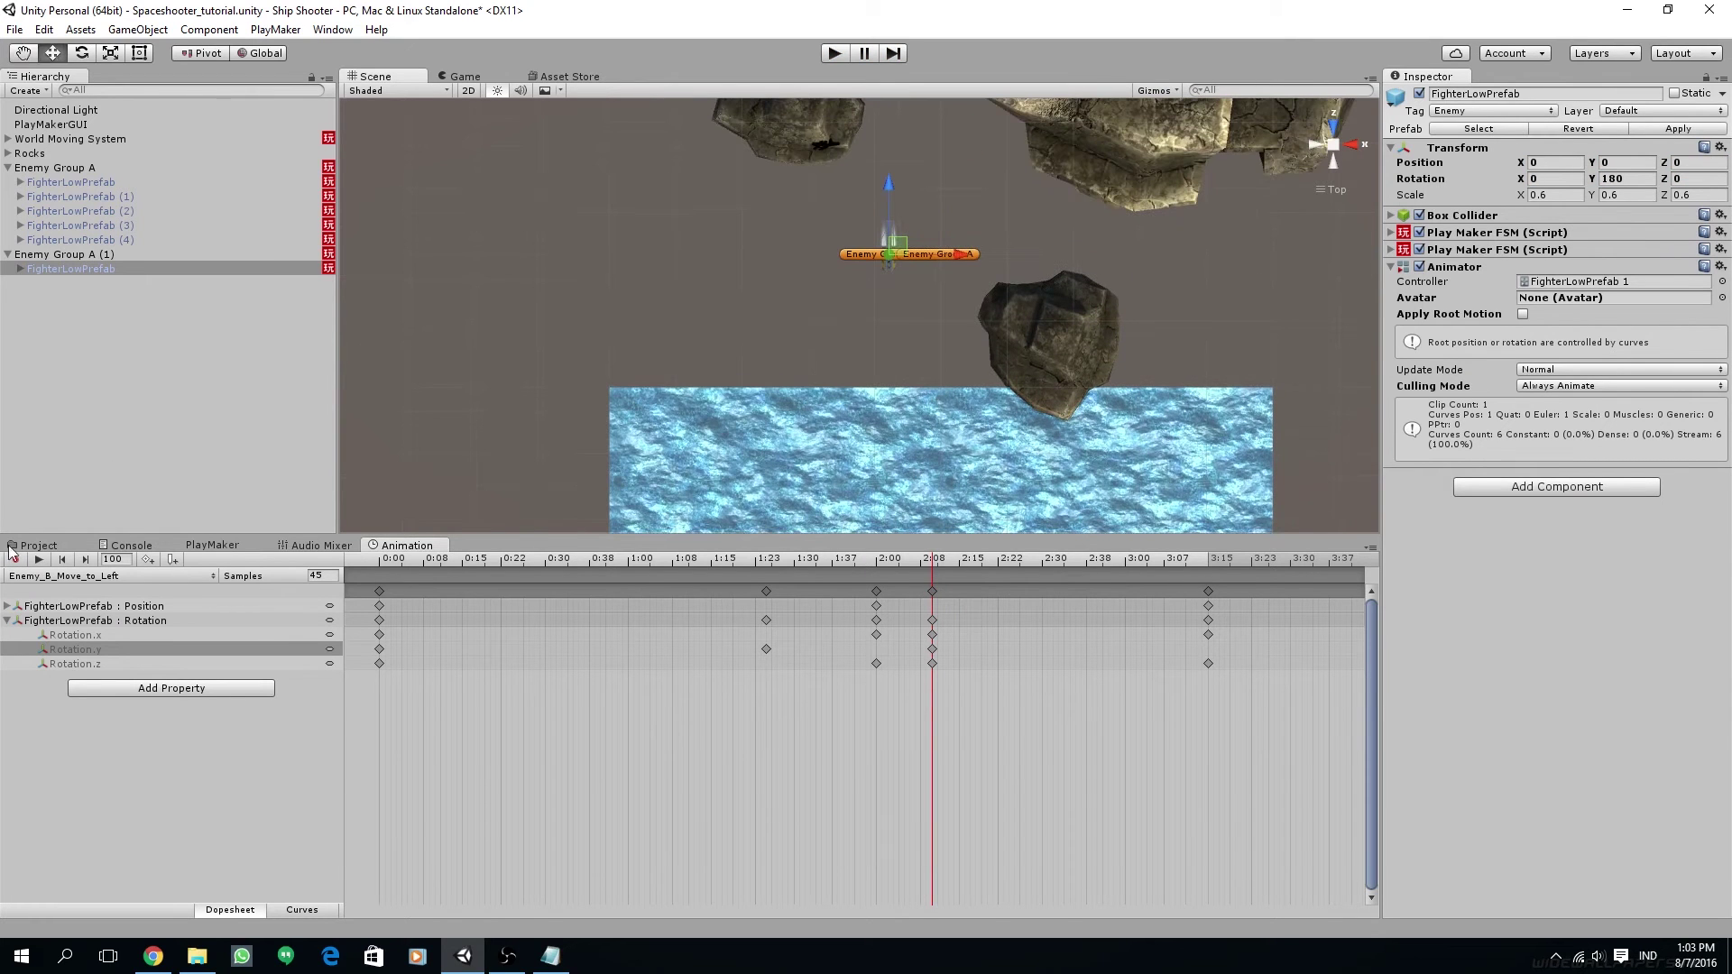
left_click(491, 346)
scroll(958, 294, "up", 2)
scroll(959, 294, "up", 2)
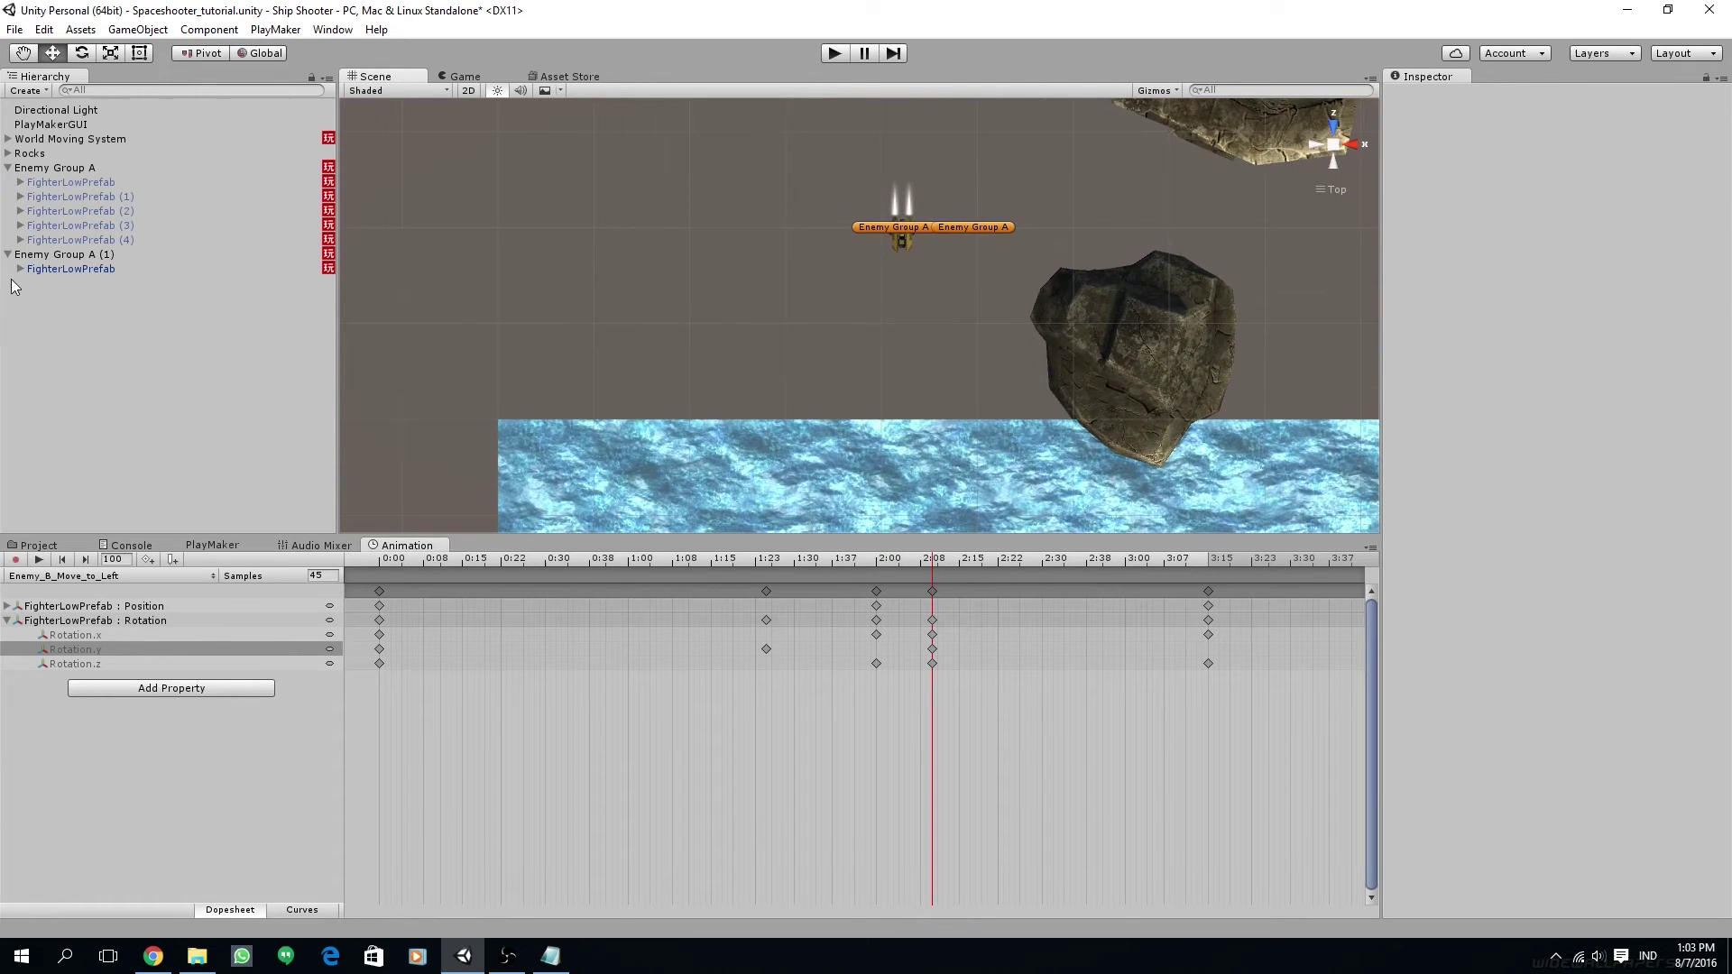
left_click(62, 268)
left_click(36, 546)
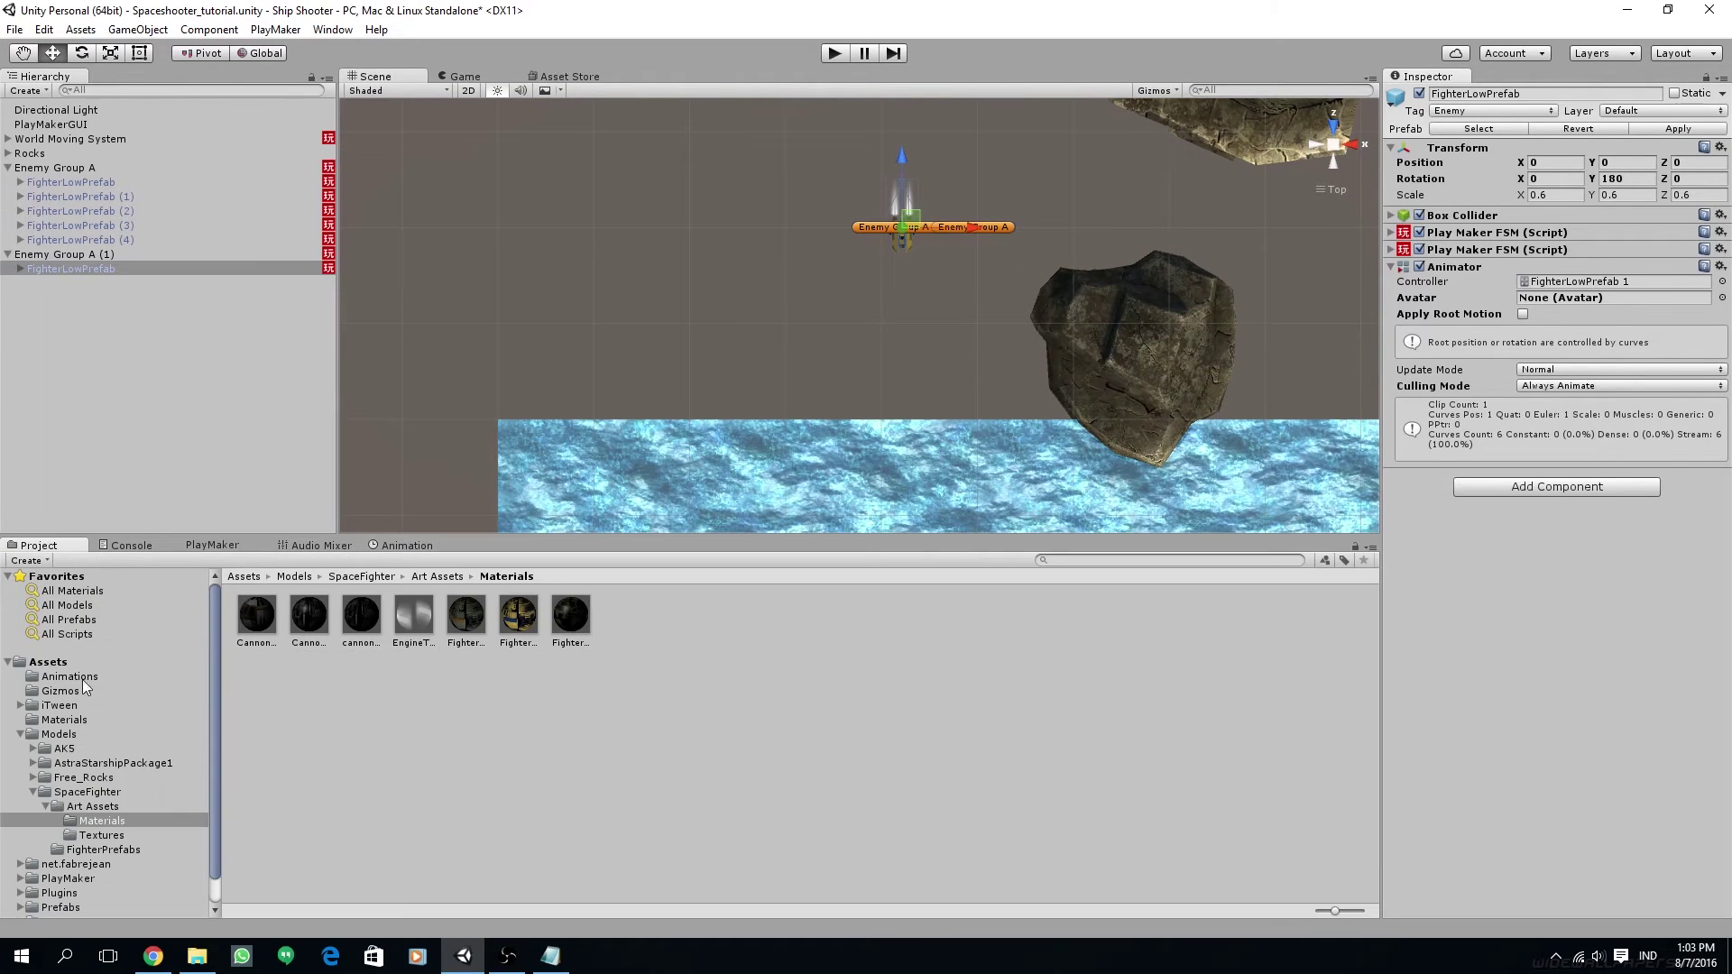
left_click(19, 735)
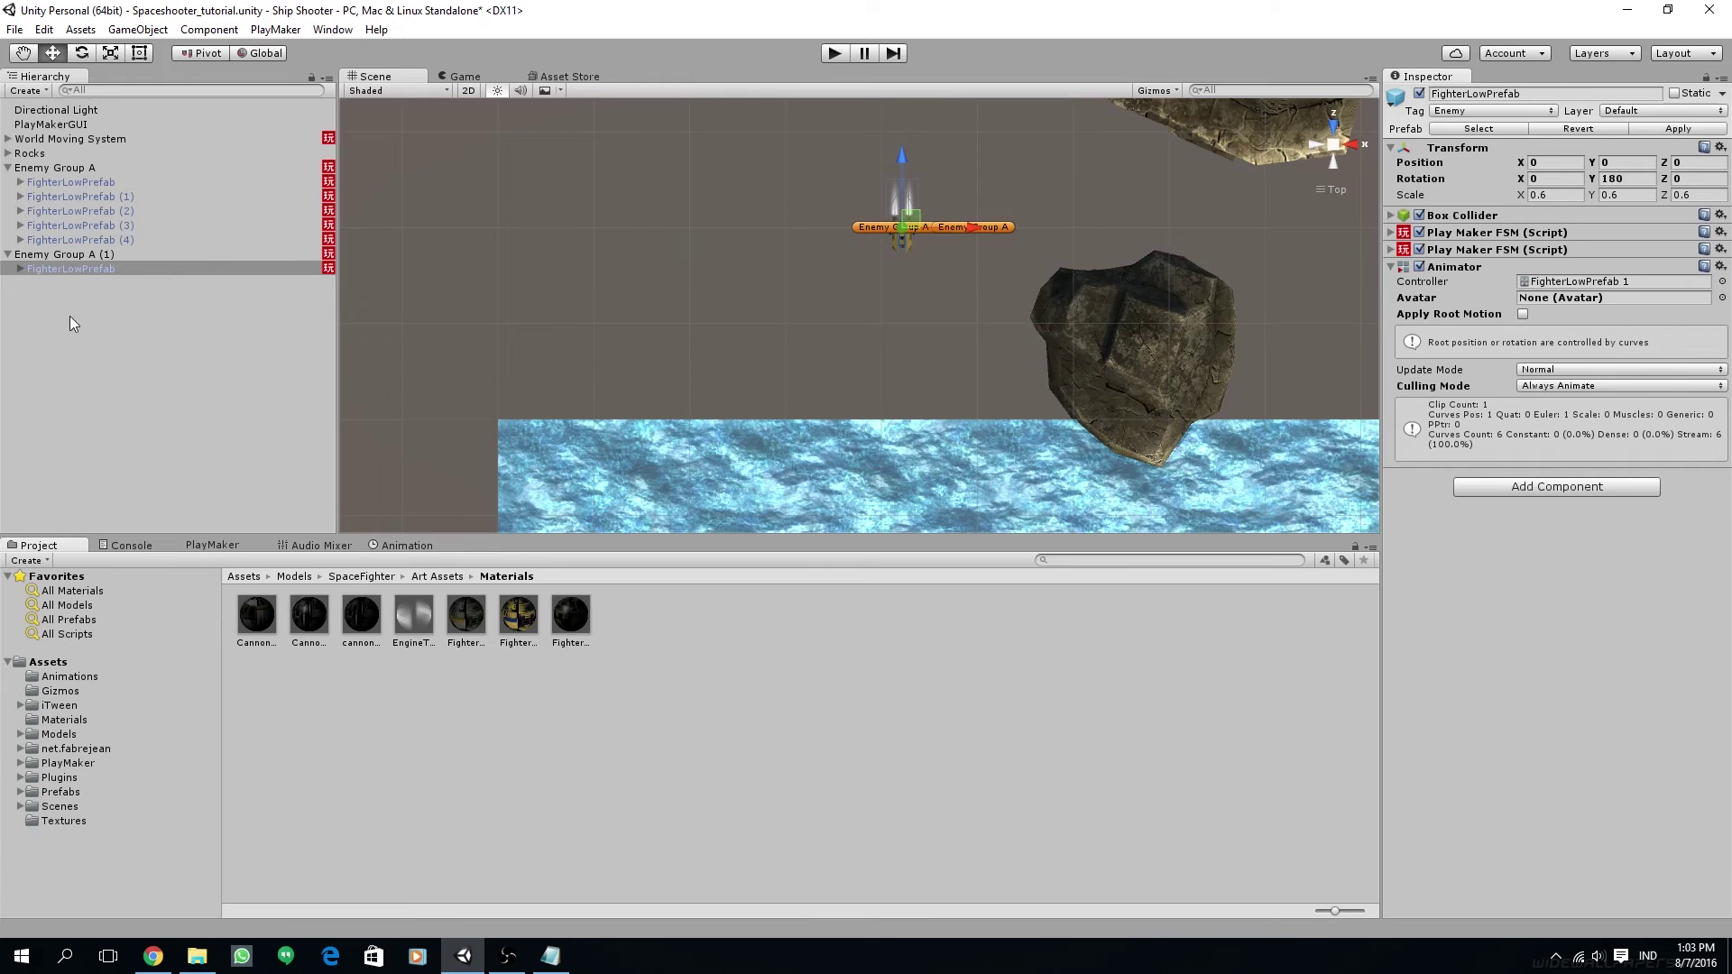
left_click(1562, 94)
left_click(1556, 89)
type("_B")
key("Return")
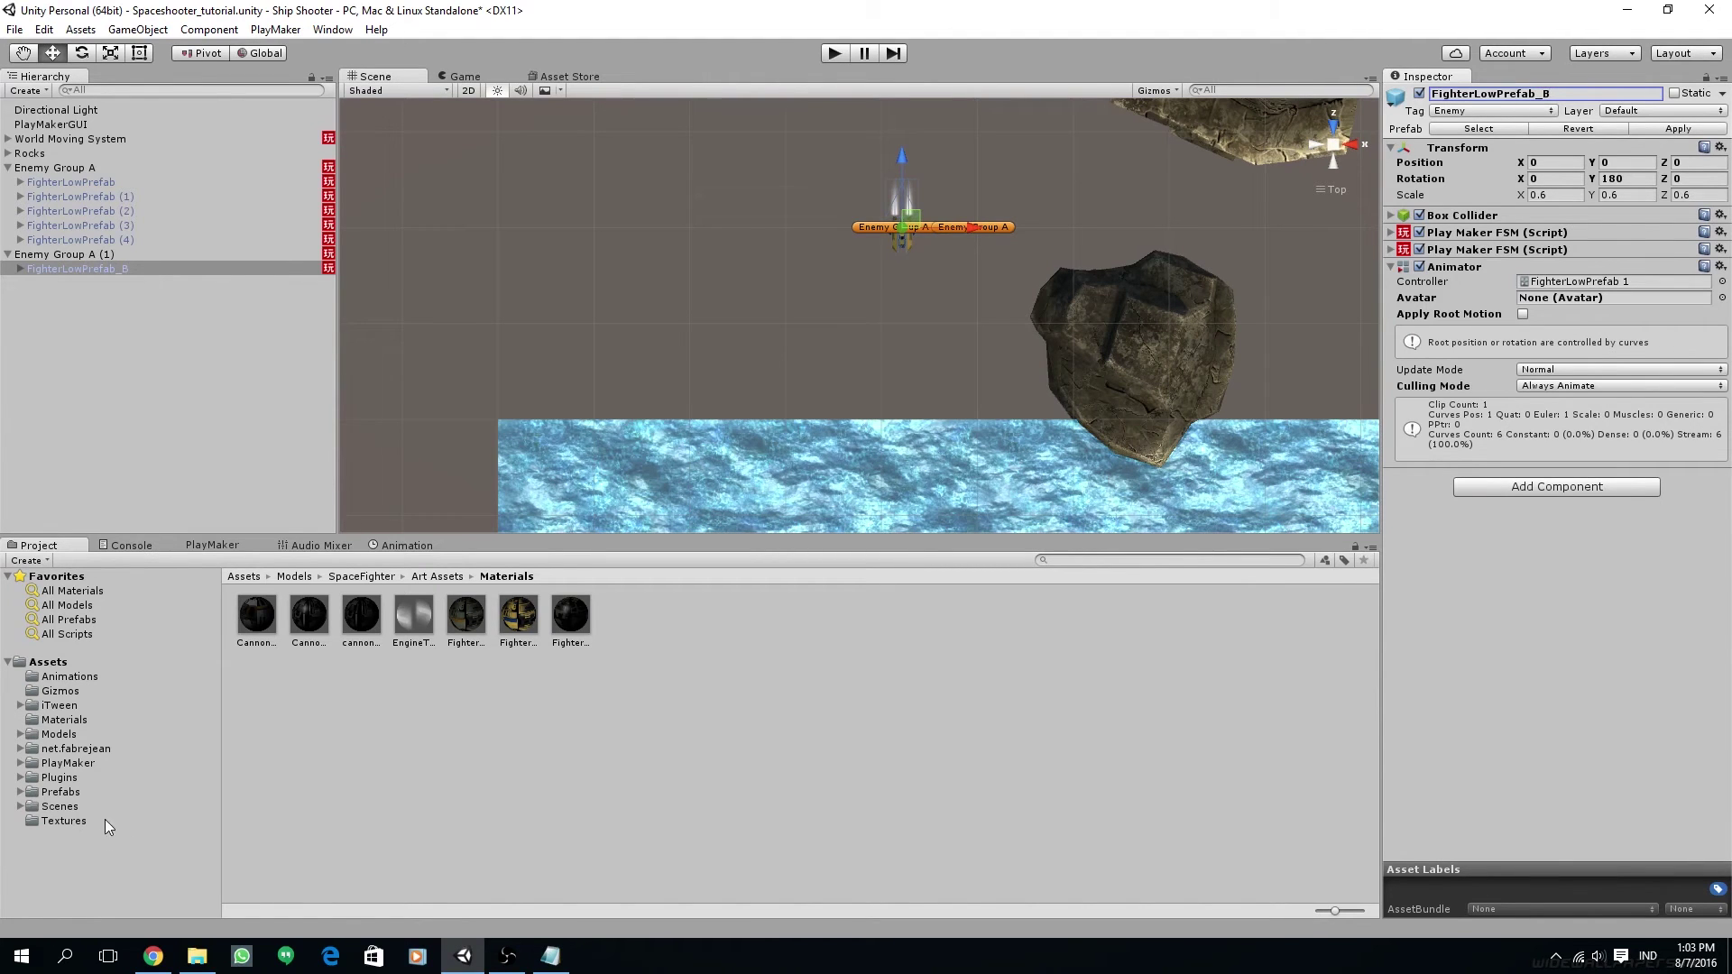
Step: Create a new prefab from FighterLowPrefab_B in the Prefabs folder and select it
left_click(60, 792)
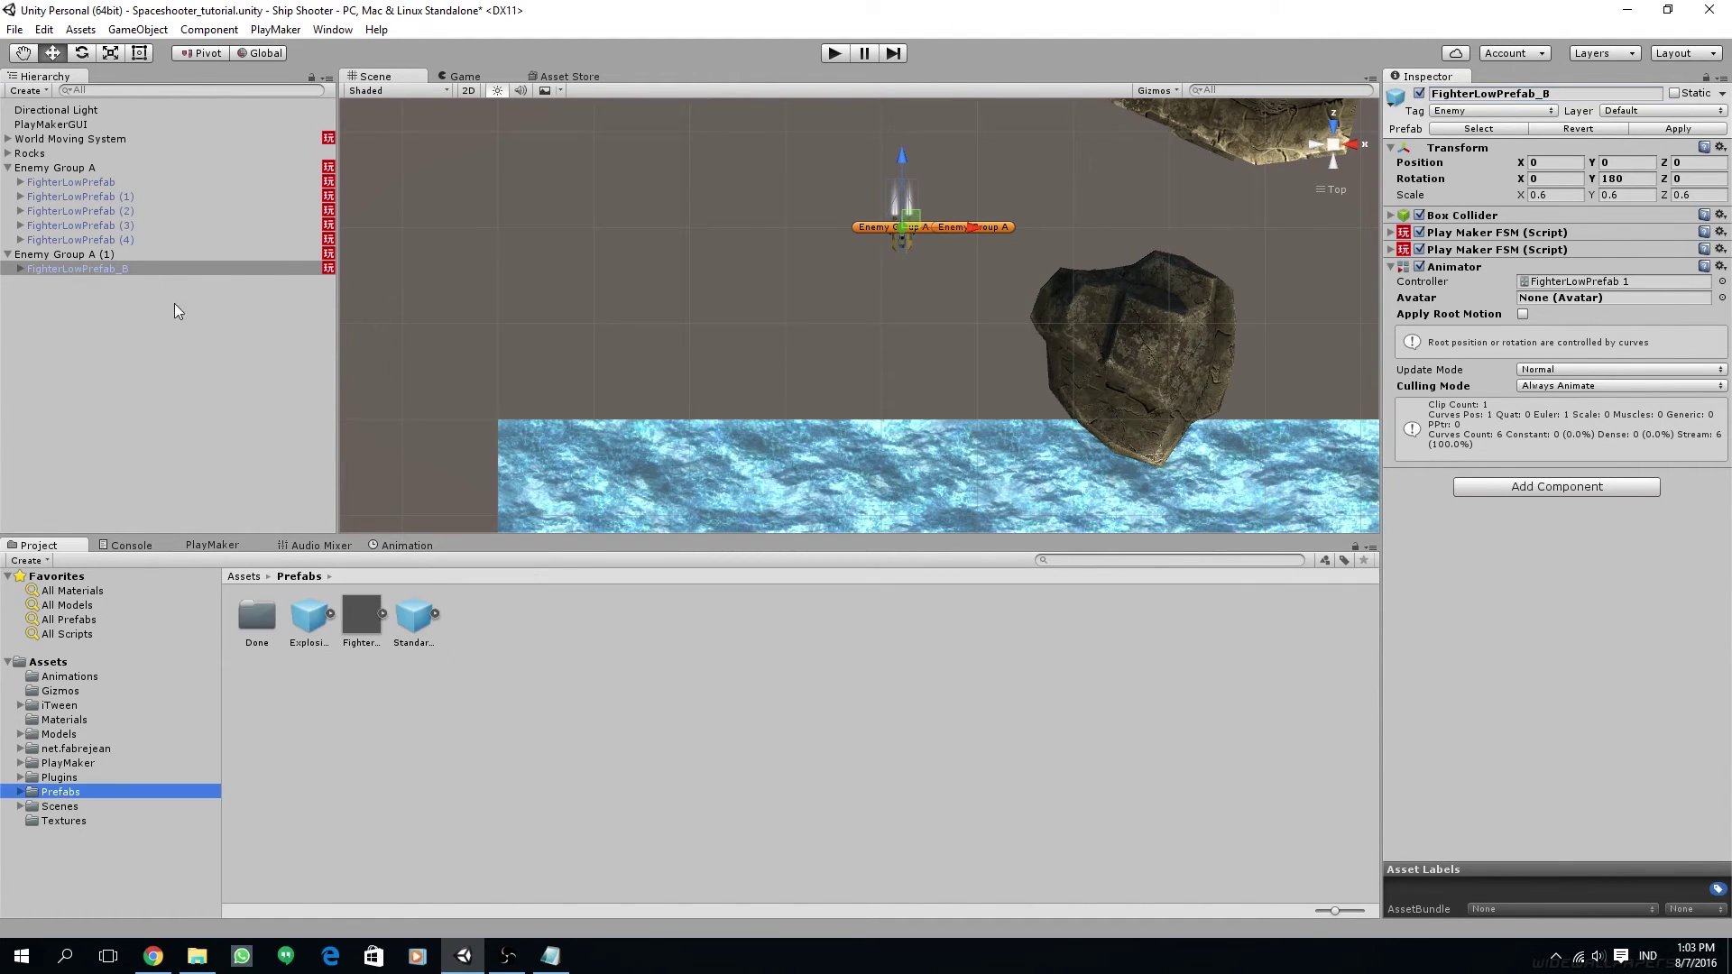
left_click_drag(101, 268, 516, 728)
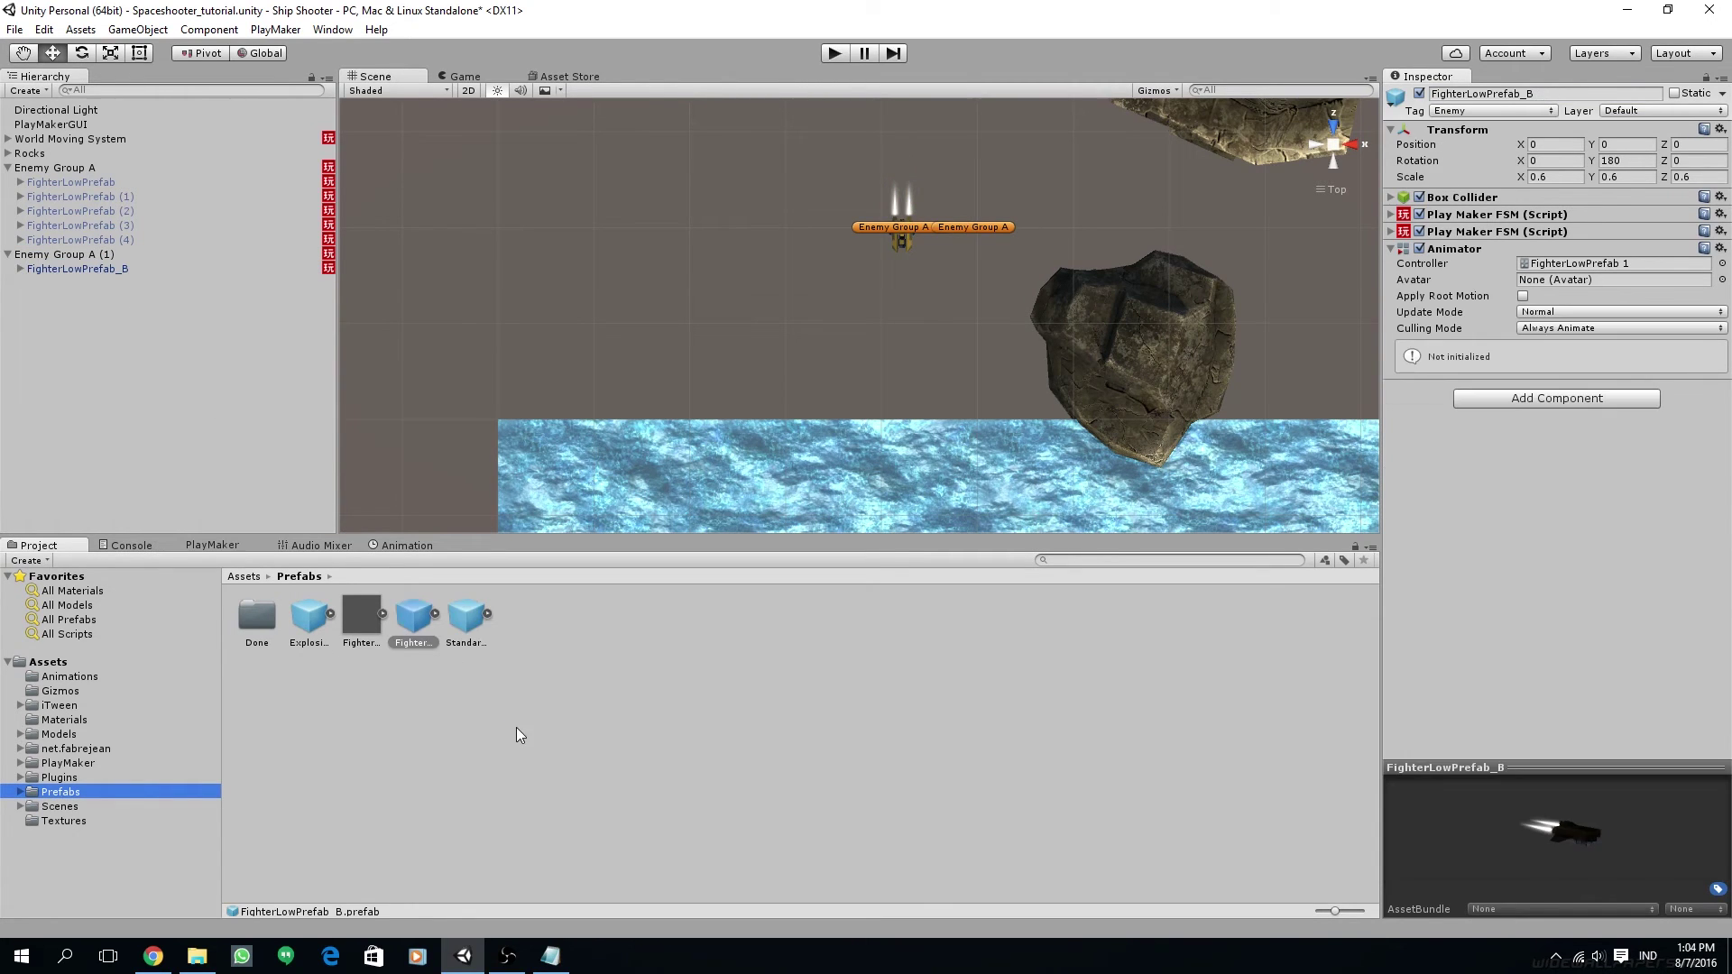
left_click(410, 631)
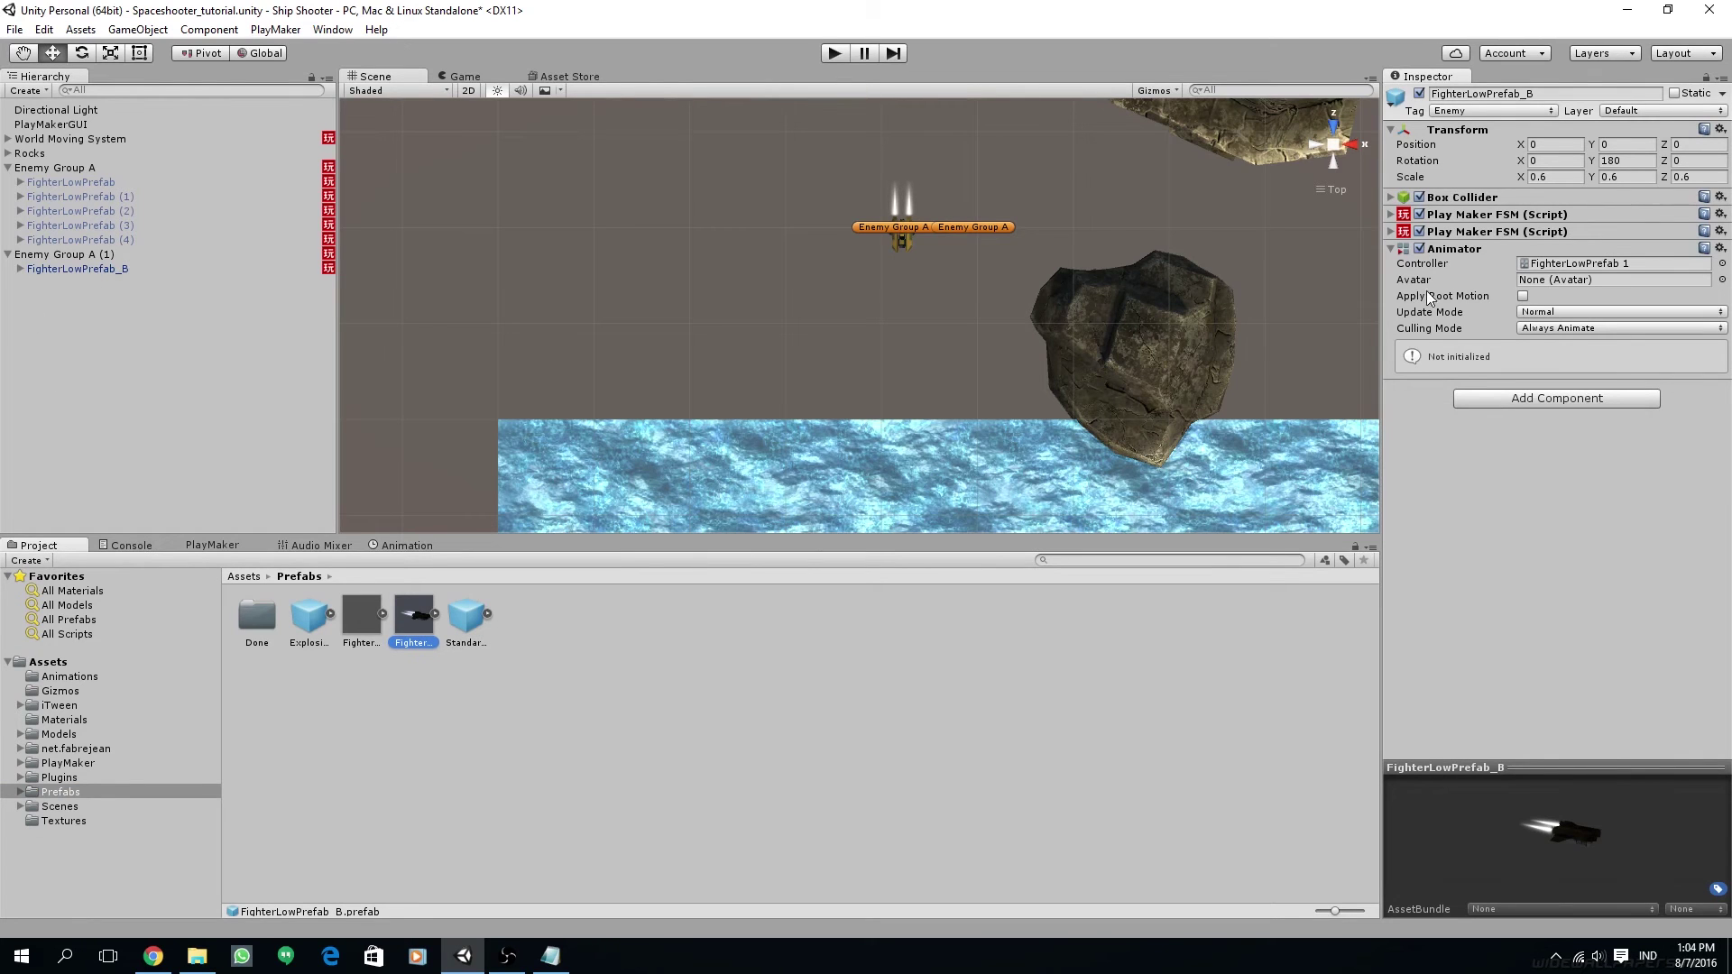
Step: Open the Destroy When Leaving the Screen FSM of FighterLowPrefab in PlayMaker for editing at prefab level
left_click(1392, 248)
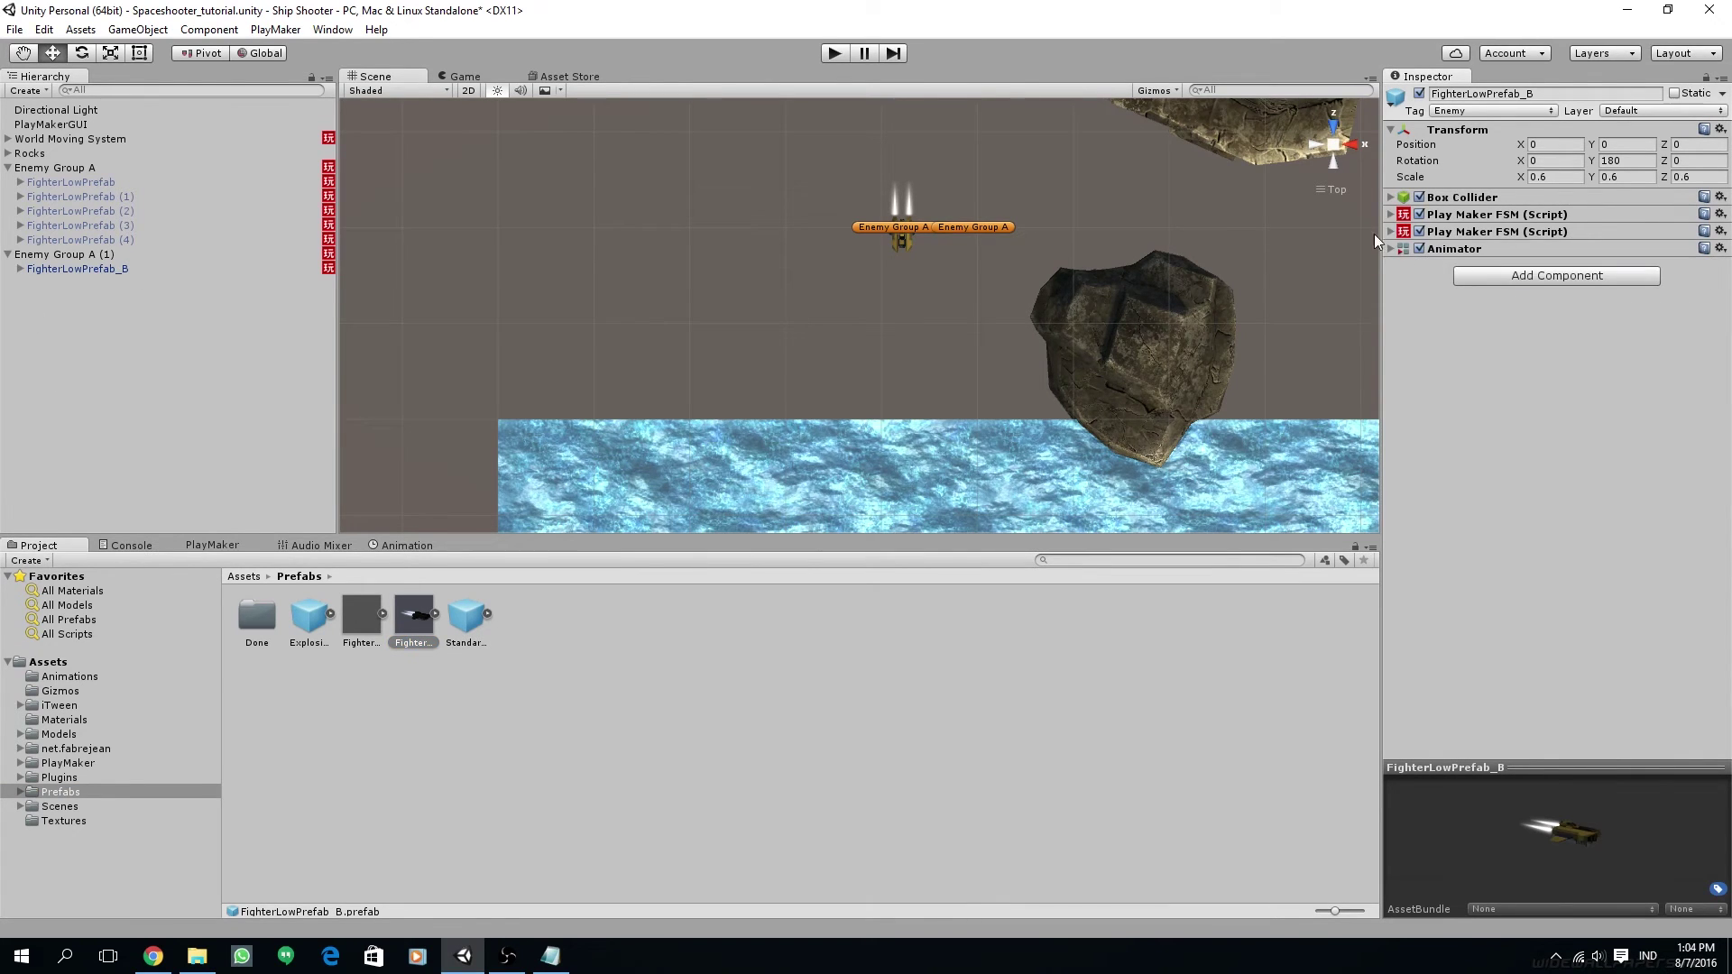
left_click(213, 546)
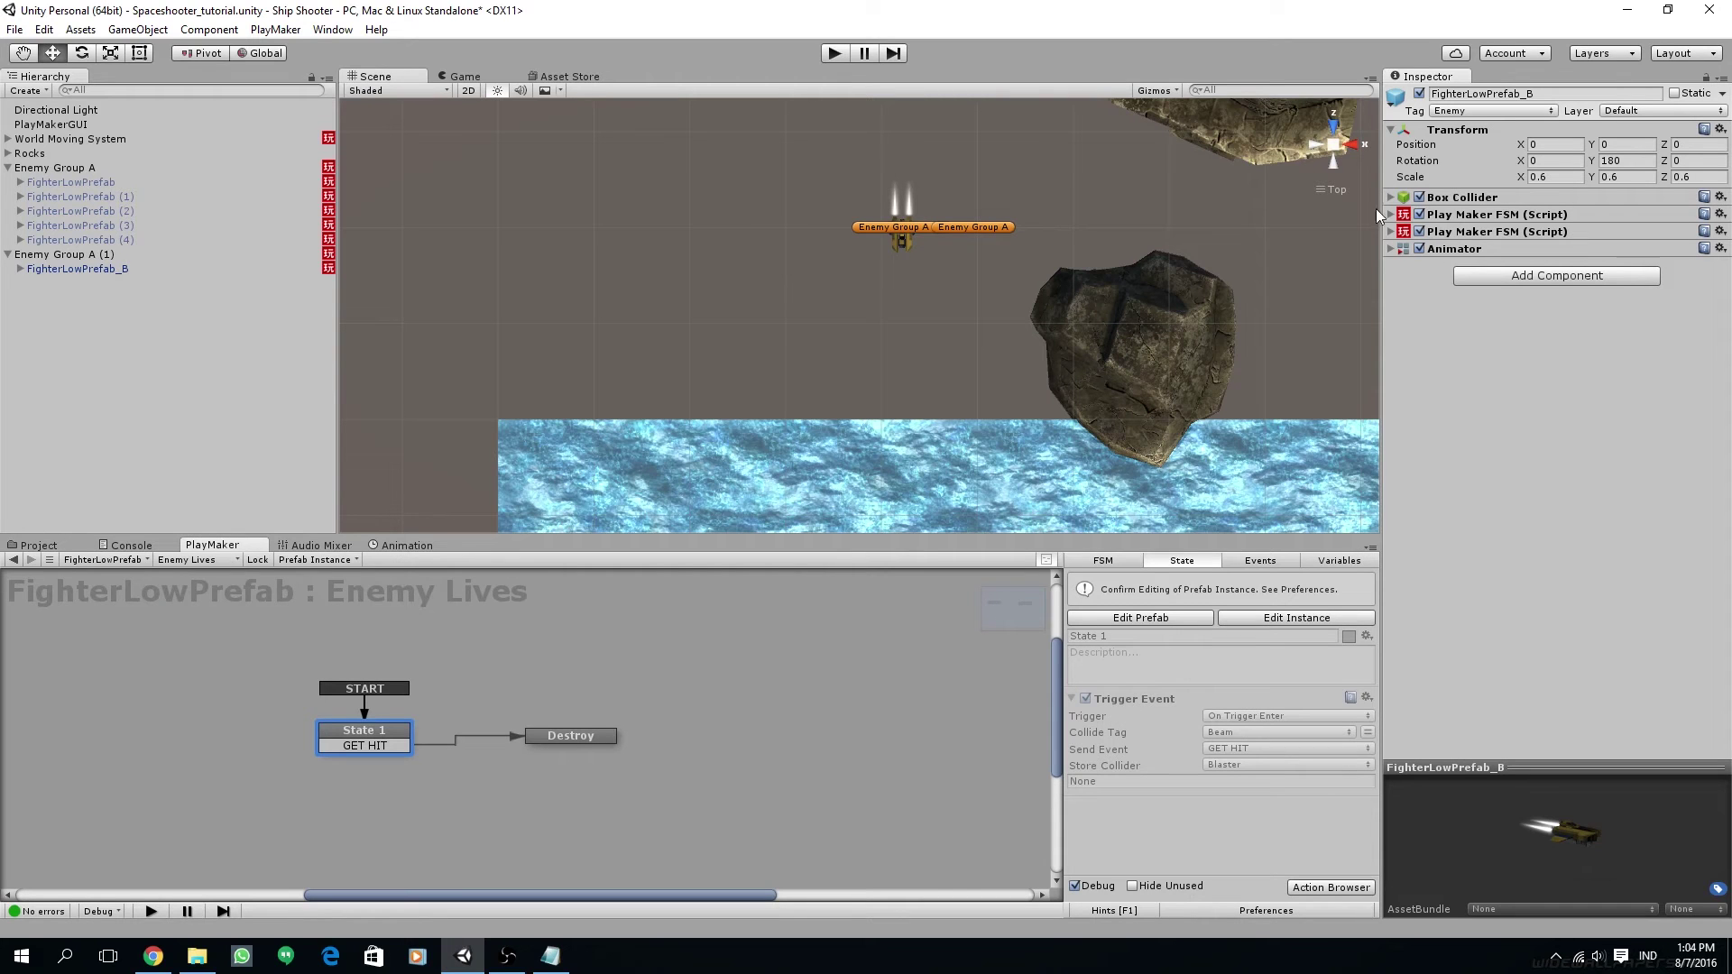
left_click(175, 560)
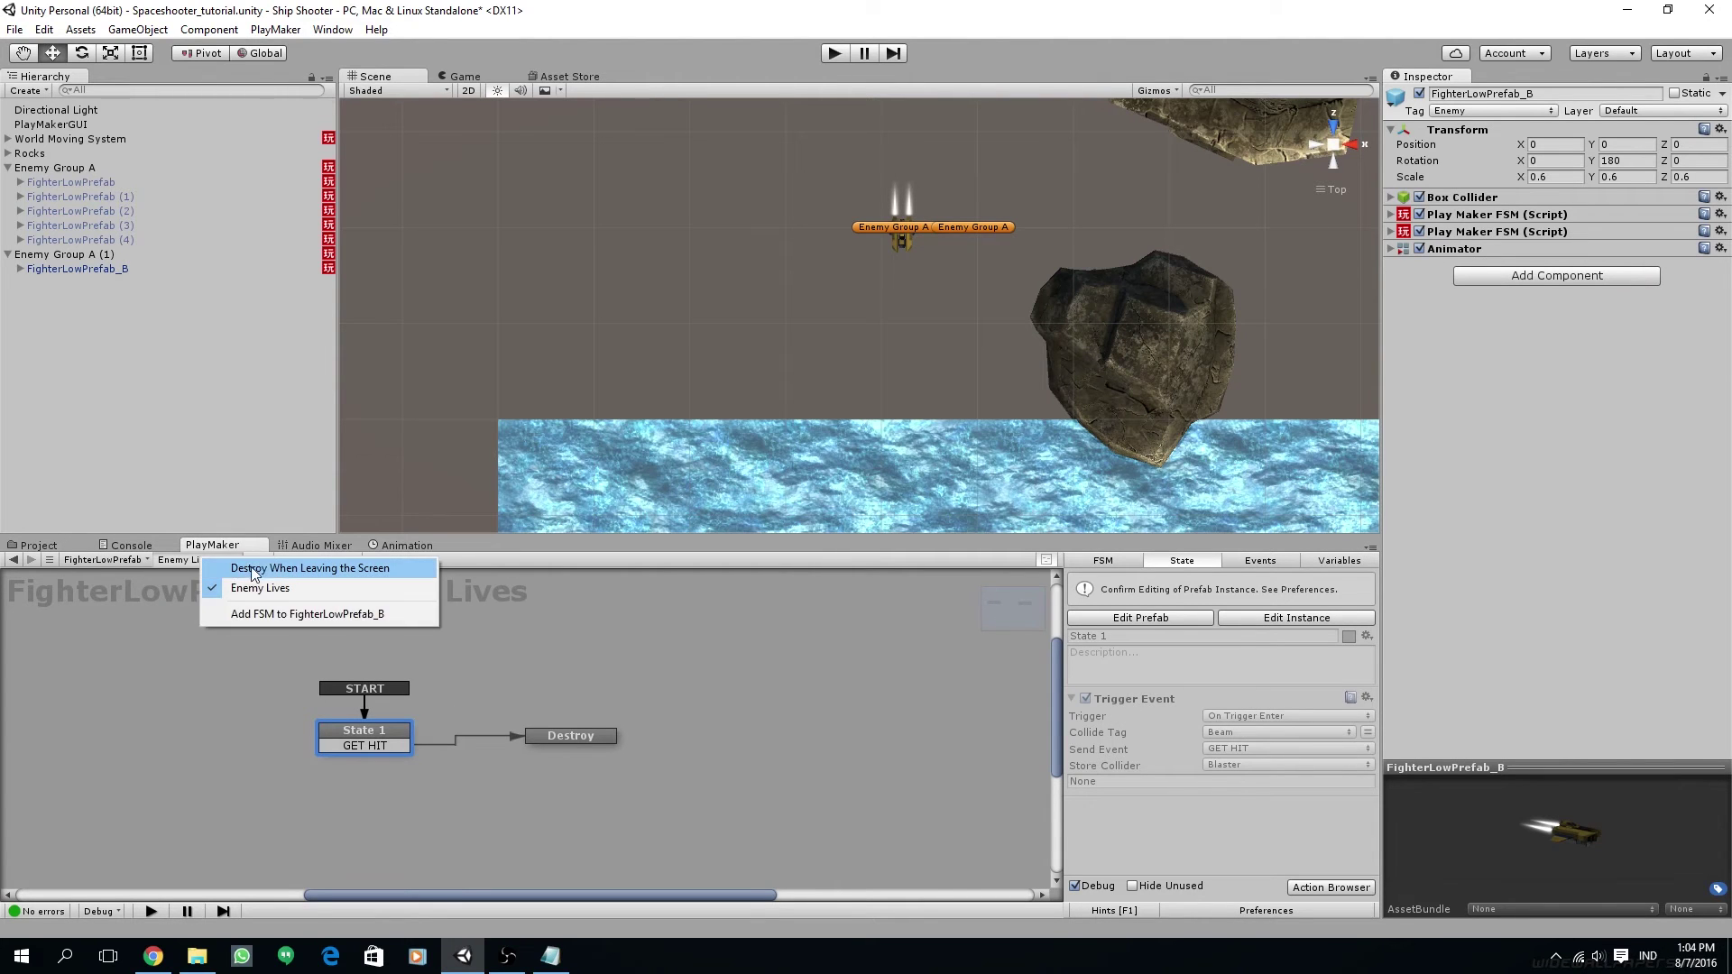
left_click(257, 576)
left_click(247, 561)
left_click(211, 568)
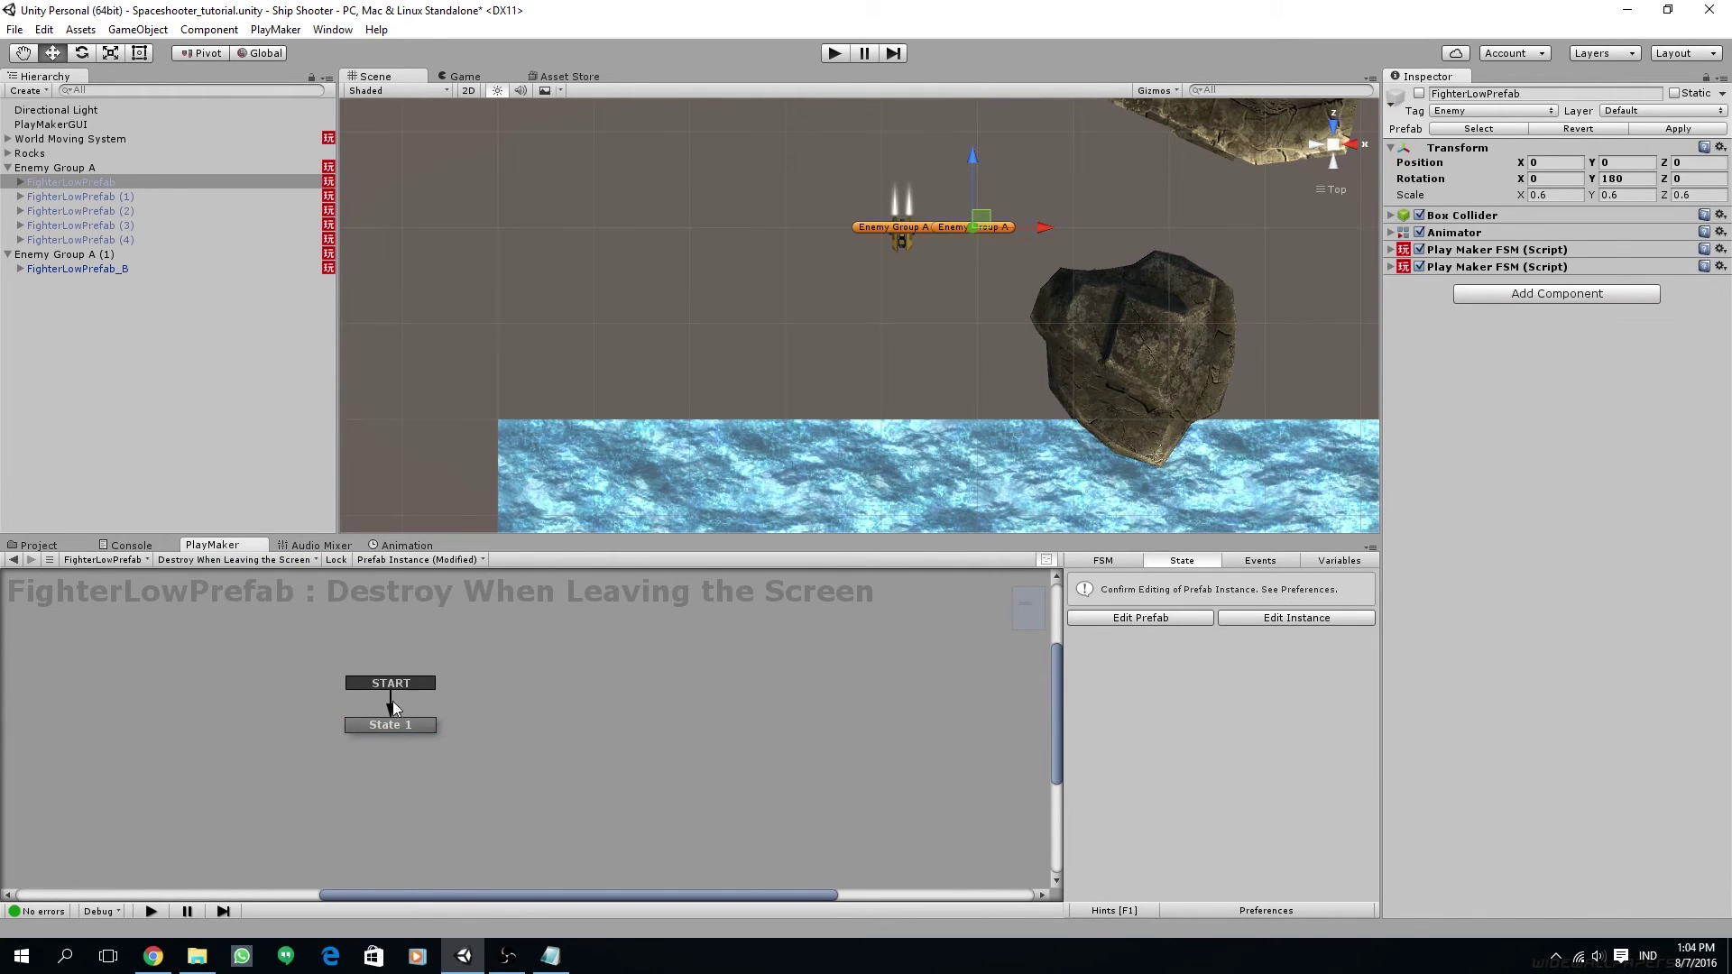
left_click(1137, 618)
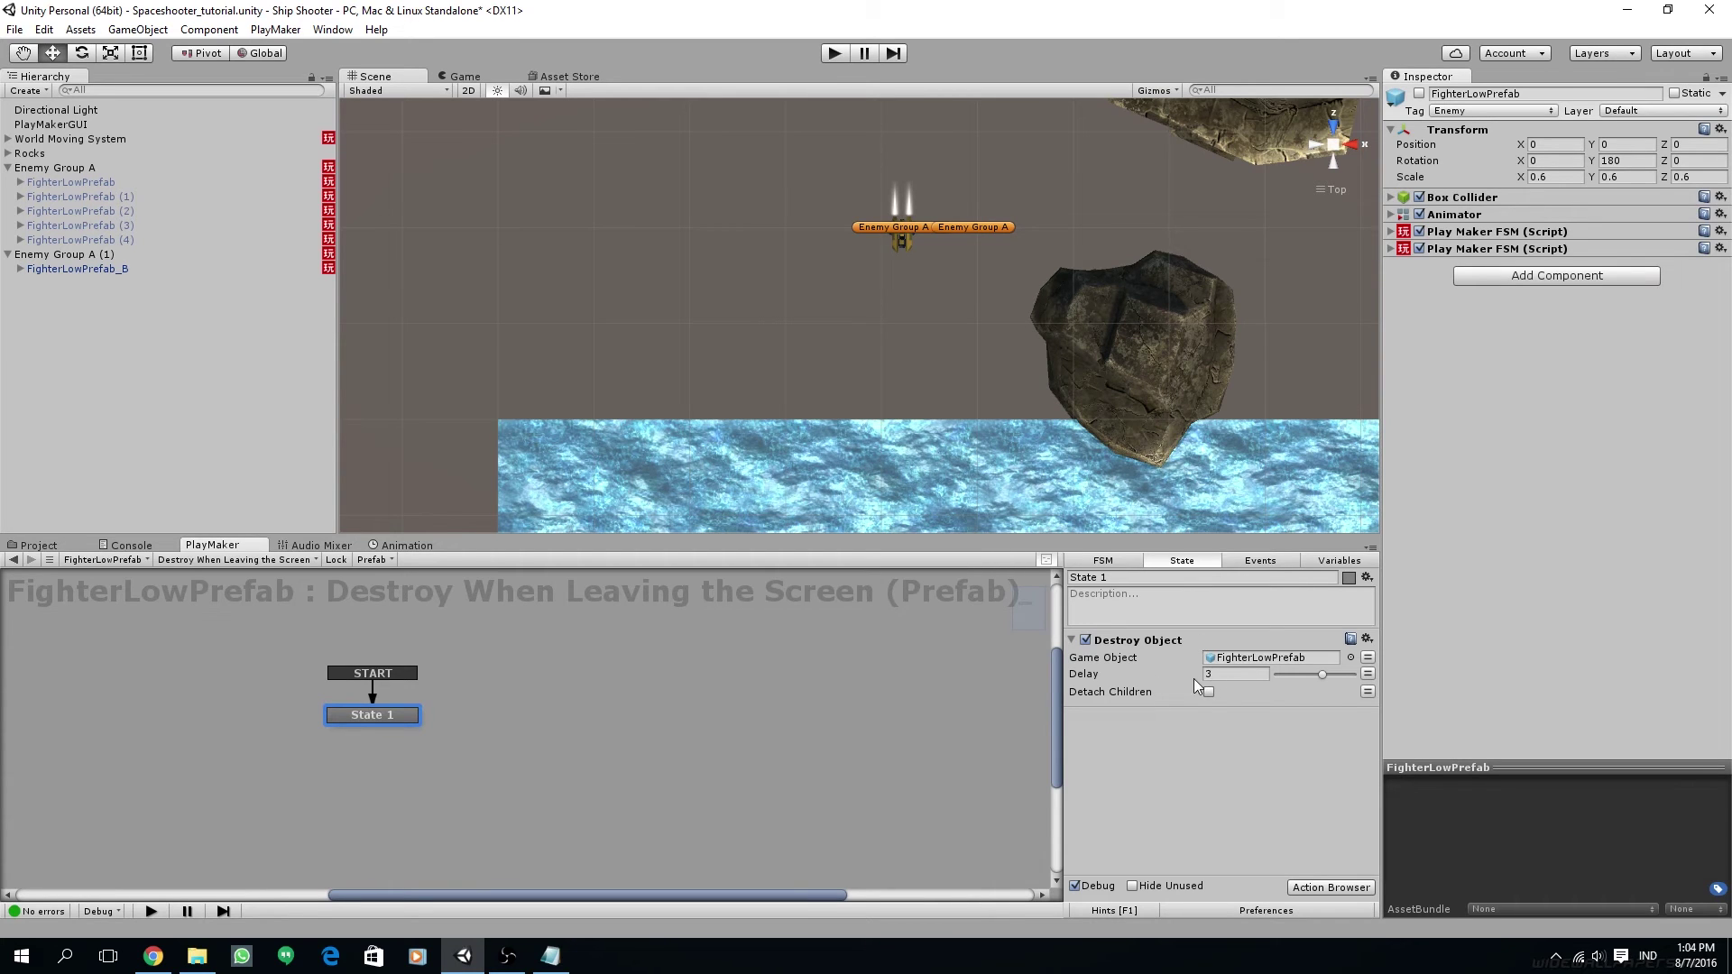
Step: Open the Enemy Lives FSM of FighterLowPrefab and examine its State 1 and Destroy state
scroll(961, 355, "down", 6)
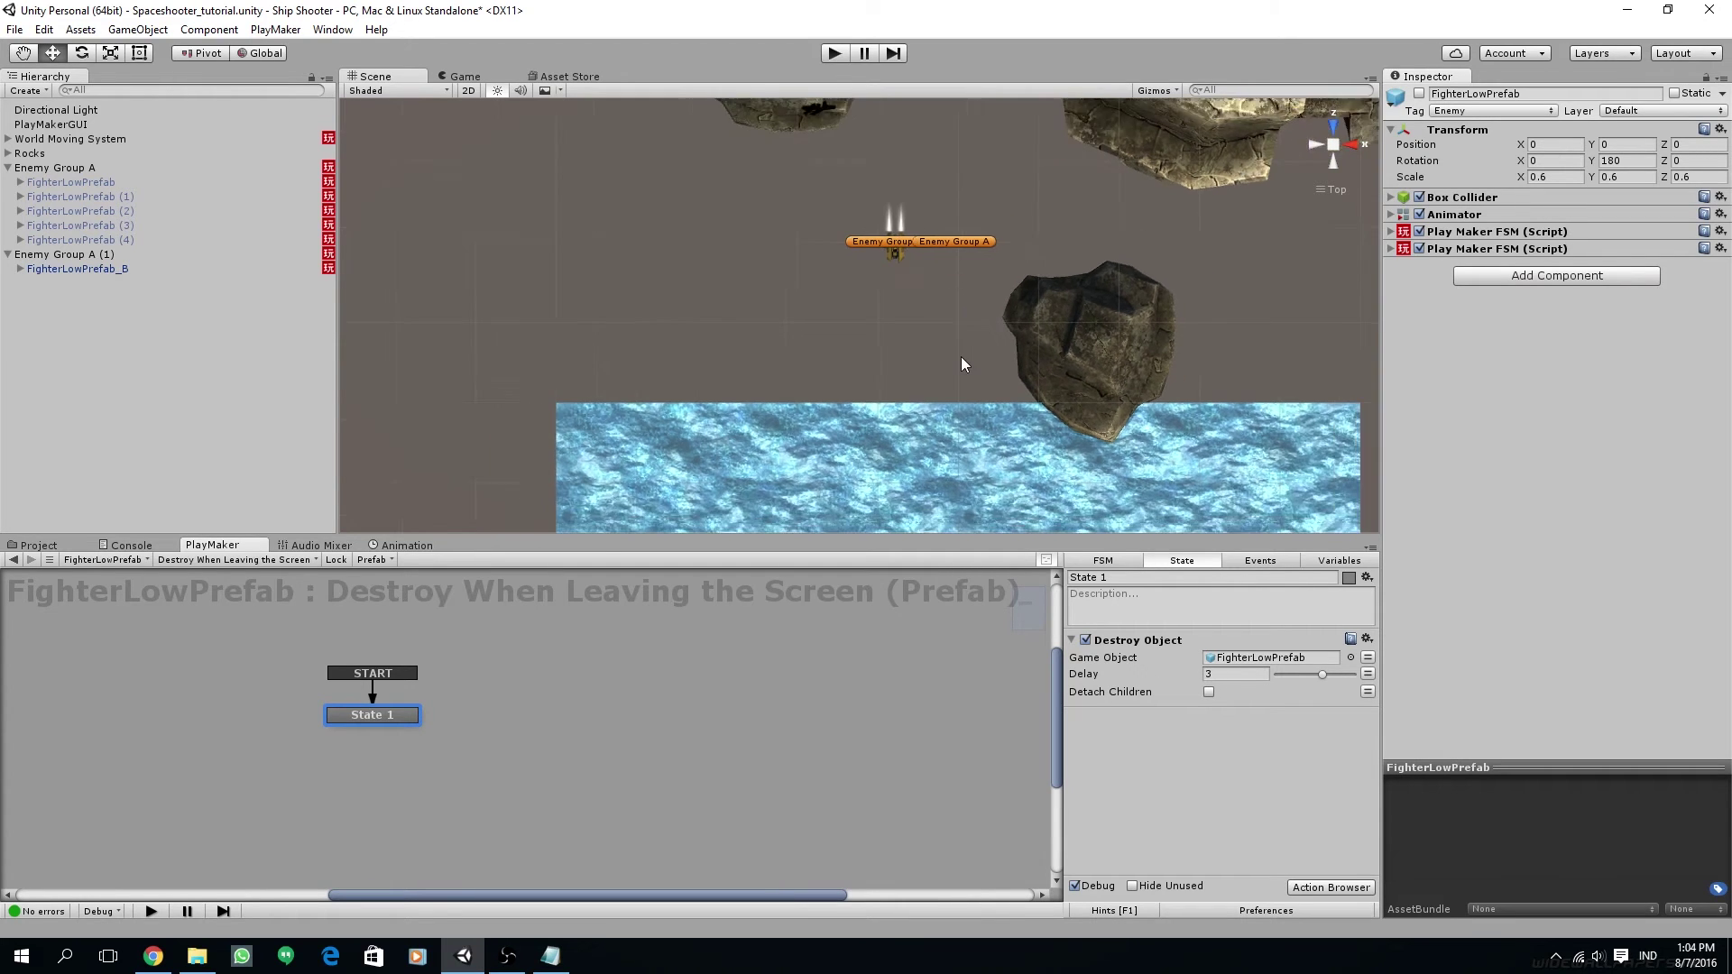
middle_click_drag(963, 341, 955, 285)
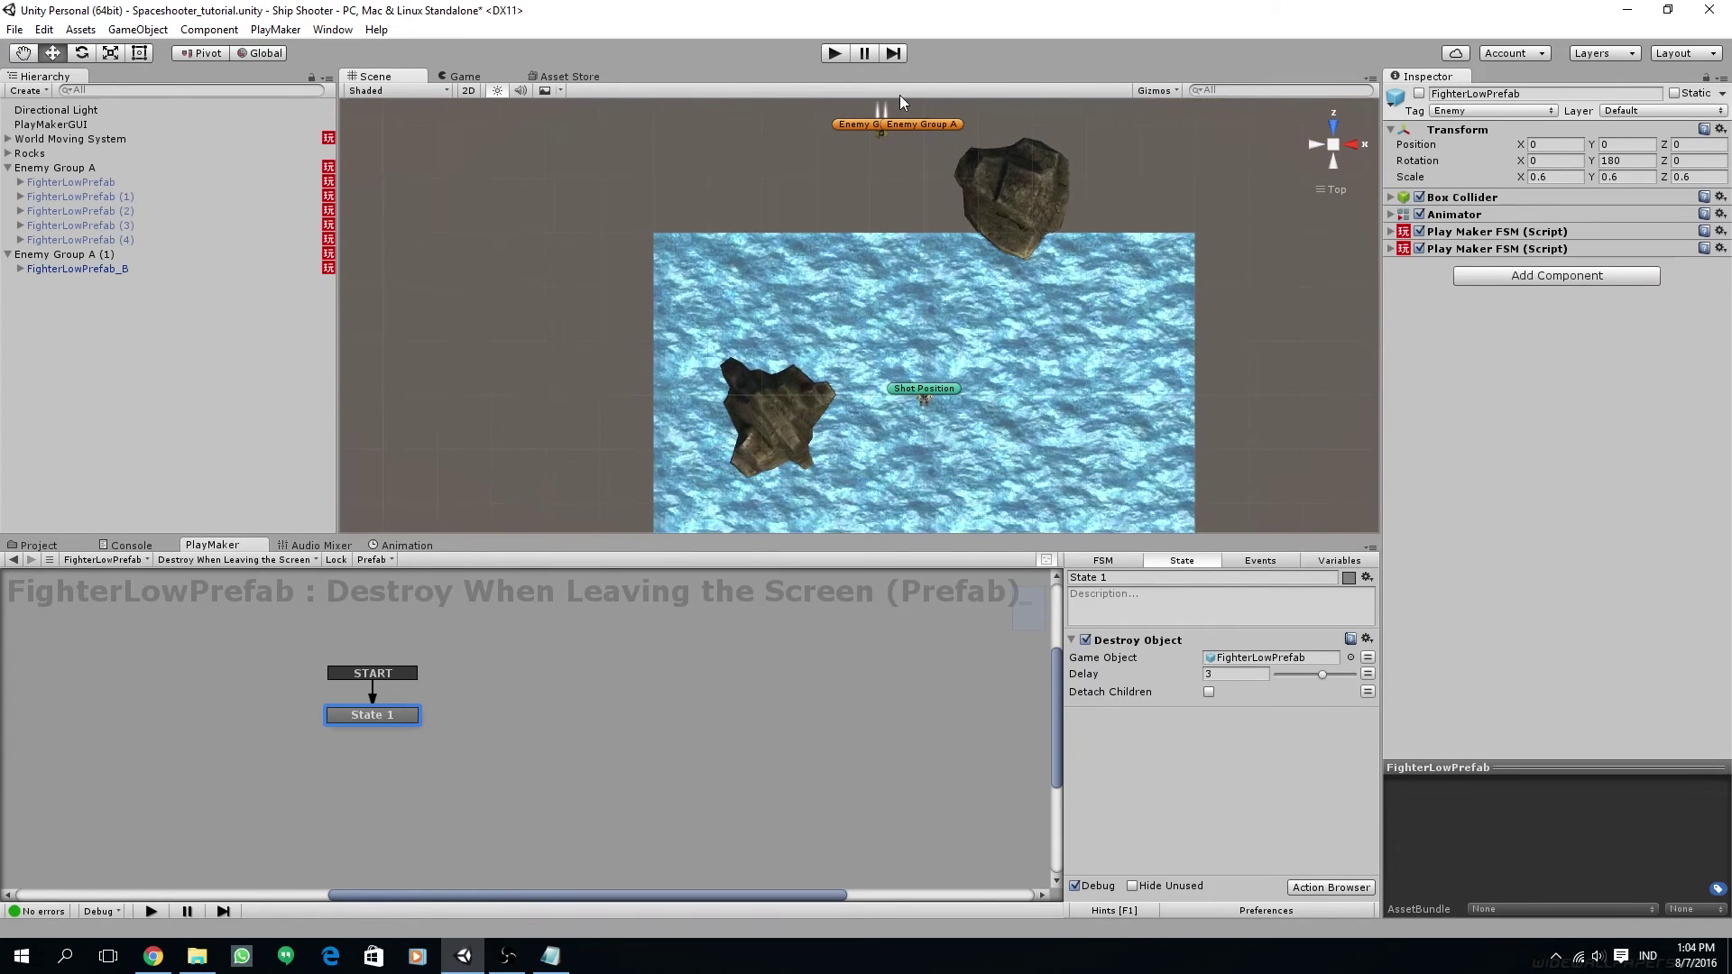
middle_click_drag(881, 124, 888, 105)
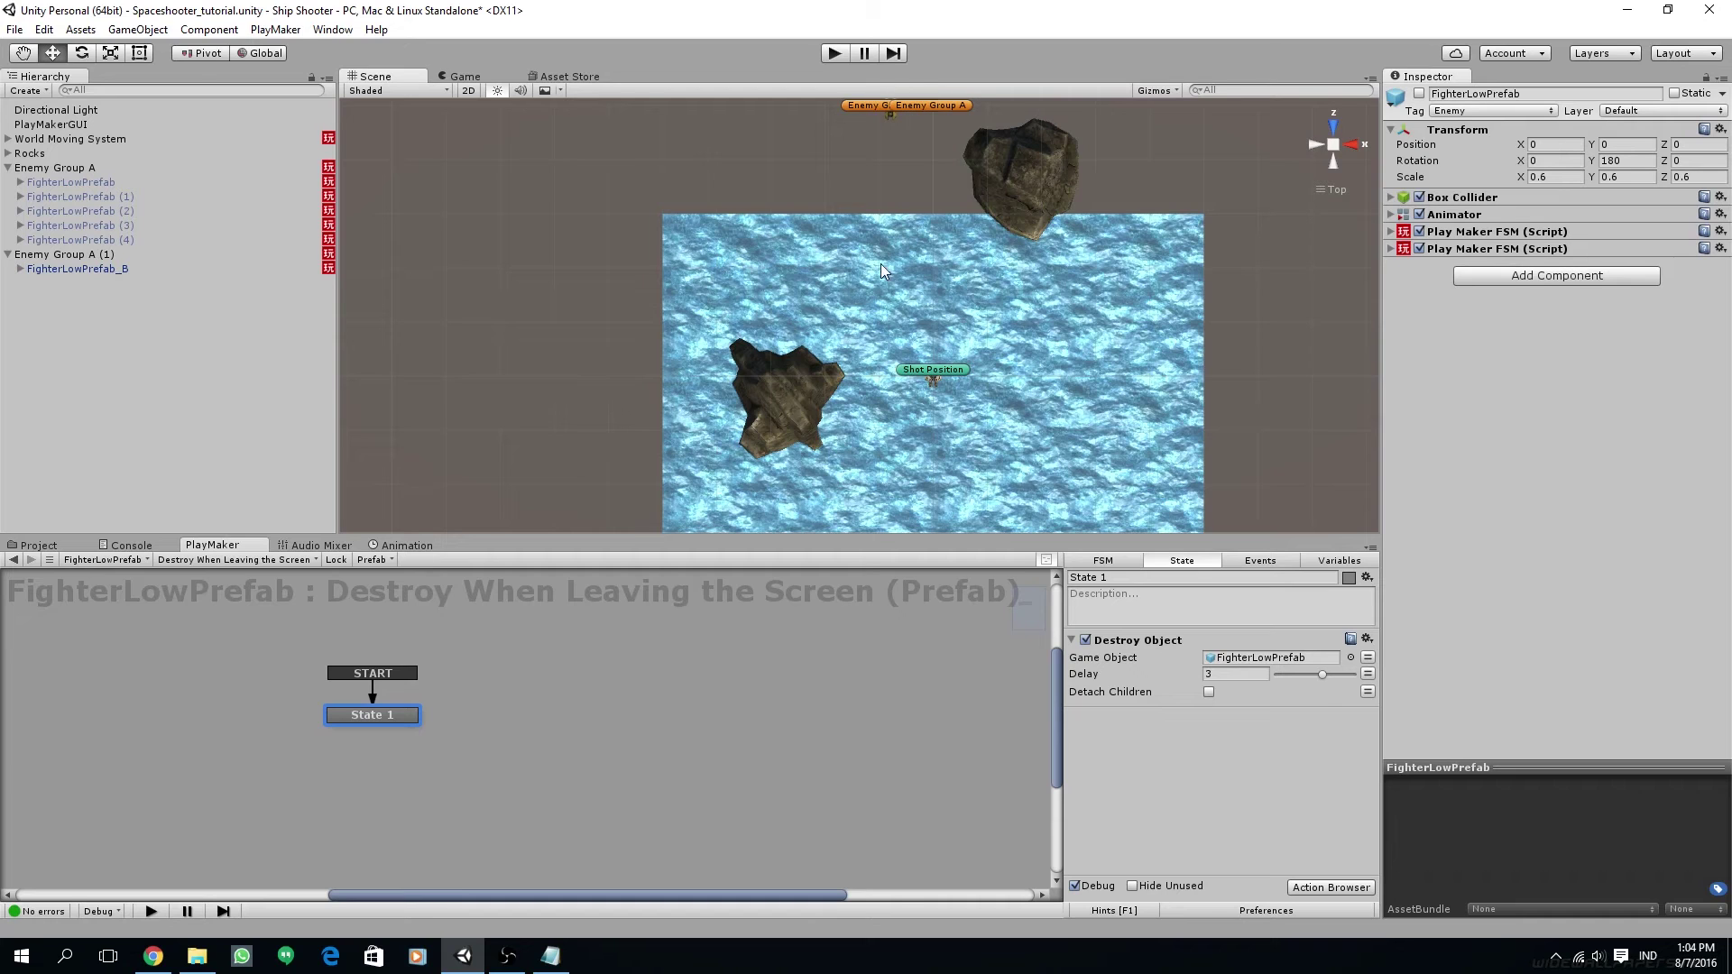
middle_click_drag(780, 312, 782, 370)
left_click(289, 560)
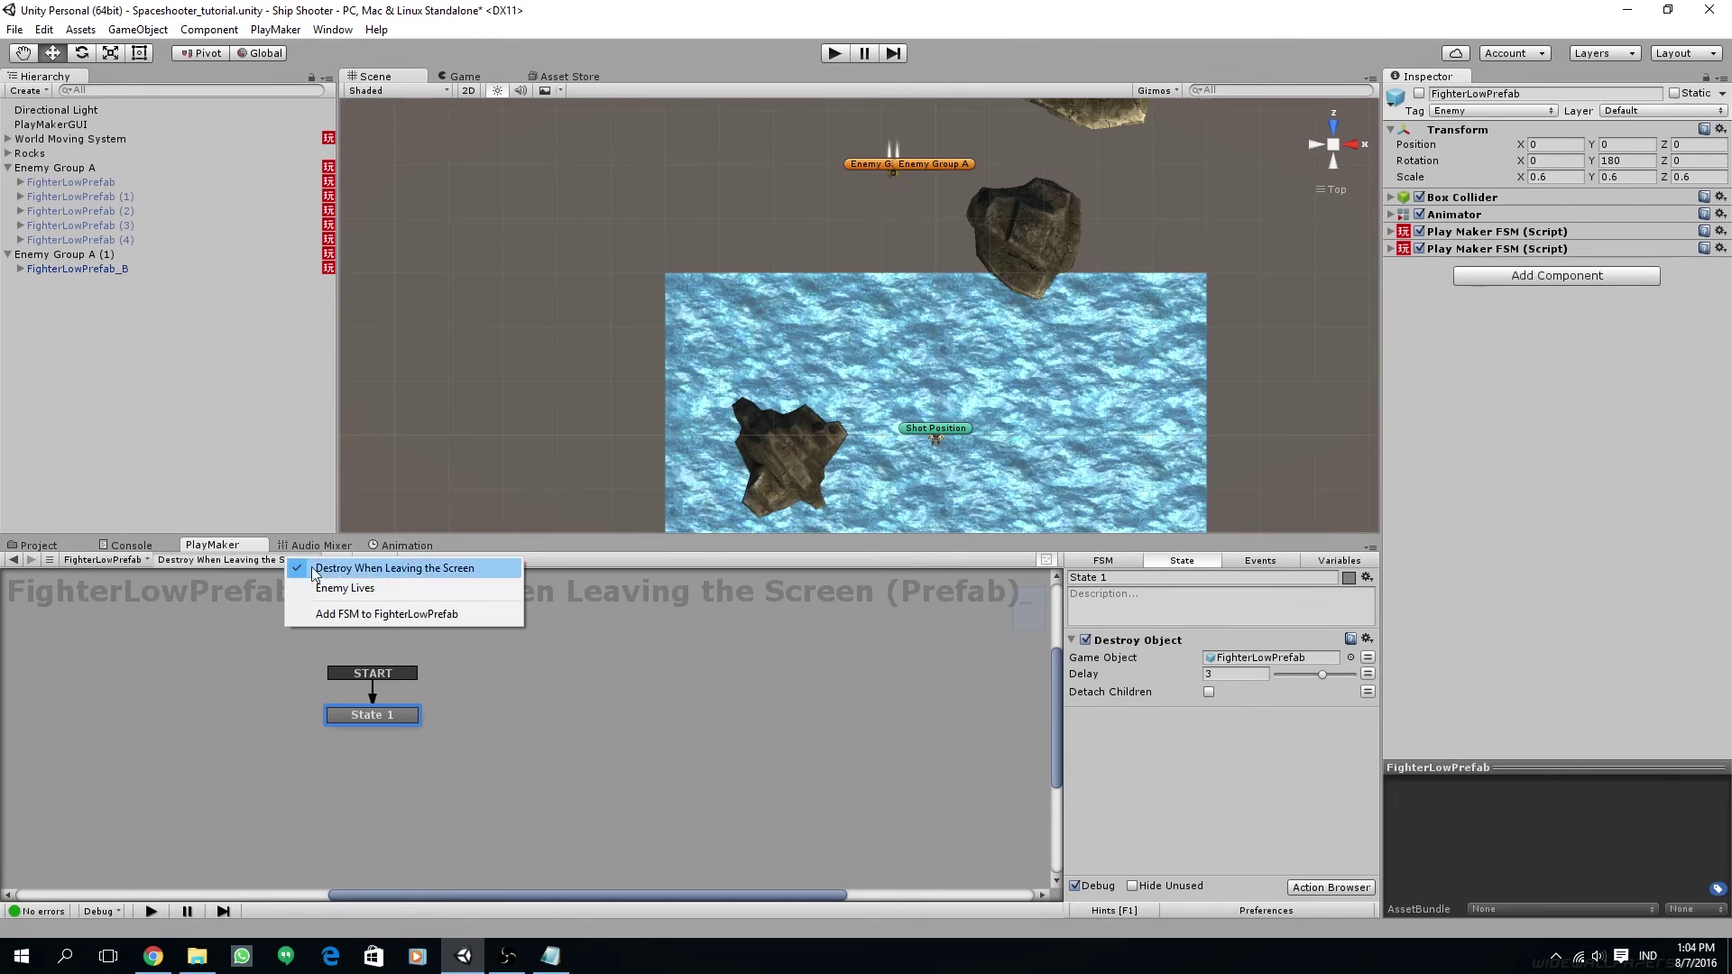
left_click(321, 583)
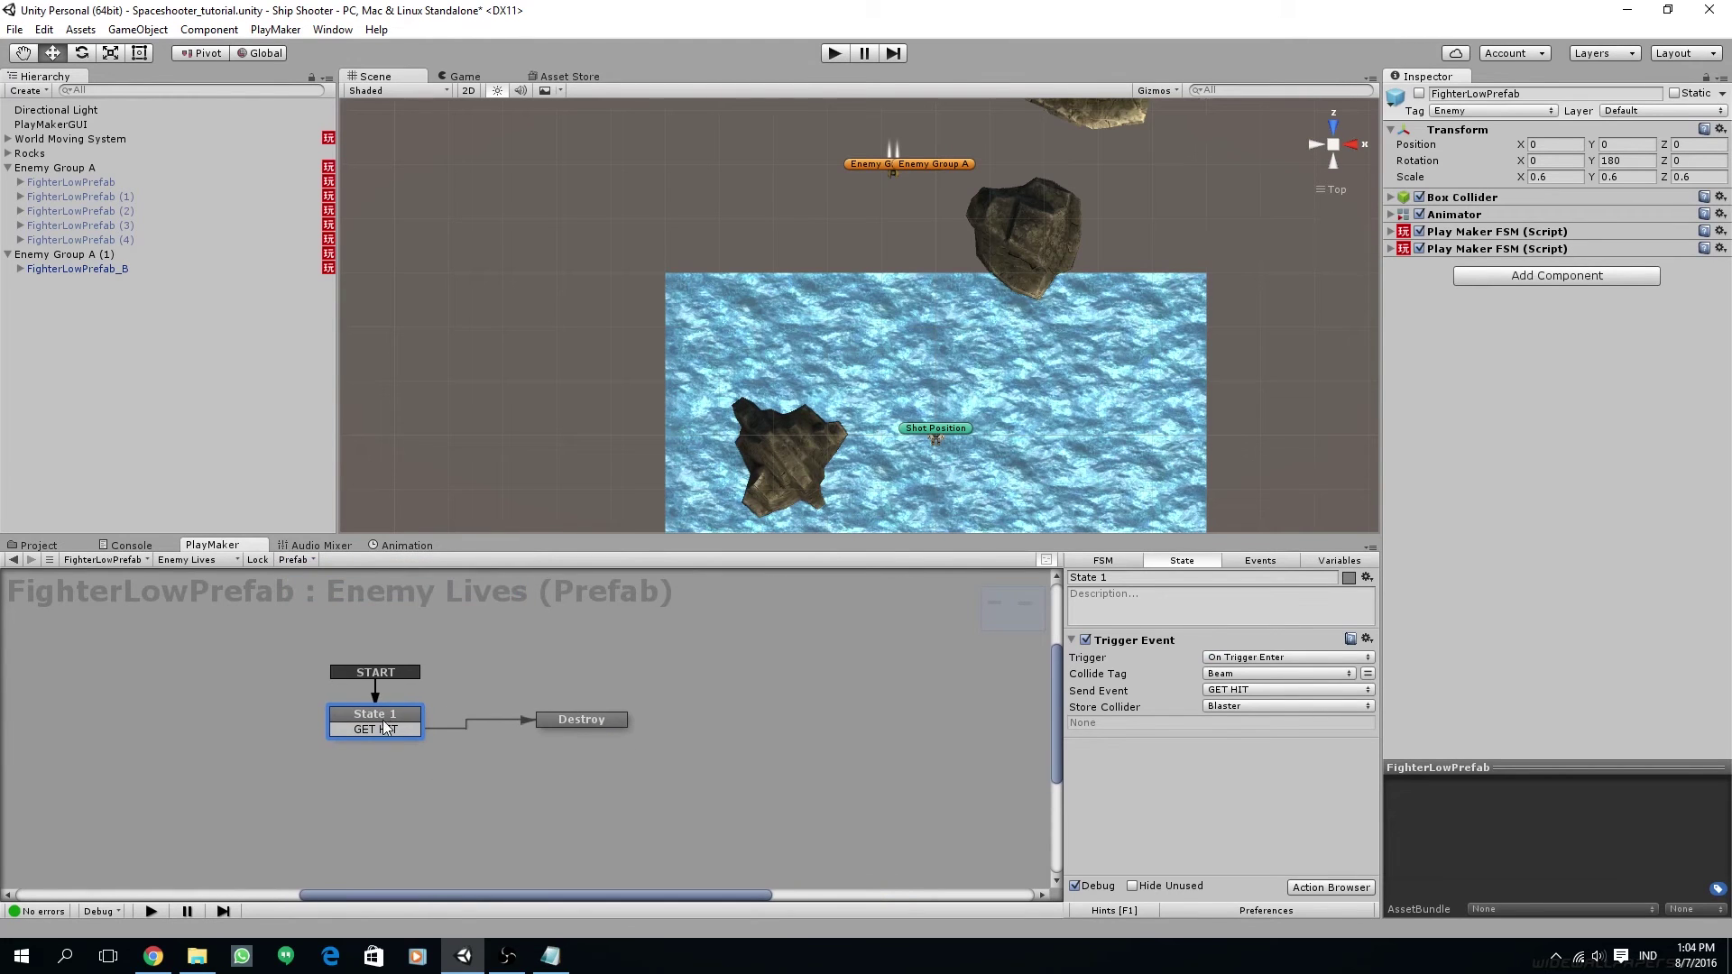
left_click_drag(581, 719, 596, 703)
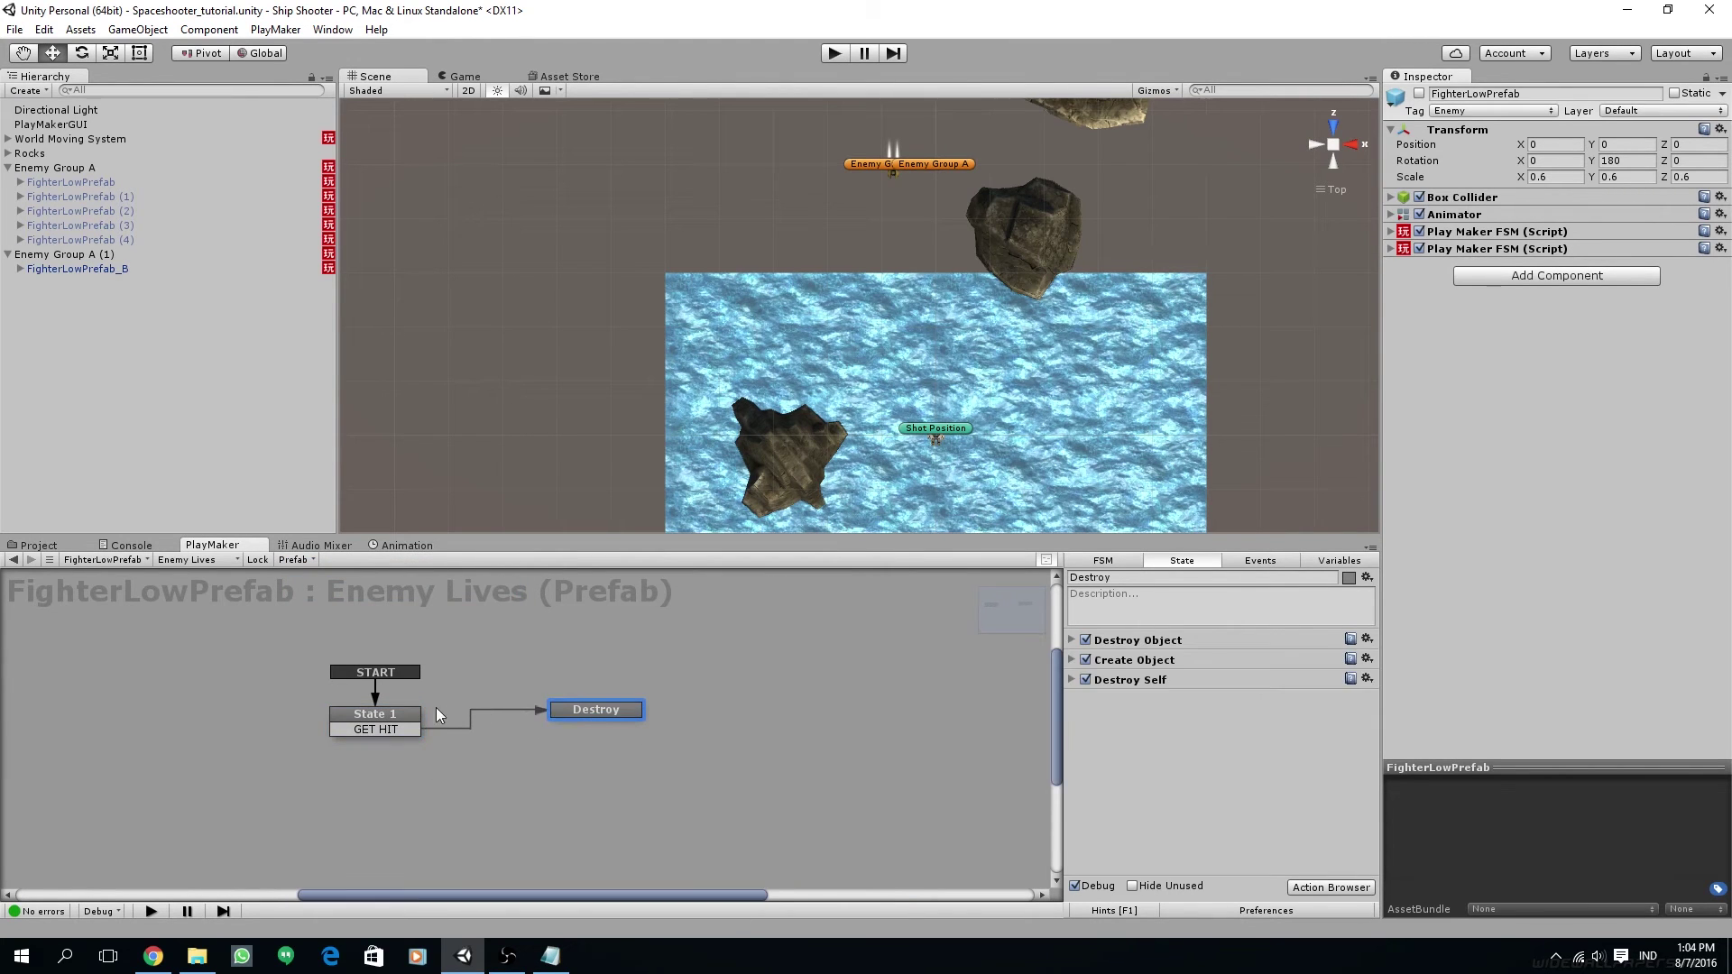
left_click(397, 715)
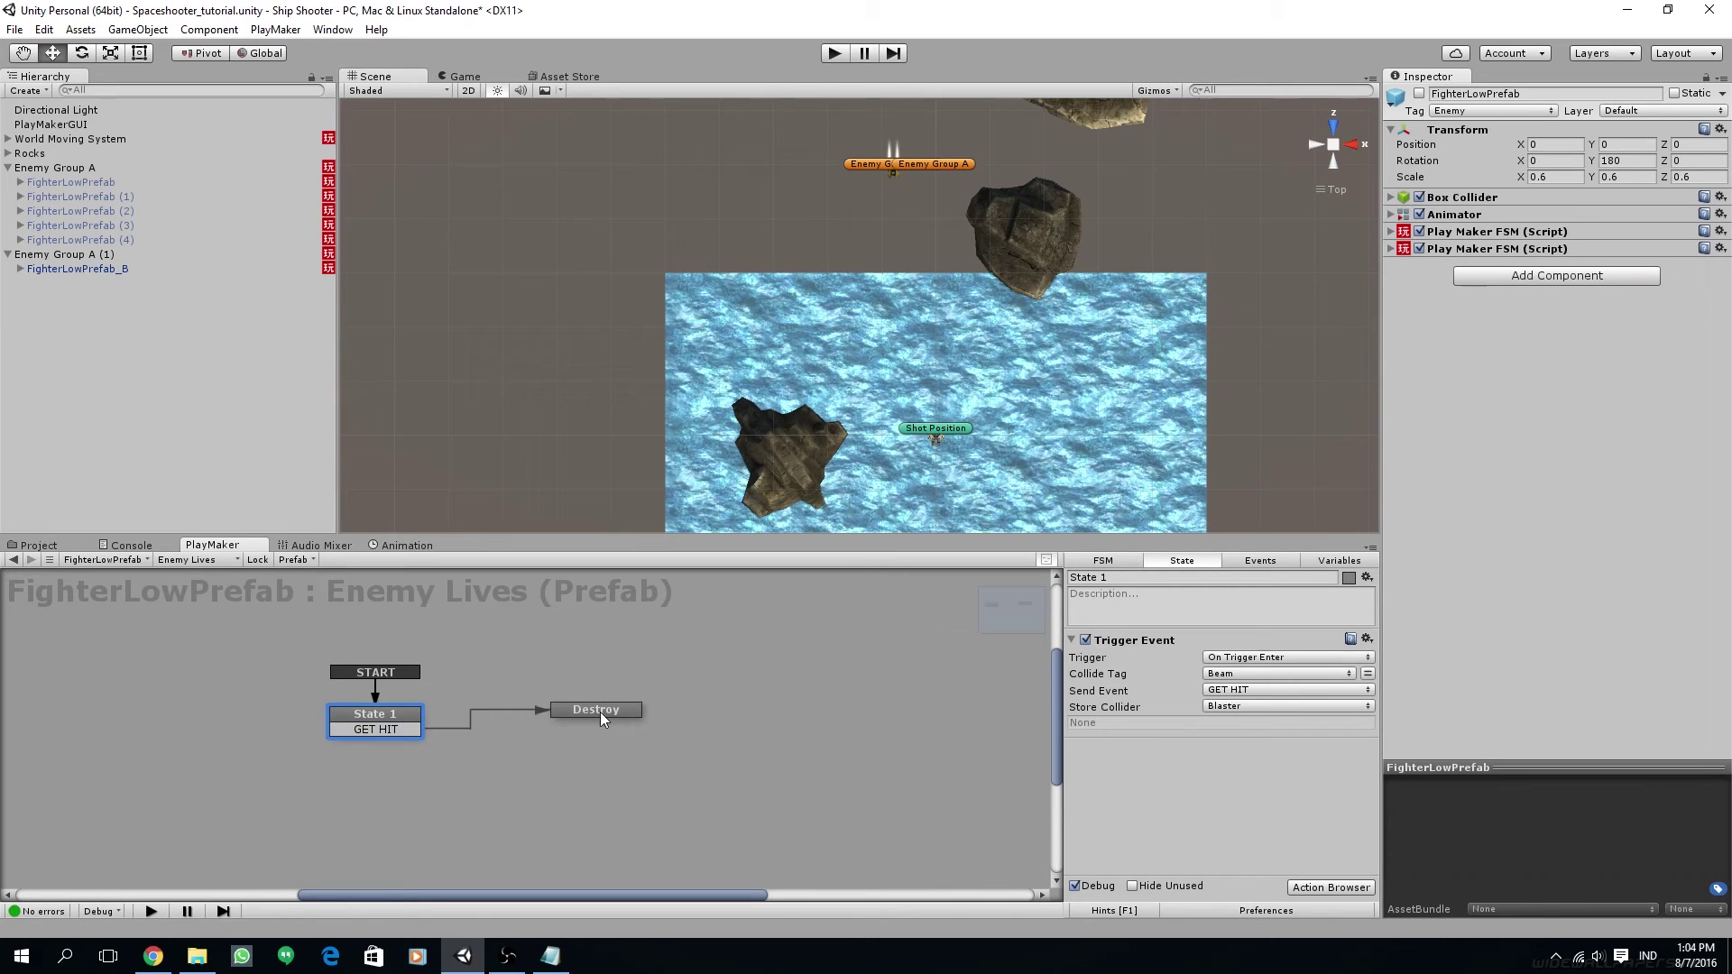
left_click(599, 712)
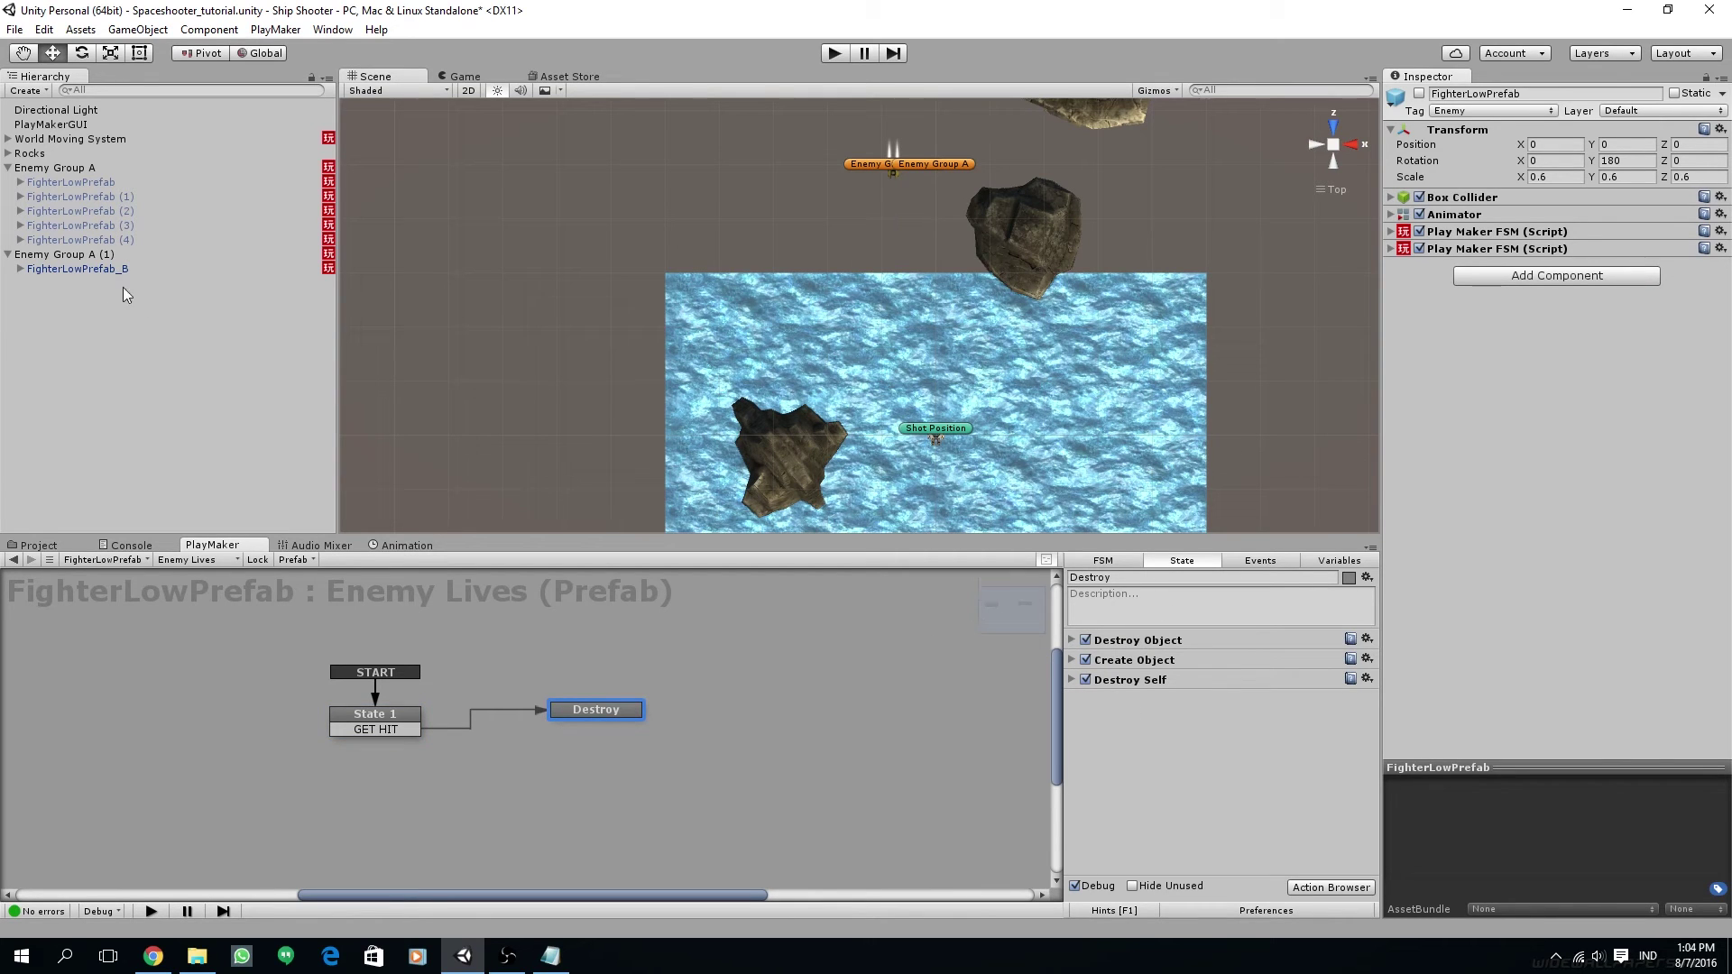
Step: Move Enemy Group A (1) farther up the level, beyond Enemy Group A, to position X -10, Z 80
middle_click_drag(623, 248, 633, 317)
left_click(79, 255)
middle_click_drag(746, 150, 743, 187)
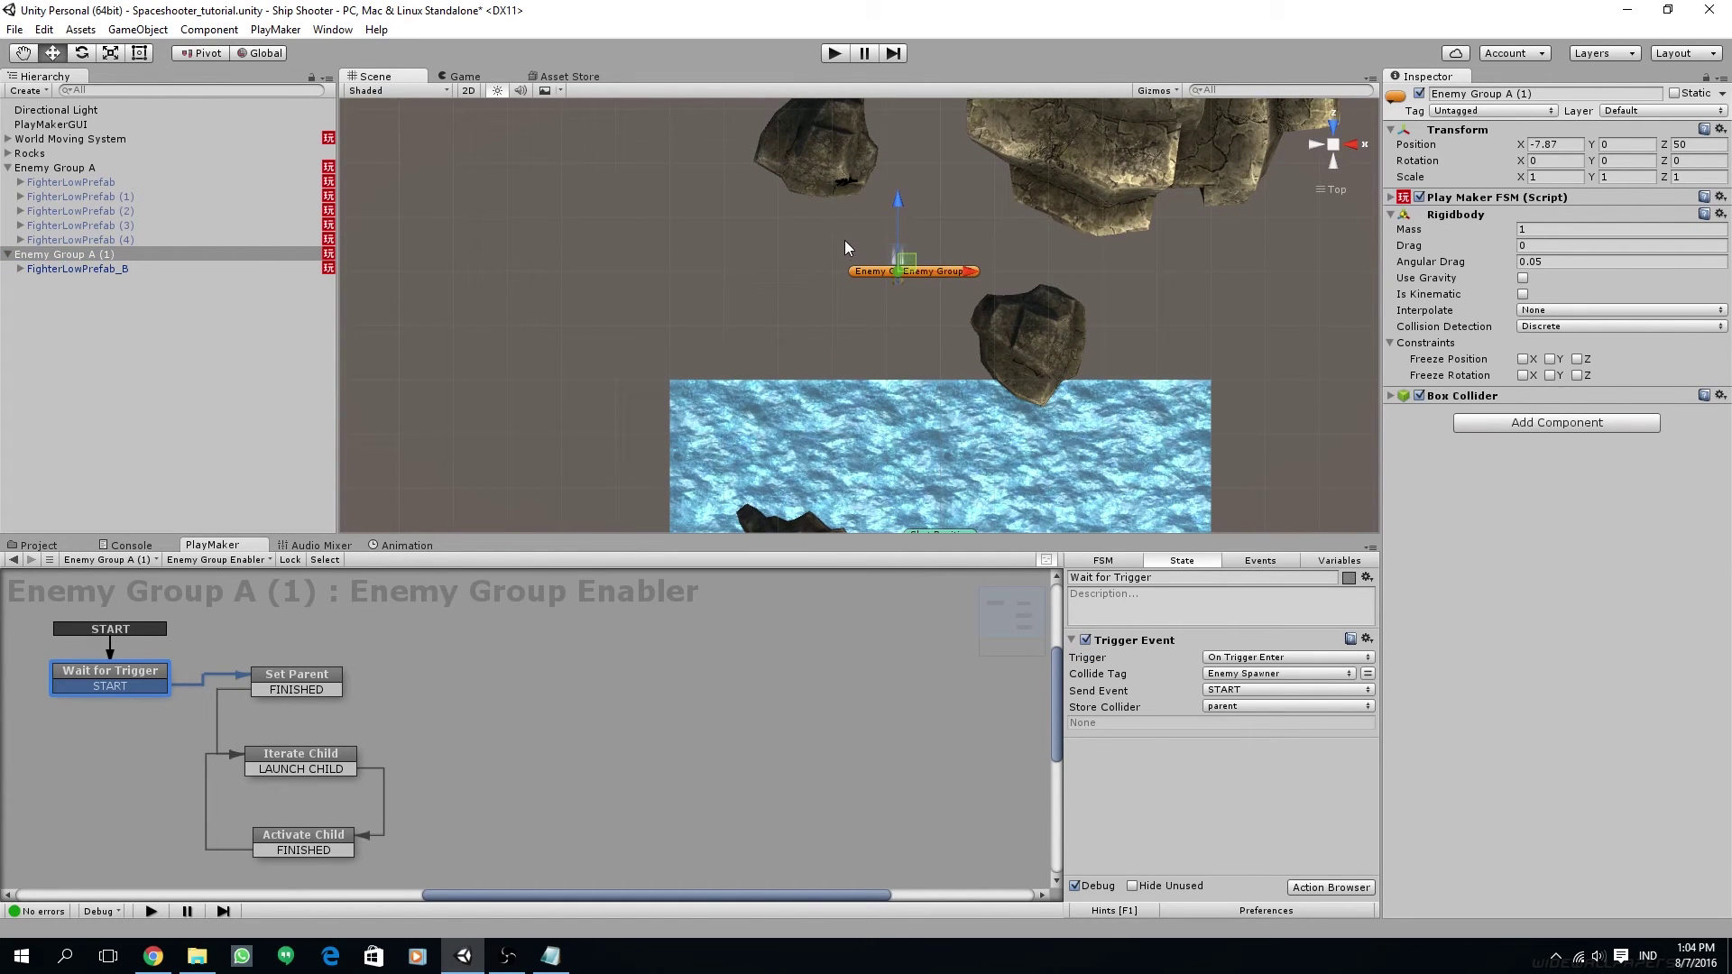
left_click_drag(905, 217, 905, 180)
middle_click_drag(905, 179, 907, 265)
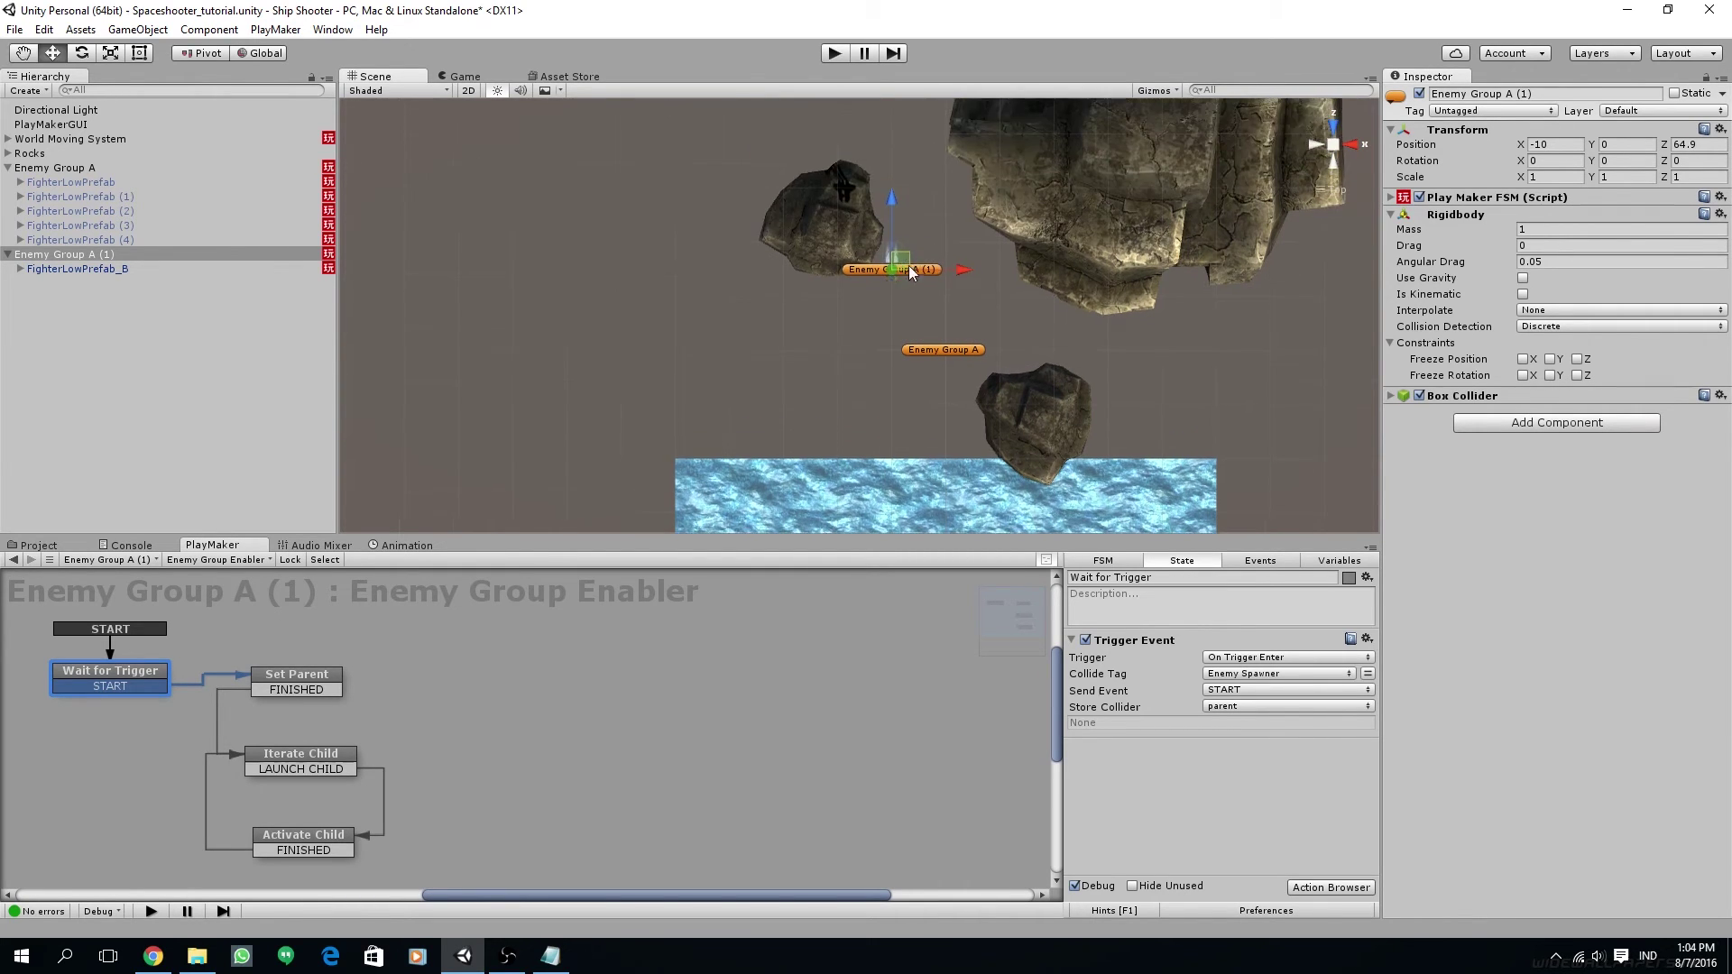
left_click_drag(890, 216, 890, 201)
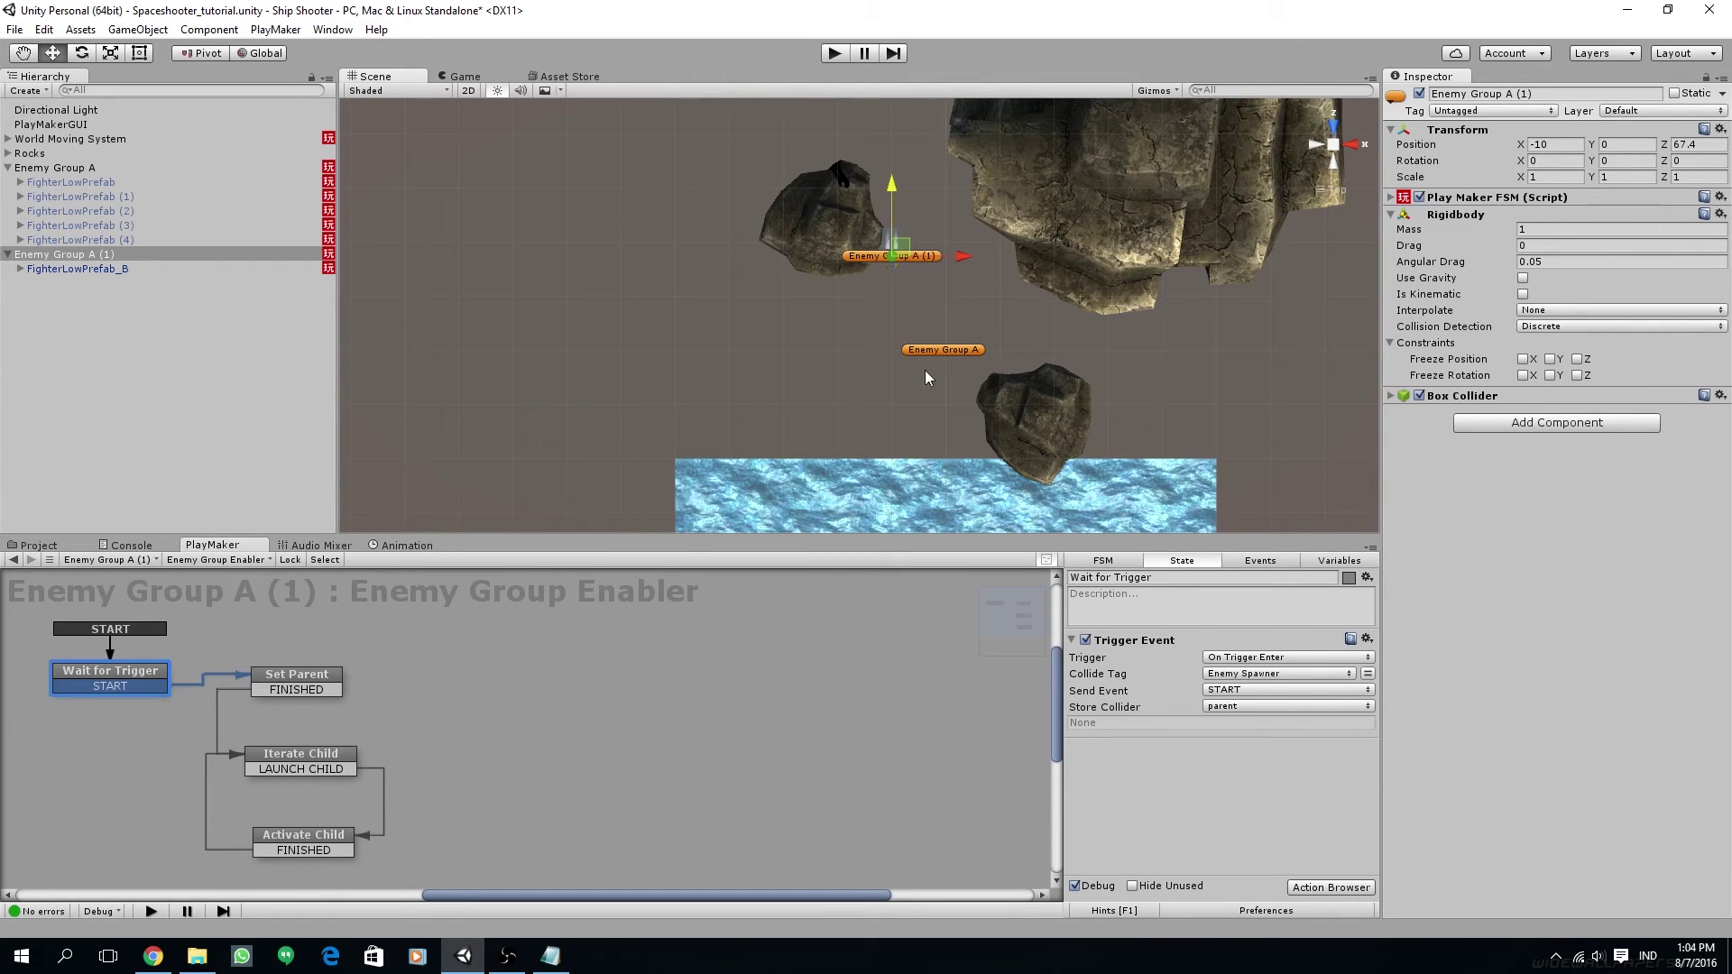
left_click_drag(906, 247, 909, 177)
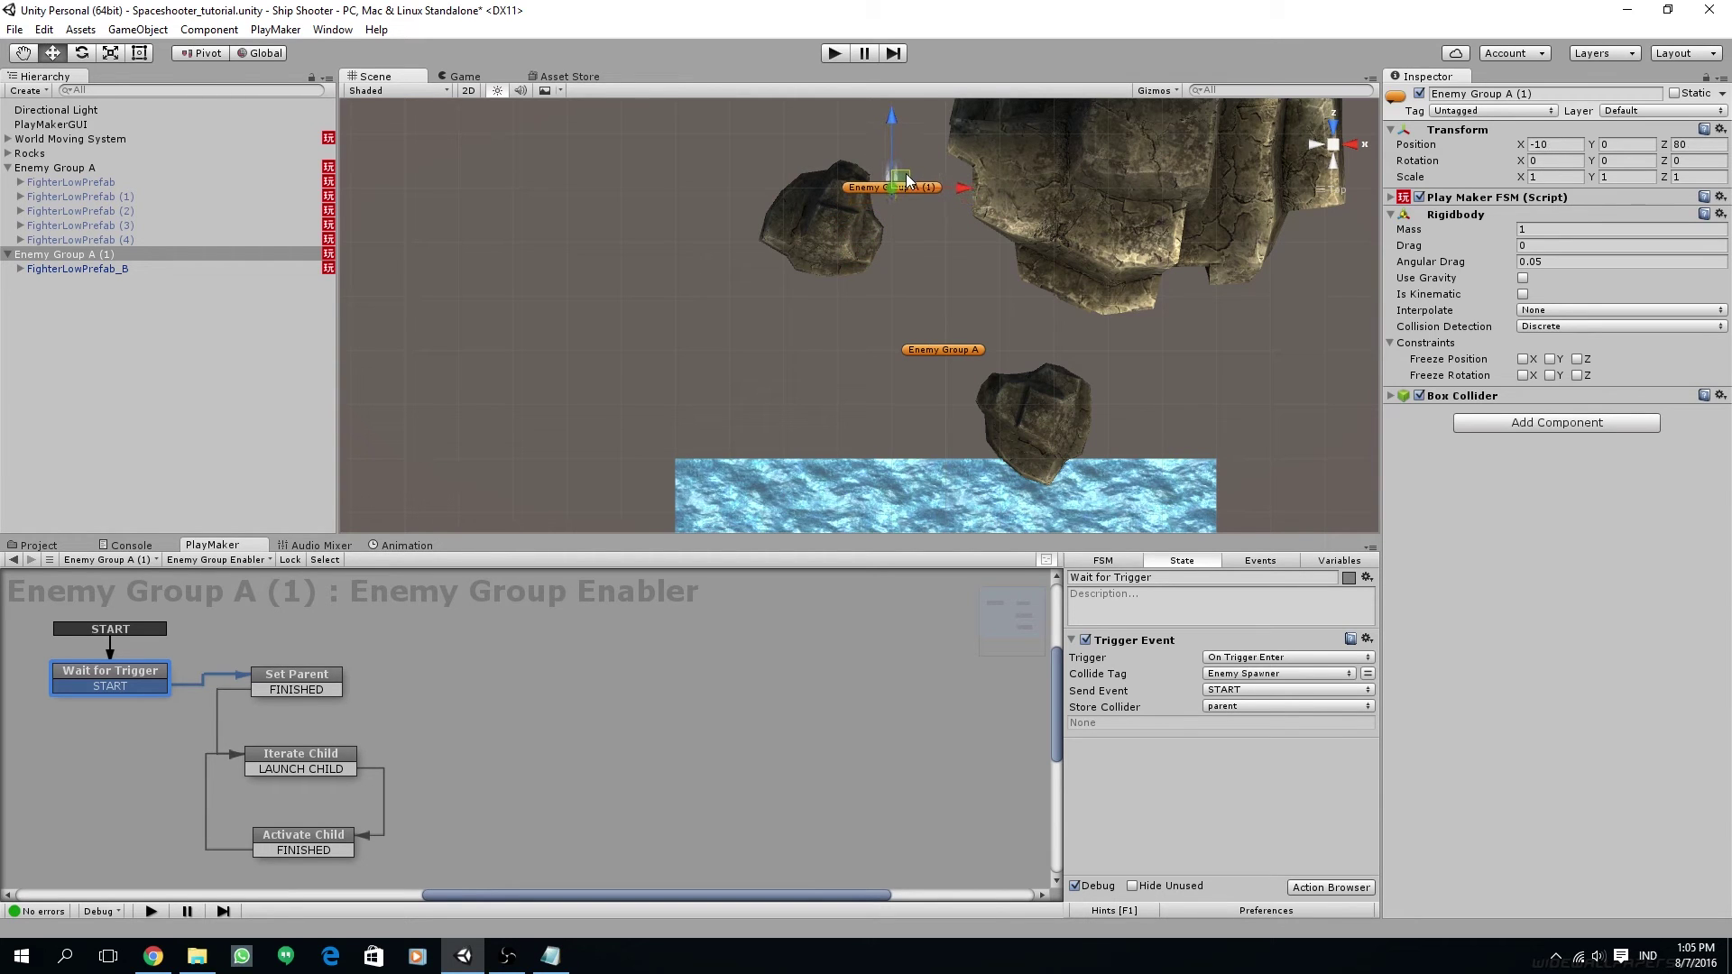
Step: Duplicate FighterLowPrefab_B four times inside Enemy Group A (1)
left_click(97, 271)
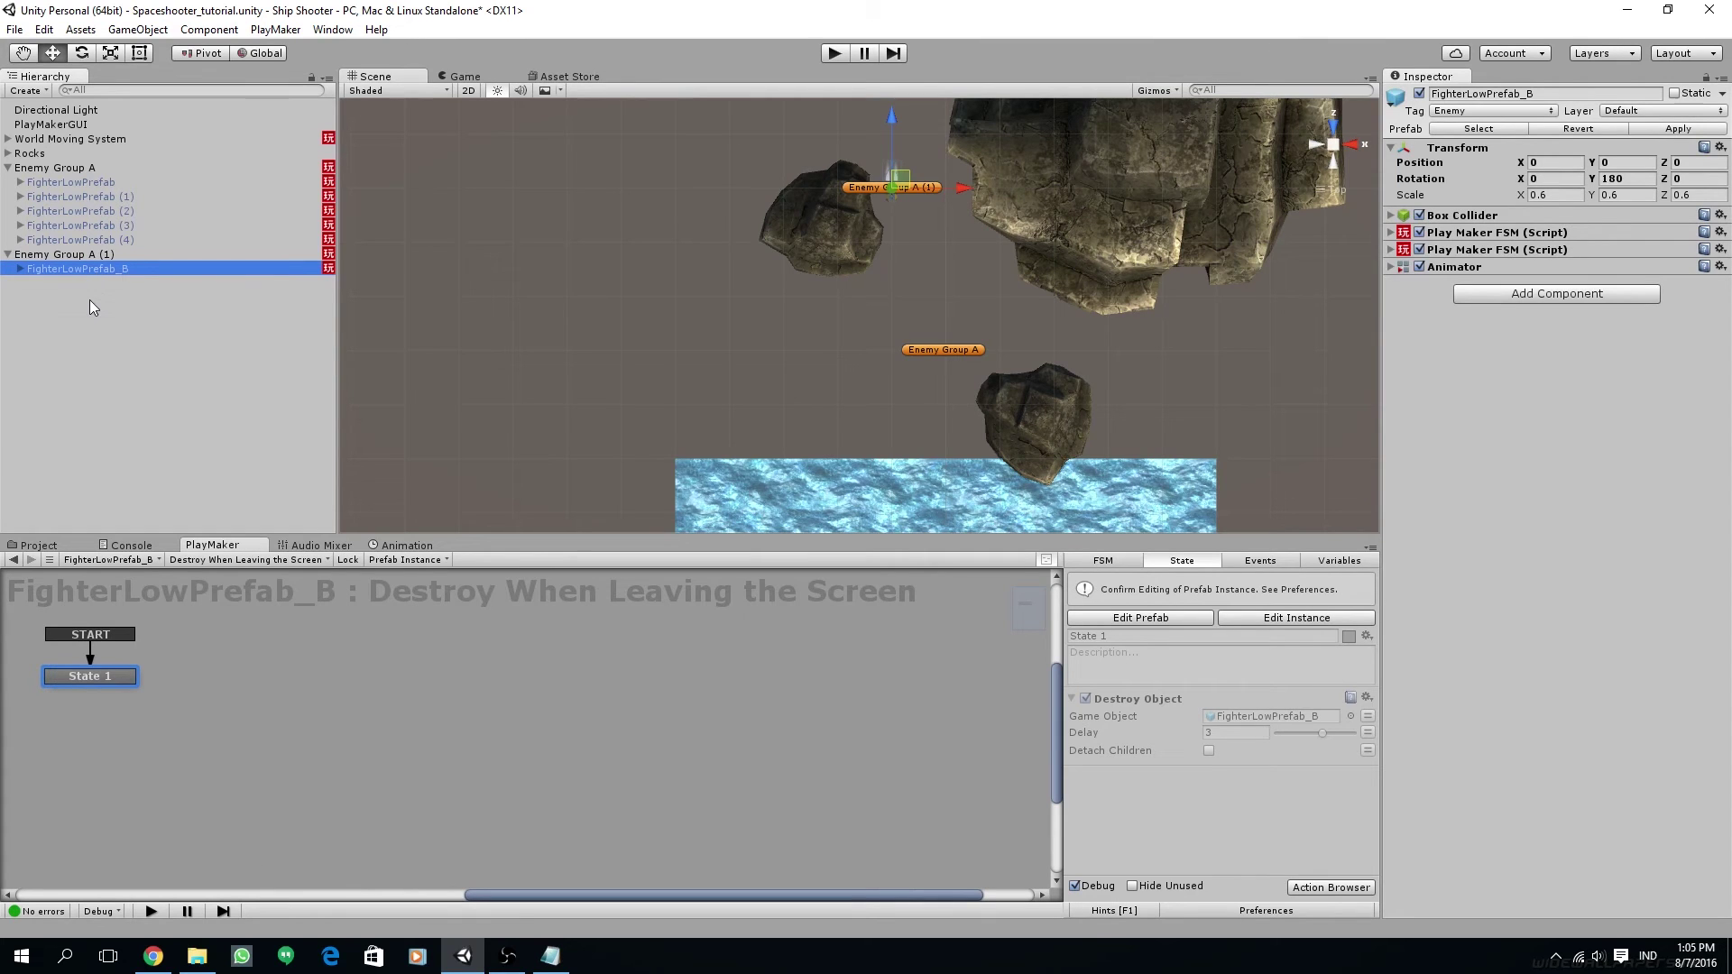
key("ctrl+d")
key("ctrl+d")
key("ctrl+d")
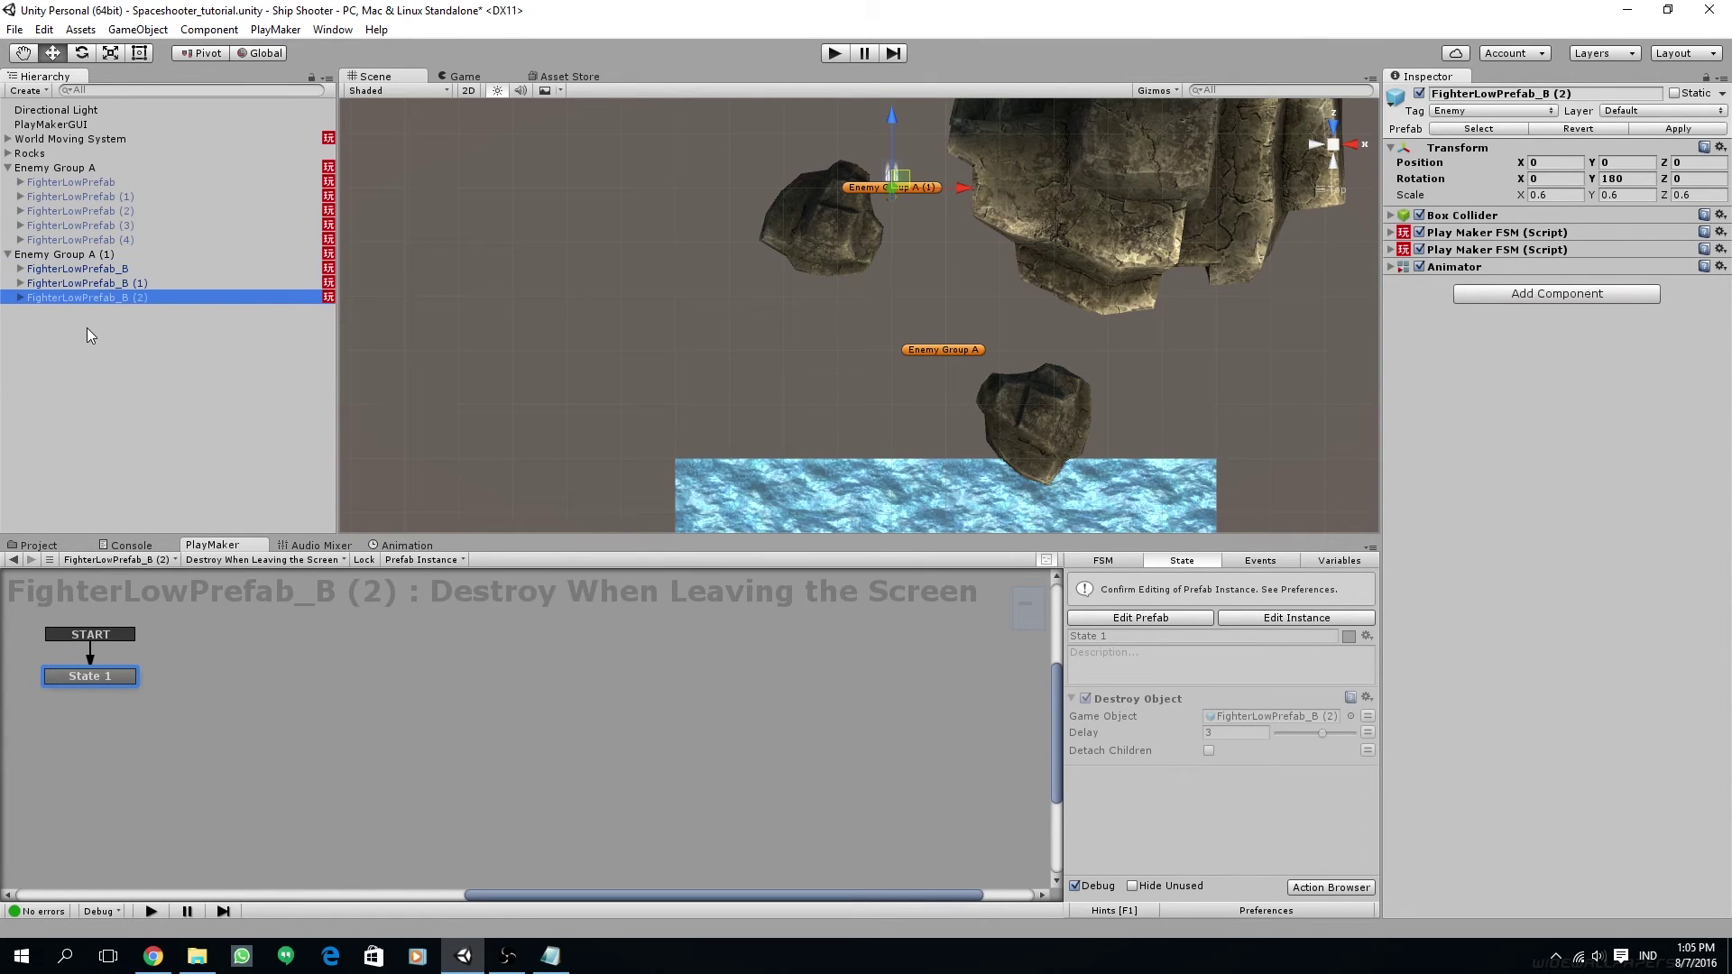
key("ctrl+d")
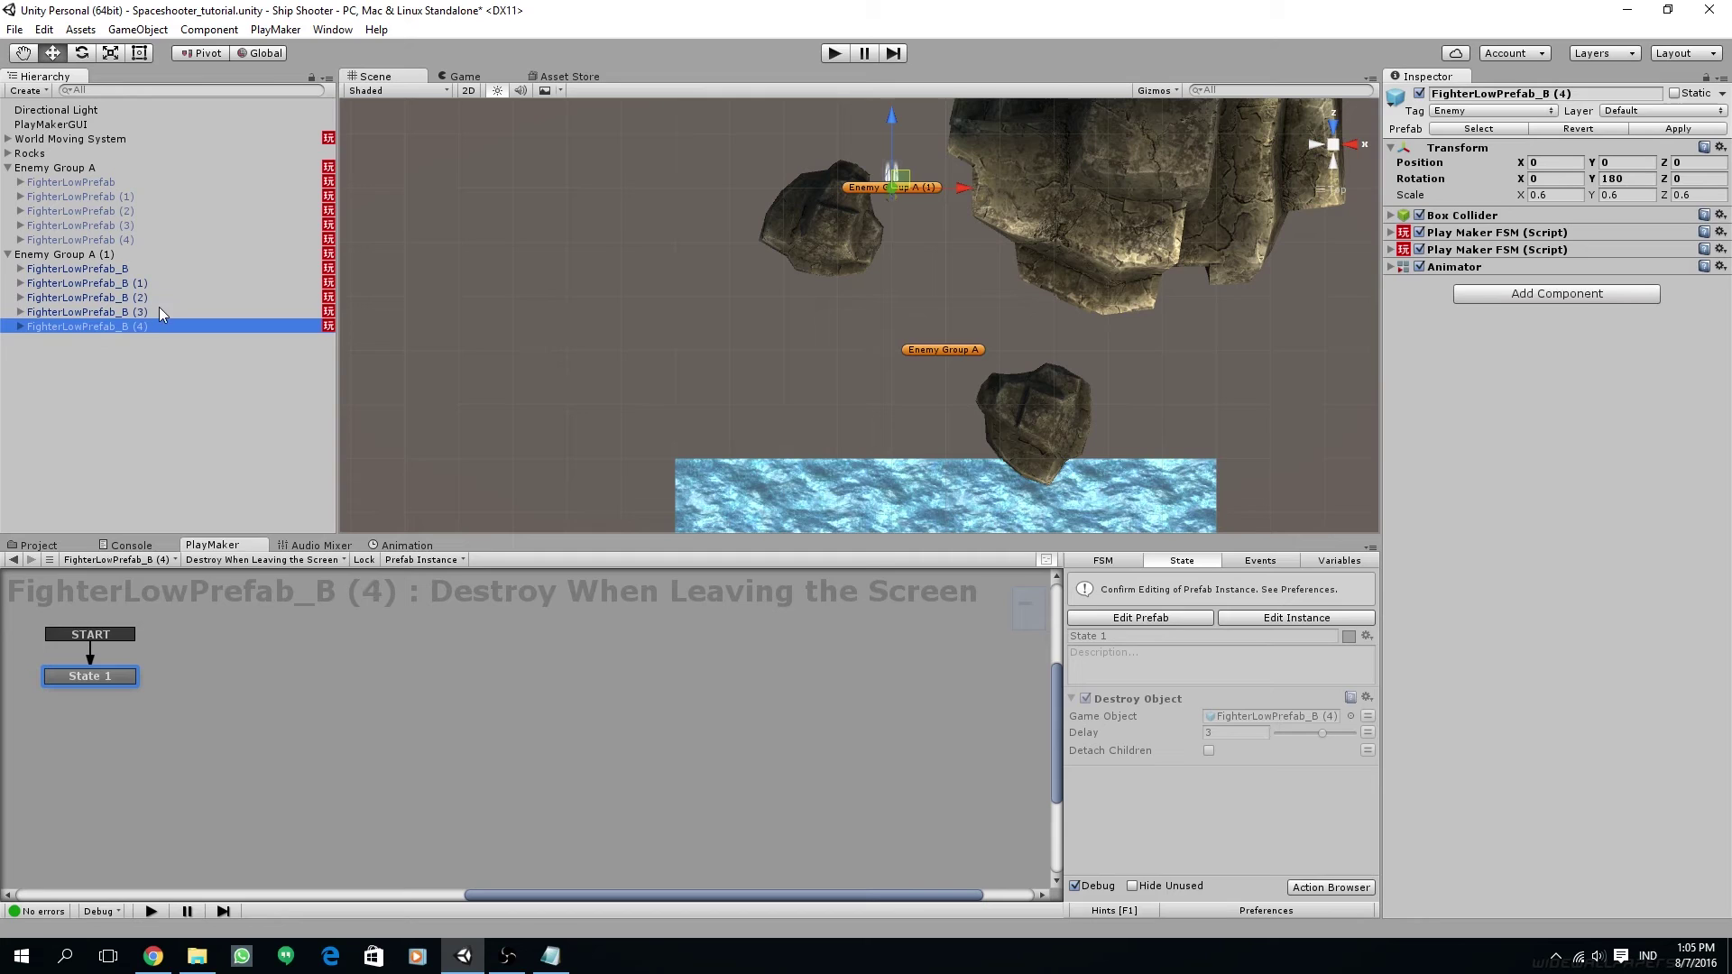
Step: Deactivate all five FighterLowPrefab_B fighters in Enemy Group A (1) and save the scene
left_click(127, 268, "shift")
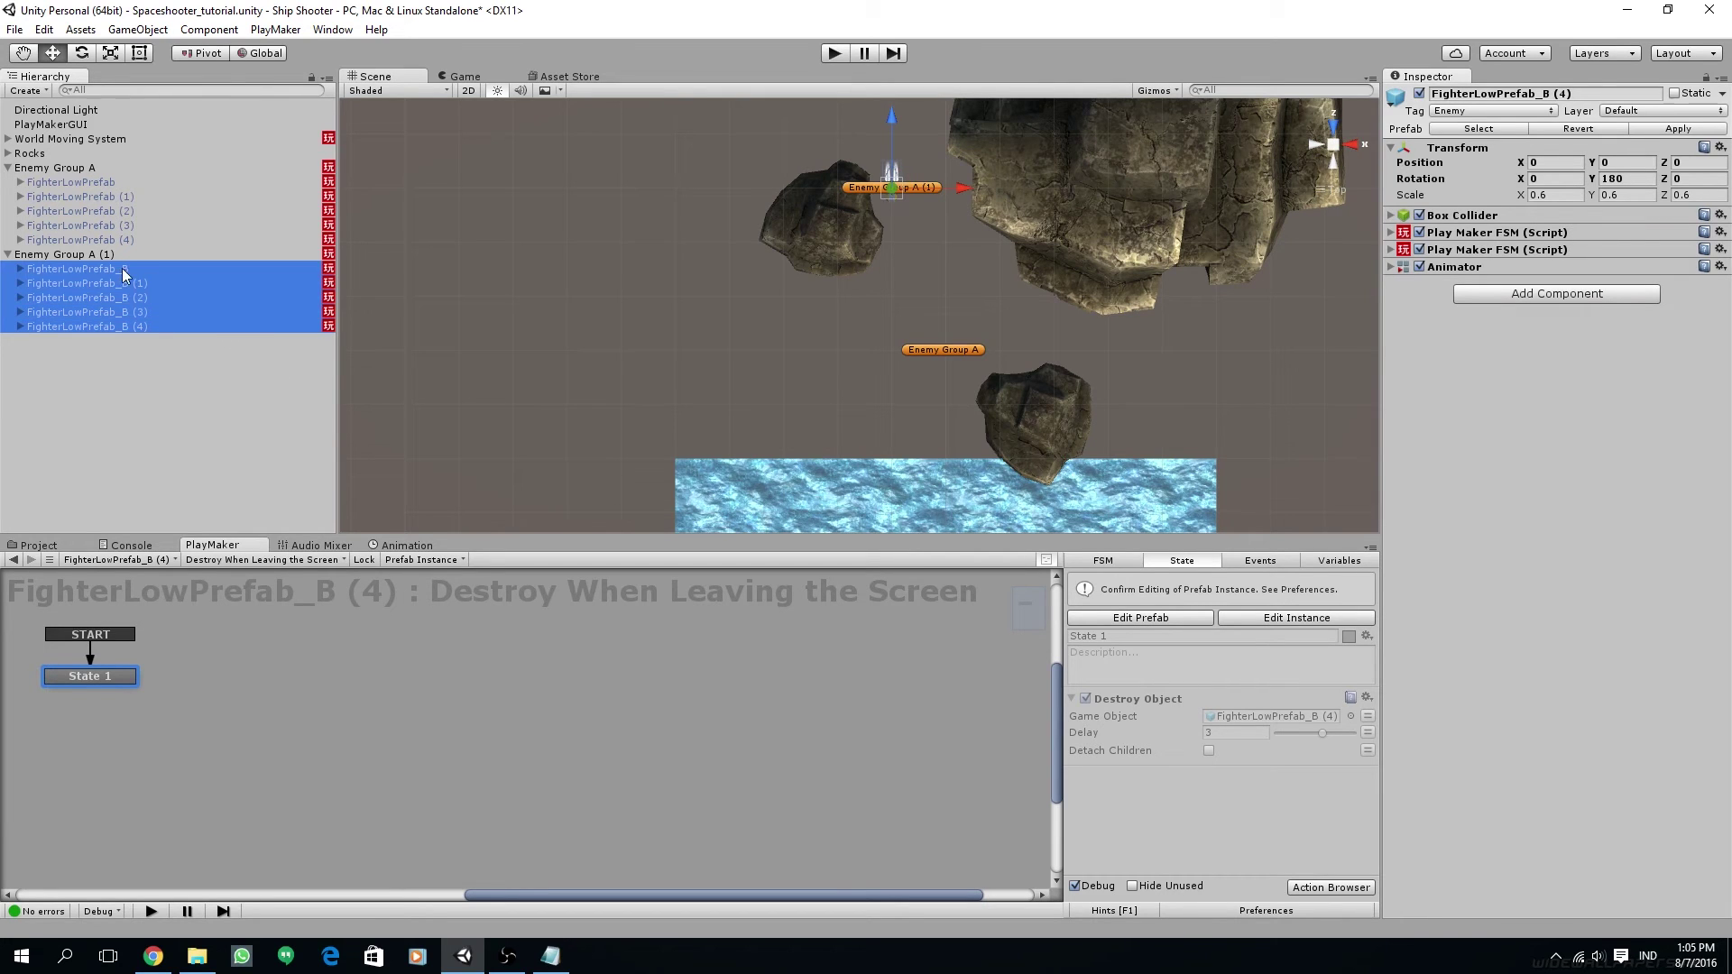
left_click(1420, 98)
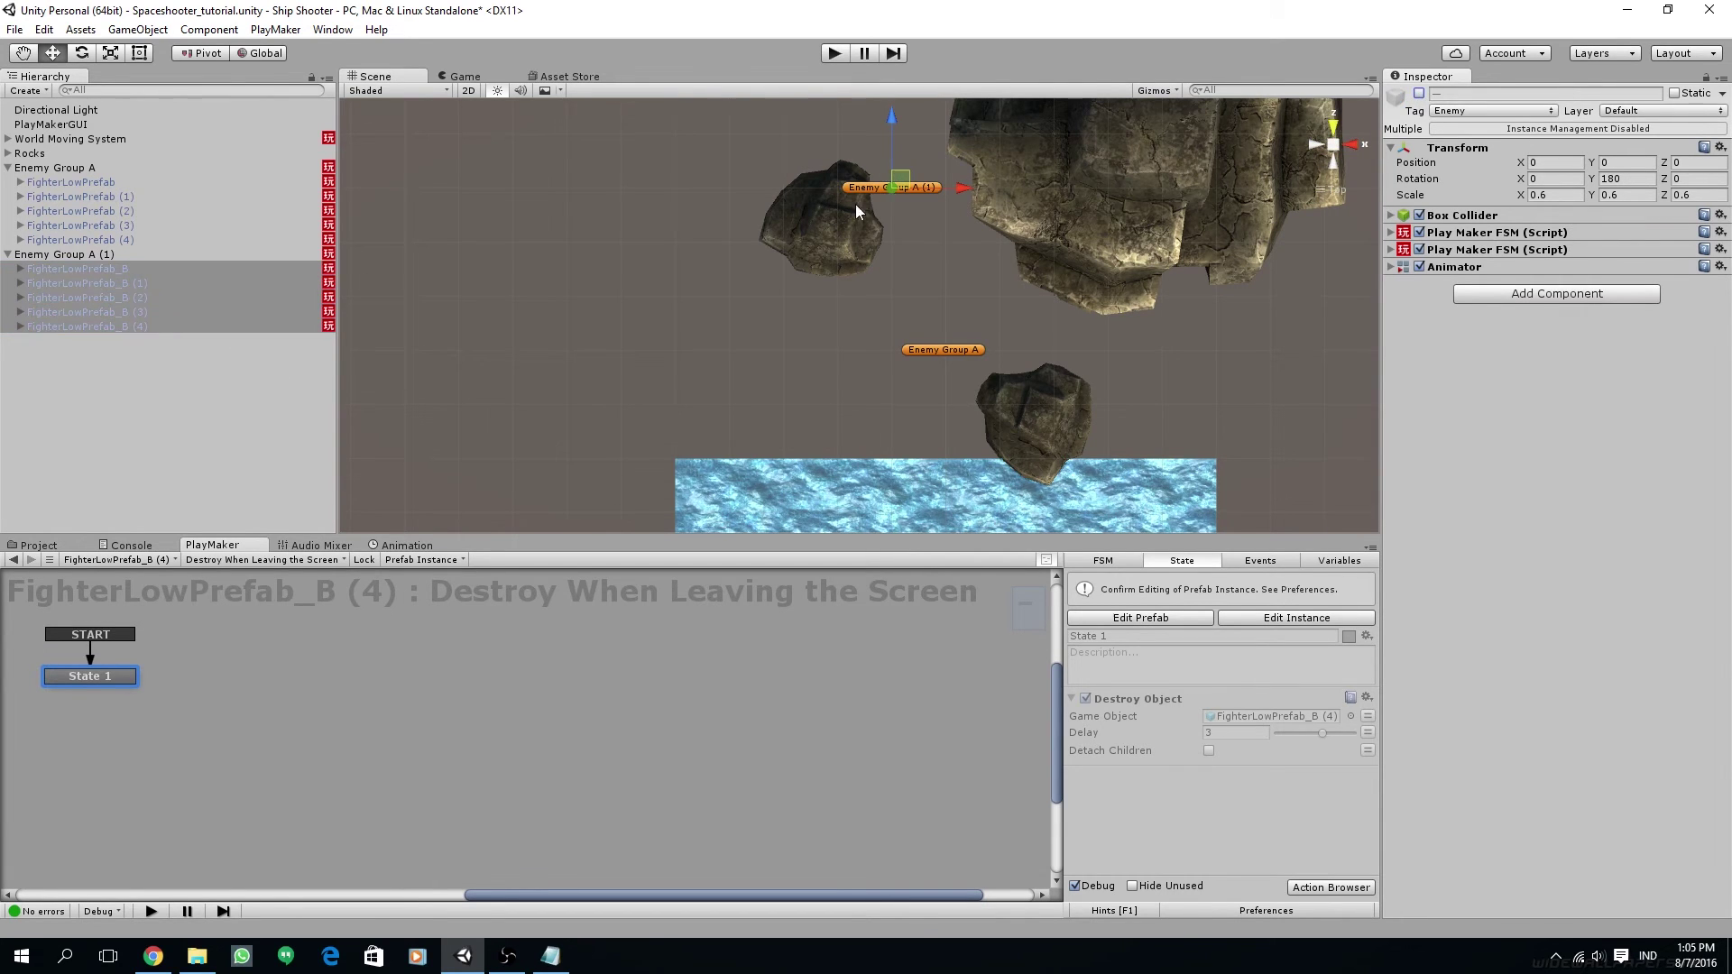
left_click(488, 403)
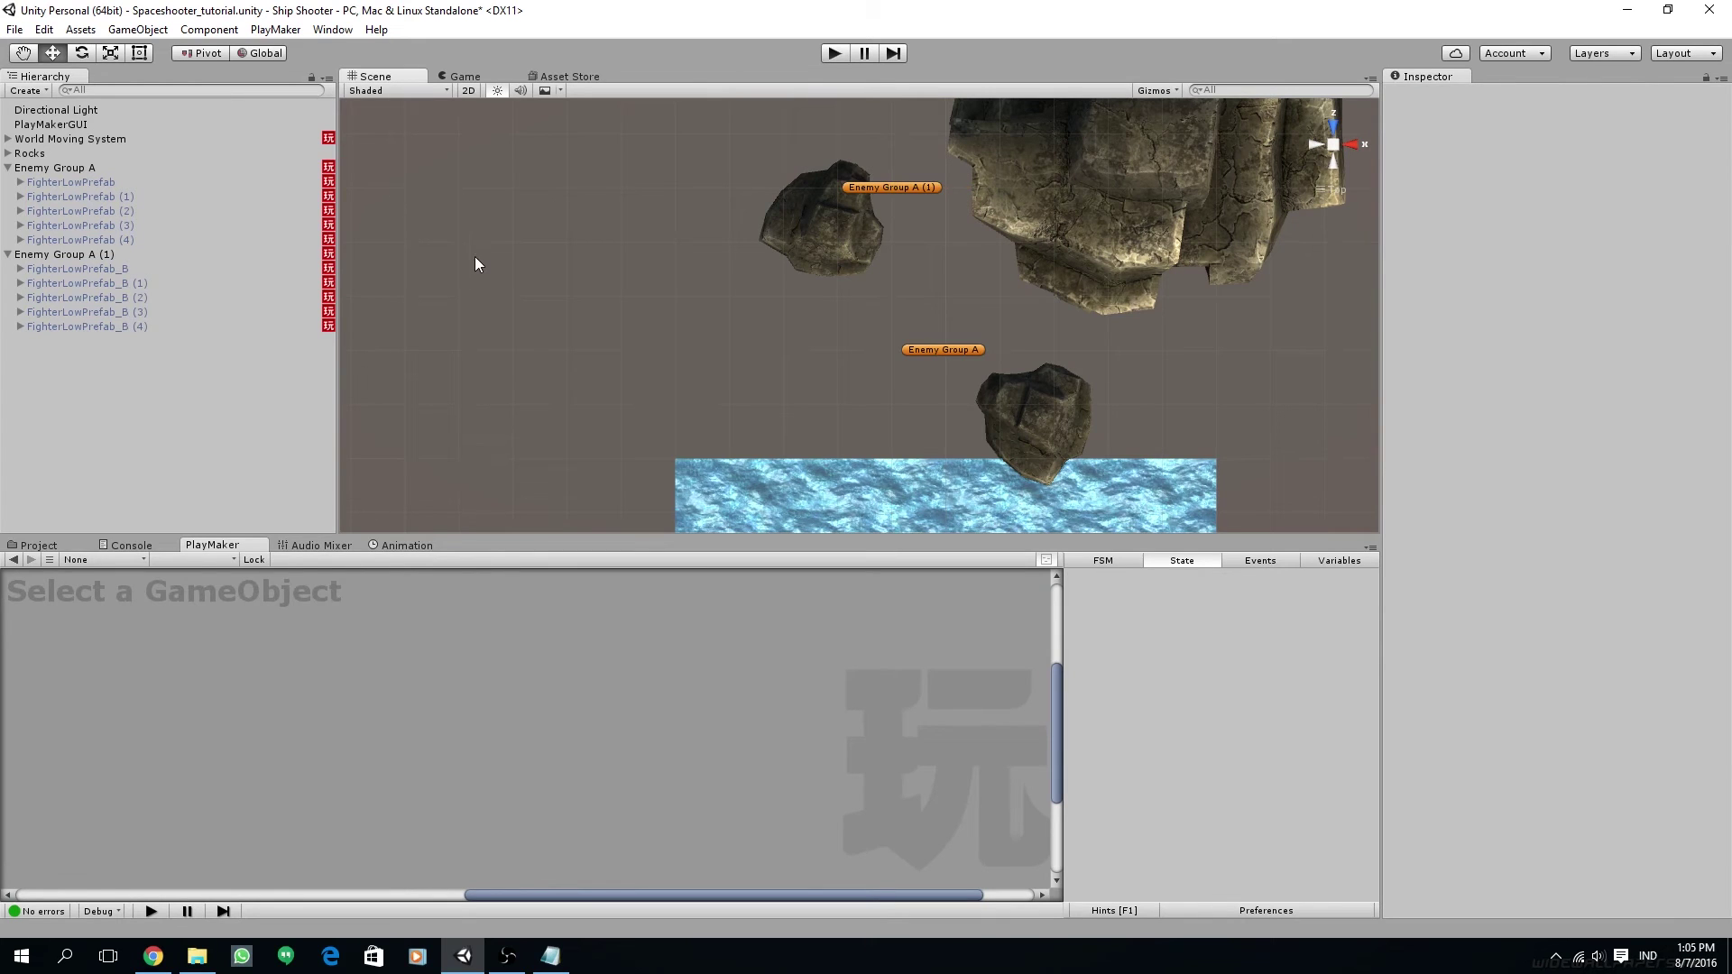
key("ctrl+s")
Step: Play-test the game twice to check how both enemy groups appear and fly, stopping each run
left_click(465, 77)
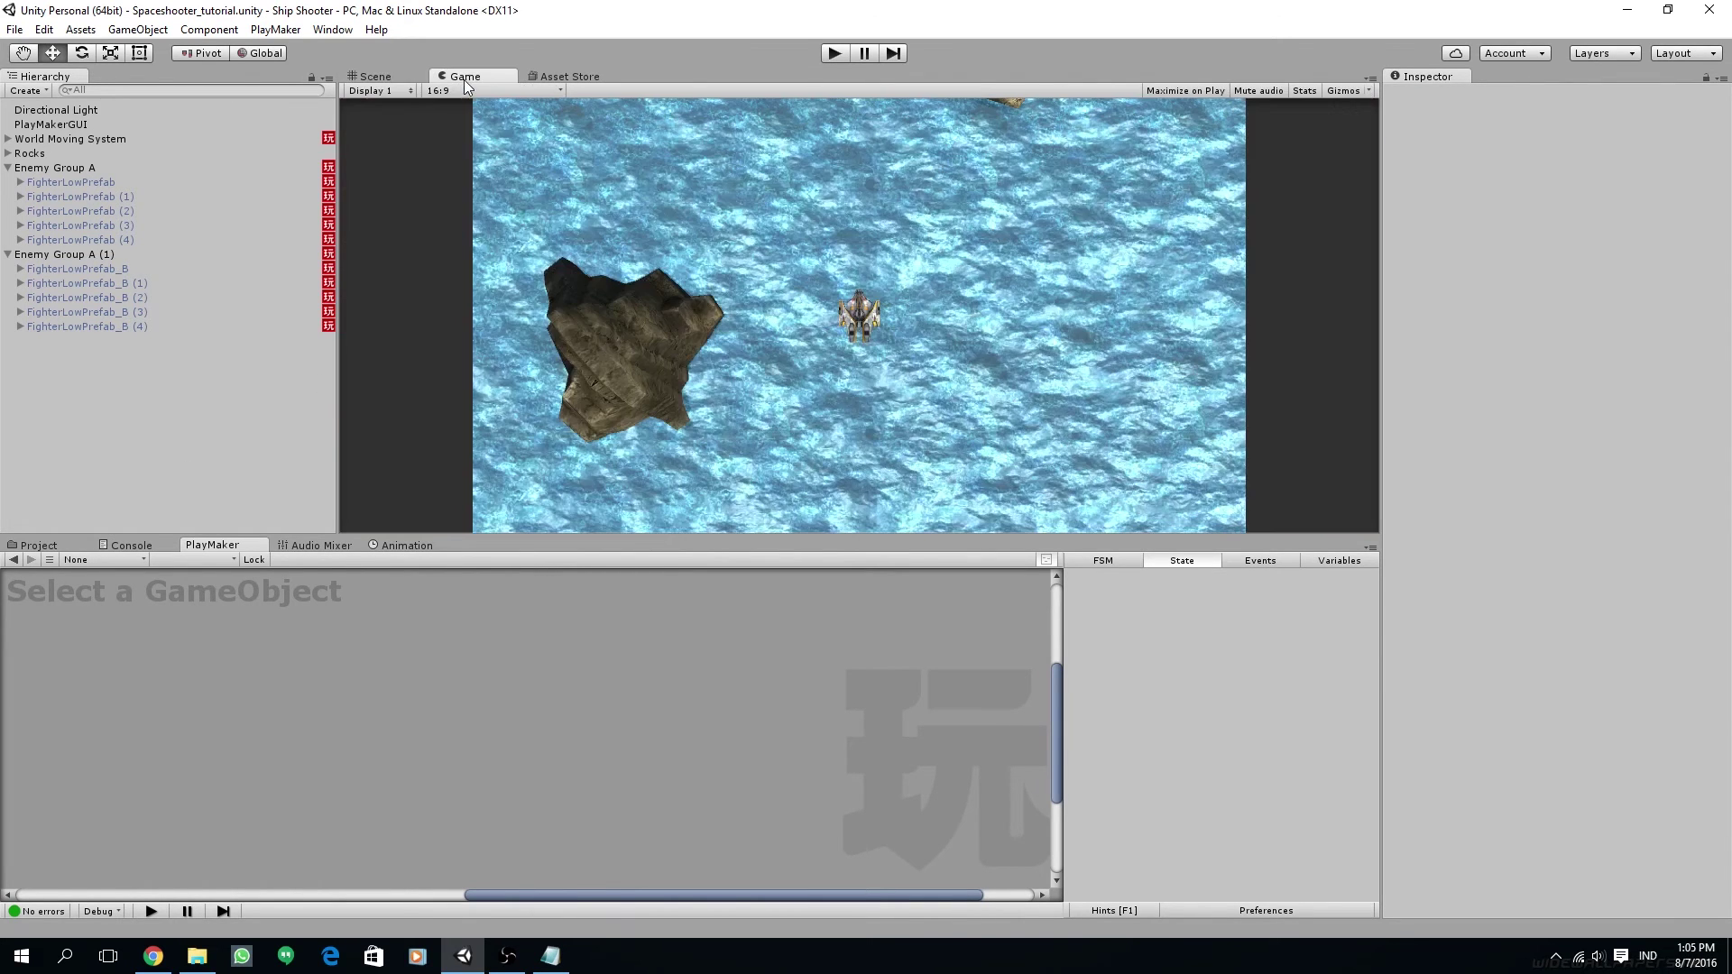
left_click(836, 53)
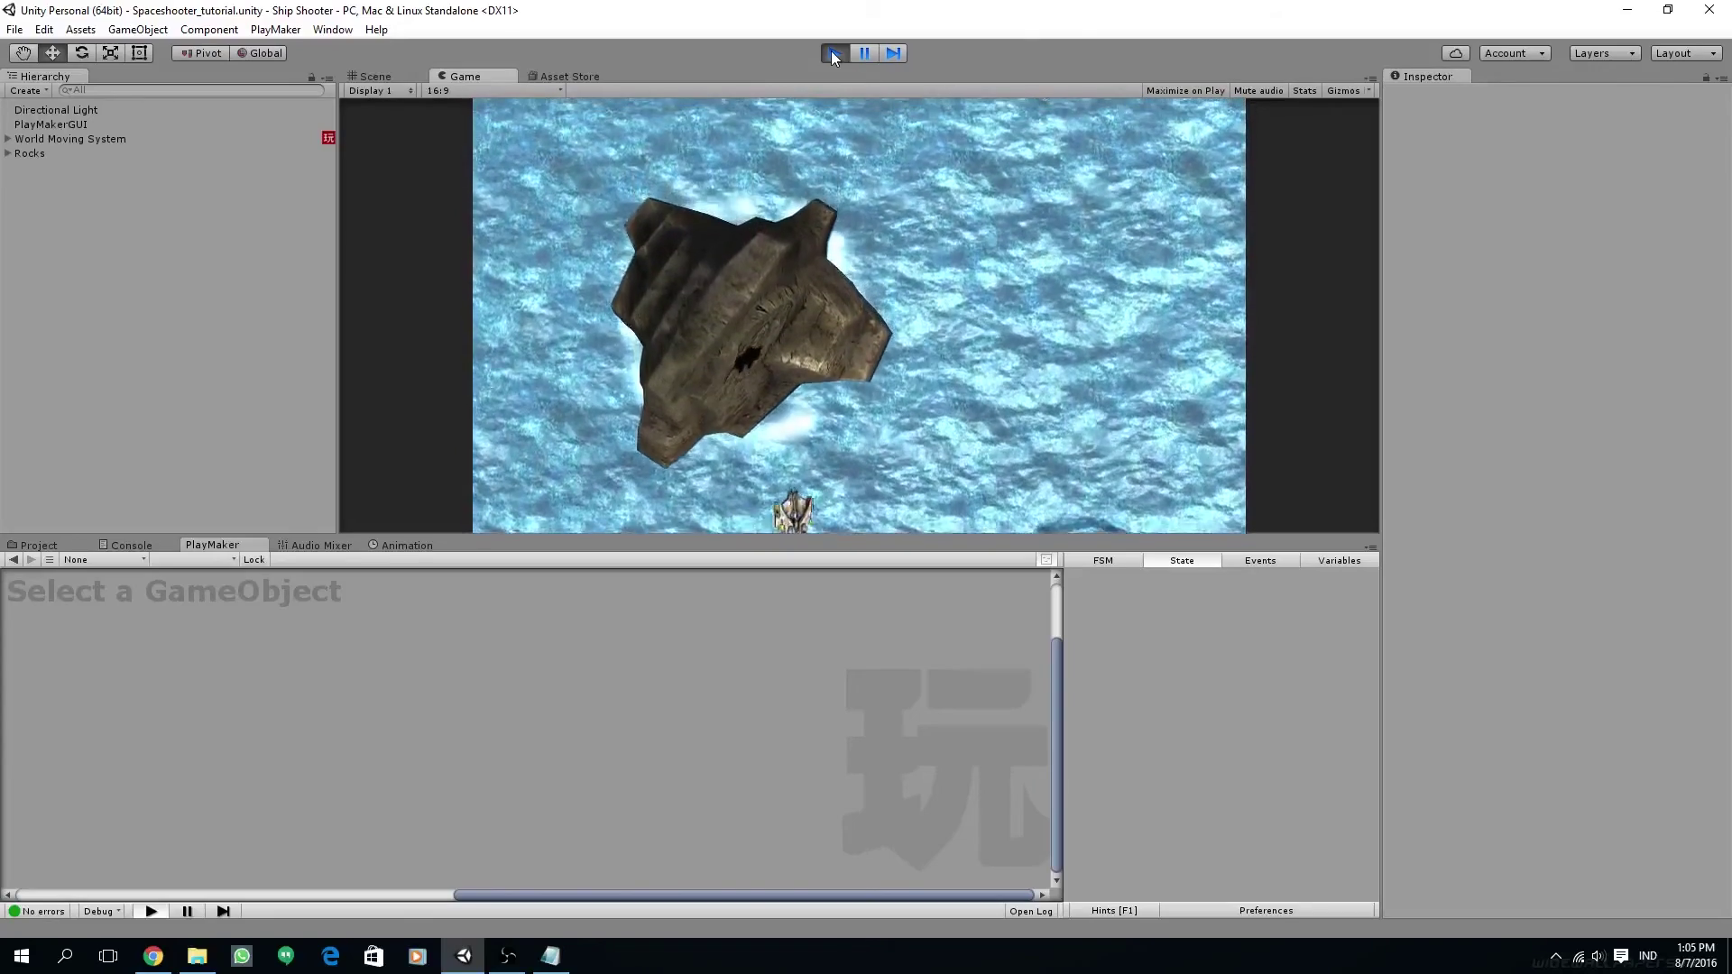
left_click(833, 54)
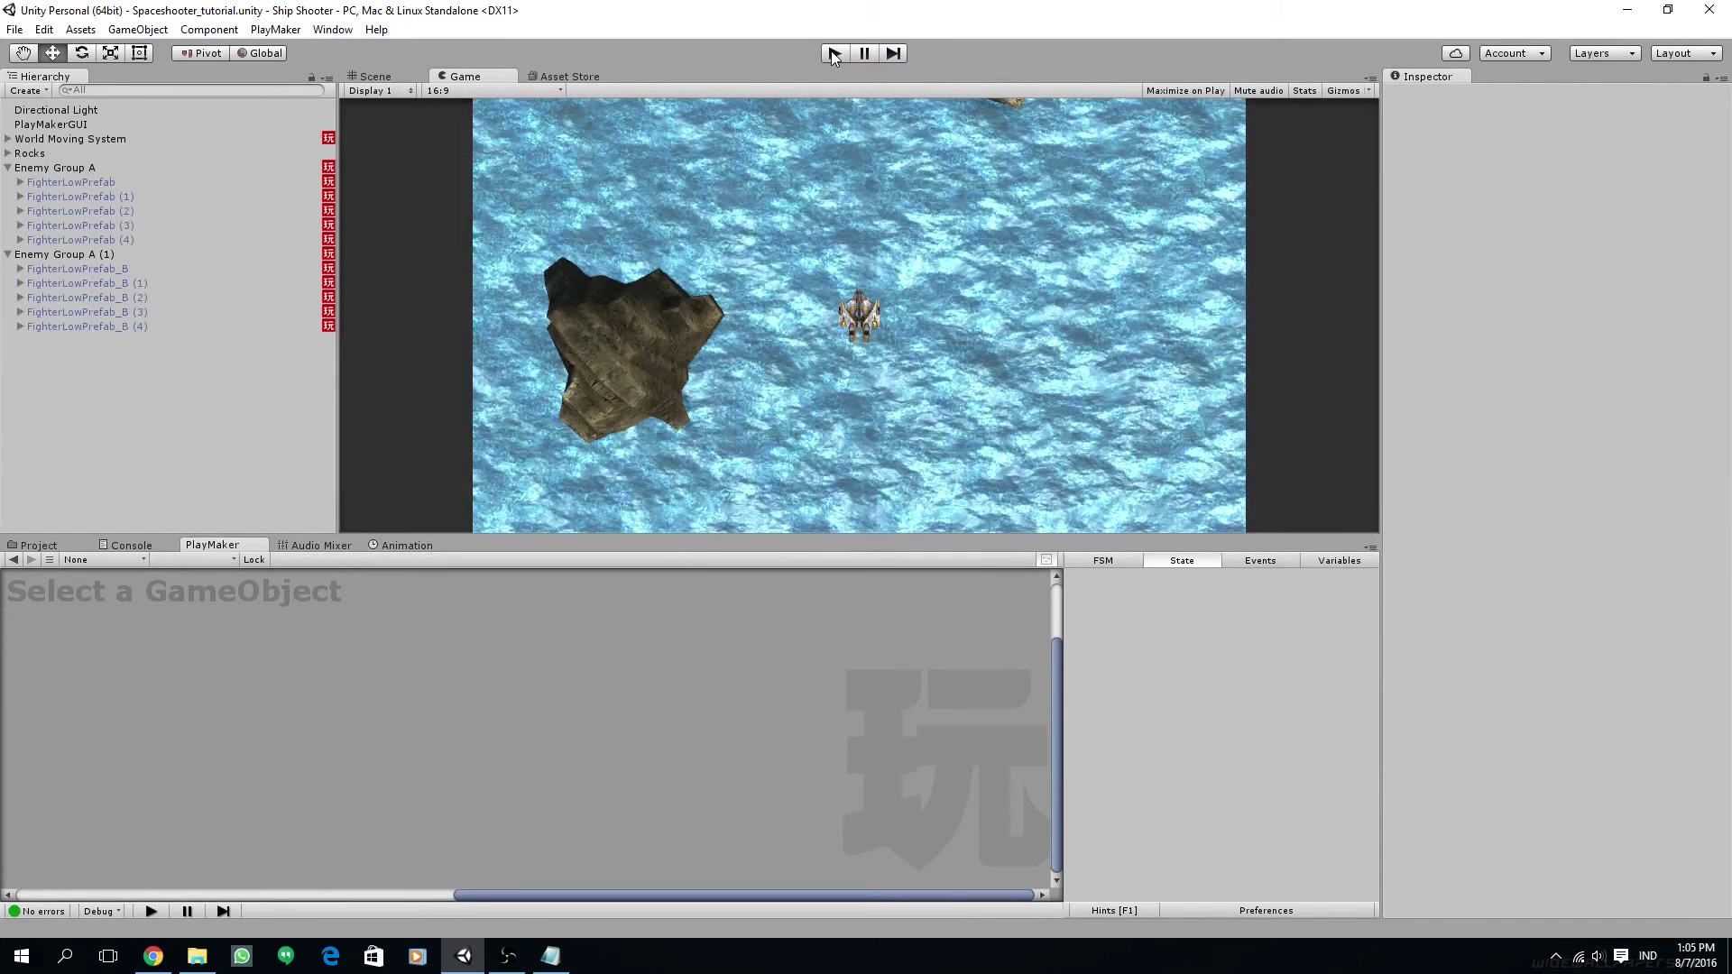
left_click(833, 54)
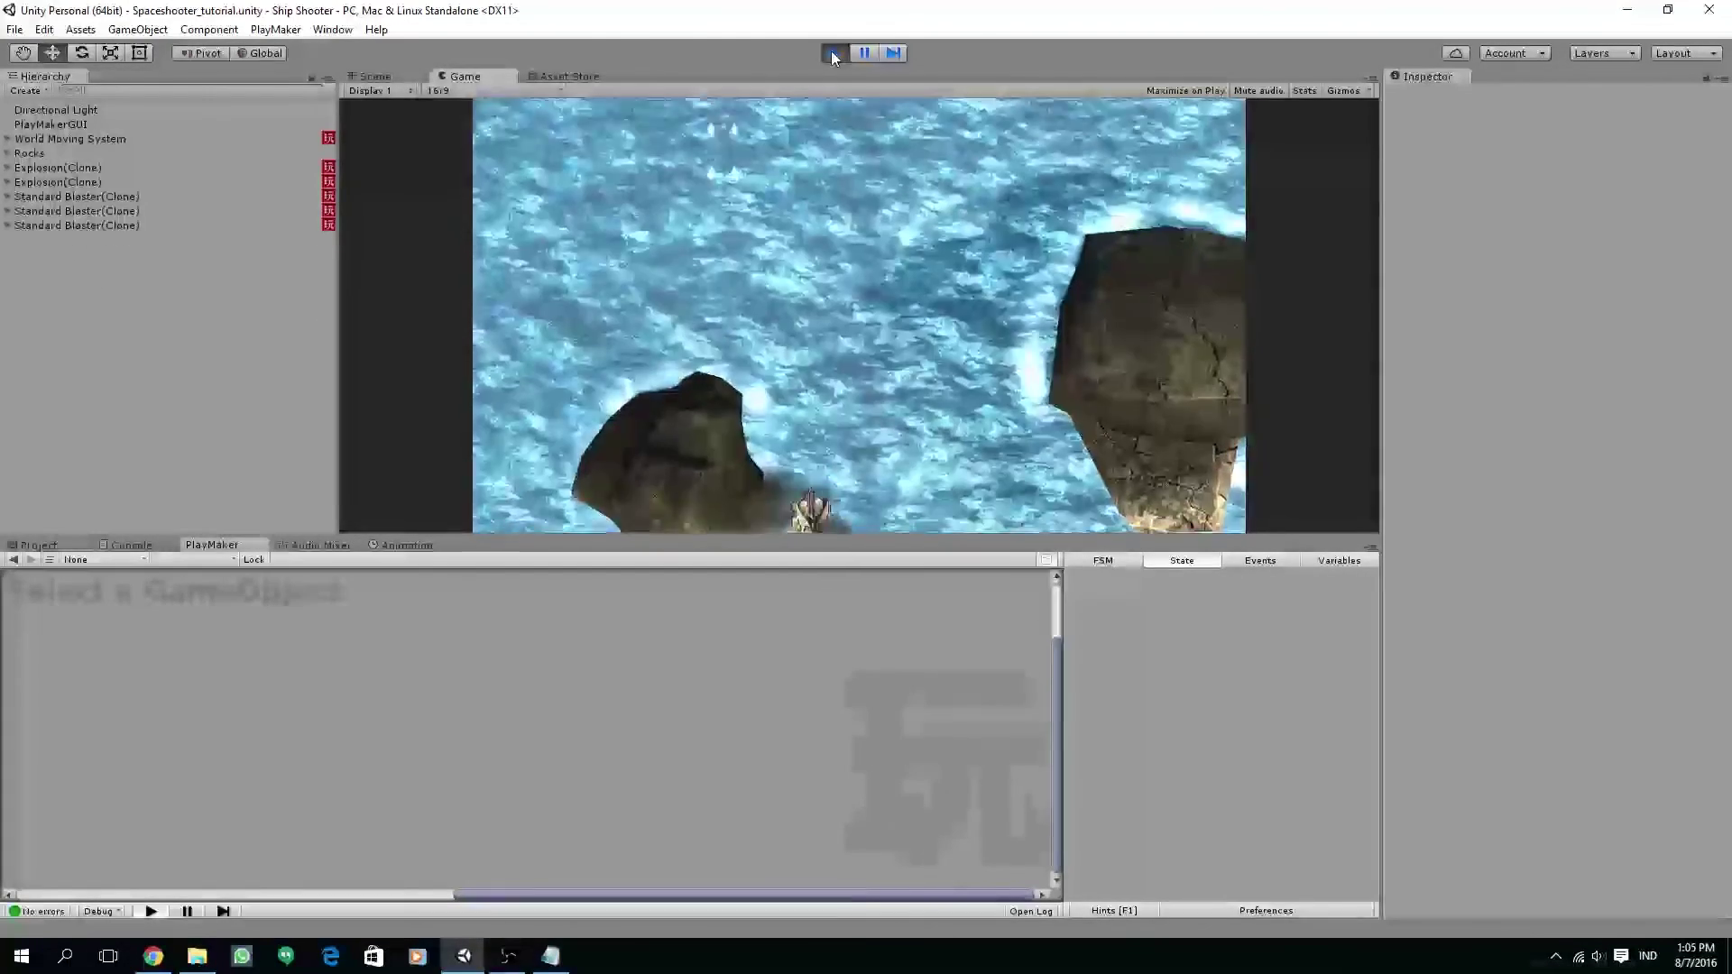
left_click(832, 55)
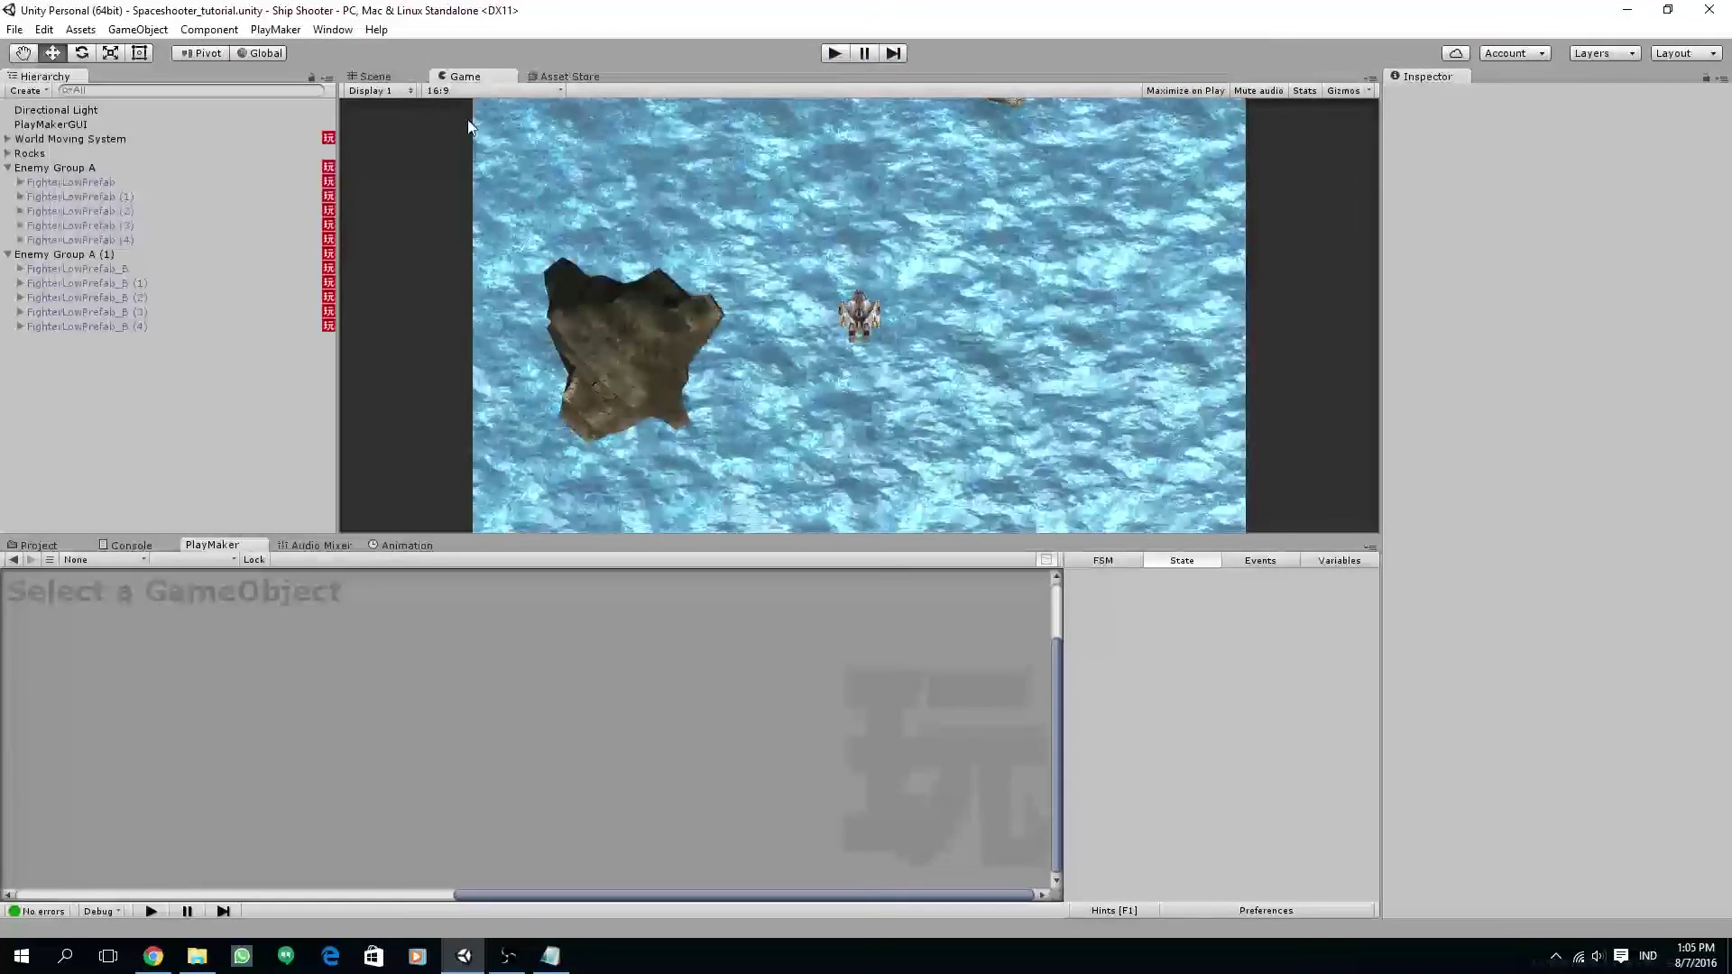
Step: Activate the first FighterLowPrefab_B and scrub its Enemy_B_Move_to_Left clip from the start to 2:00
left_click(391, 72)
left_click(105, 269)
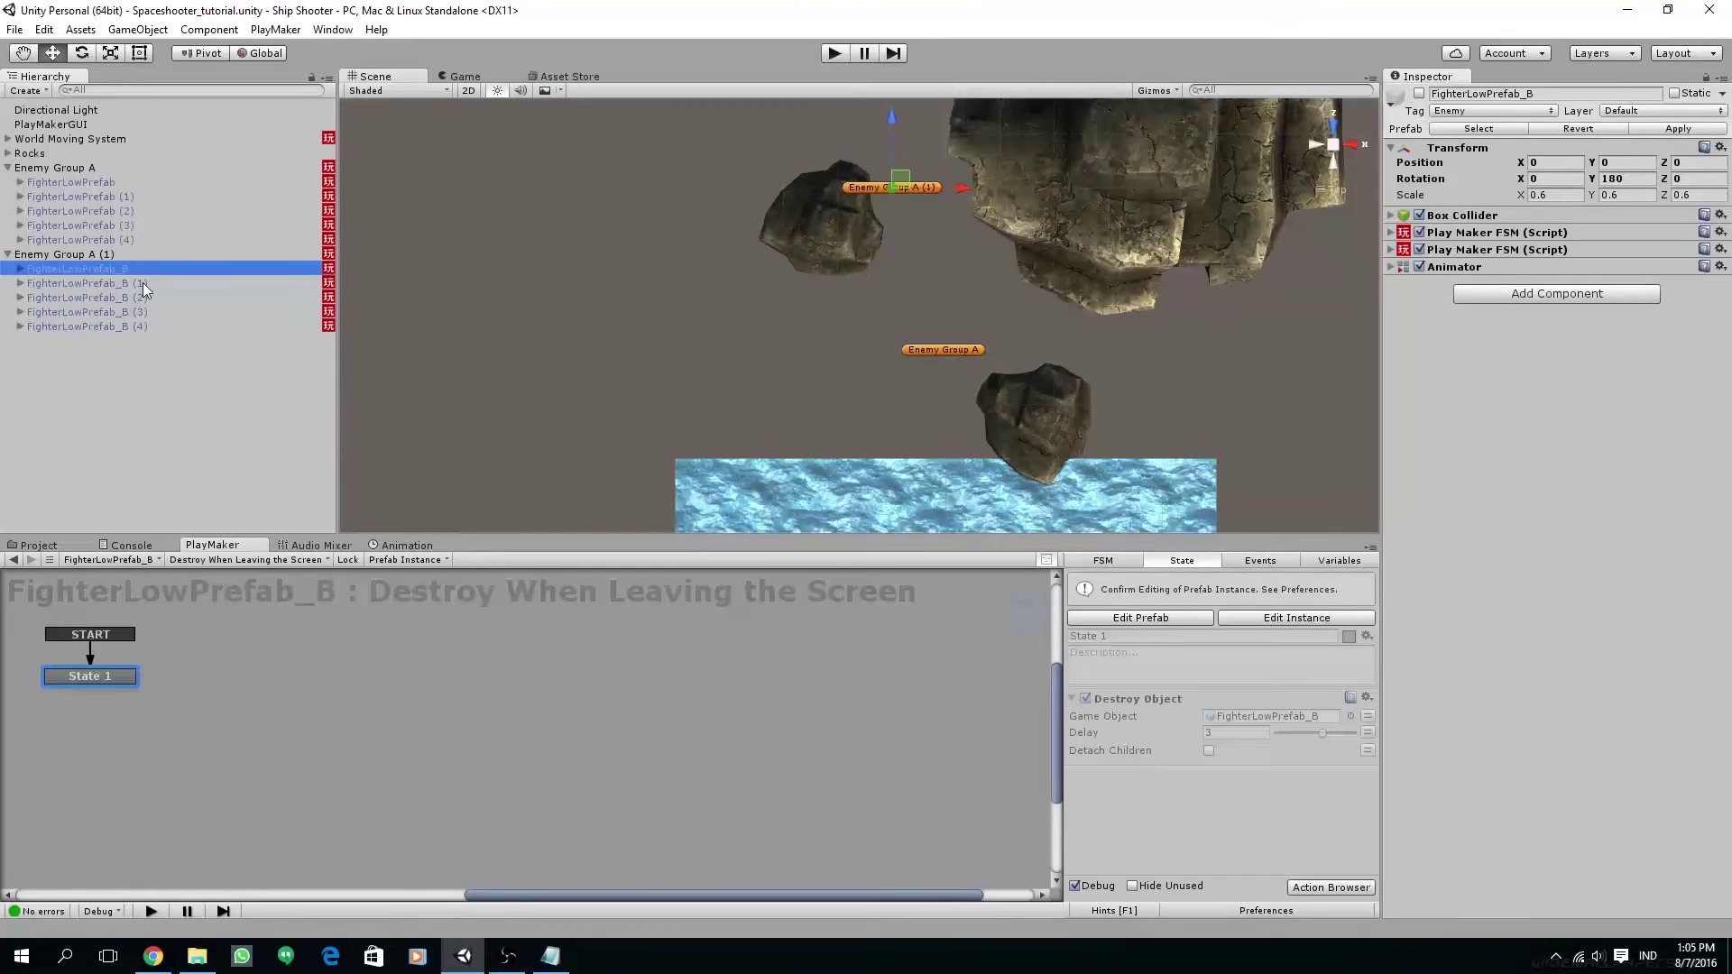
left_click(411, 546)
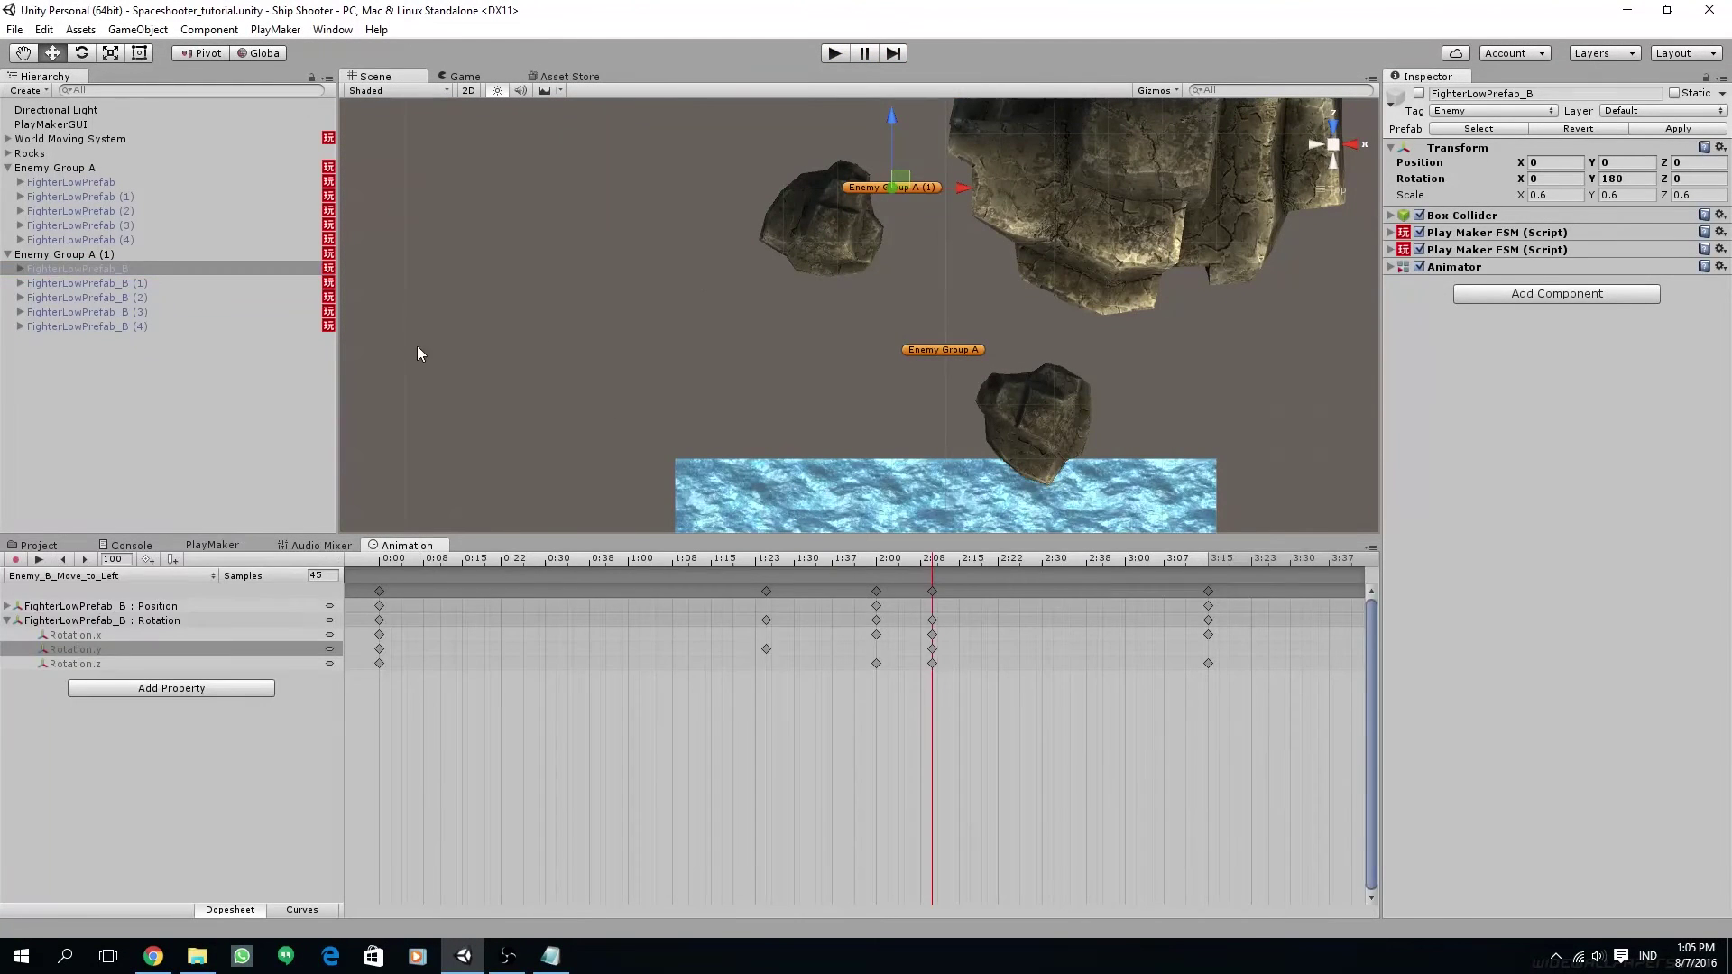
left_click(1419, 93)
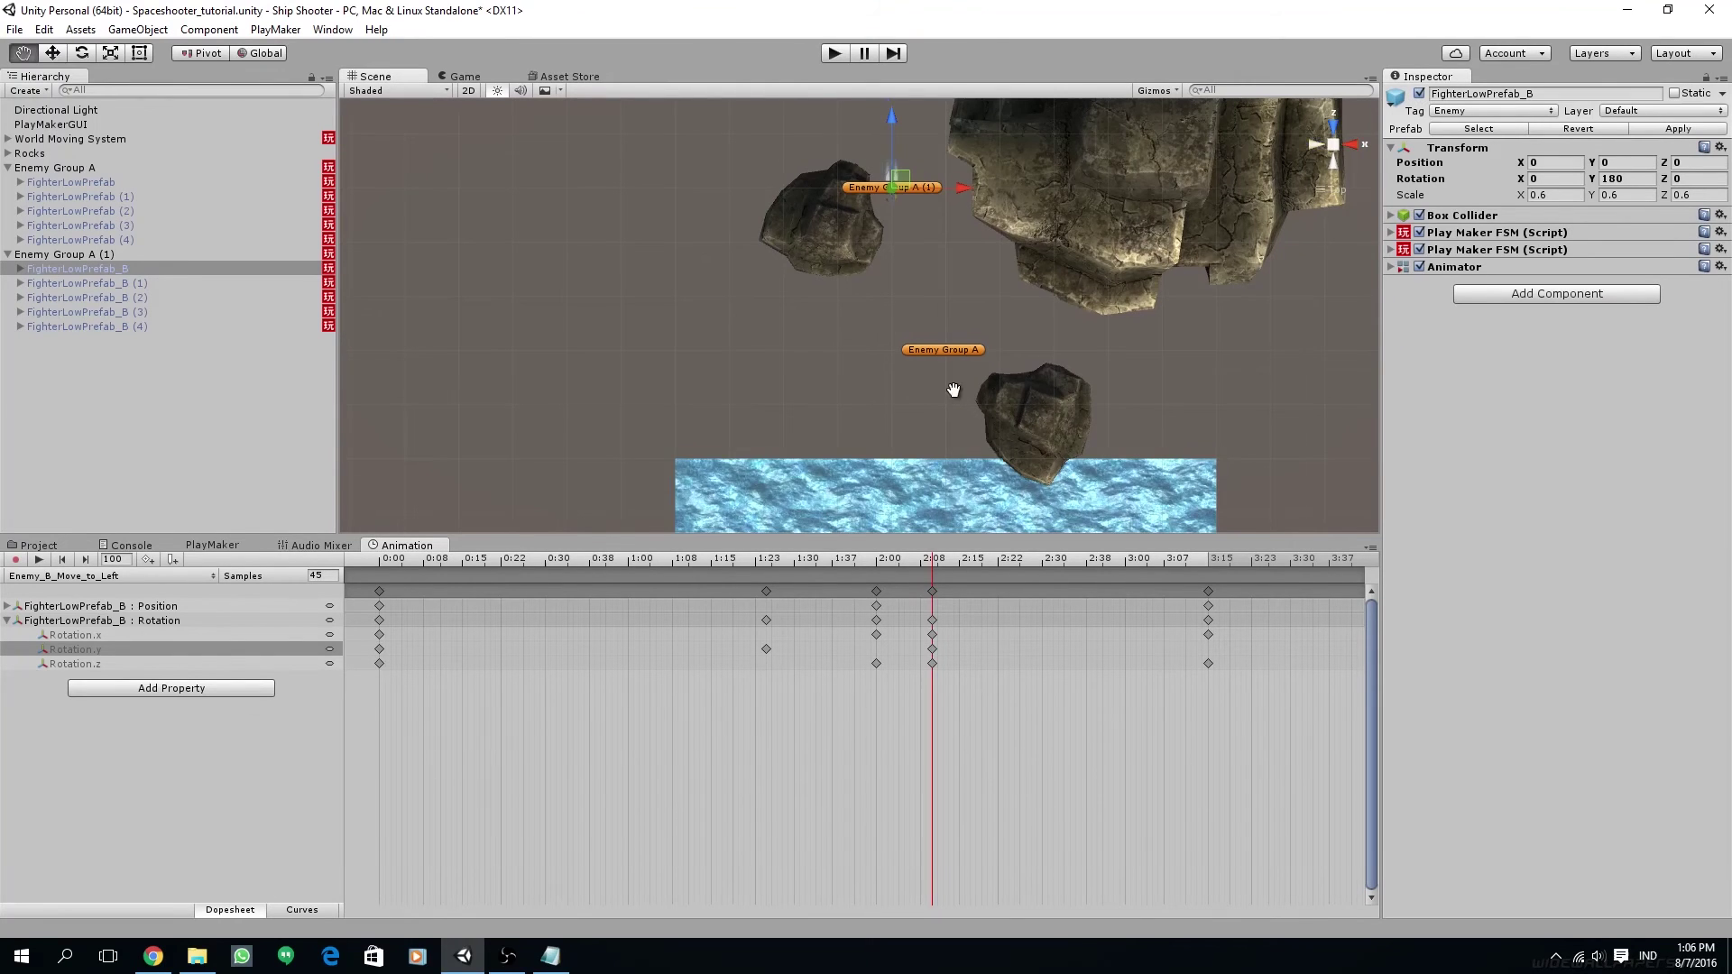
scroll(947, 357, "down", 4)
middle_click_drag(947, 355, 953, 334)
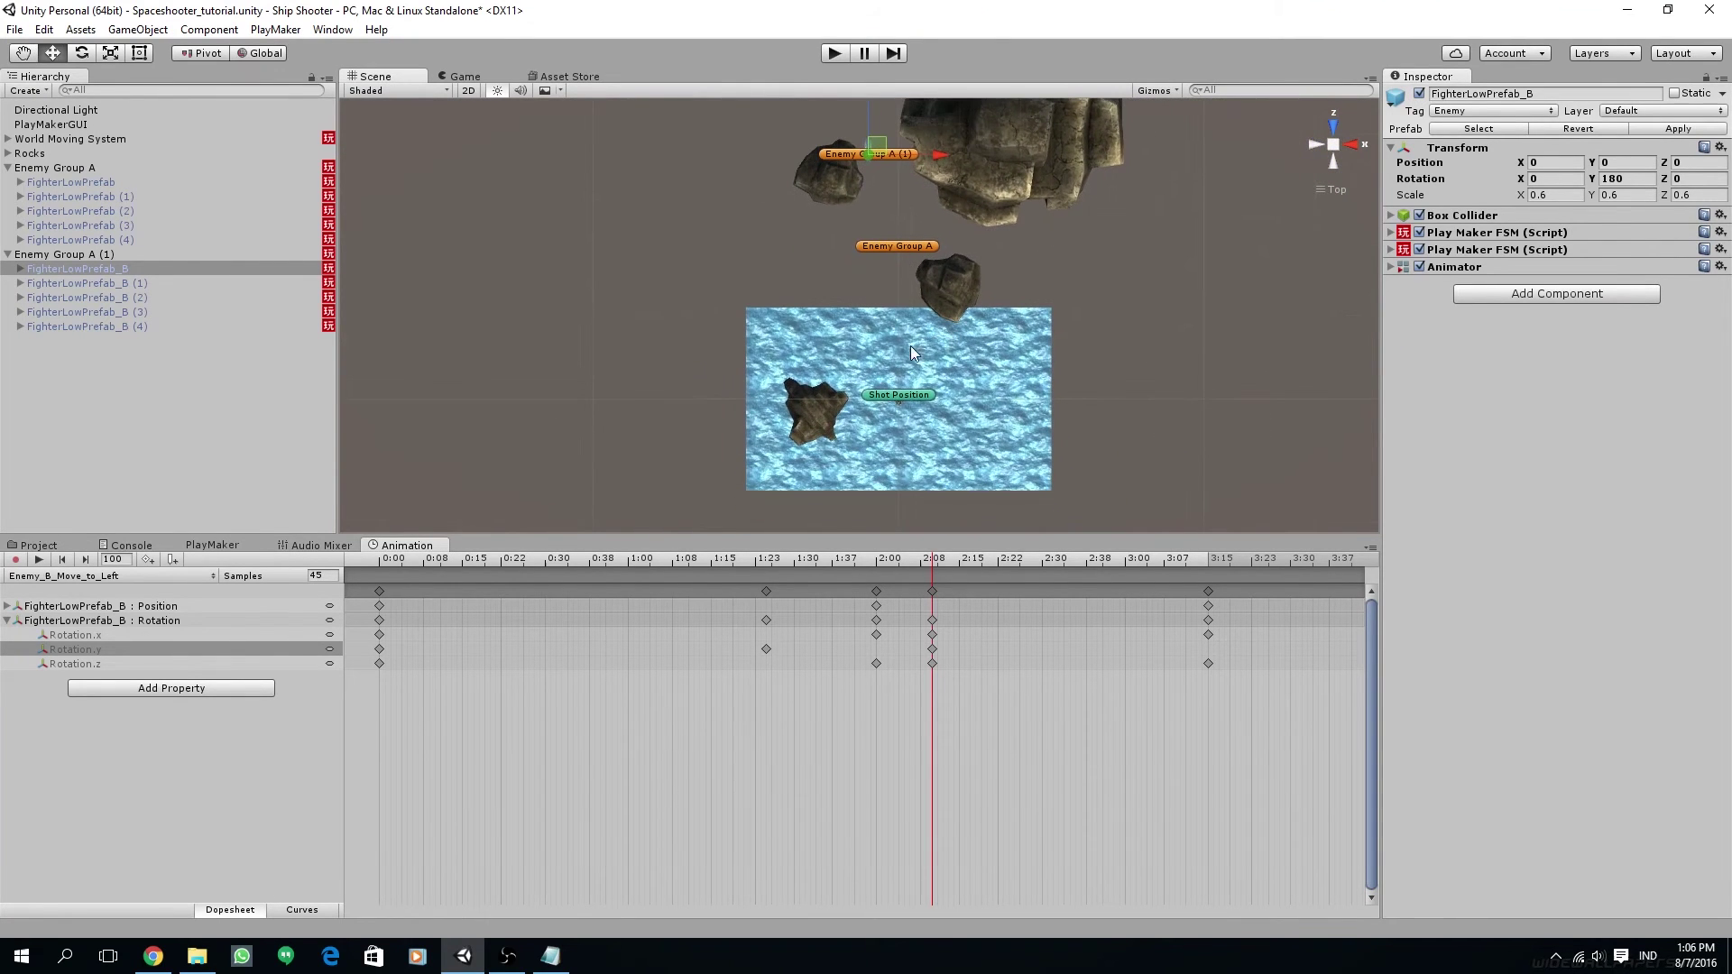
left_click(364, 566)
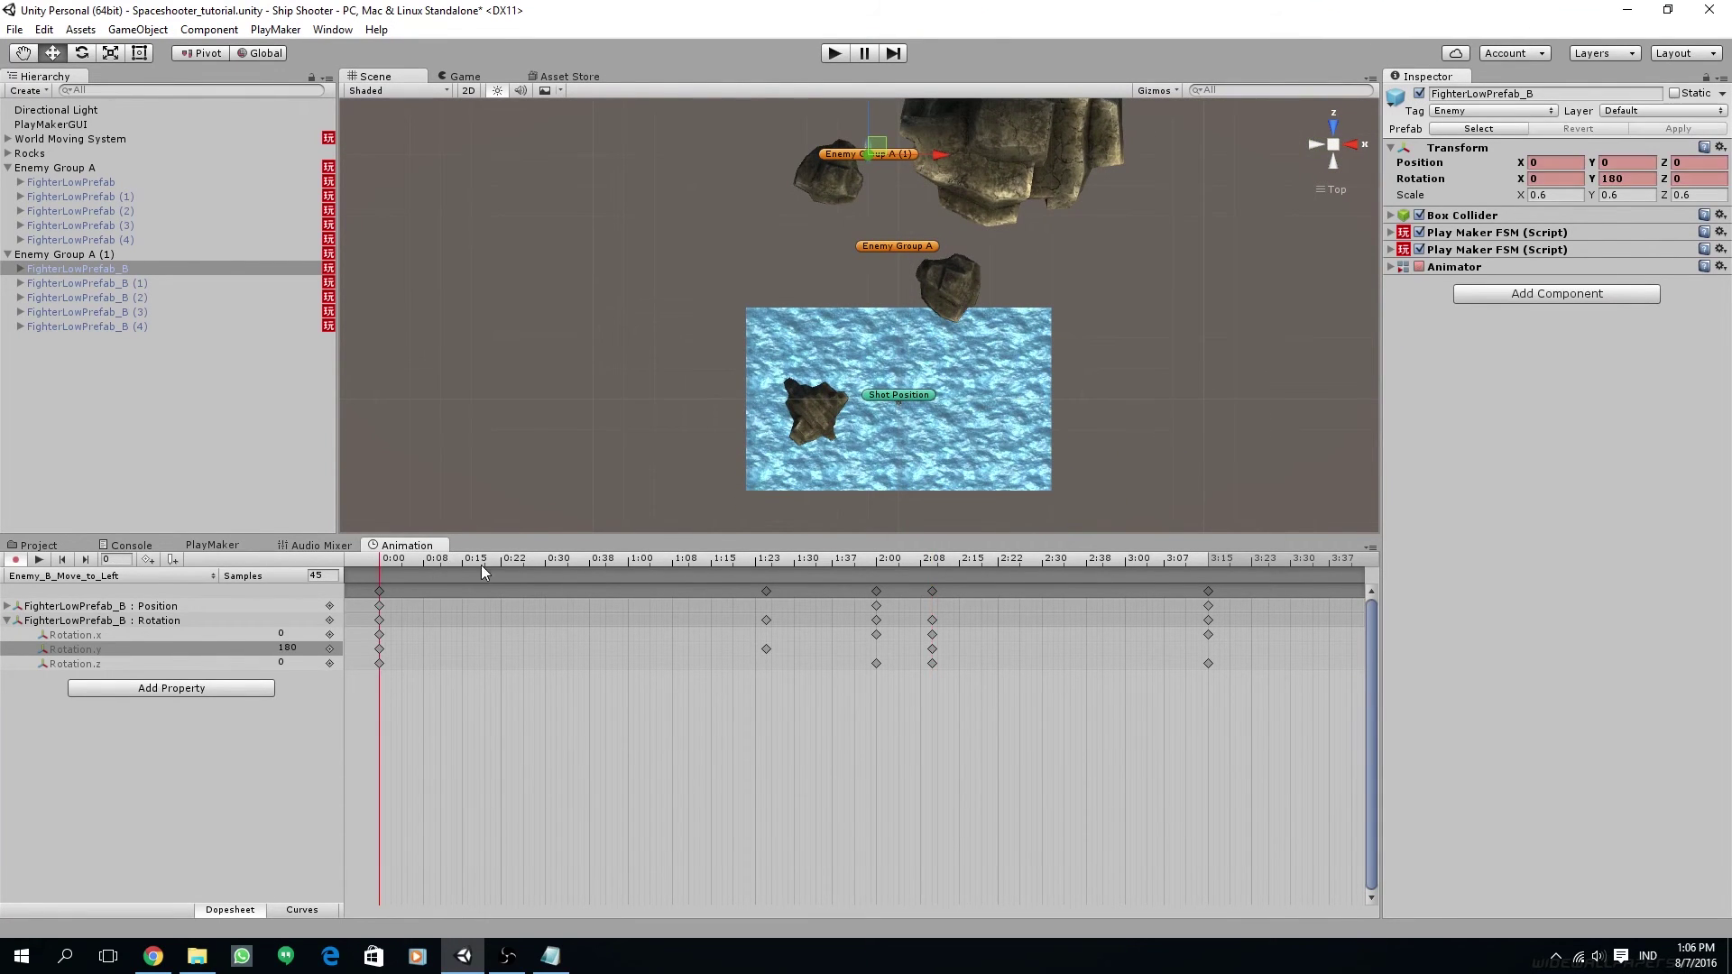
left_click_drag(415, 562, 879, 592)
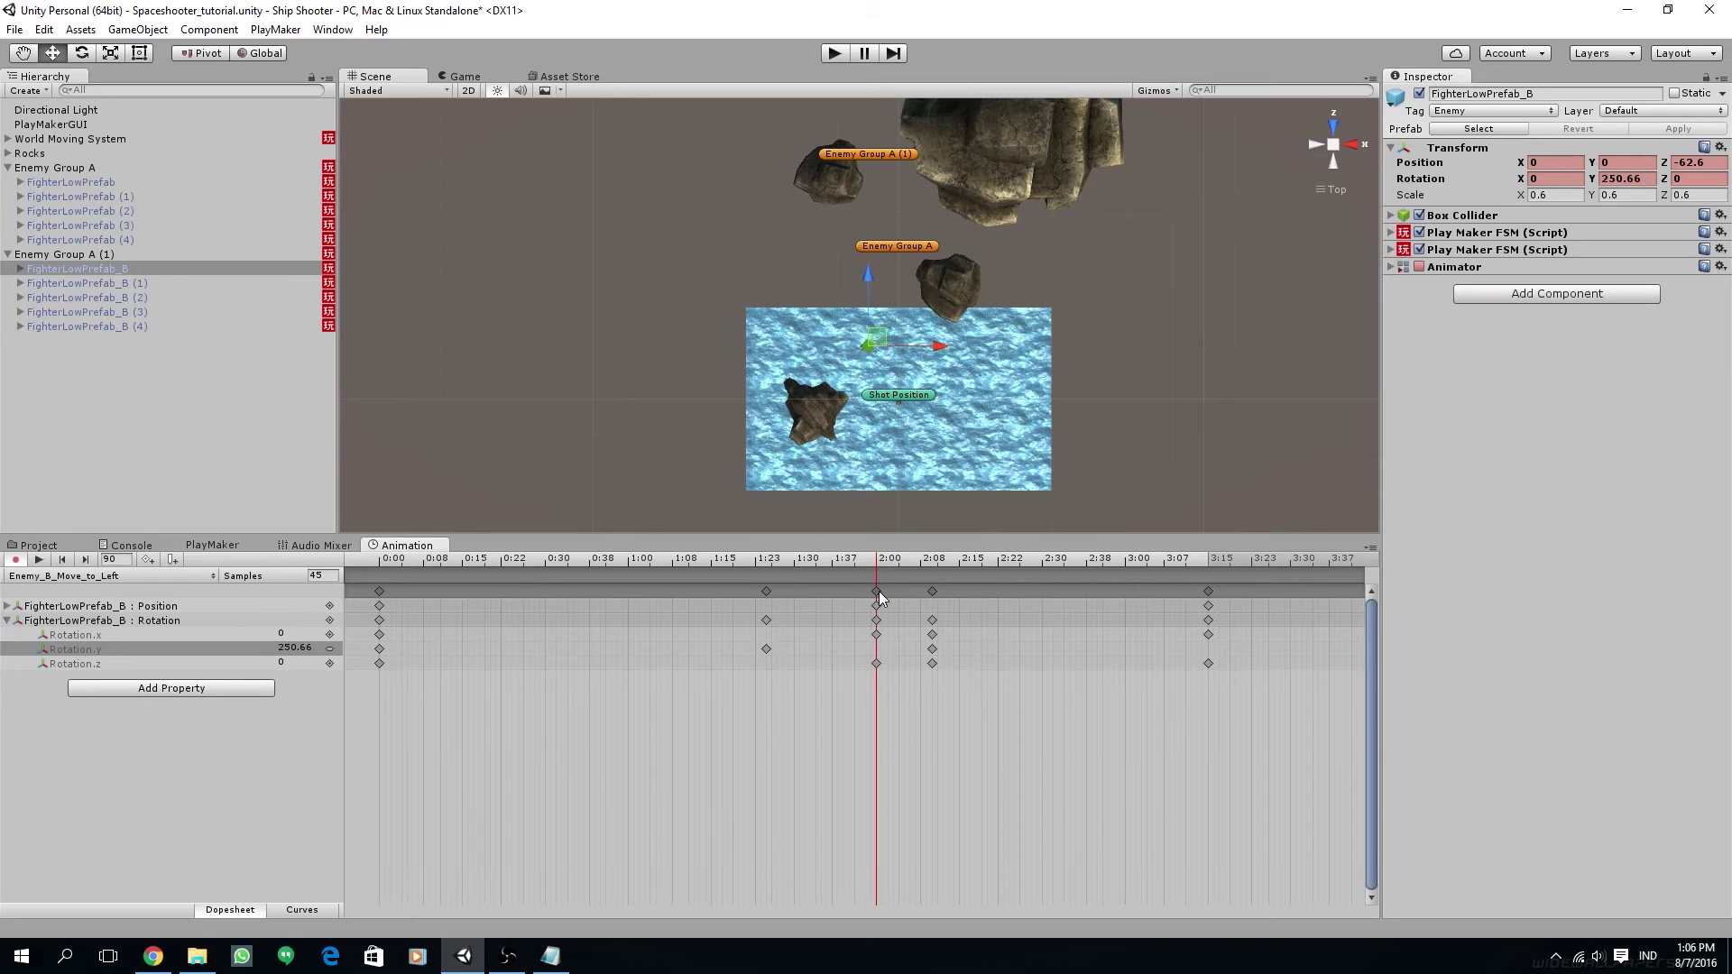
Step: At 2:00 in the clip, move the fighter's turning point back up its path to position Z -41.7
scroll(885, 315, "up", 3)
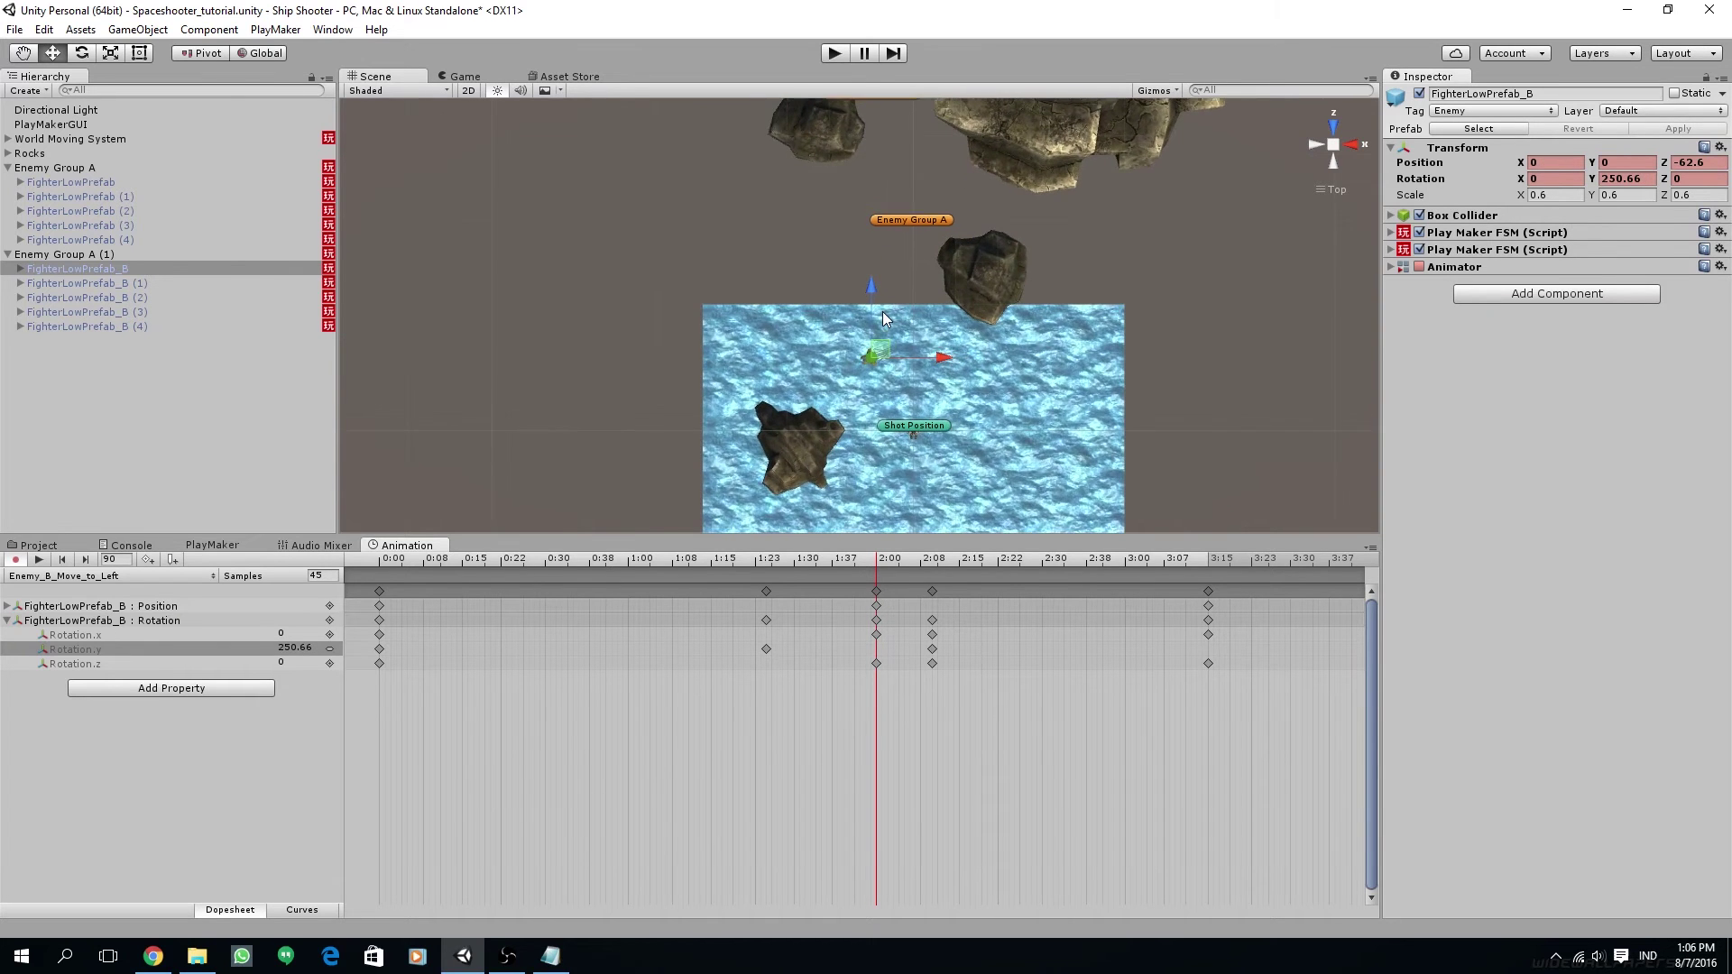
key("ctrl+p")
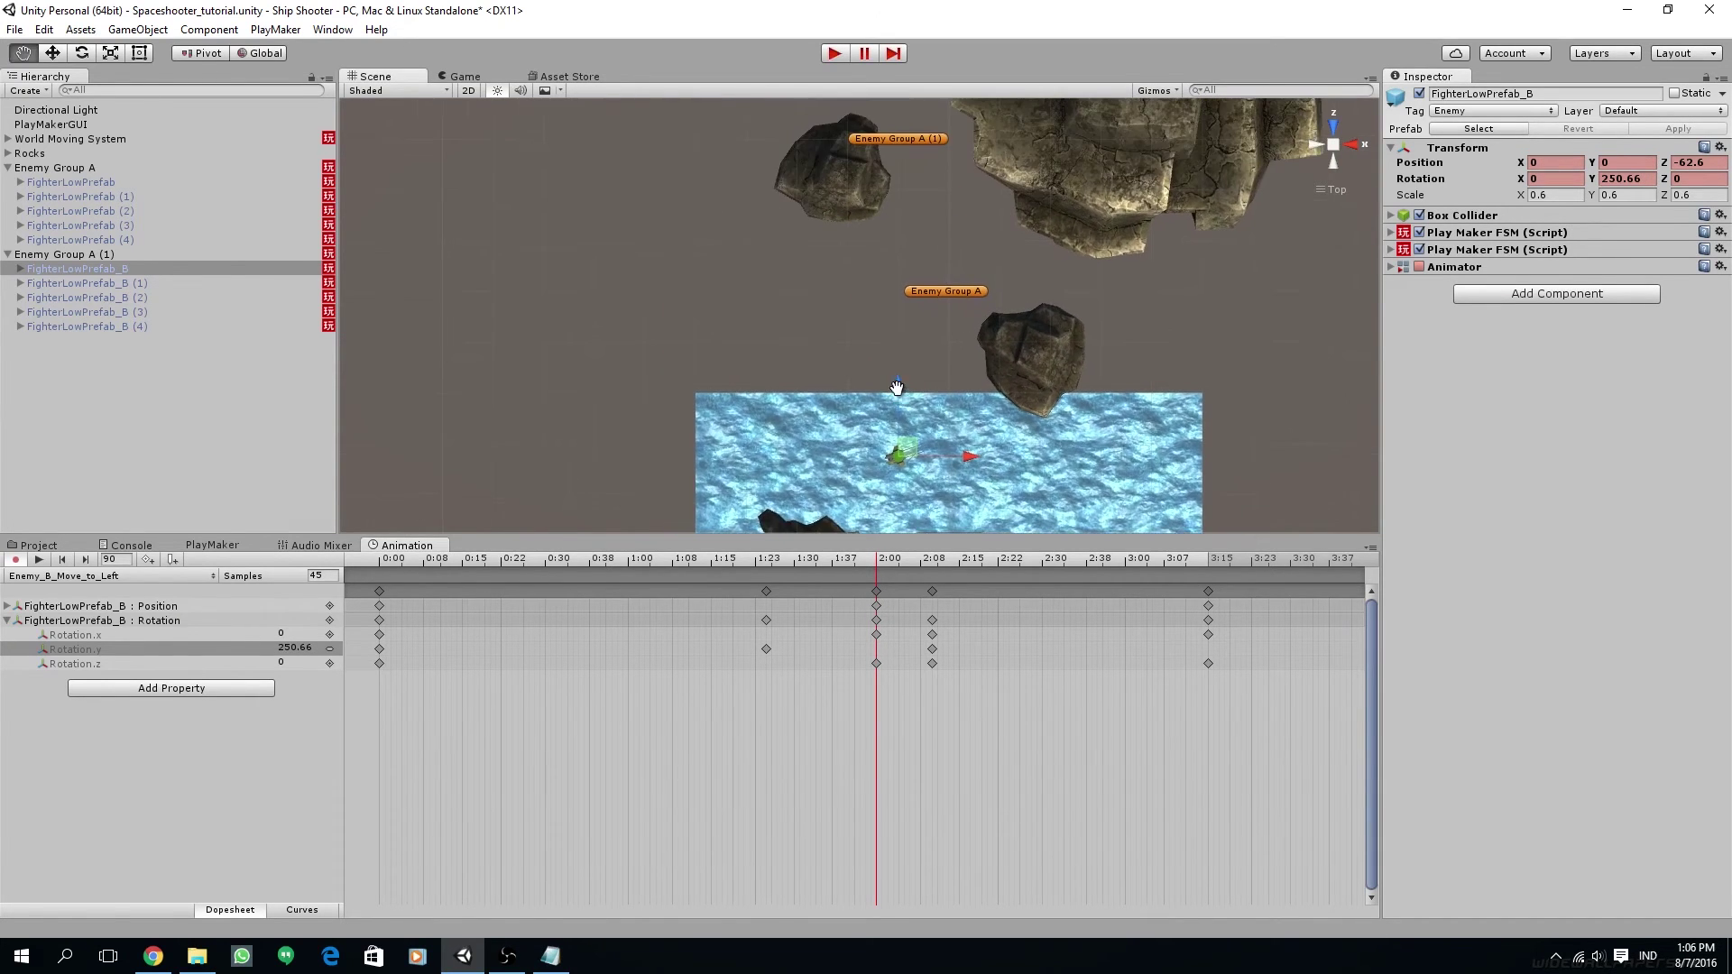
left_click_drag(859, 381, 858, 269)
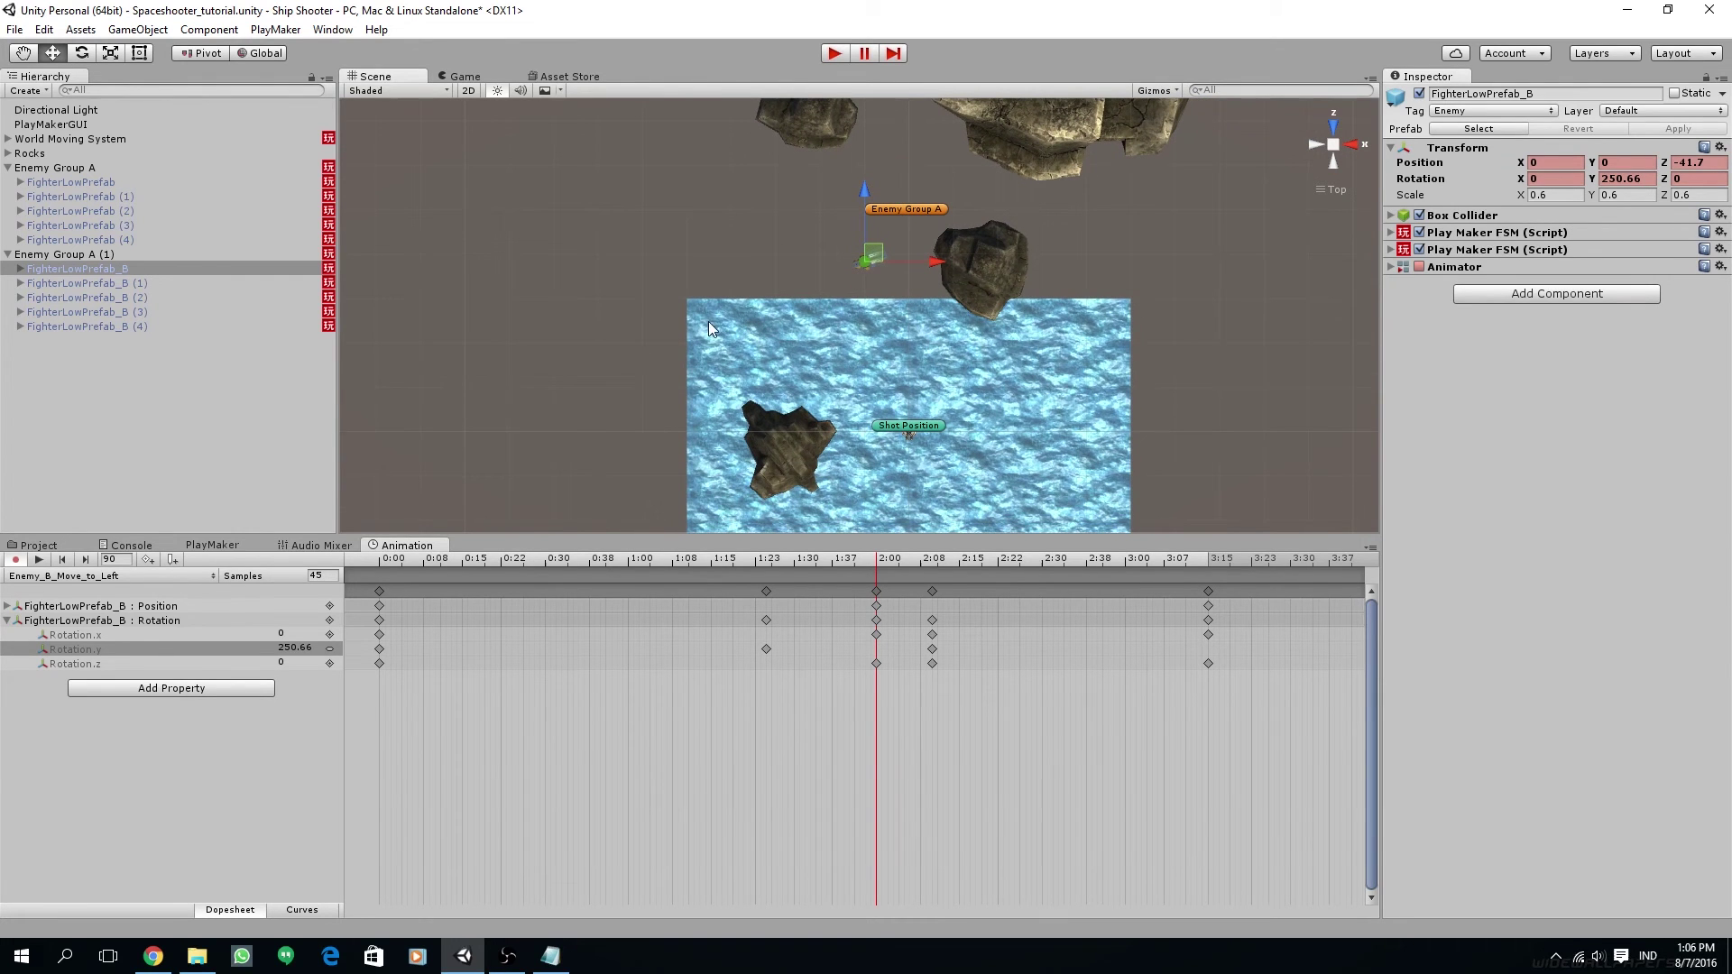
Step: Check the visible play area in the Game view and return to the scene around the fighter's turning point
left_click(467, 78)
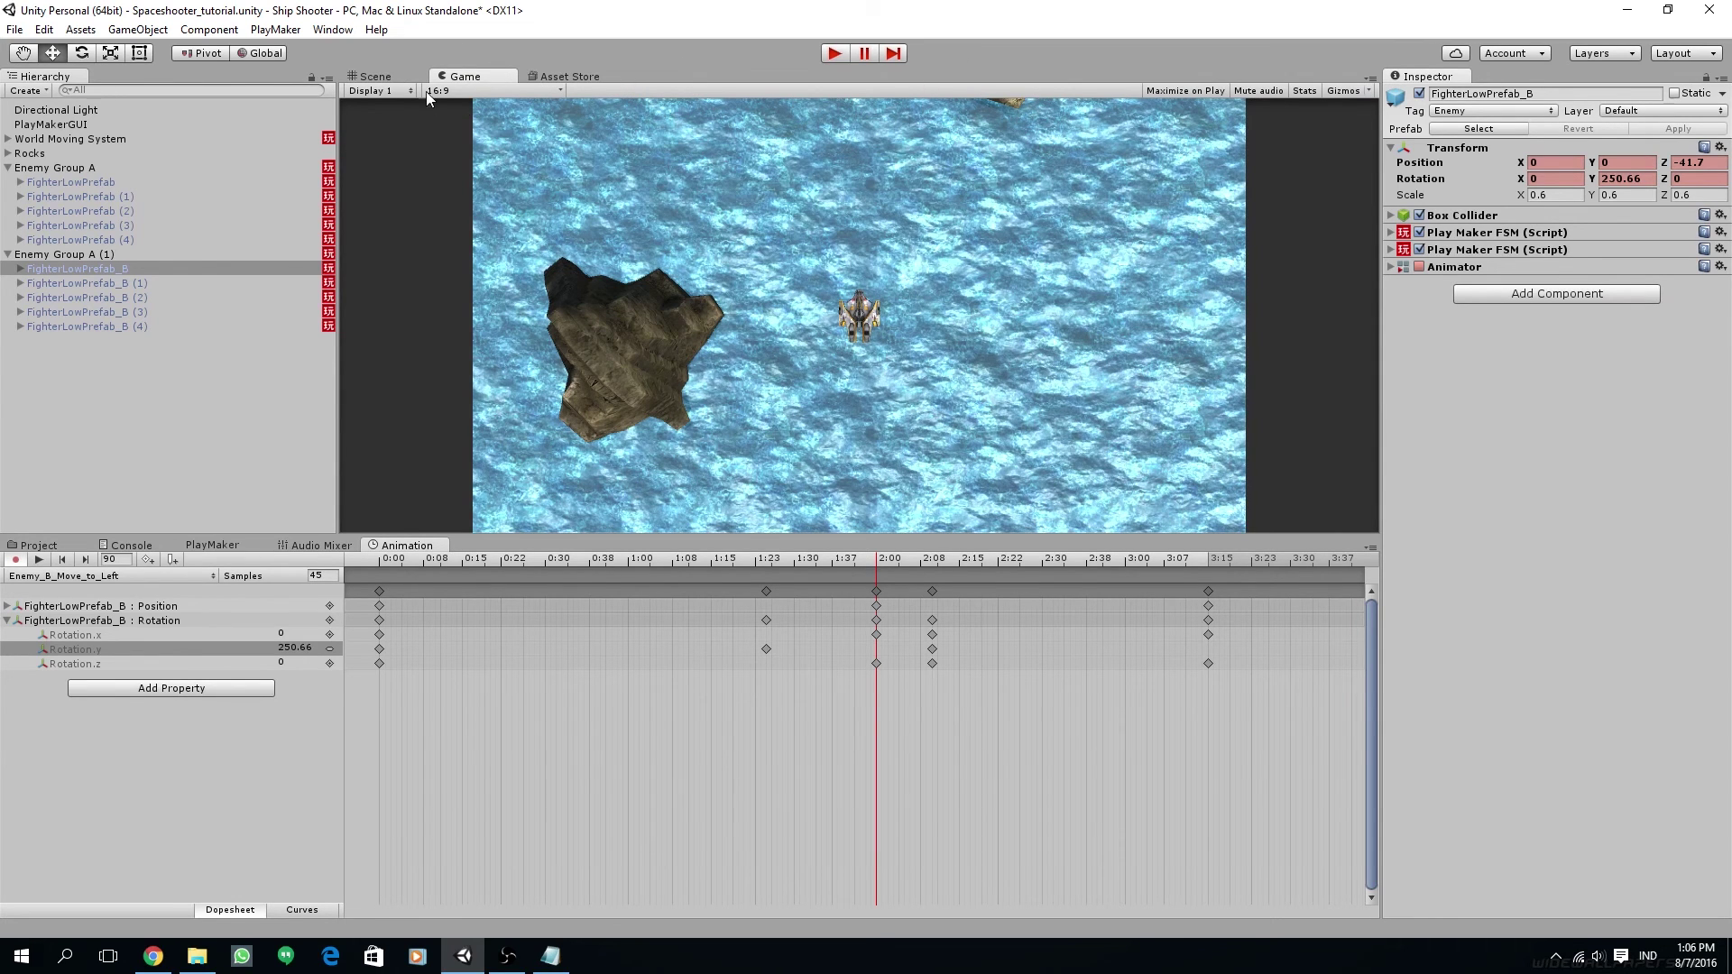
left_click(376, 76)
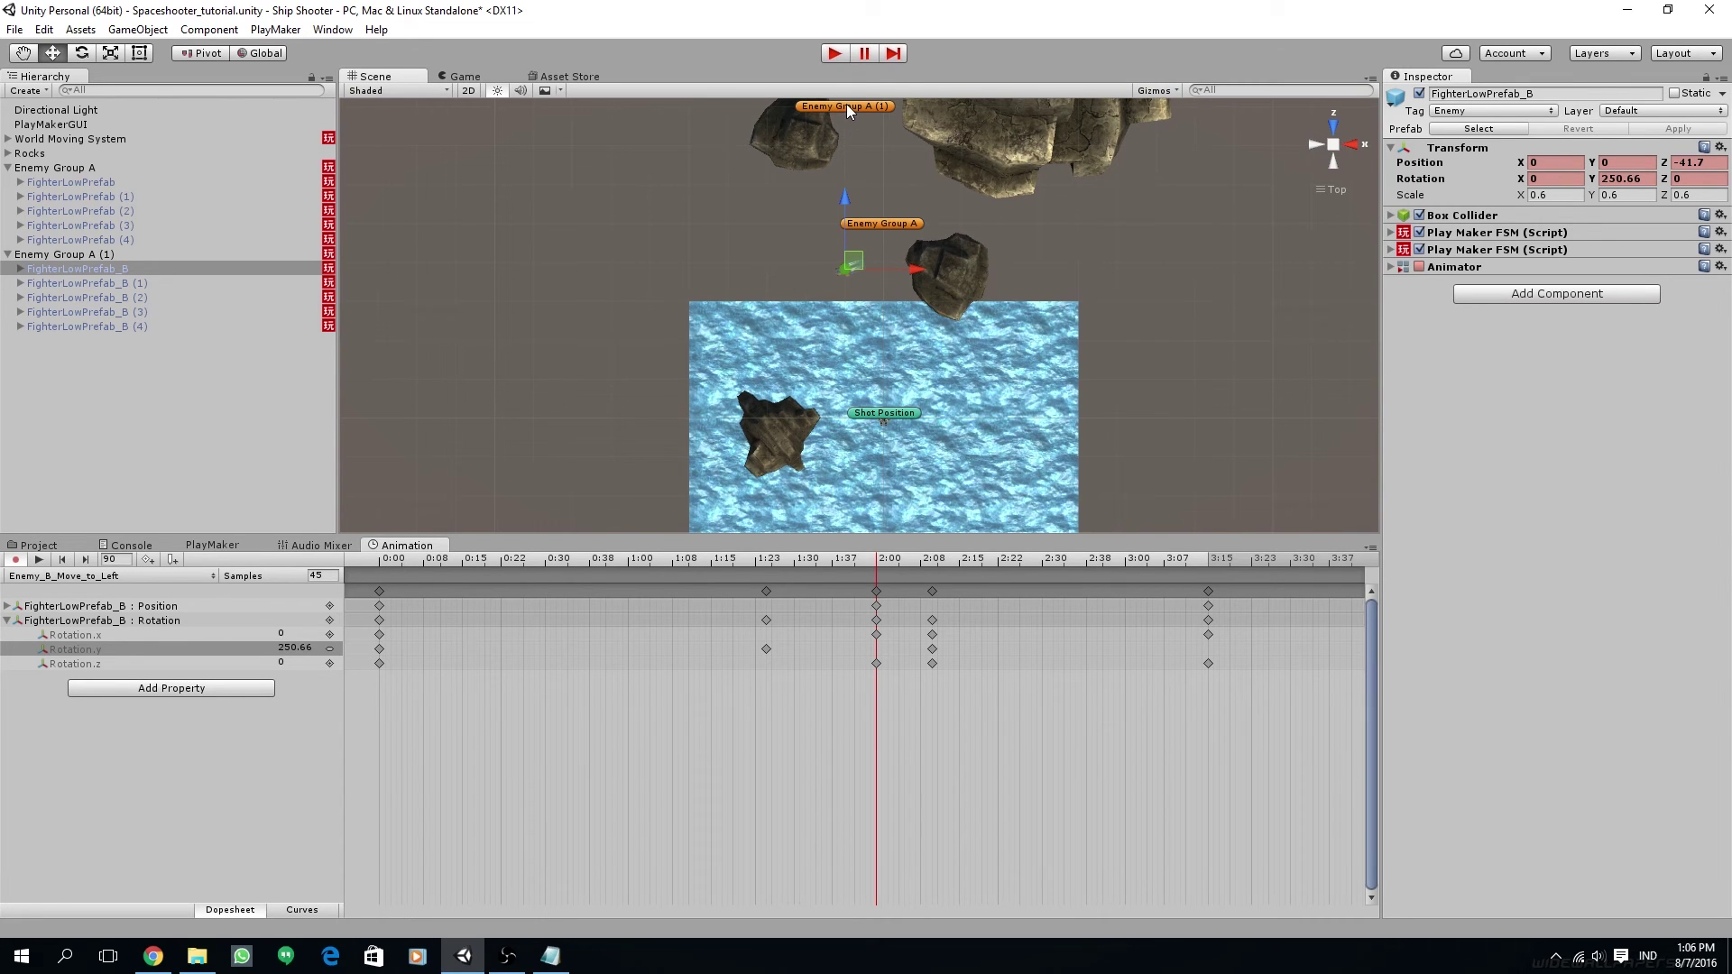
scroll(874, 343, "up", 3)
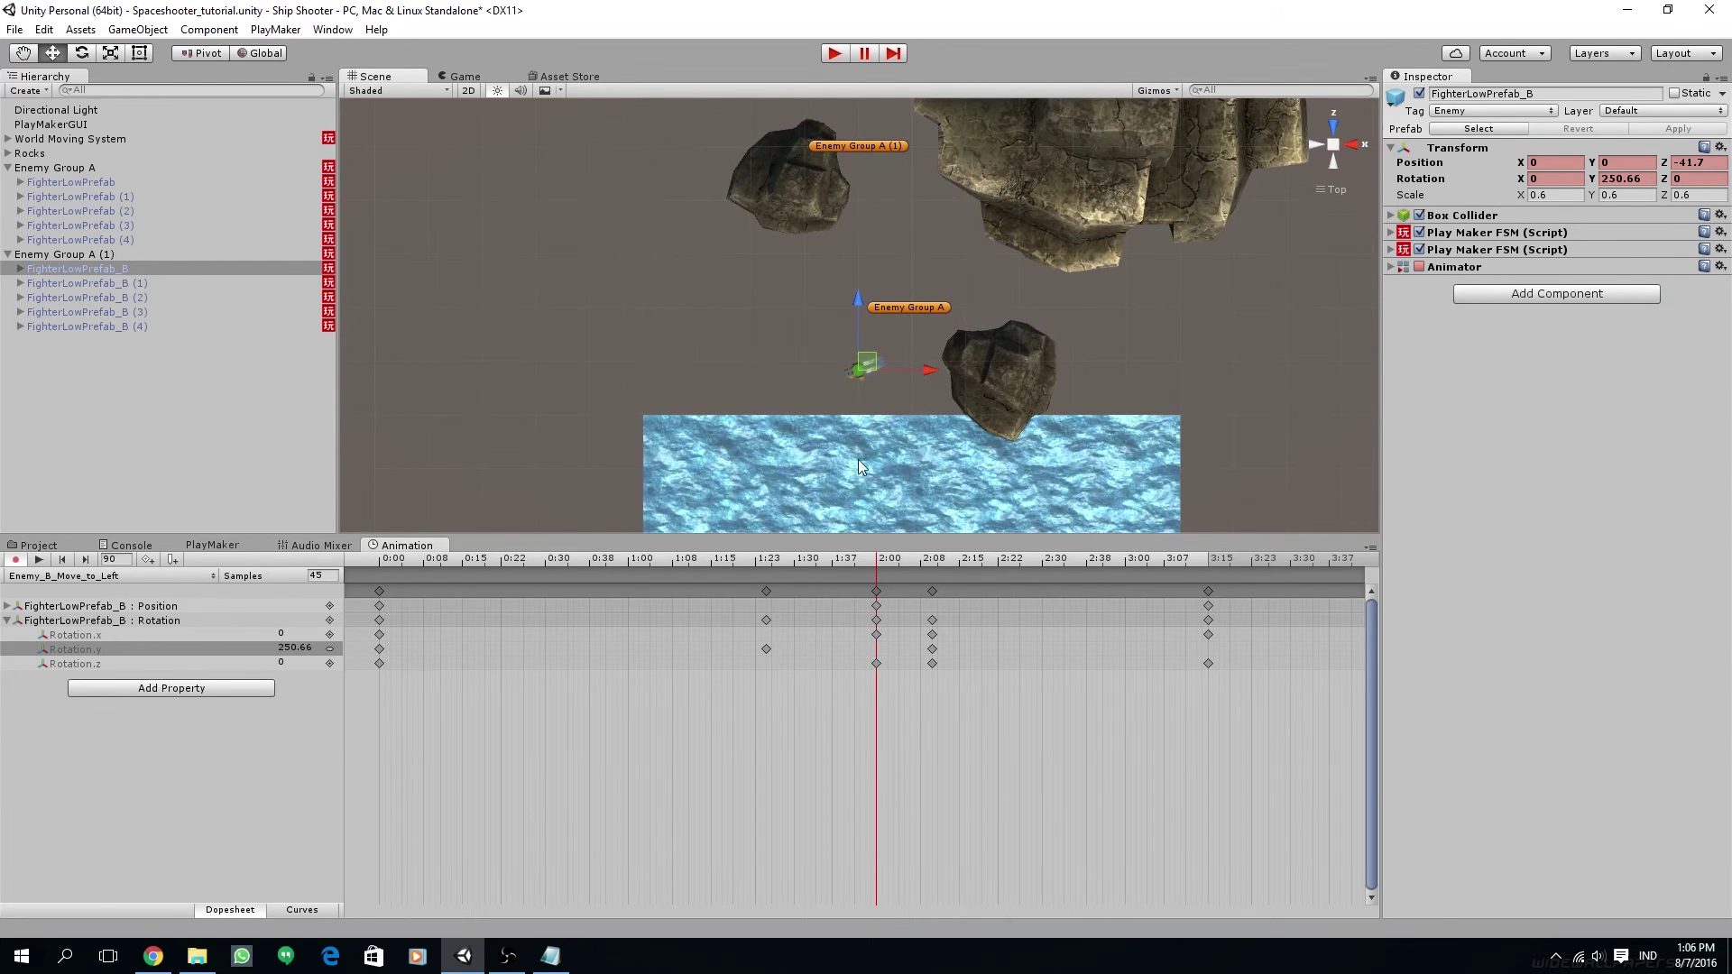
Step: End the recording preview of the Enemy_B_Move_to_Left clip at 2:00 and deselect the fighter
mouse_move(848, 563)
left_mouse_down()
mouse_move(348, 572)
mouse_move(877, 582)
left_mouse_up()
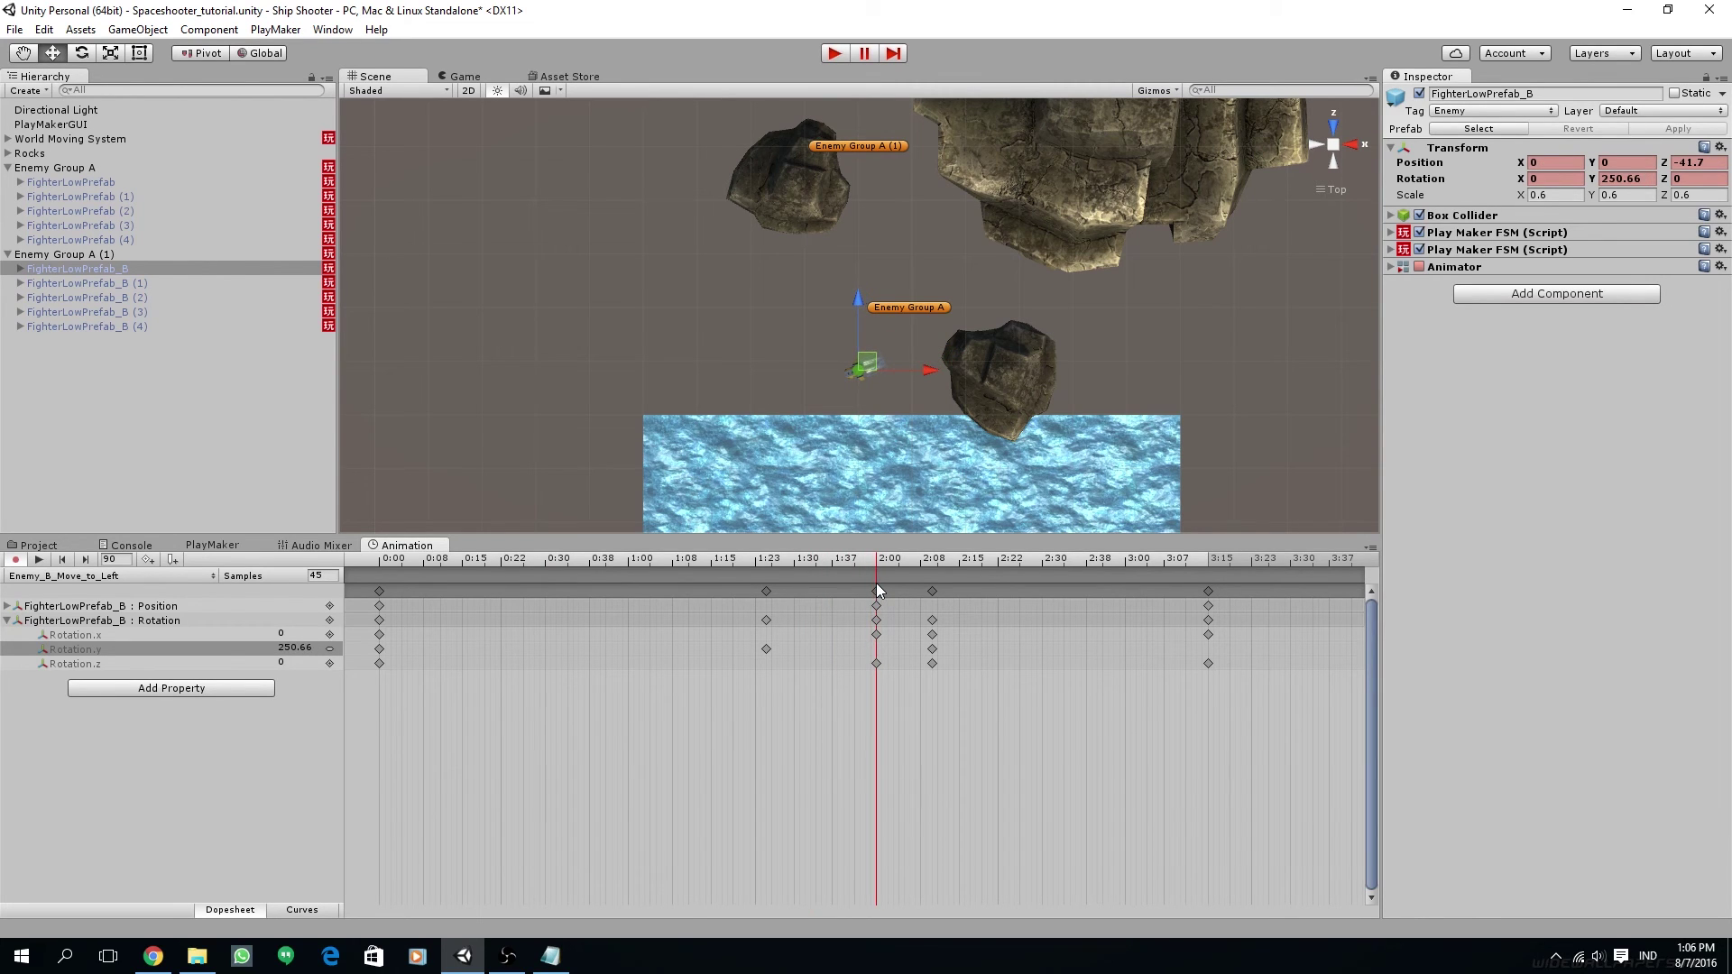
left_click(16, 559)
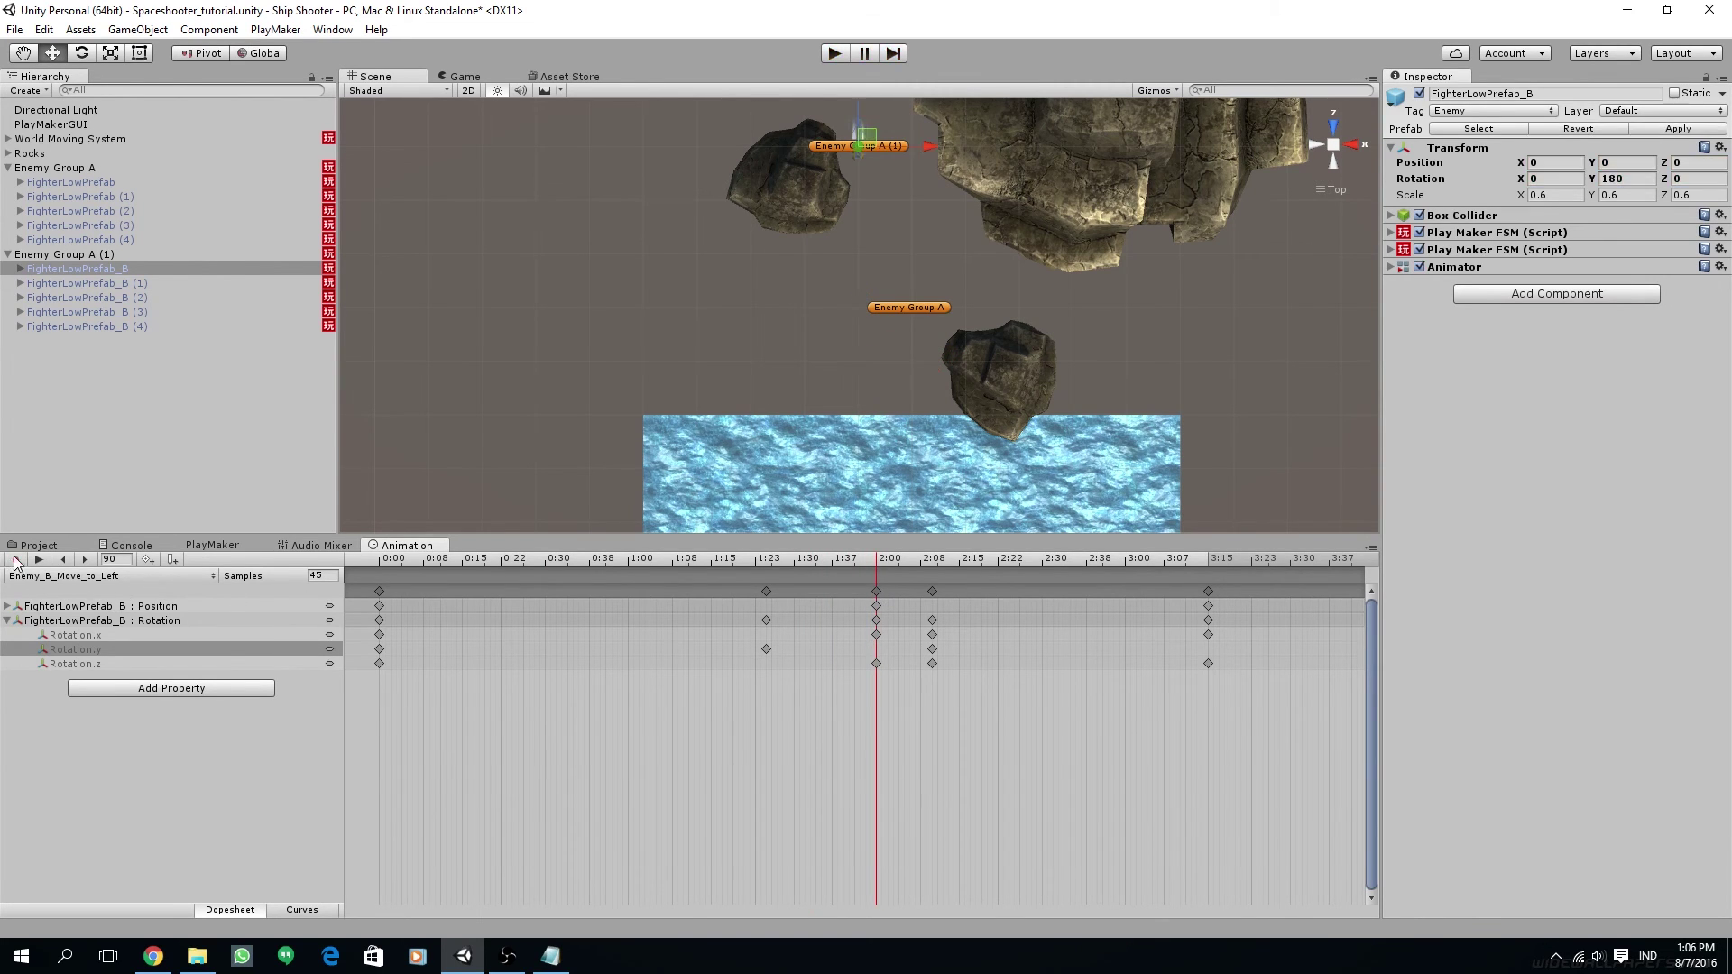
left_click(587, 311)
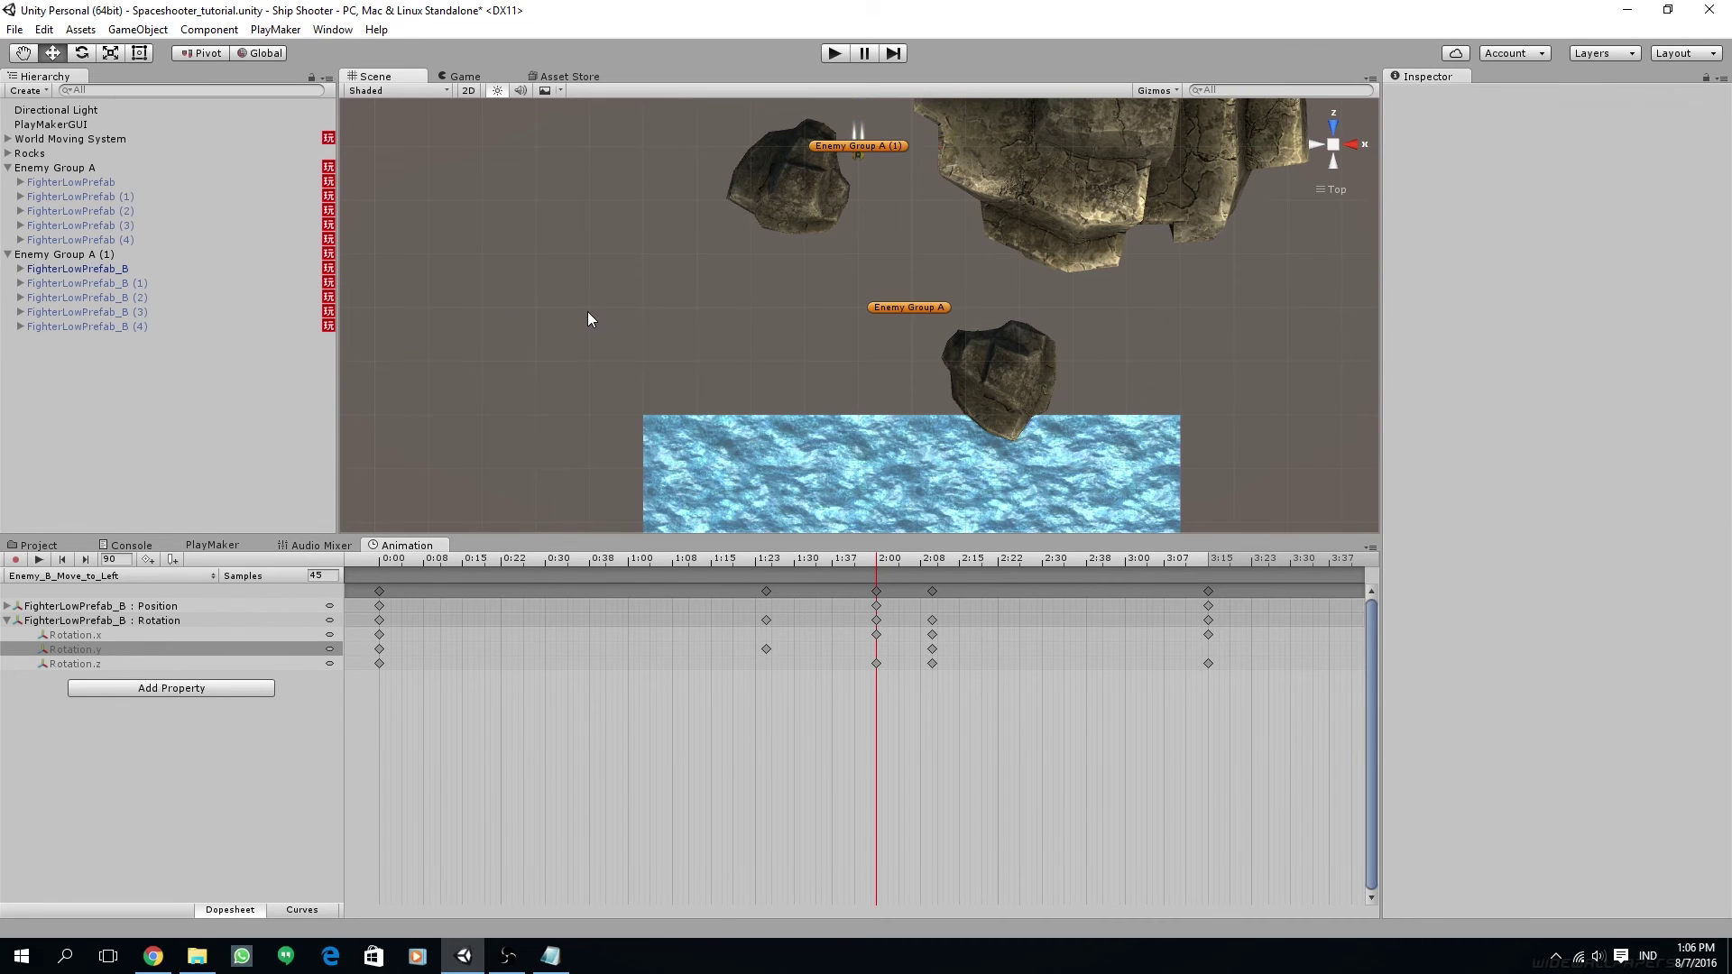
Step: Move Enemy Group A (1) down to Z 26.8, near the upper edge of the water area
left_click(60, 256)
scroll(711, 256, "down", 4)
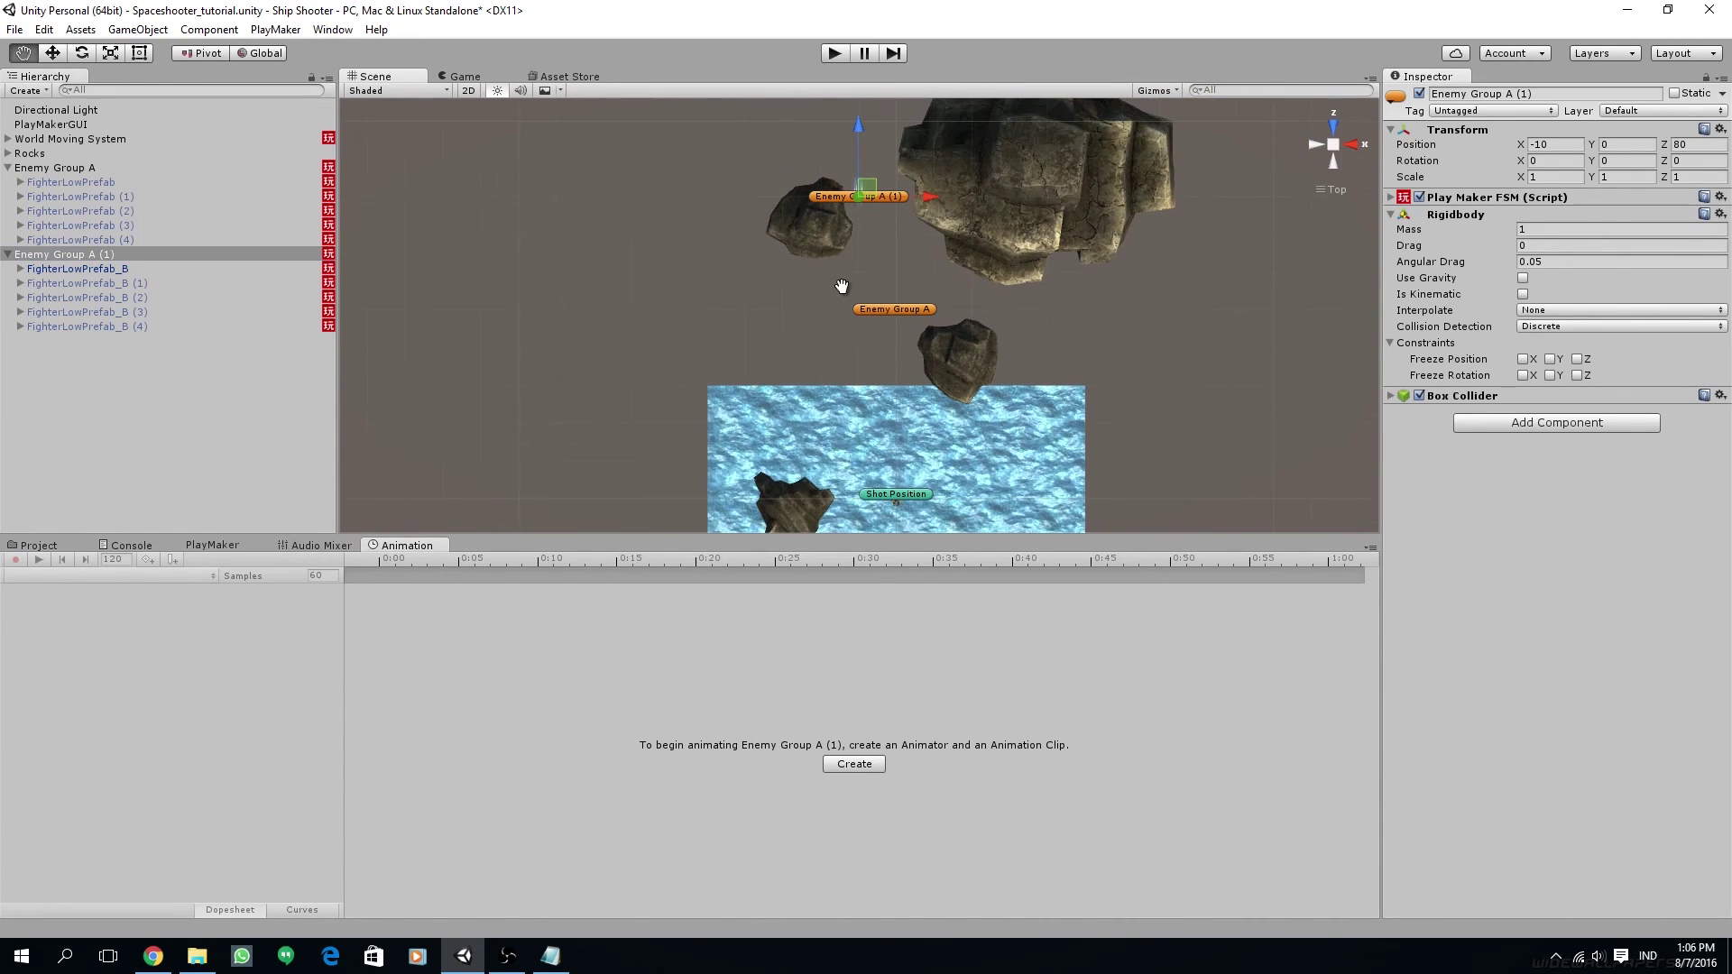
middle_click_drag(842, 286, 850, 247)
scroll(850, 247, "down", 3)
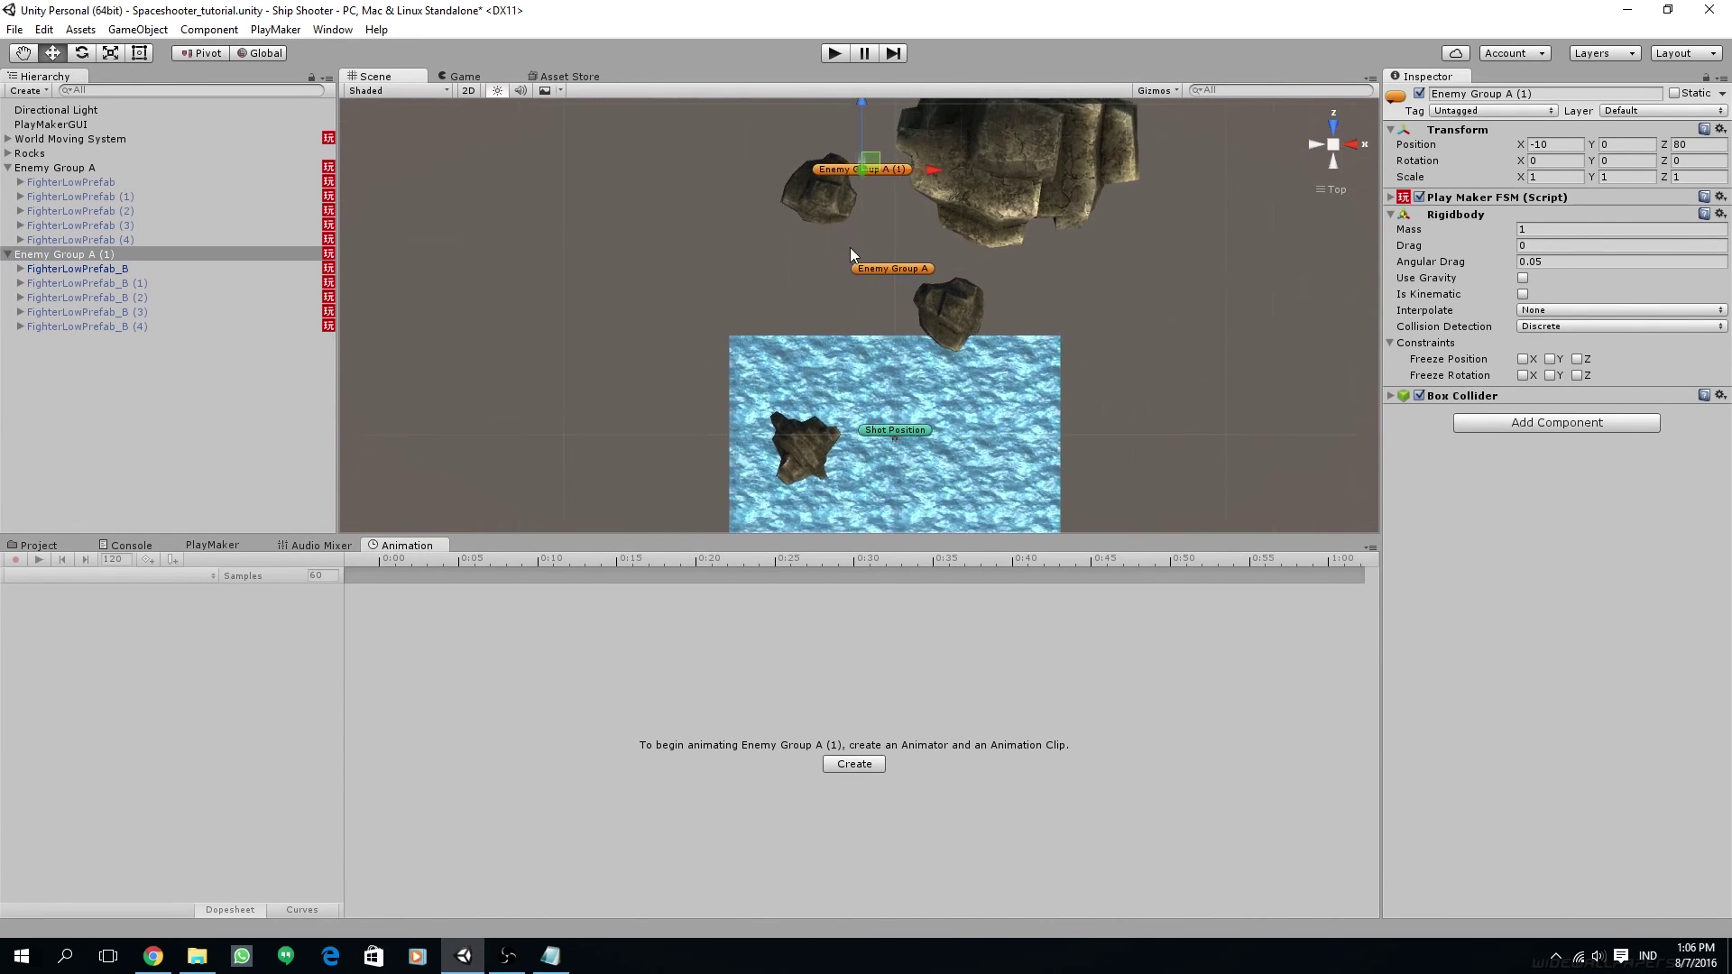
left_click(49, 140)
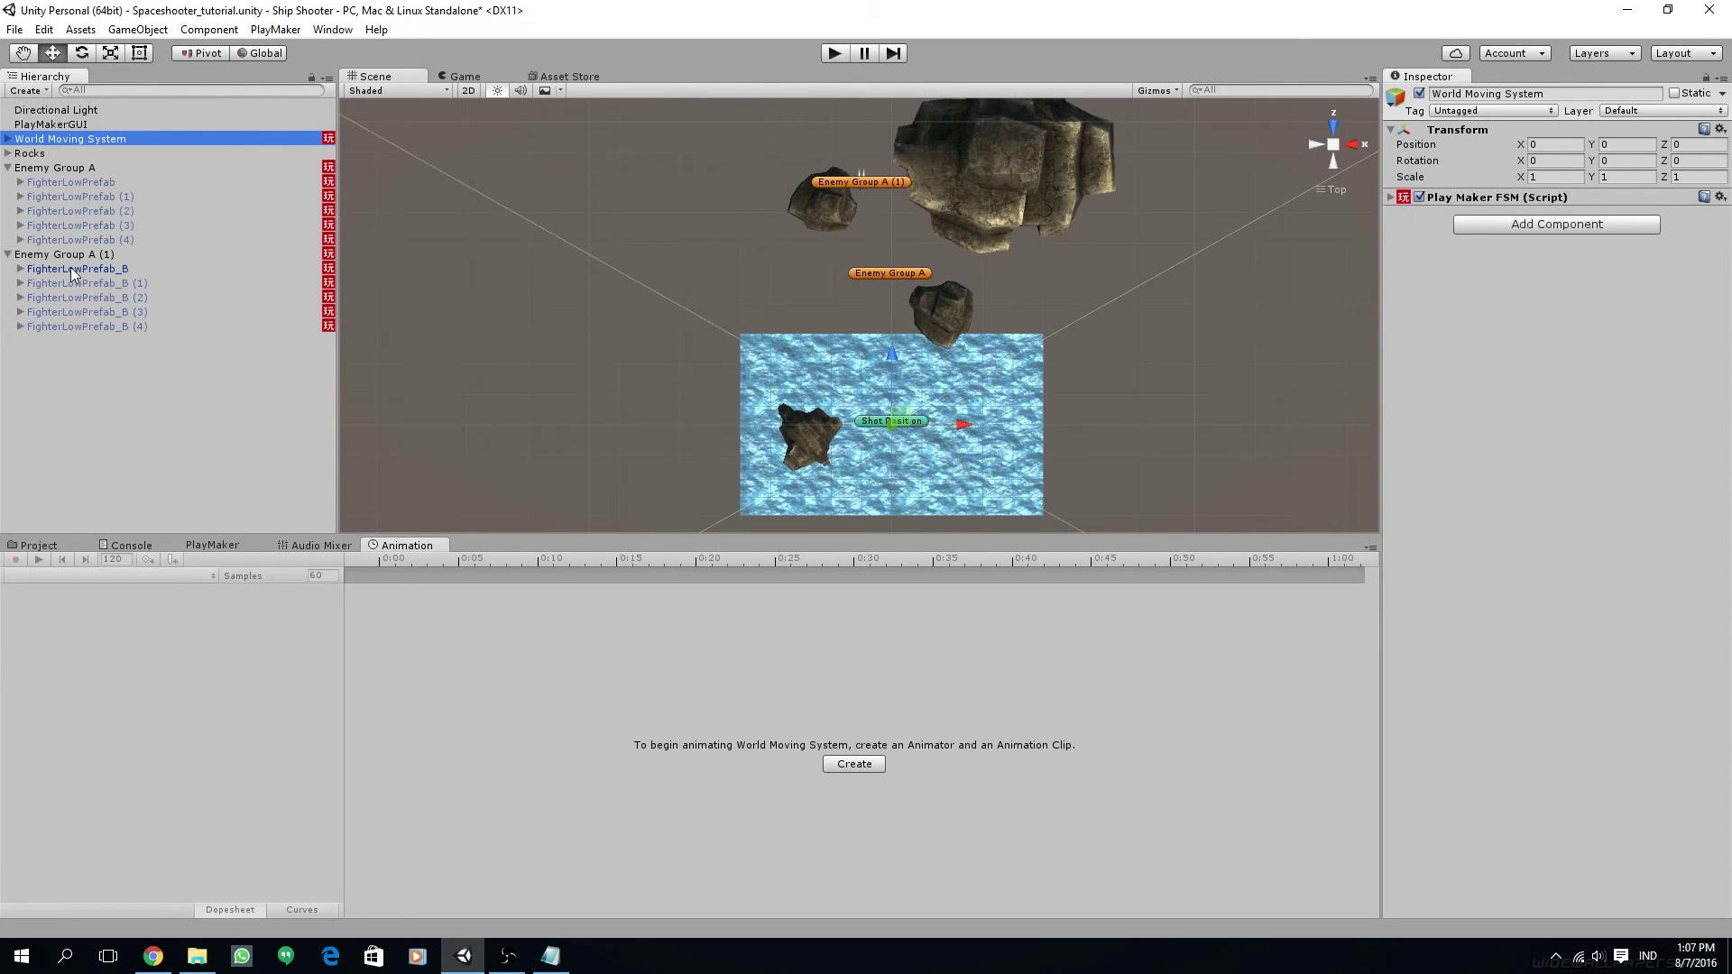
left_click(135, 255)
left_click_drag(861, 113, 874, 277)
Step: Show gizmos in the Game view and check whether the moved enemy group is inside it
left_click(462, 77)
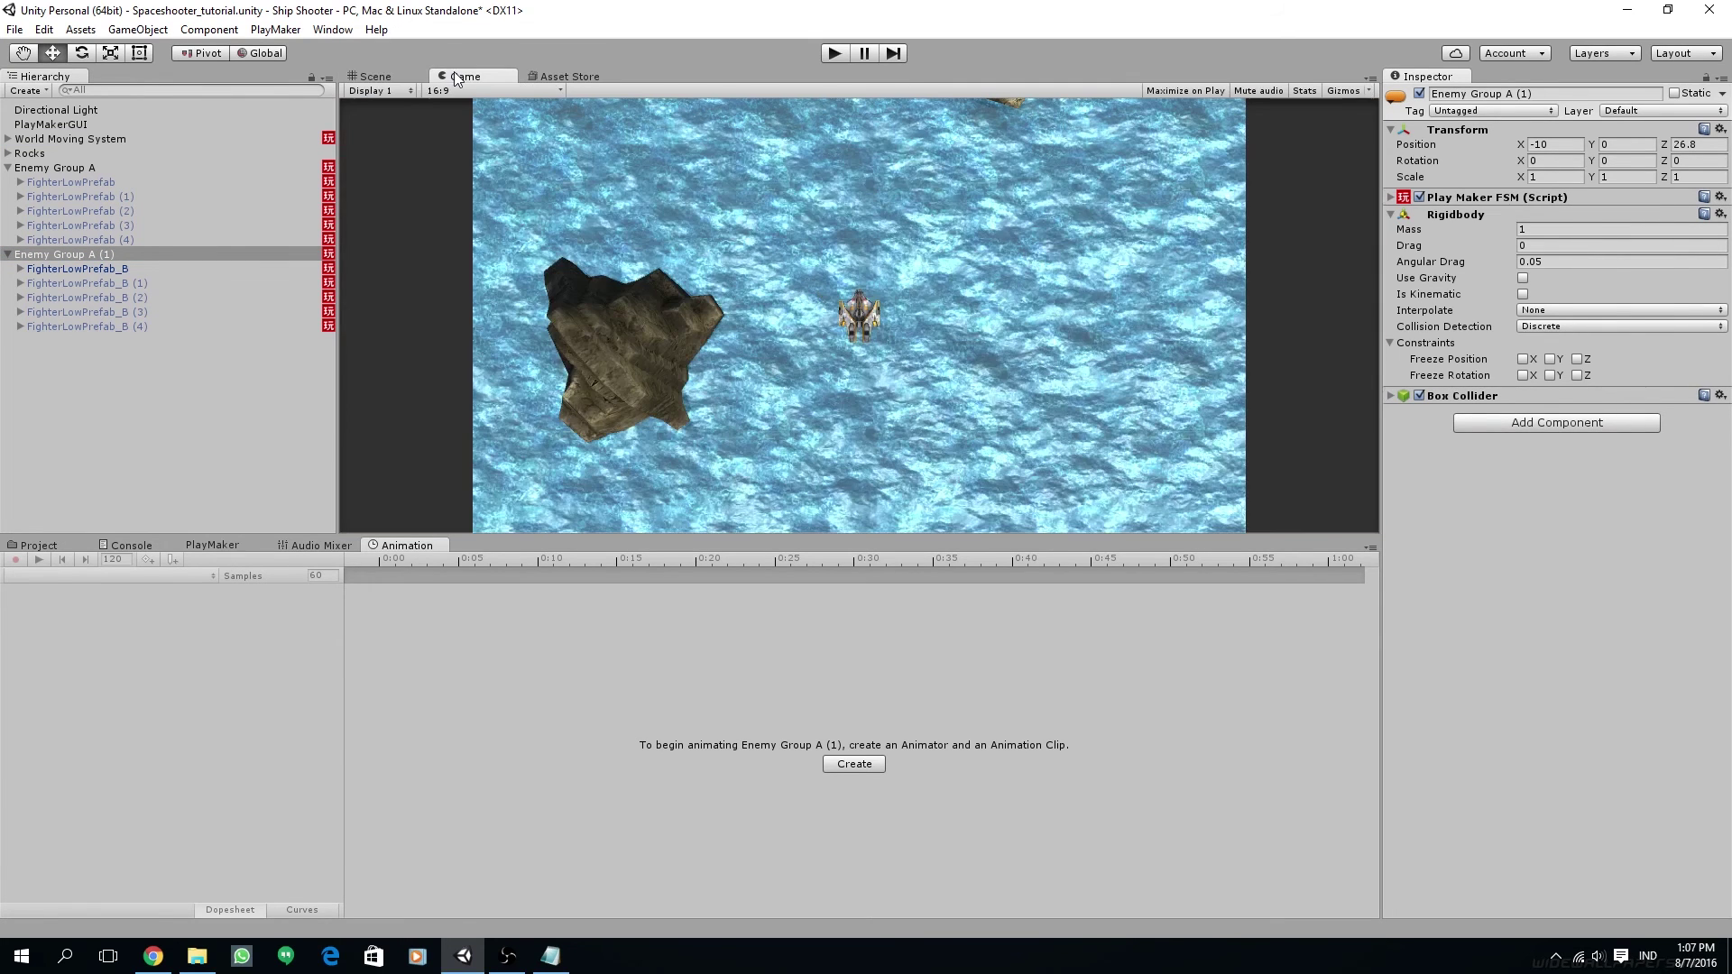
left_click(1349, 94)
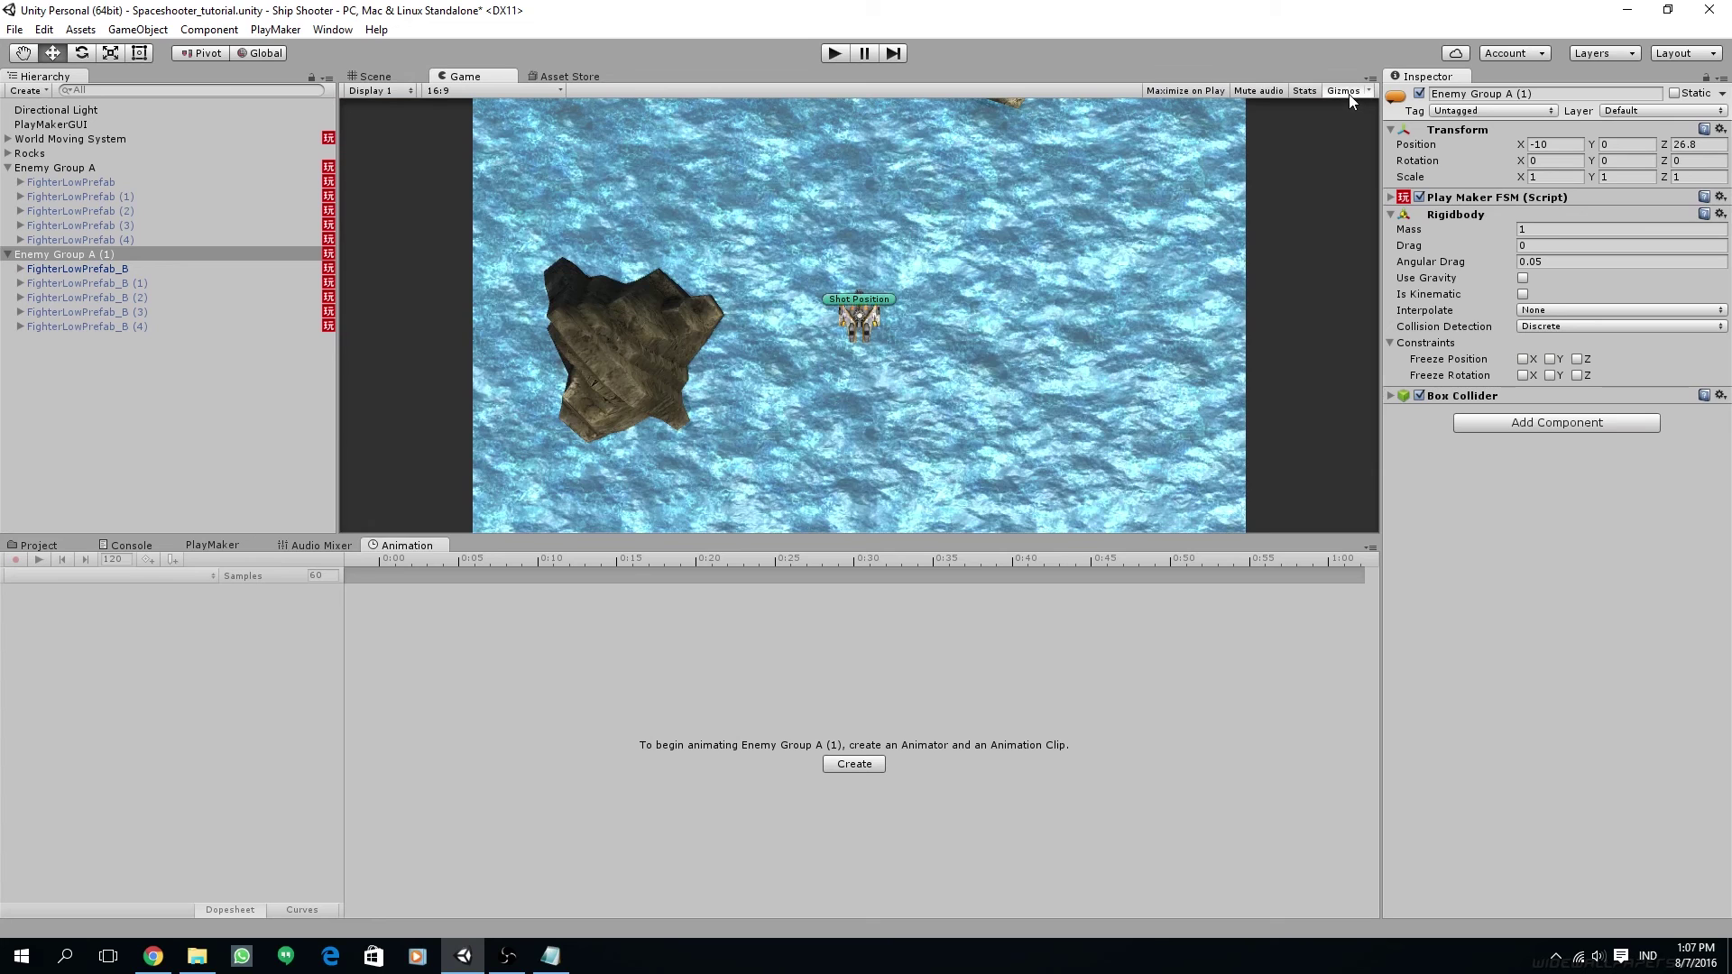
left_click(379, 76)
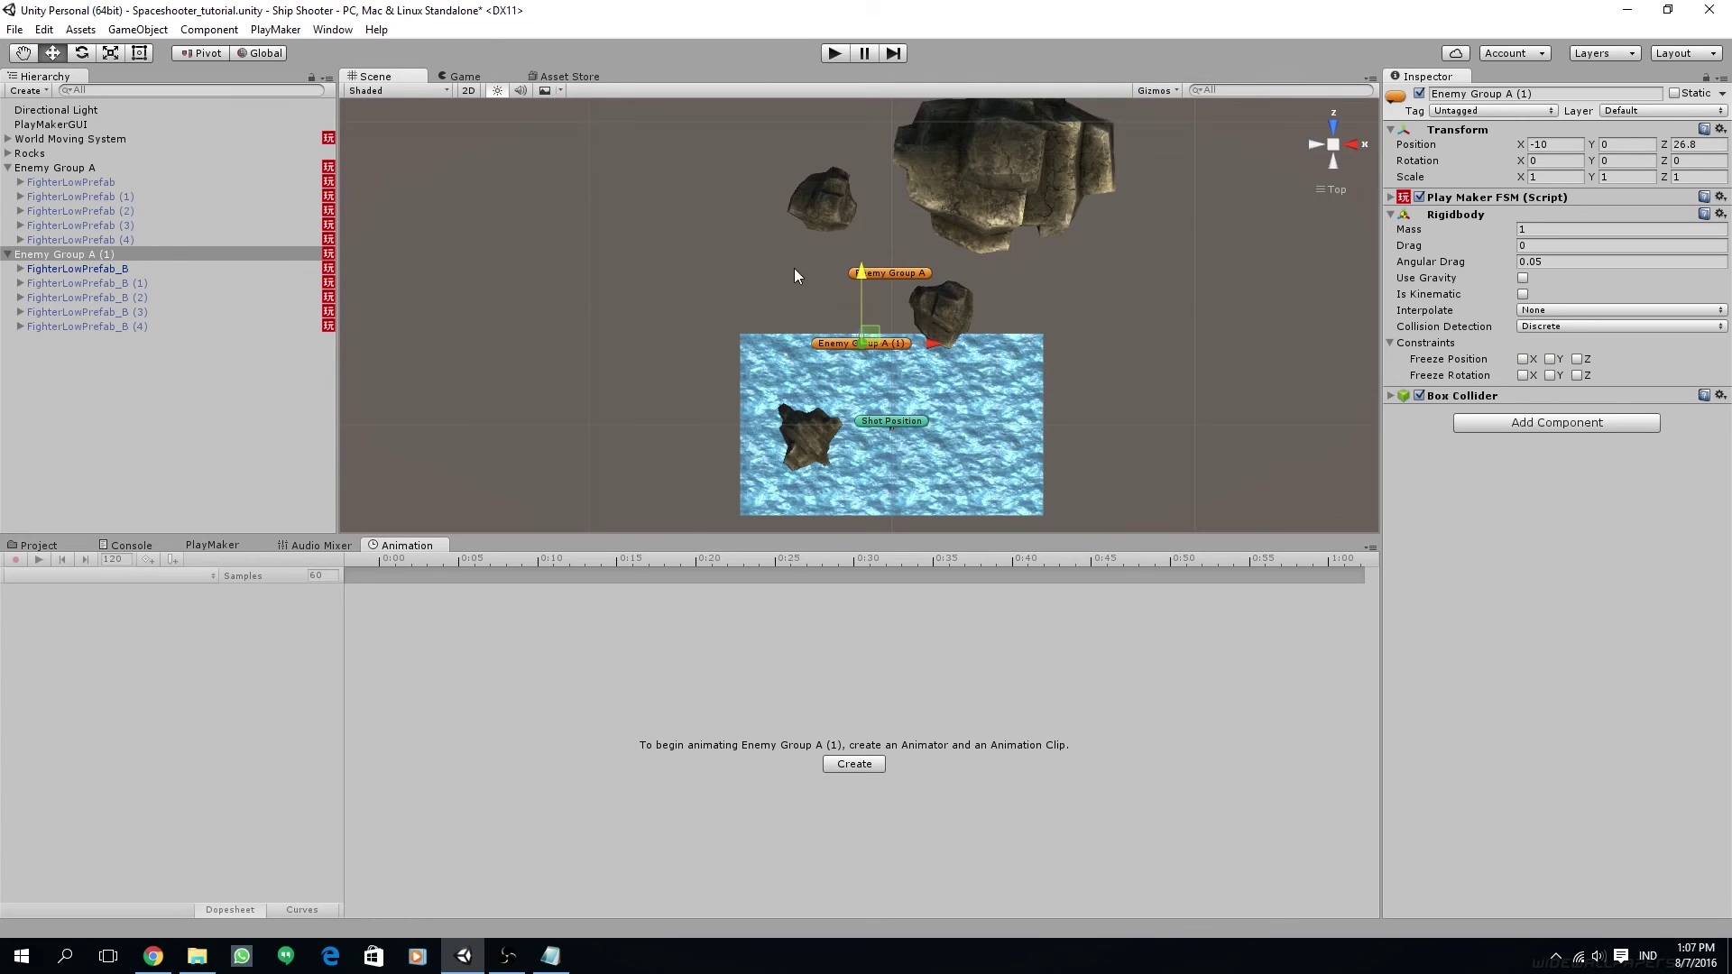
Step: Adjust Enemy Group A (1) along Z, comparing it with the Game view, and leave it at Z 23.8
left_click_drag(859, 272, 860, 292)
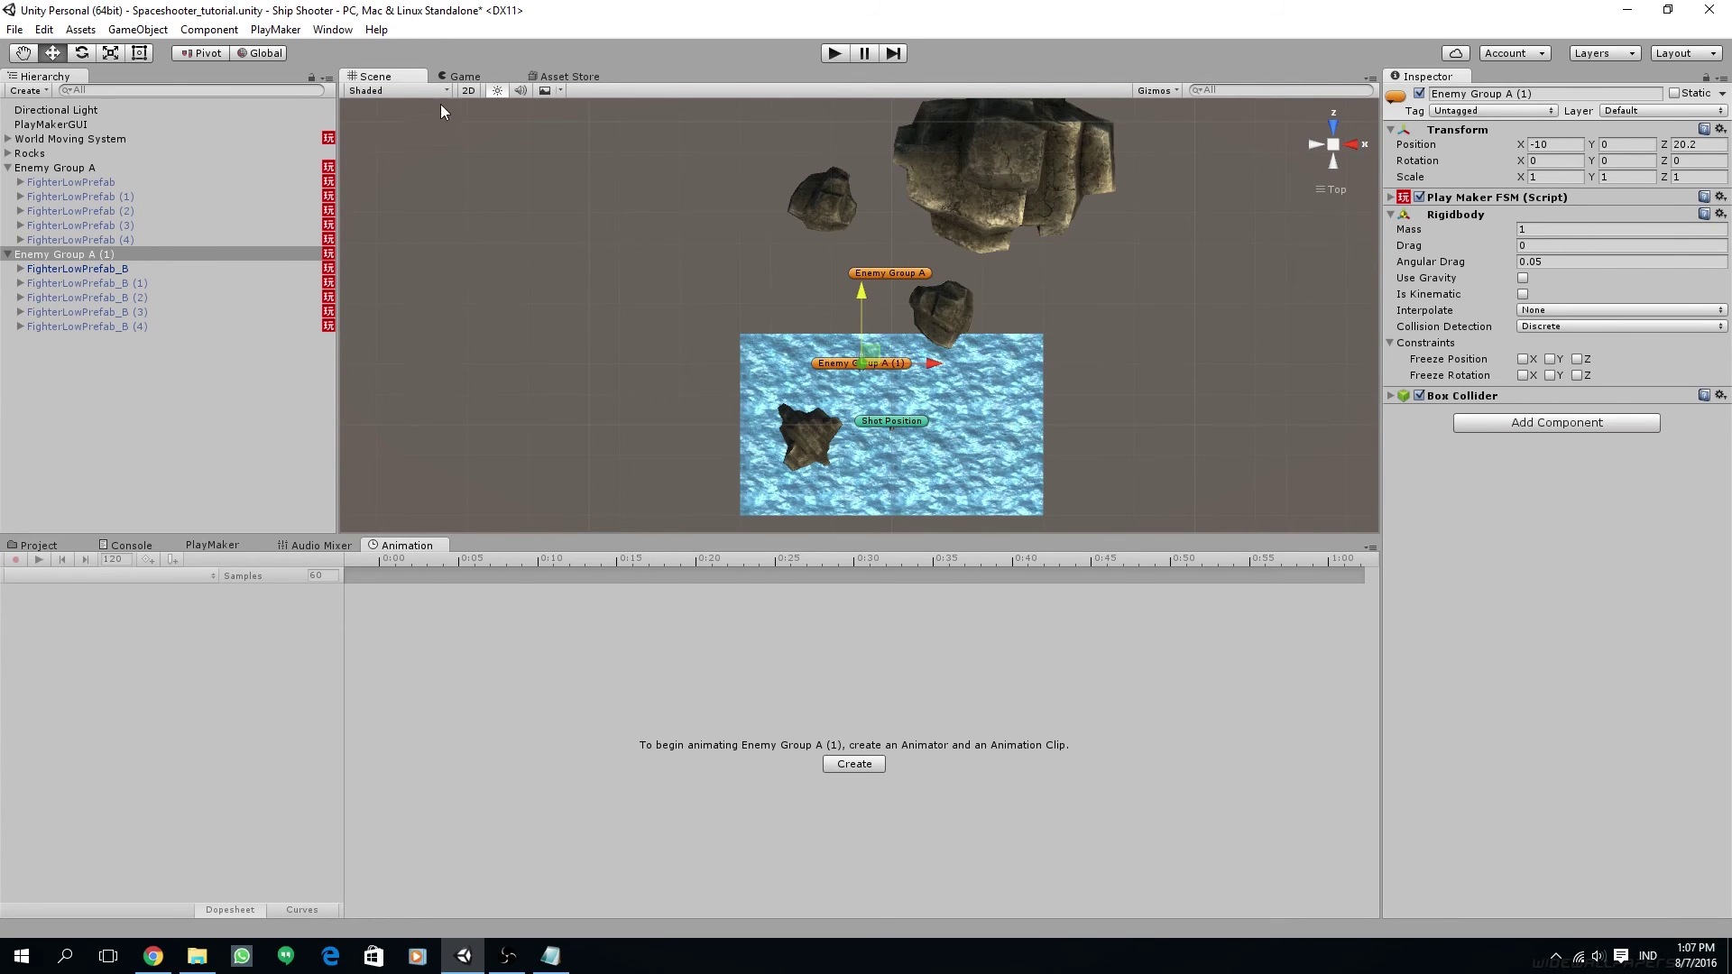
left_click(465, 78)
left_click(414, 79)
left_click_drag(863, 307, 823, 322)
left_click(465, 78)
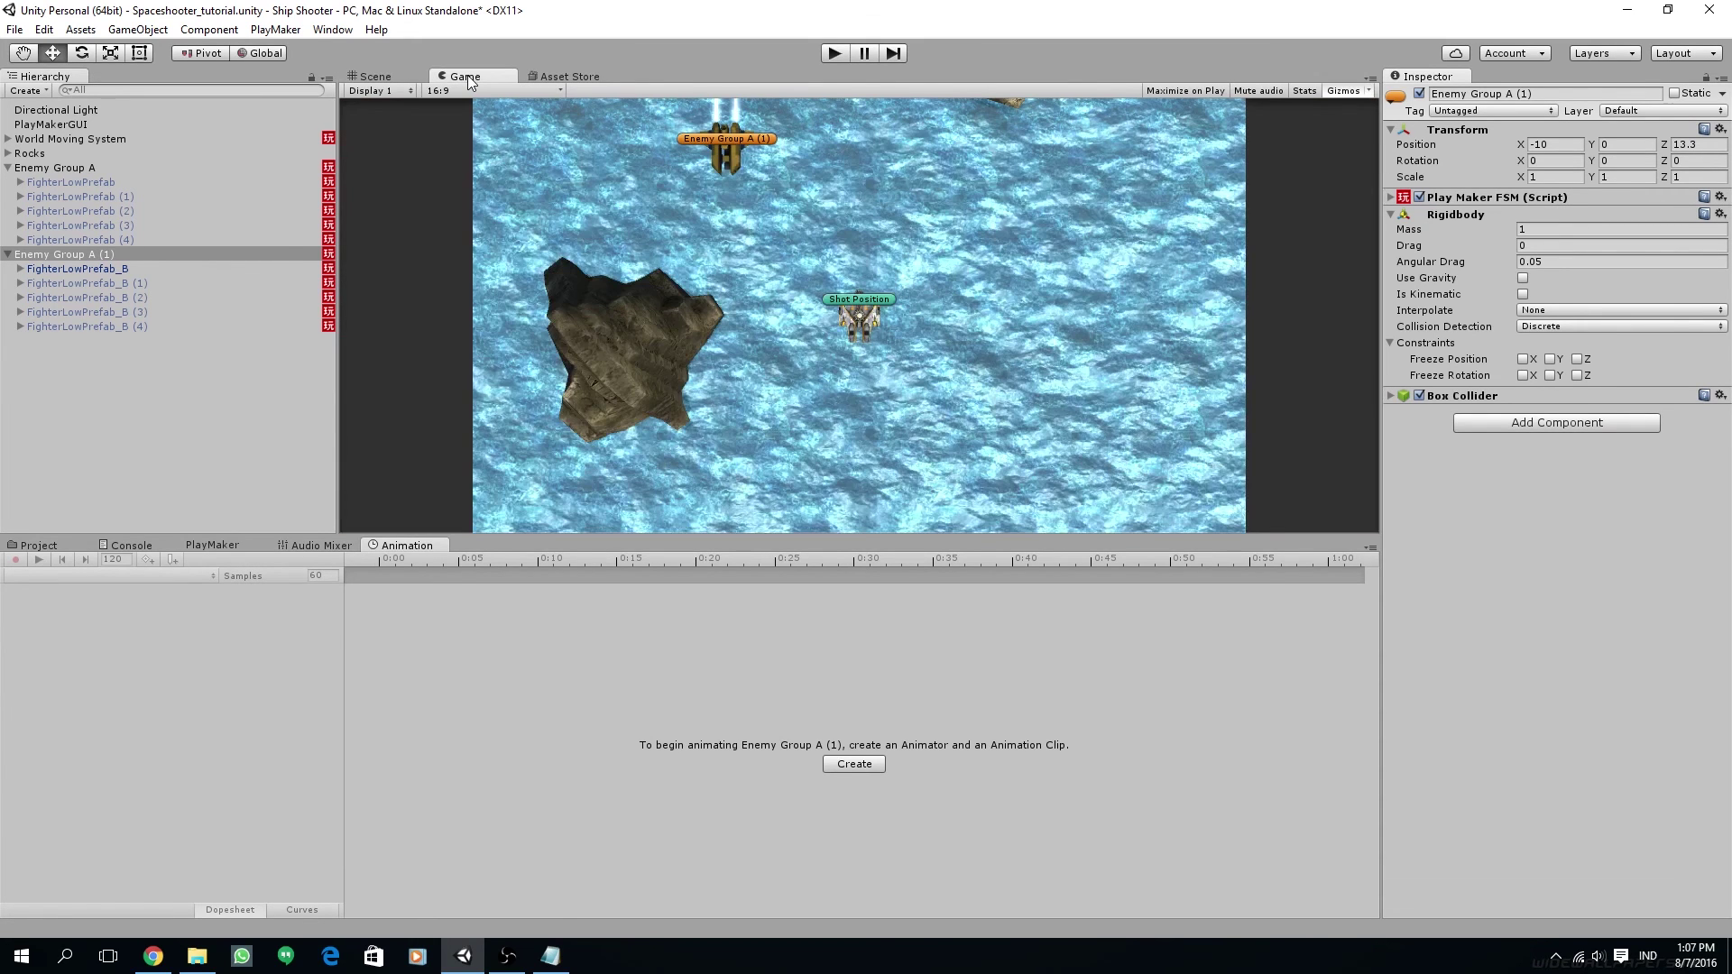
left_click(399, 81)
left_click_drag(863, 314, 862, 281)
Step: Select the first FighterLowPrefab_B and scrub its Enemy_B_Move_to_Left clip from the start to 2:00
scroll(841, 366, "up", 5)
left_click(105, 269)
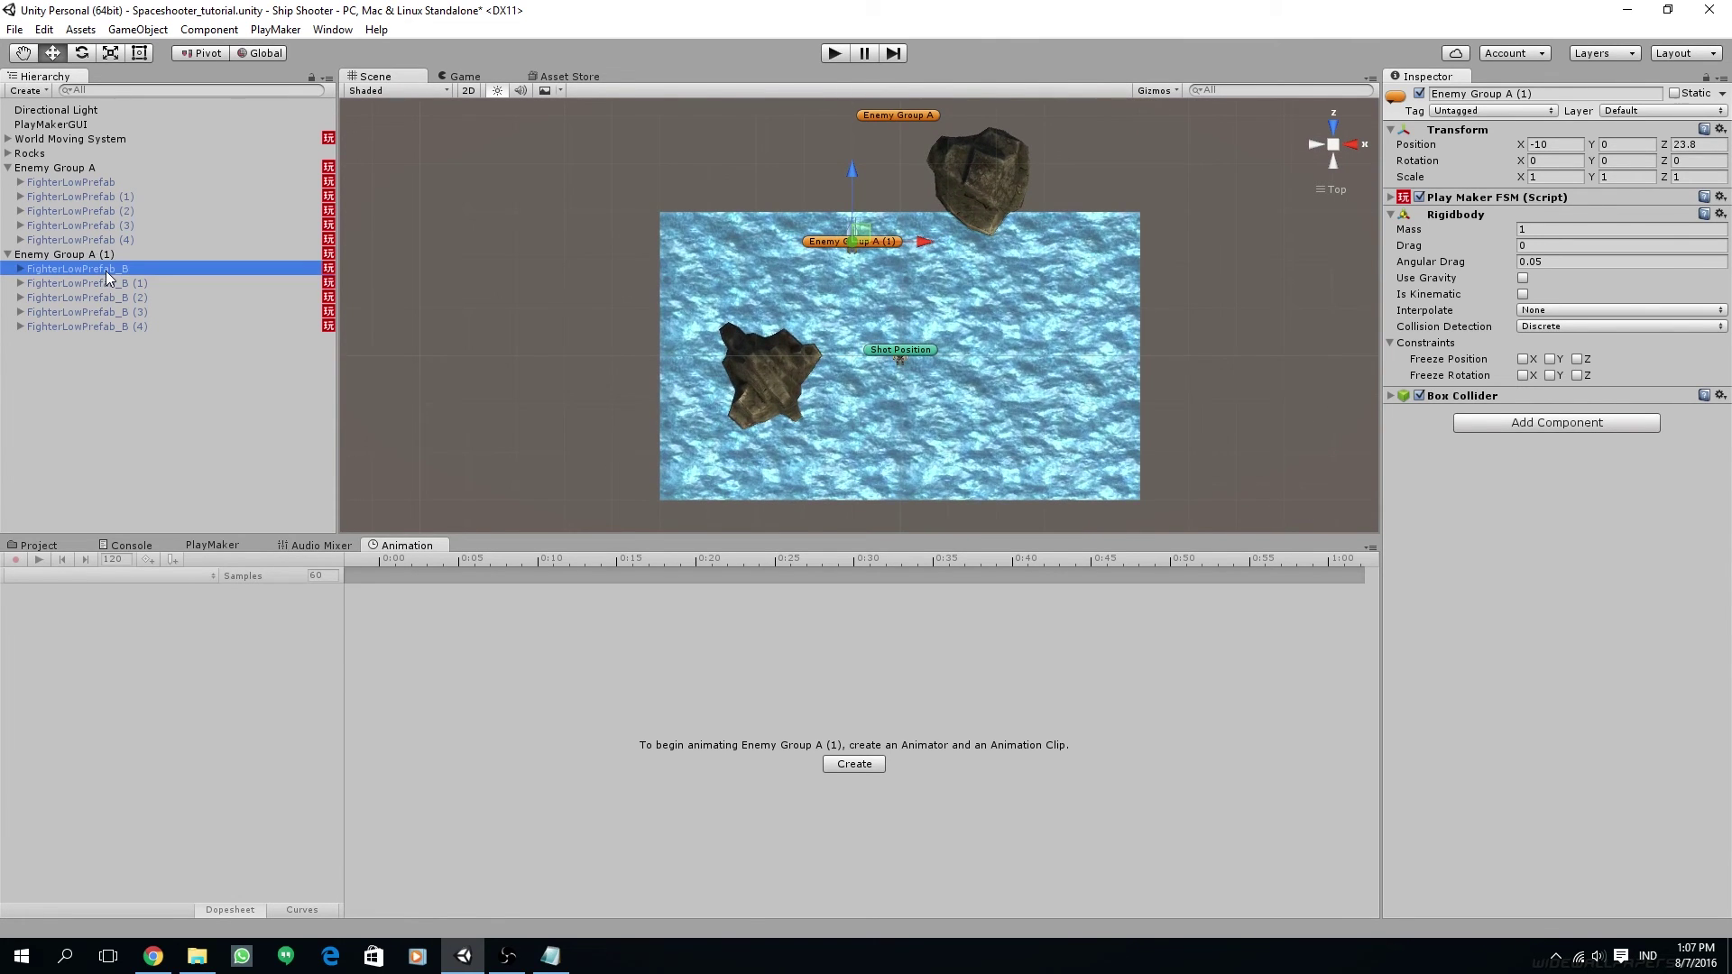
left_click(388, 561)
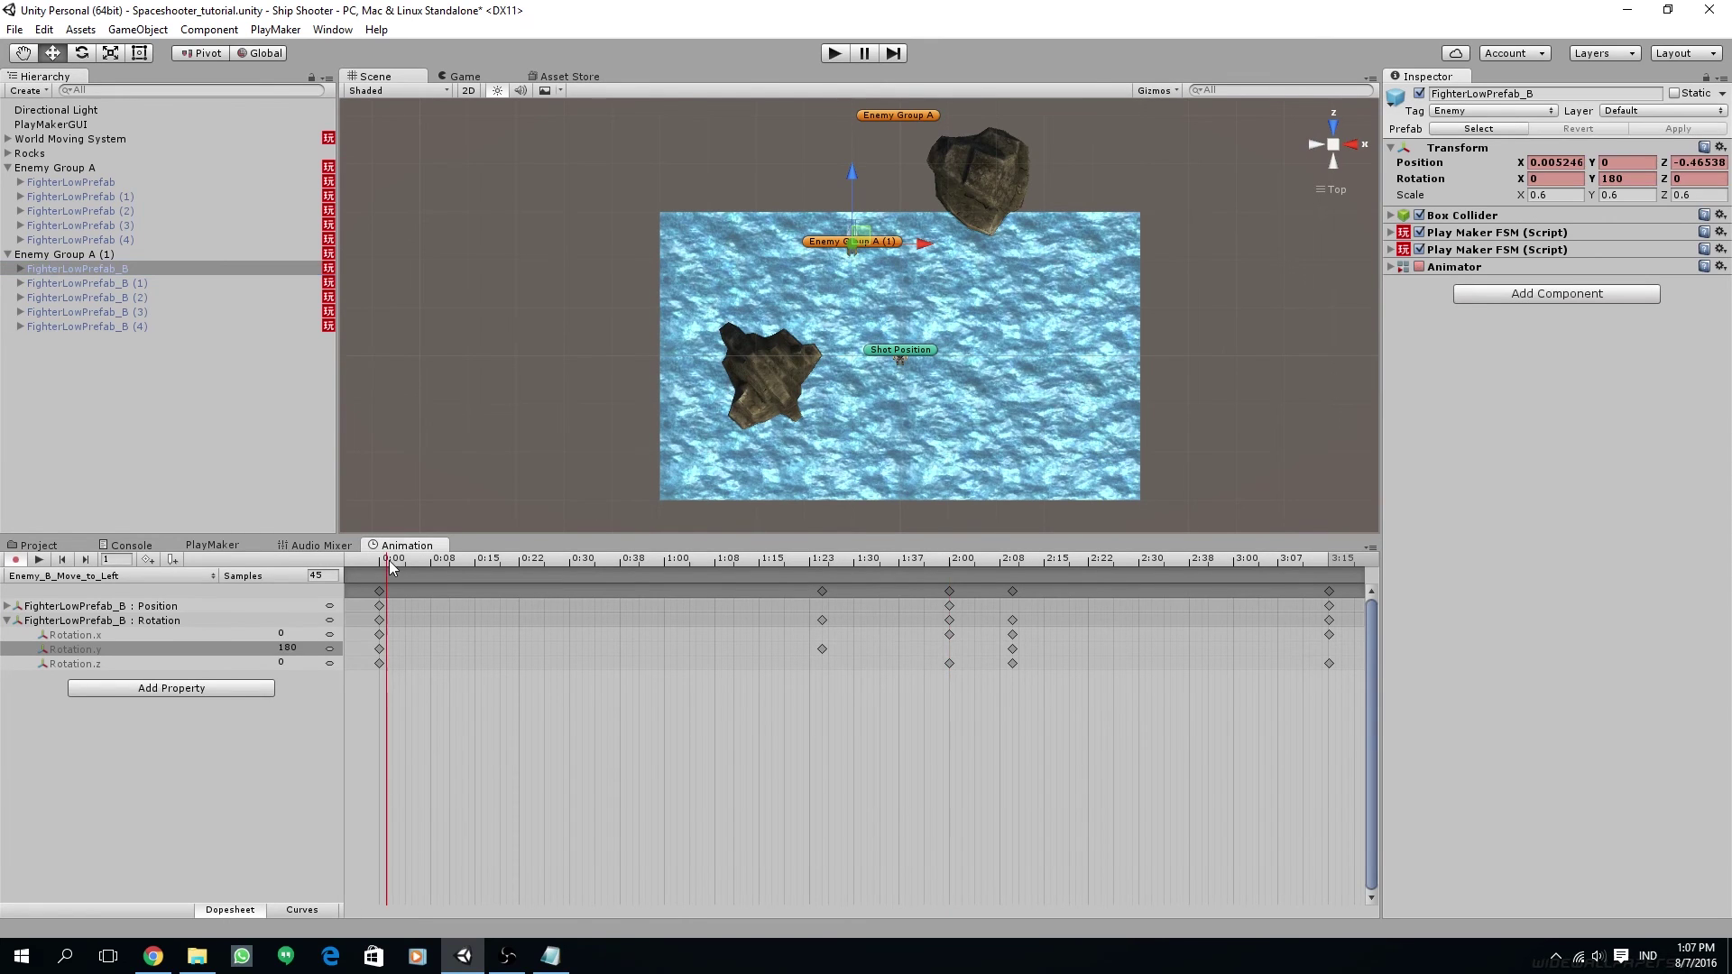
left_click_drag(409, 563, 954, 606)
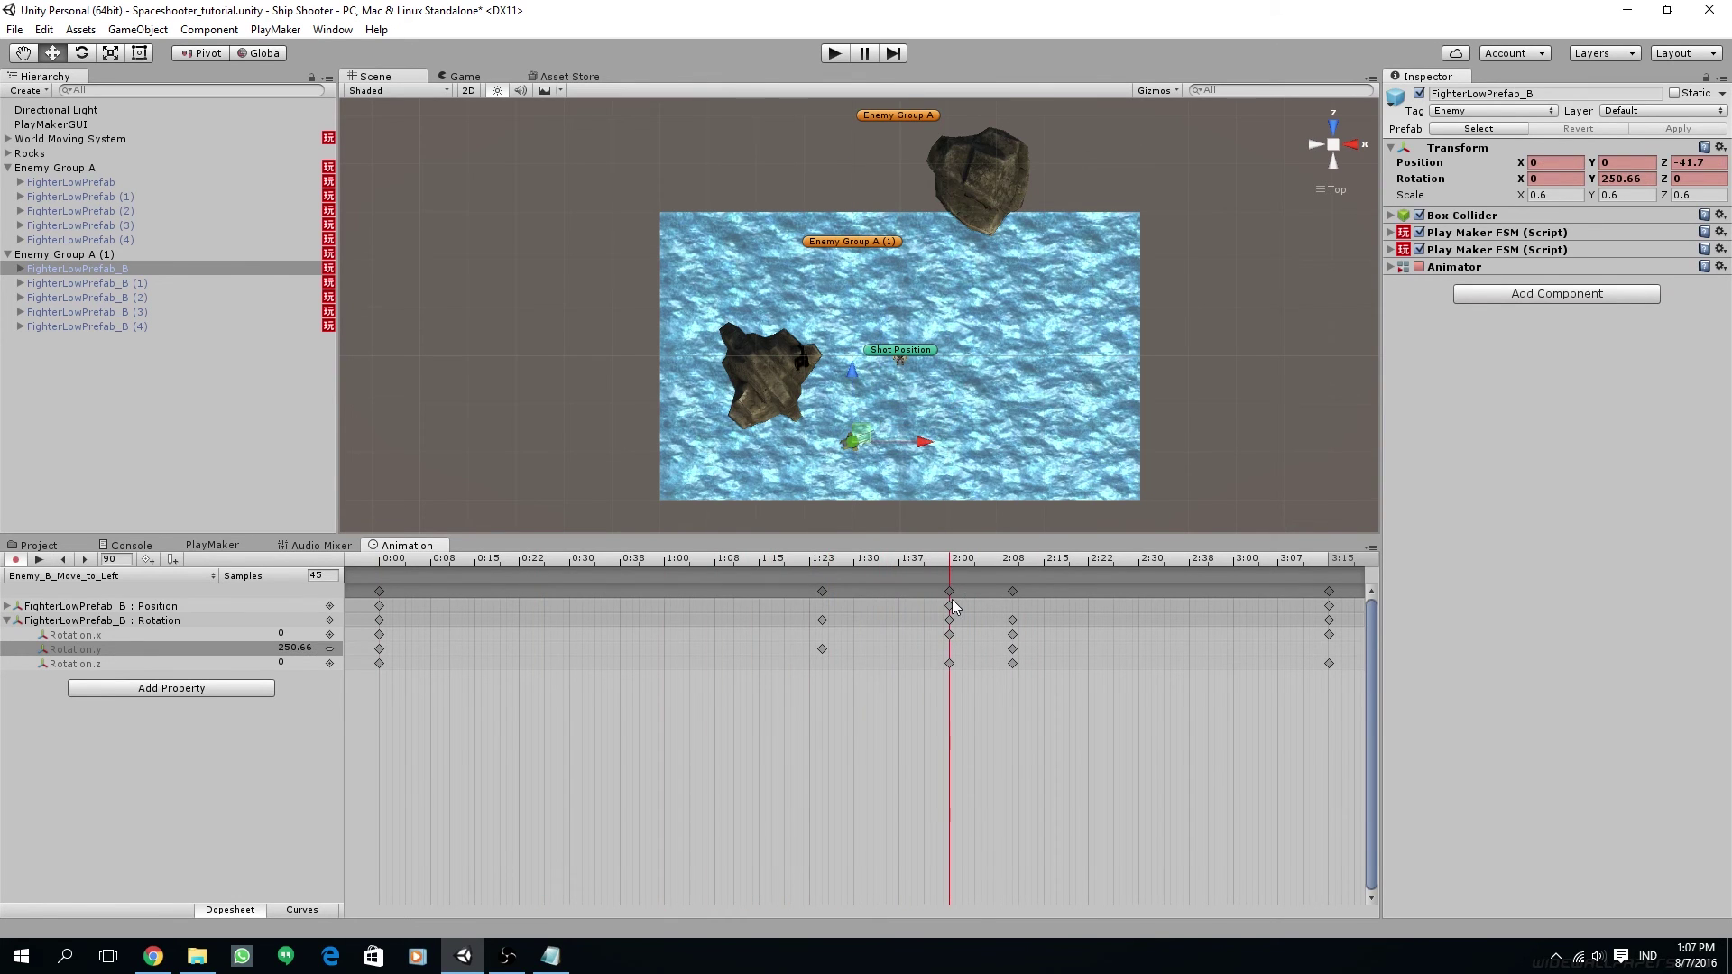
scroll(879, 426, "up", 1)
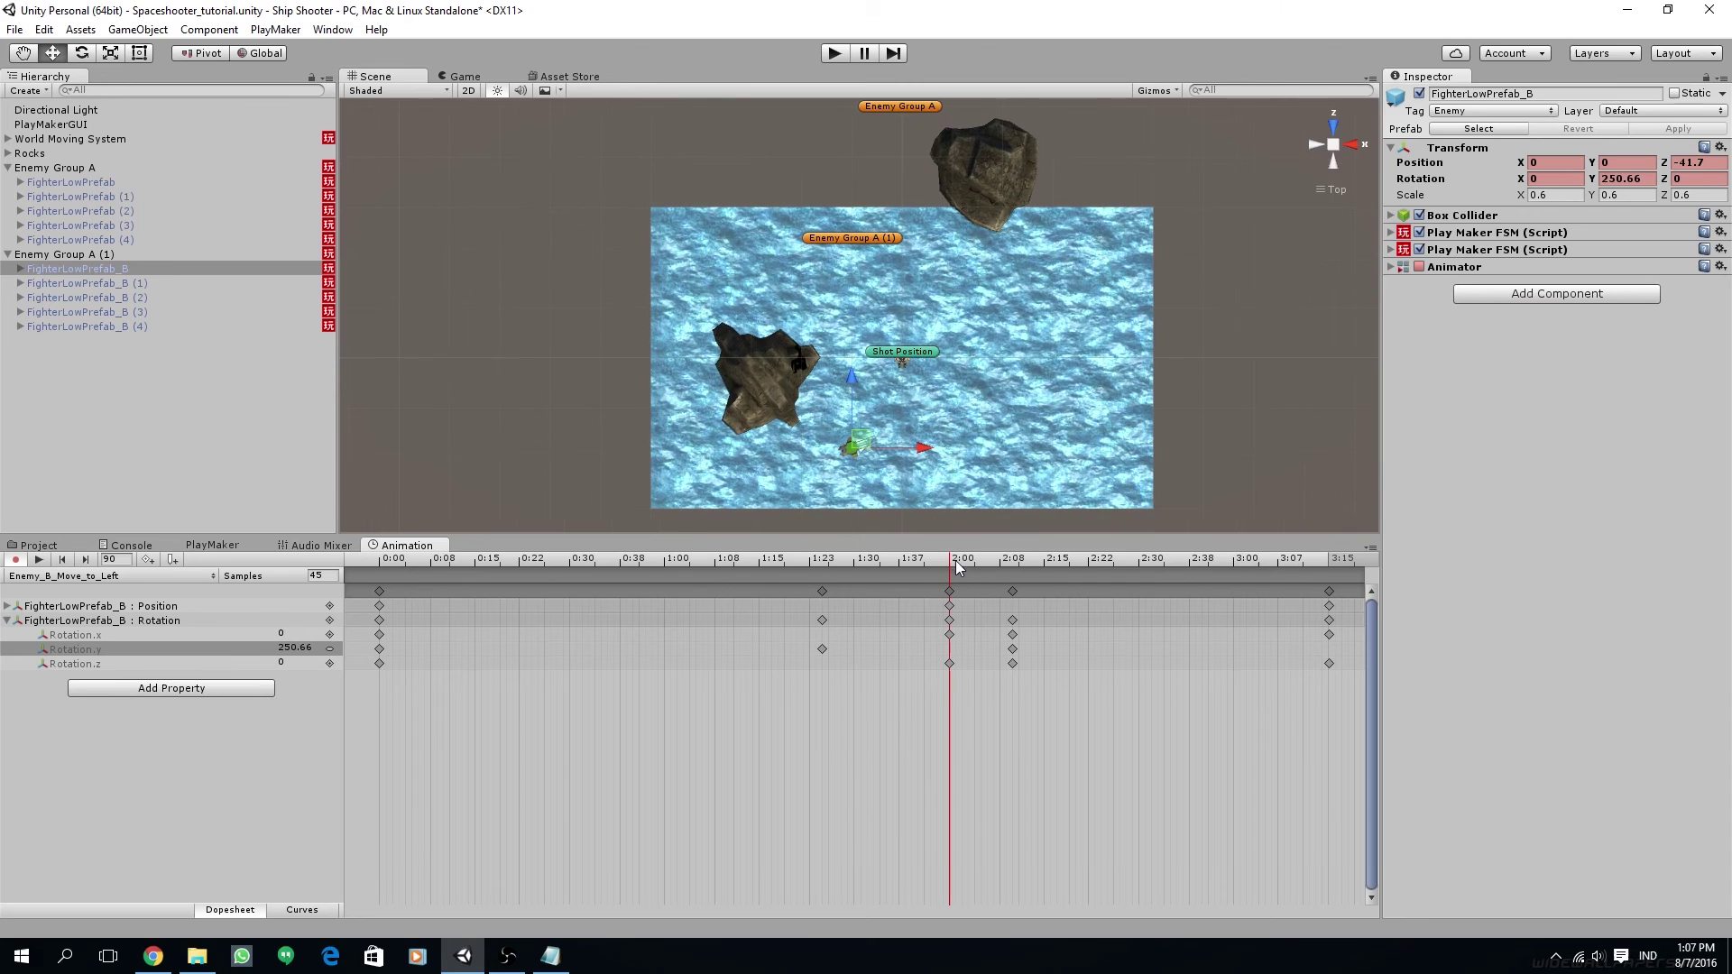
mouse_move(949, 561)
left_mouse_down()
mouse_move(745, 565)
mouse_move(952, 568)
left_mouse_up()
Step: At 2:00, move the fighter's turning point up to Z -28.7, checking its place in the Game view
left_click_drag(852, 383, 852, 303)
left_click(464, 78)
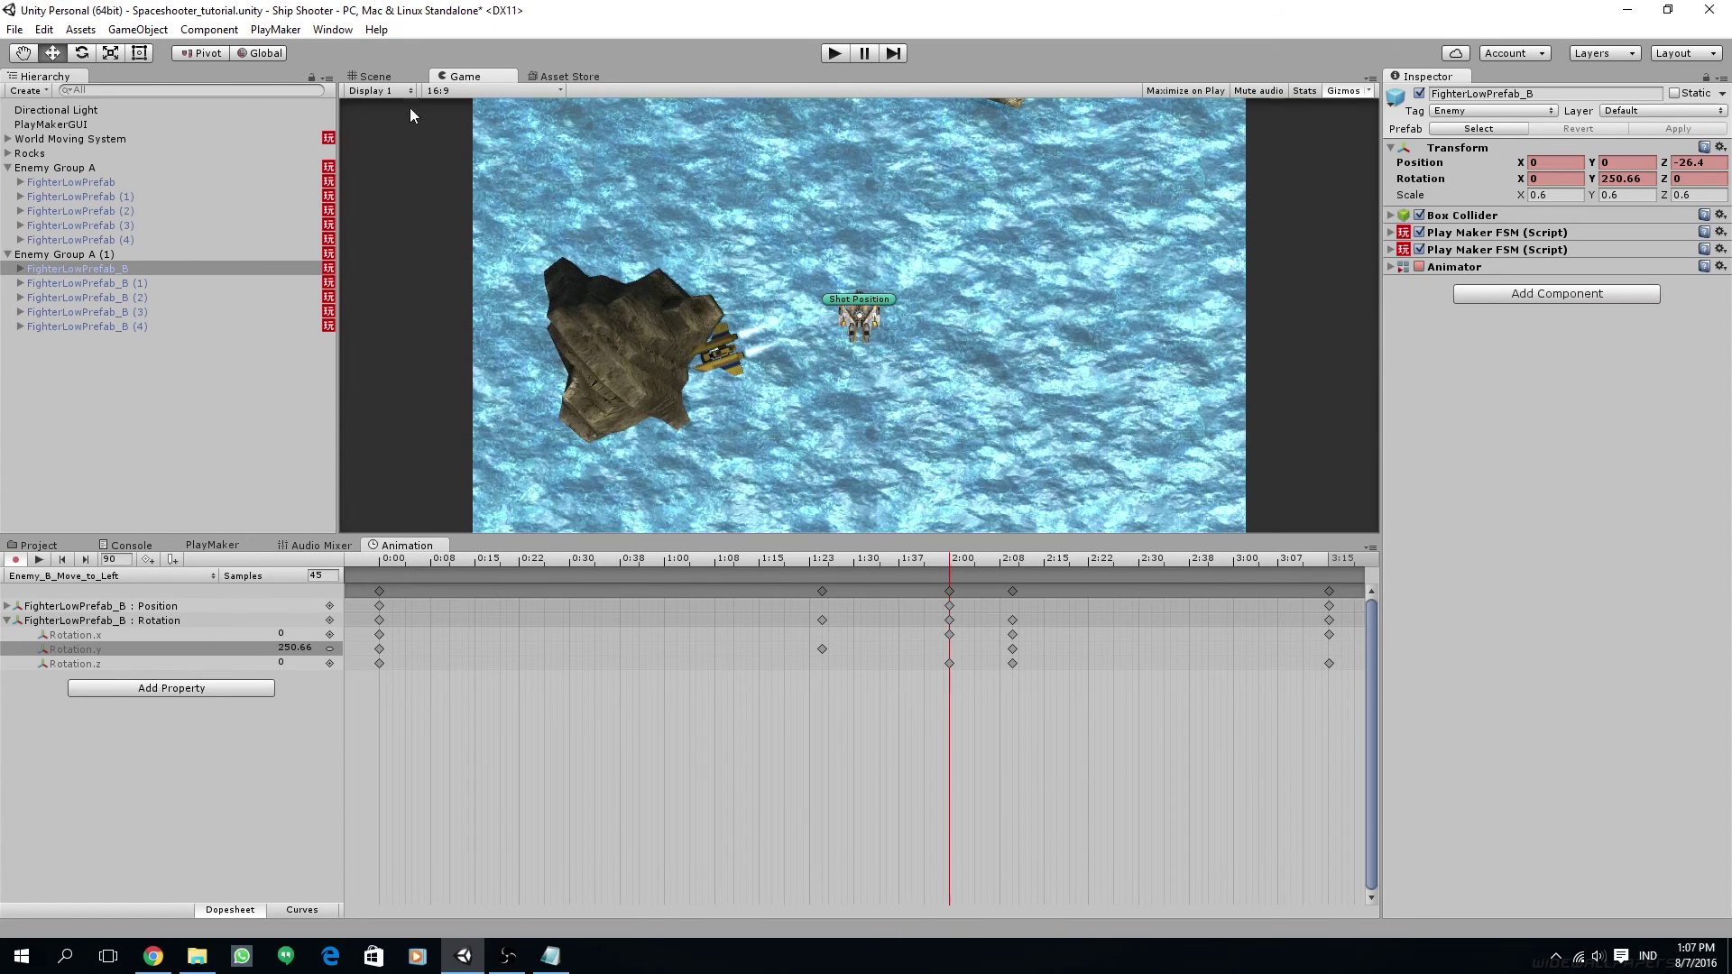
left_click(406, 79)
left_click_drag(852, 305, 851, 316)
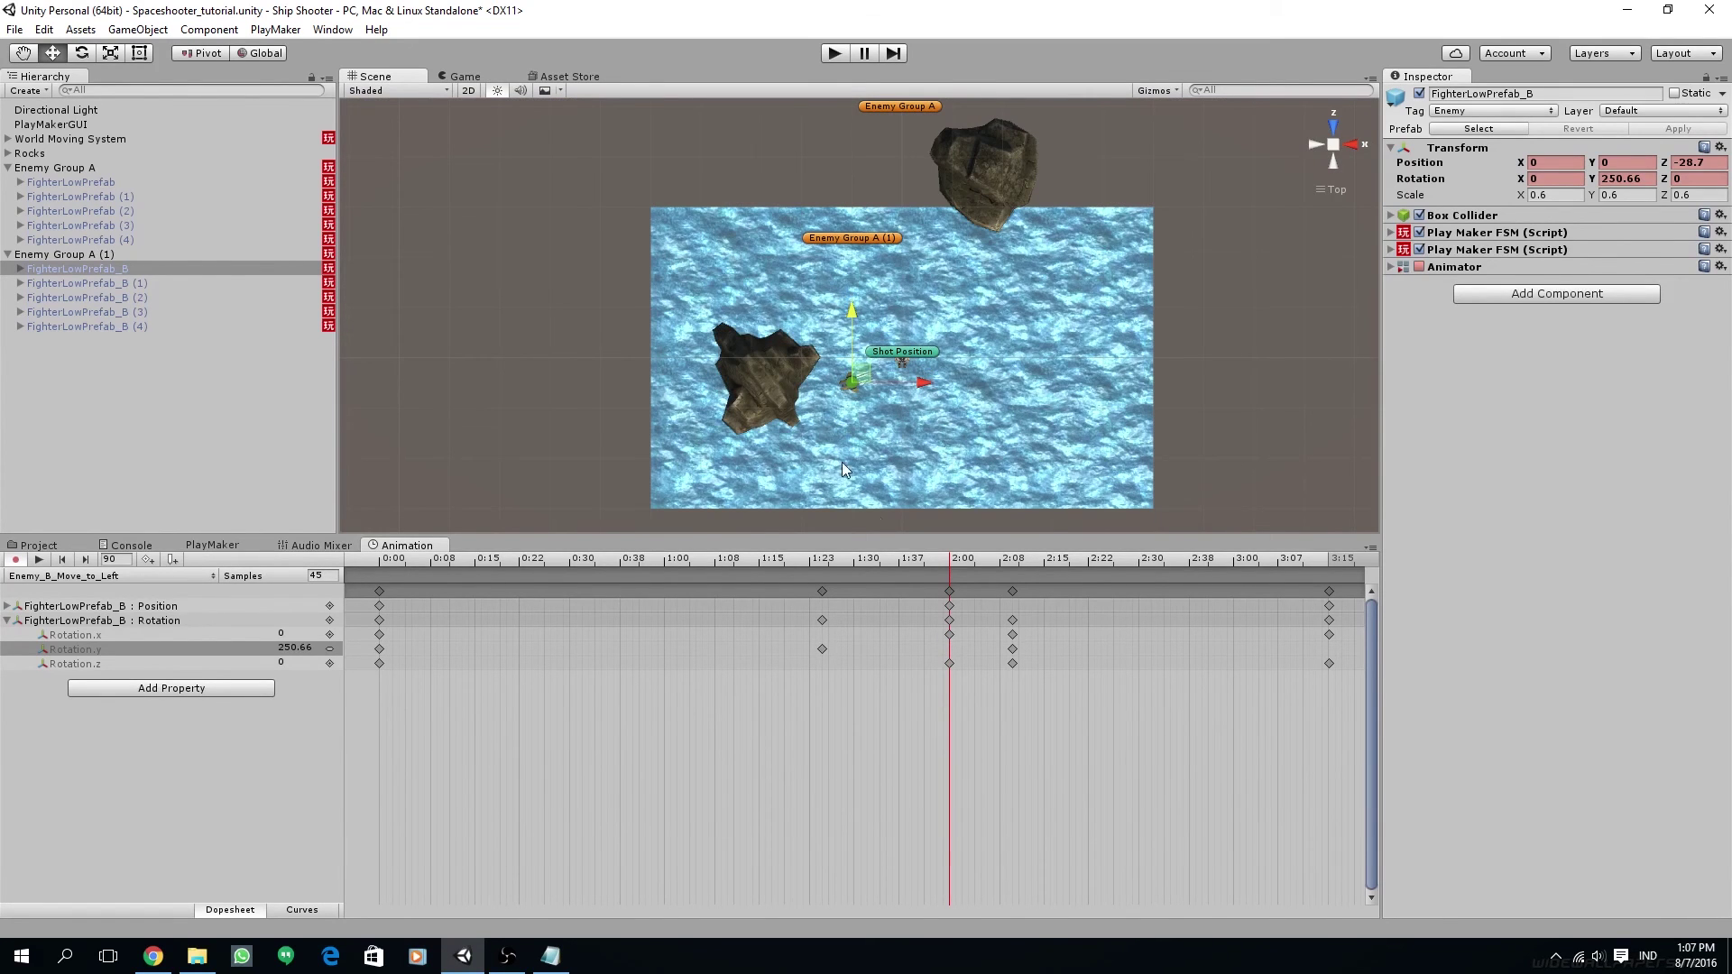
Step: At the clip's last keyframe, 3:15, move the fighter up to Z -29.4 and play the clip
left_click_drag(928, 565, 1332, 609)
left_click_drag(560, 404, 546, 282)
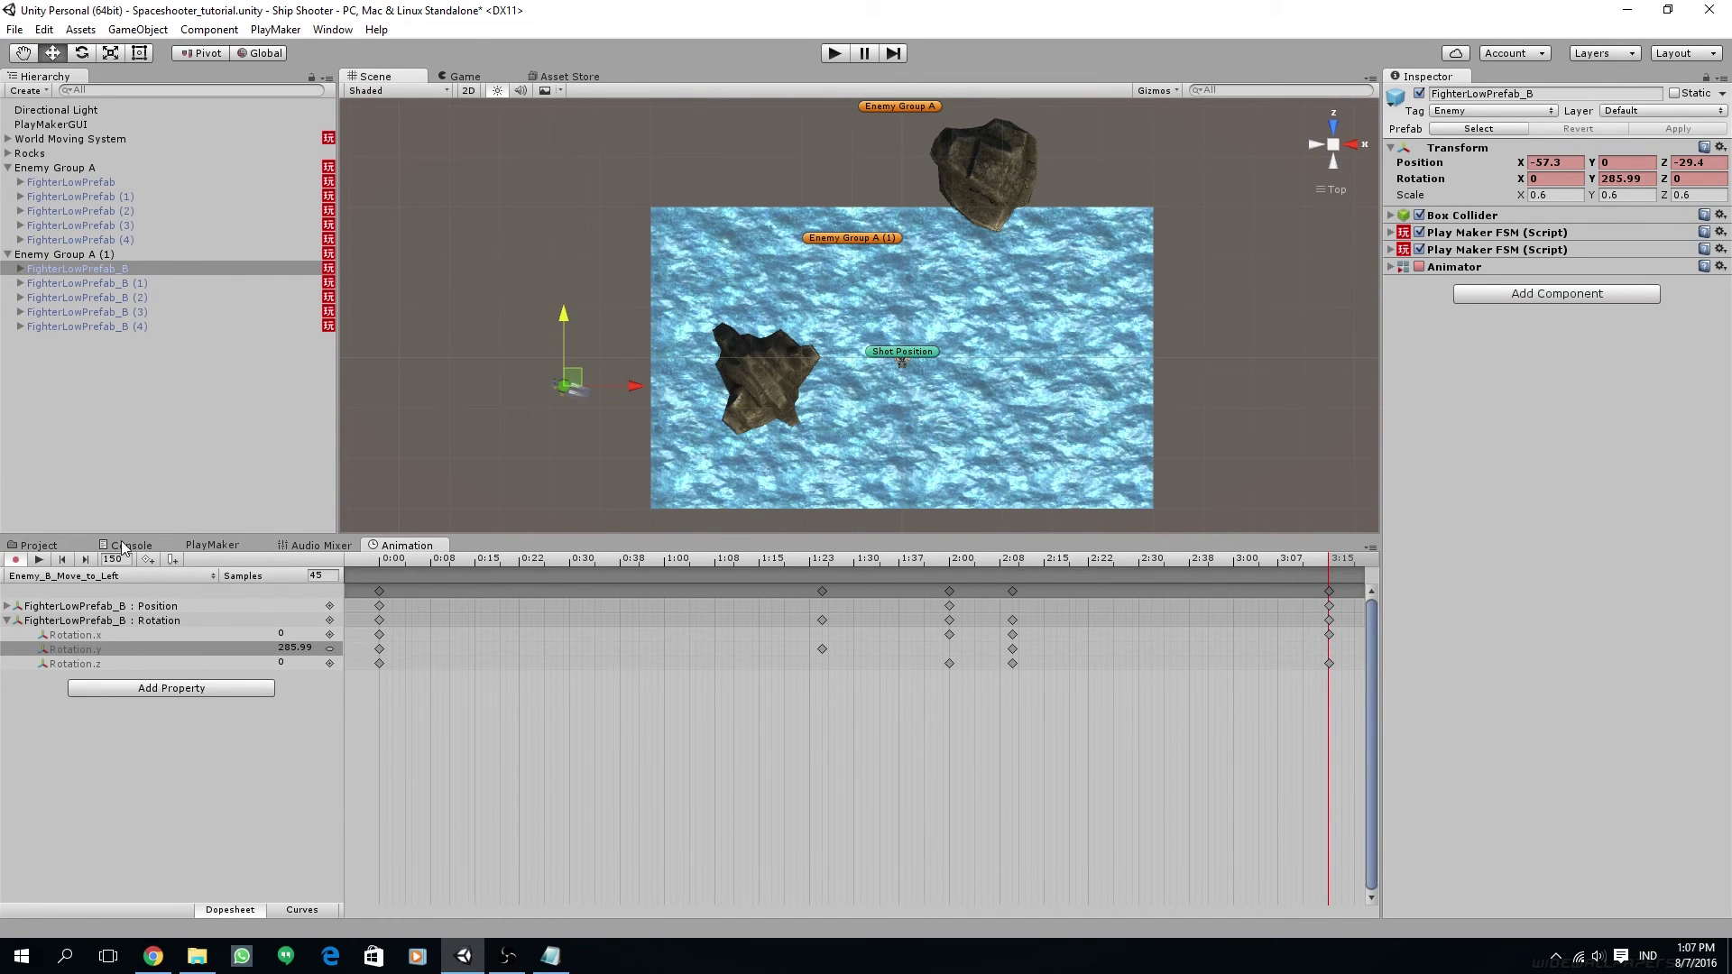
left_click(37, 560)
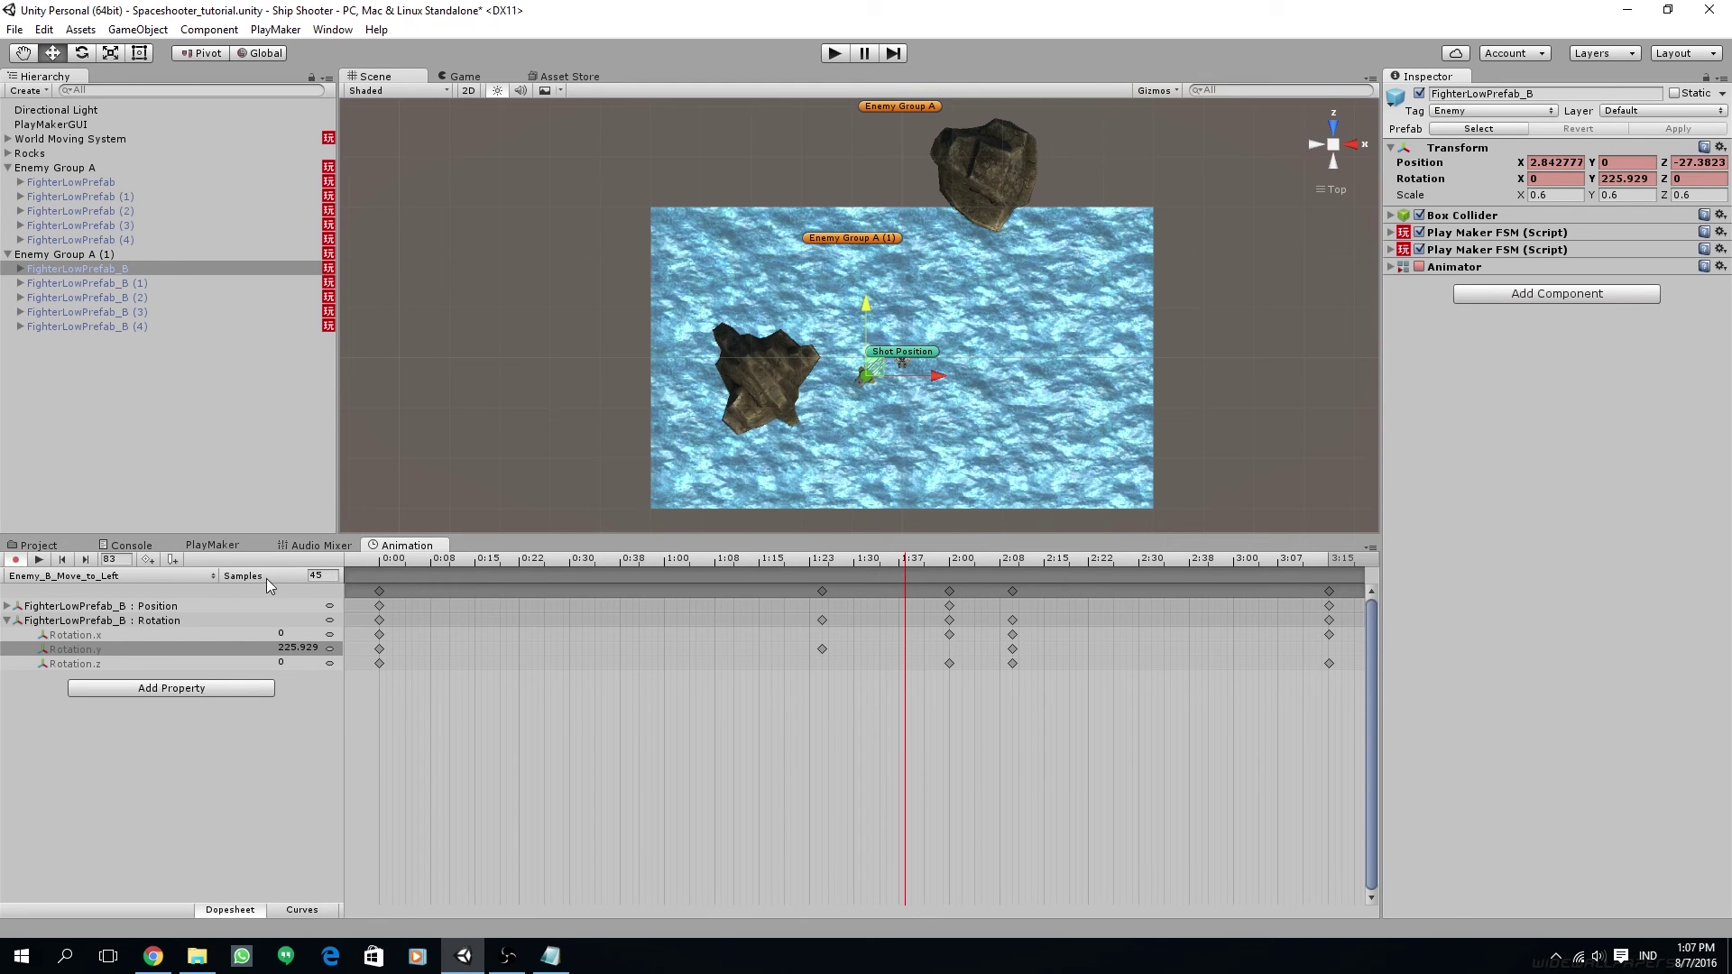
Step: Try a sample rate of 60 for the clip and preview the flight in the Scene and Game views
type("60")
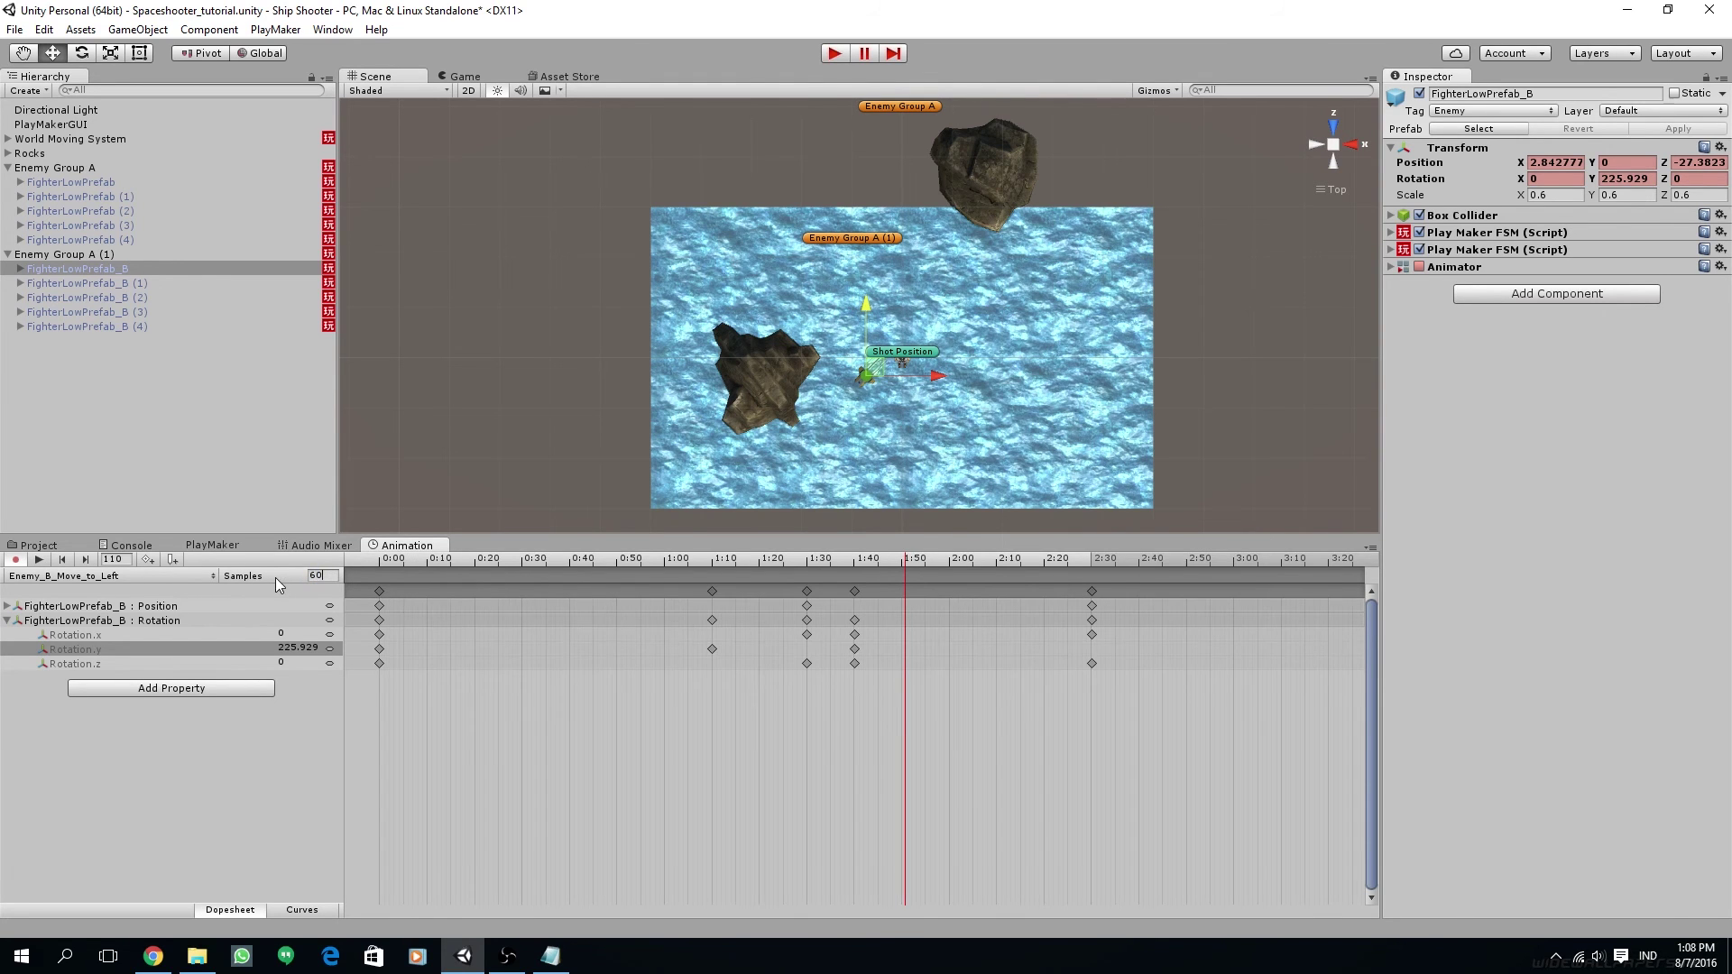
left_click(39, 560)
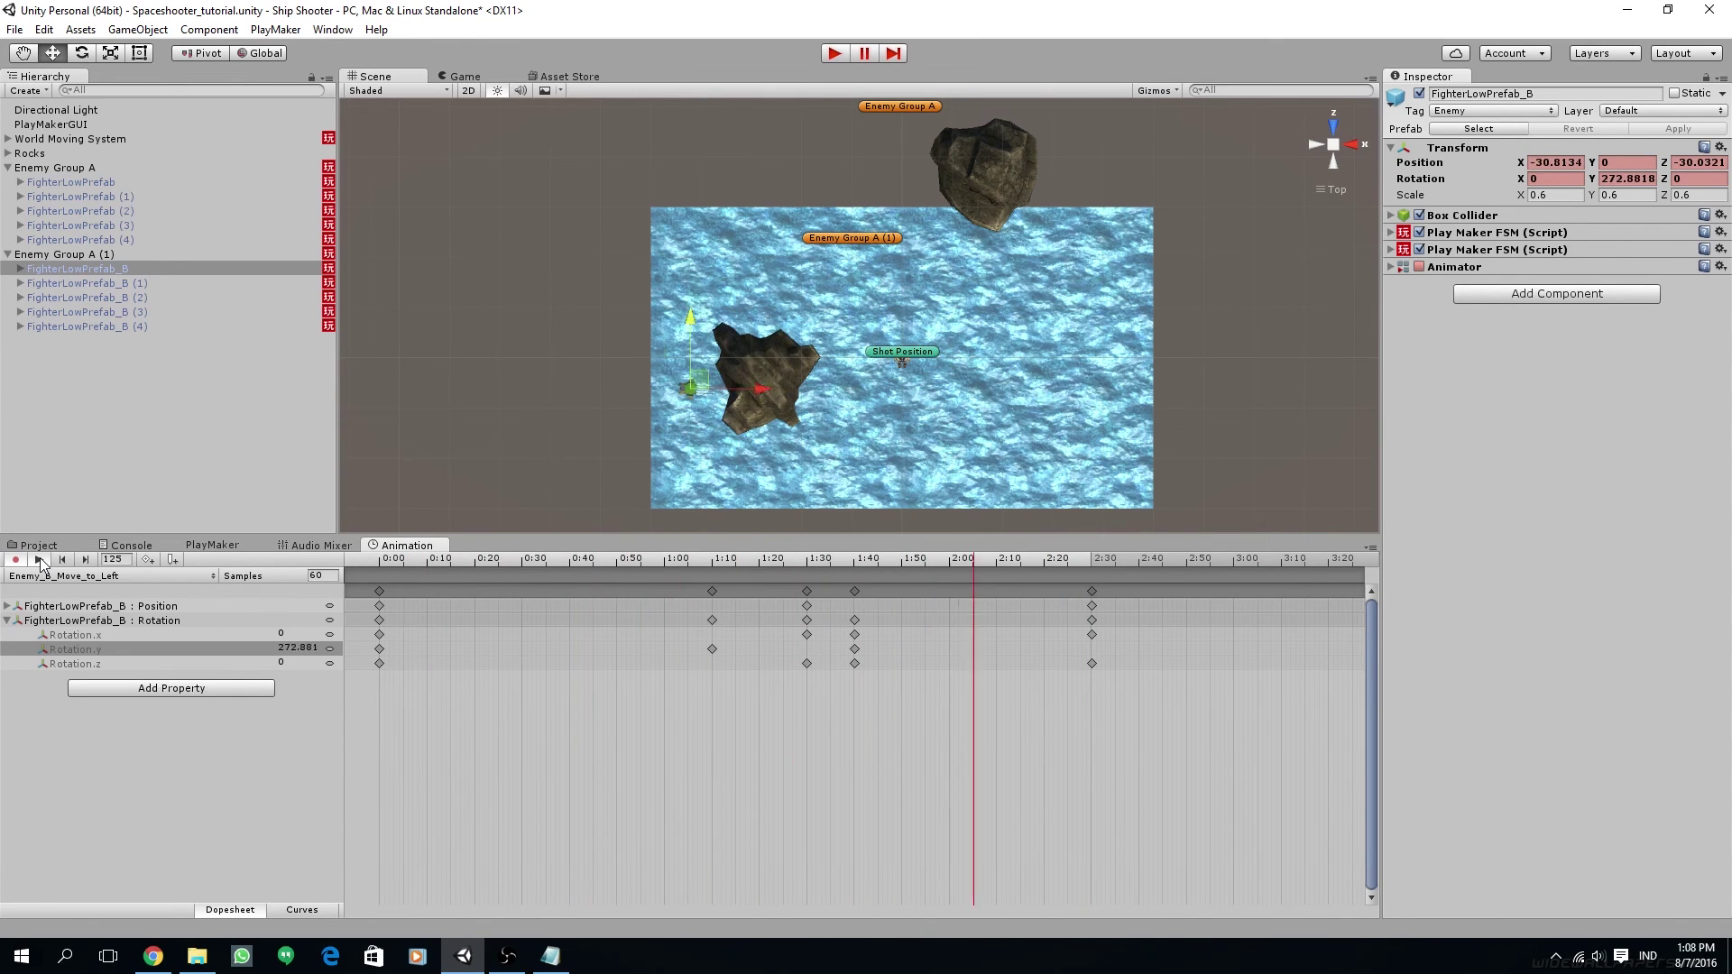
left_click(467, 76)
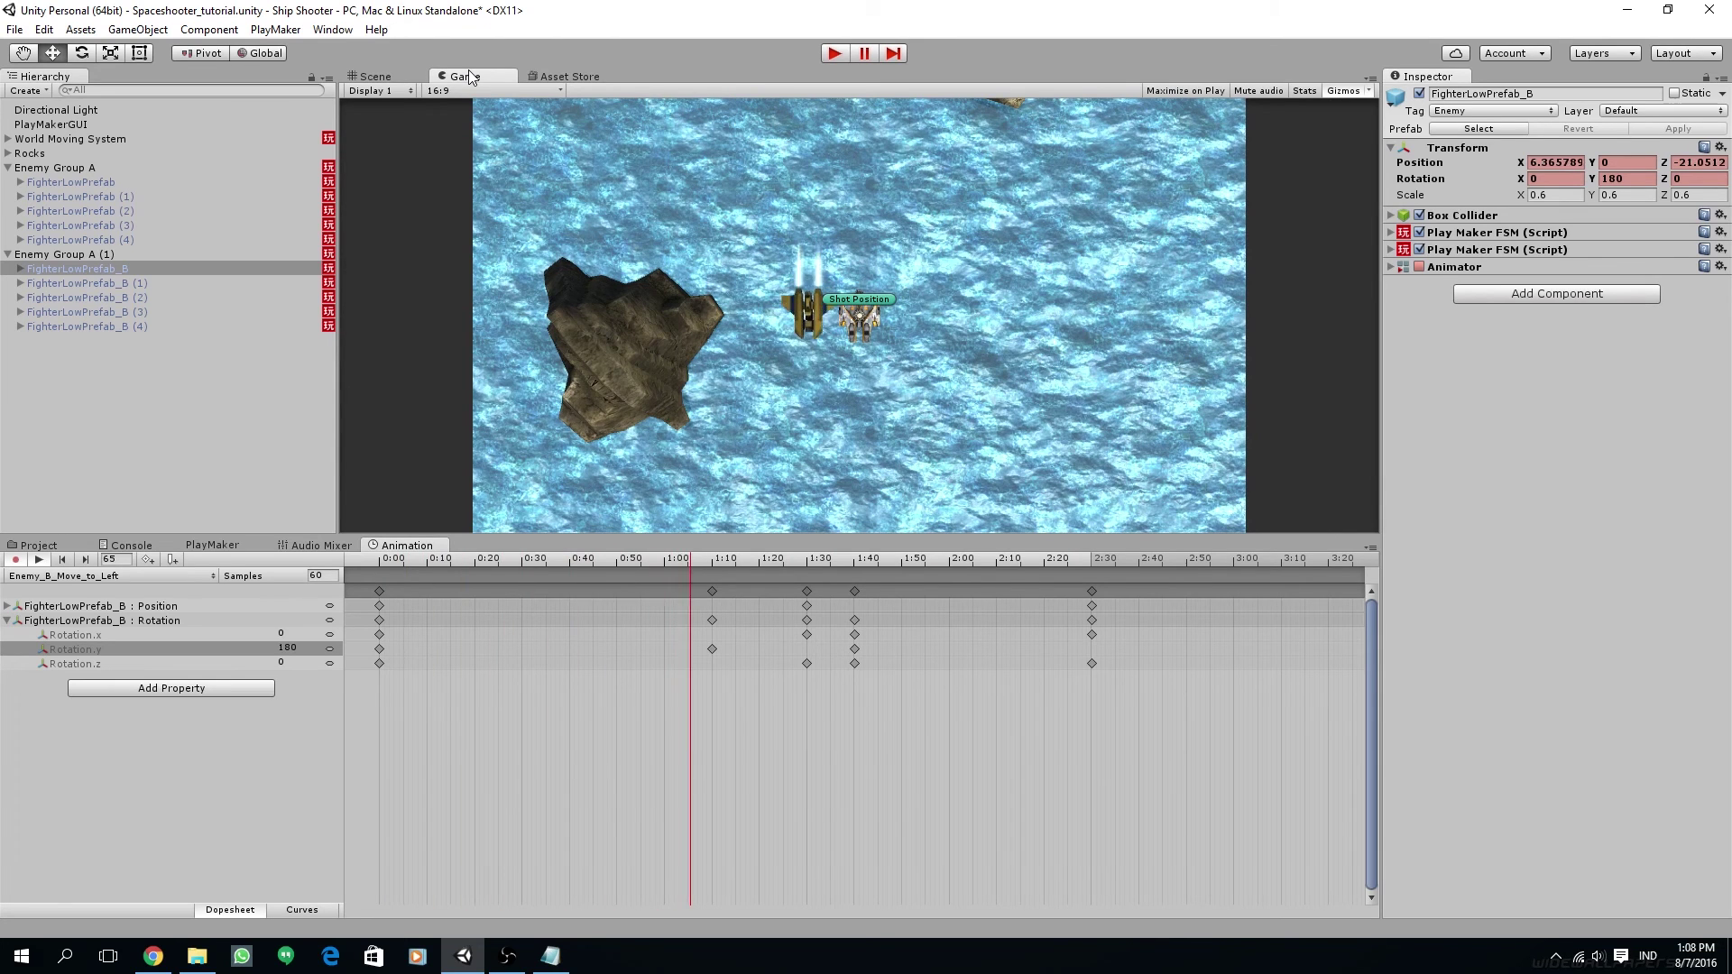
left_click(375, 76)
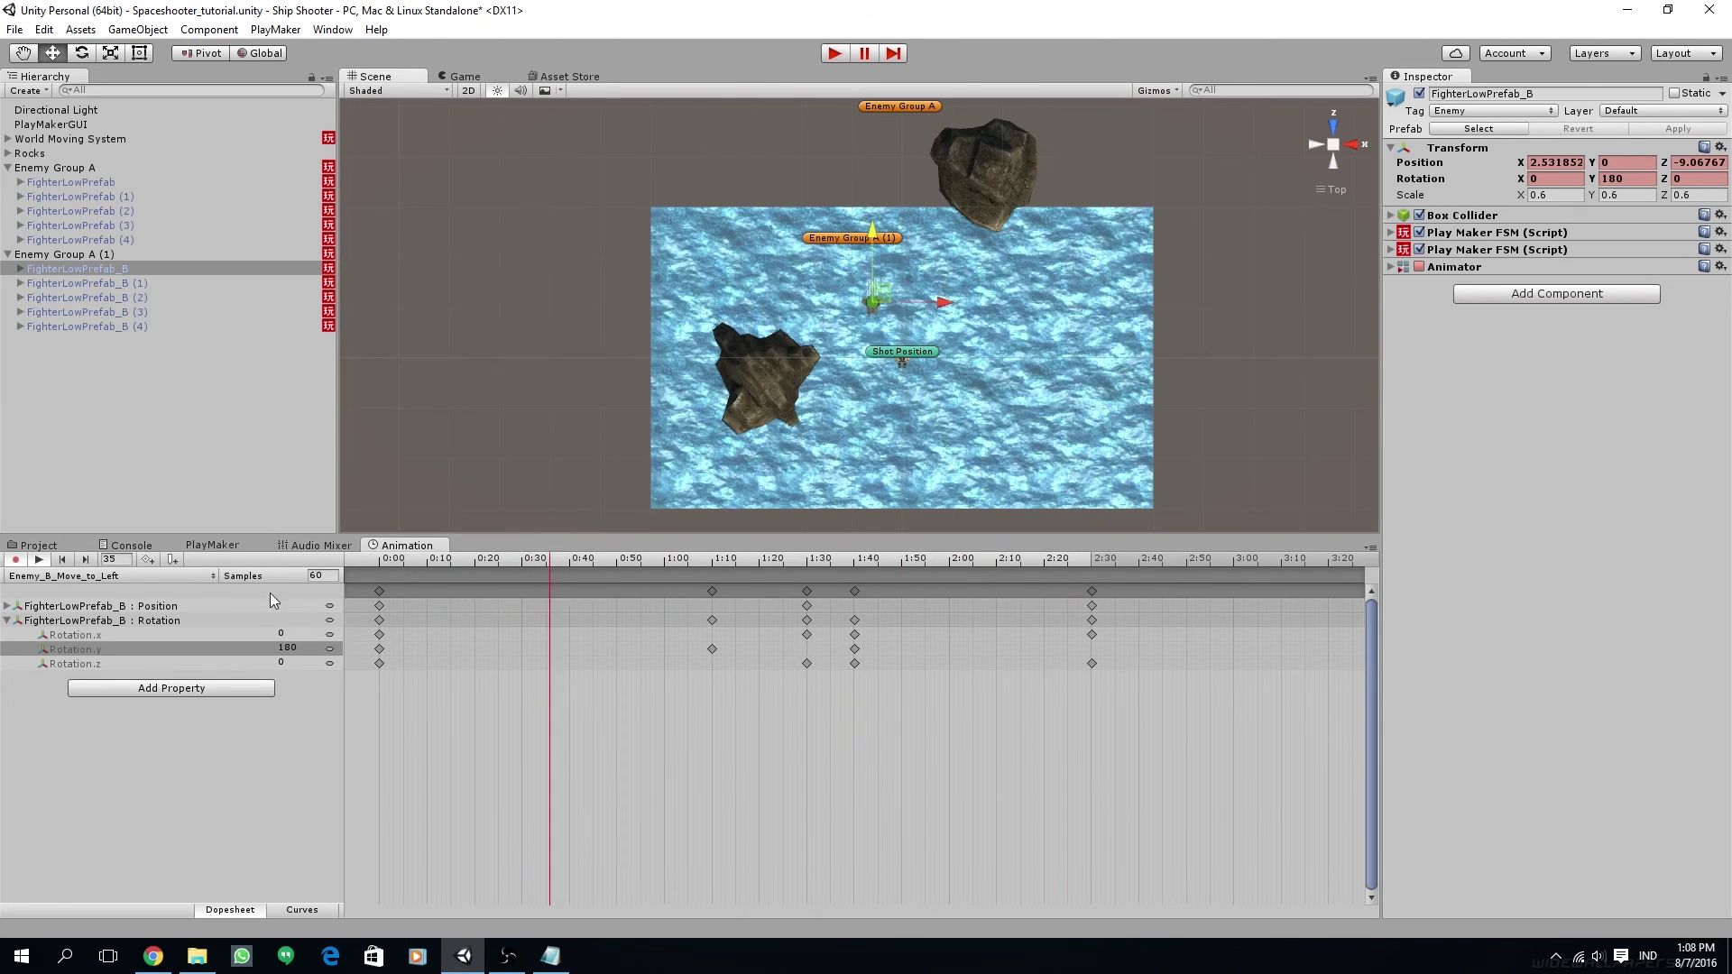
Step: Set the clip's samples to 50 and preview the flight in the Game view
type("50")
left_click(39, 559)
left_click(458, 76)
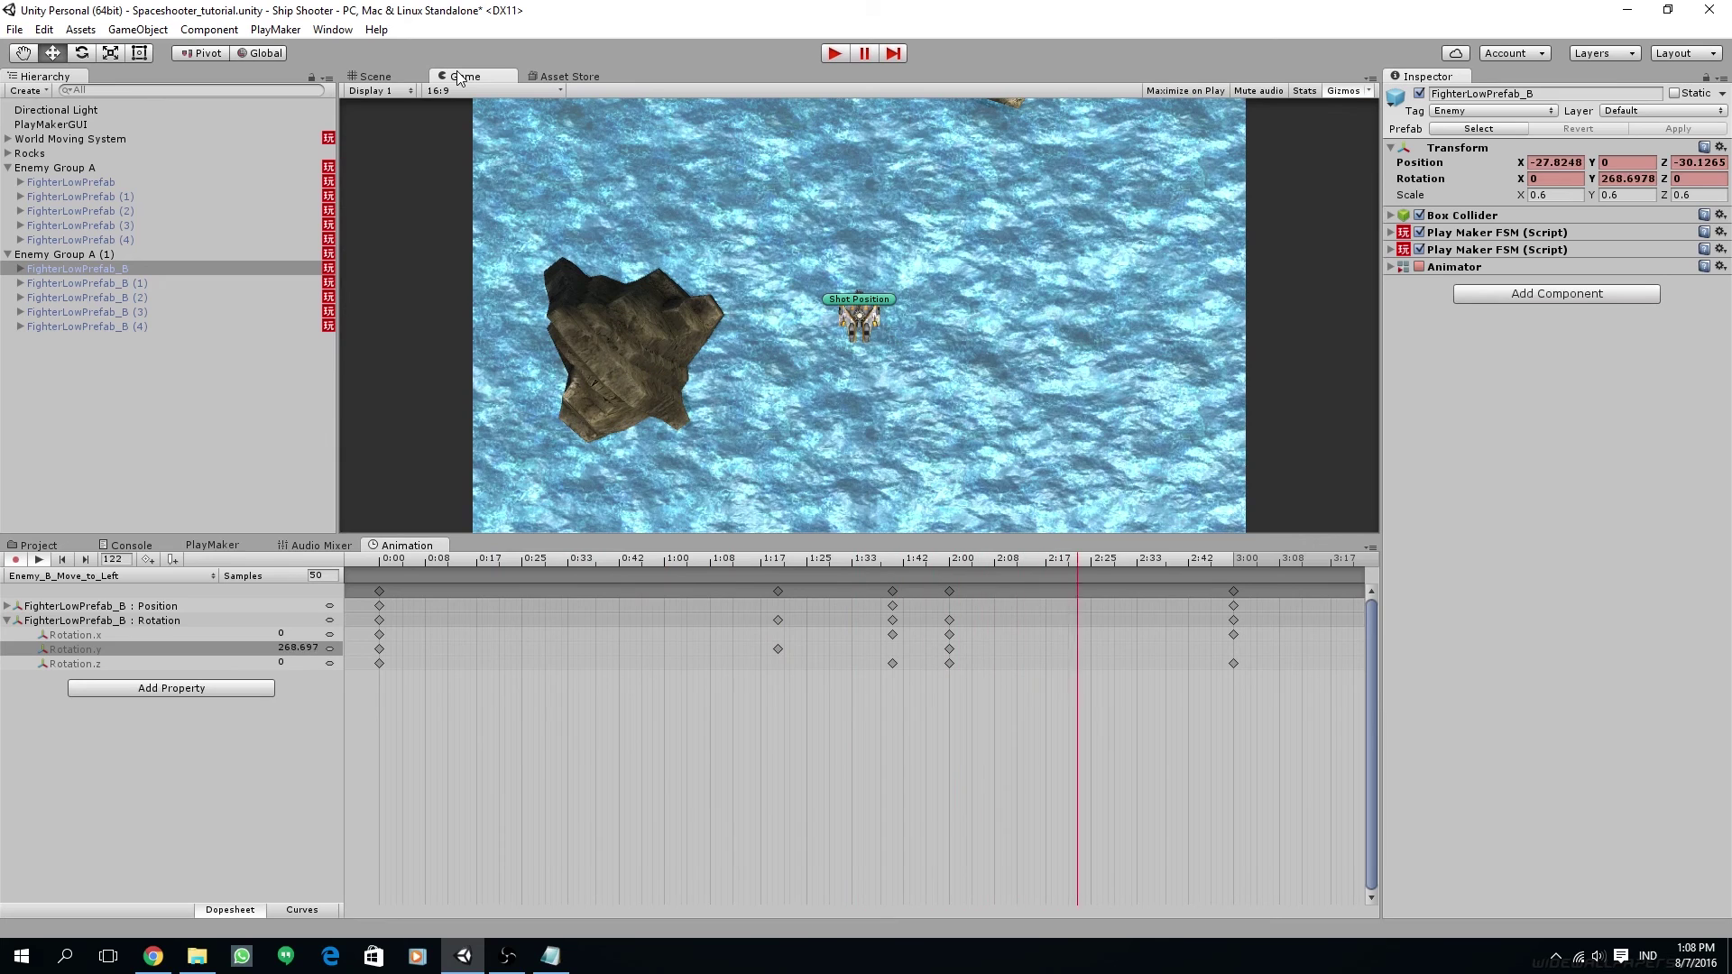
left_click(39, 559)
Step: Return the clip to its first frame, end its recording preview and show the project assets
left_click_drag(516, 566, 79, 564)
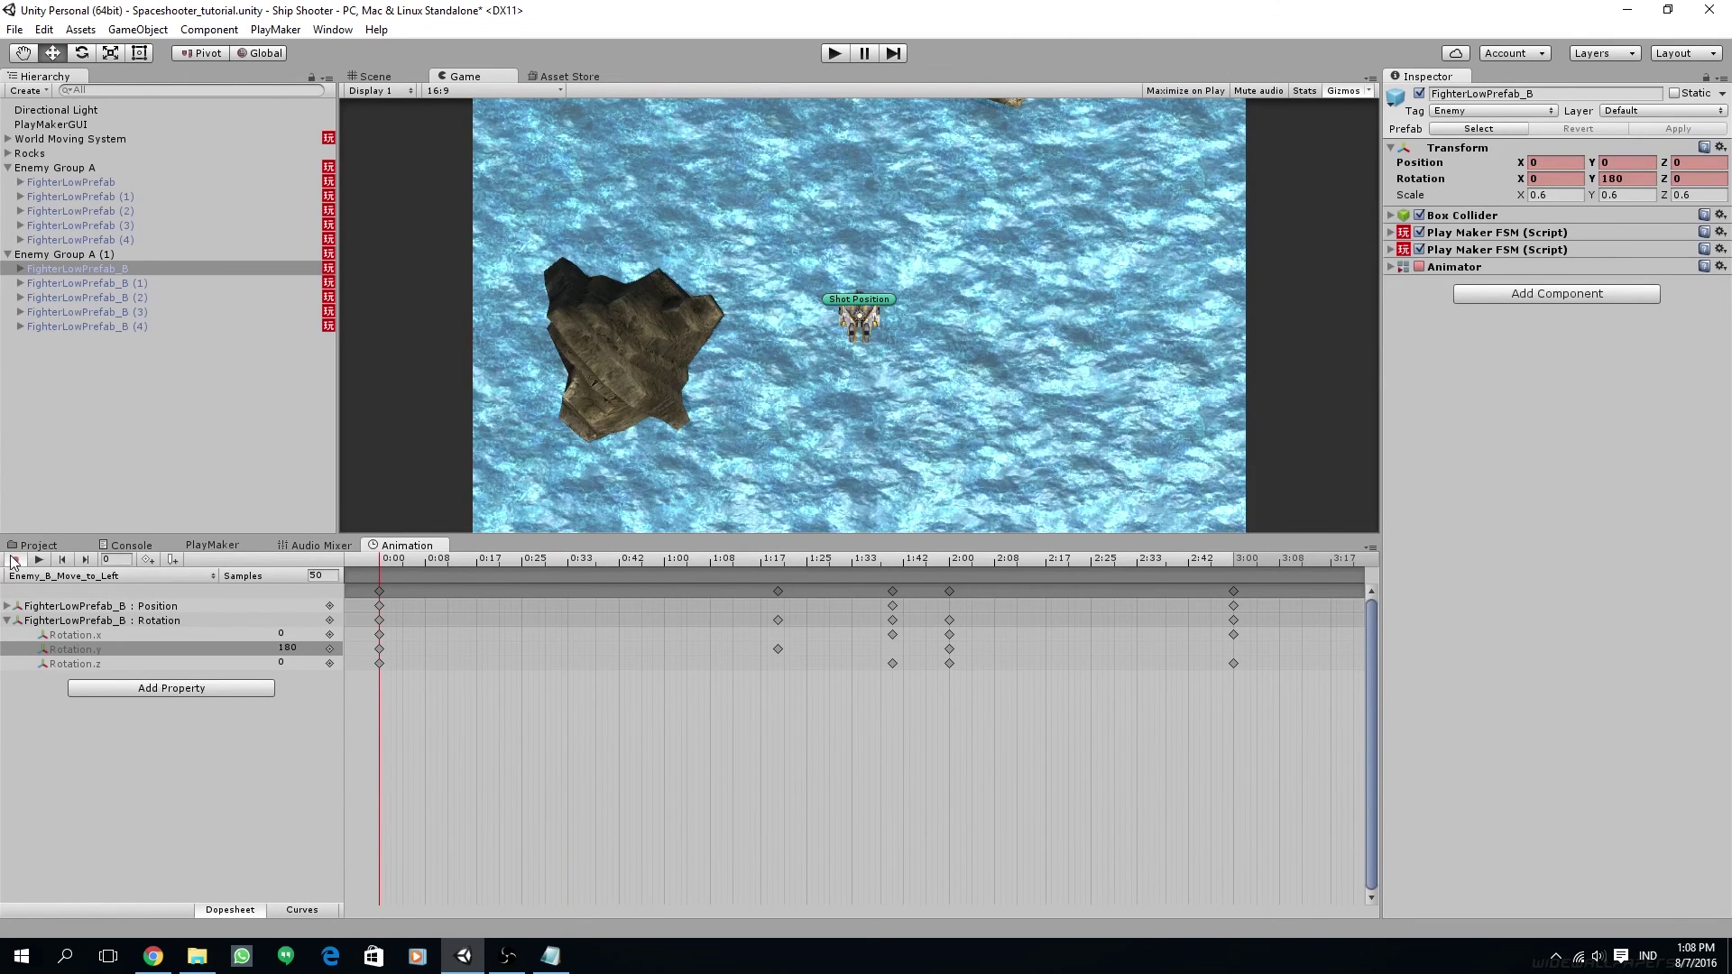
left_click(14, 560)
left_click(36, 545)
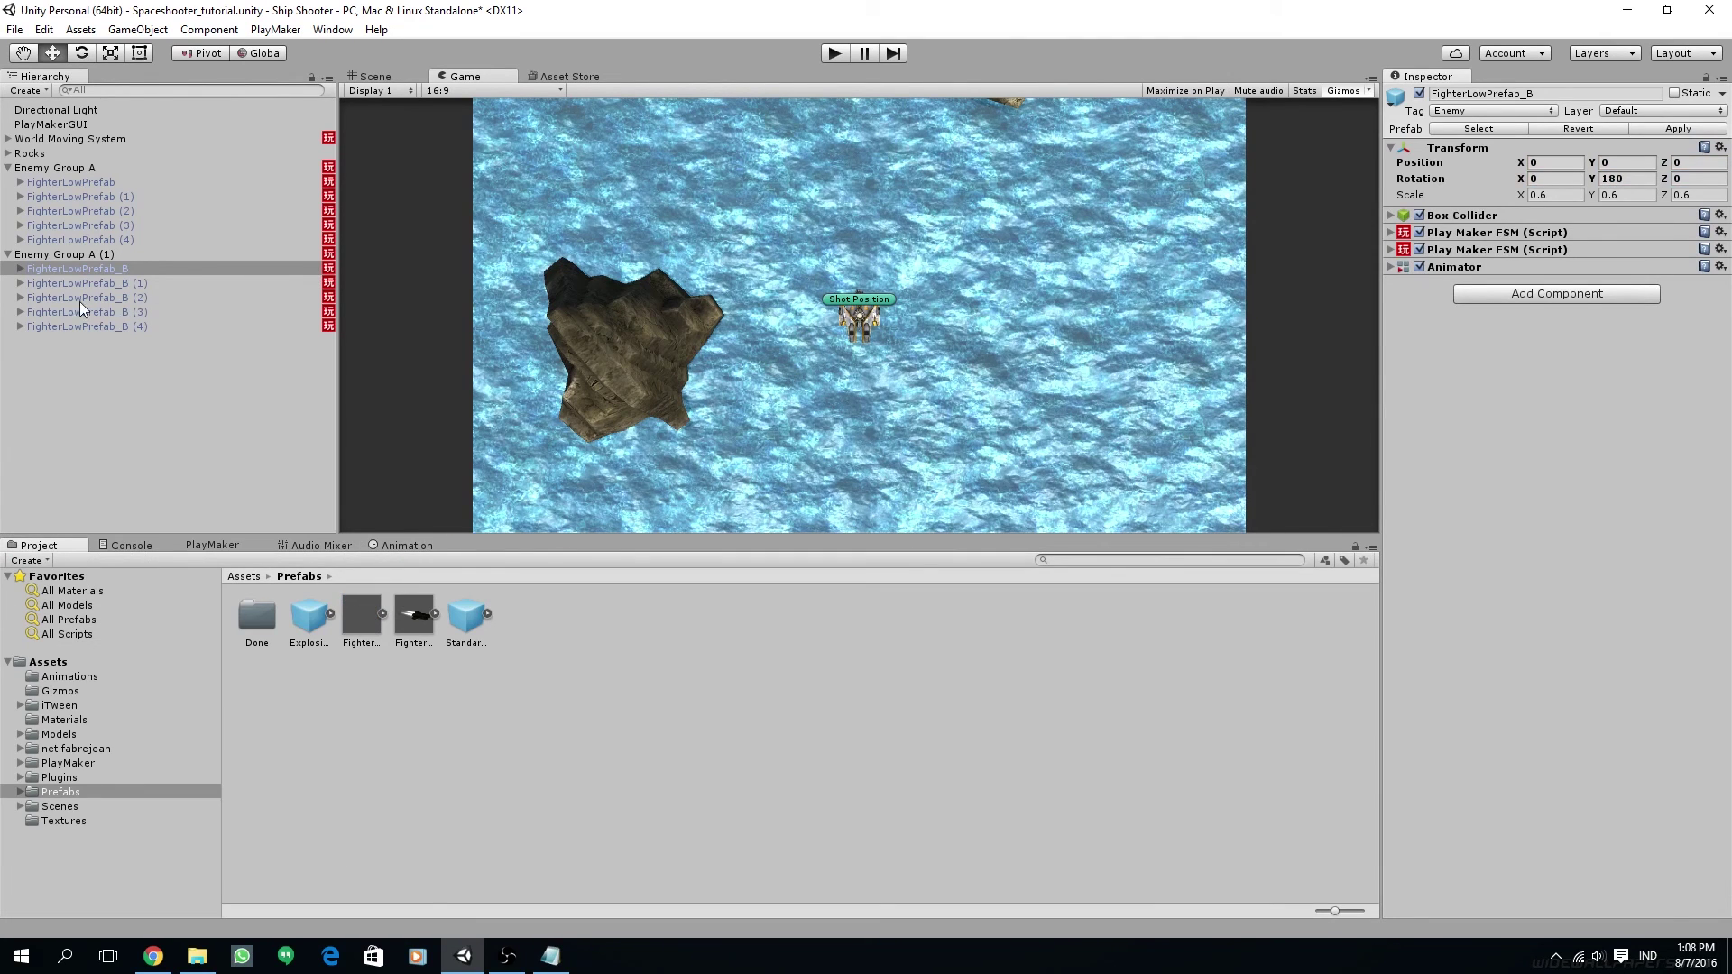
Step: Deactivate the first FighterLowPrefab_B and compare its active state with FighterLowPrefab_B (1)
left_click(373, 76)
scroll(823, 197, "down", 3)
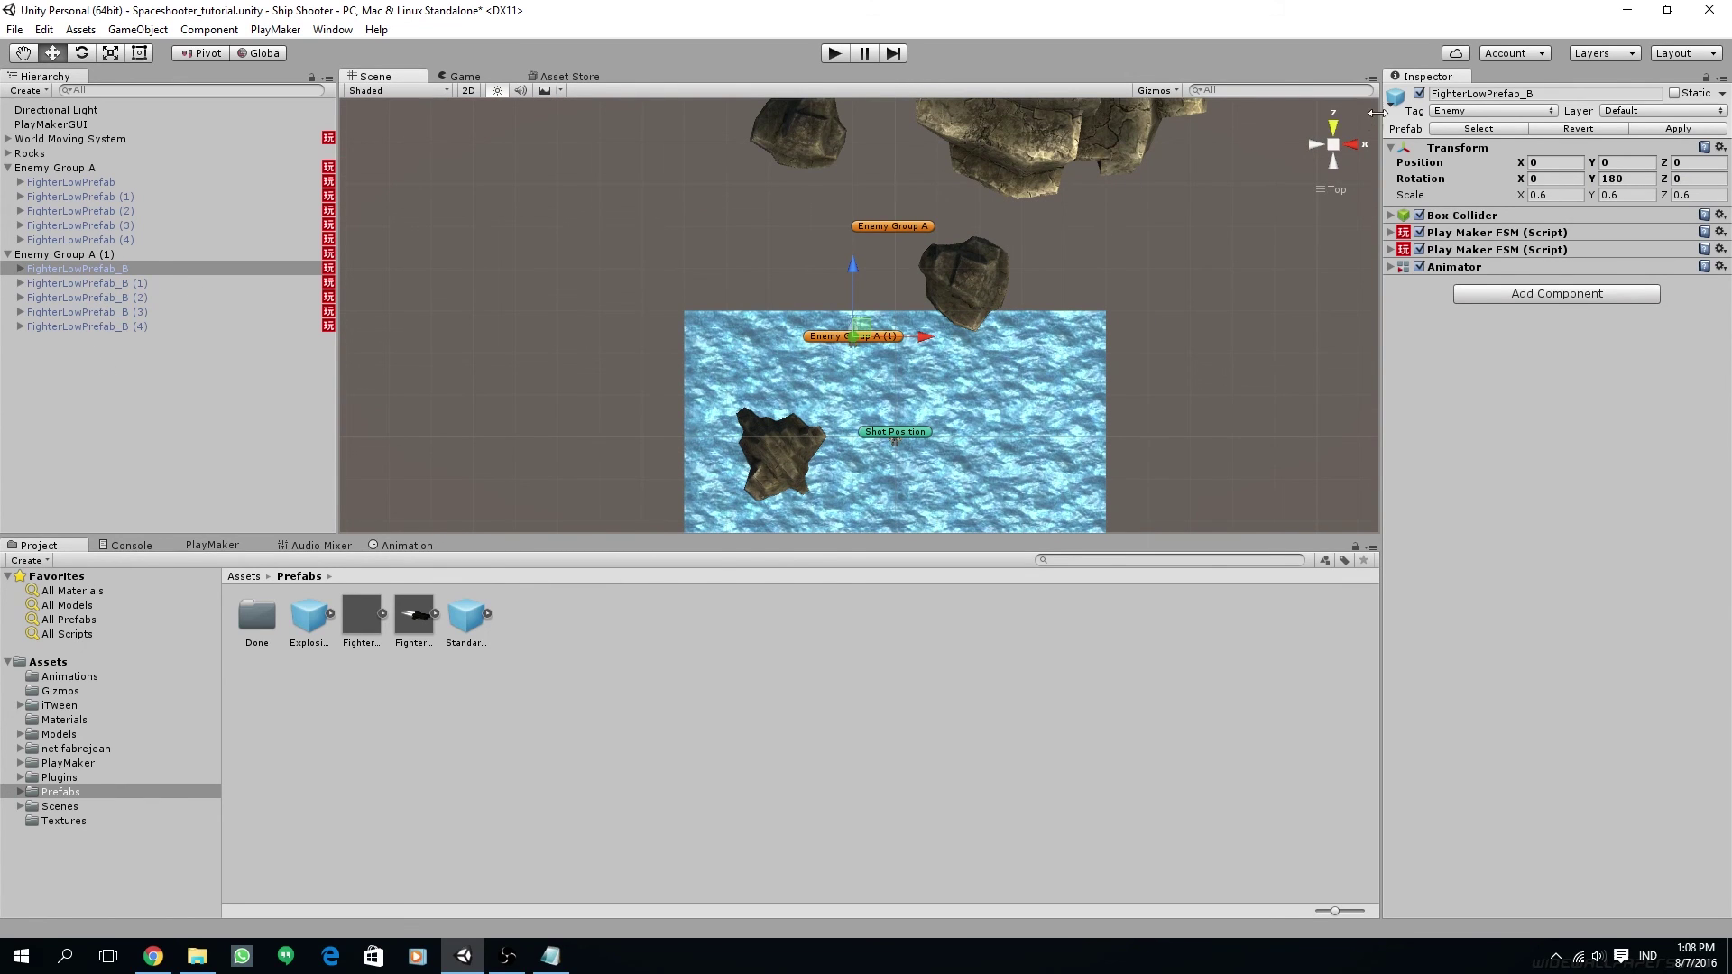
left_click(81, 269)
left_click(1426, 96)
left_click(122, 281)
left_click(136, 268)
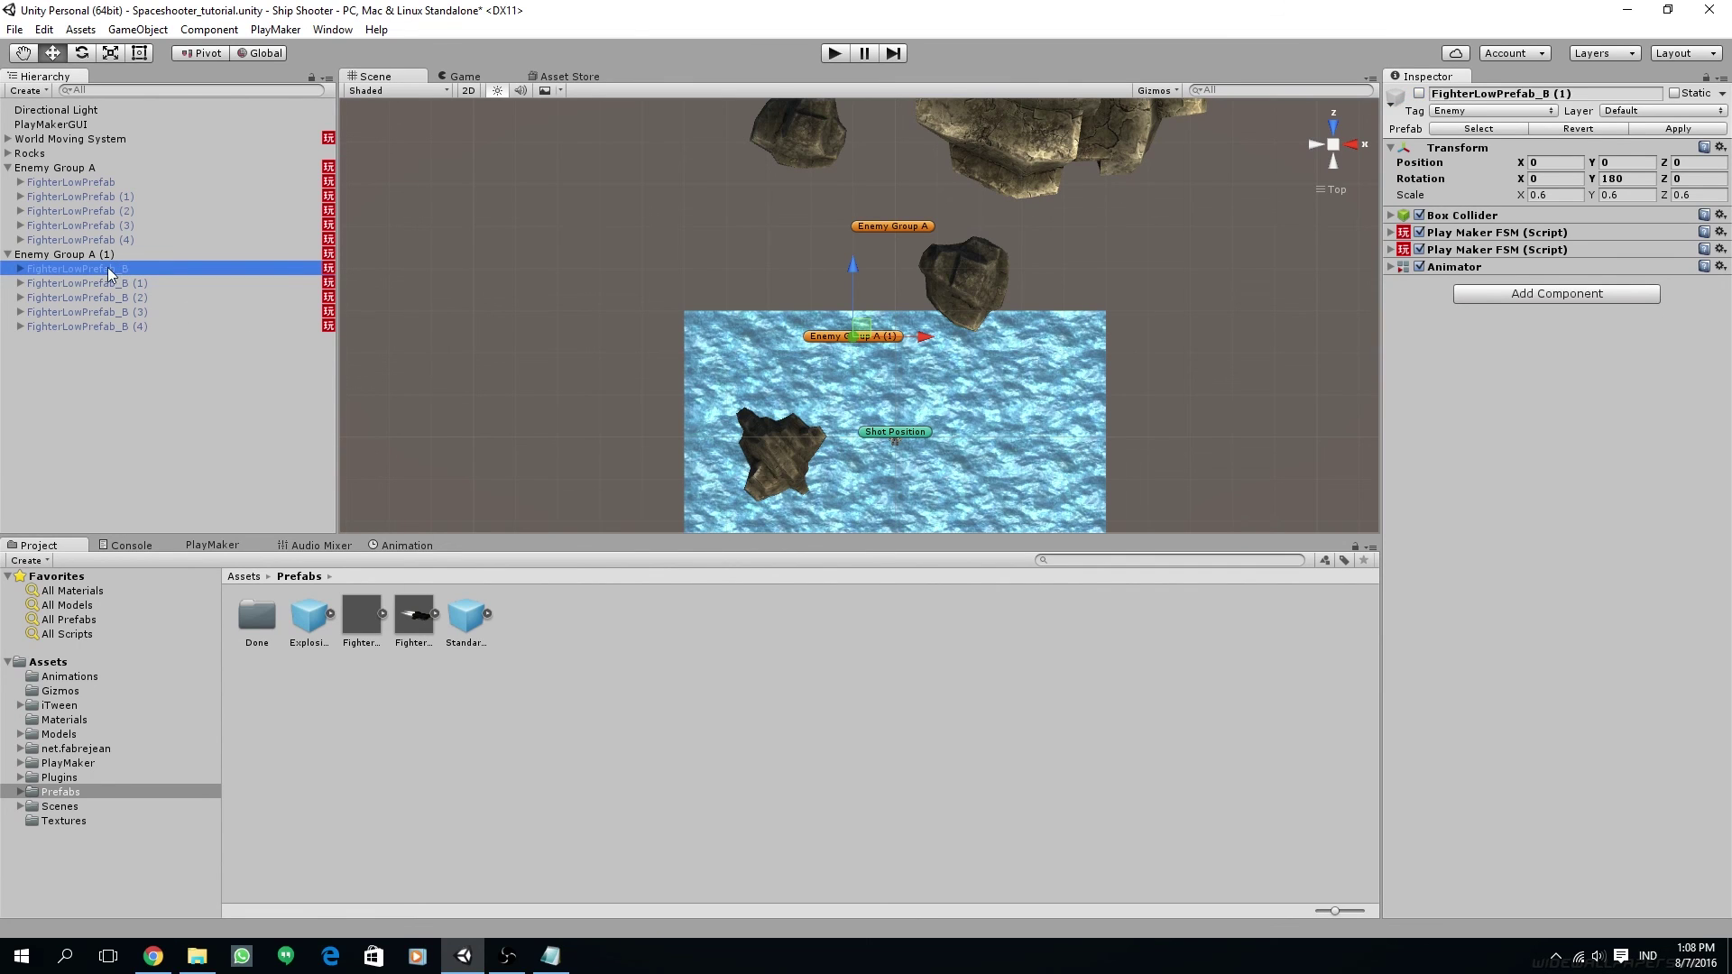
Step: Move Enemy Group A (1) back up beyond Enemy Group A to Z 85.4 and save the scene
left_click(148, 254)
middle_click_drag(775, 267, 777, 318)
left_click_drag(856, 323, 865, 176)
key("f")
left_click_drag(858, 299, 866, 249)
middle_click_drag(854, 391, 862, 281)
key("ctrl+s")
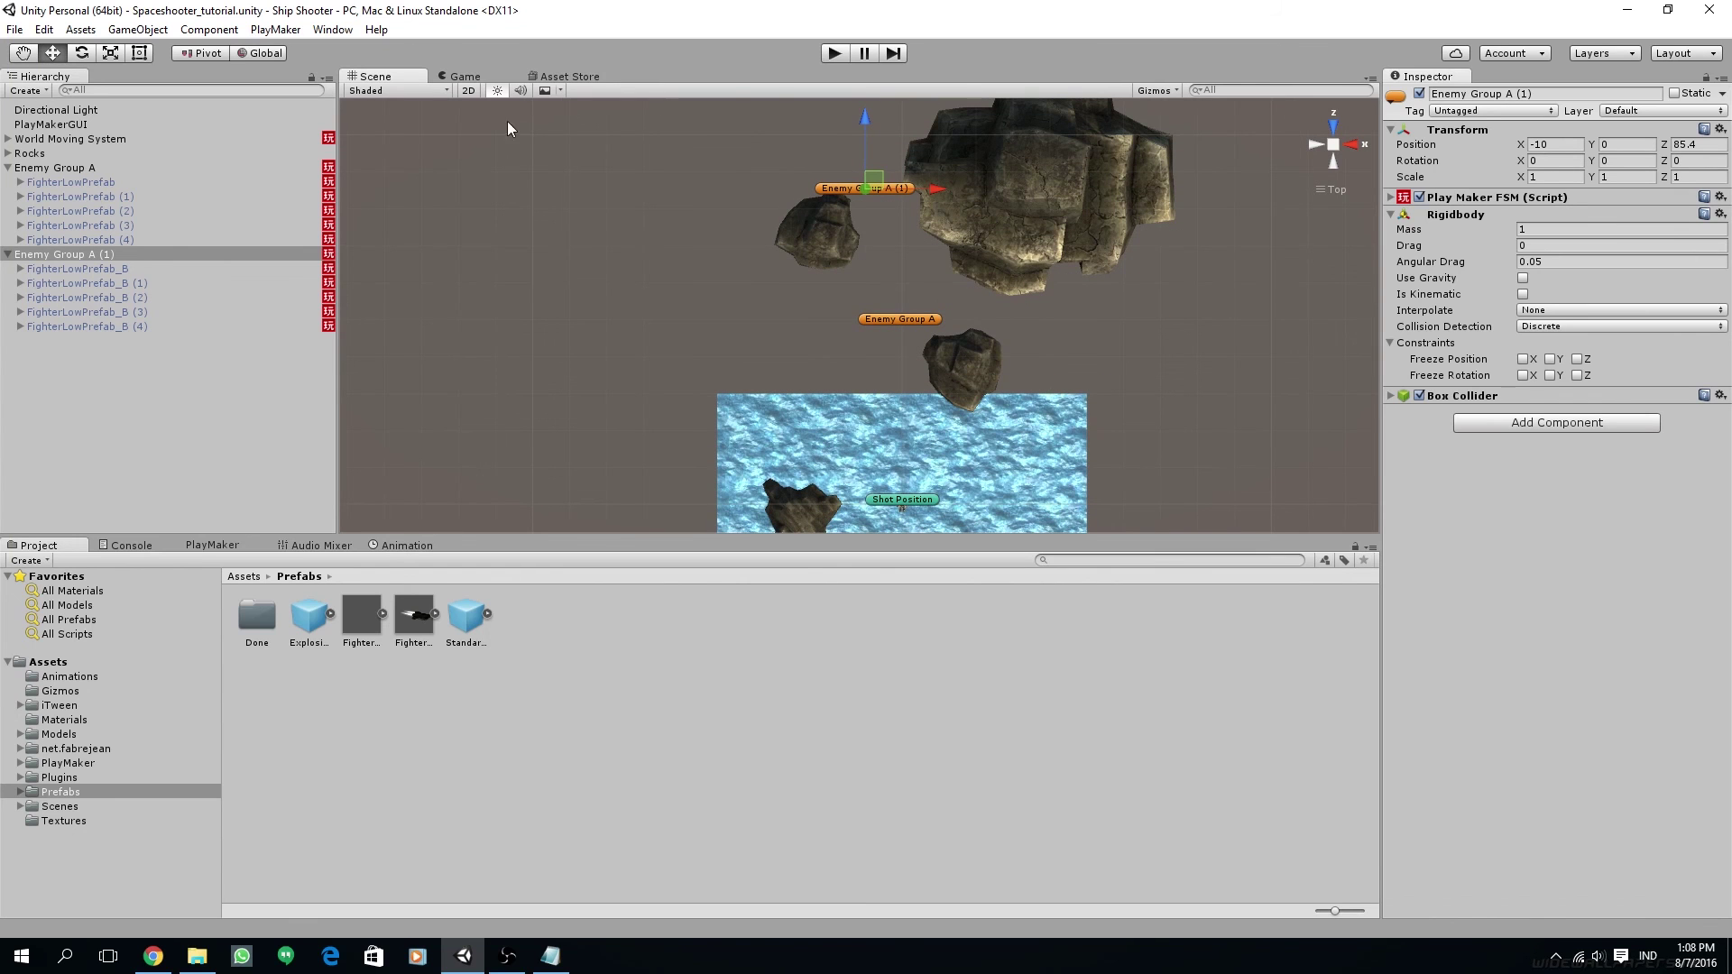
Step: Play-test the game, steering the ship against both enemy groups, stop the run and start another one
left_click(836, 55)
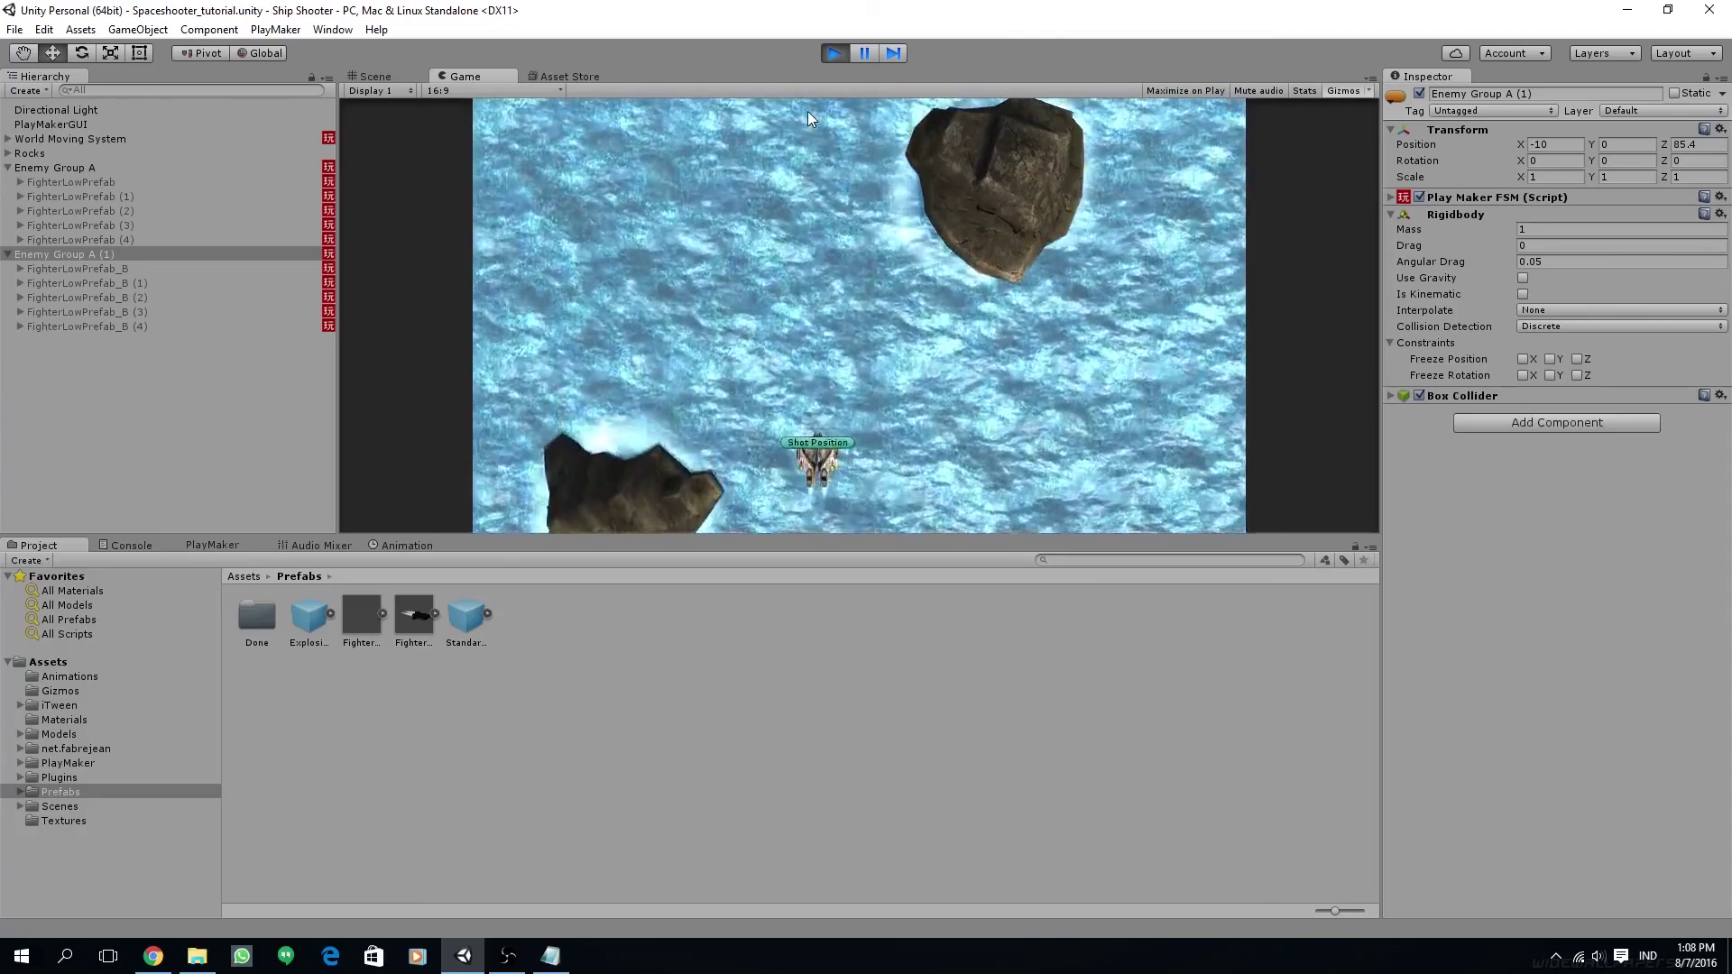
key("Left")
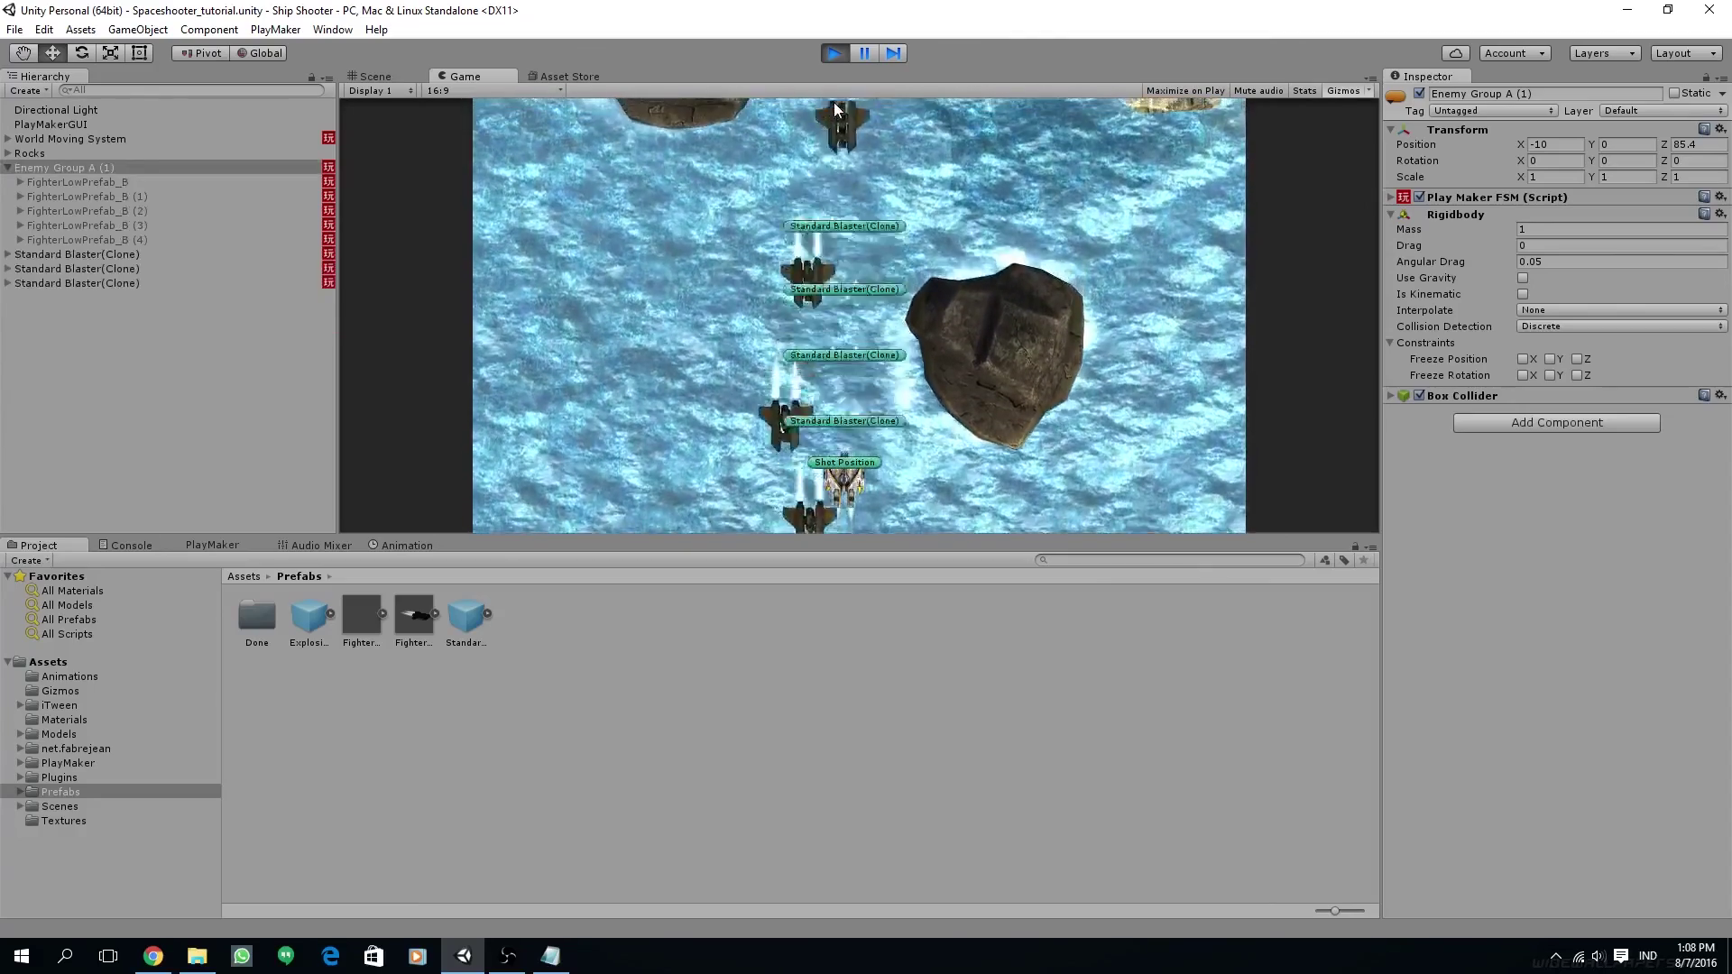
key("Left")
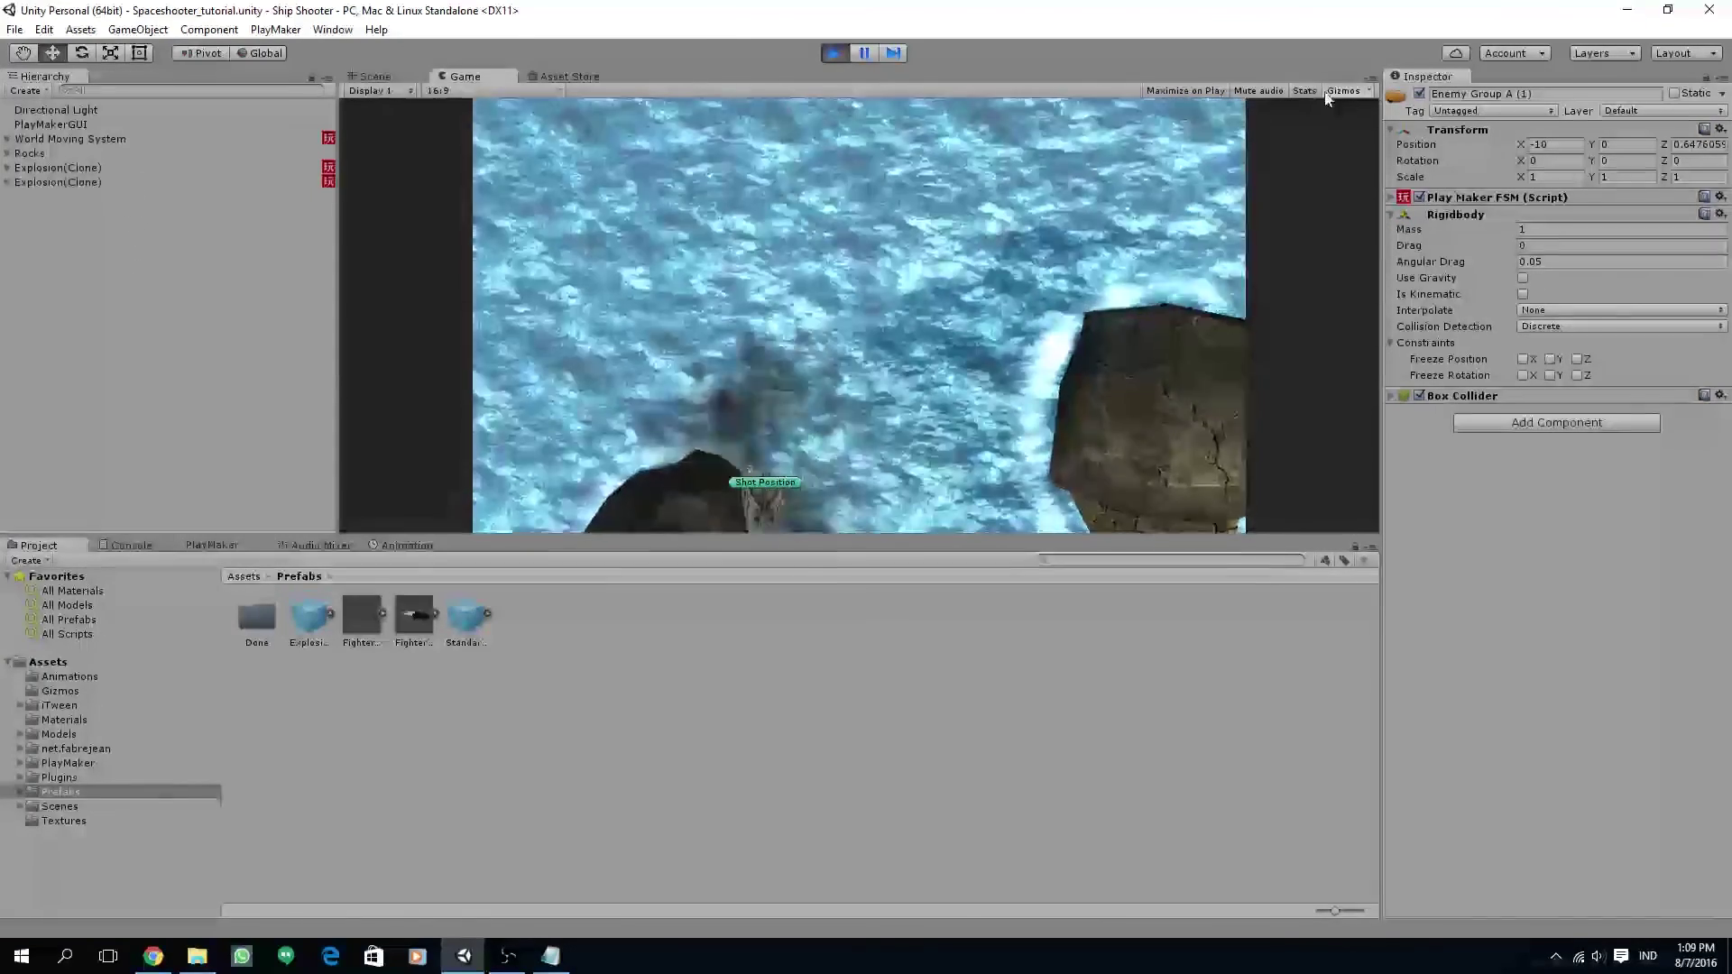
left_click(835, 52)
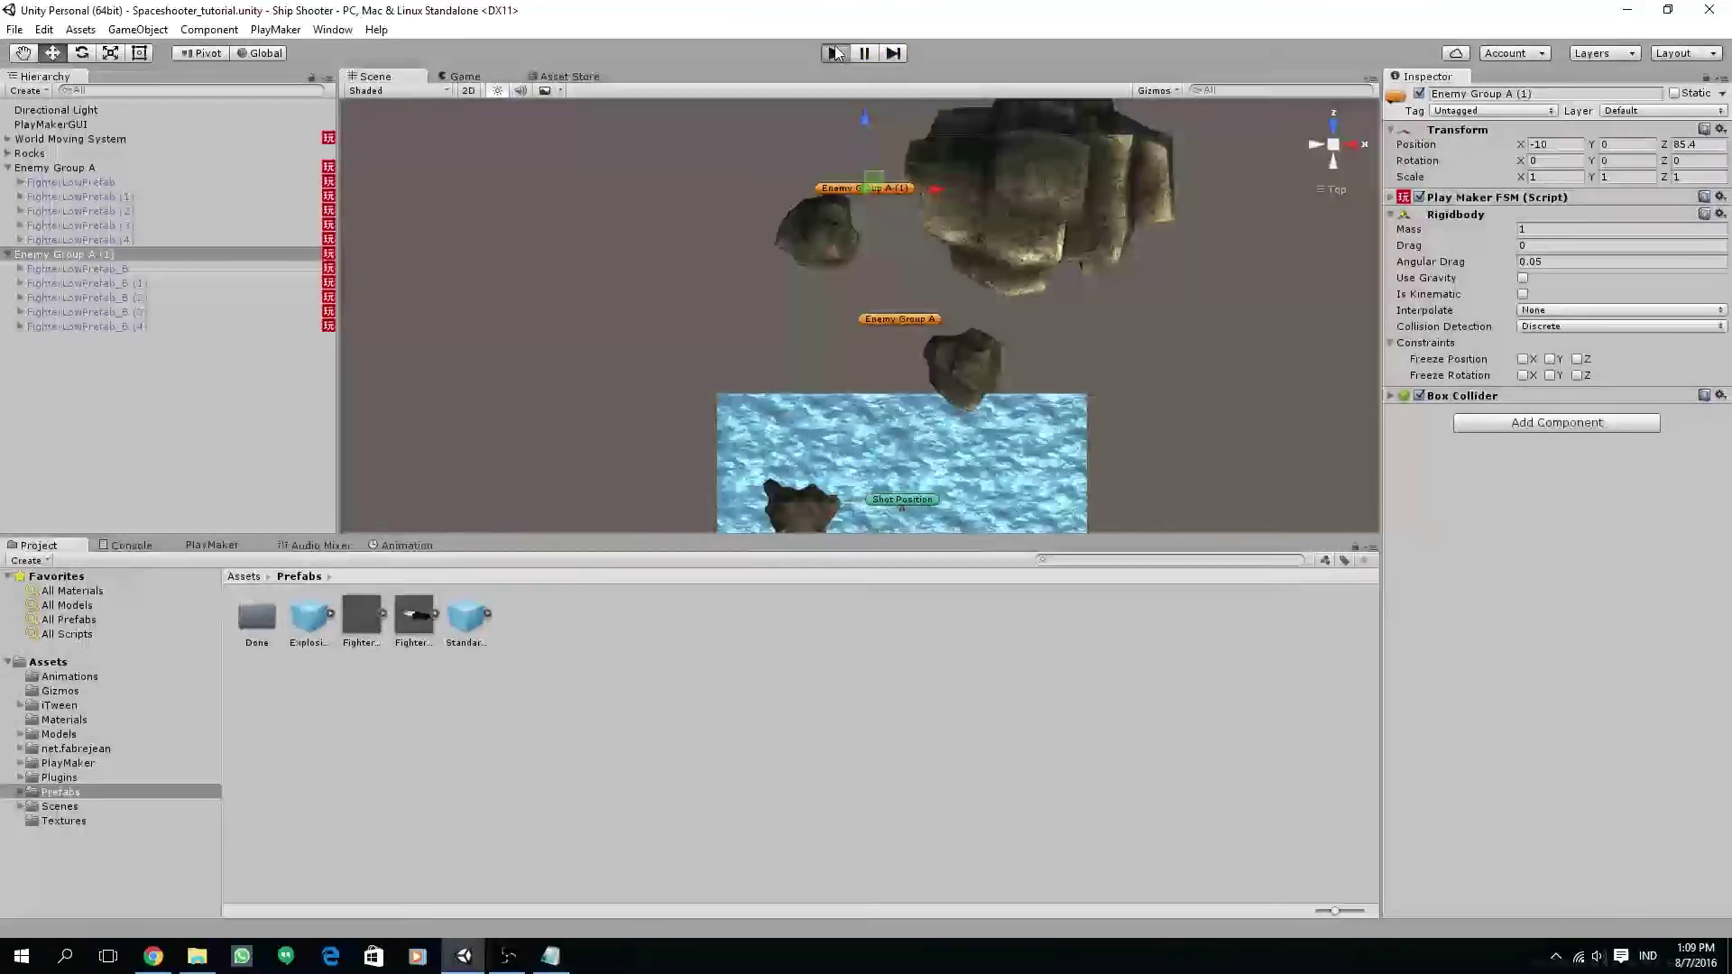
key("ctrl+p")
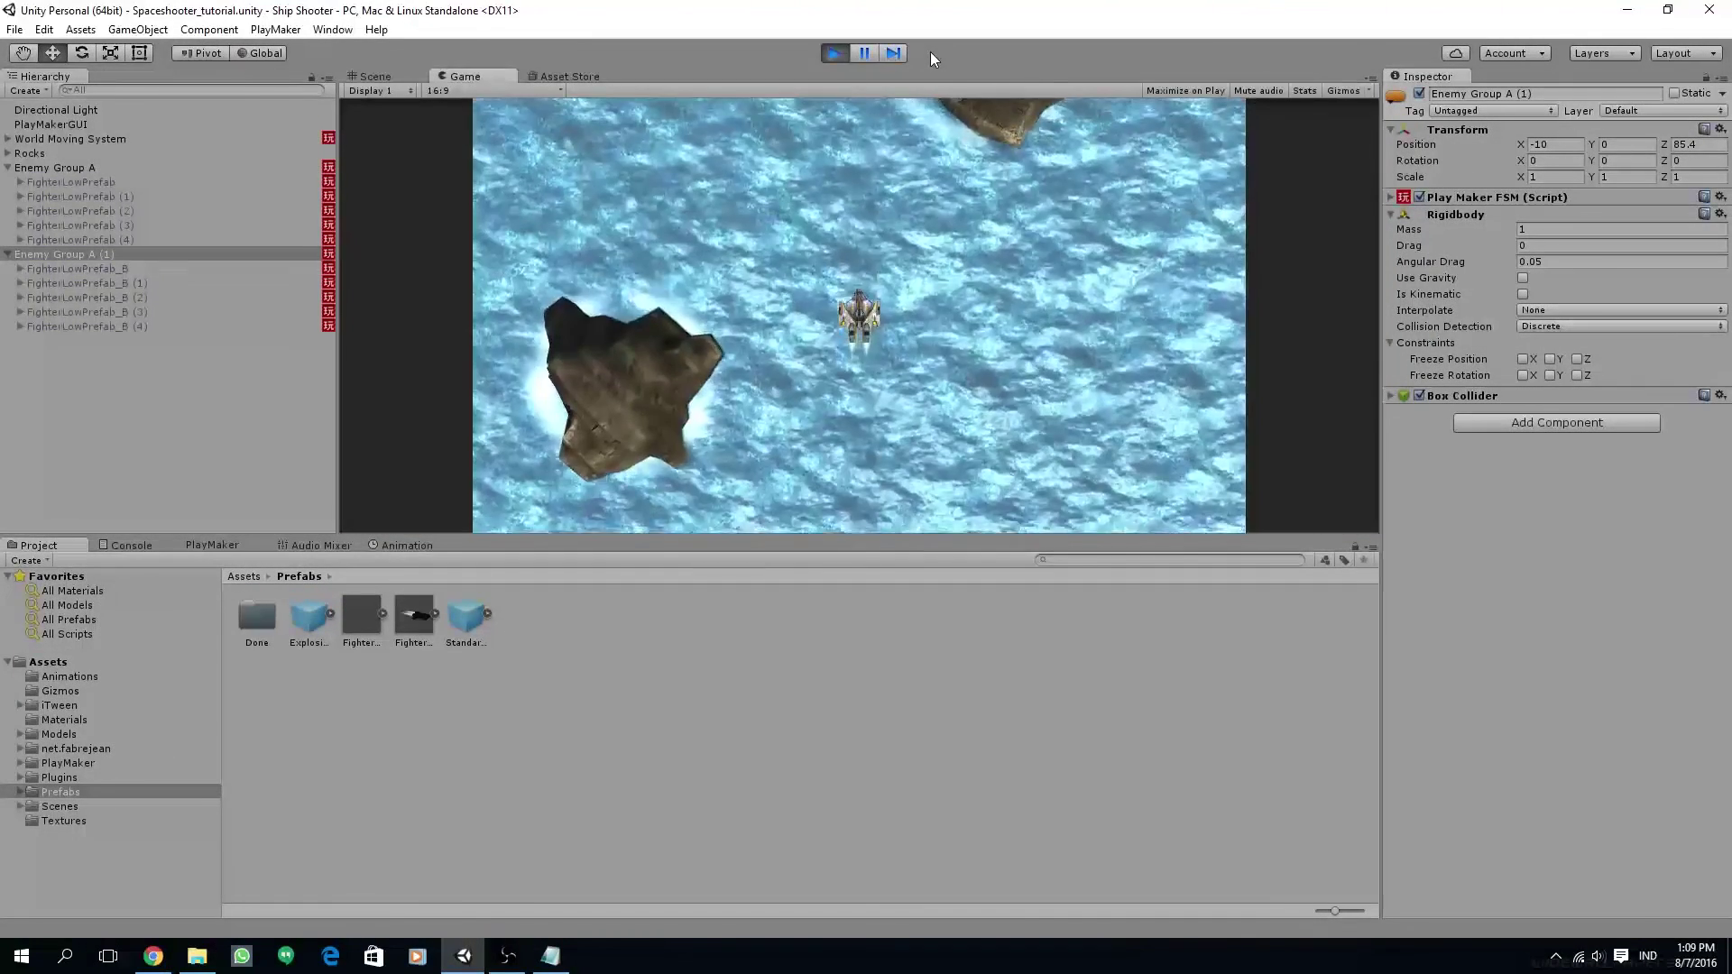